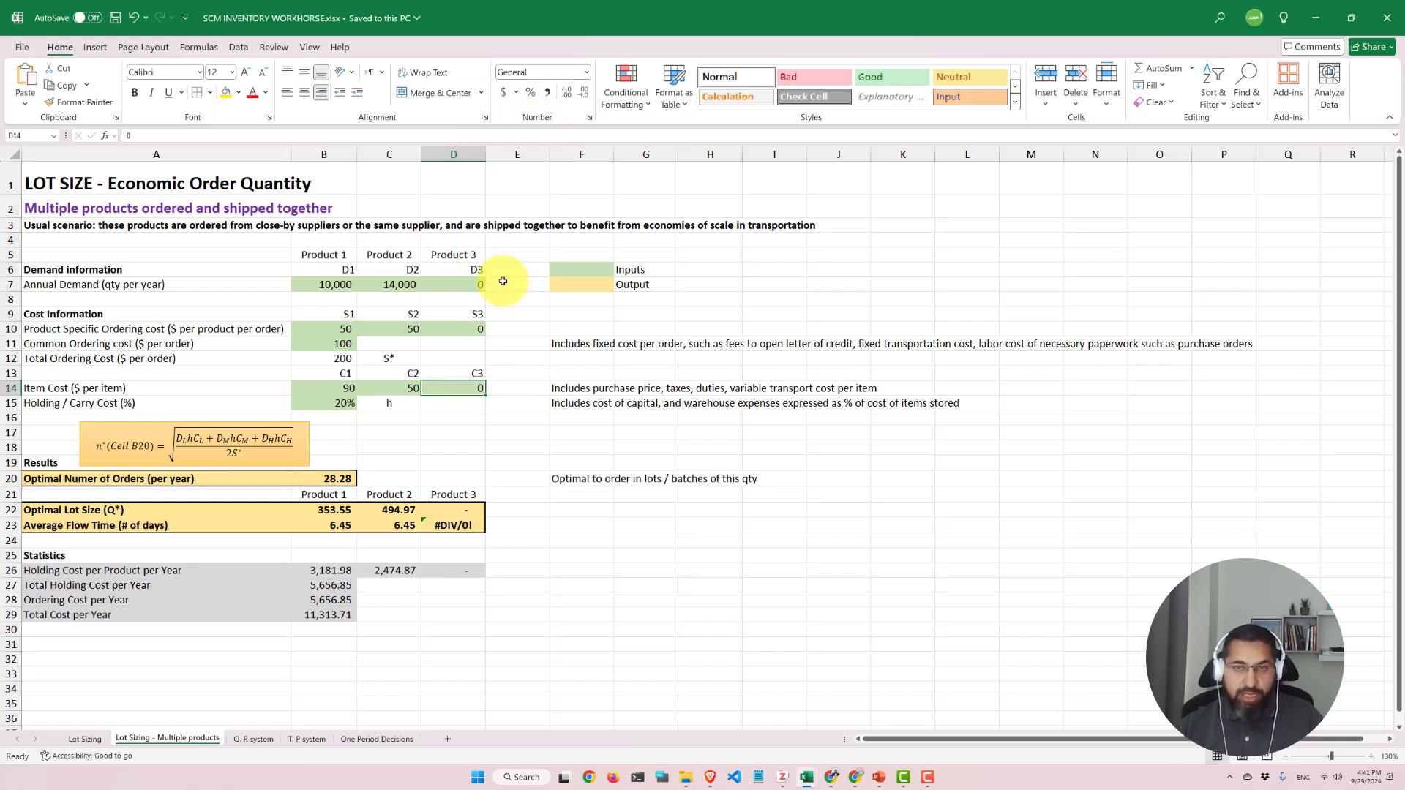
Switch to the Homework 2 quiz in the browser and highlight the premium tire's acquisition cost in Question 1
drag(509, 270, 513, 284)
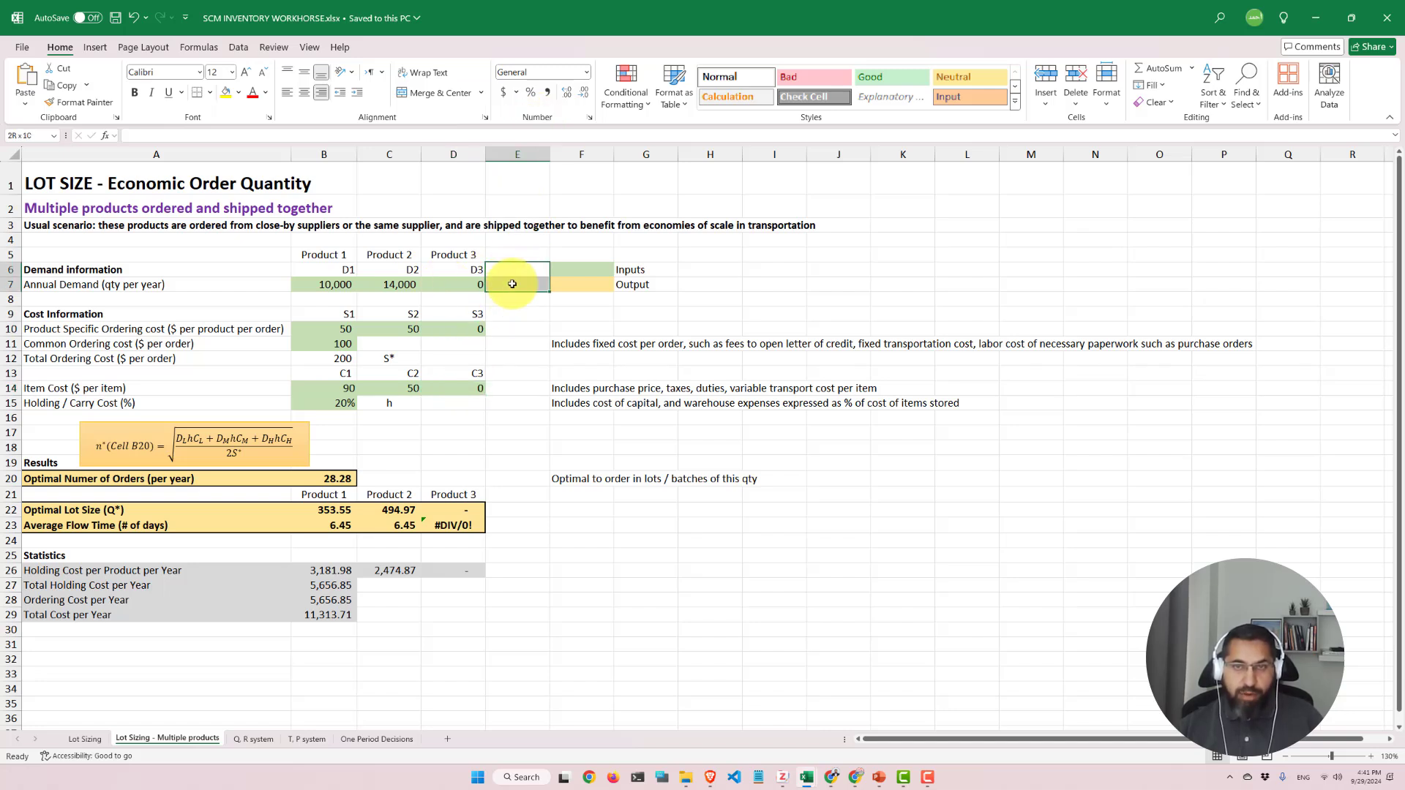
click(517, 298)
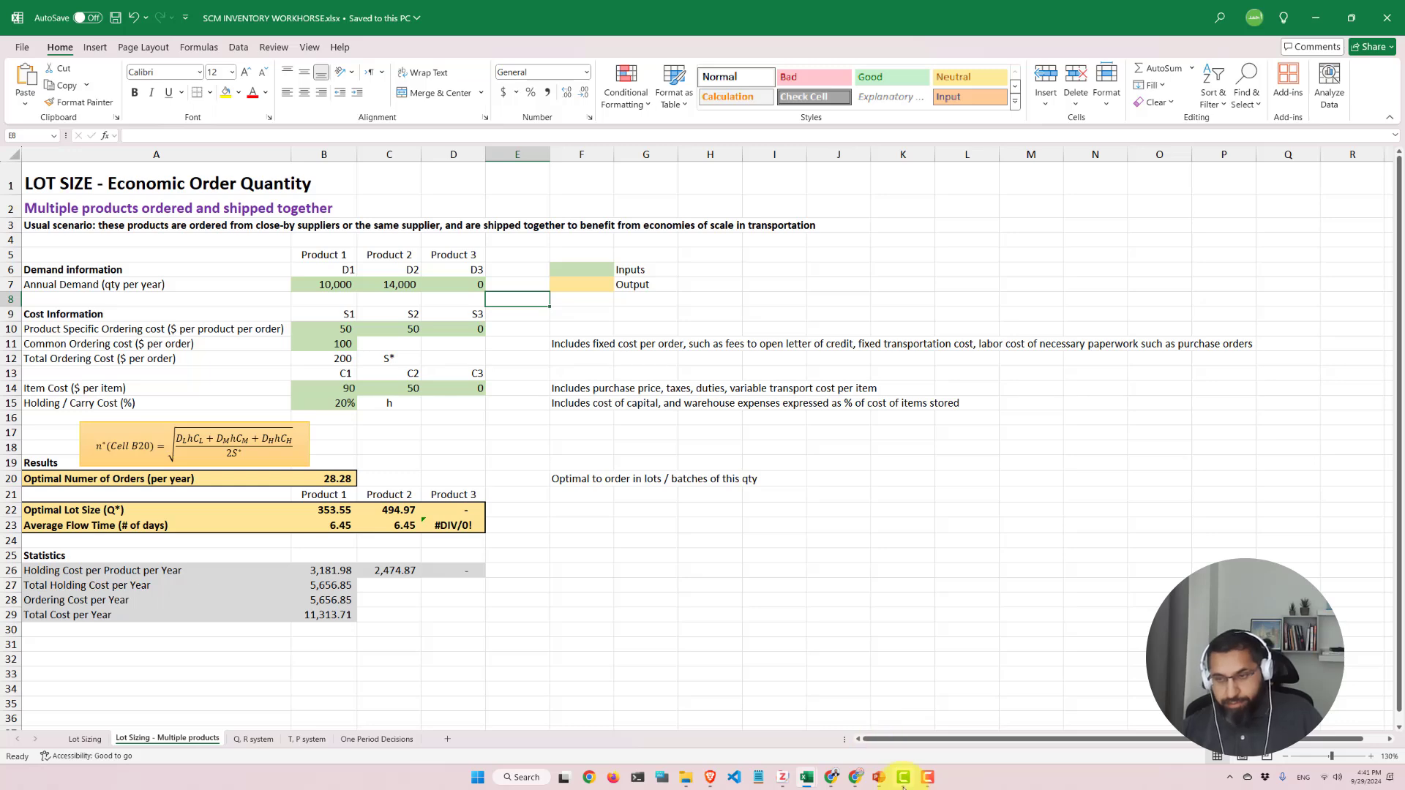
mouse_move(823, 783)
click(869, 722)
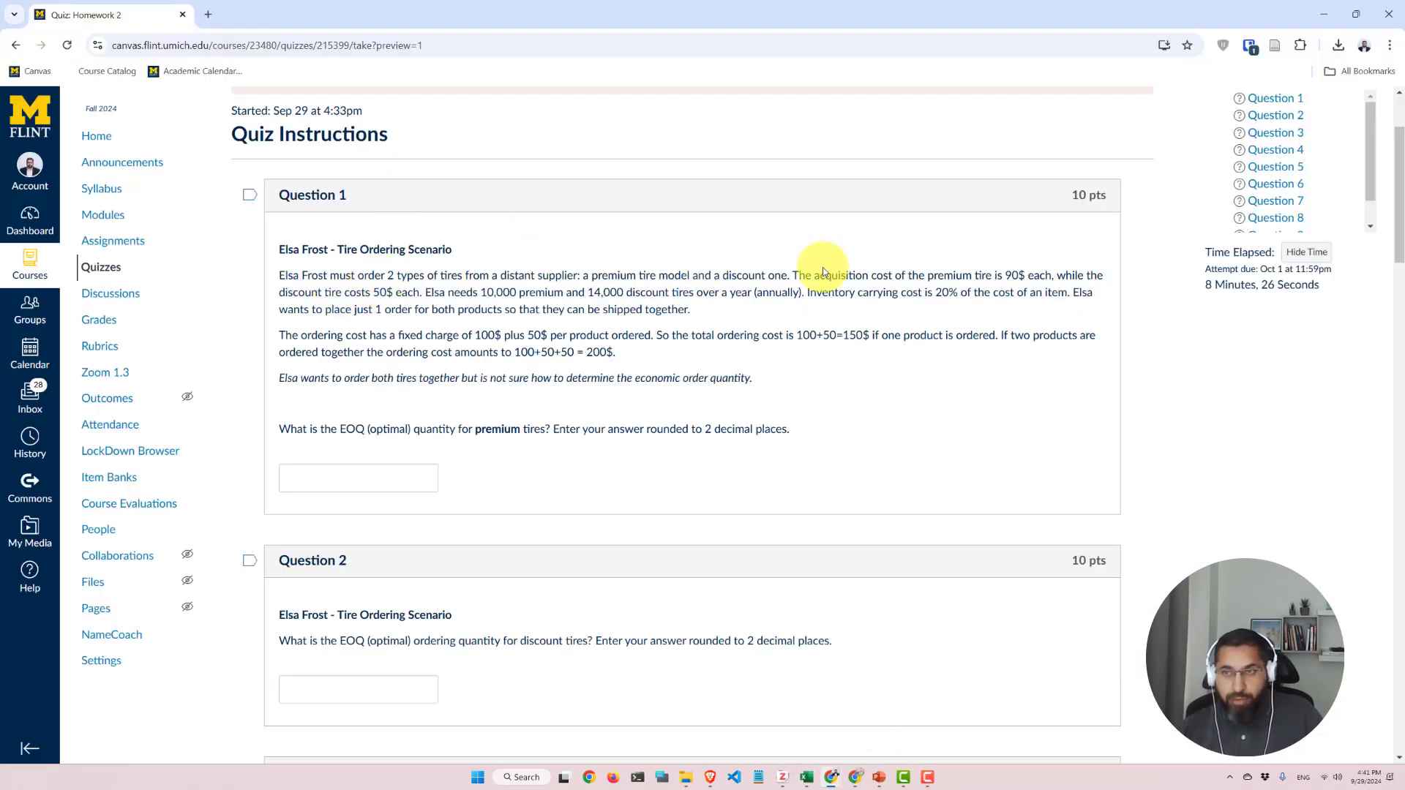
drag(796, 274, 1024, 275)
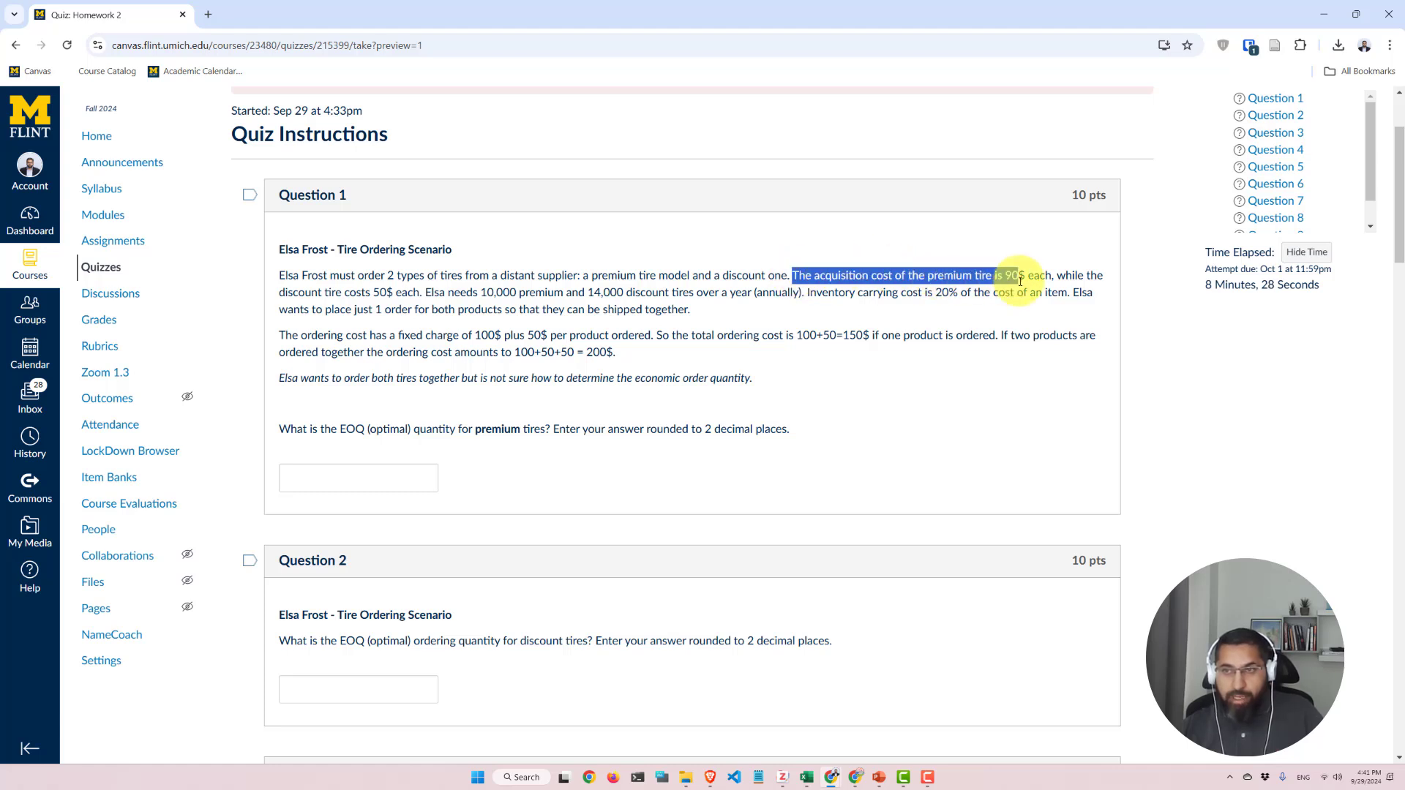
click(1003, 275)
drag(789, 275, 888, 273)
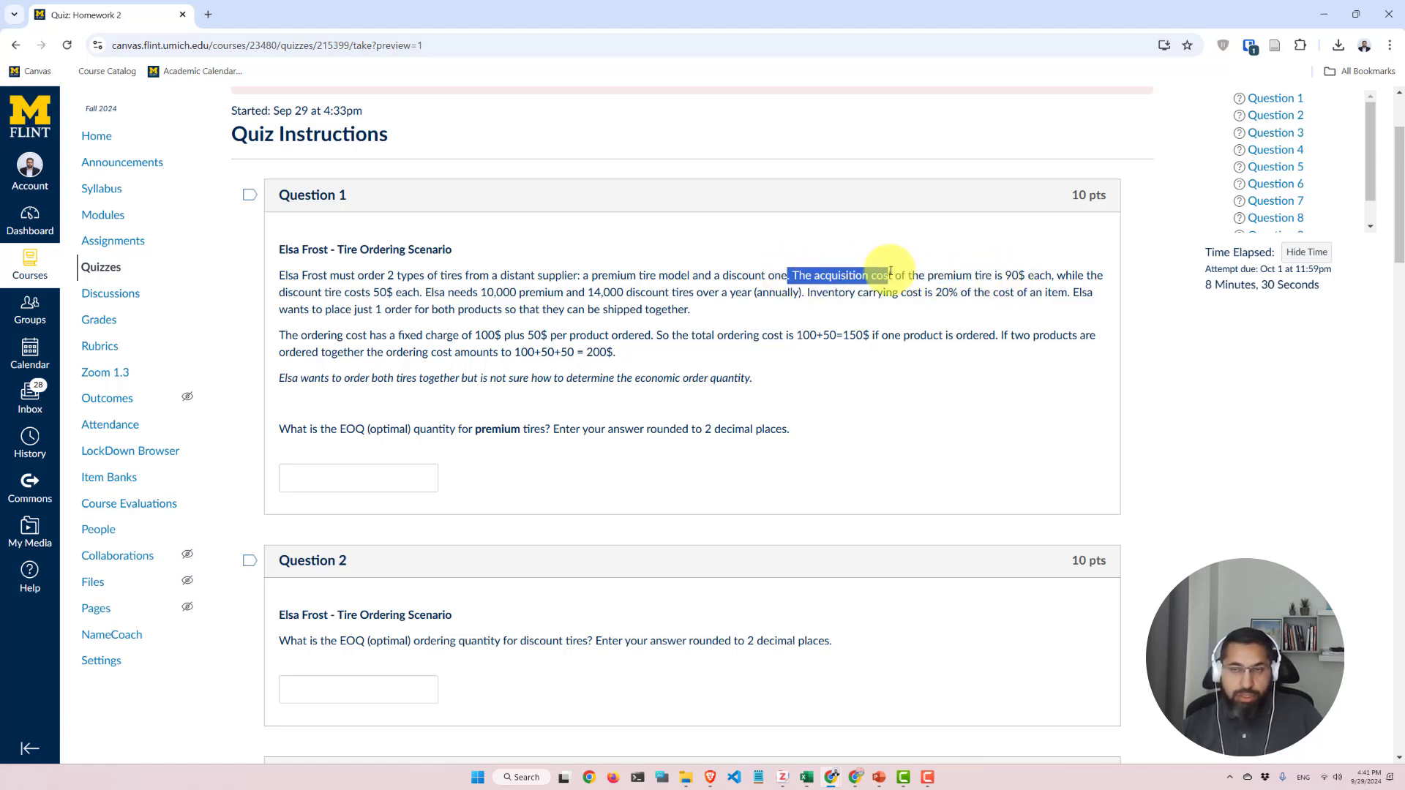
Examine the n* ordering frequency formula on the PowerPoint slide, and highlight the premium tire's cost in the browser quiz
click(881, 775)
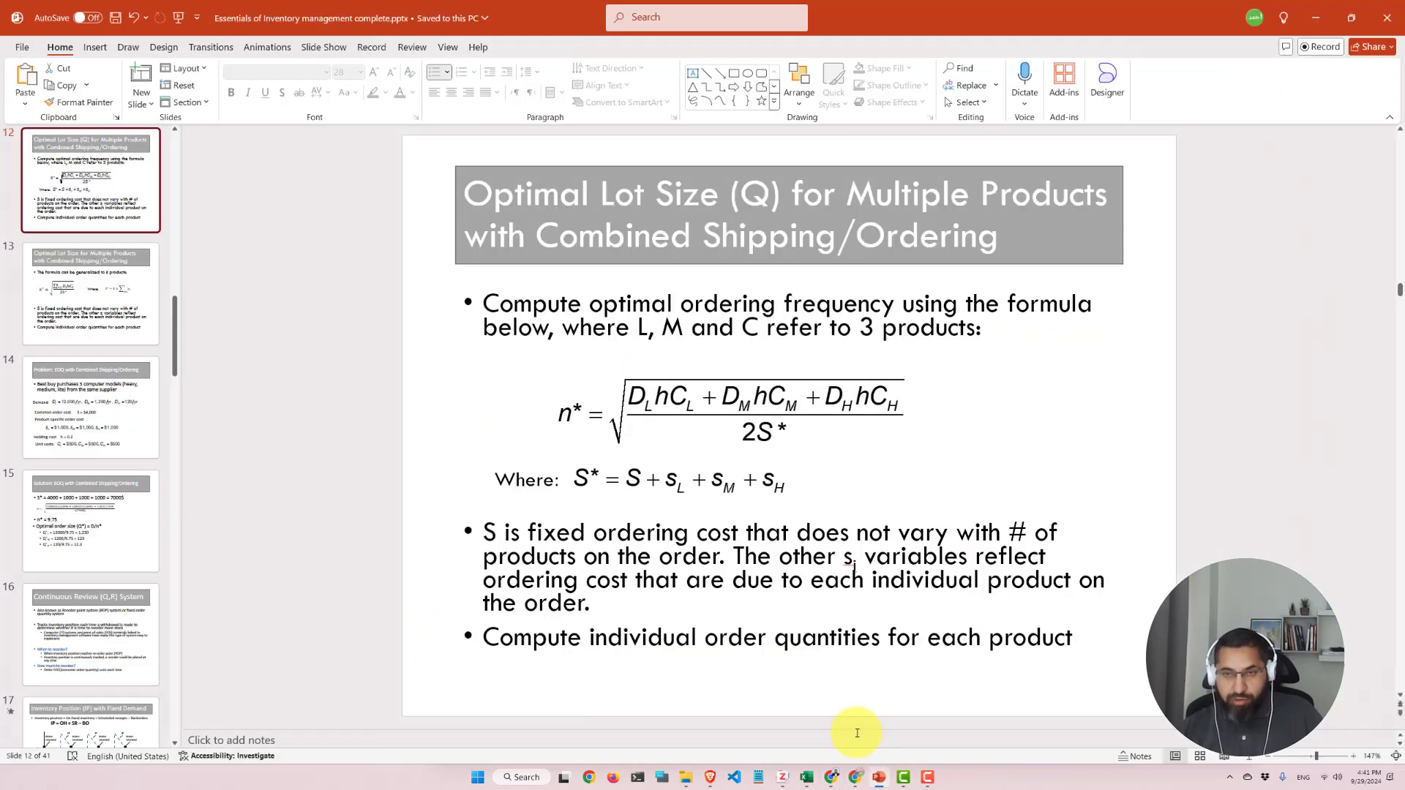
click(656, 404)
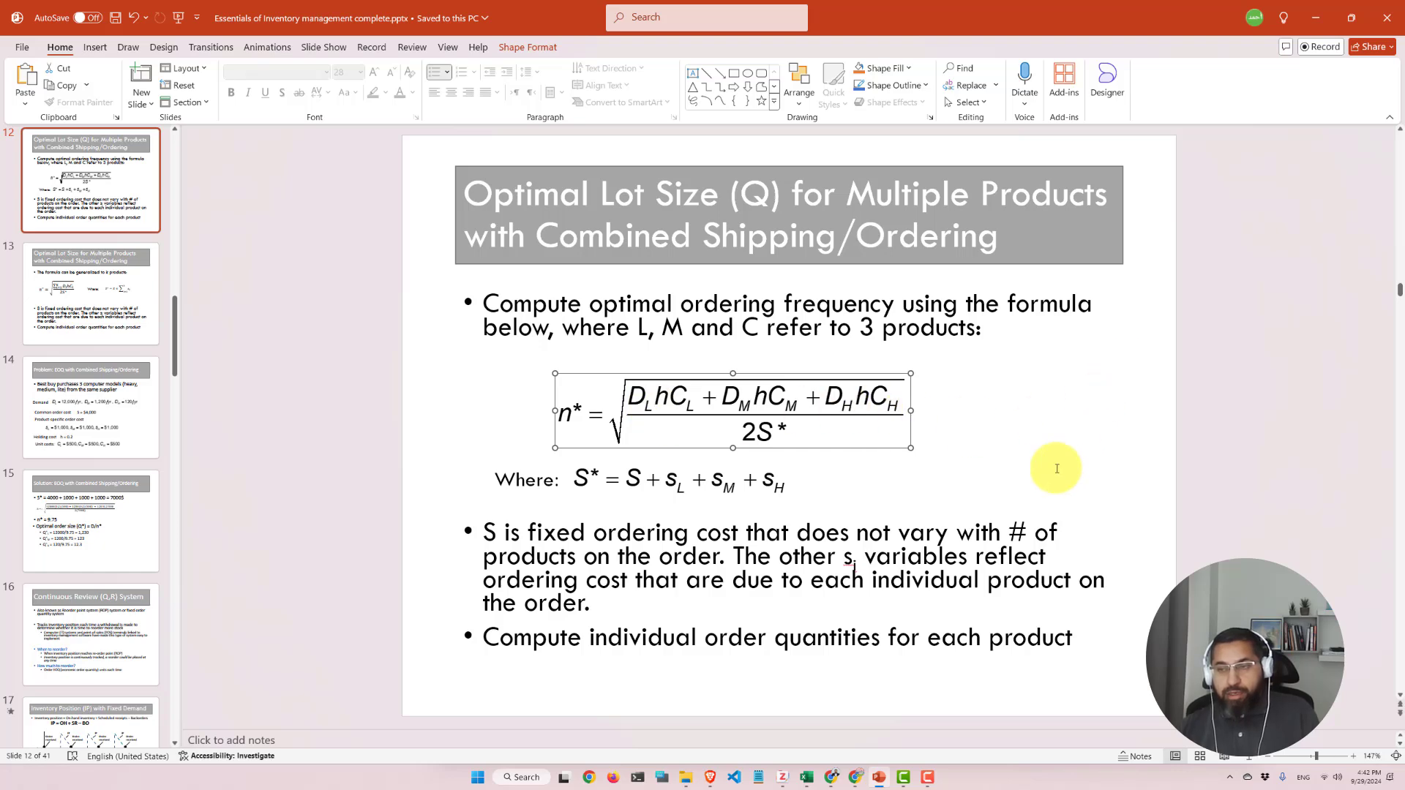
click(834, 775)
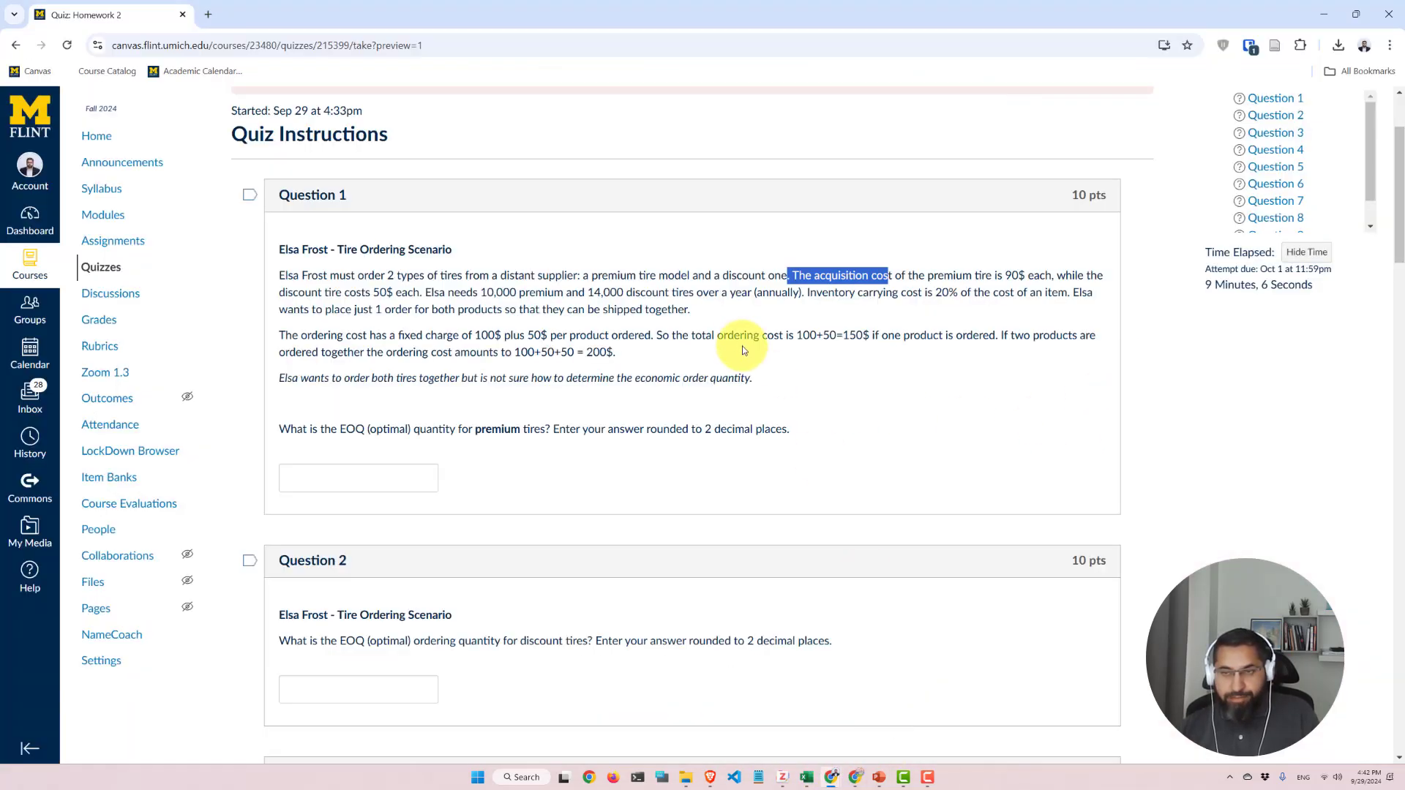
drag(889, 277, 1051, 276)
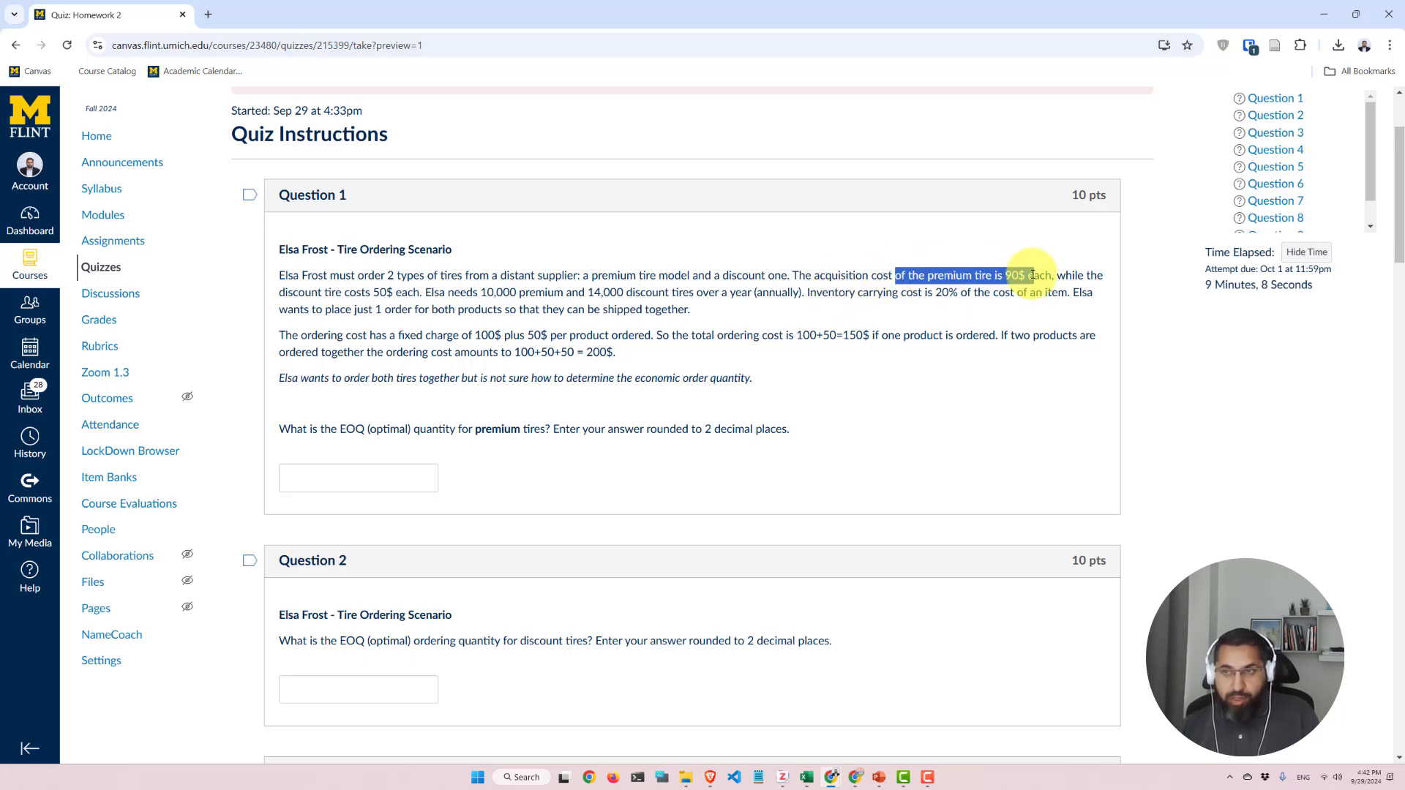
click(992, 355)
Switch to the SCM INVENTORY WORKHORSE workbook in Excel and set Product 1's item cost to 90
mouse_move(807, 775)
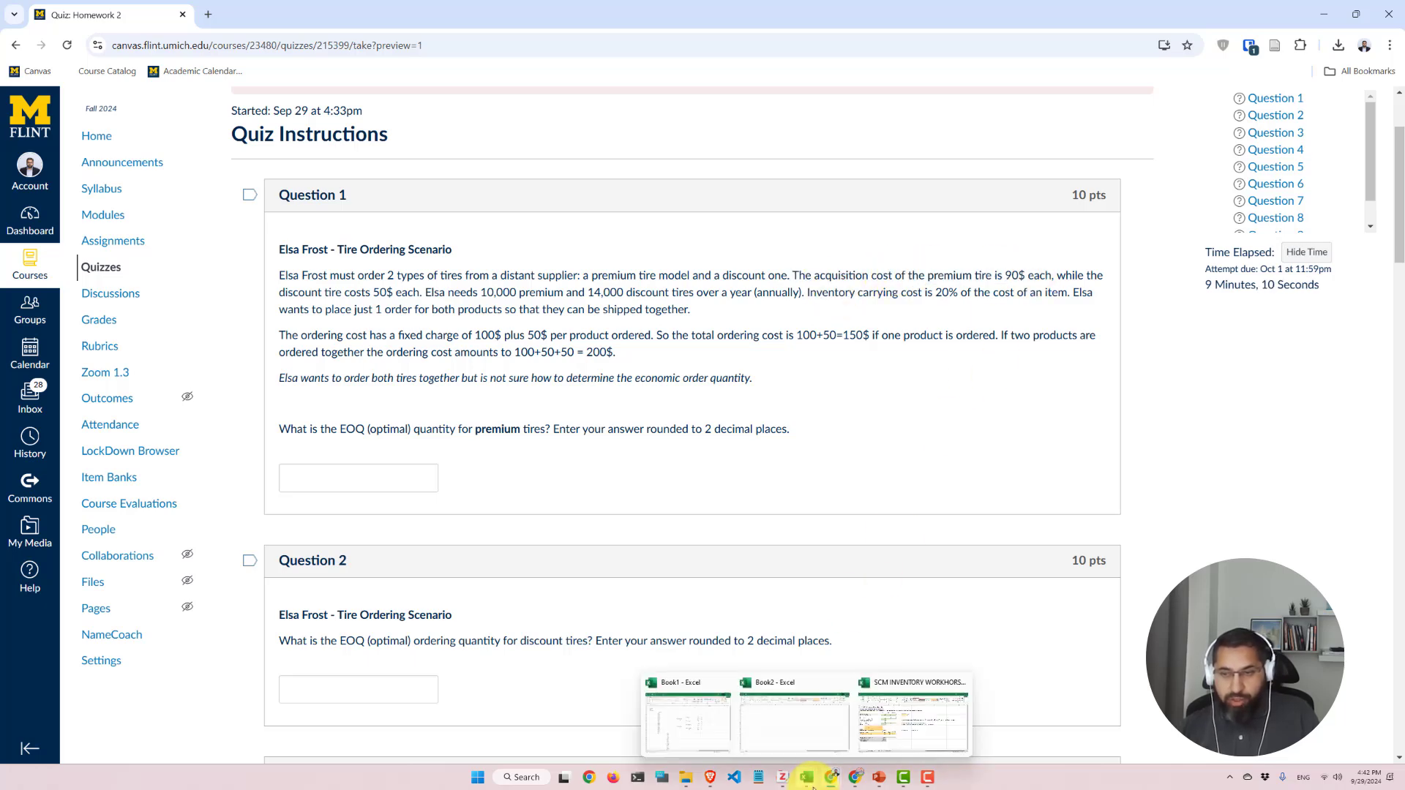
click(903, 725)
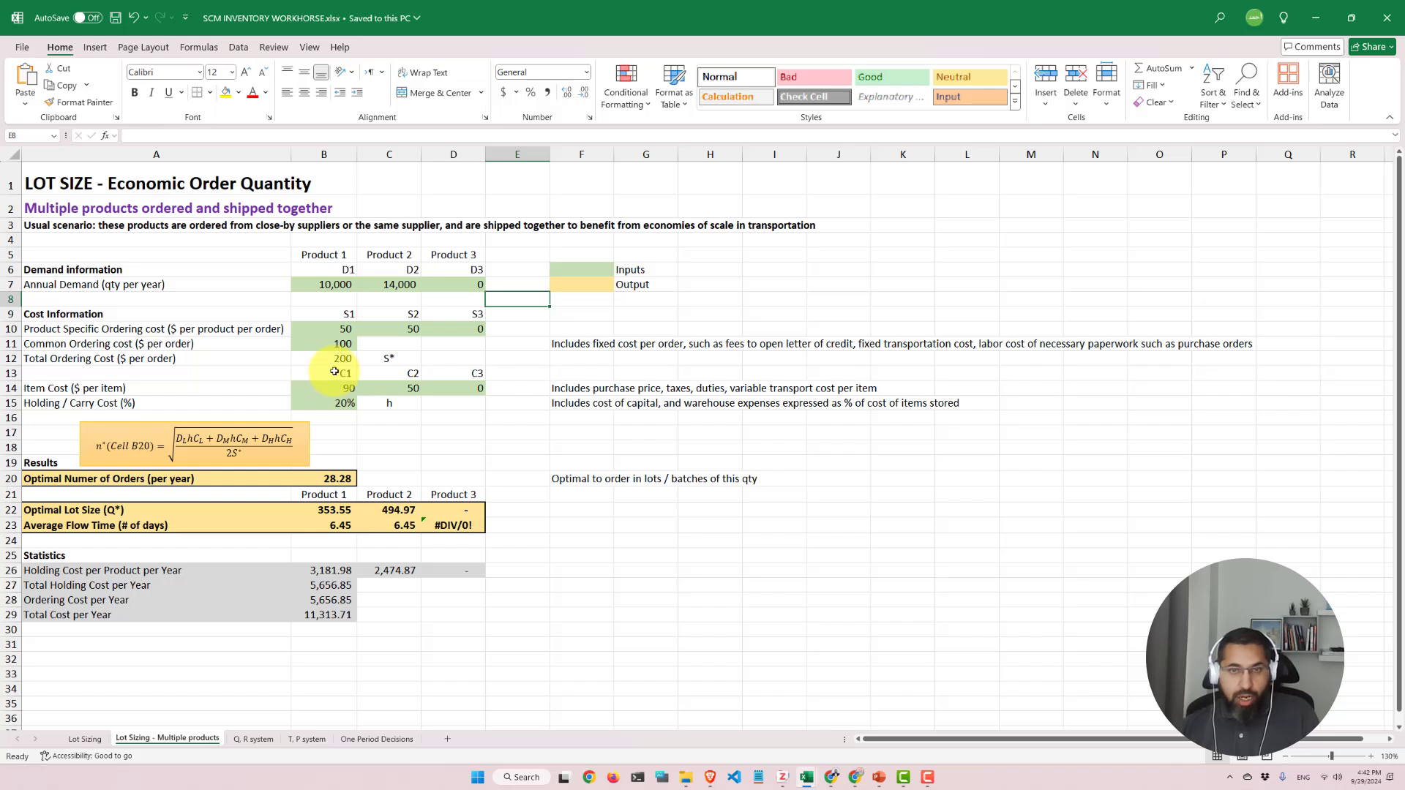
drag(334, 372, 341, 388)
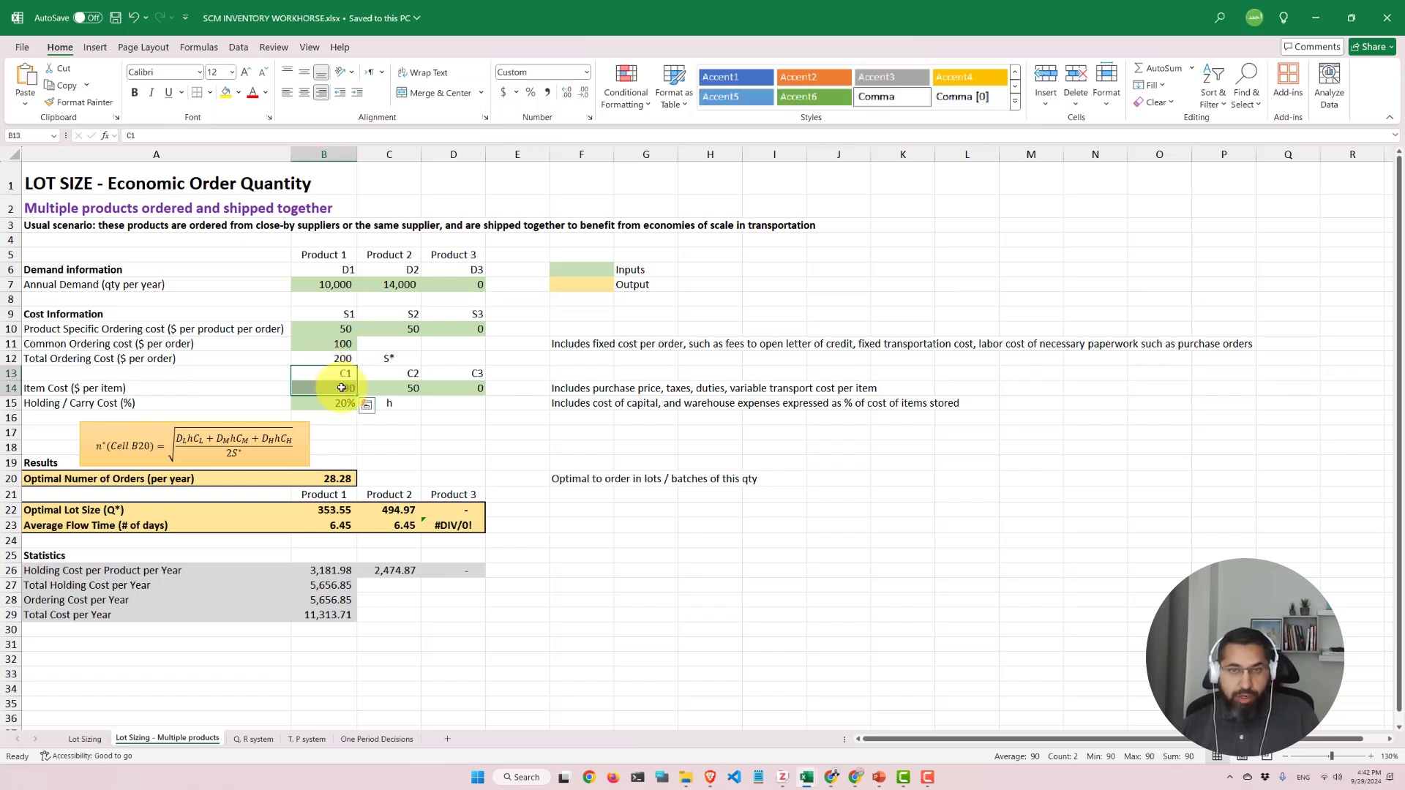
click(350, 388)
key(Down)
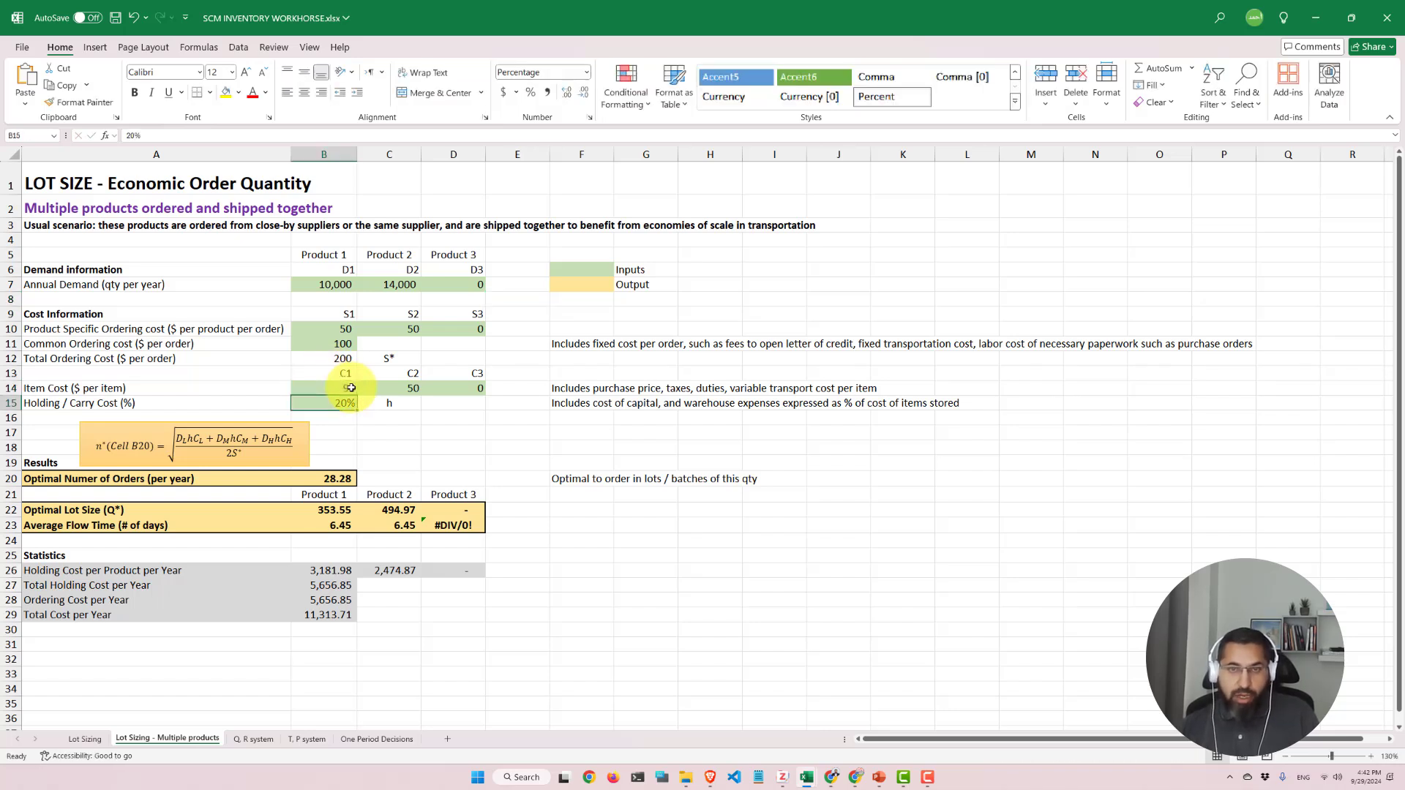
click(351, 388)
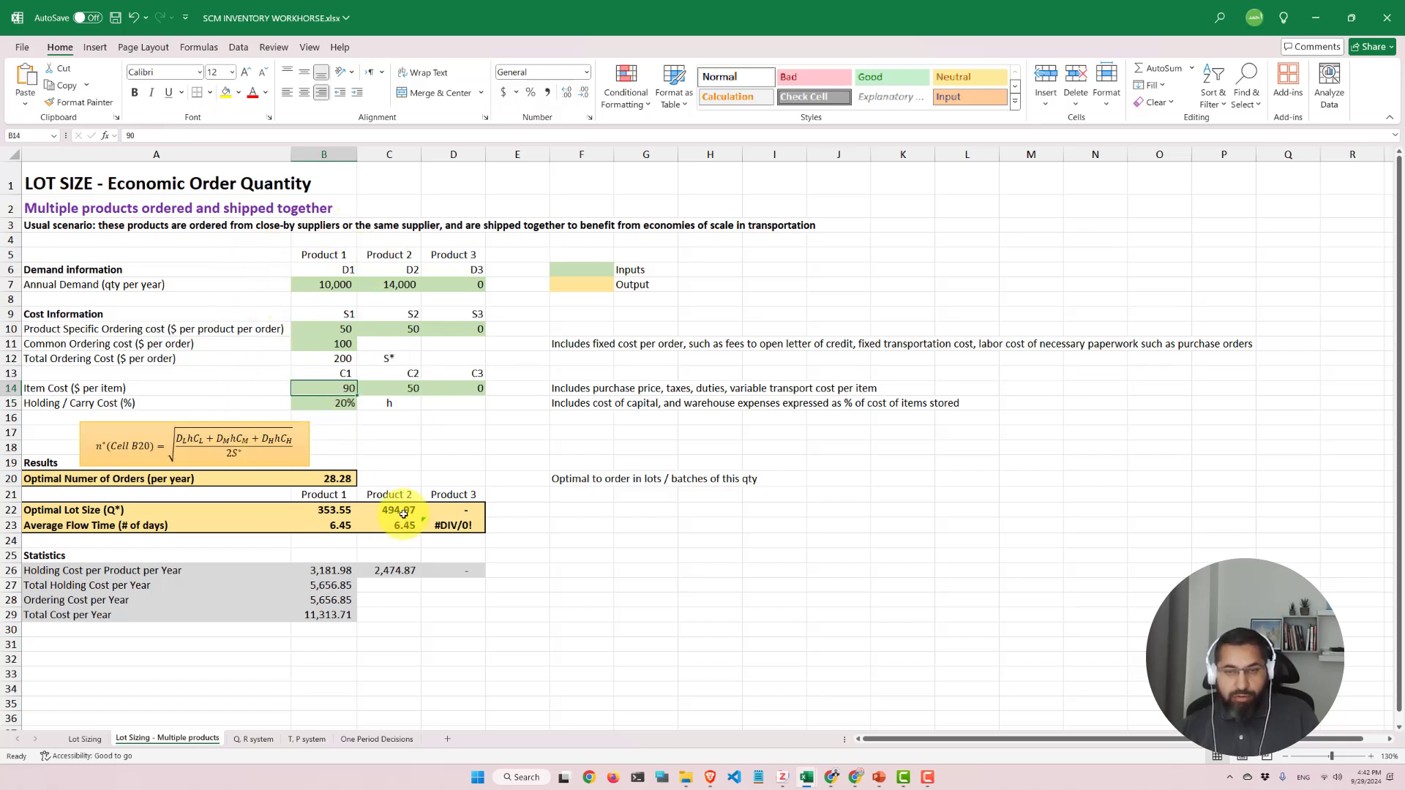
click(316, 371)
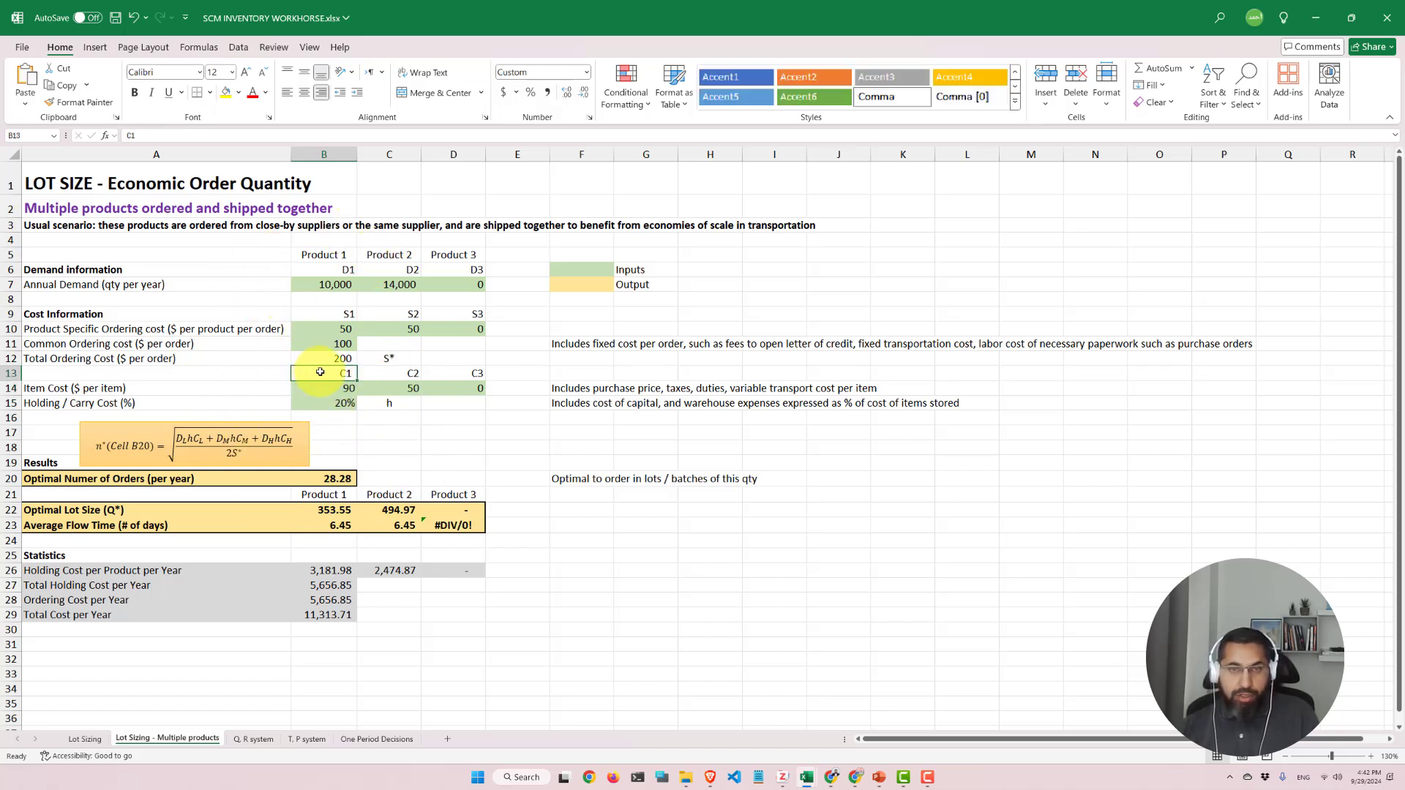
click(338, 389)
text(9)
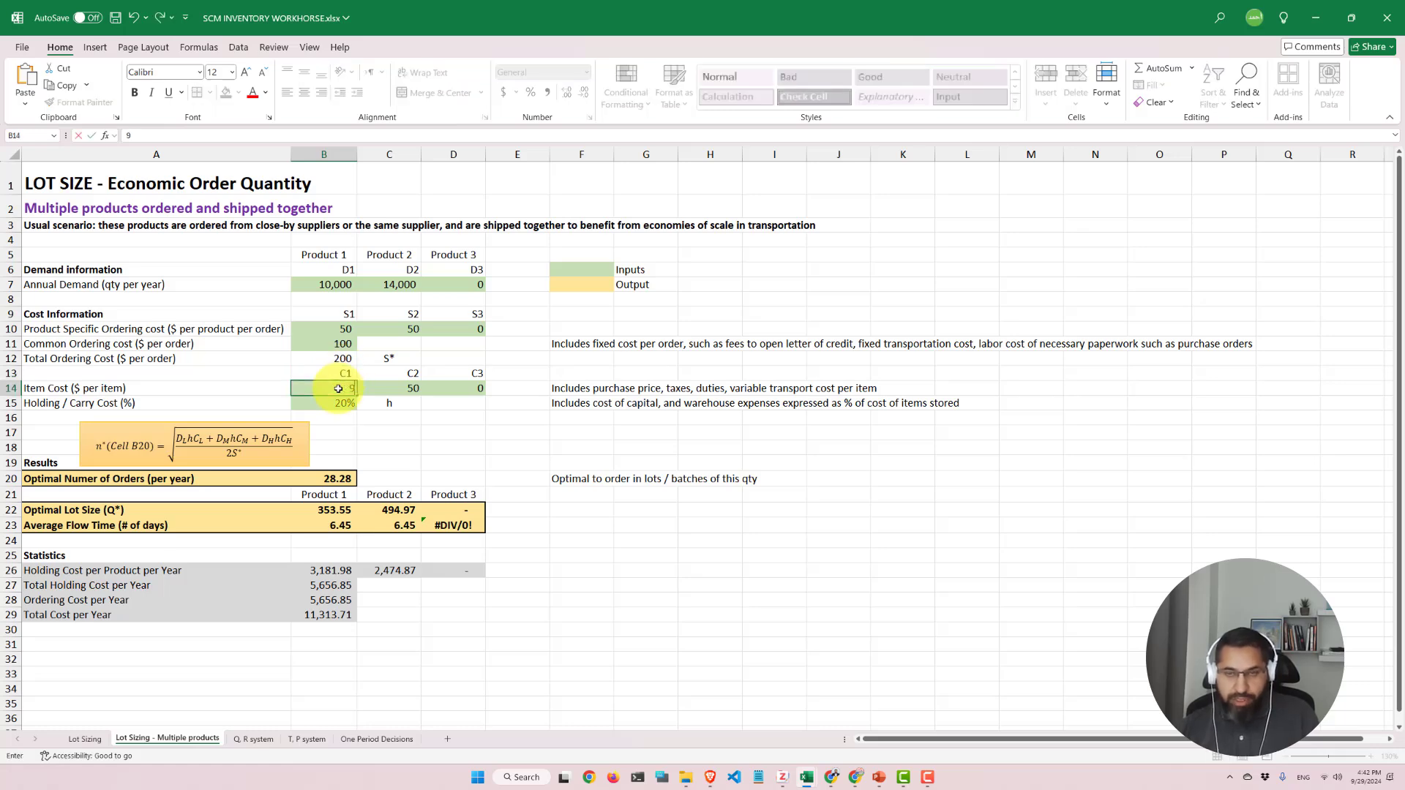
key(Return)
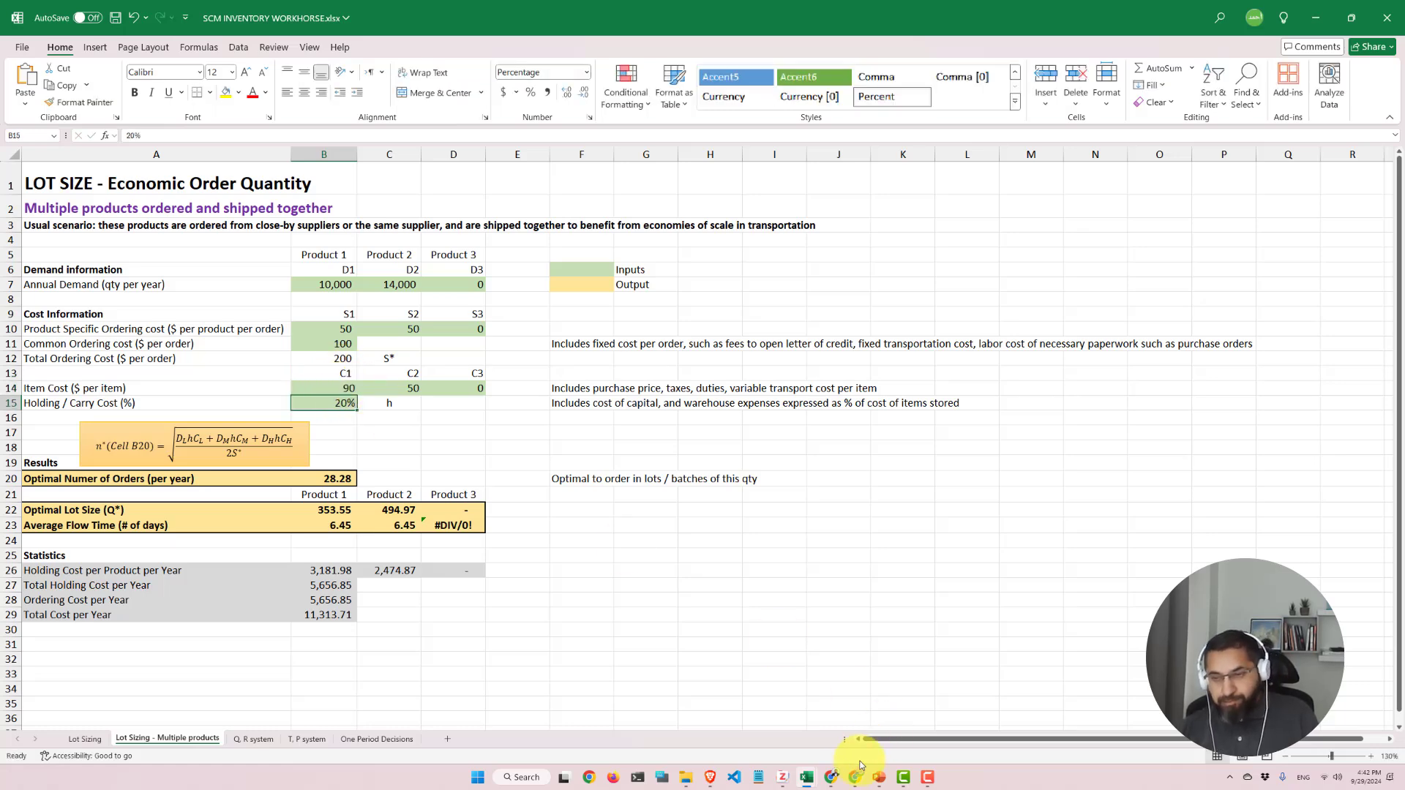
Check the discount tire's cost in the browser quiz and set Product 2's item cost to 50 in the Excel workbook
mouse_move(836, 780)
click(874, 721)
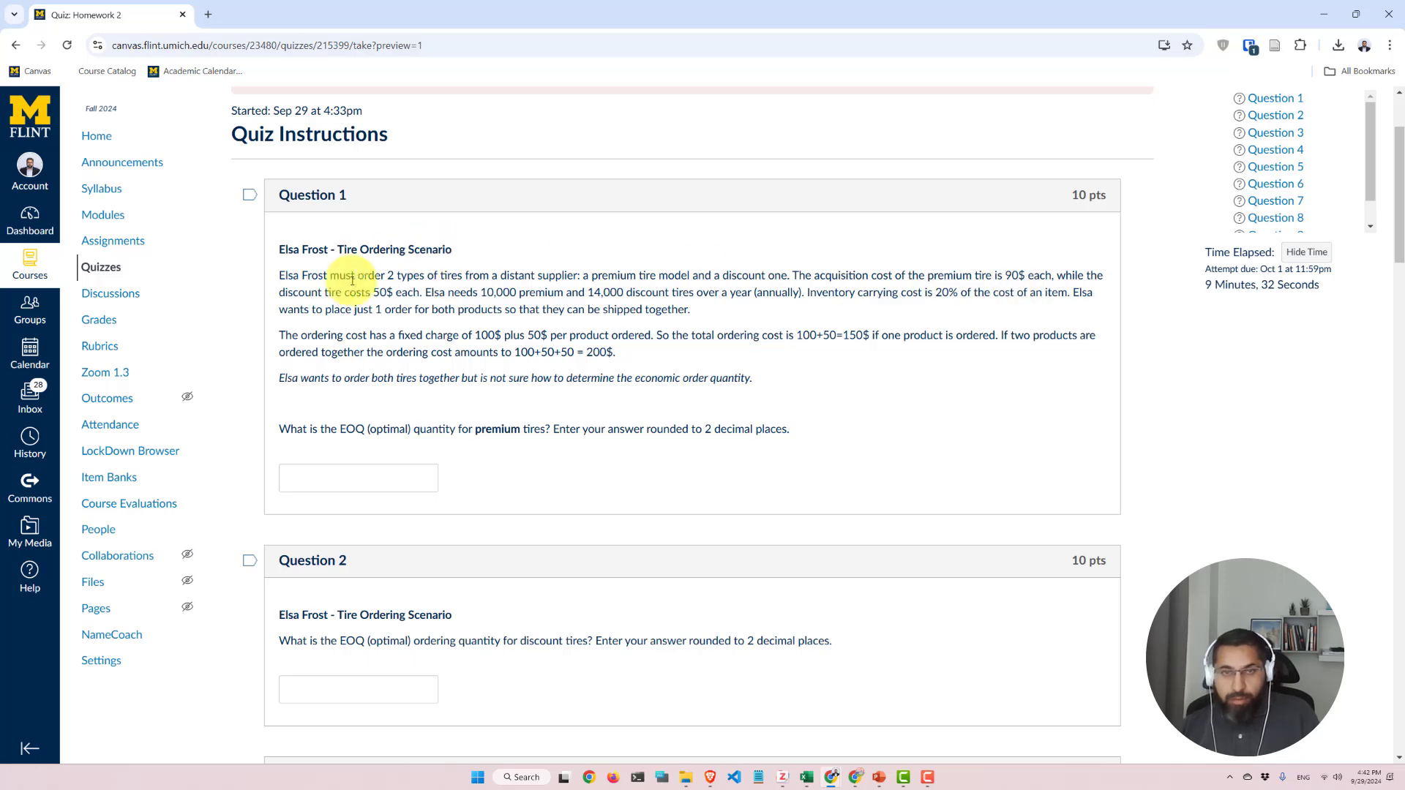
drag(322, 292, 408, 293)
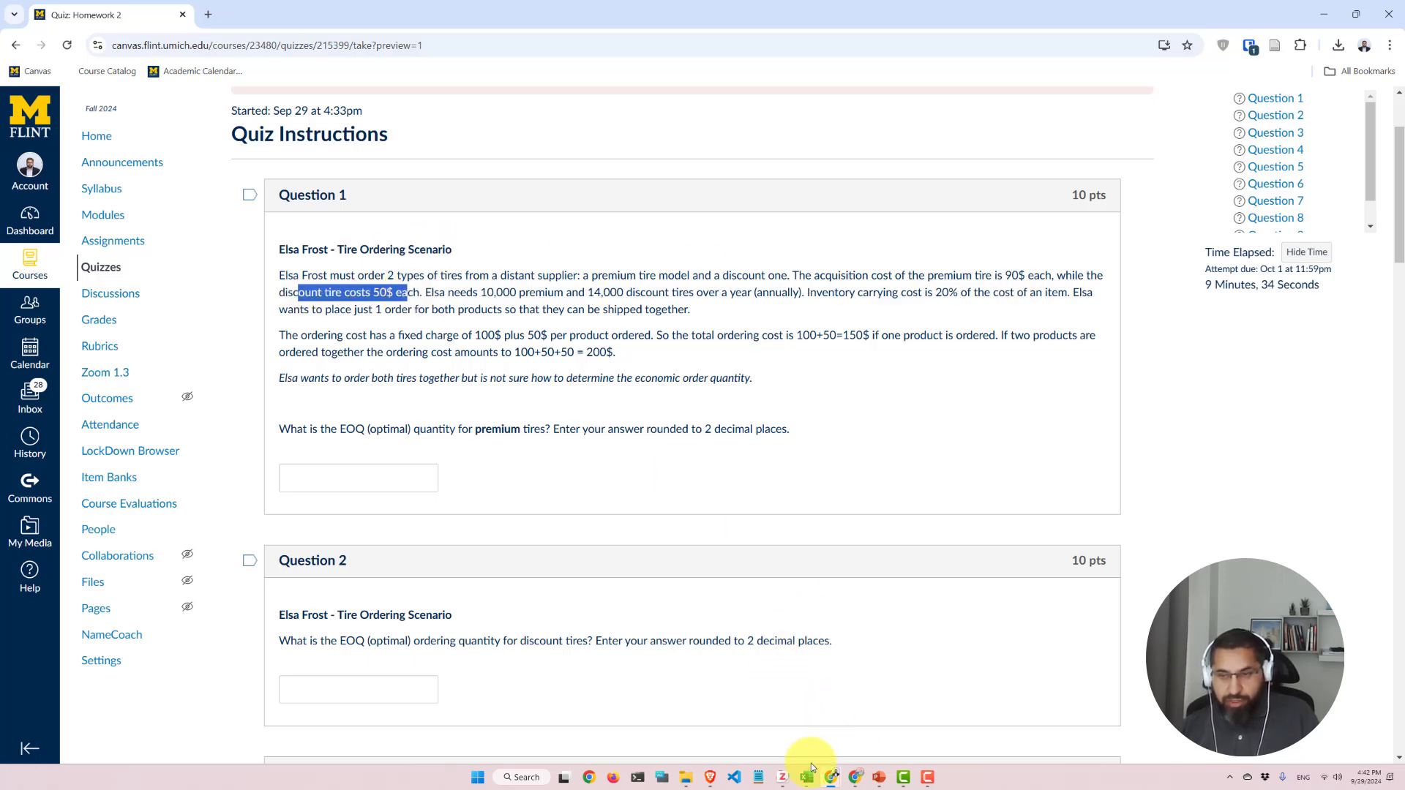
mouse_move(808, 775)
click(864, 739)
click(398, 388)
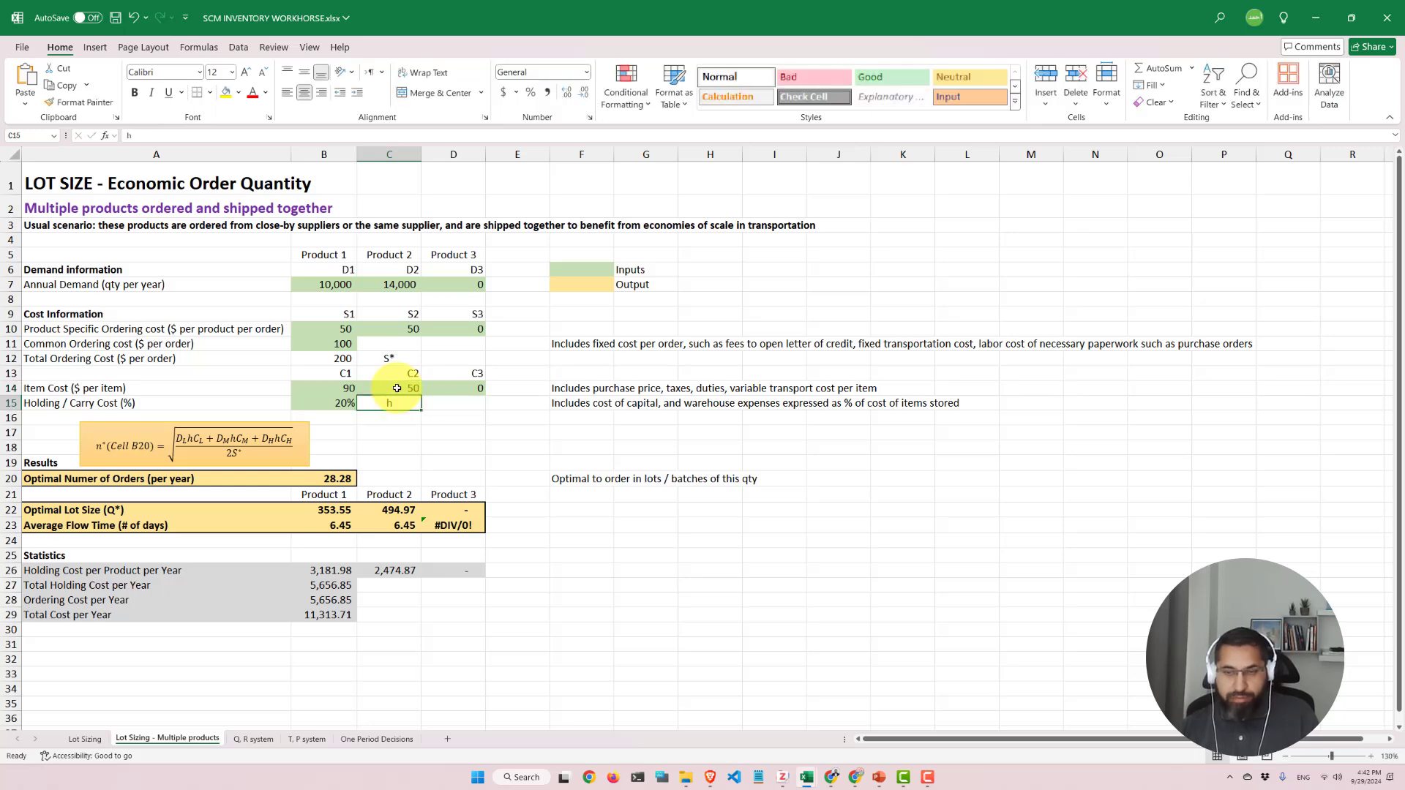
click(392, 403)
Consult the tire scenario in the browser quiz and set Product 1's annual demand to 10,000 in the Excel workbook
mouse_move(831, 775)
click(866, 728)
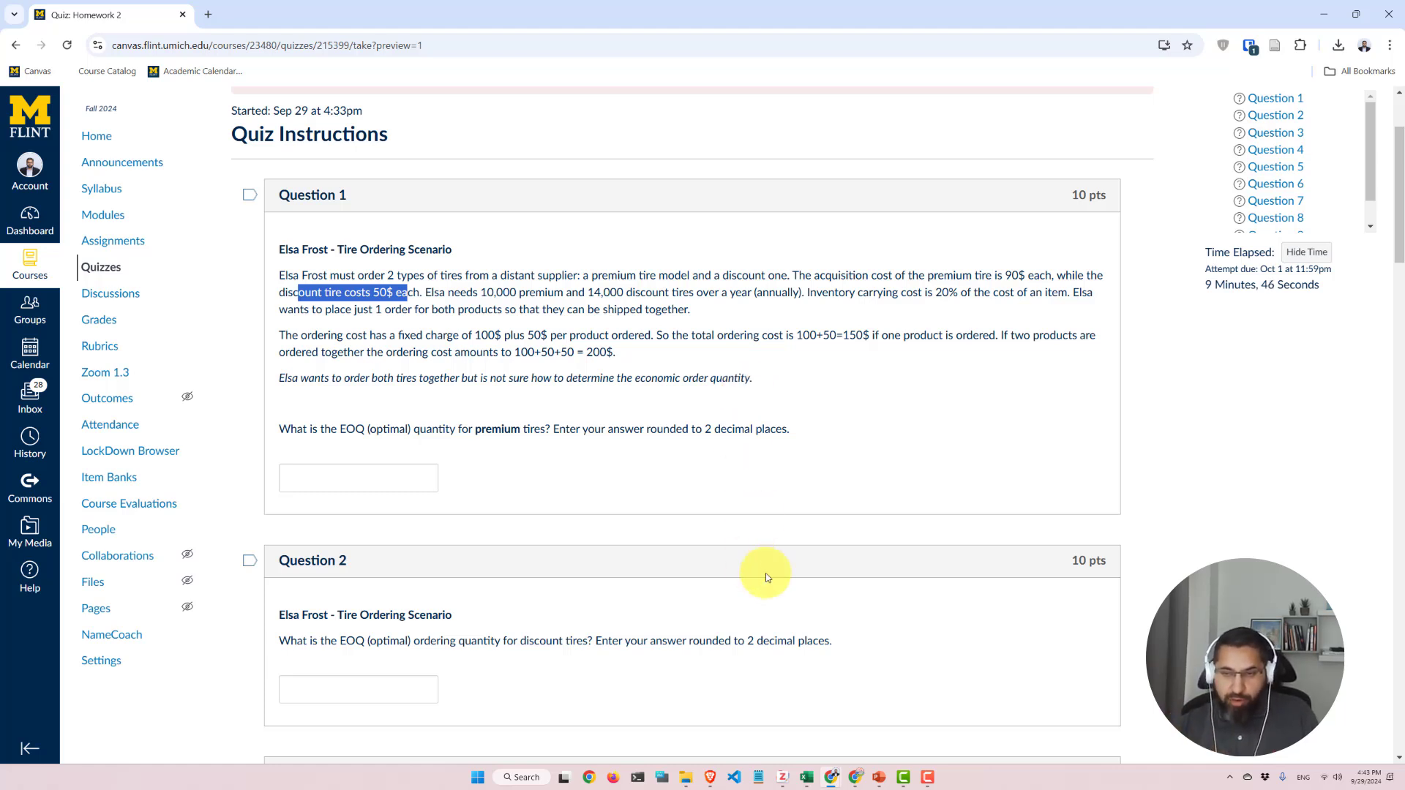
mouse_move(804, 783)
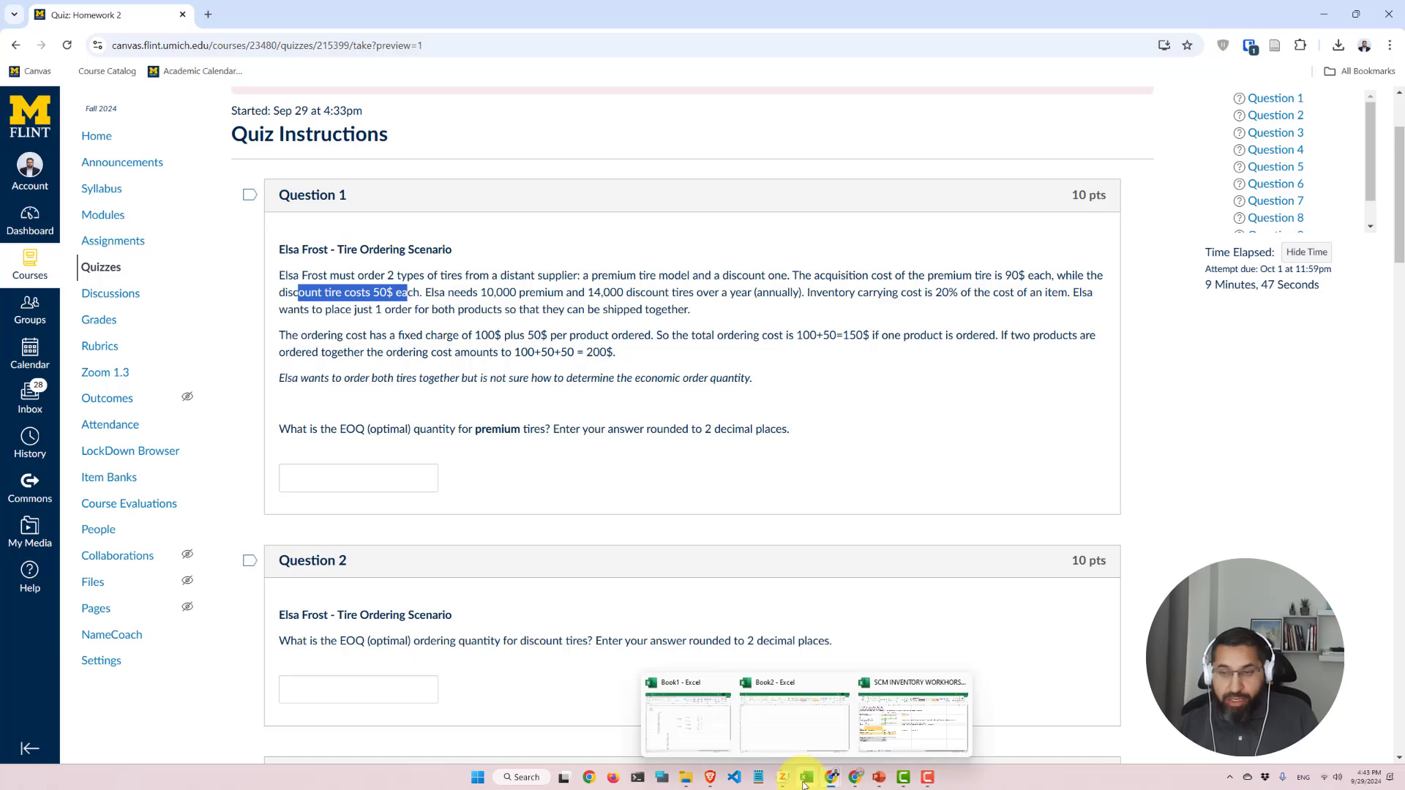
click(911, 710)
click(322, 268)
click(330, 282)
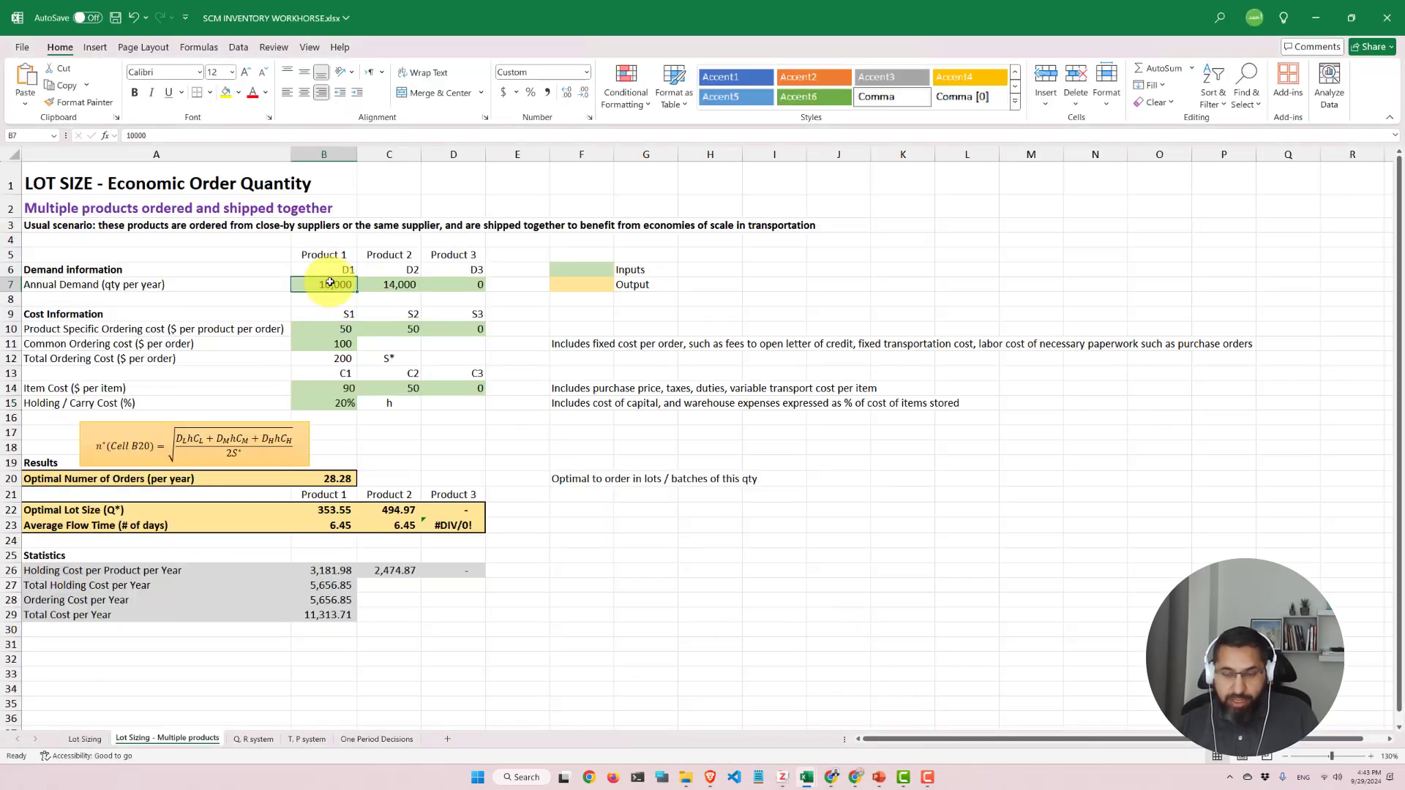
text(10)
key(Return)
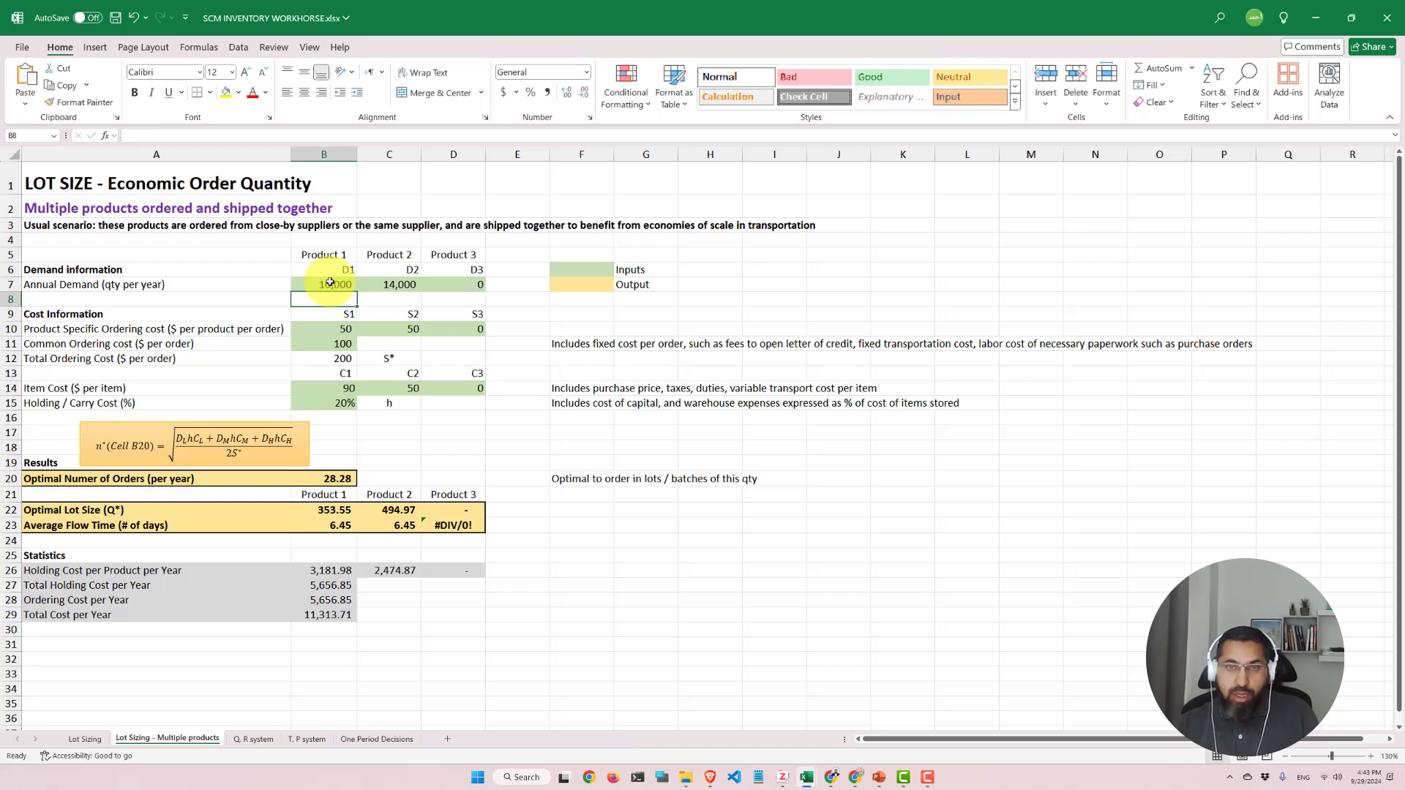
Set Product 2's annual demand to 14,000
drag(388, 270, 398, 283)
click(398, 284)
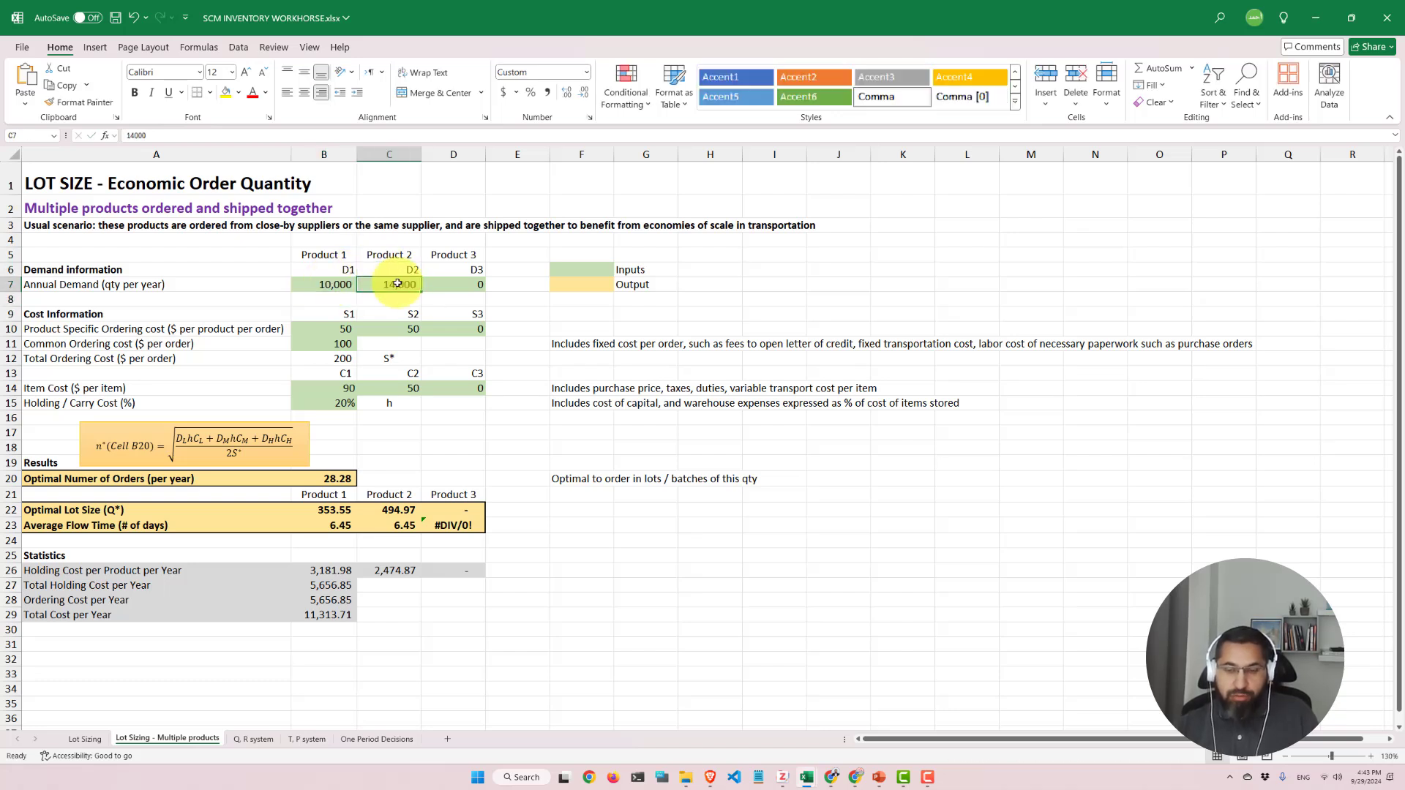
text(140)
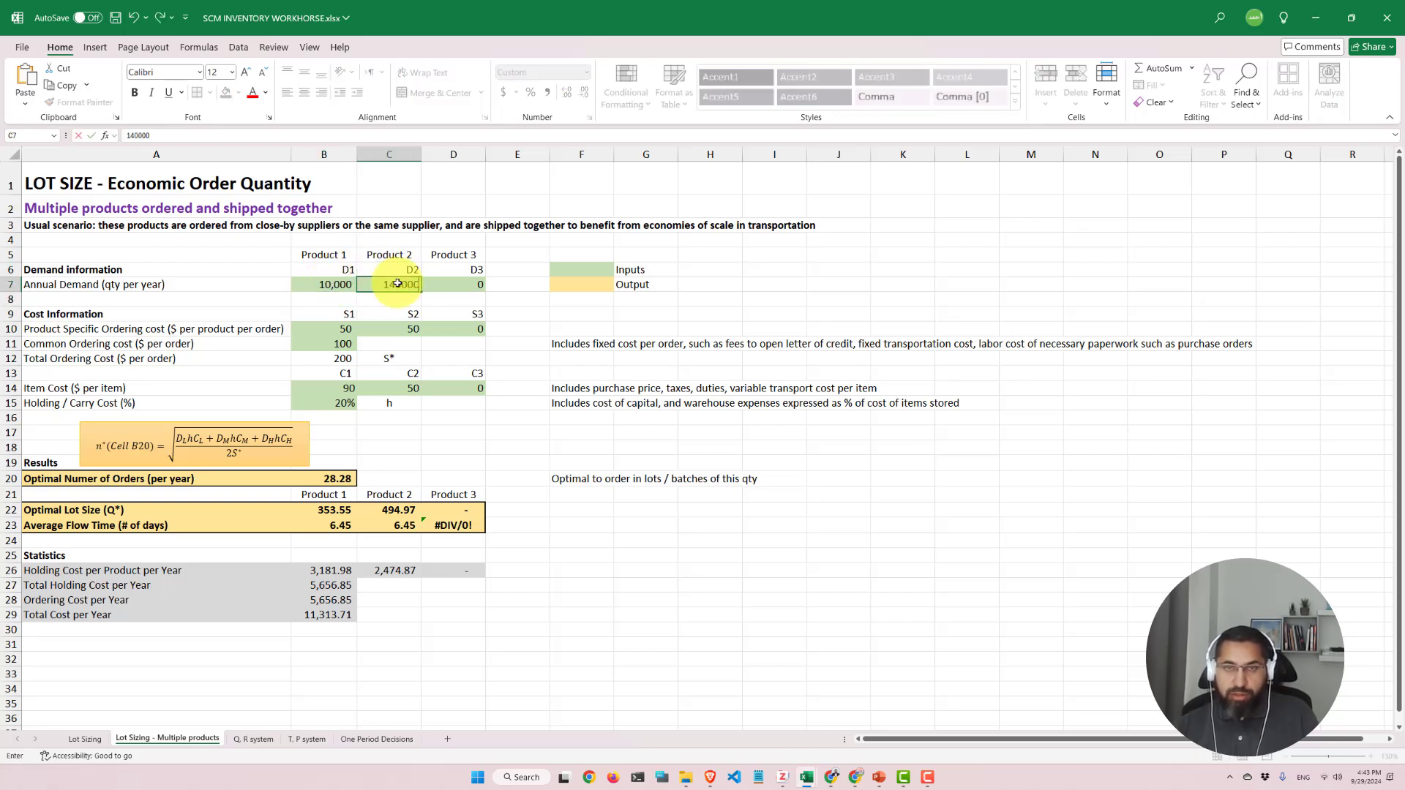
key(ctrl+Return)
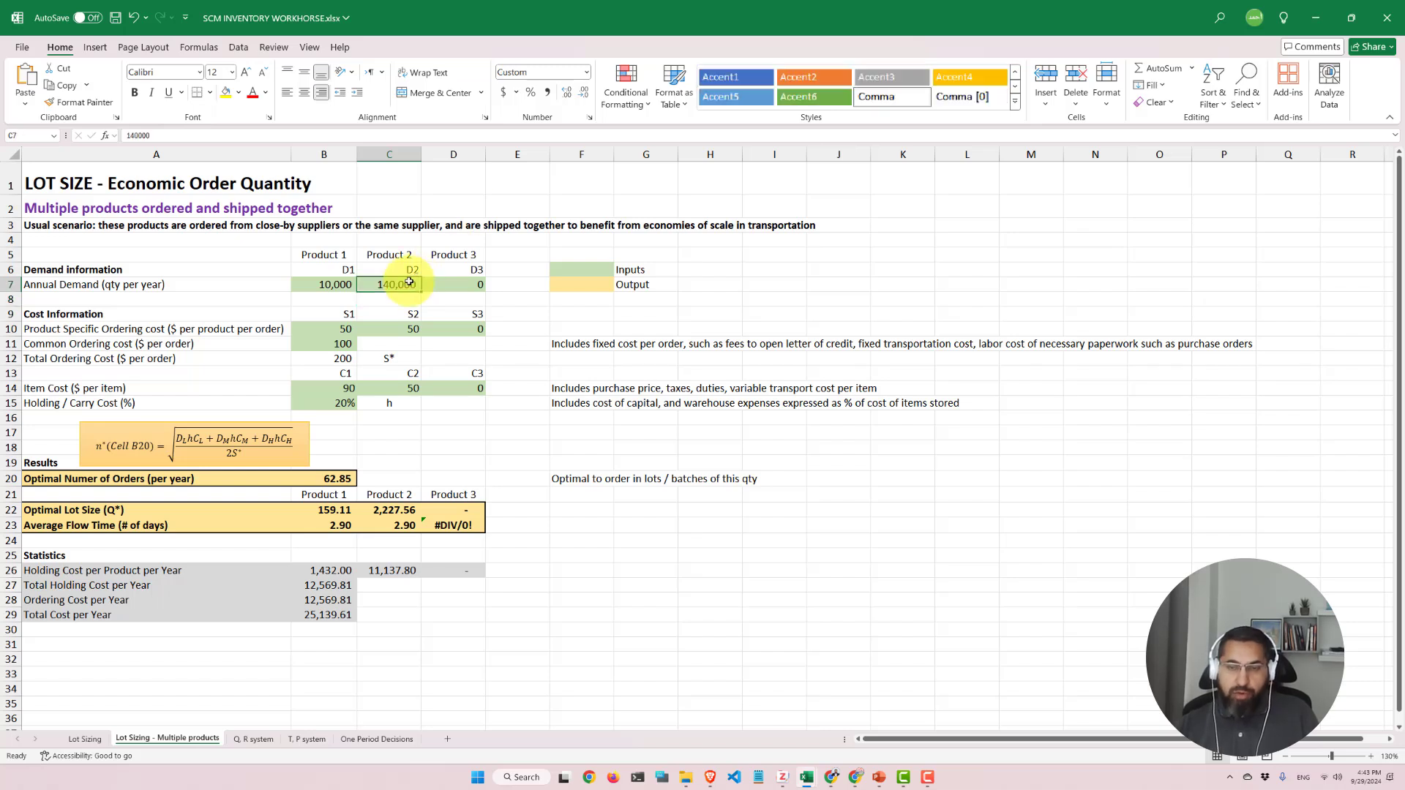
text(140)
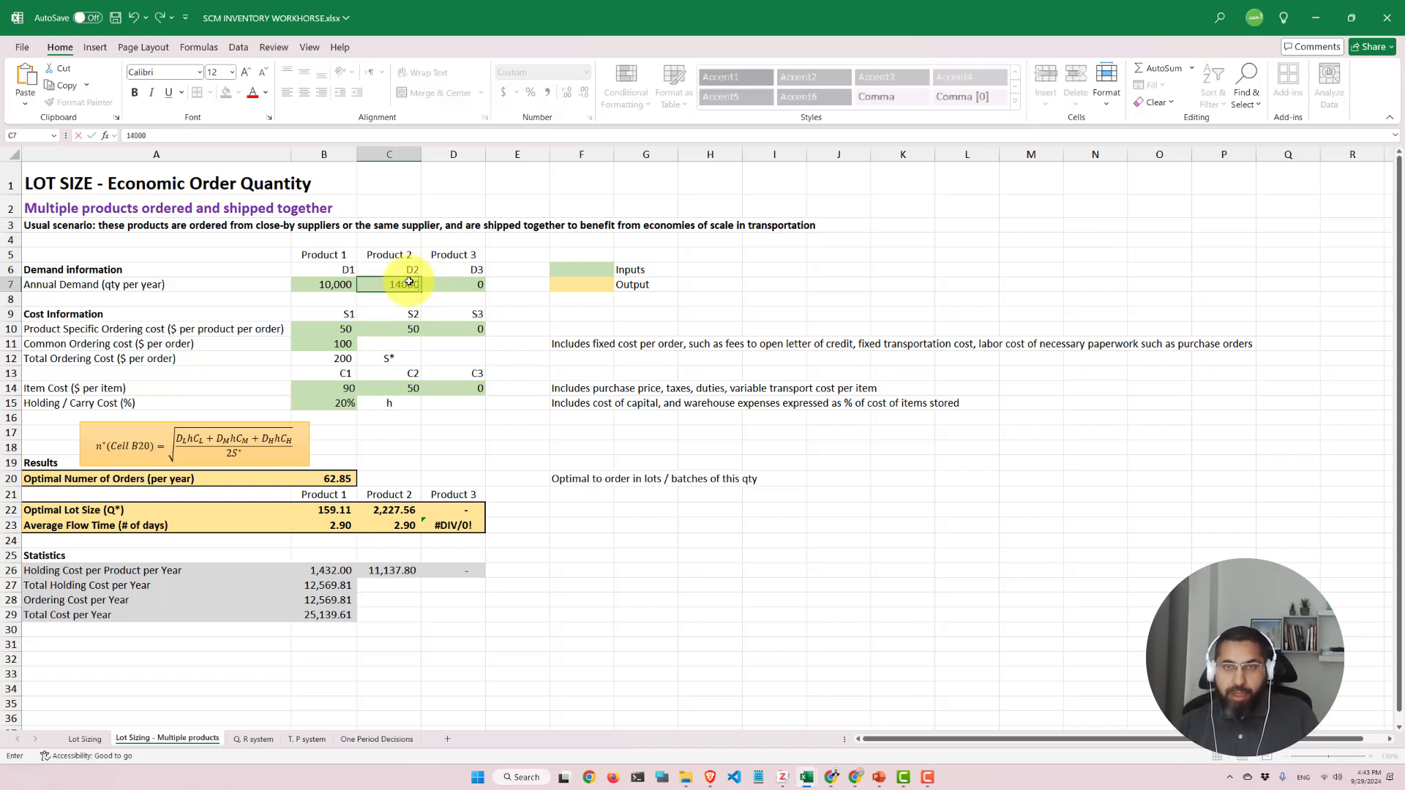
key(Return)
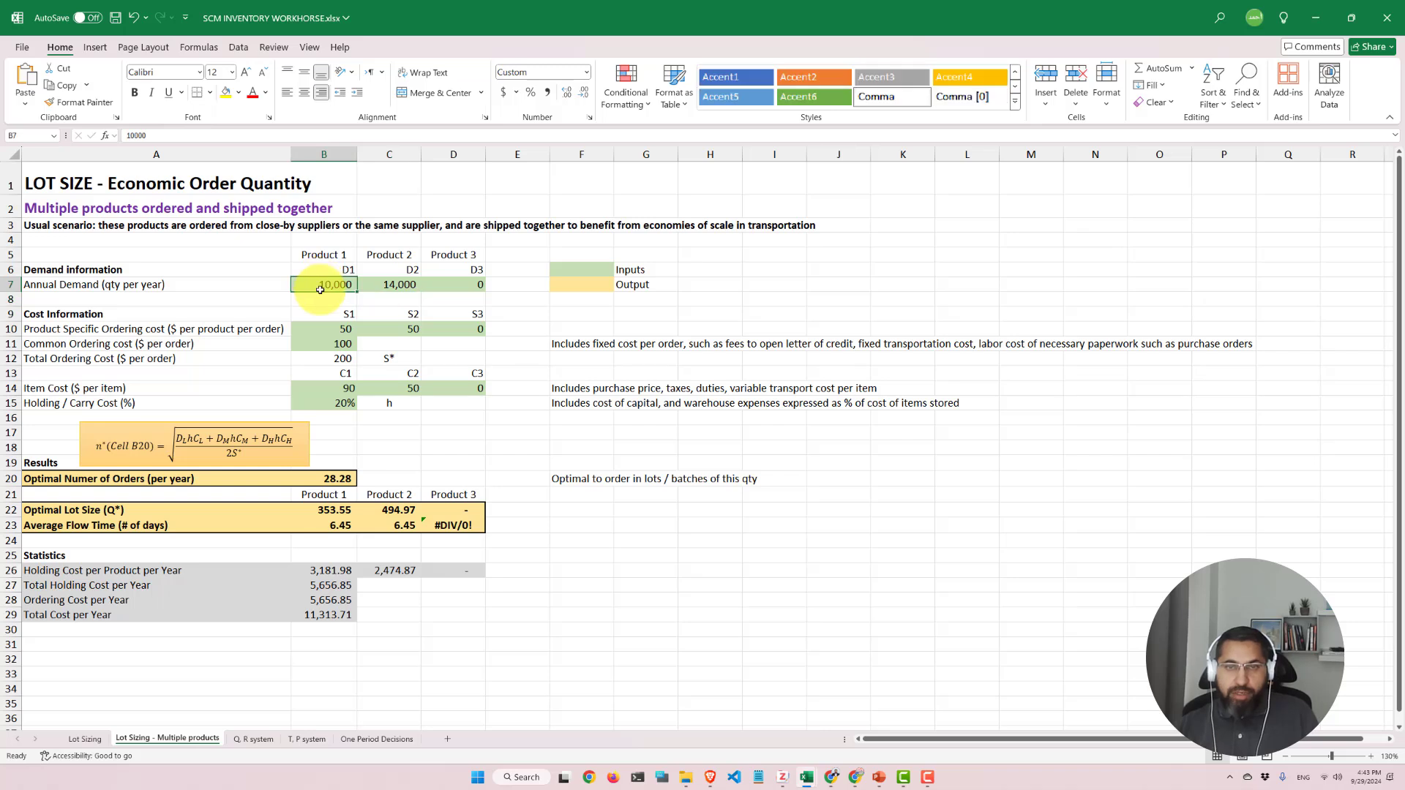
Compare the annual demand and item cost inputs of Product 1 and Product 2
click(333, 389)
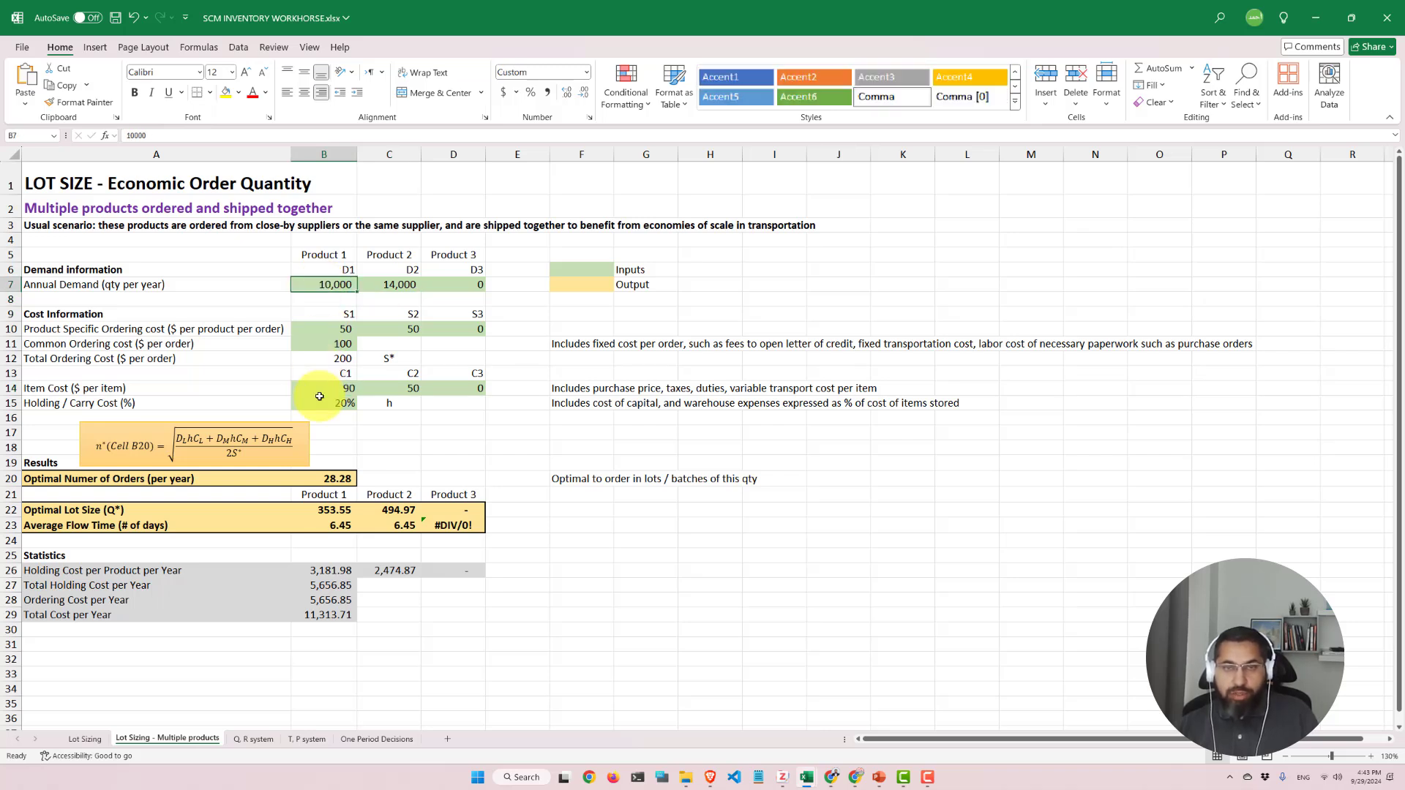
click(334, 279)
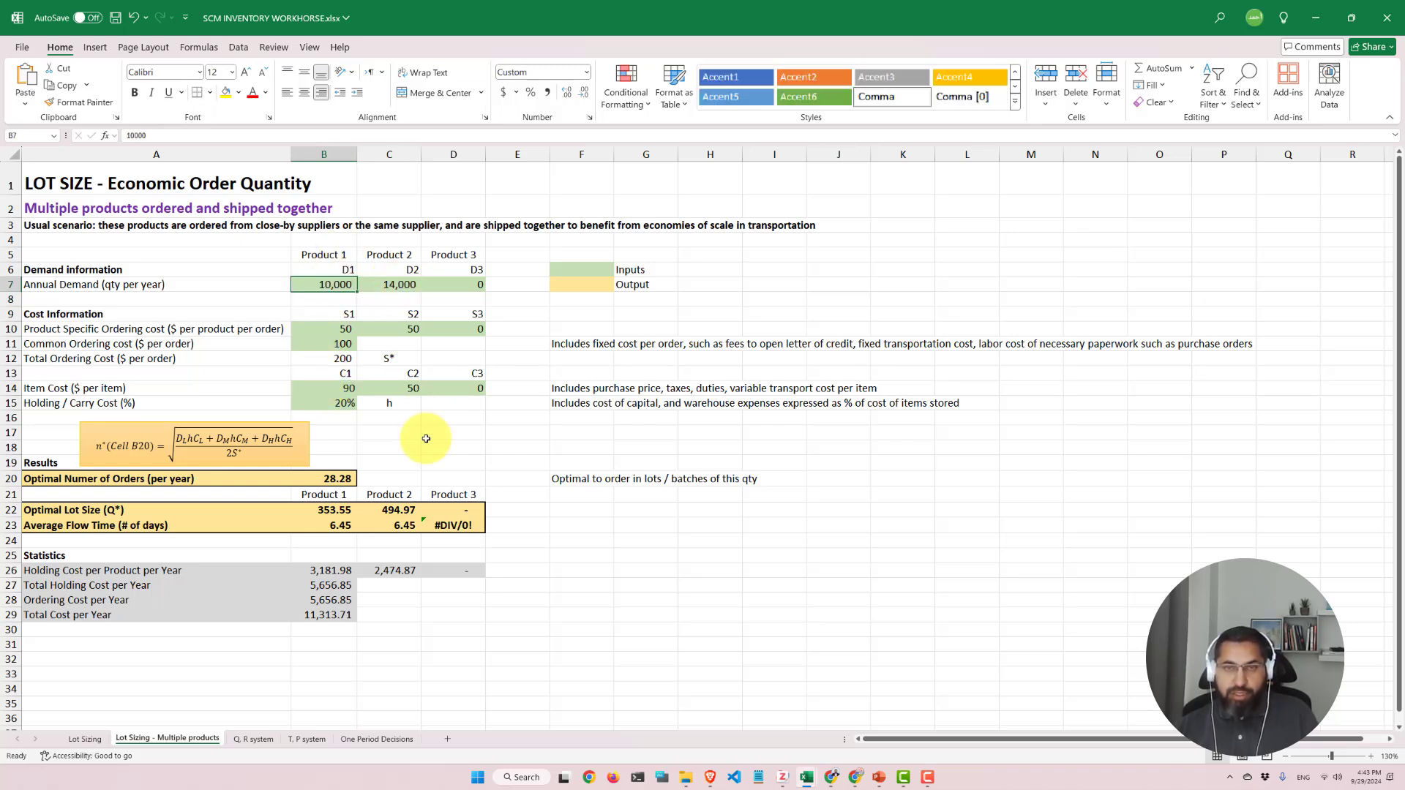
click(399, 284)
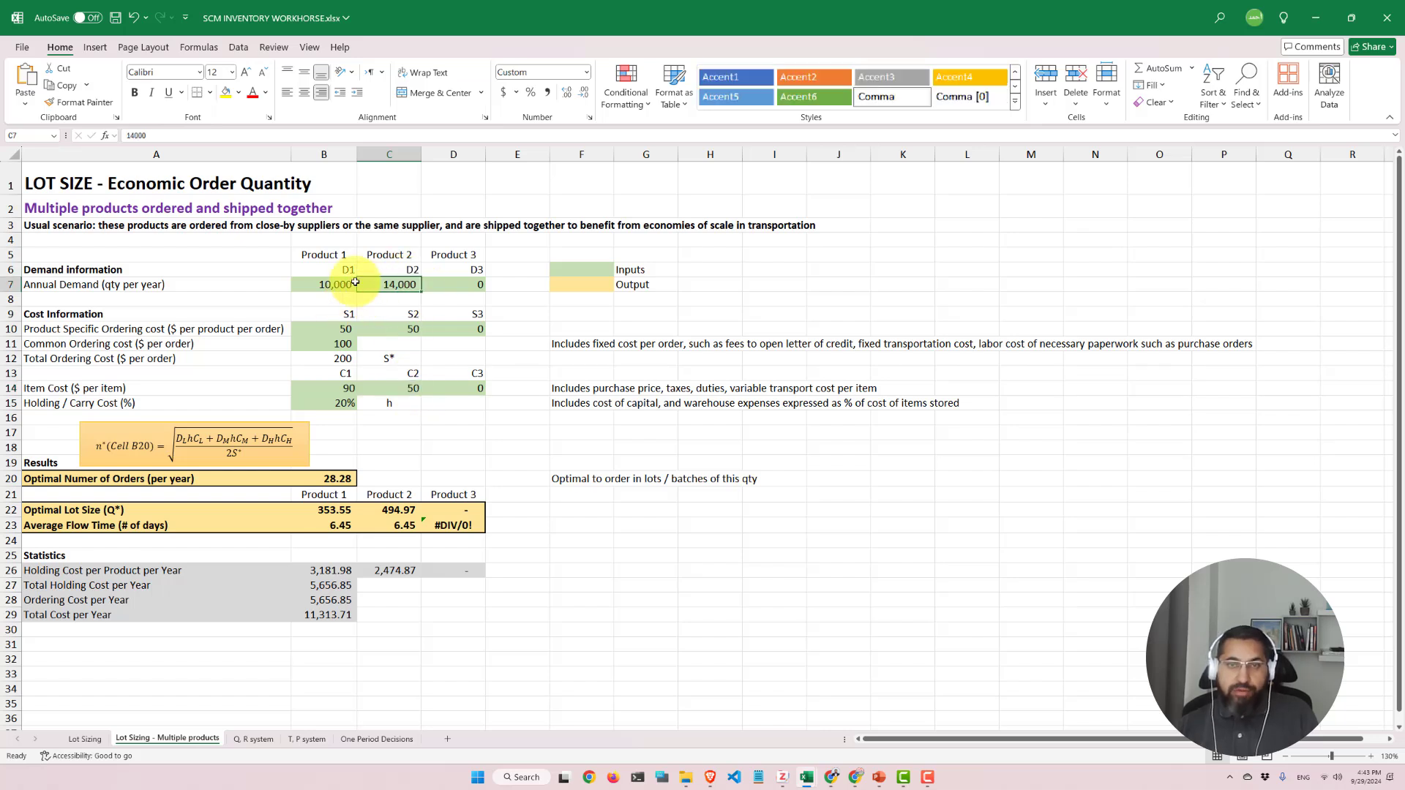
click(337, 285)
click(378, 284)
click(320, 284)
click(377, 284)
click(340, 284)
click(395, 283)
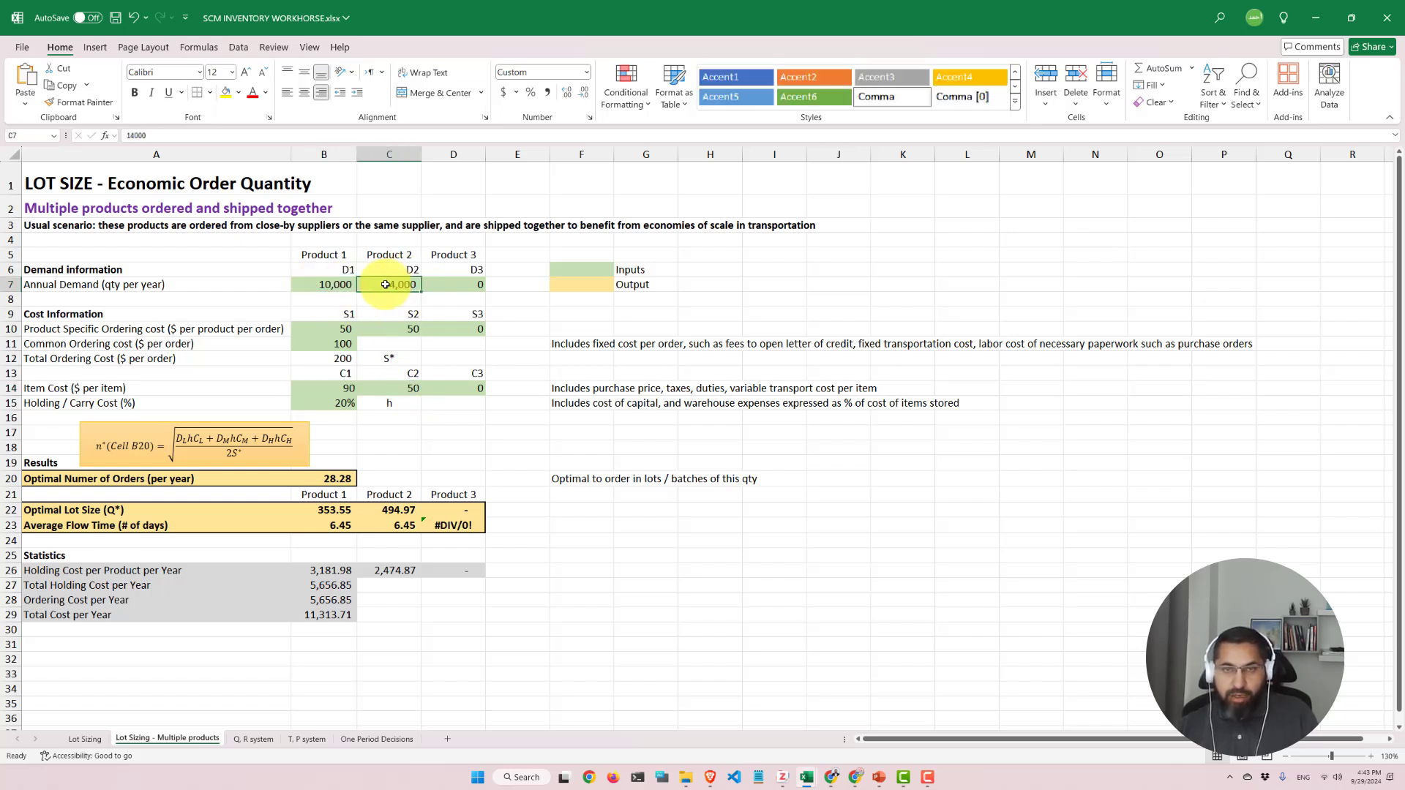
click(322, 288)
click(410, 387)
click(352, 389)
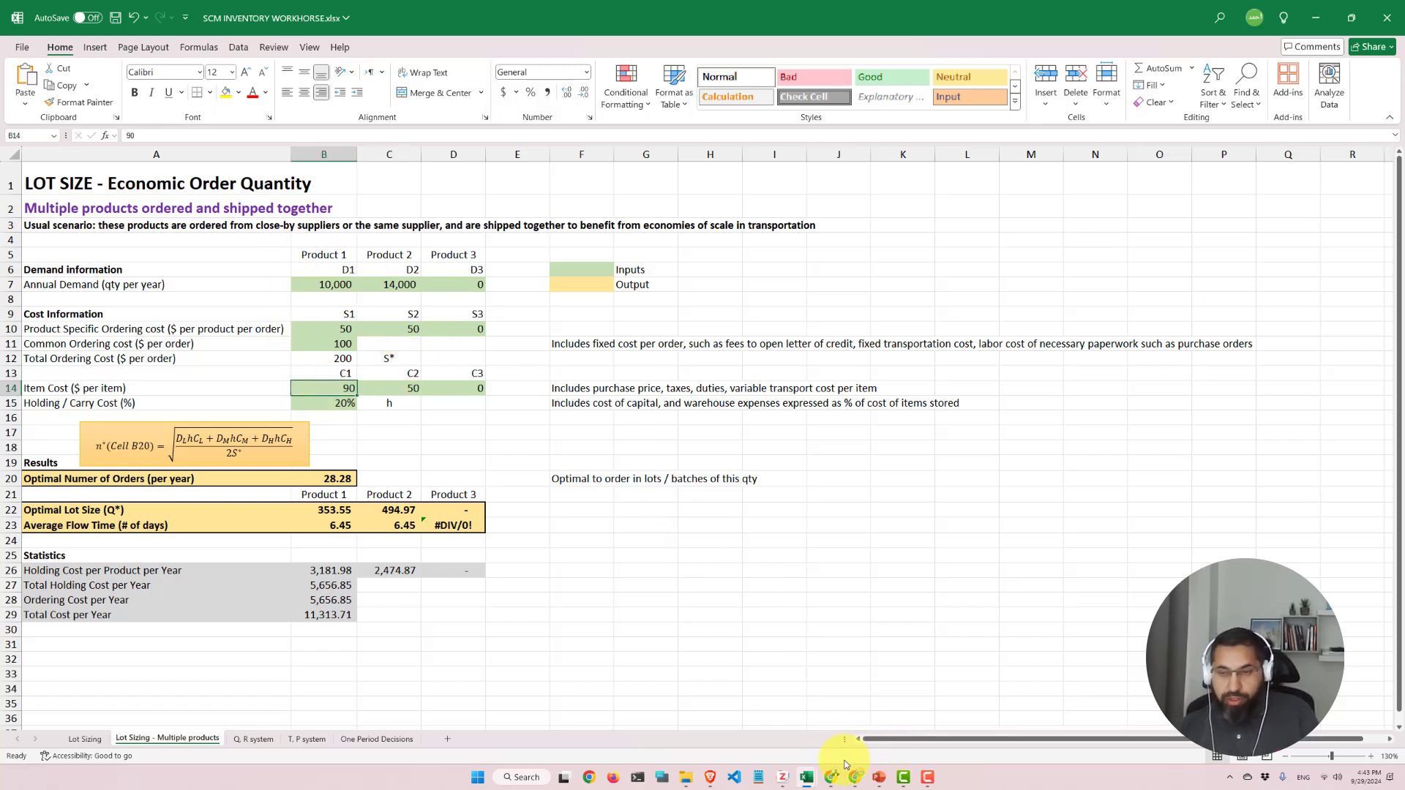
Check the inventory carrying cost in the browser quiz and set the holding / carry cost to 20% in the Excel workbook
mouse_move(833, 776)
click(867, 709)
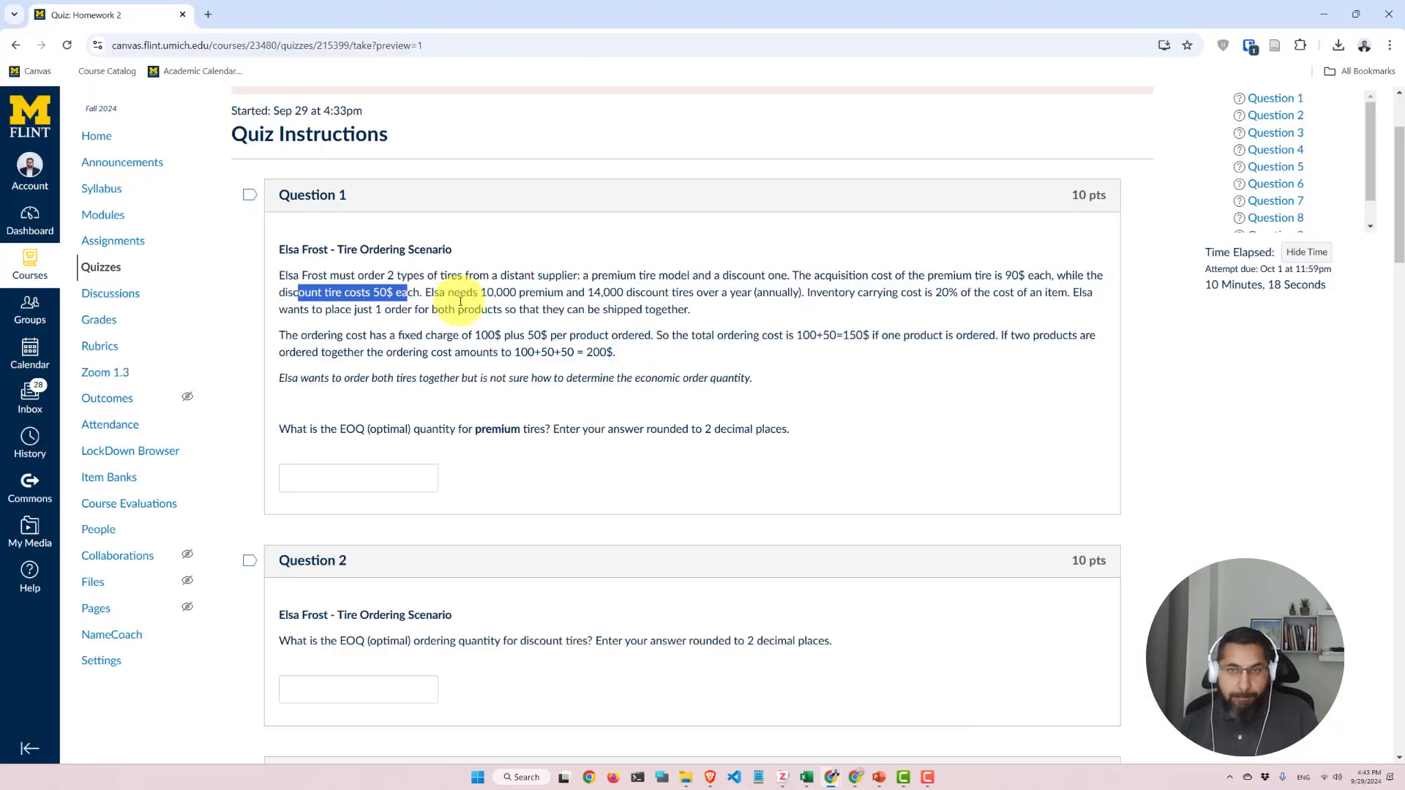
drag(480, 275, 956, 291)
click(851, 276)
click(954, 291)
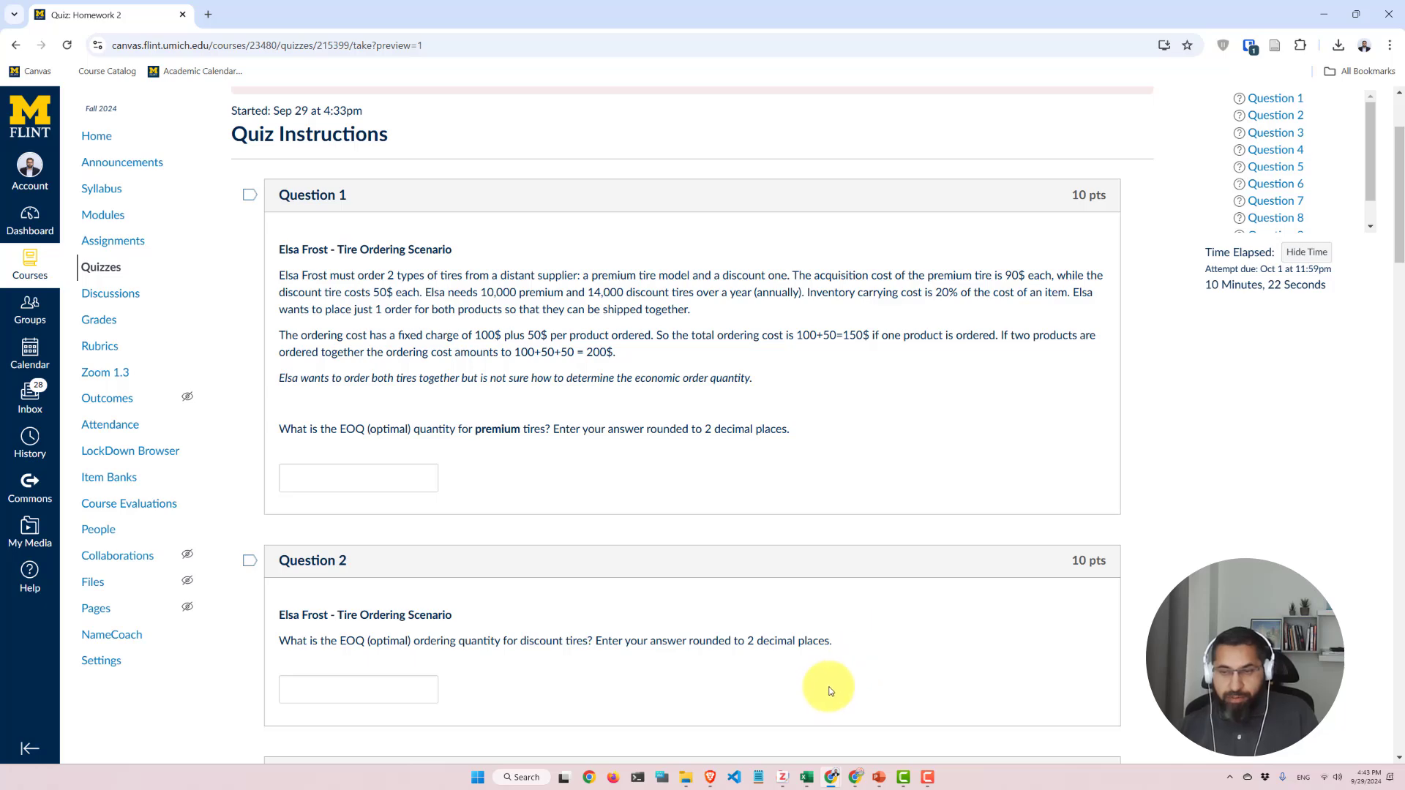
mouse_move(807, 777)
click(880, 718)
click(315, 404)
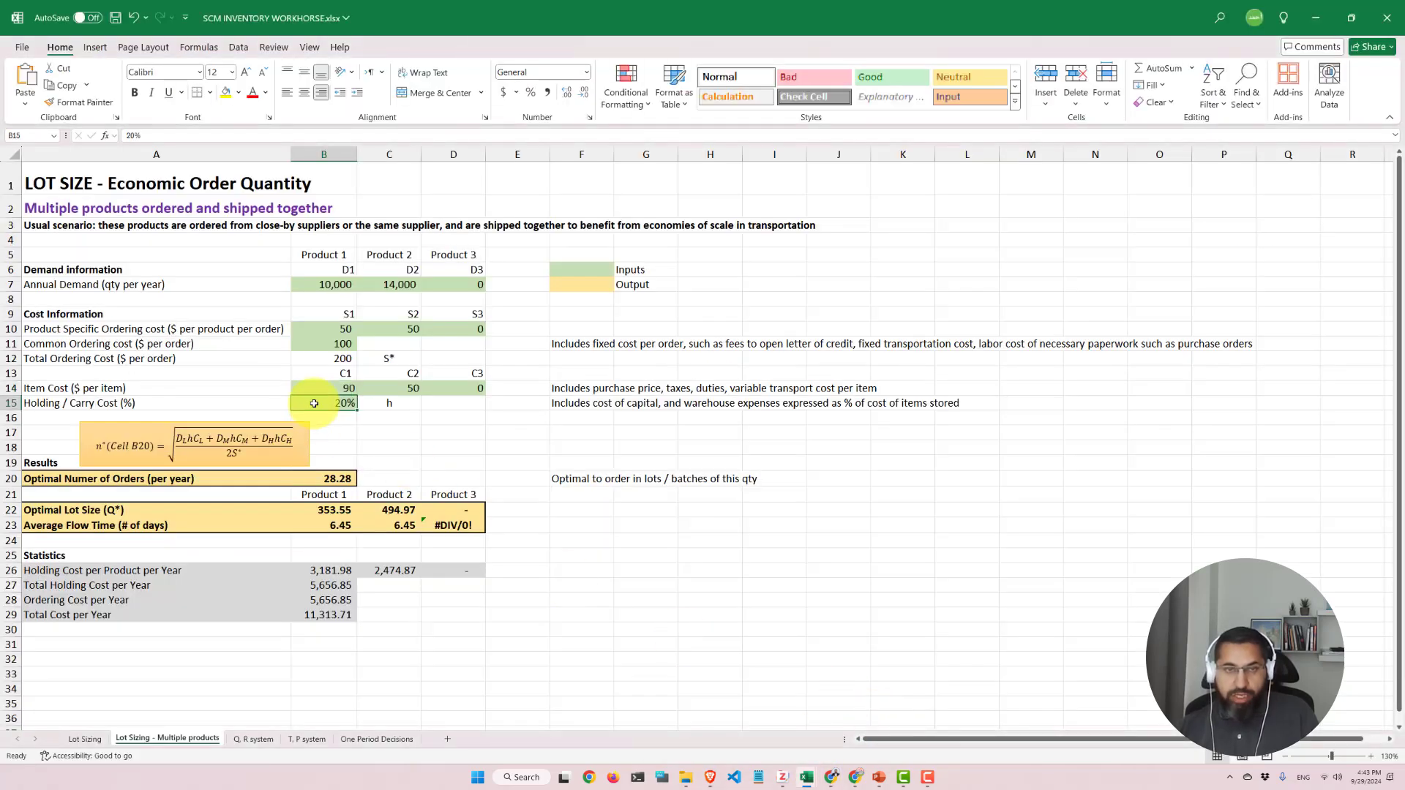
click(401, 405)
click(327, 405)
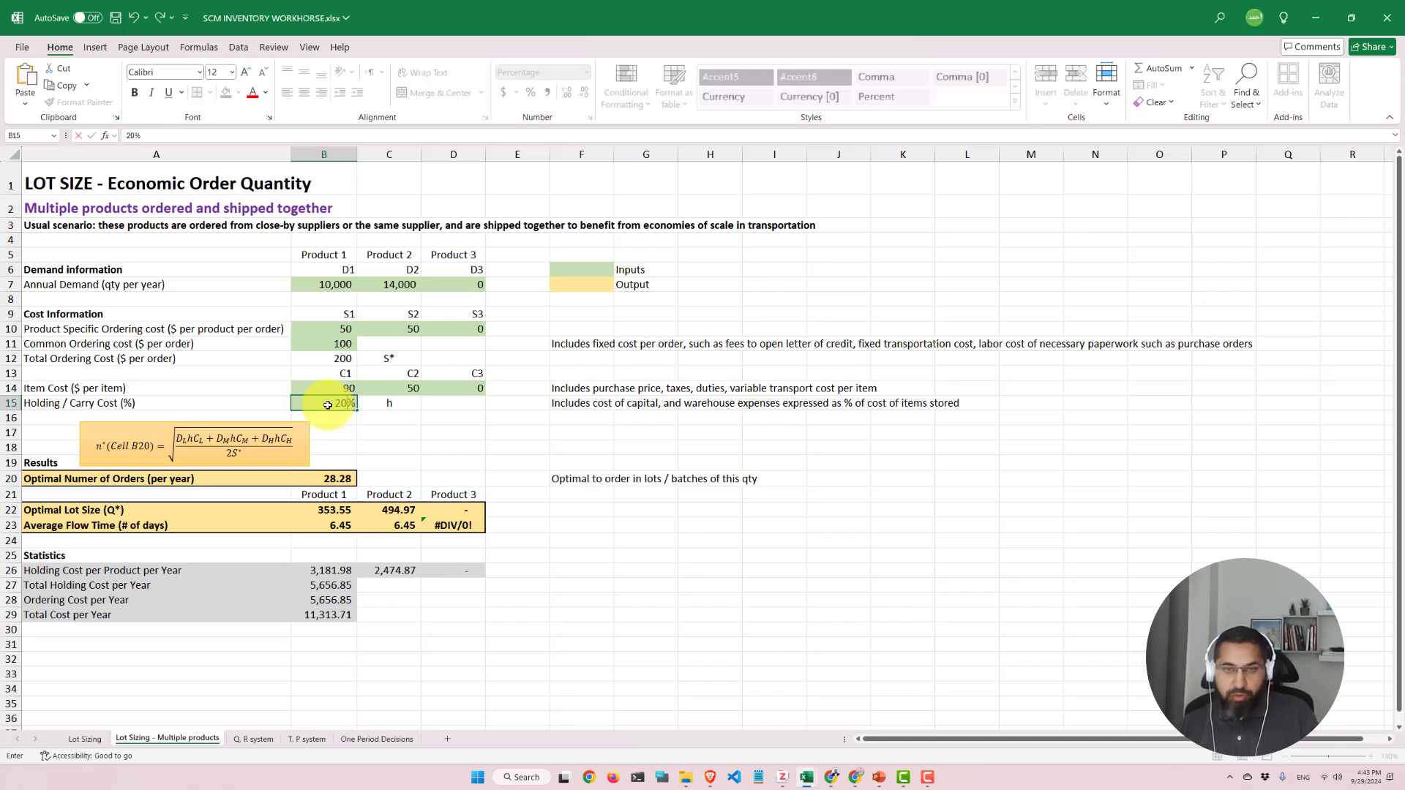
key(Return)
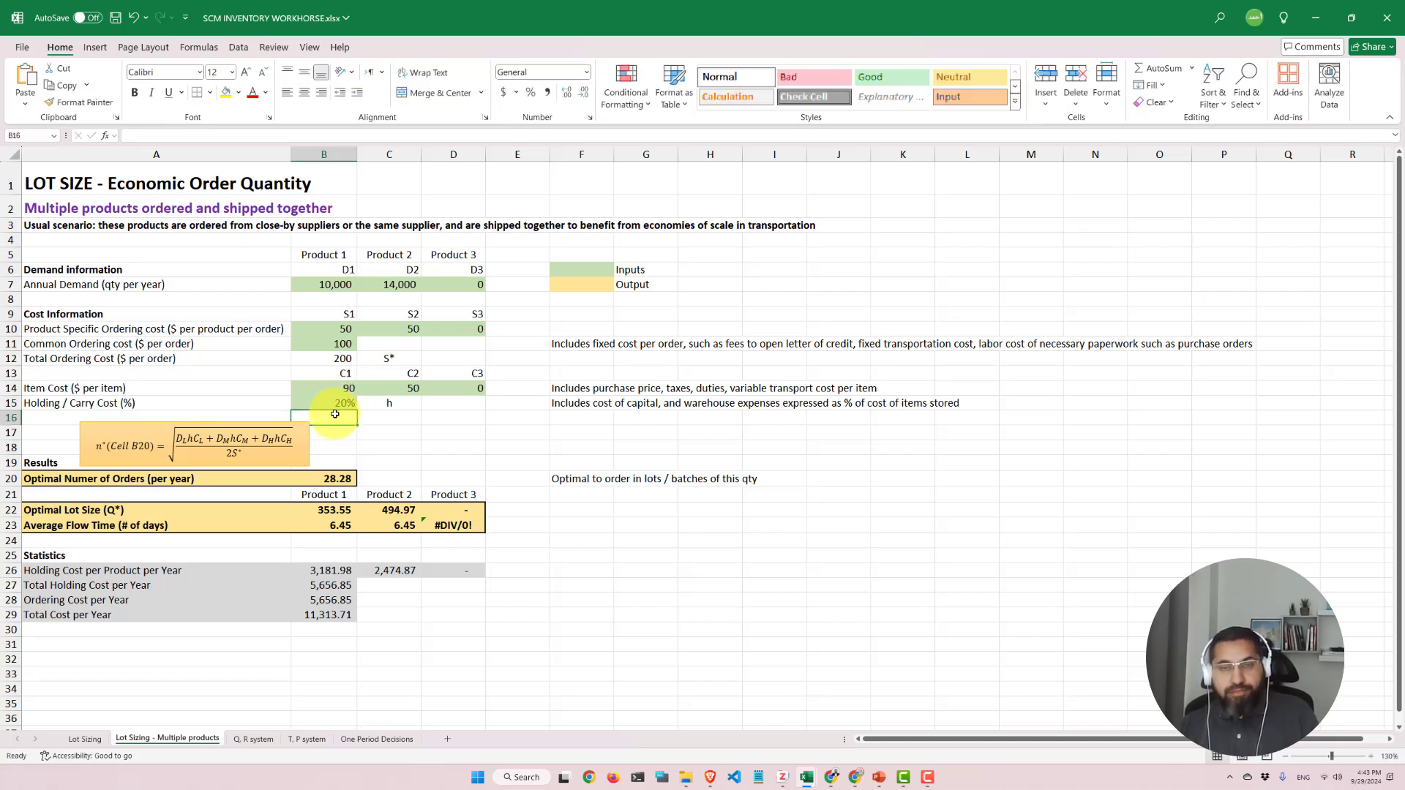
Examine how the holding / carry cost percentage relates to the item costs of Product 1 and Product 2
click(225, 402)
click(405, 403)
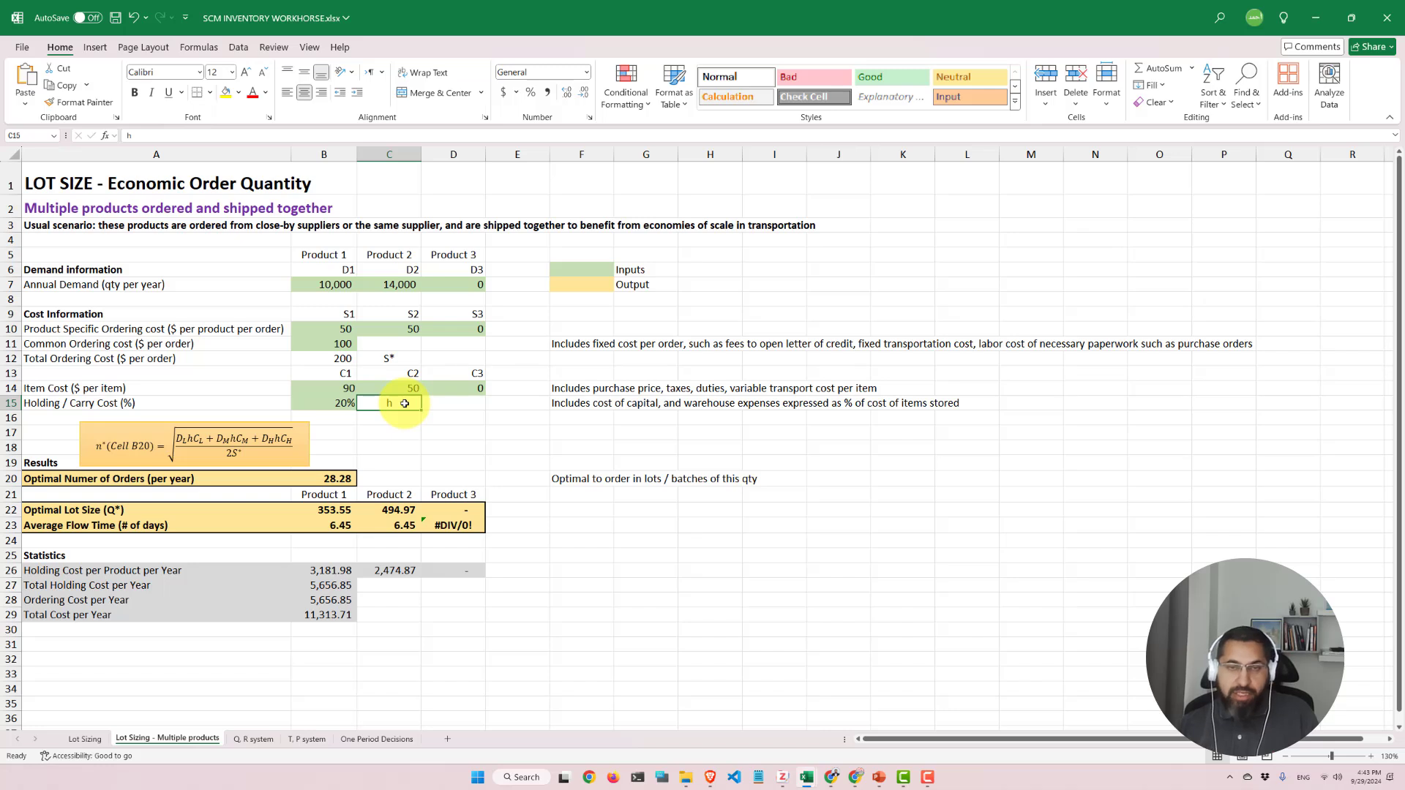
click(340, 403)
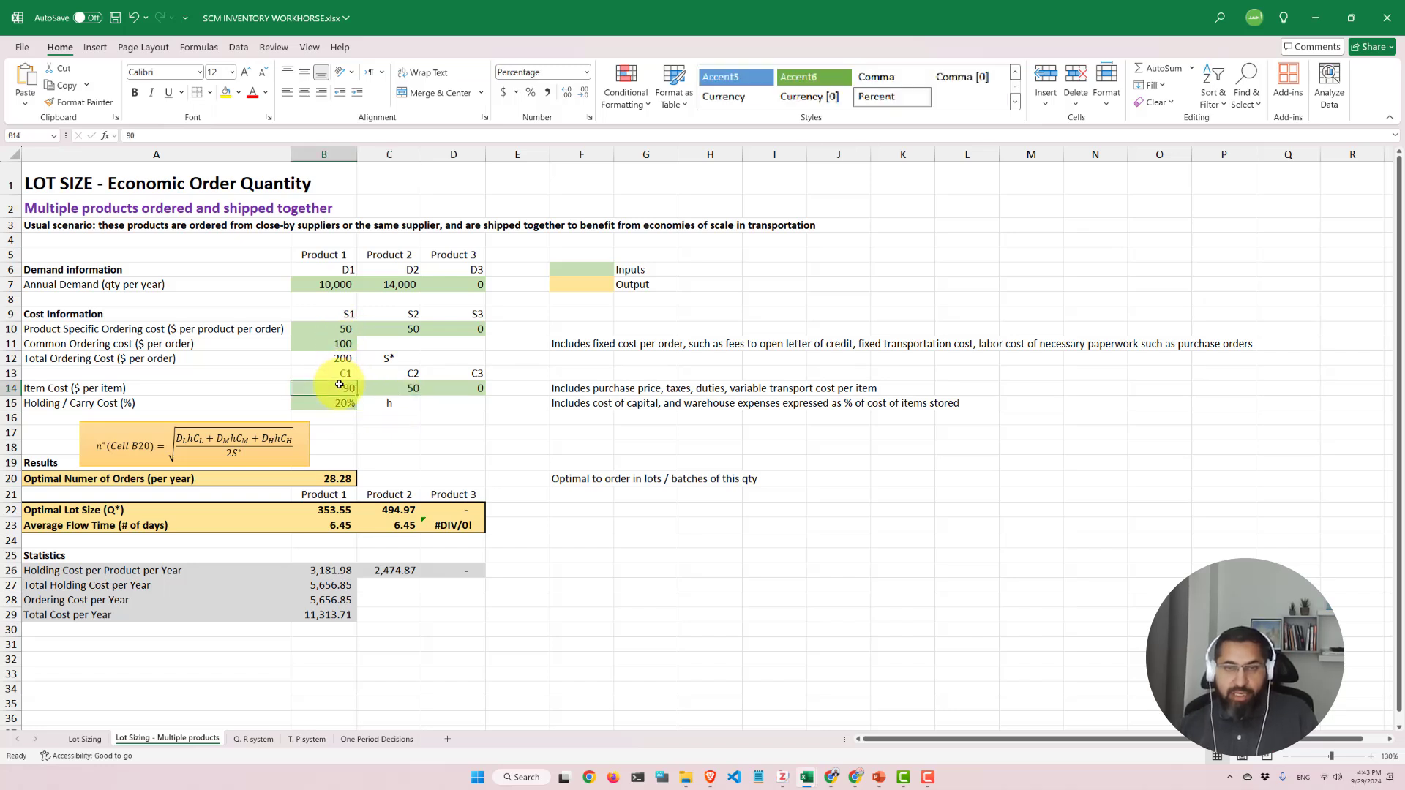
mouse_move(403, 388)
mouse_down()
mouse_move(344, 399)
mouse_move(344, 370)
mouse_move(340, 402)
mouse_move(401, 399)
mouse_move(326, 400)
mouse_move(385, 400)
mouse_up()
click(344, 401)
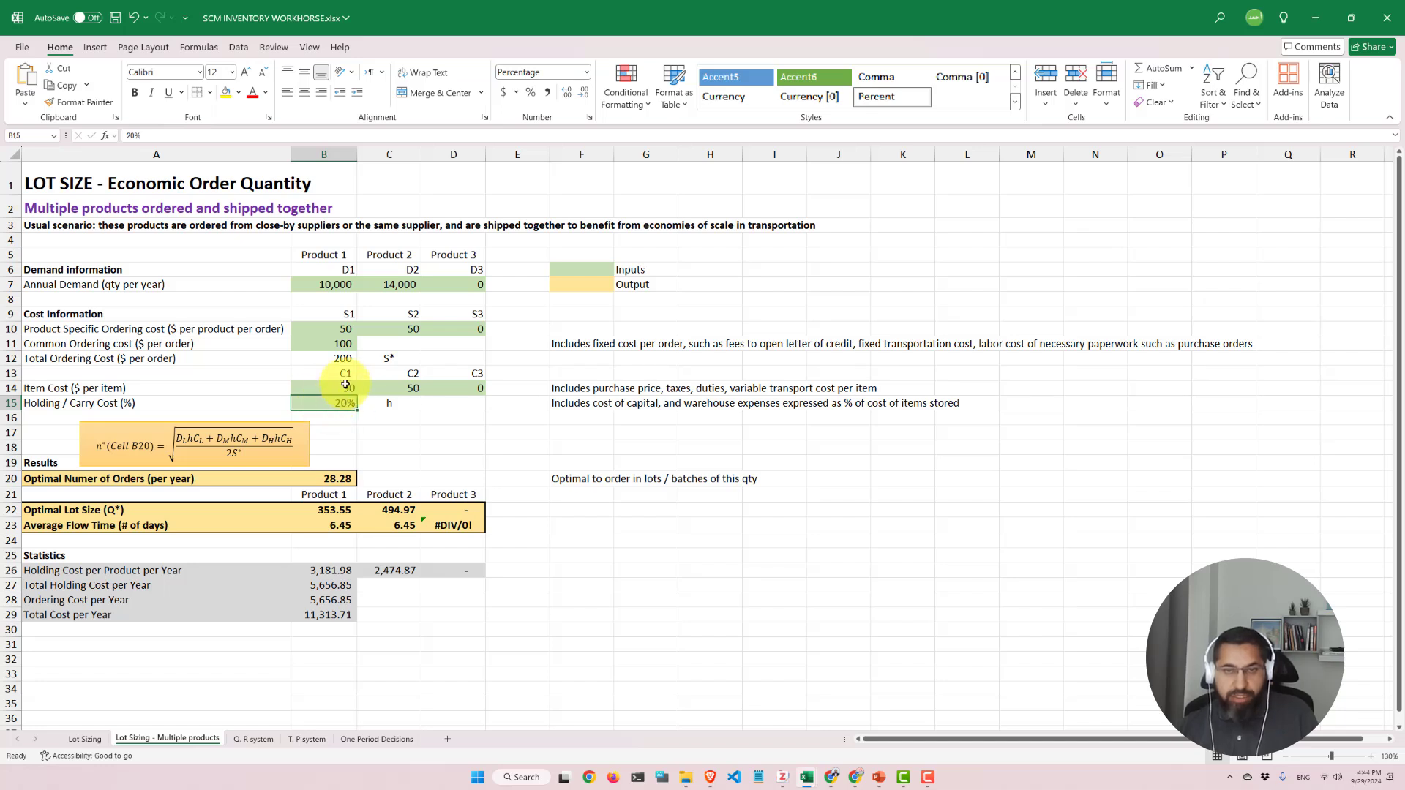
click(345, 389)
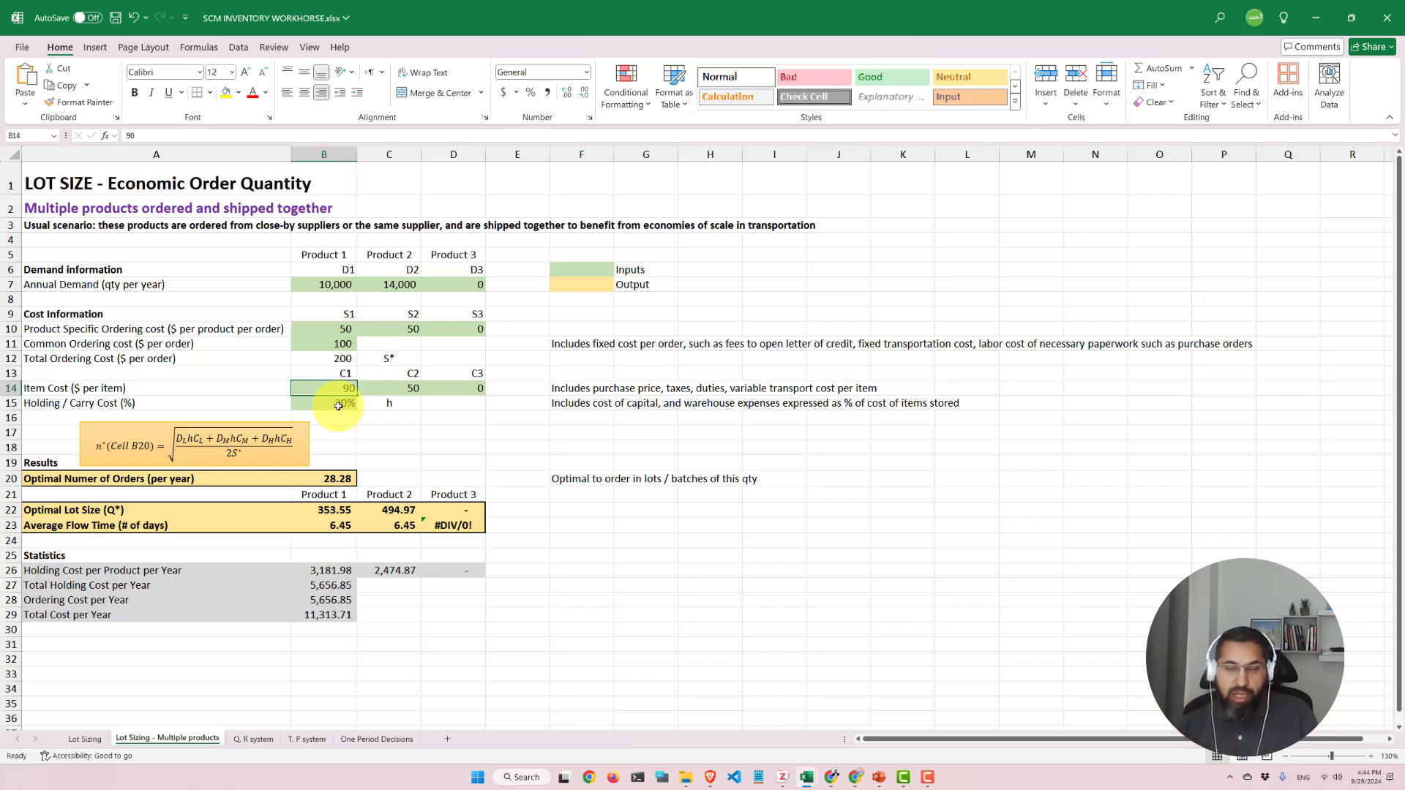
click(392, 392)
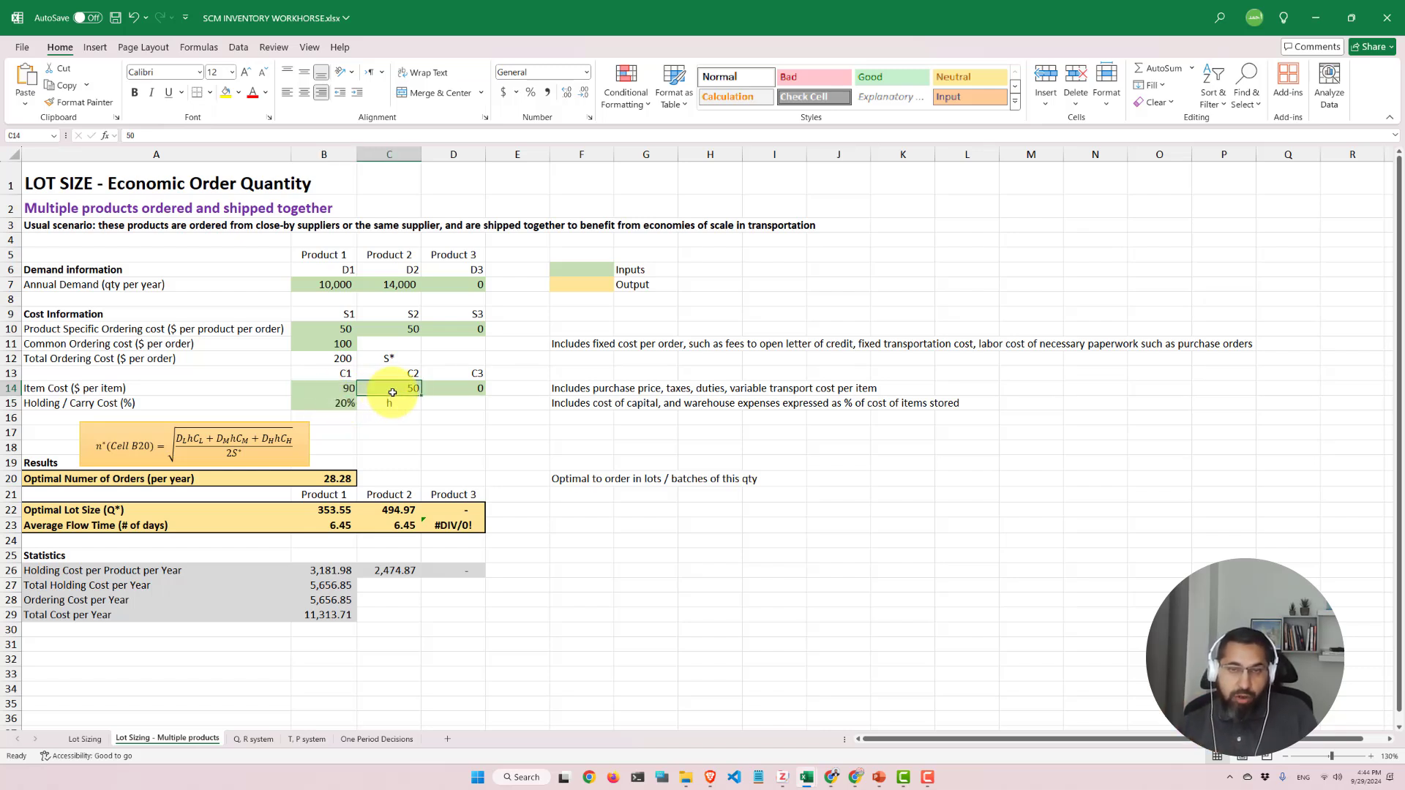
click(324, 408)
click(381, 389)
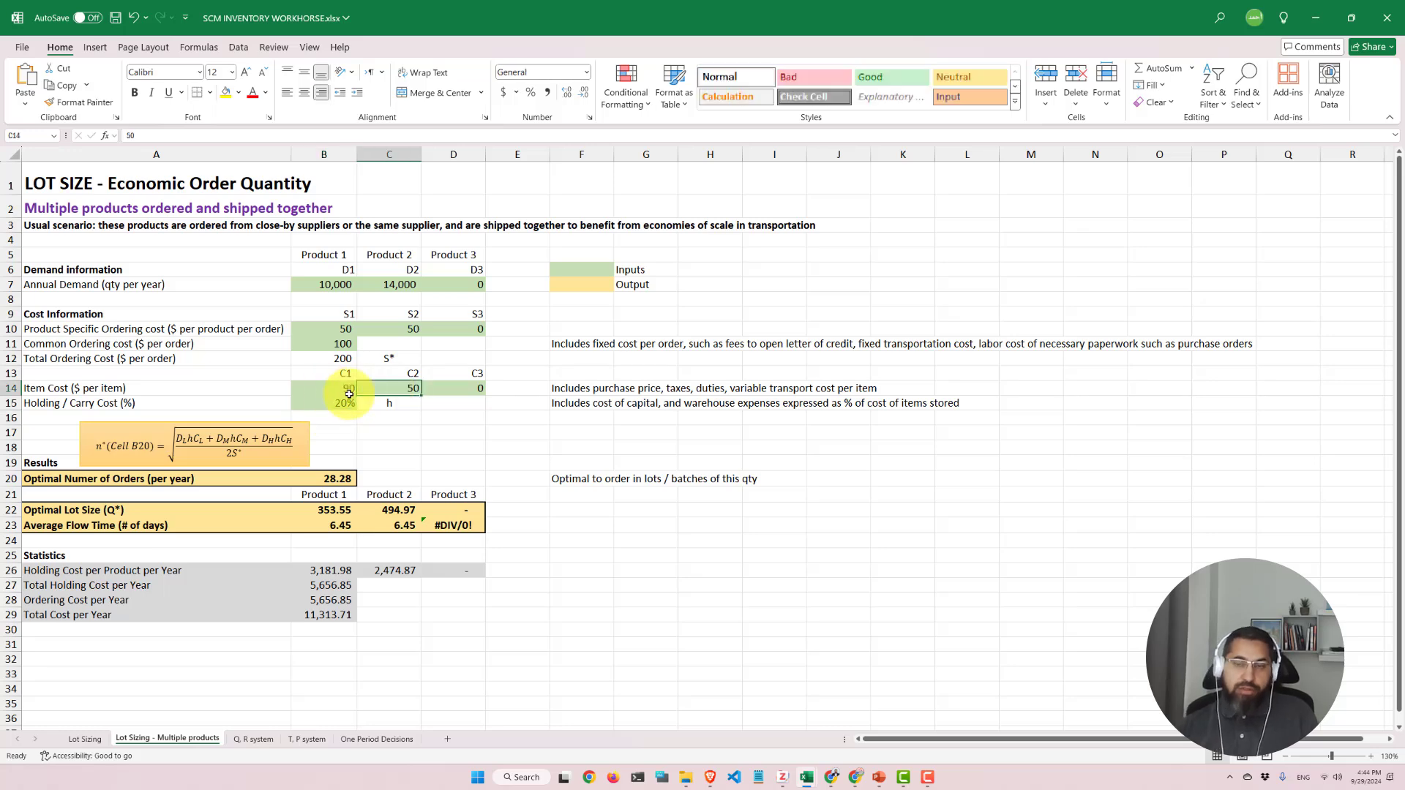
Switch to the browser quiz and read the fixed and per-product ordering charges in the tire scenario
click(831, 777)
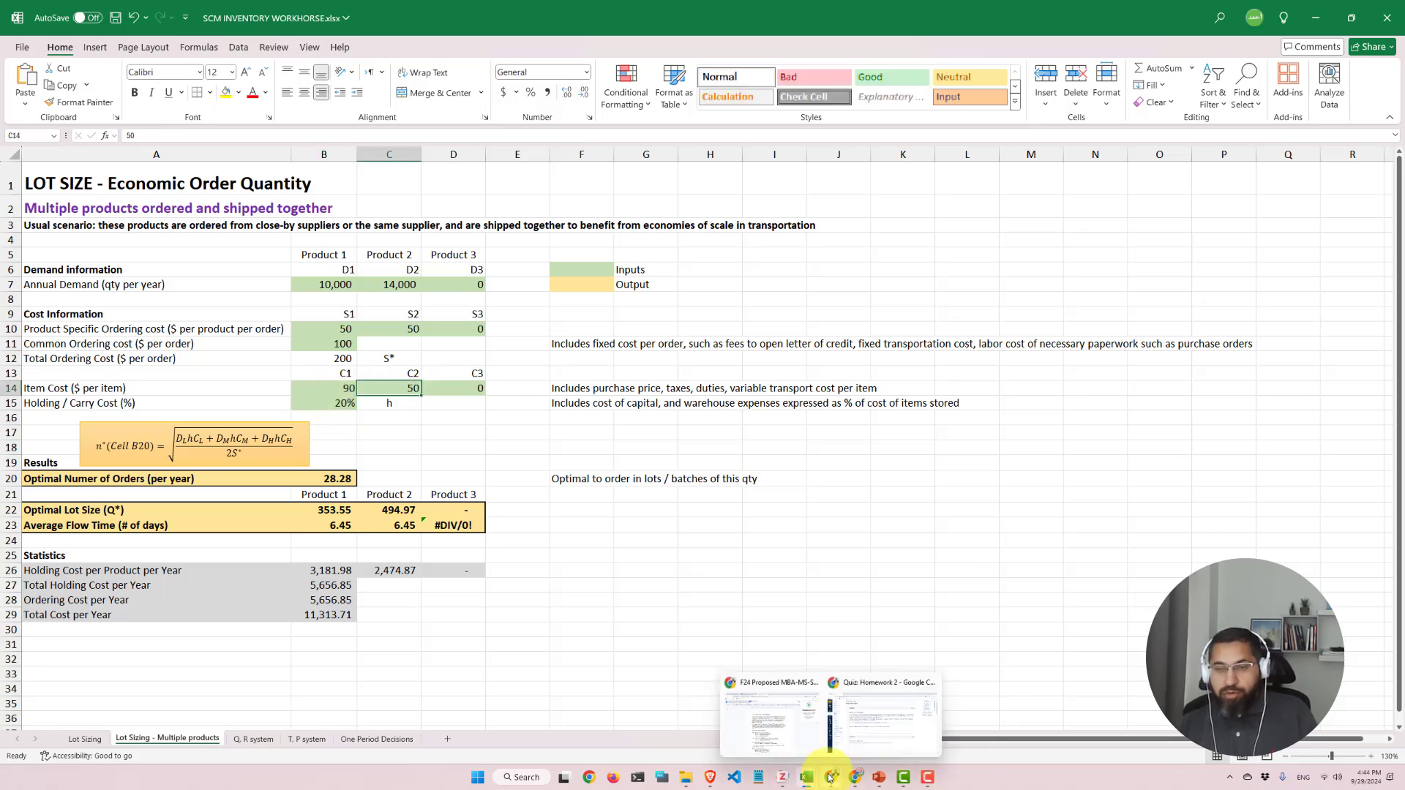
click(885, 731)
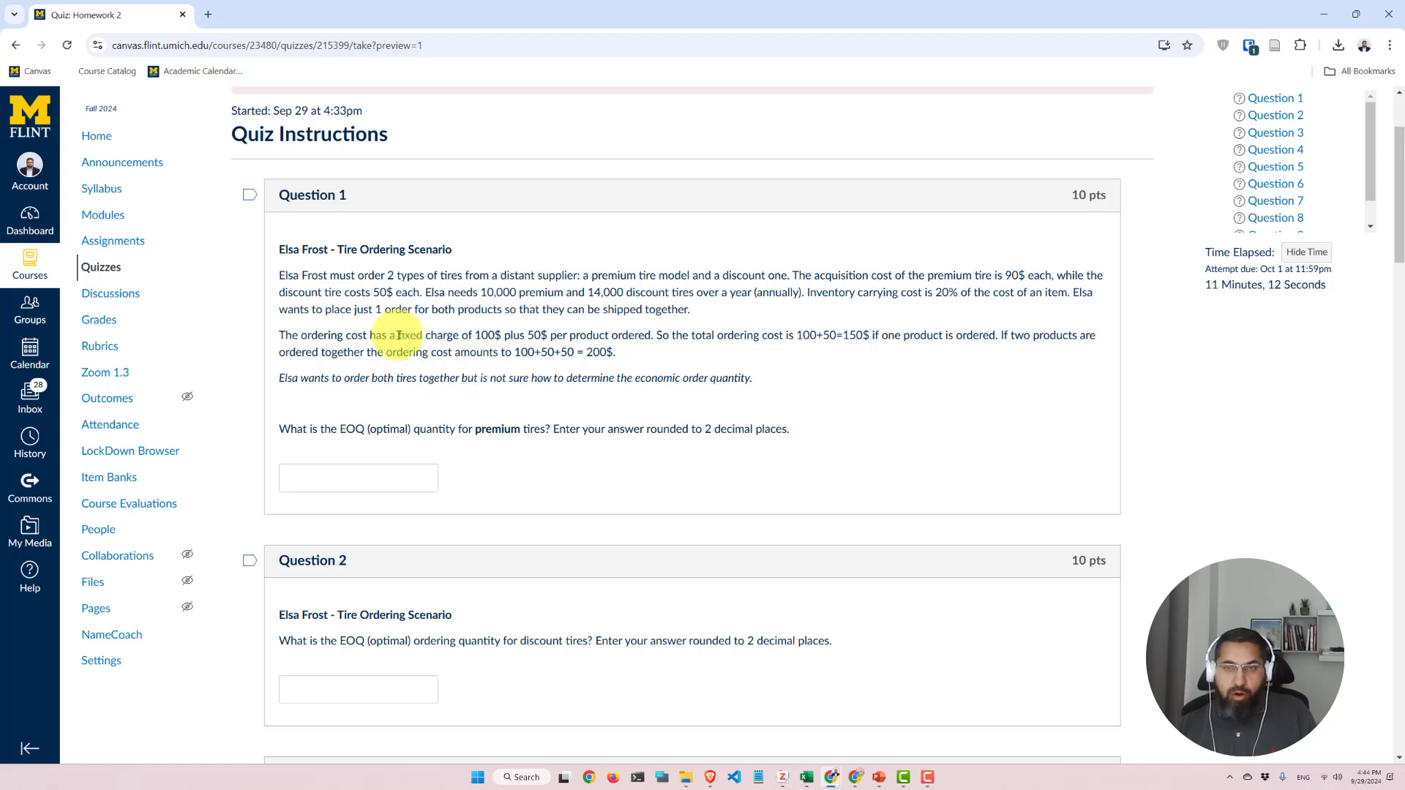
triple_click(319, 335)
click(499, 335)
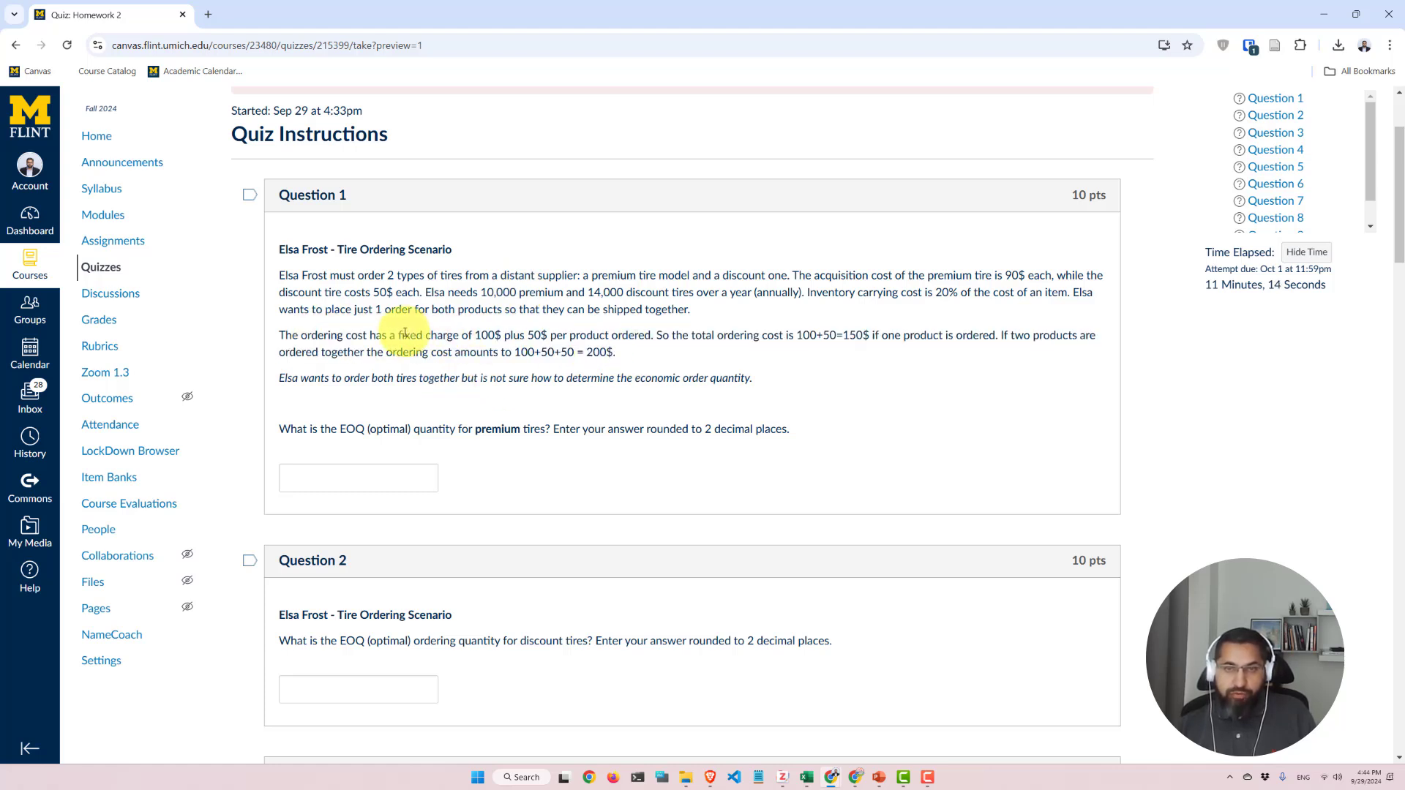
drag(405, 335, 639, 334)
click(637, 335)
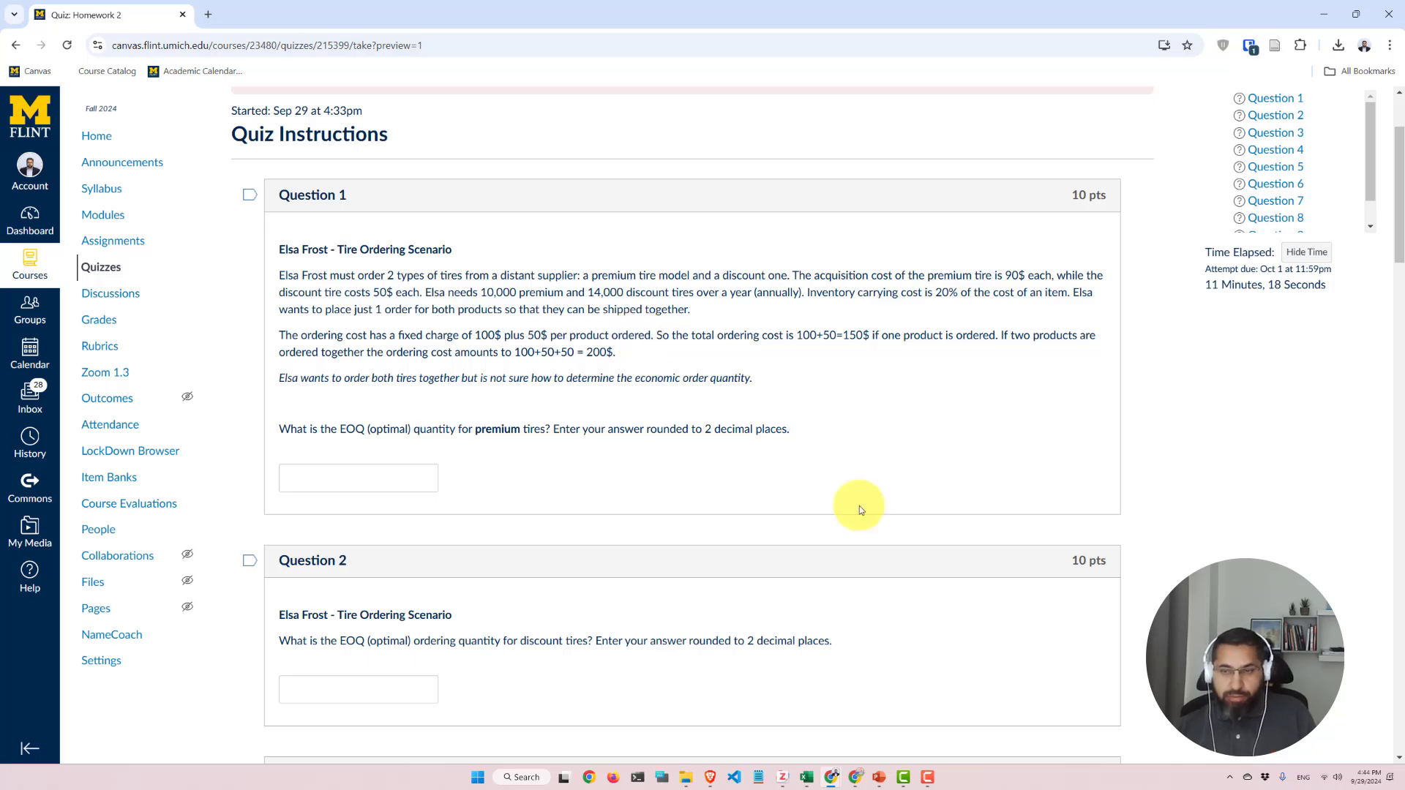
Return to the Excel workbook and check the common ordering cost and the product-specific ordering costs of Products 1 and 2
mouse_move(808, 776)
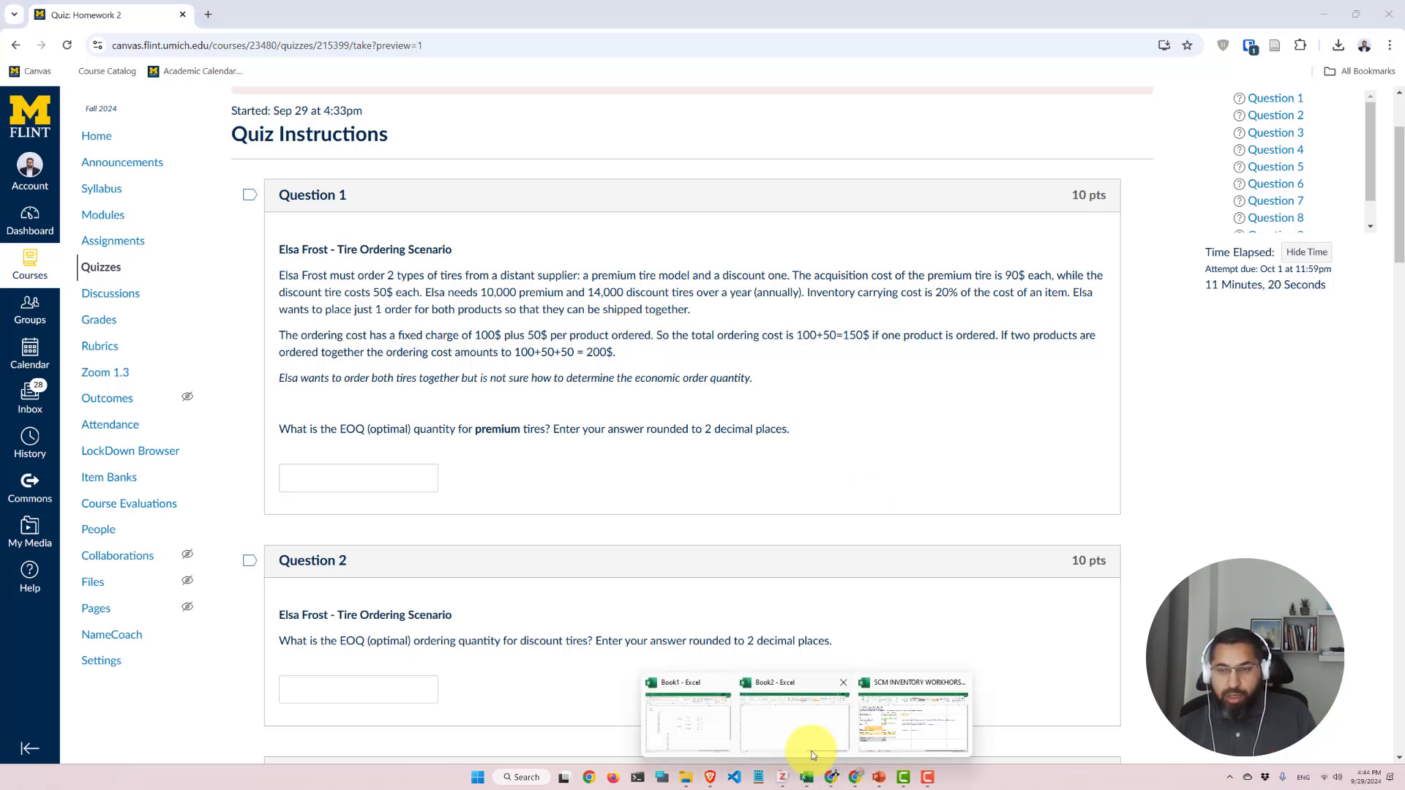
click(905, 725)
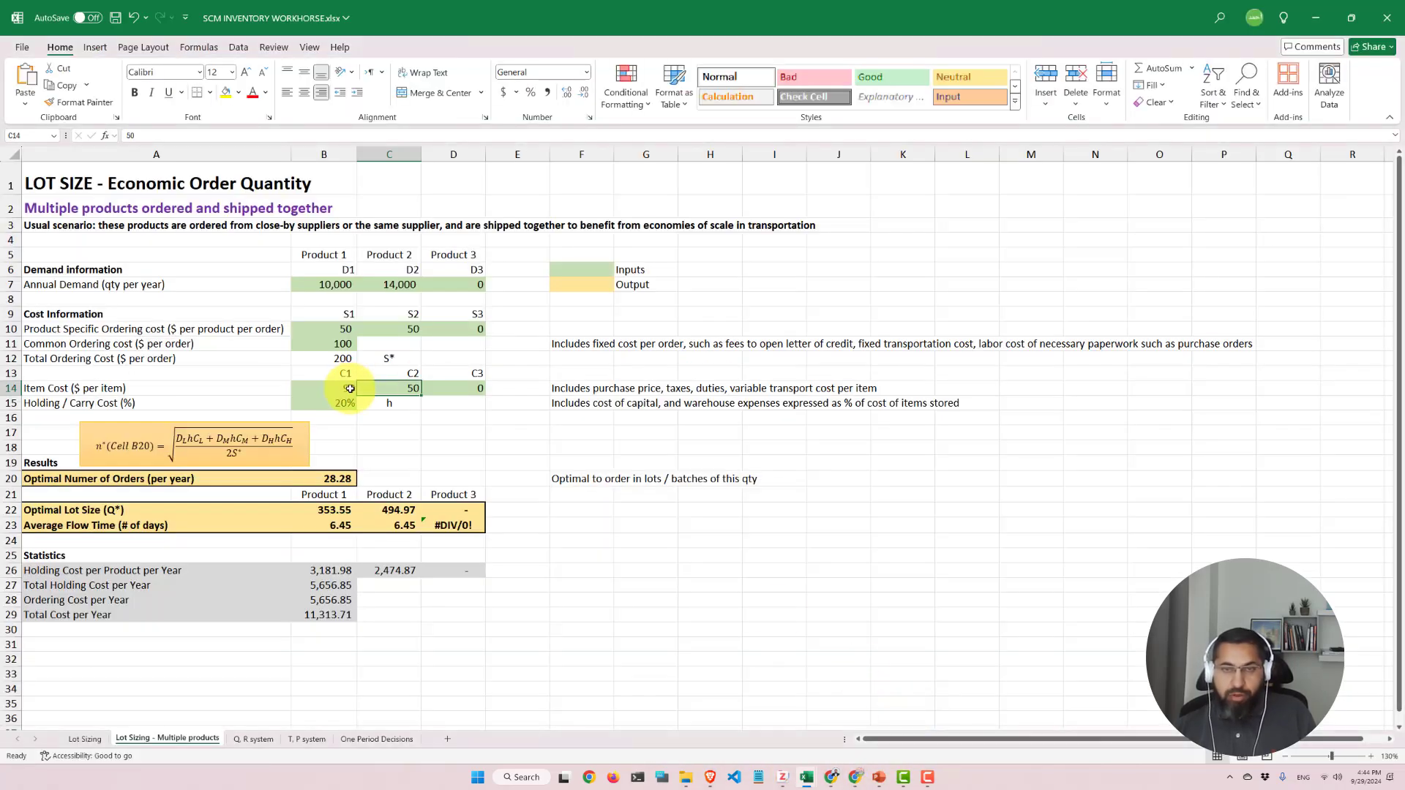
drag(121, 344, 343, 342)
click(341, 329)
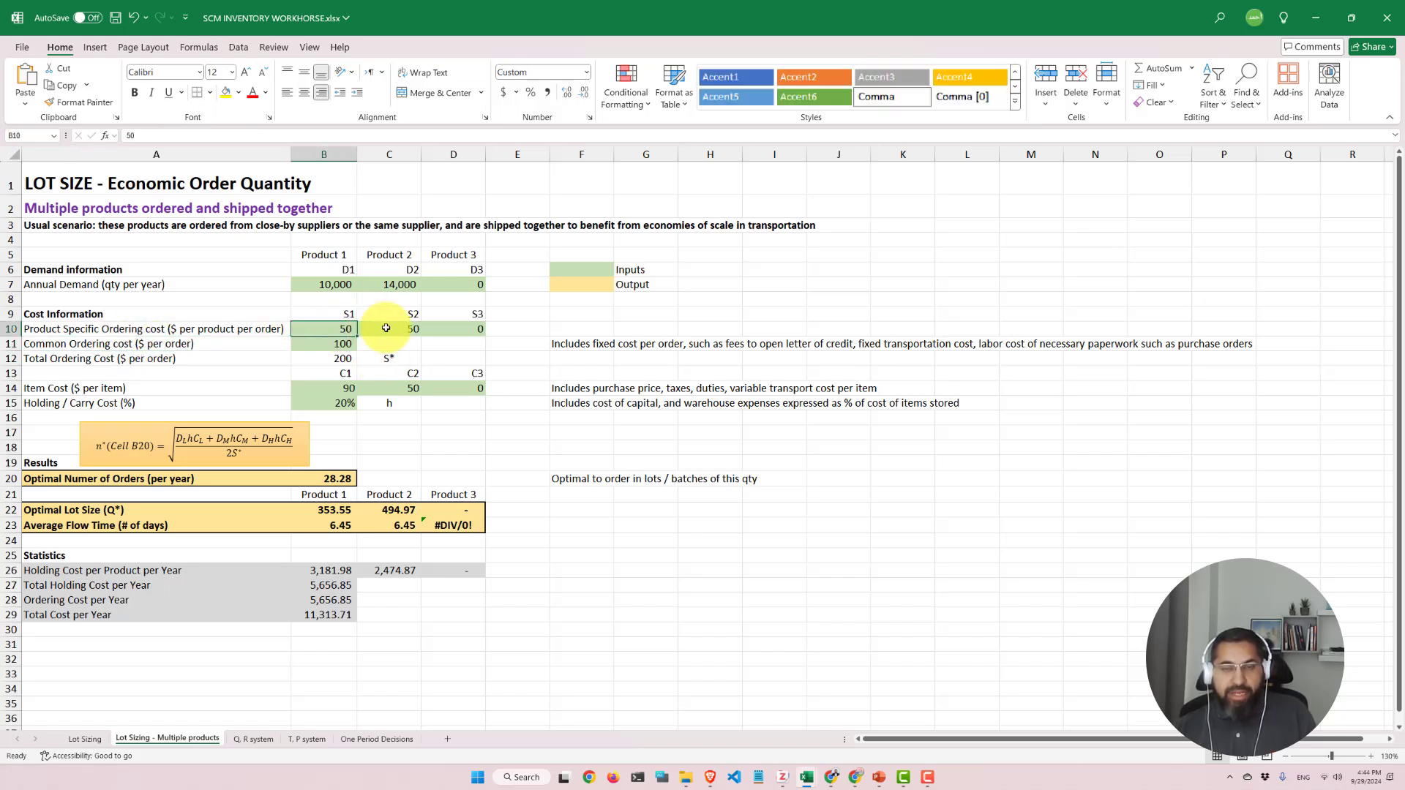
click(395, 327)
click(331, 327)
click(398, 326)
click(329, 328)
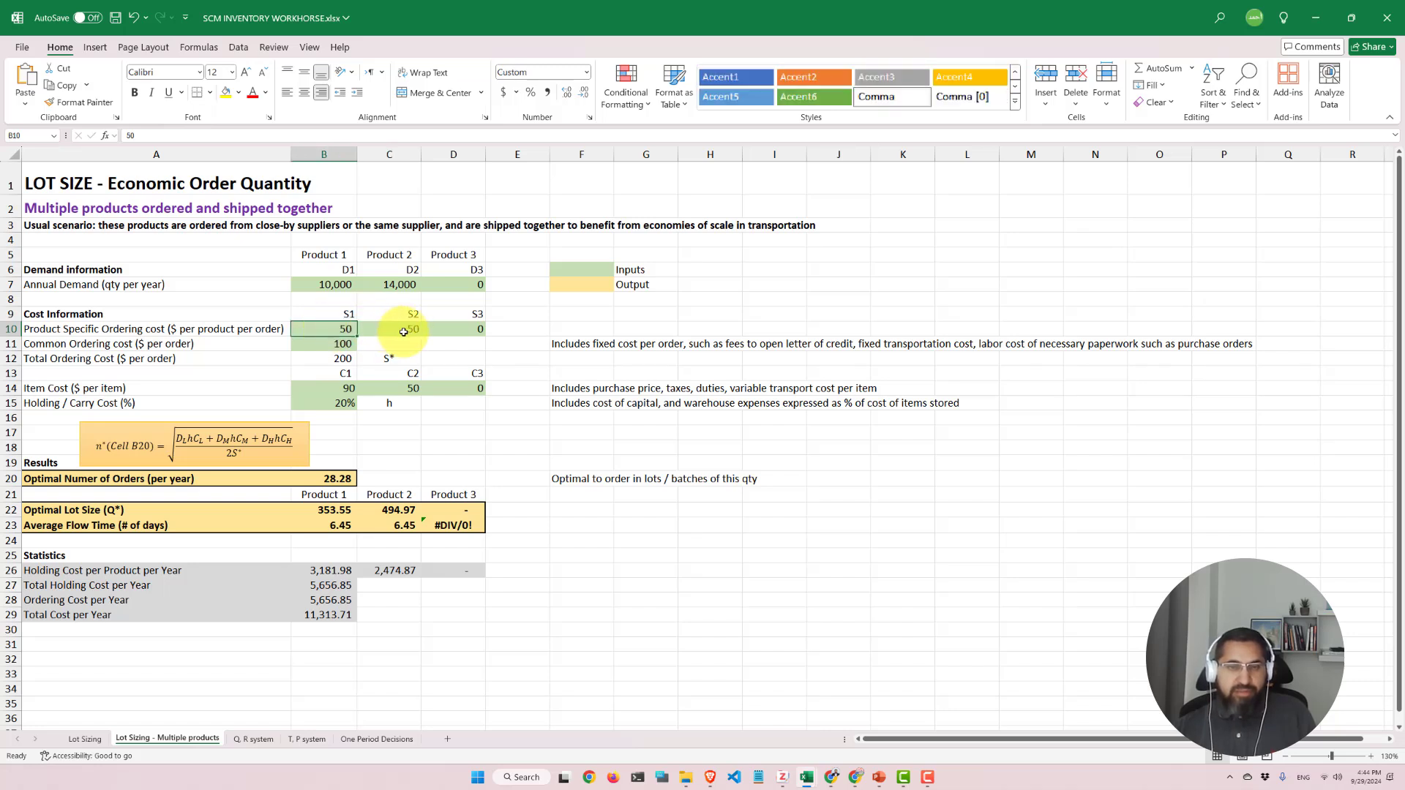
click(402, 329)
click(339, 325)
click(395, 326)
click(317, 319)
drag(317, 319, 405, 327)
click(341, 327)
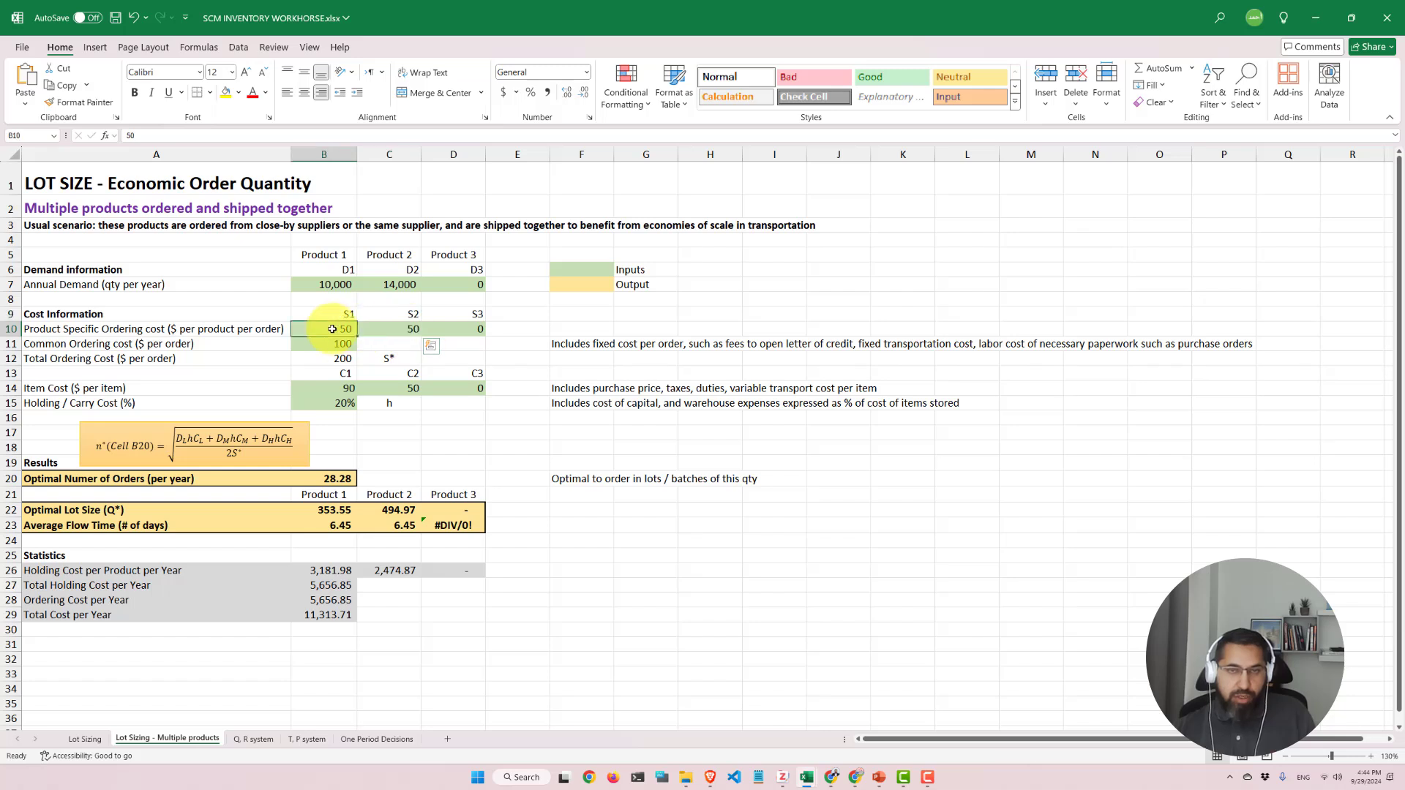
Examine the total ordering cost S* and the common and product-specific costs that its formula adds up
click(389, 358)
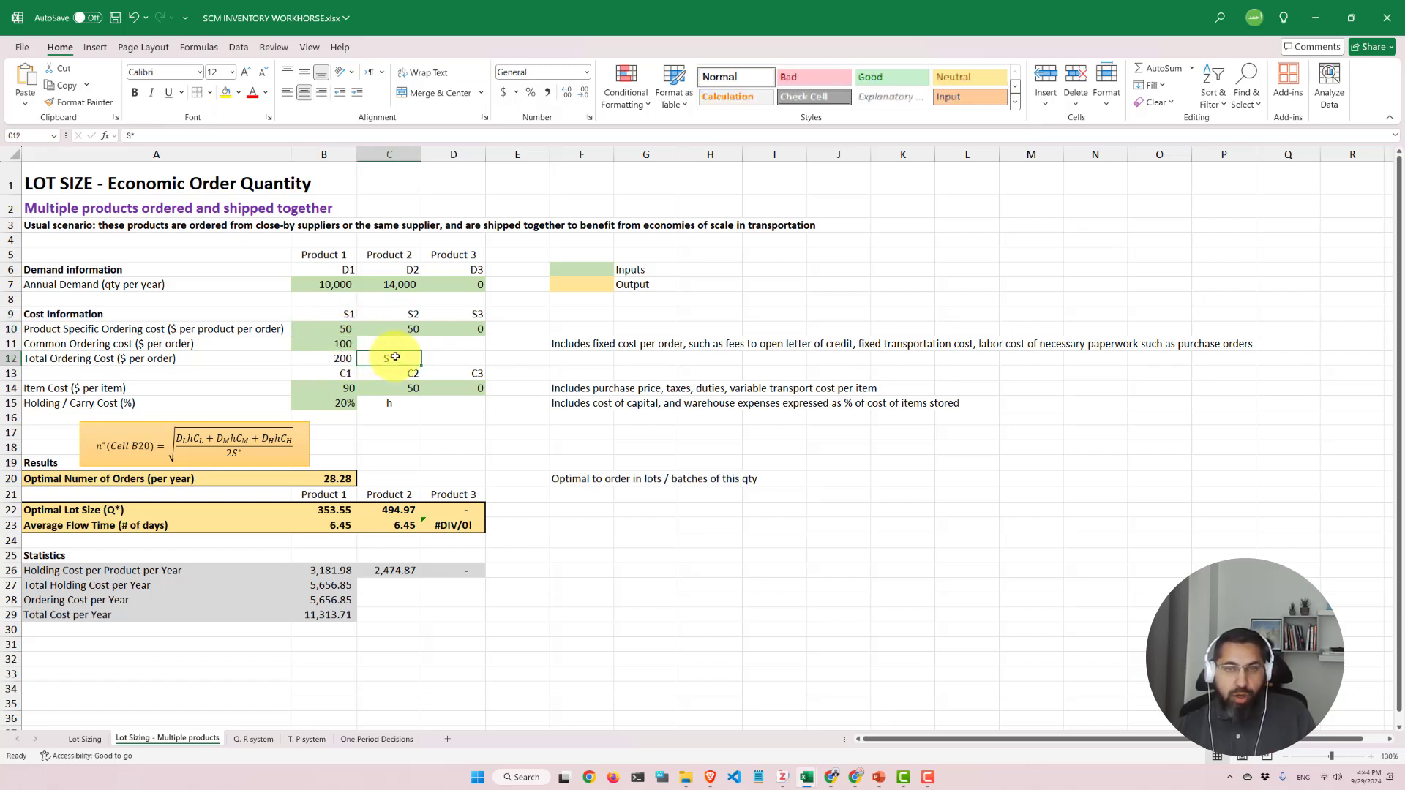
click(330, 357)
click(388, 358)
click(338, 344)
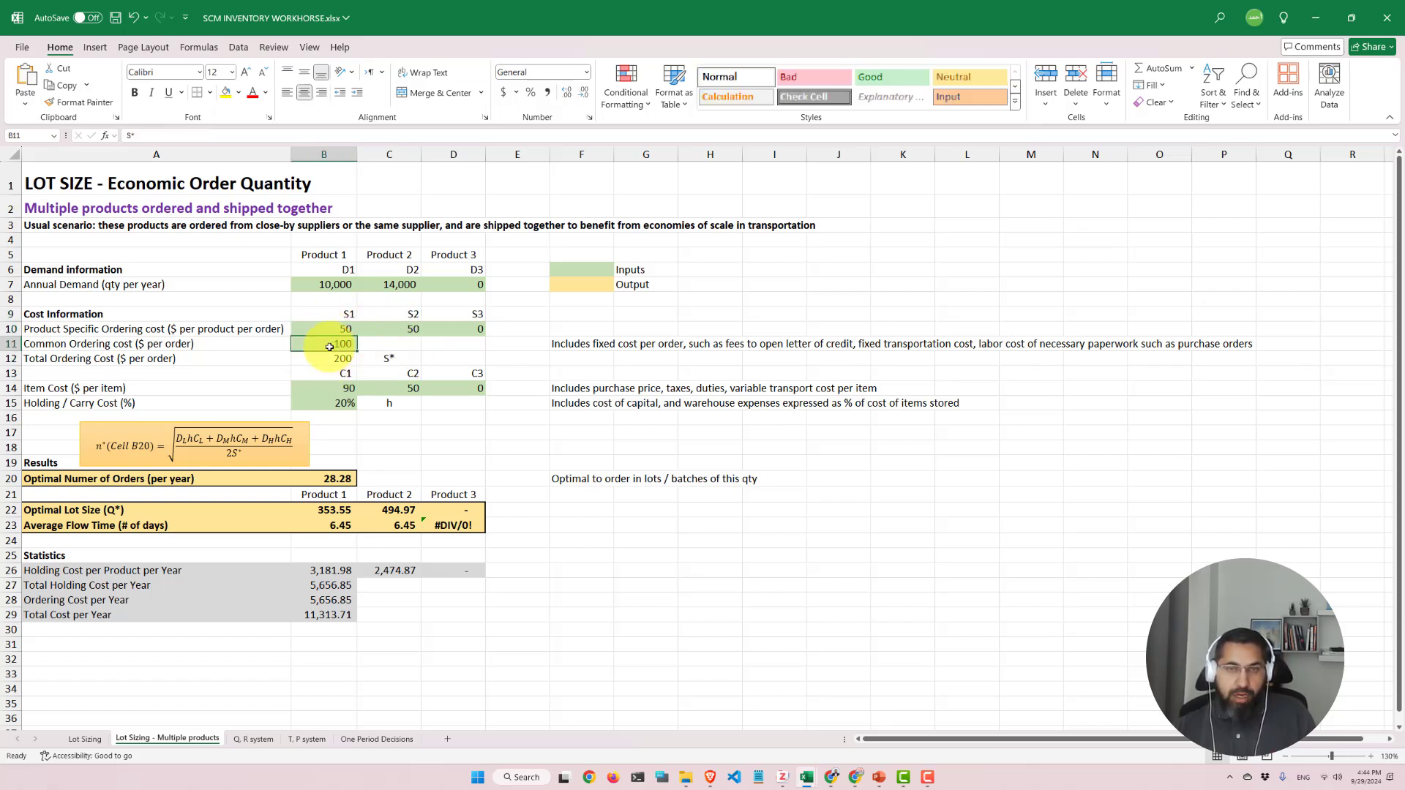
click(342, 328)
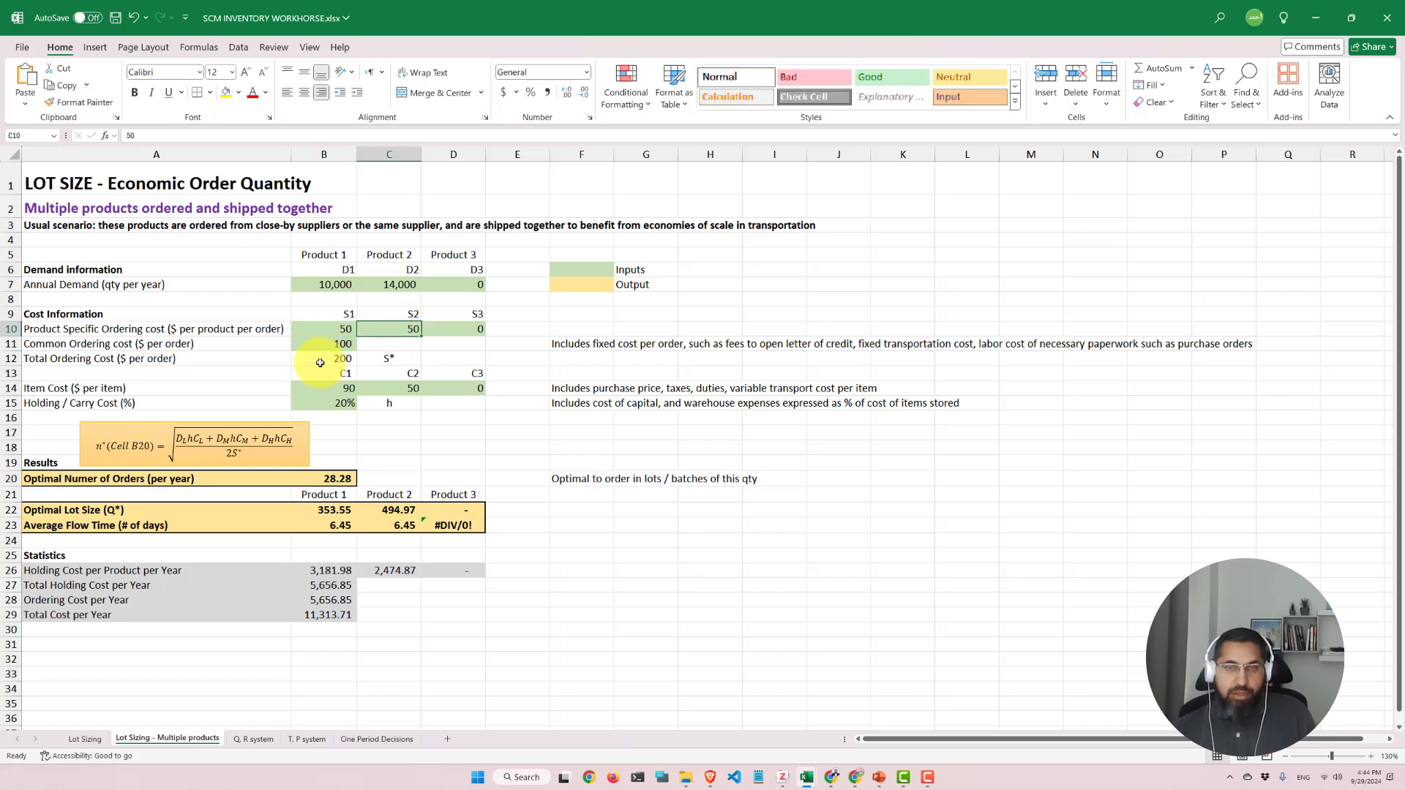
mouse_move(330, 358)
mouse_down()
mouse_move(413, 353)
mouse_move(333, 358)
mouse_up()
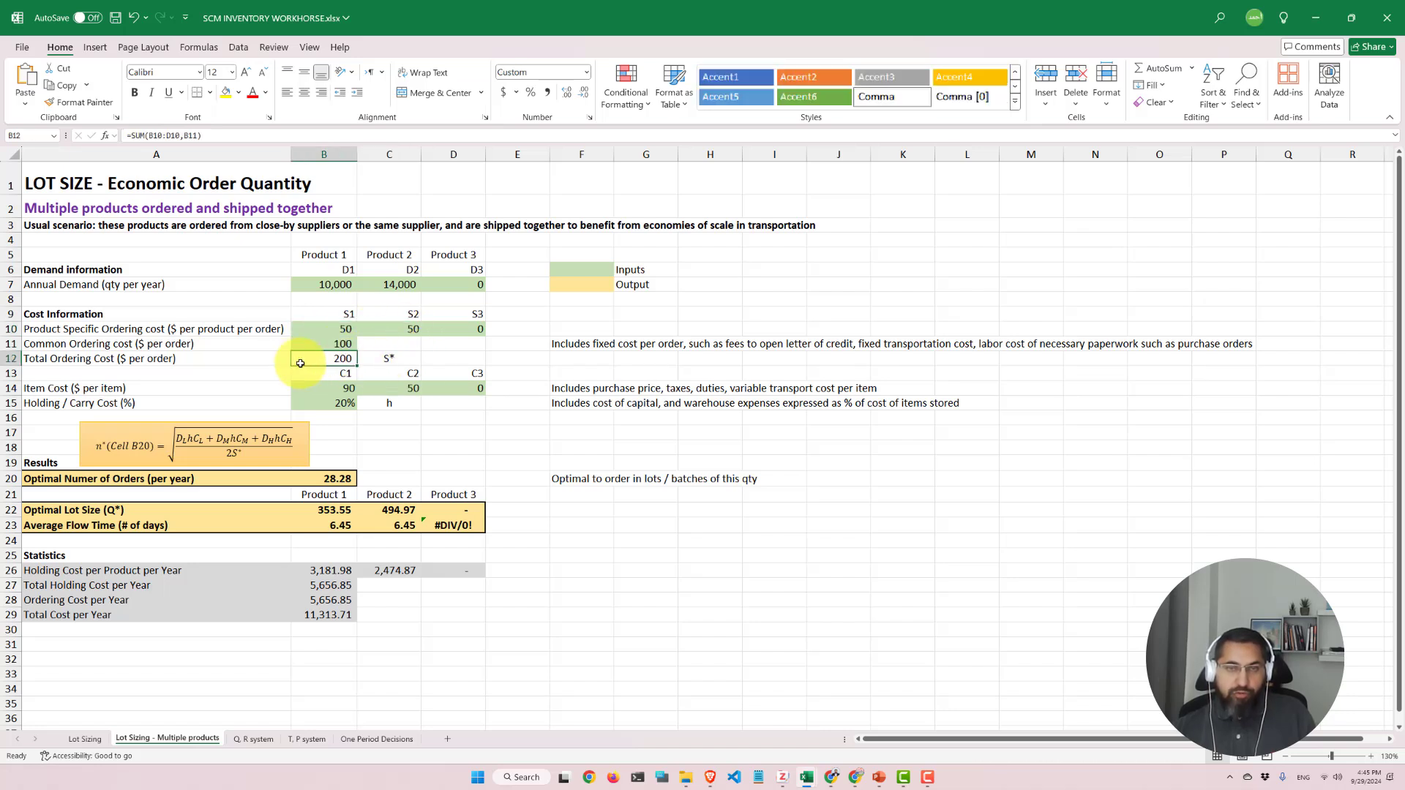
click(382, 358)
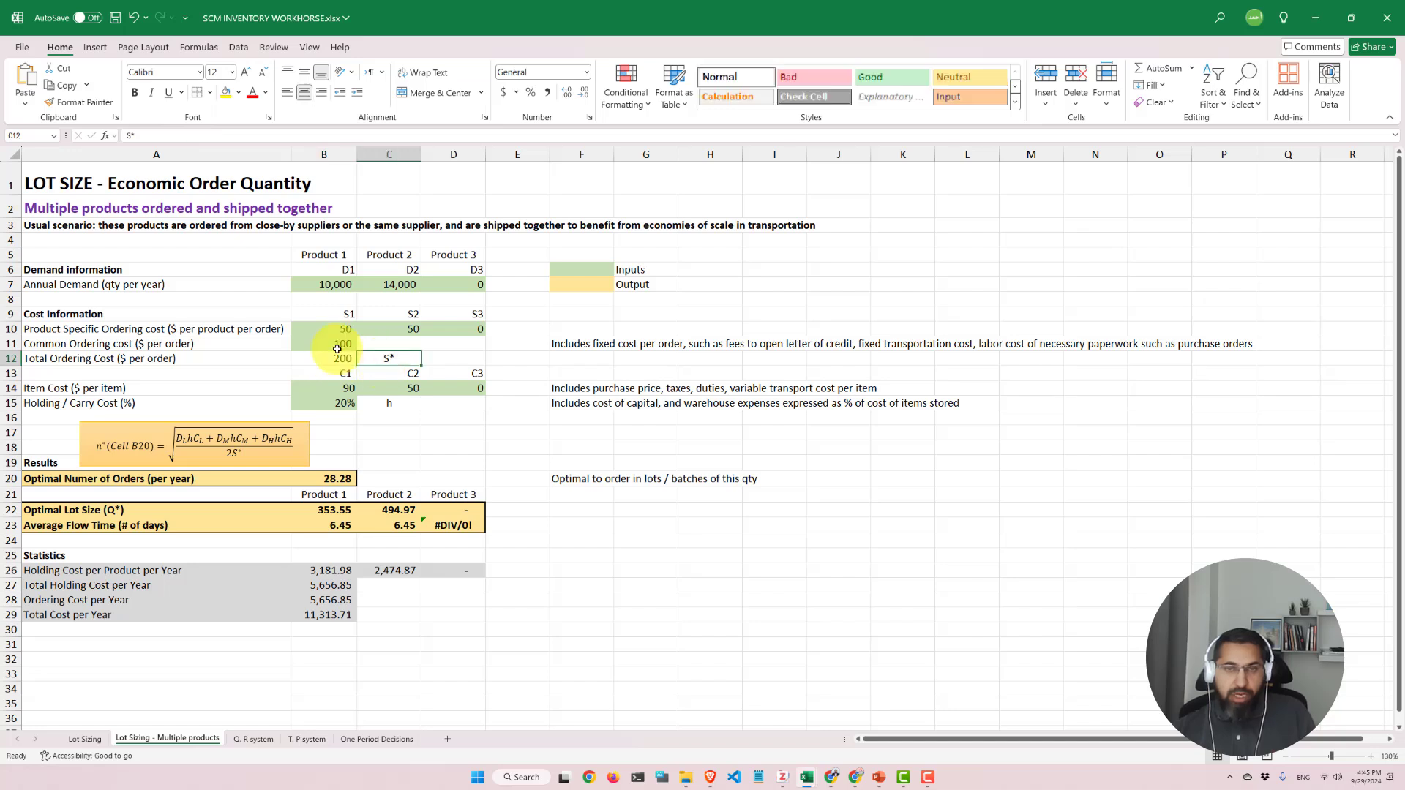
Review the ordering cost and annual demand inputs of Product 1 and Product 2
click(340, 345)
click(334, 329)
click(388, 331)
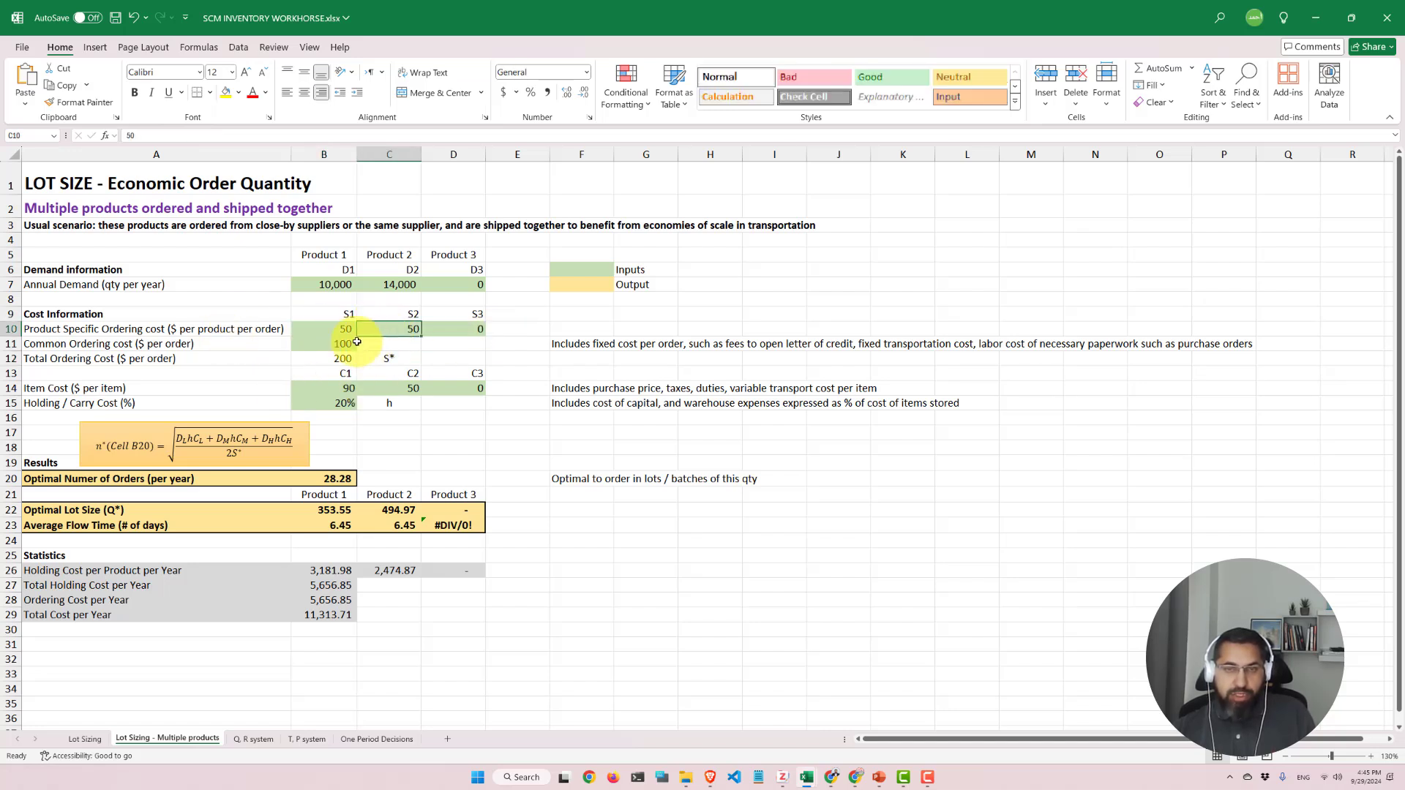
click(329, 345)
click(330, 327)
click(398, 330)
click(389, 284)
click(326, 284)
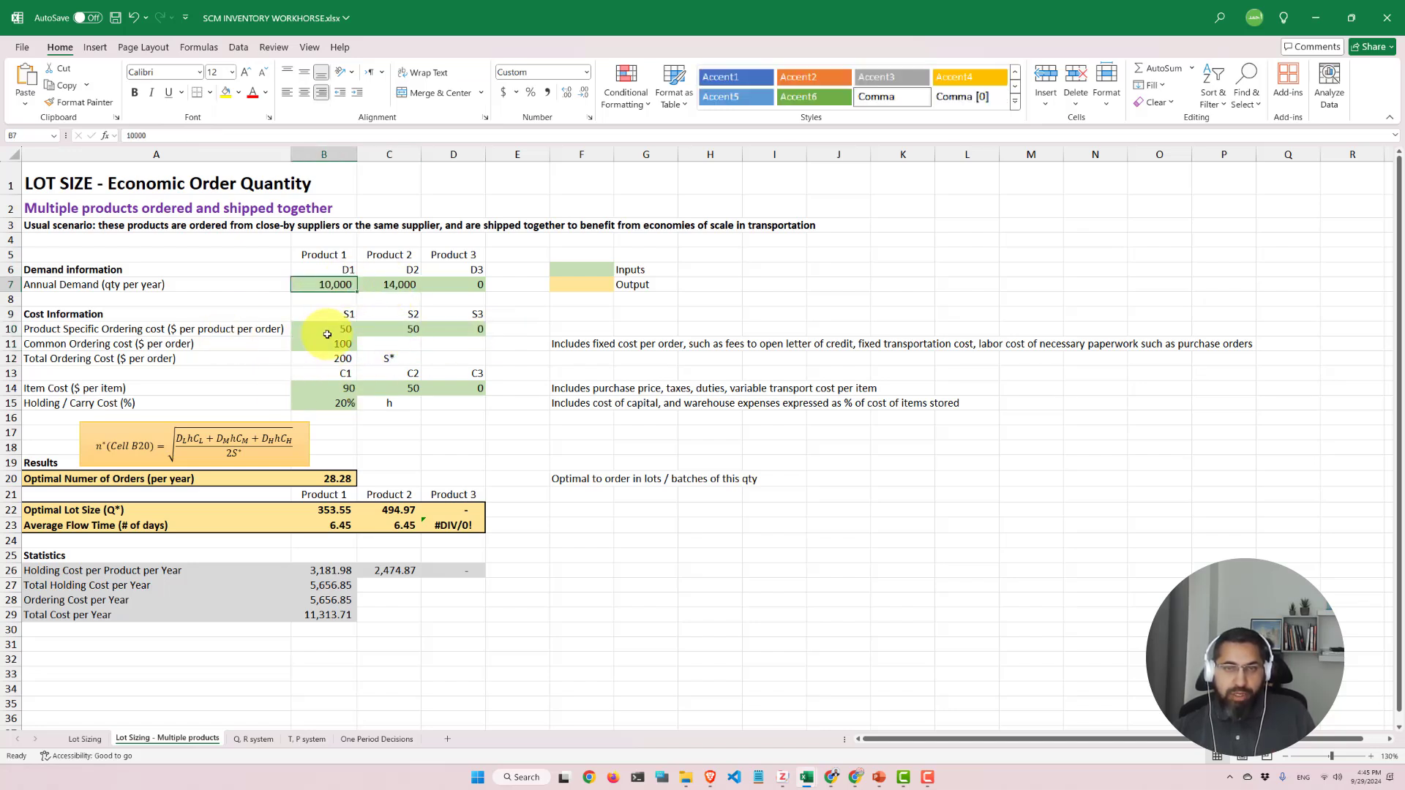
click(329, 342)
click(388, 329)
Check Product 3's annual demand, product-specific ordering cost and item cost inputs
click(472, 286)
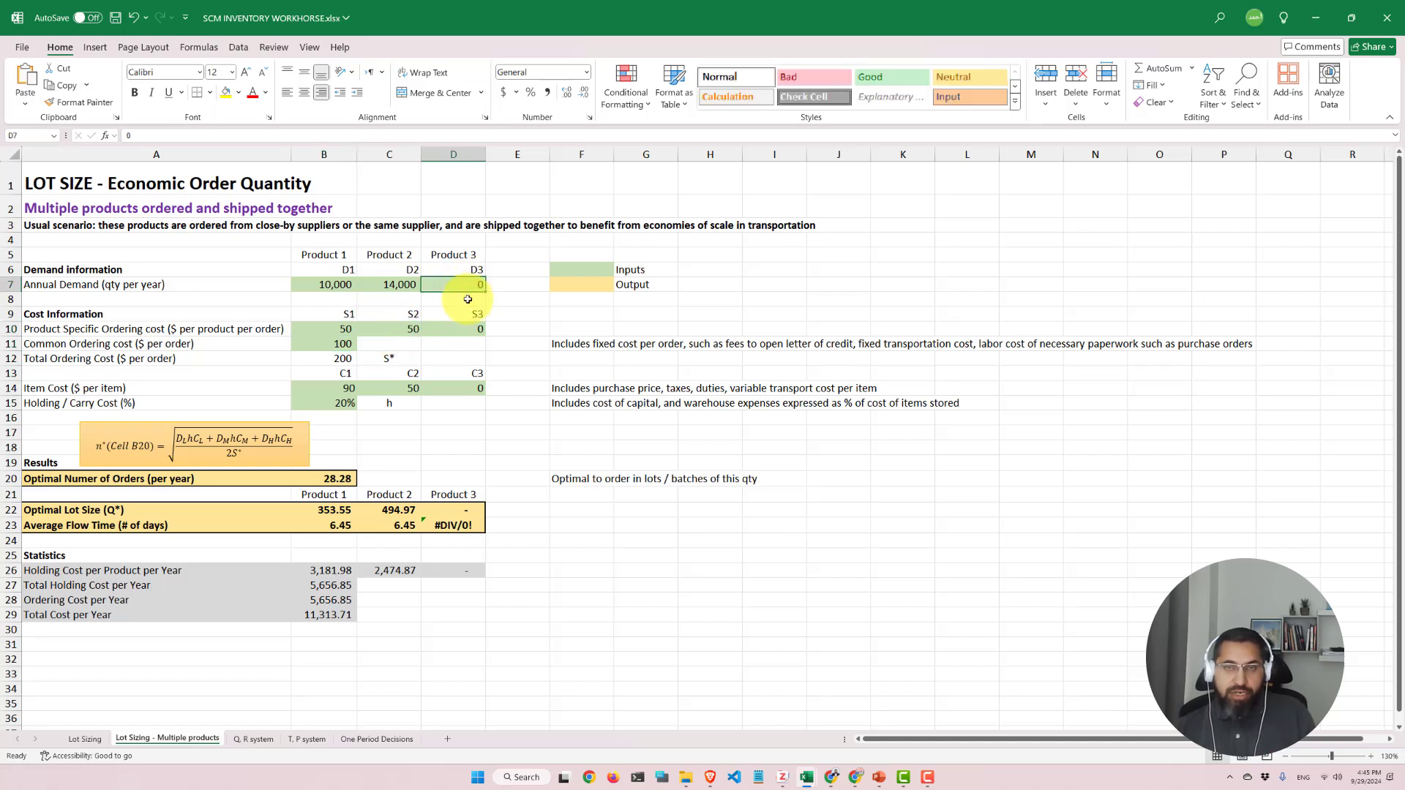
click(465, 330)
click(467, 387)
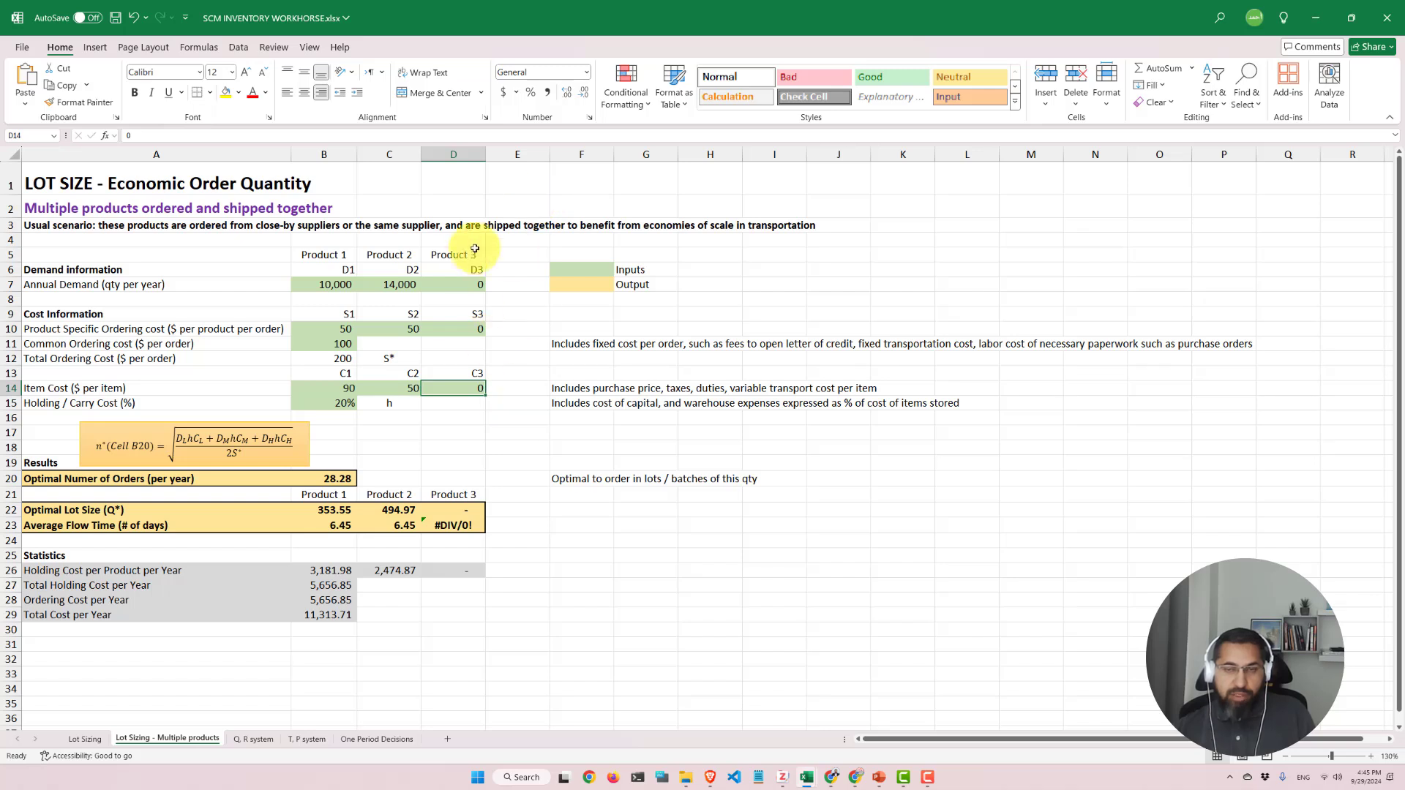
click(472, 284)
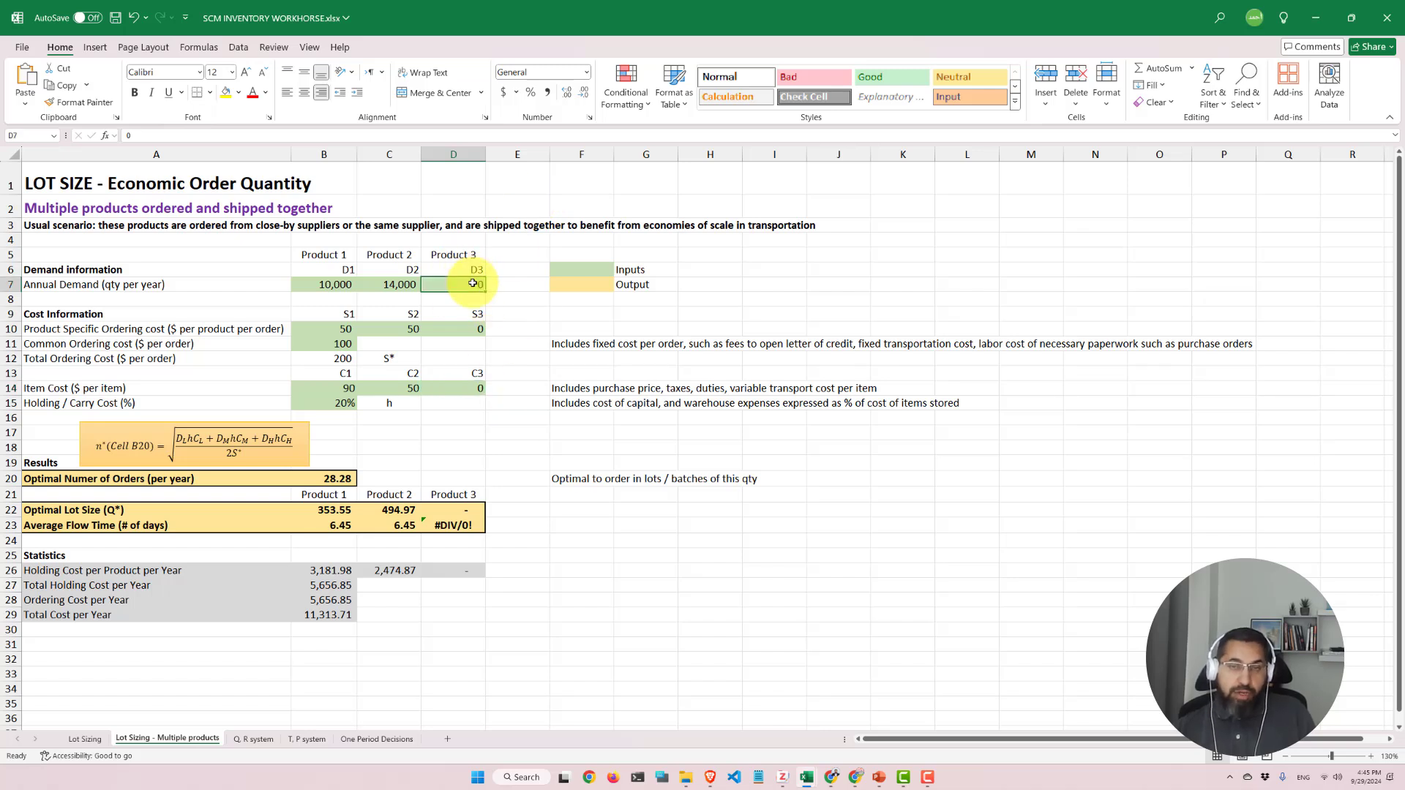
click(469, 322)
click(462, 397)
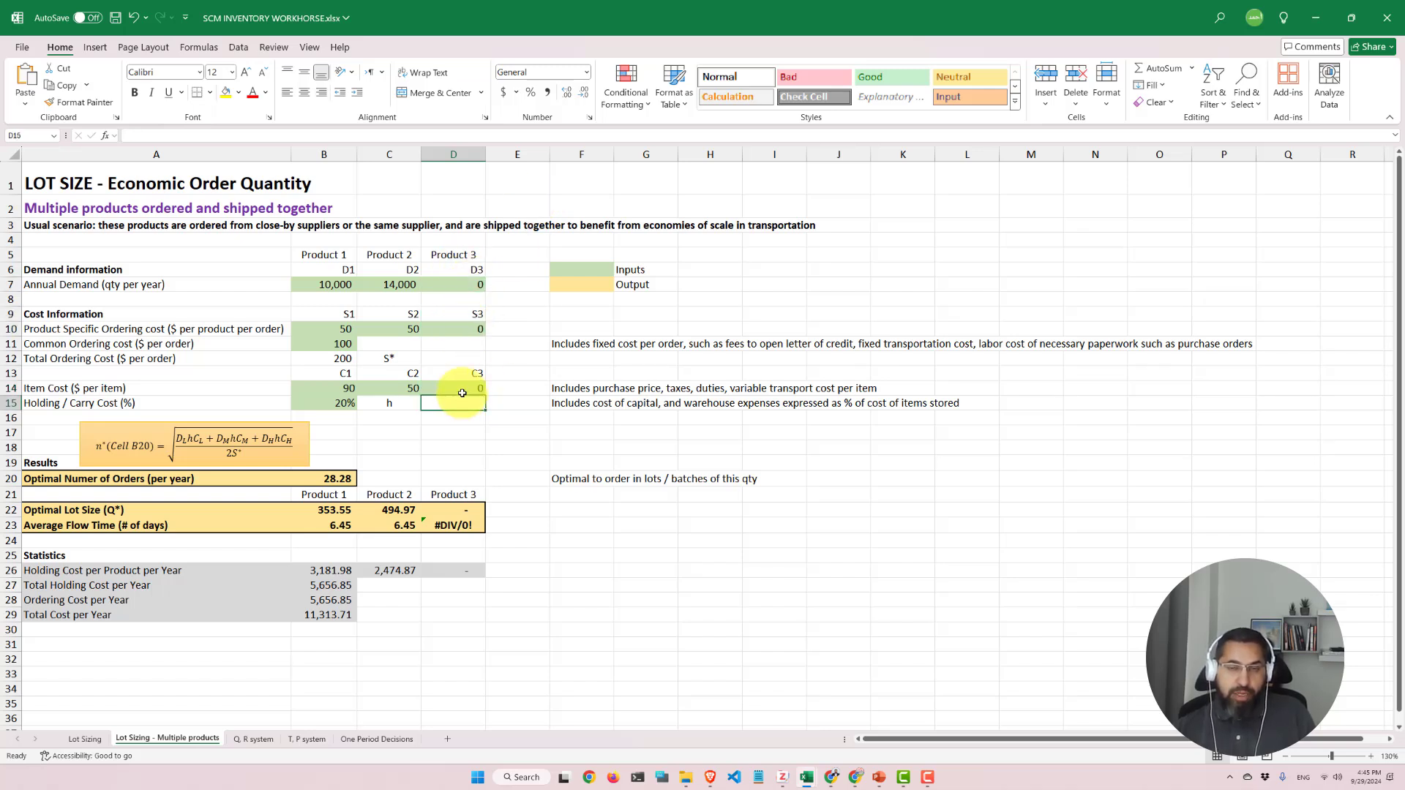
click(463, 393)
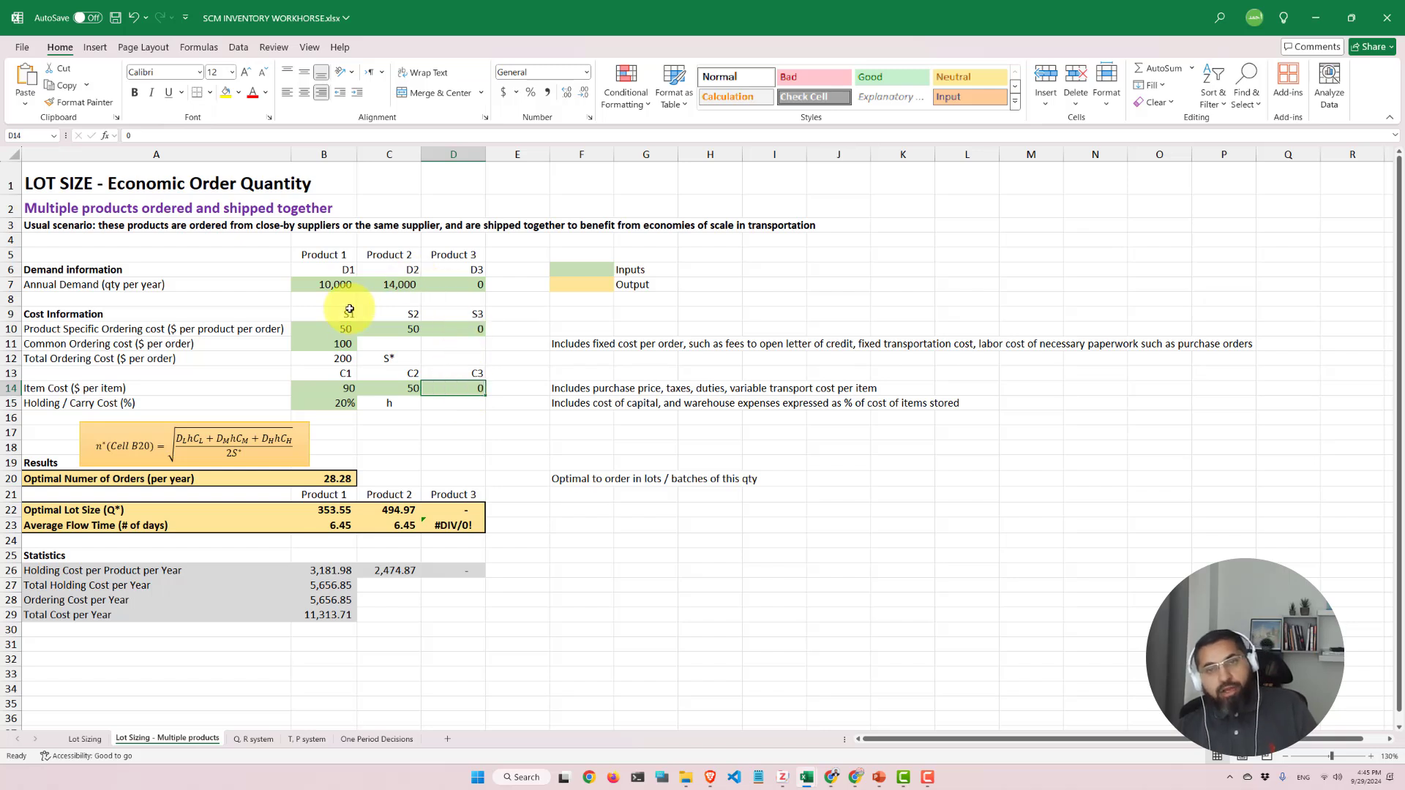
Try a holding / carry cost of 10% and restore it to 20%
click(331, 398)
text(10)
key(Return)
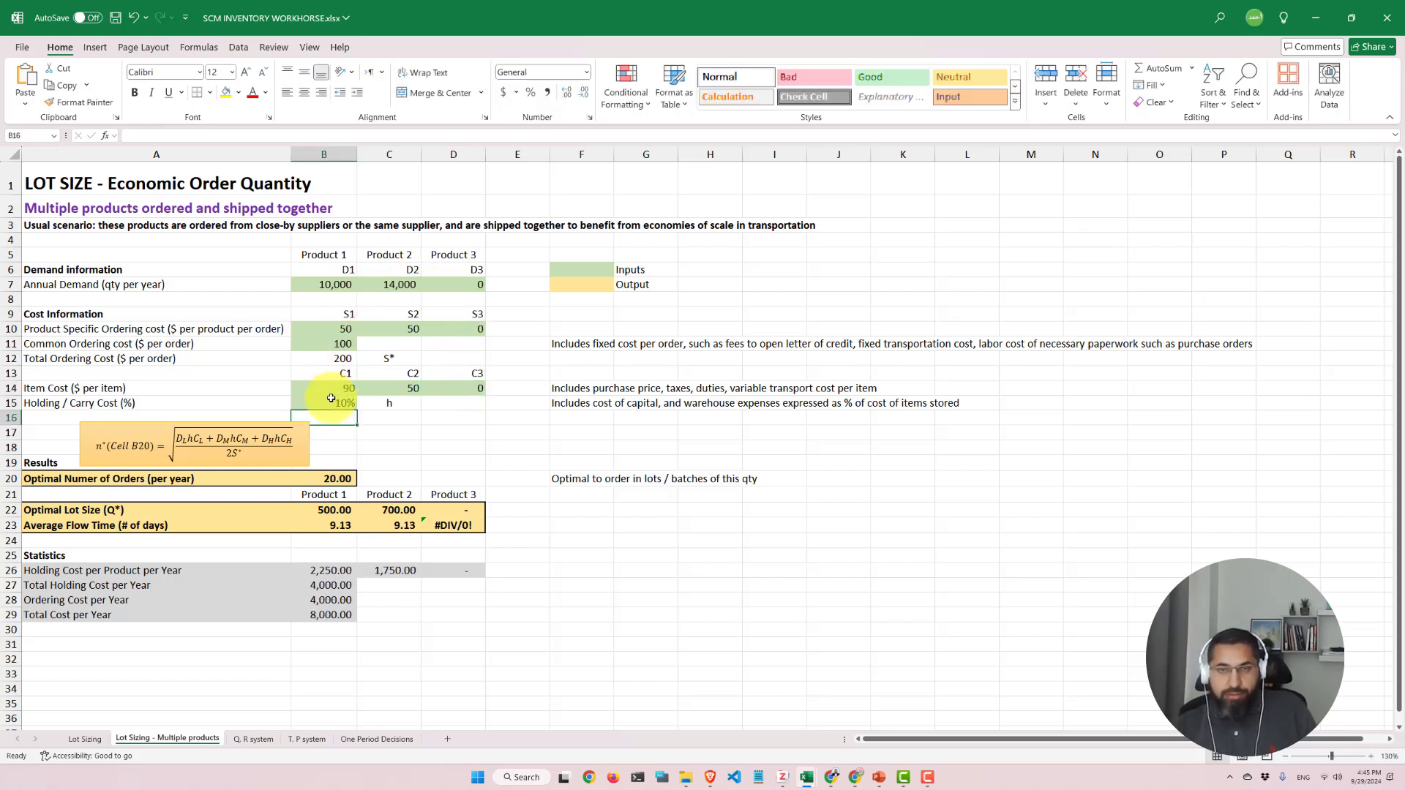
text(2)
key(Escape)
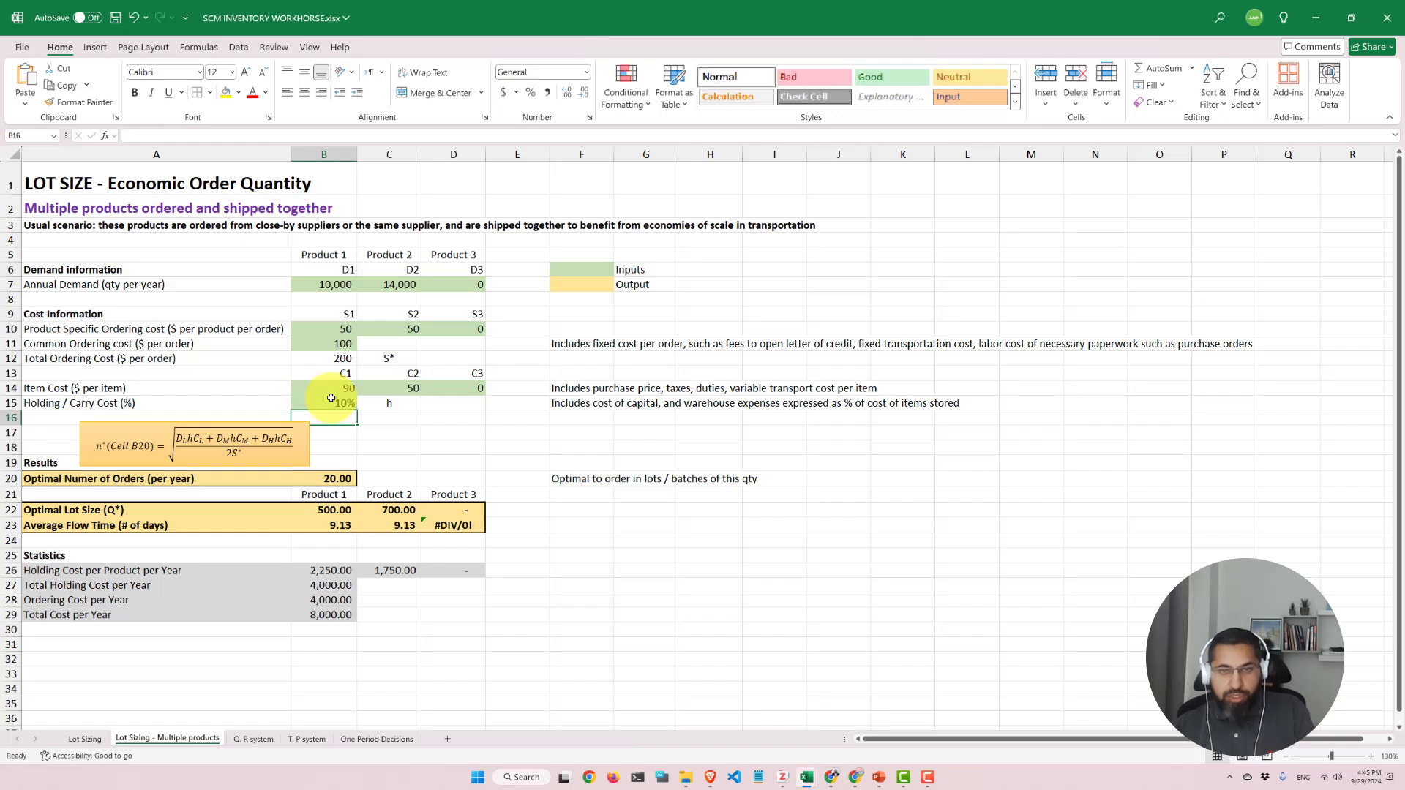
key(Up)
text(20)
key(Return)
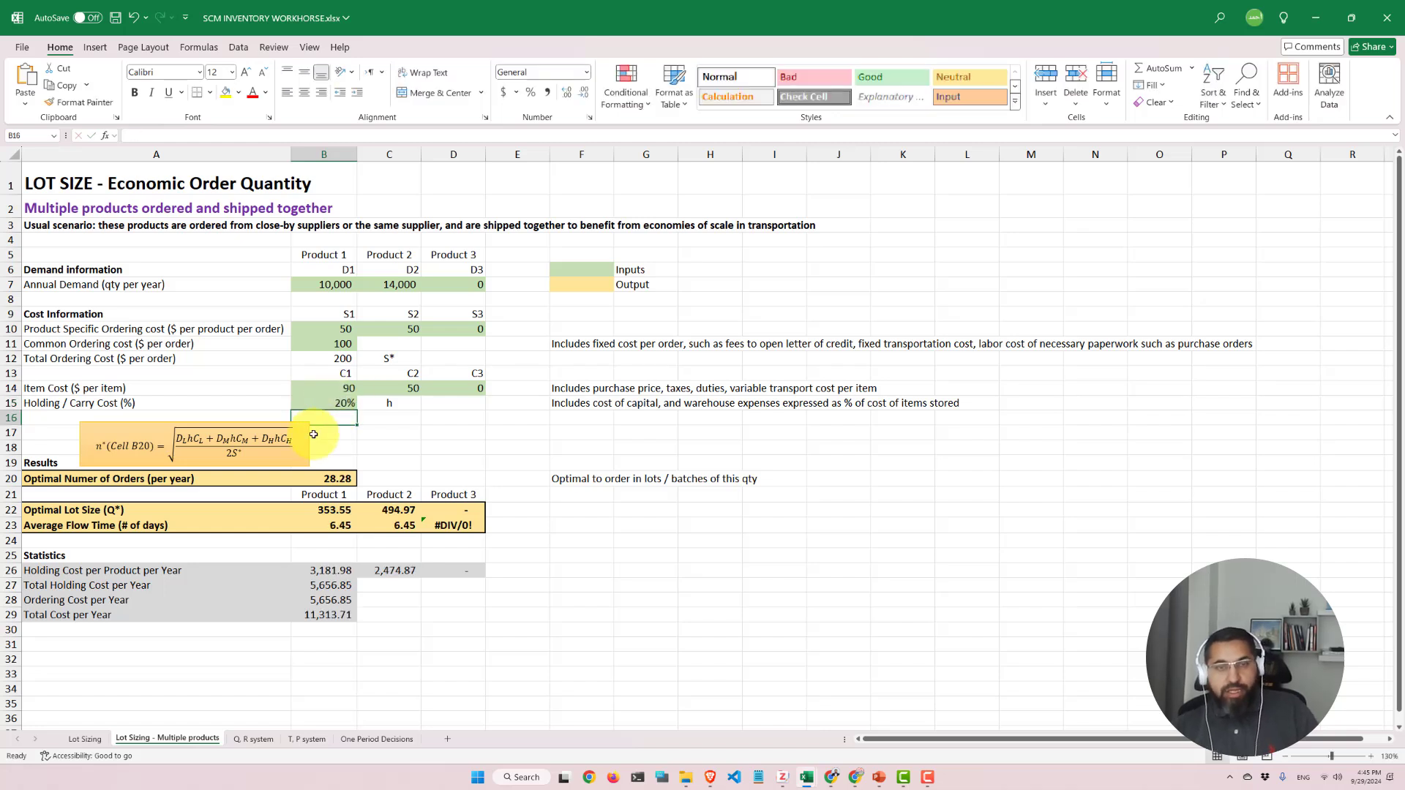
Examine the formula for the optimal number of orders per year and the annual demand it draws on
click(331, 480)
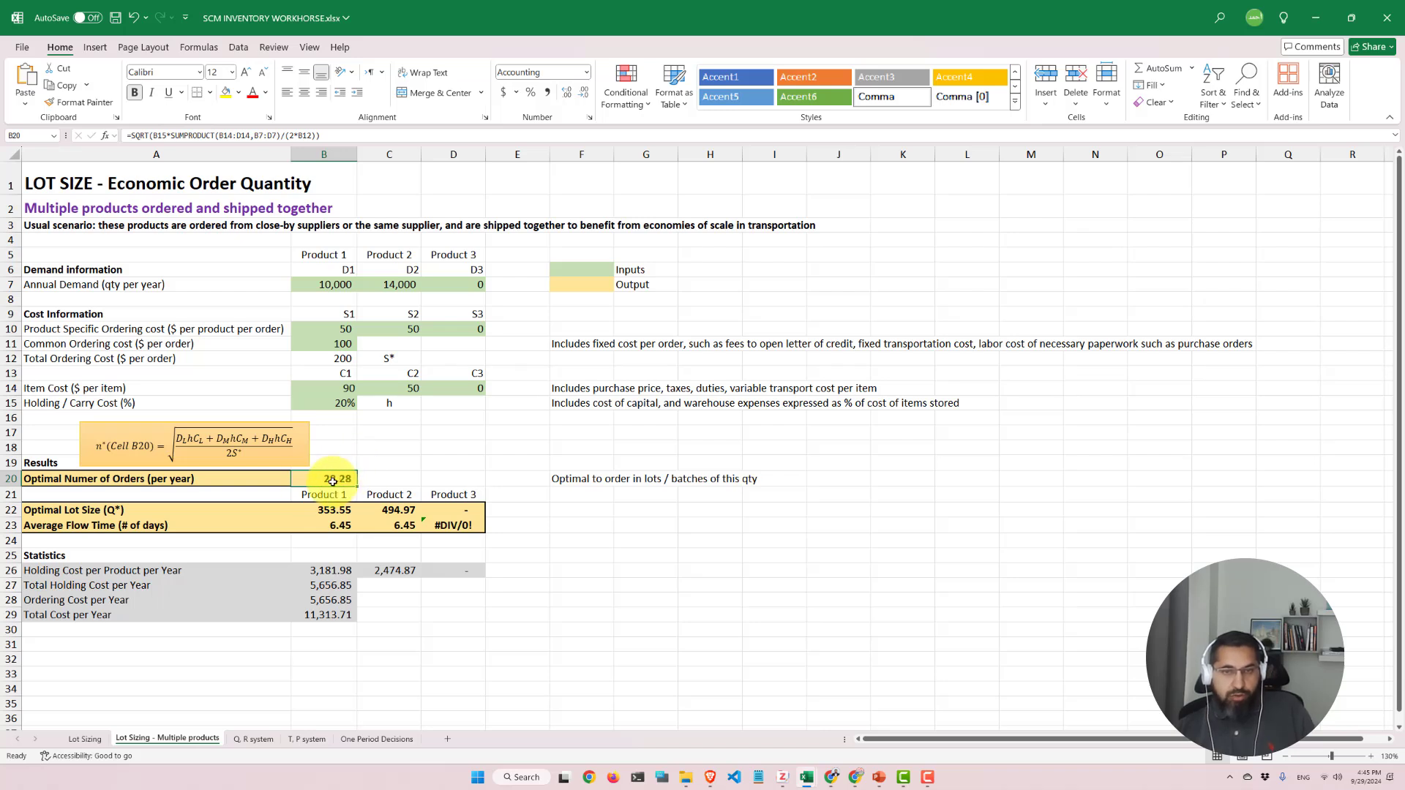
click(401, 478)
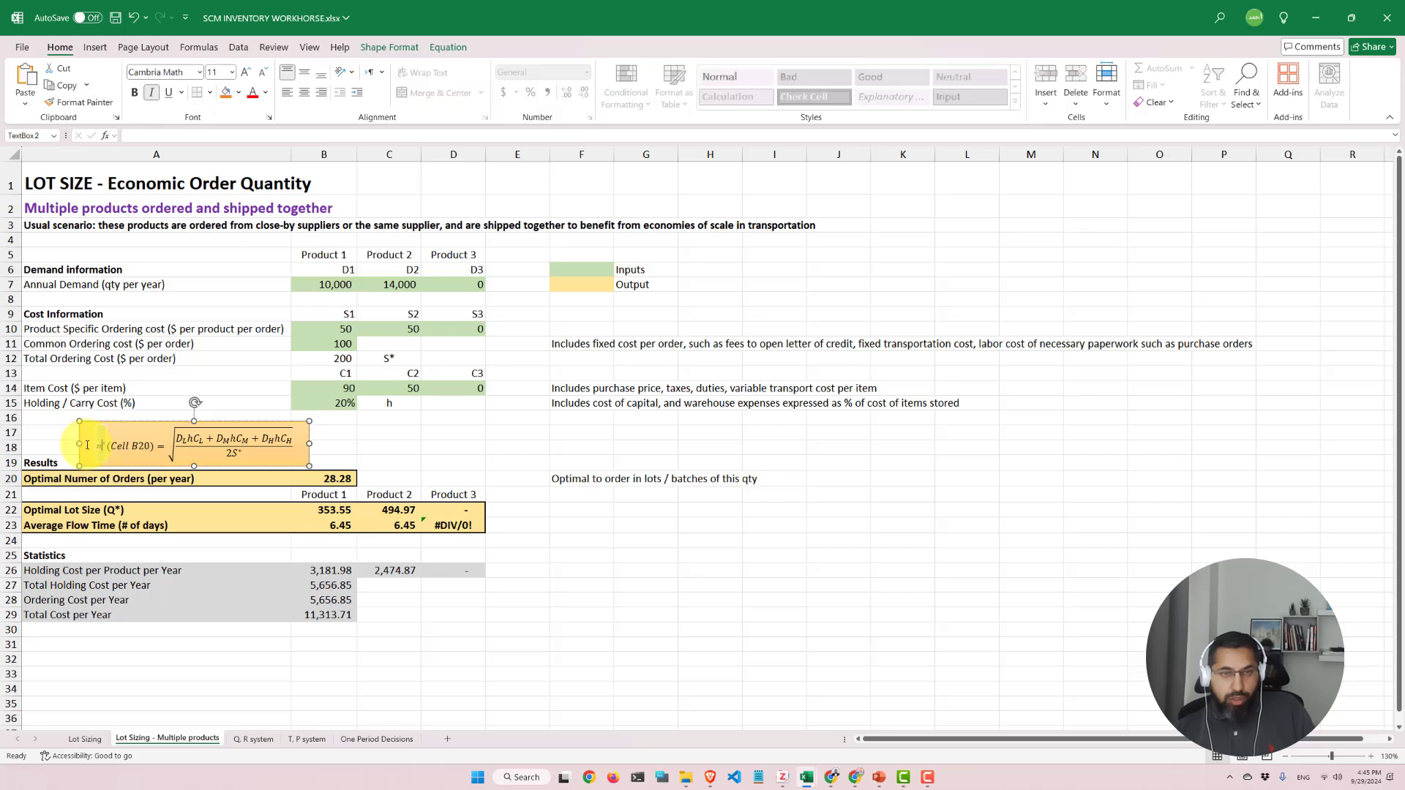
click(326, 480)
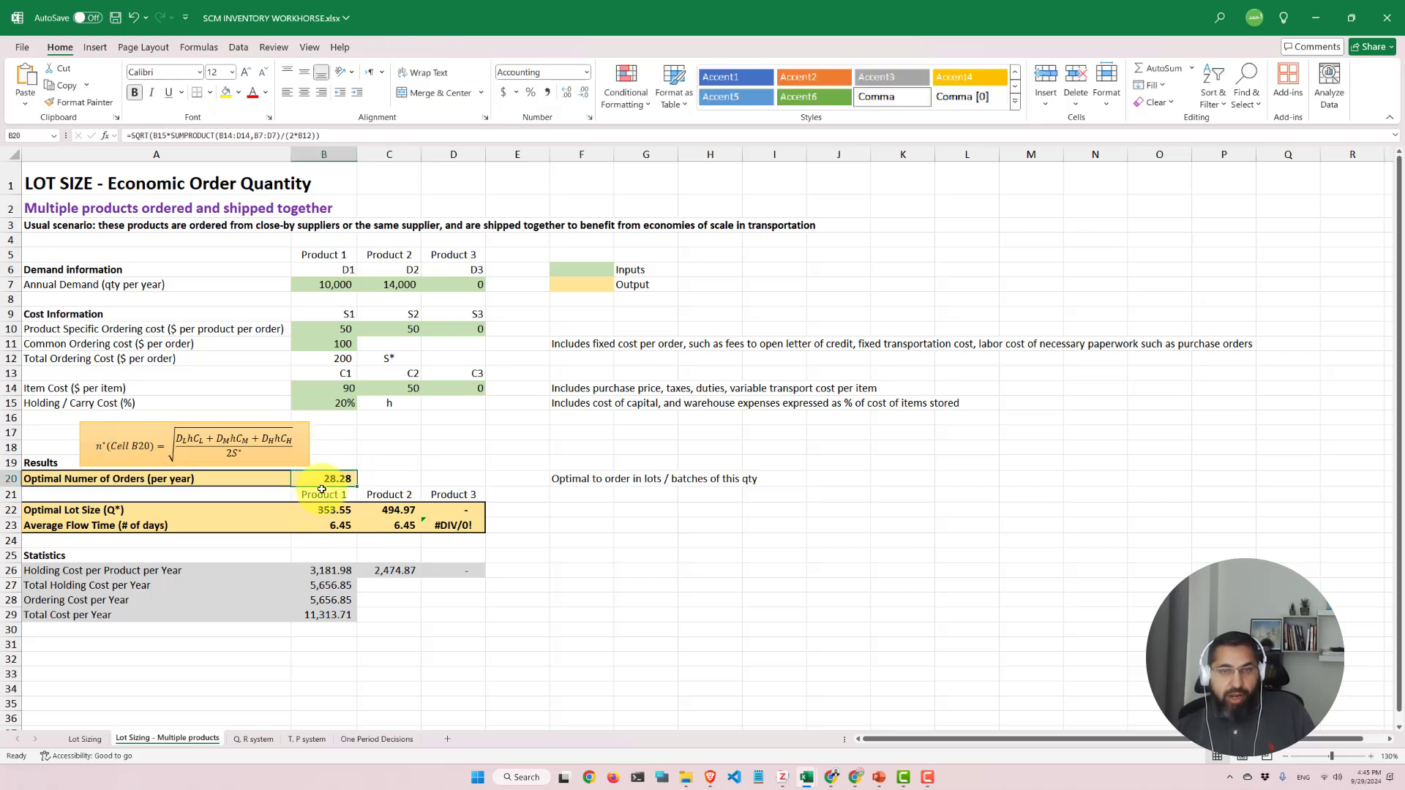
click(335, 285)
click(333, 477)
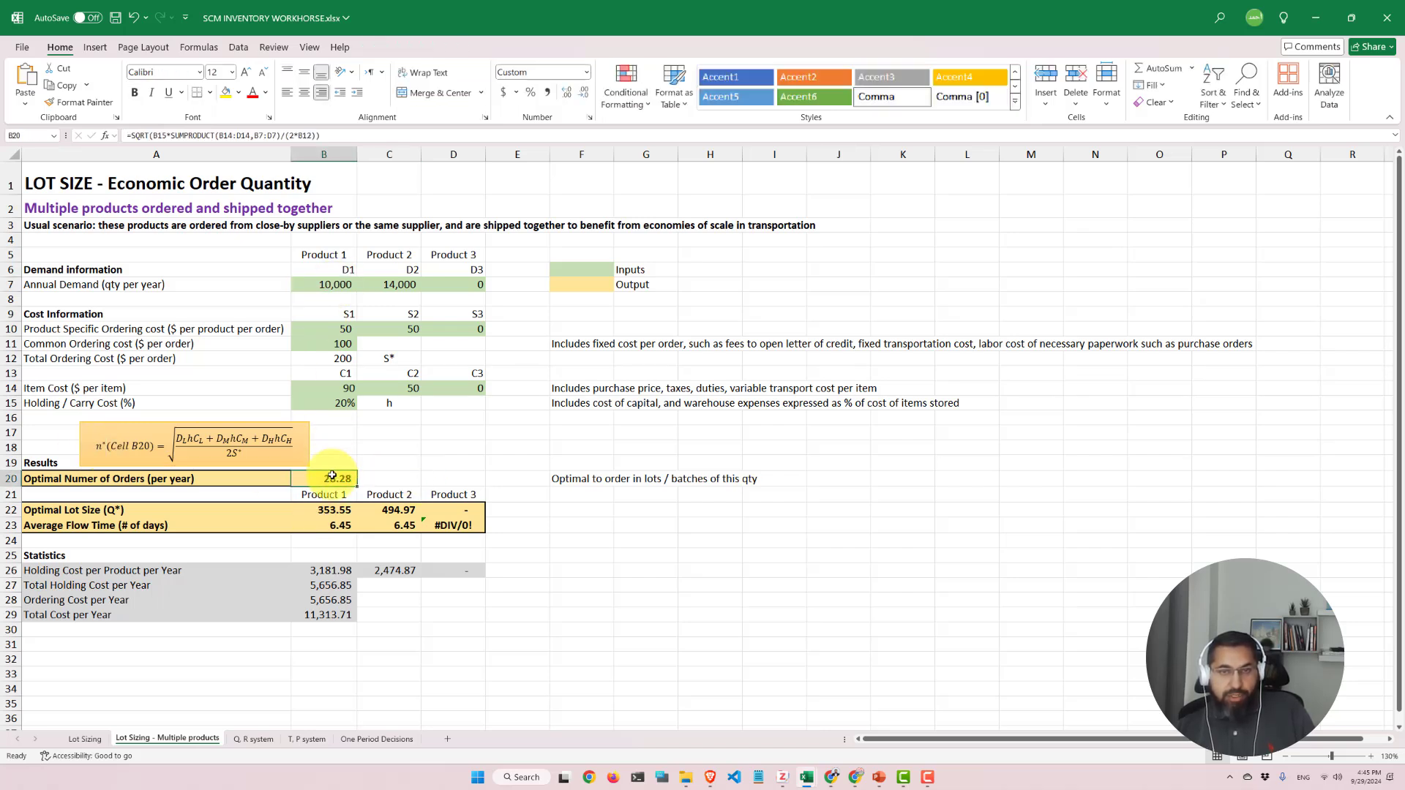
Inspect the optimal lot size formulas of Product 1 and Product 2 to see how annual demand is divided by the number of orders
click(330, 513)
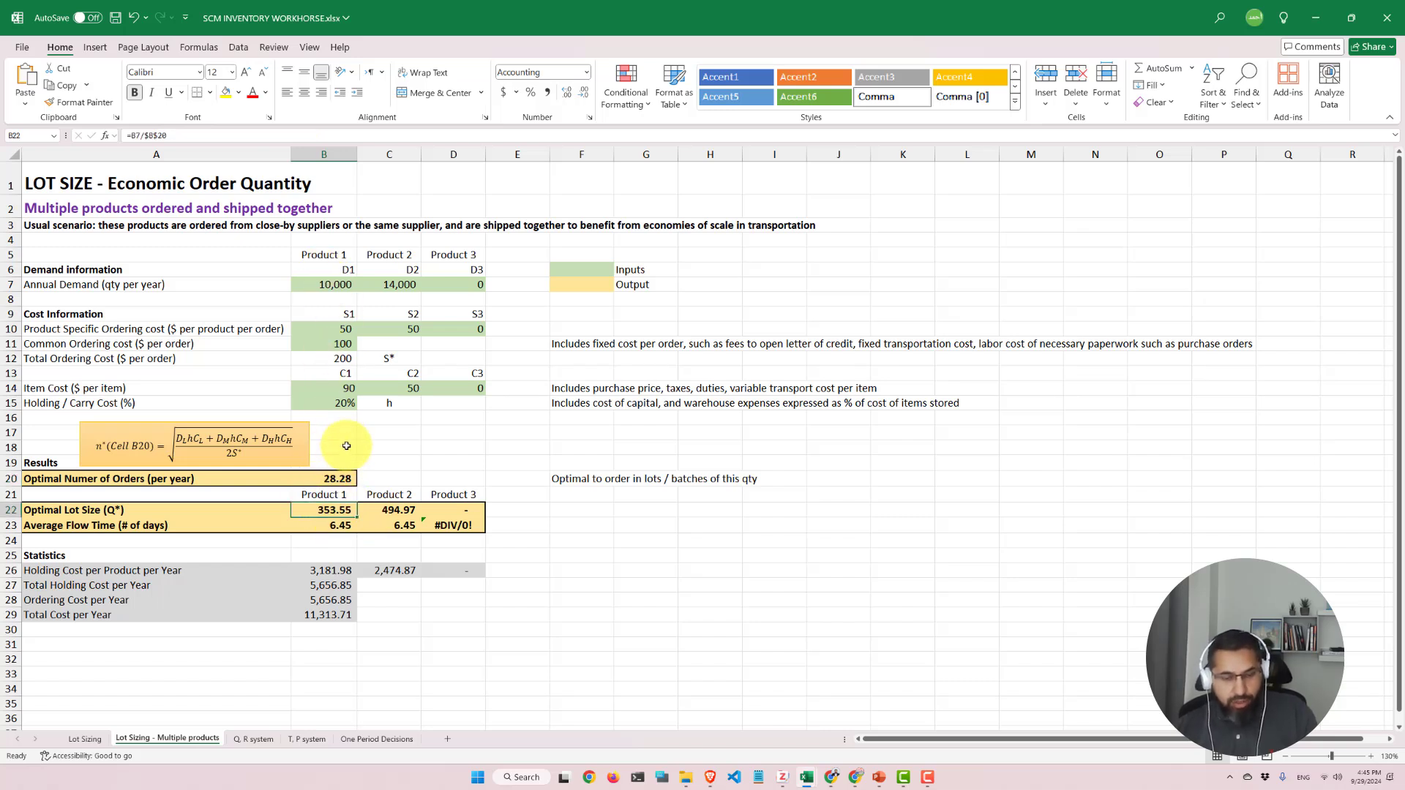
key(F2)
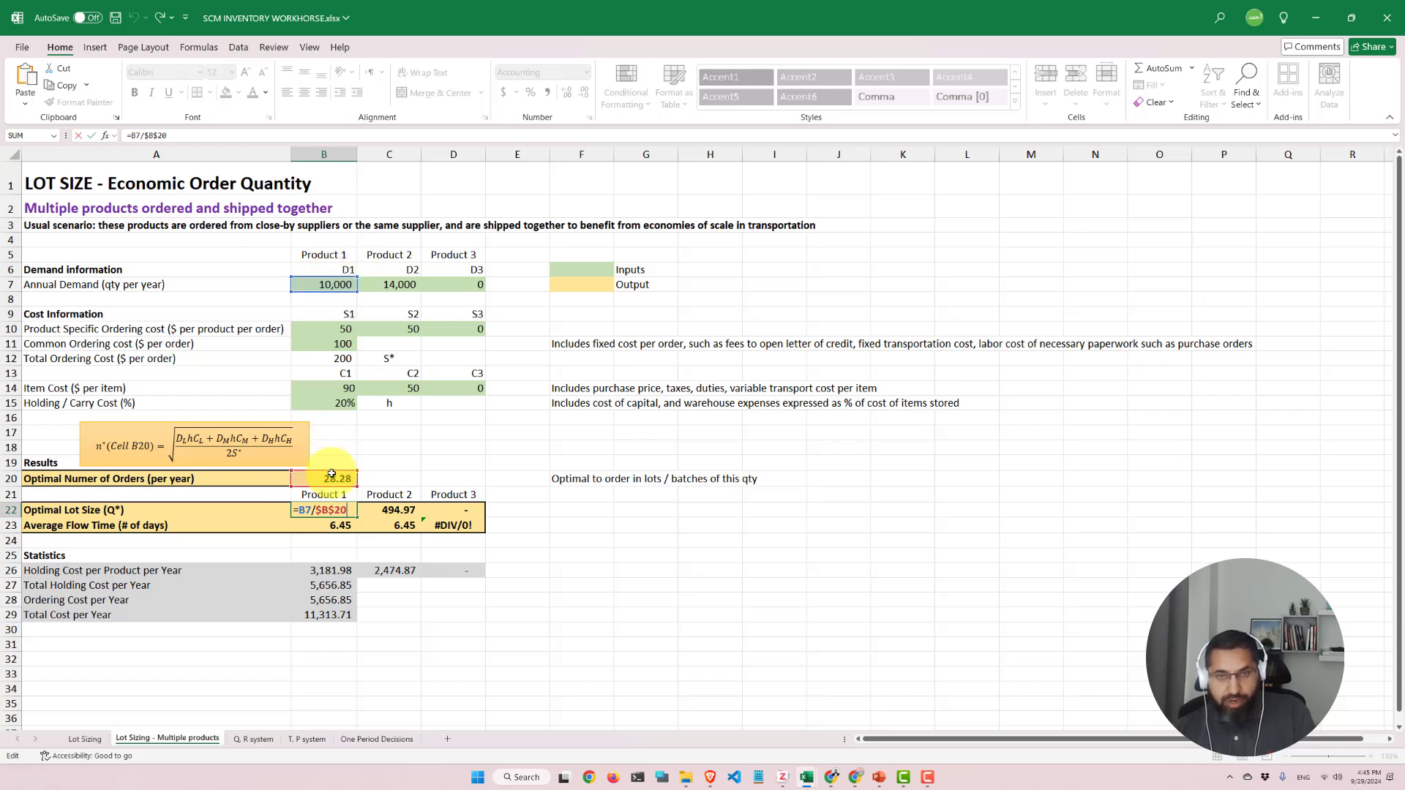
click(391, 509)
key(F2)
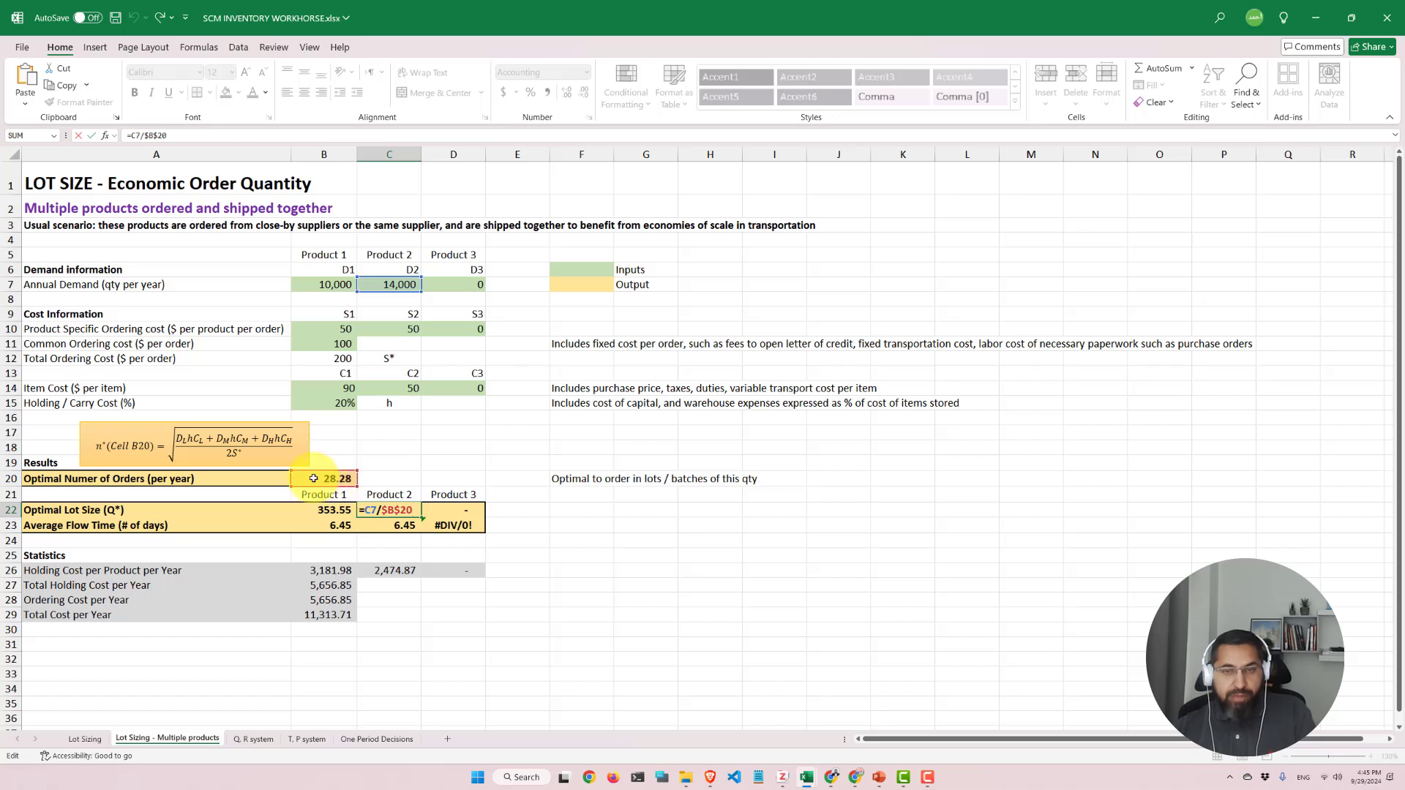
key(Escape)
Compare the optimal lot sizes (Q*) of Product 1 and Product 2
click(335, 508)
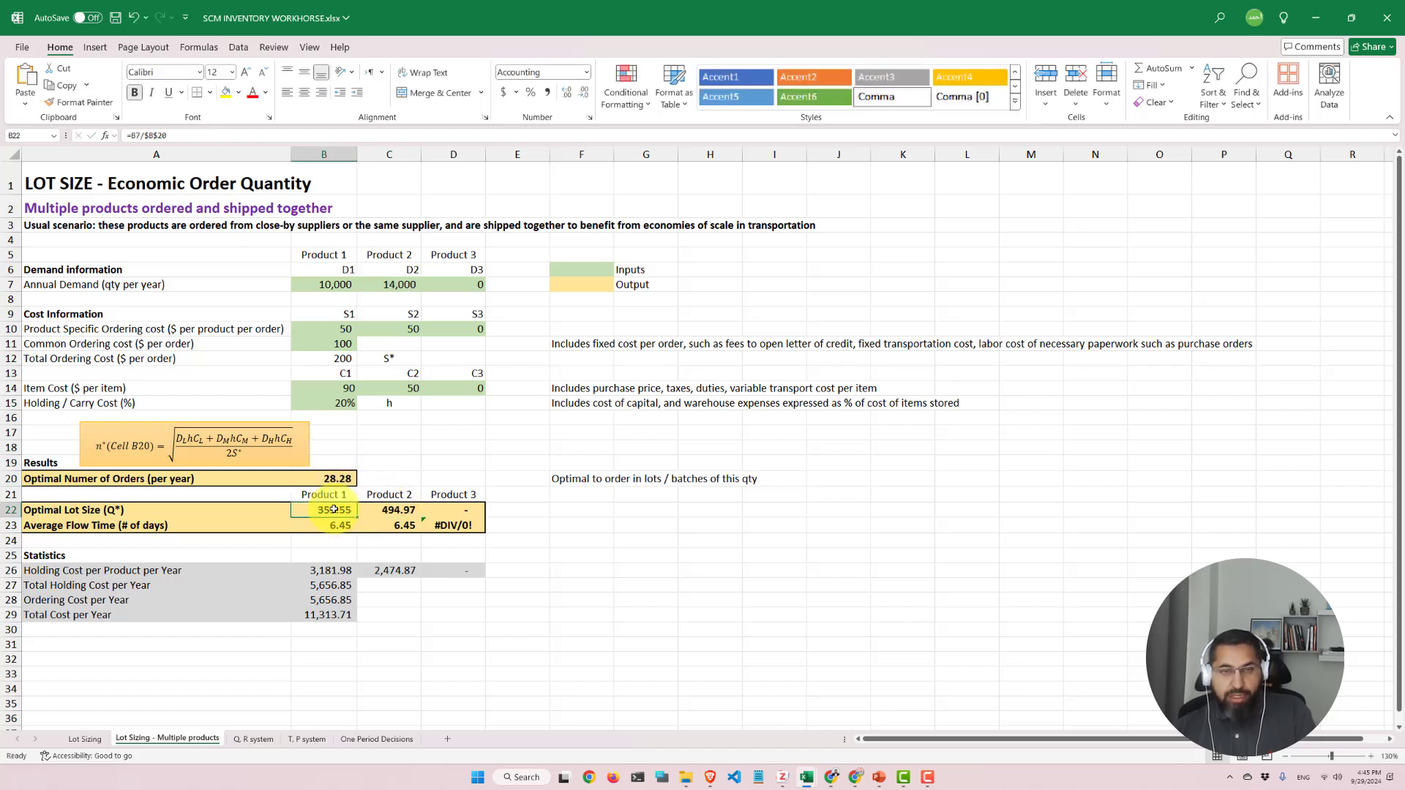
click(386, 507)
click(328, 507)
click(388, 506)
click(344, 506)
click(399, 510)
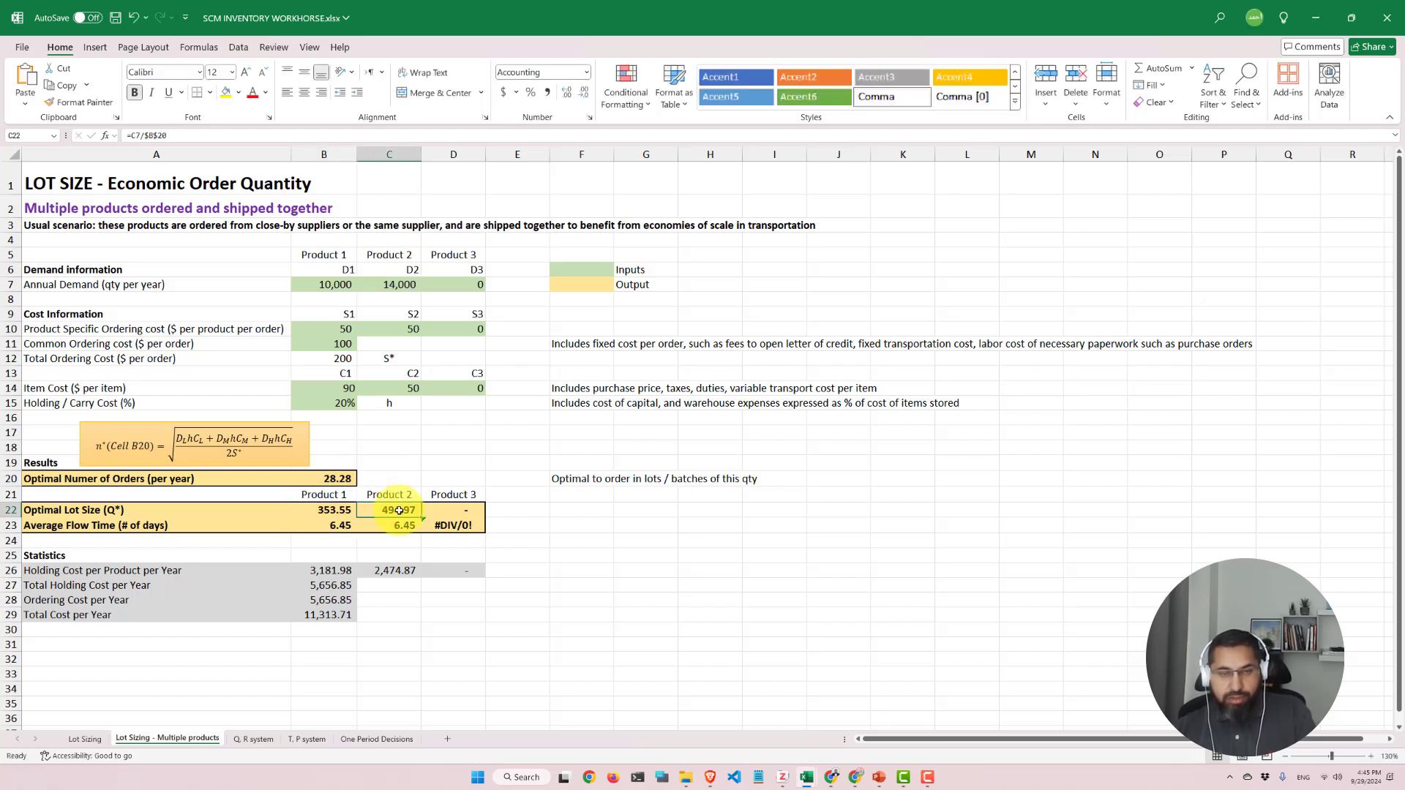
click(340, 506)
click(387, 500)
click(336, 505)
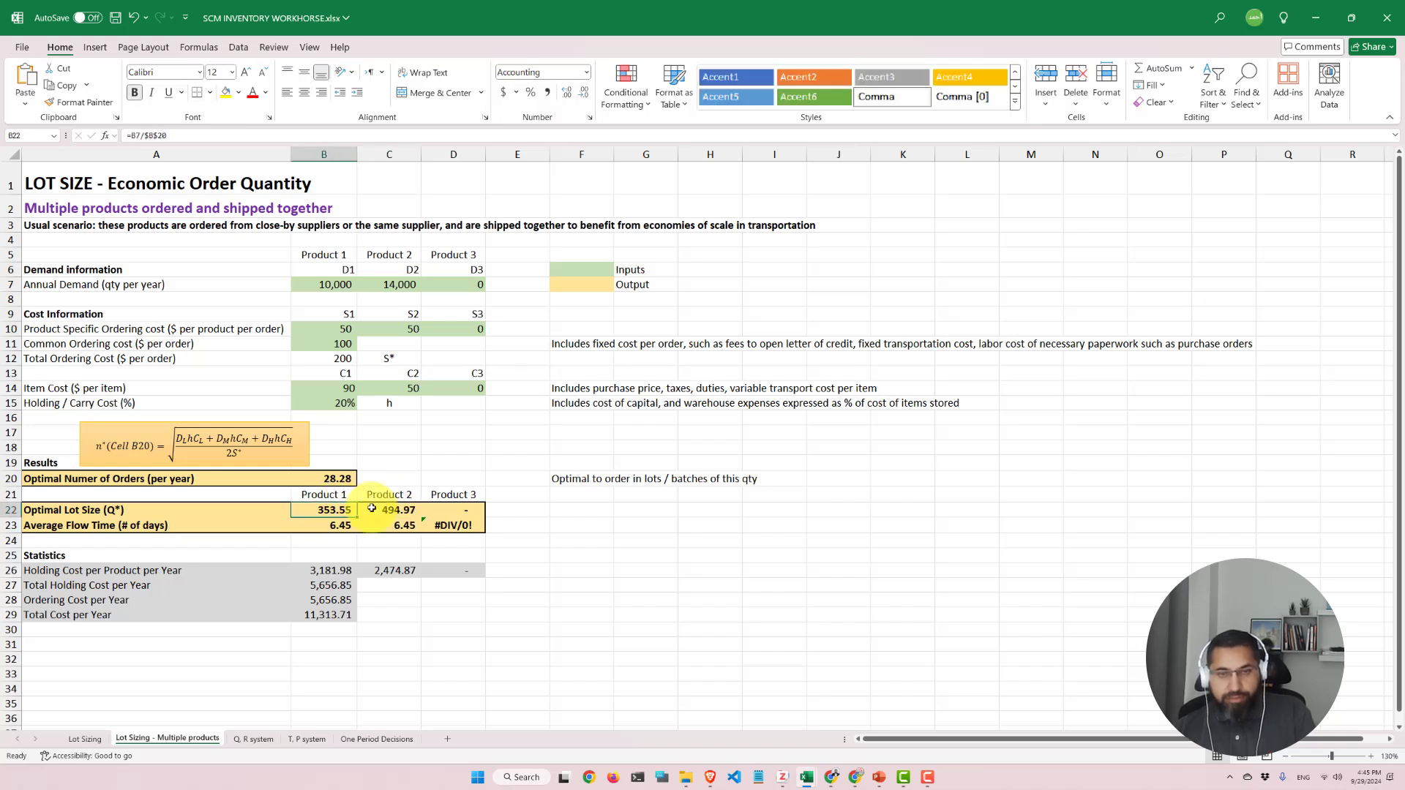
click(376, 507)
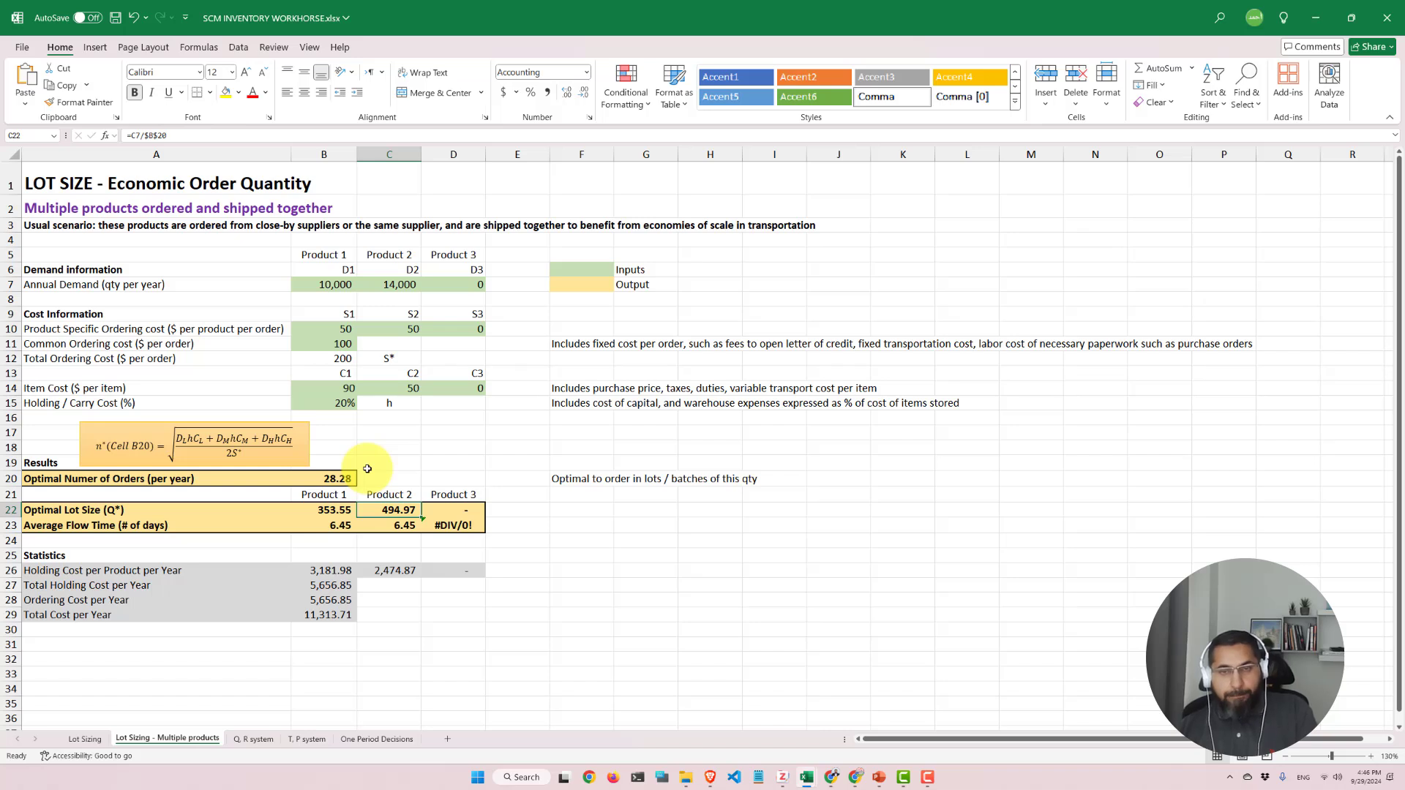
Inspect the formula behind Product 1's average flow time in days
click(339, 526)
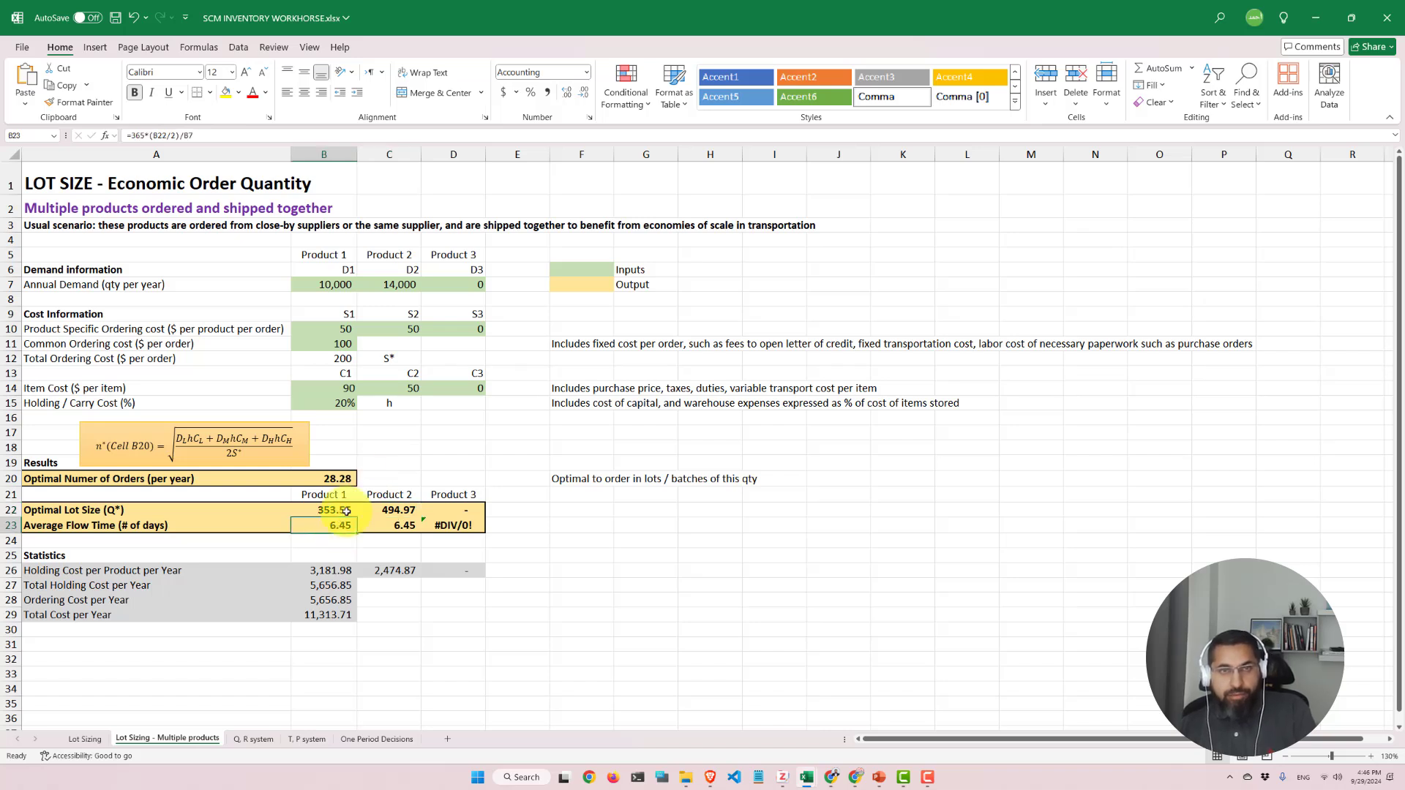
key(F2)
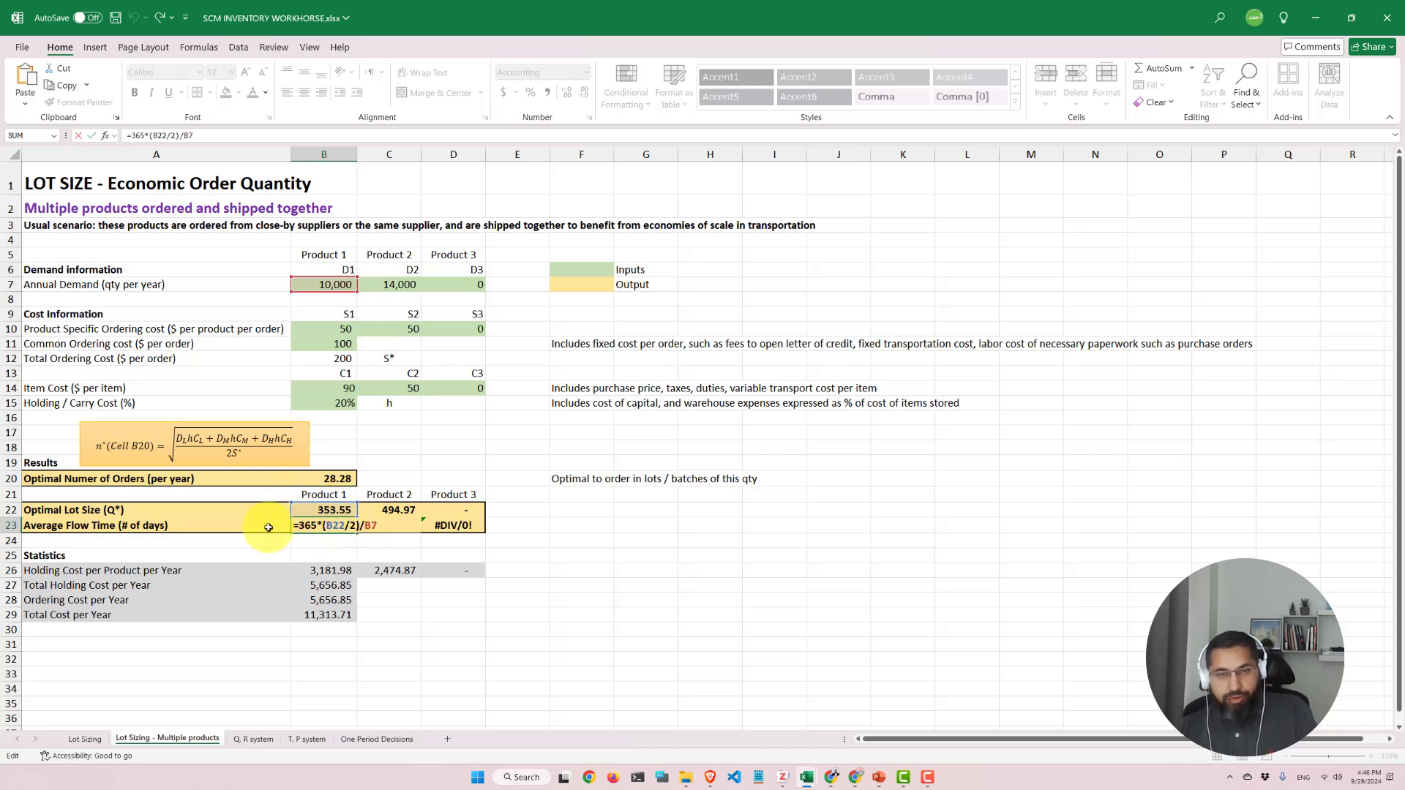
click(312, 527)
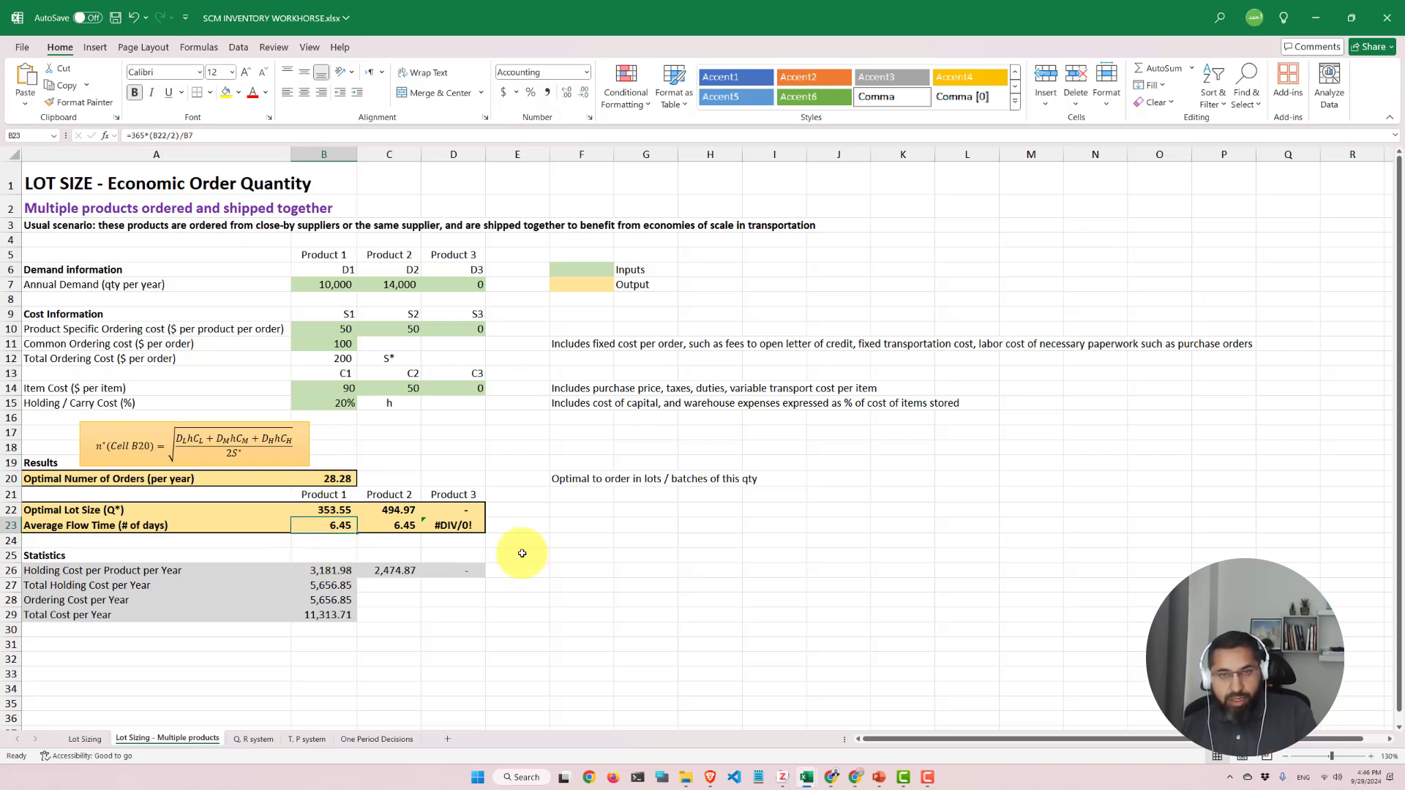
Review the optimal lot sizes alongside the number of orders and the average flow times of Products 1 and 2
click(337, 510)
click(390, 512)
click(324, 512)
click(384, 513)
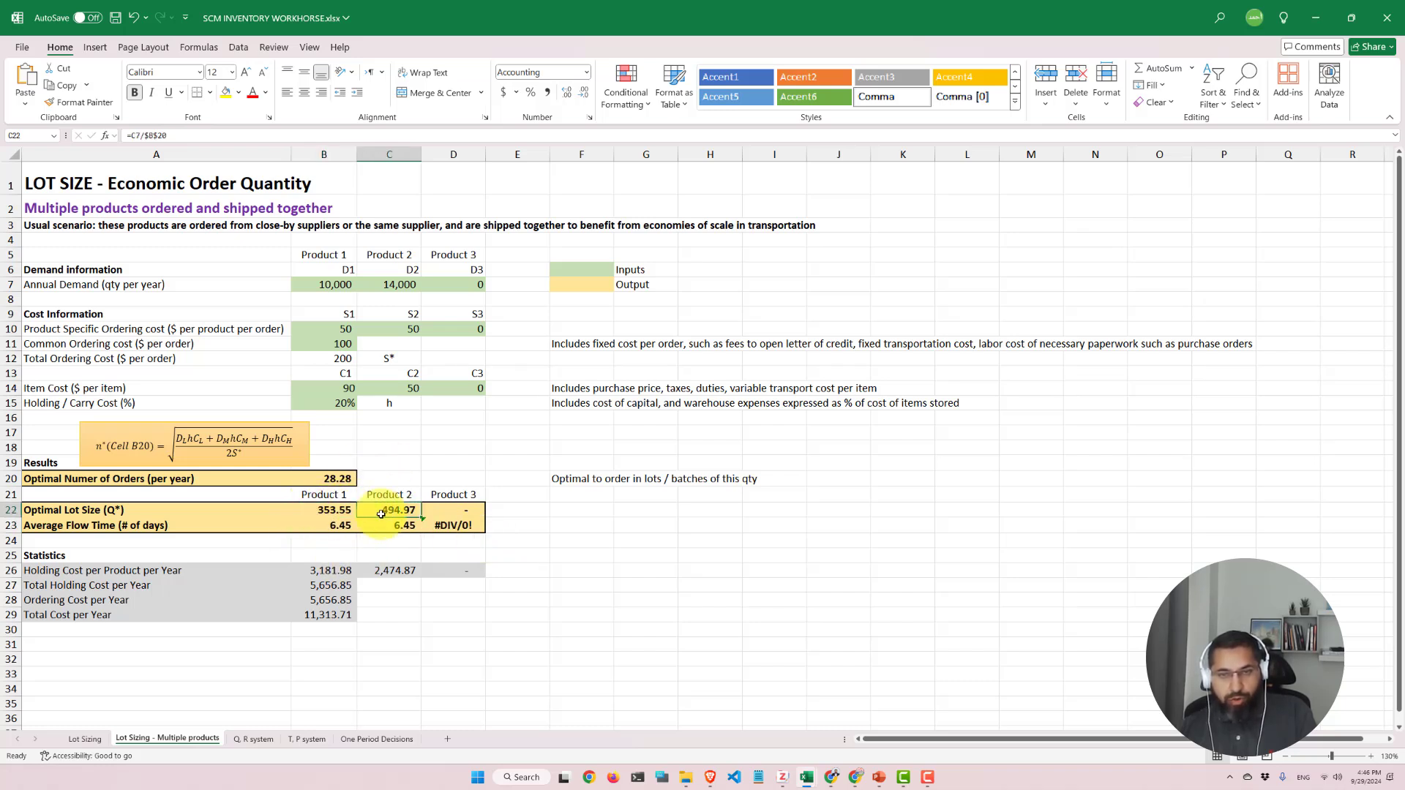
click(322, 511)
click(397, 512)
click(323, 475)
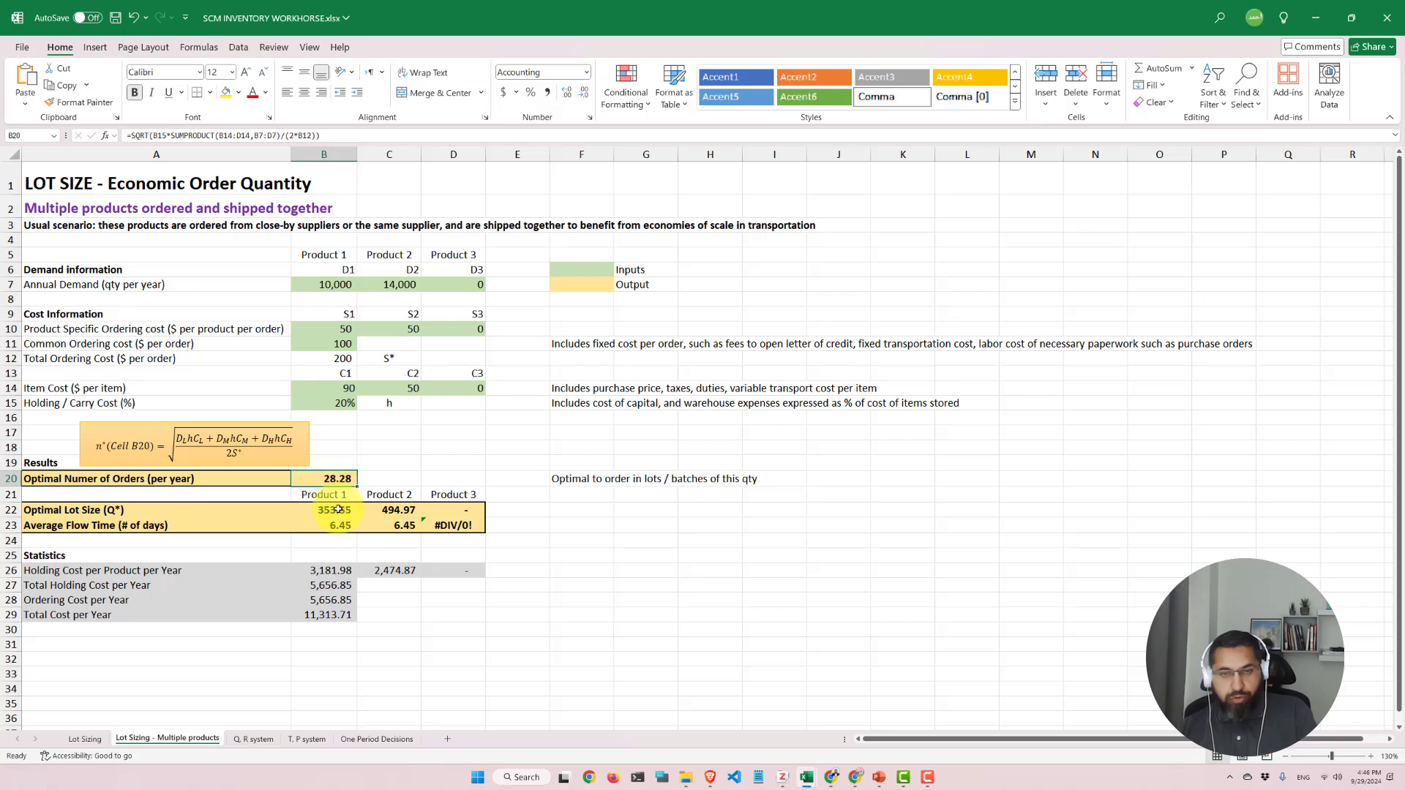
click(338, 509)
click(399, 510)
click(339, 525)
click(385, 524)
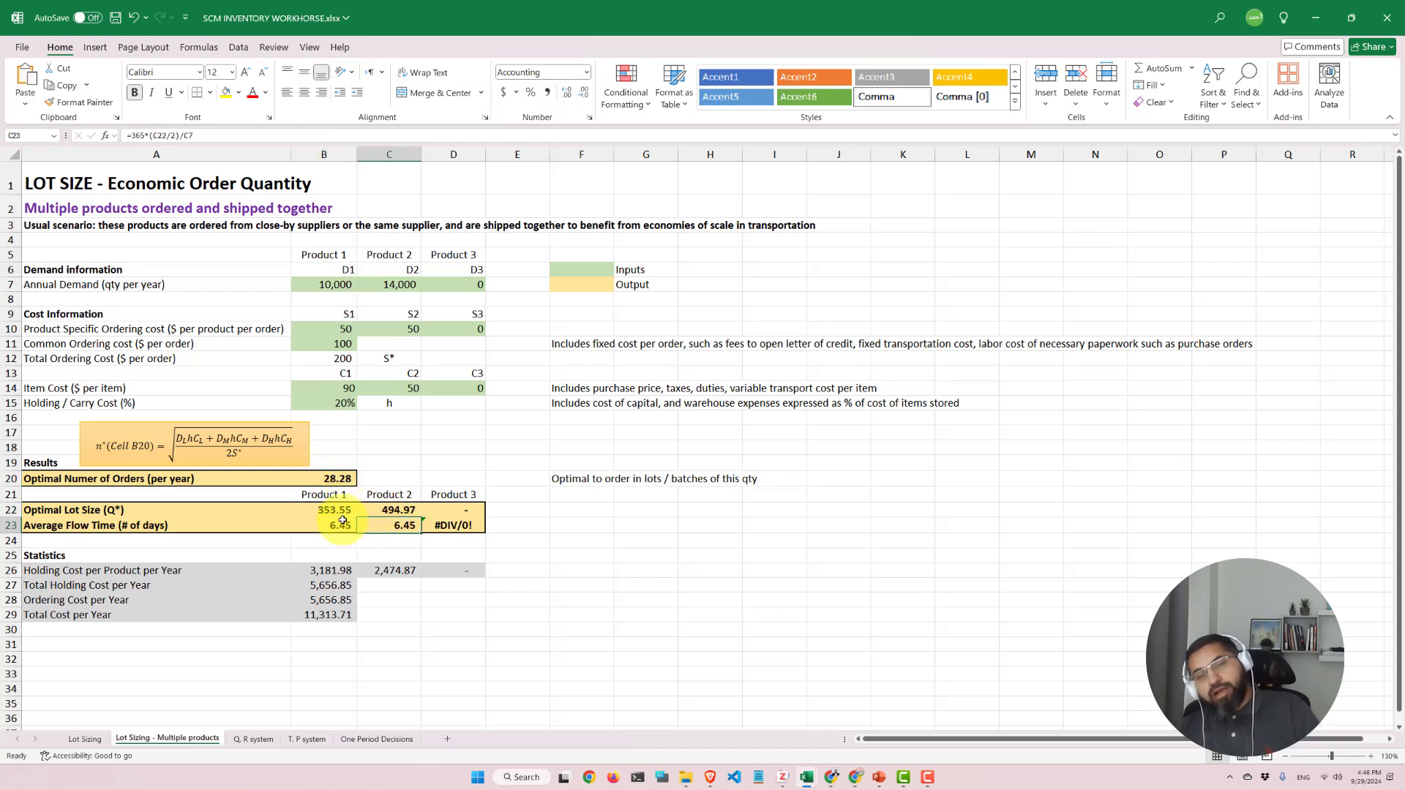
drag(341, 525, 373, 525)
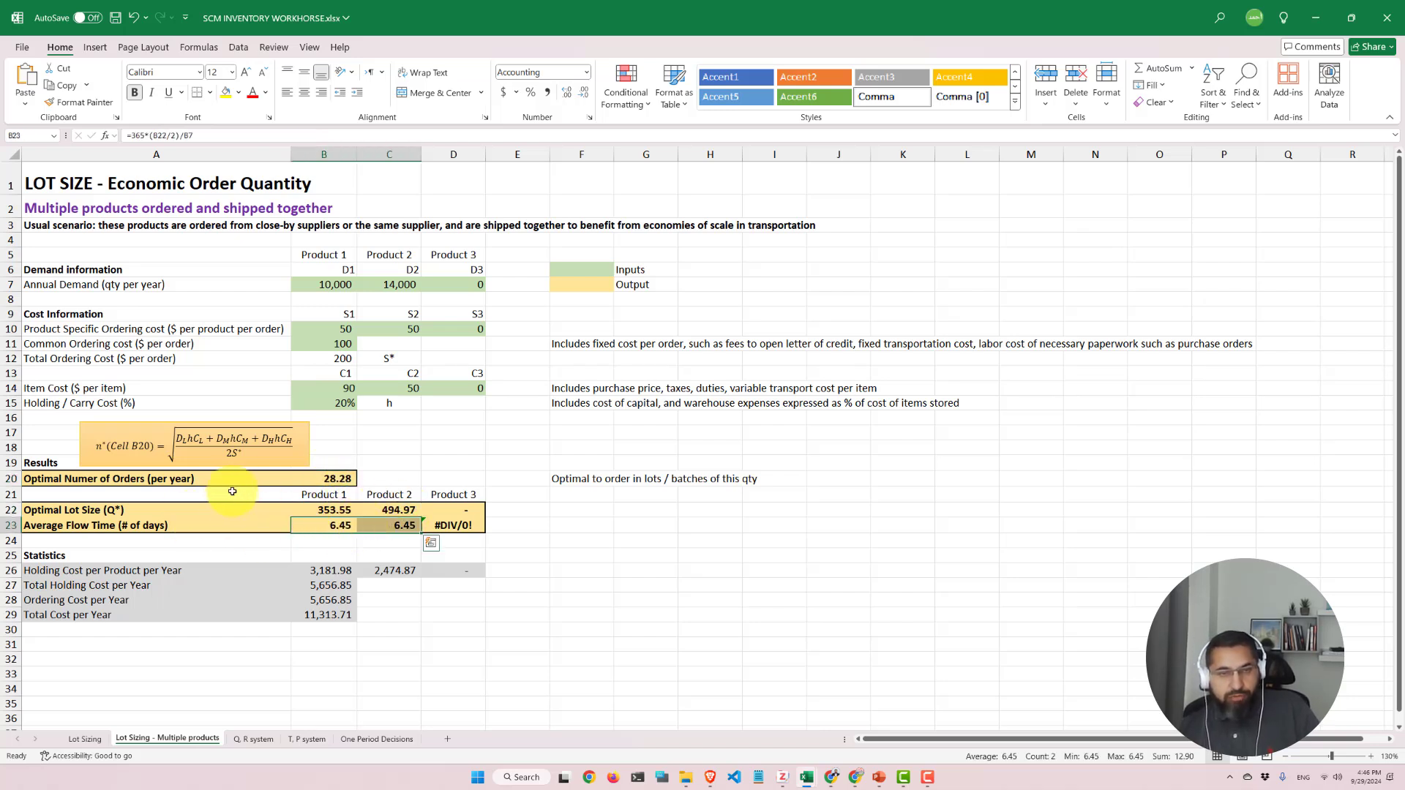
Match the optimal lot size results to the product column headings to identify which one is Product 1
click(323, 510)
click(390, 510)
click(334, 508)
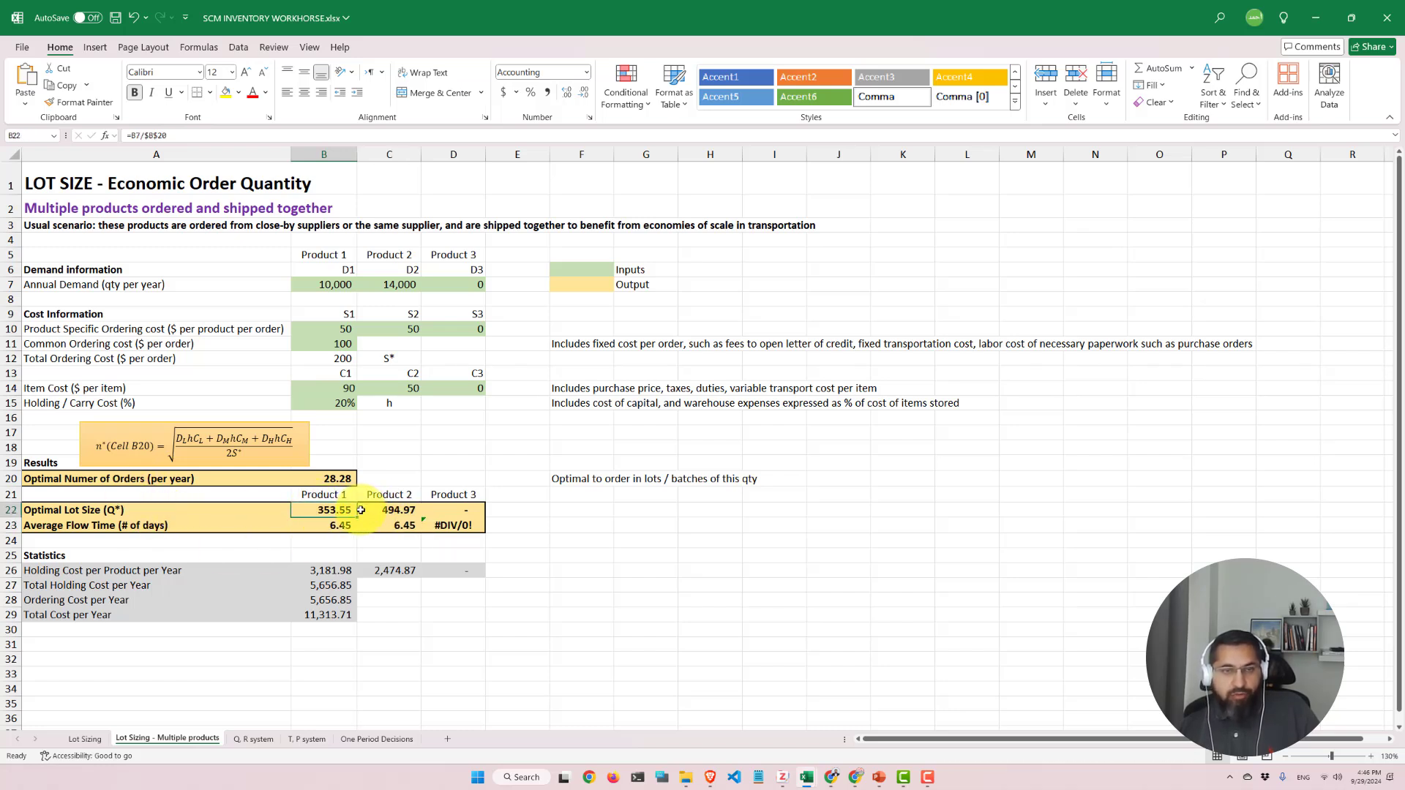
drag(324, 255, 331, 277)
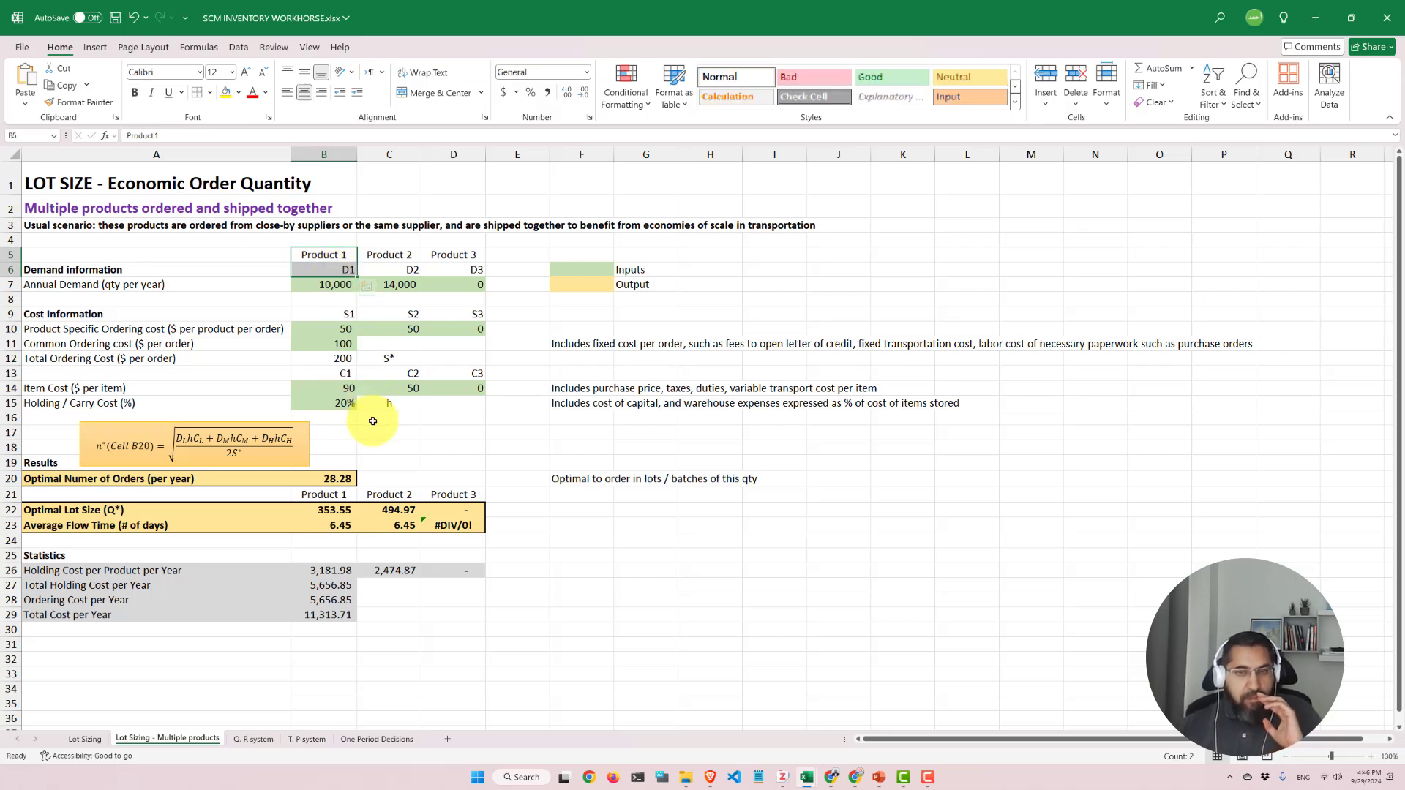
Switch to the Homework 2 quiz in Chrome and answer Question 1 with Product 1's optimal lot size, 353.55
click(322, 504)
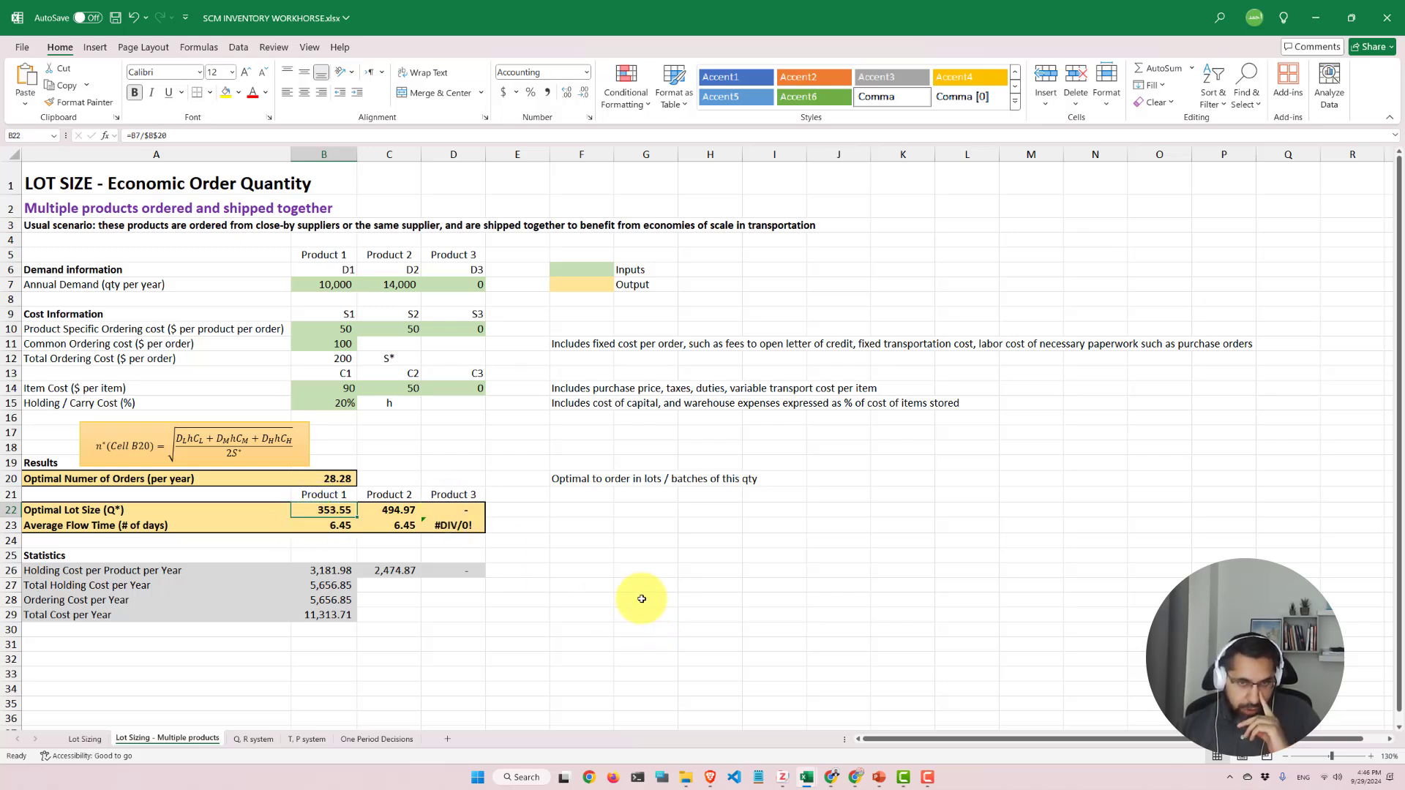
click(835, 780)
click(883, 721)
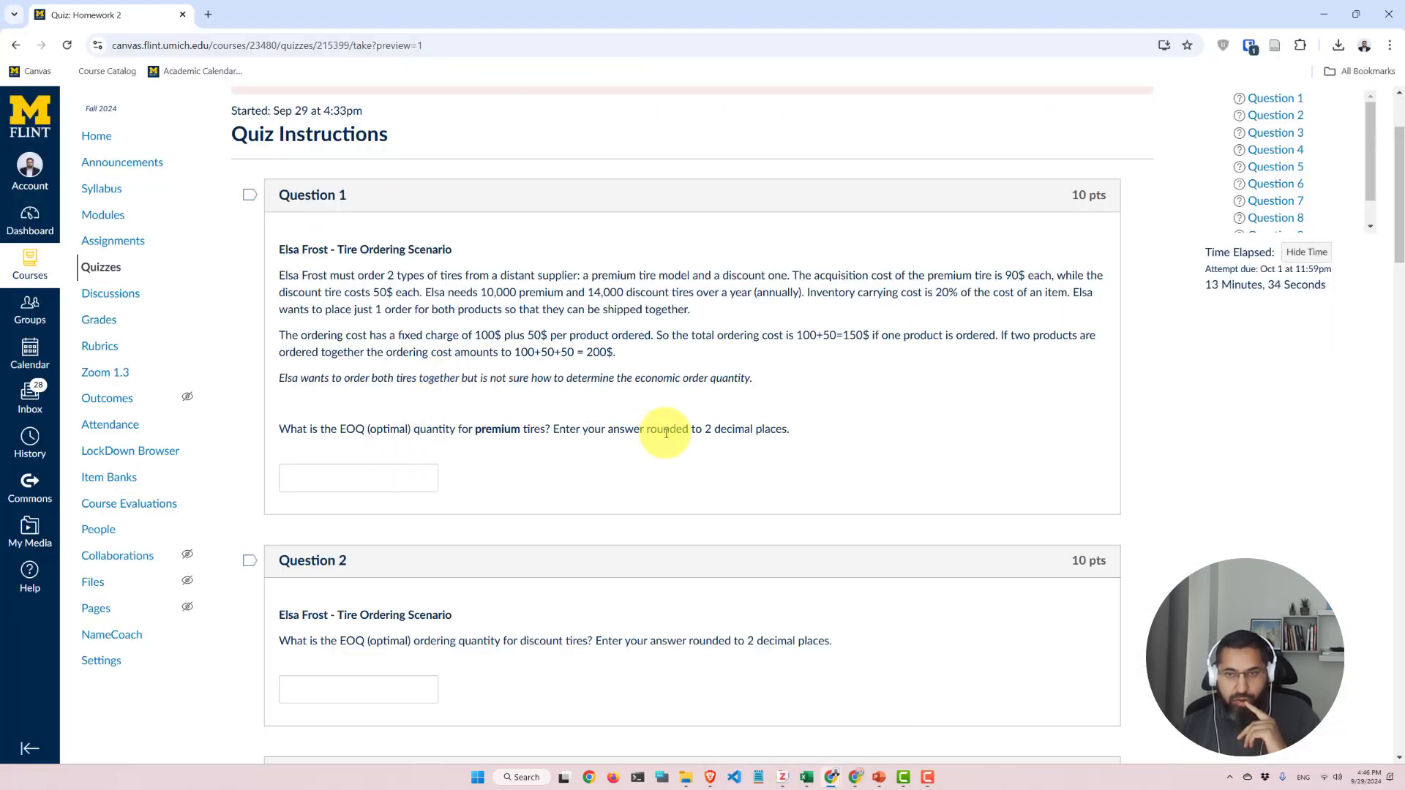
drag(662, 430, 824, 431)
click(340, 468)
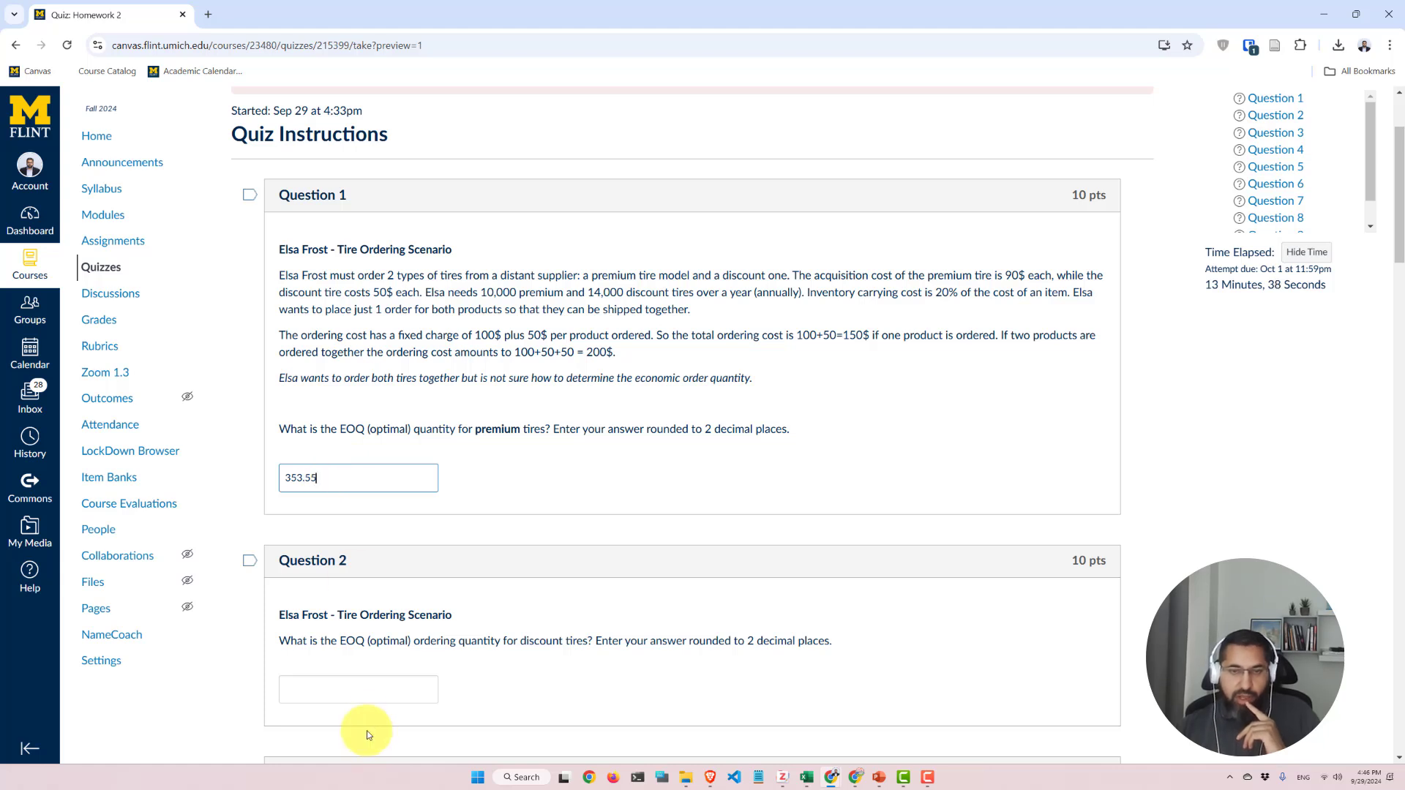
Look up Product 2's optimal lot size in the Excel lot sizing sheet and enter 494.97 as the quiz's Question 2 answer
click(373, 680)
mouse_move(834, 778)
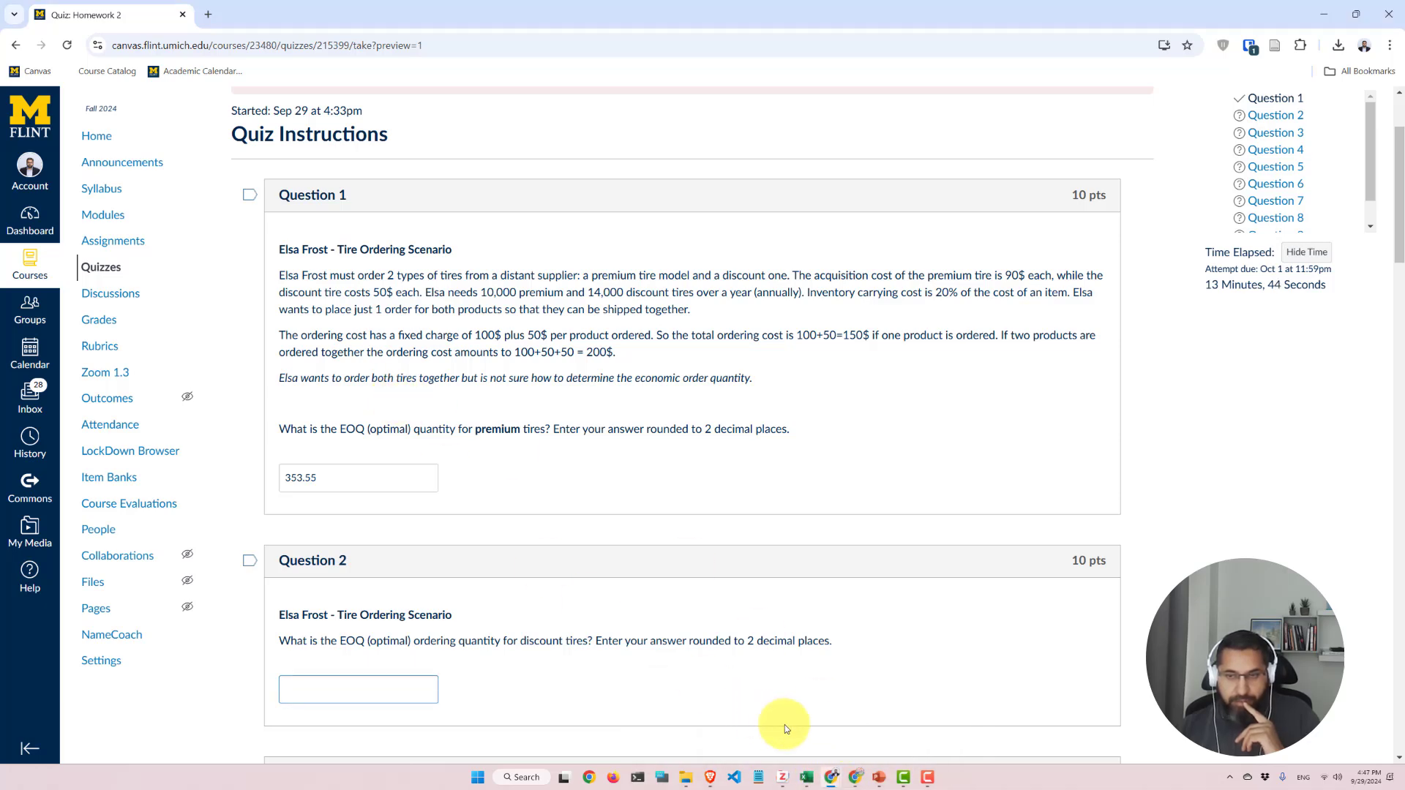
click(864, 724)
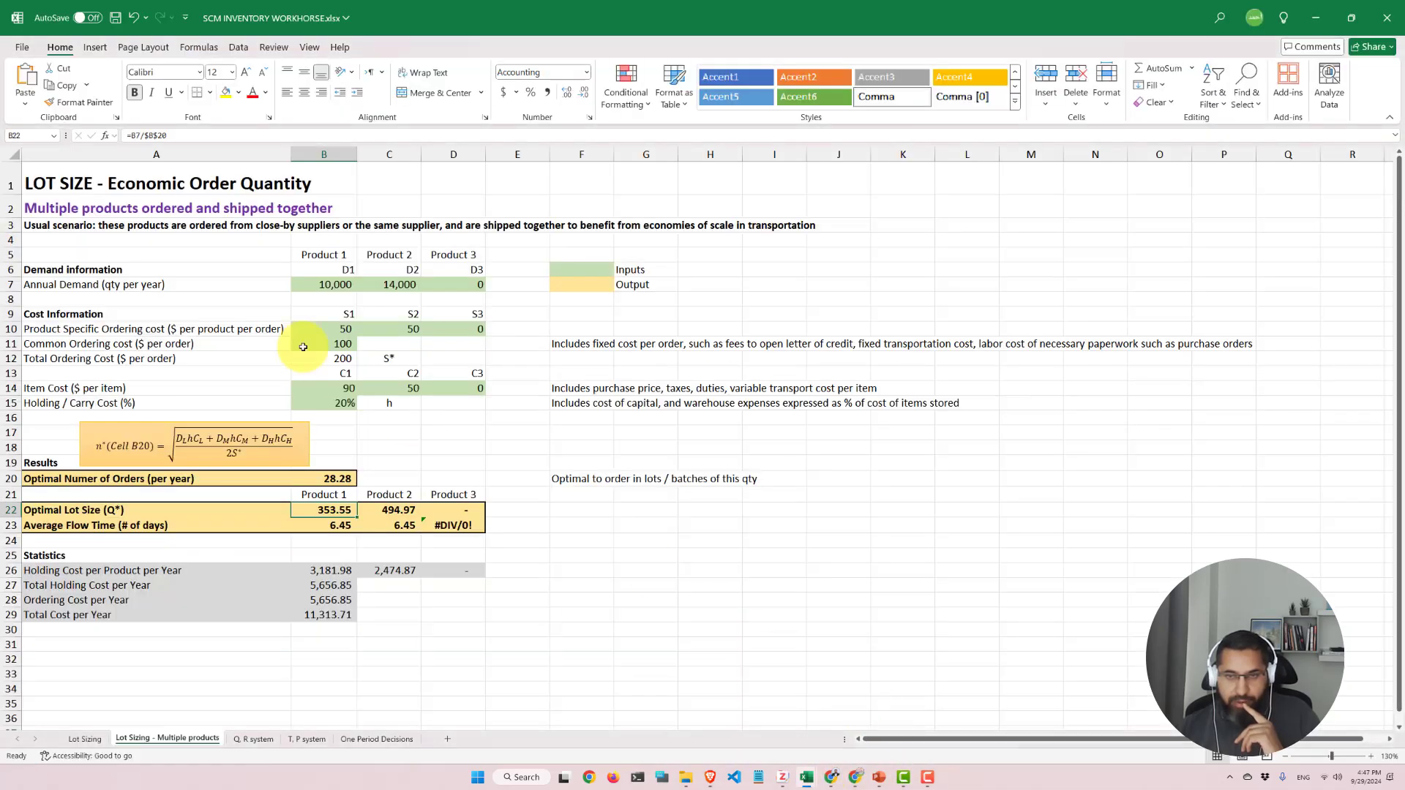
click(395, 509)
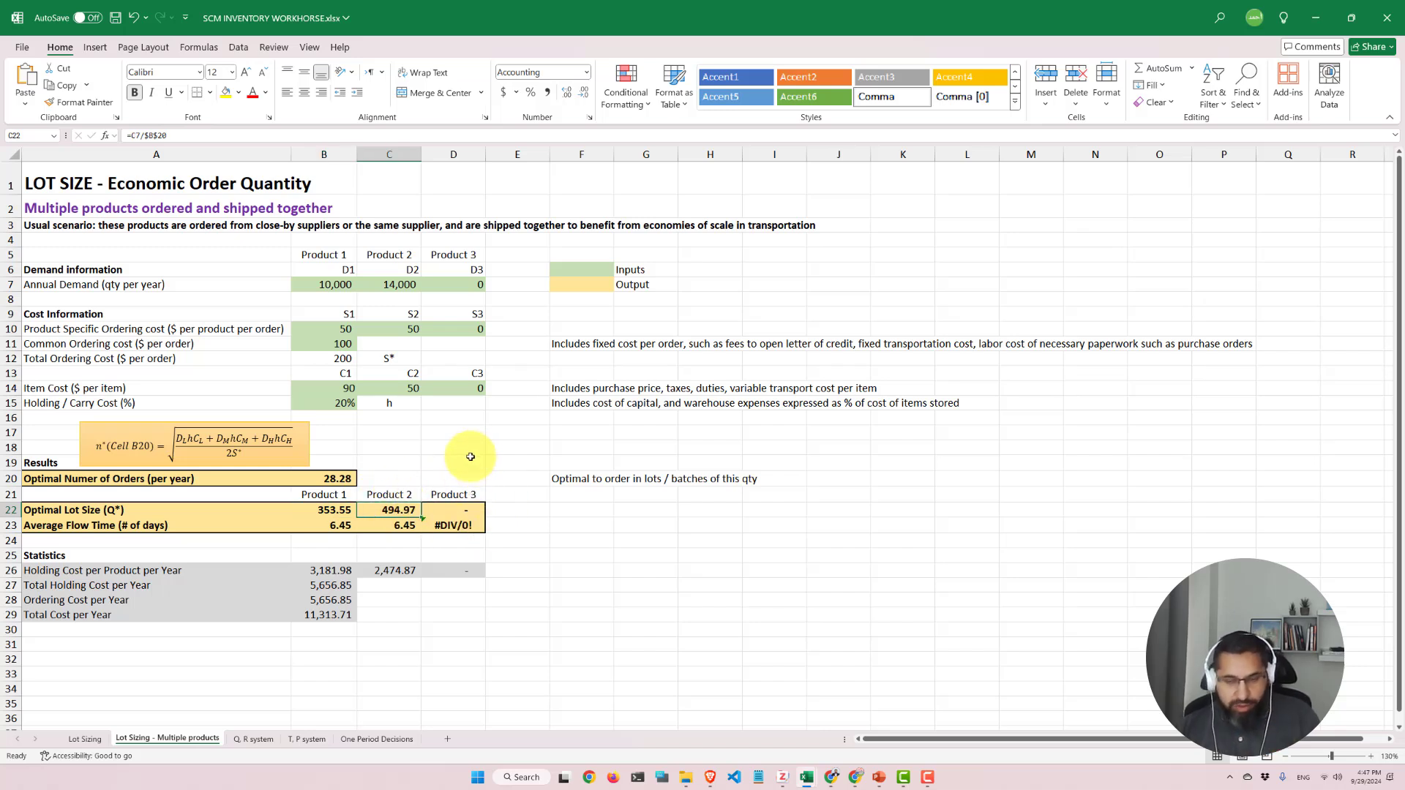
mouse_move(831, 776)
click(893, 714)
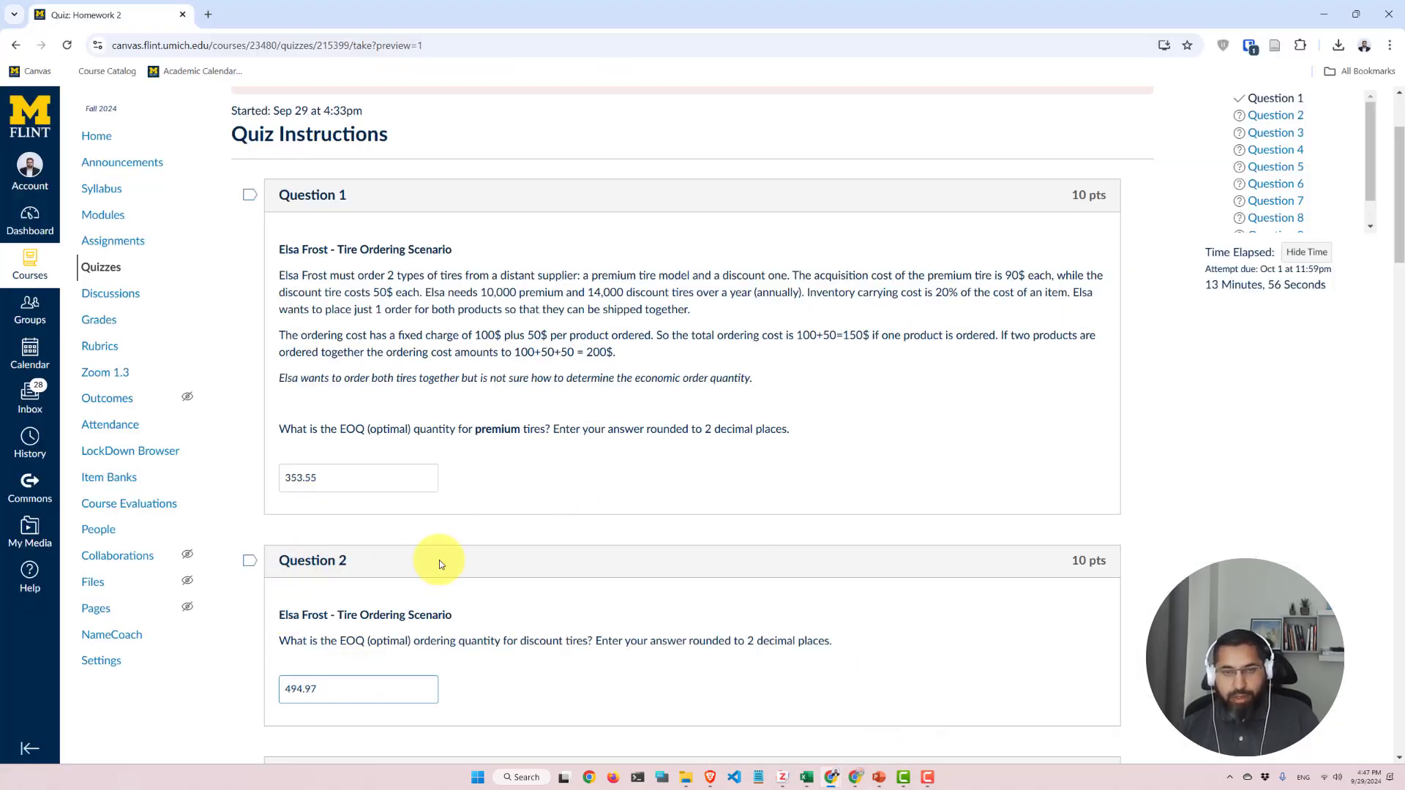
Switch to the blank Excel workbook Book2, restore its window to a smaller size and place it over the quiz page
scroll(429, 482, down, 1)
scroll(429, 492, up, 2)
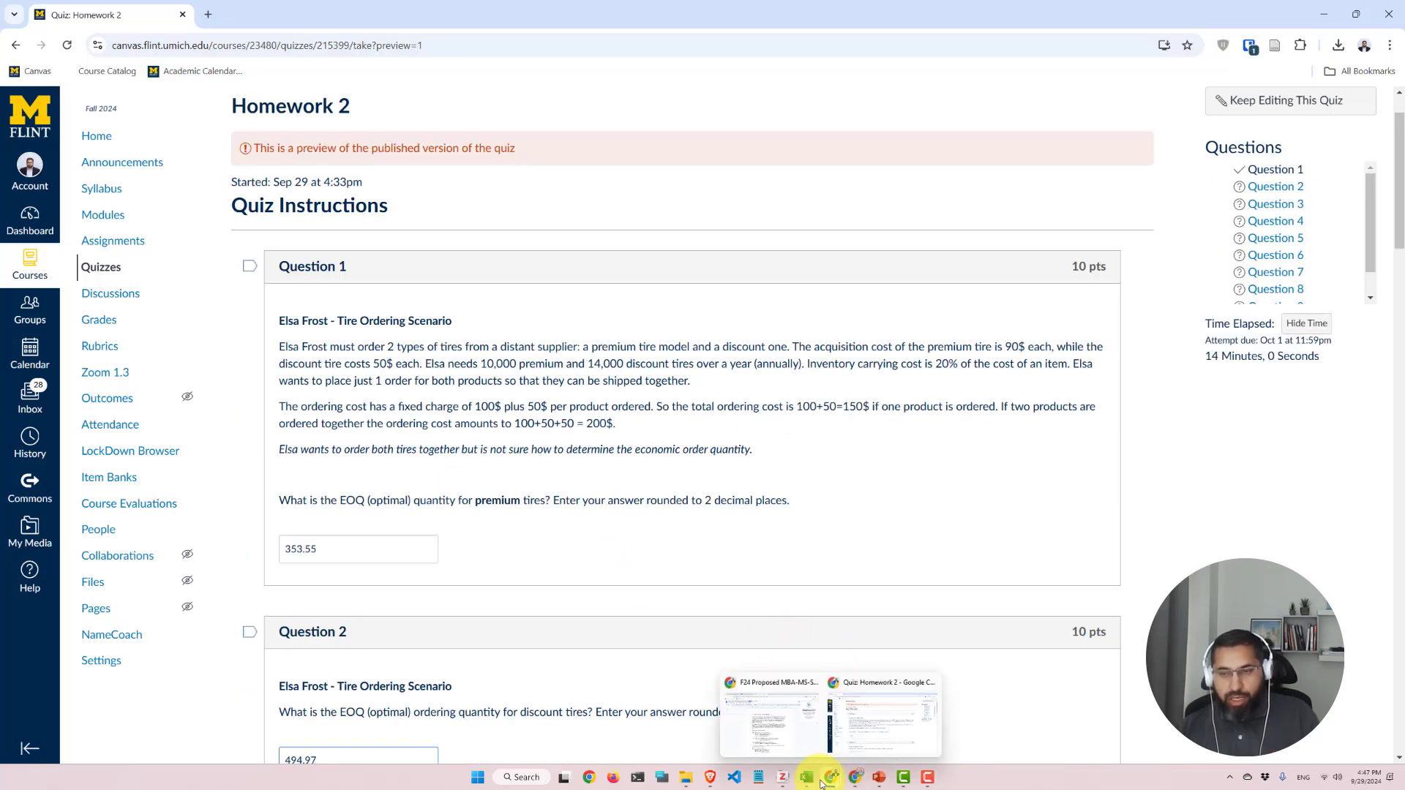
click(808, 721)
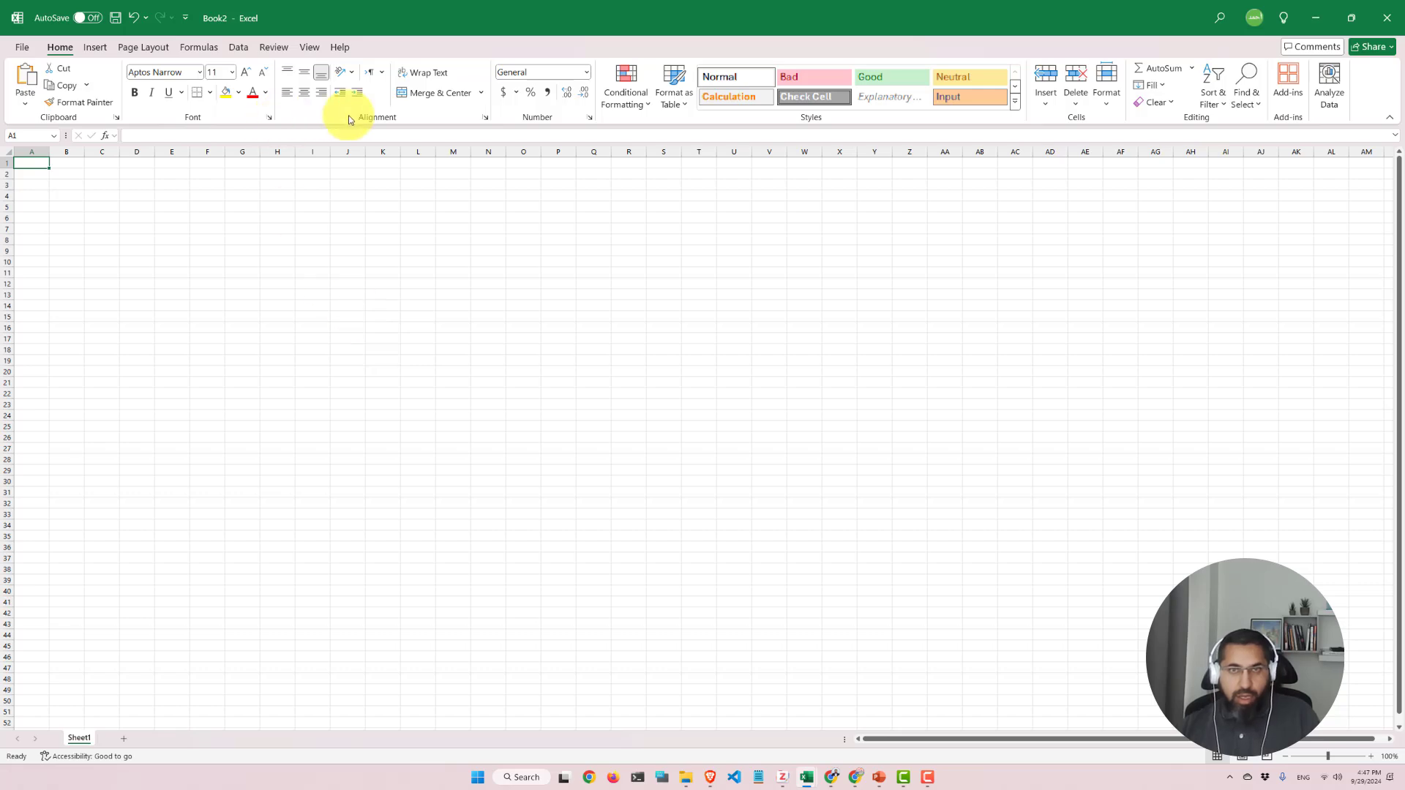
double_click(476, 18)
drag(504, 77, 744, 94)
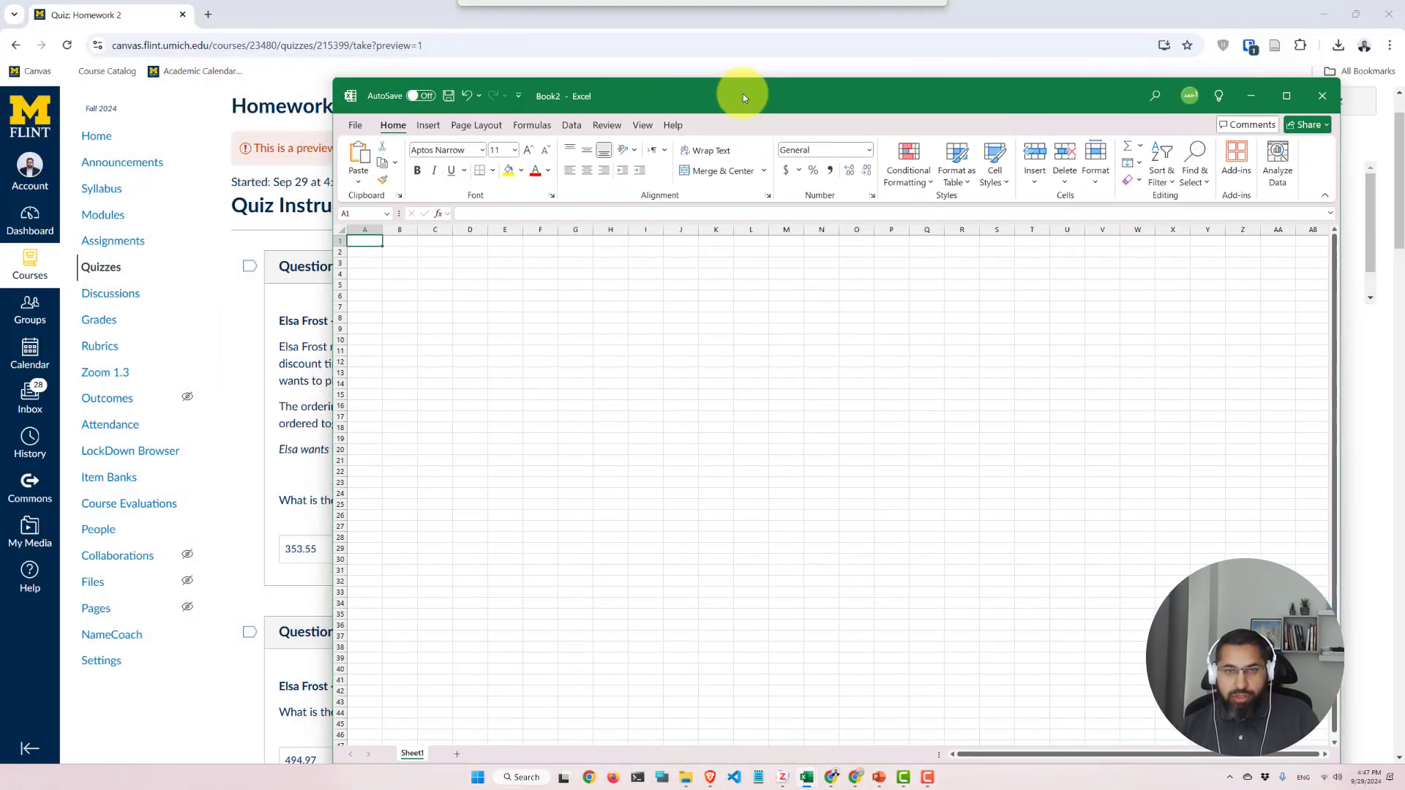
click(294, 358)
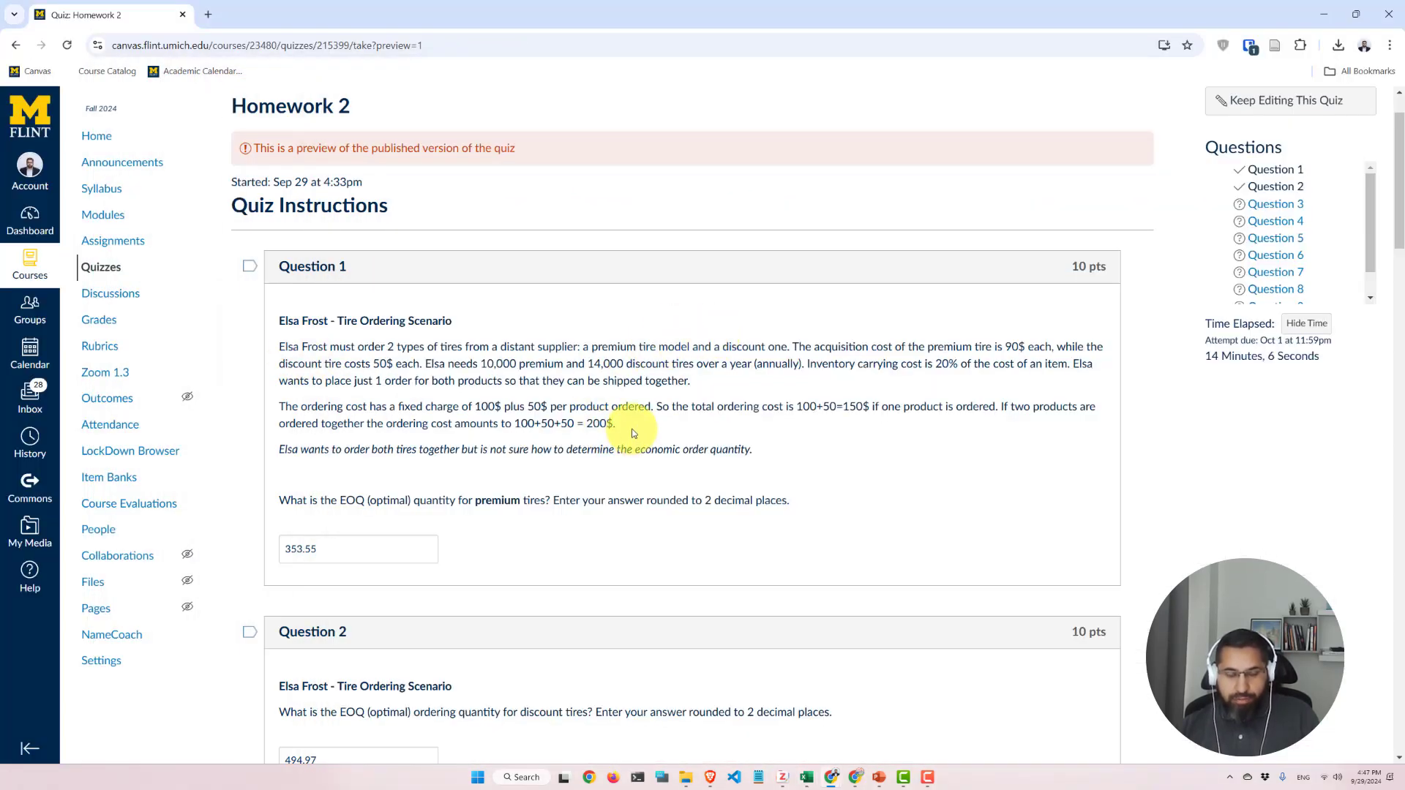
key(alt+Tab)
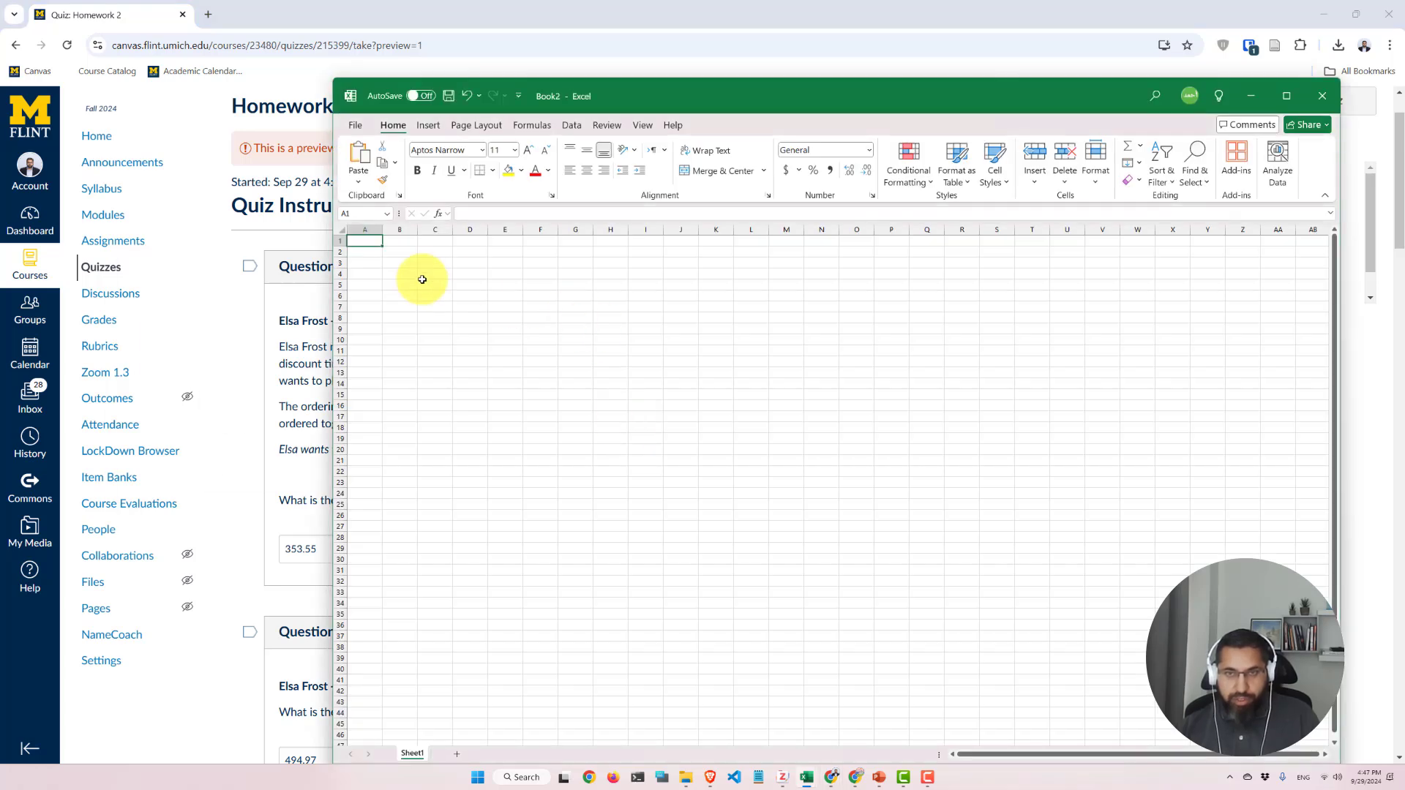
Widen column A and enter the annual demands in A4:B5 as D1 10000 and D2 14000
drag(383, 230, 445, 231)
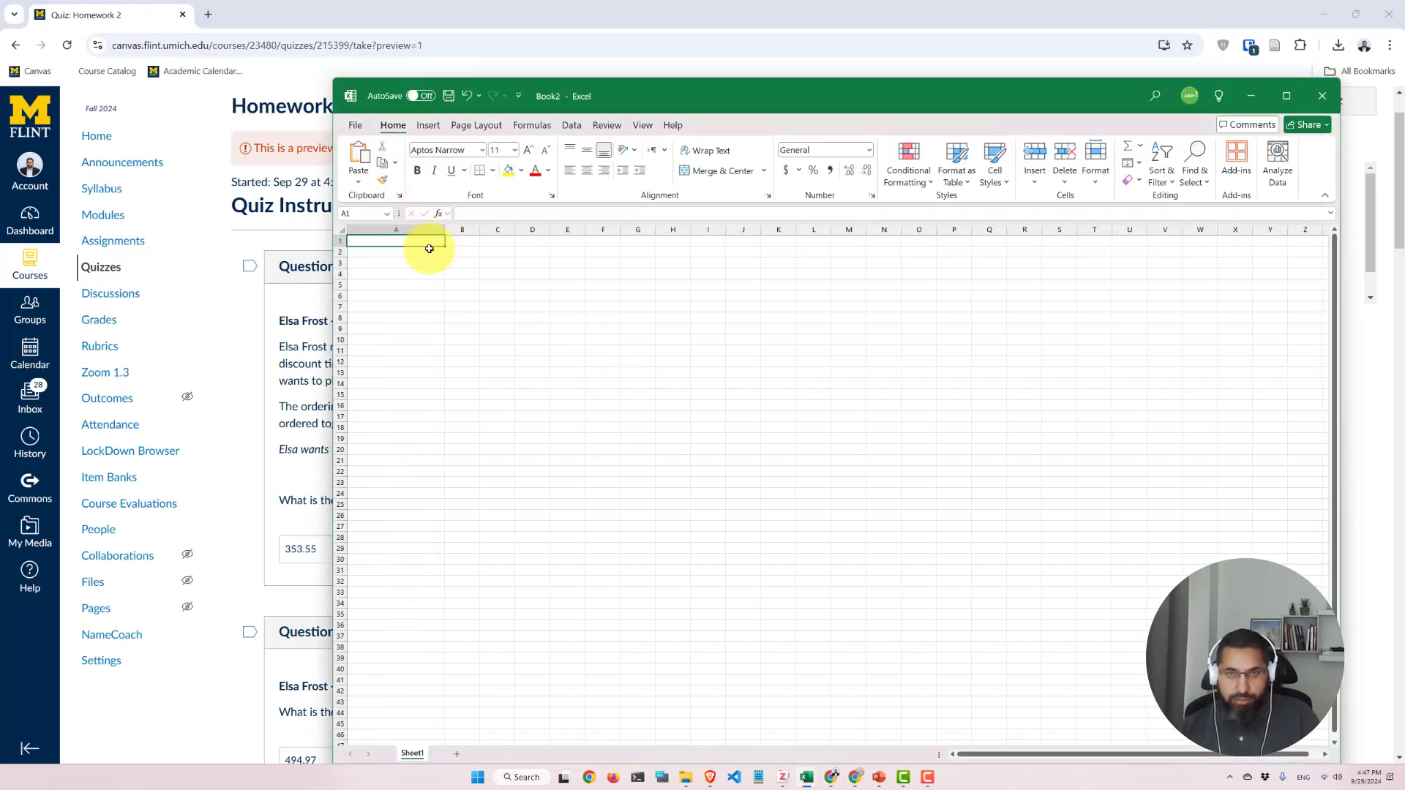
click(414, 274)
text(D1)
click(468, 274)
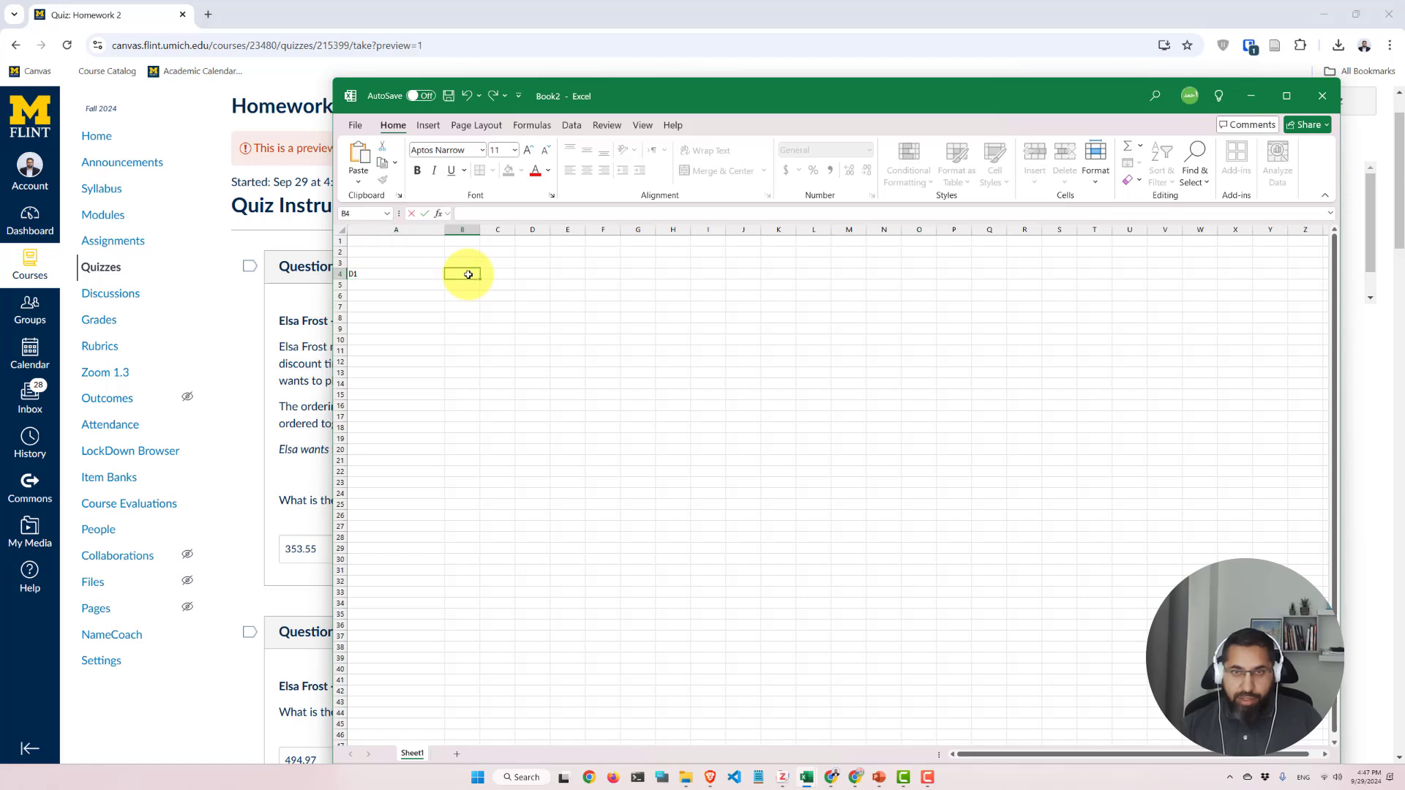
key(Return)
text(D1)
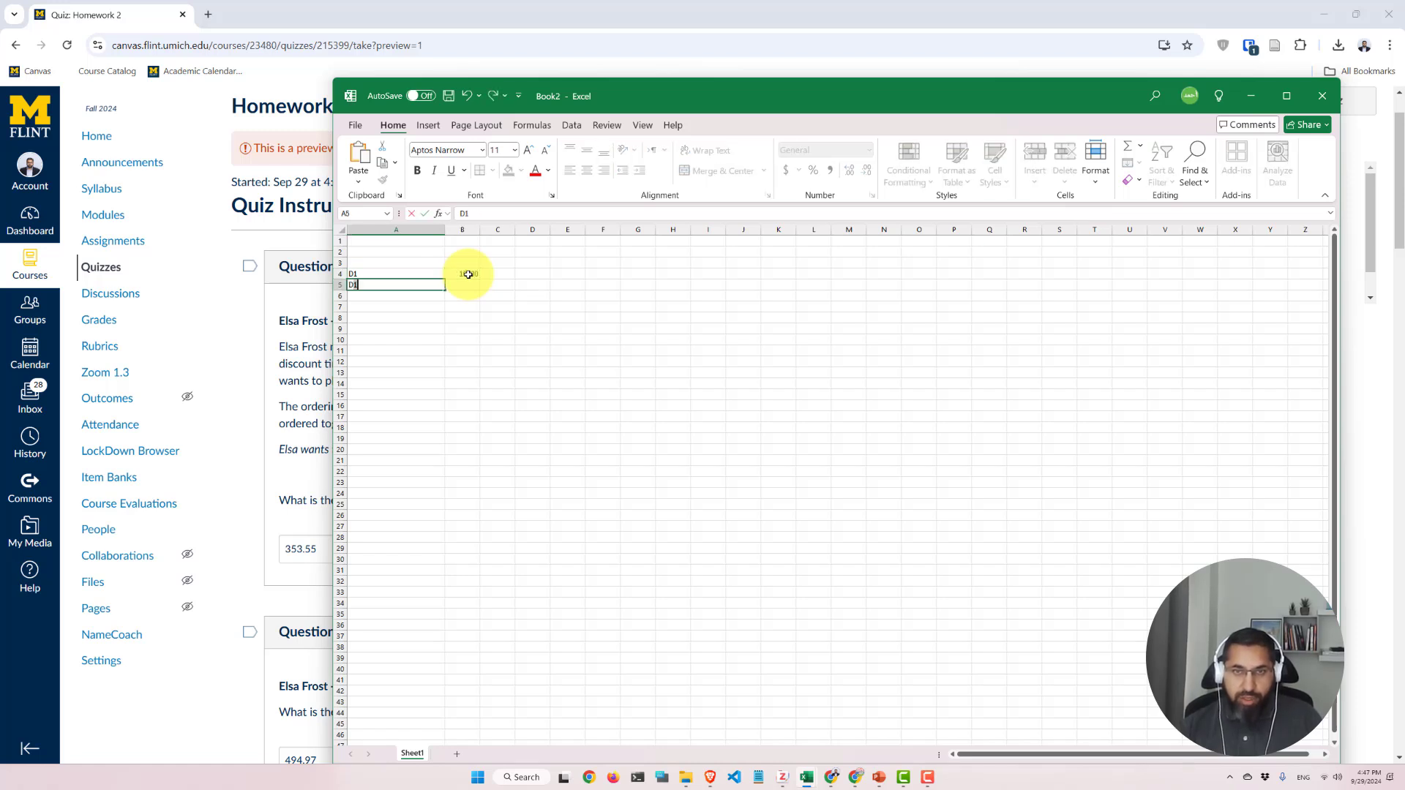
key(Tab)
text(14)
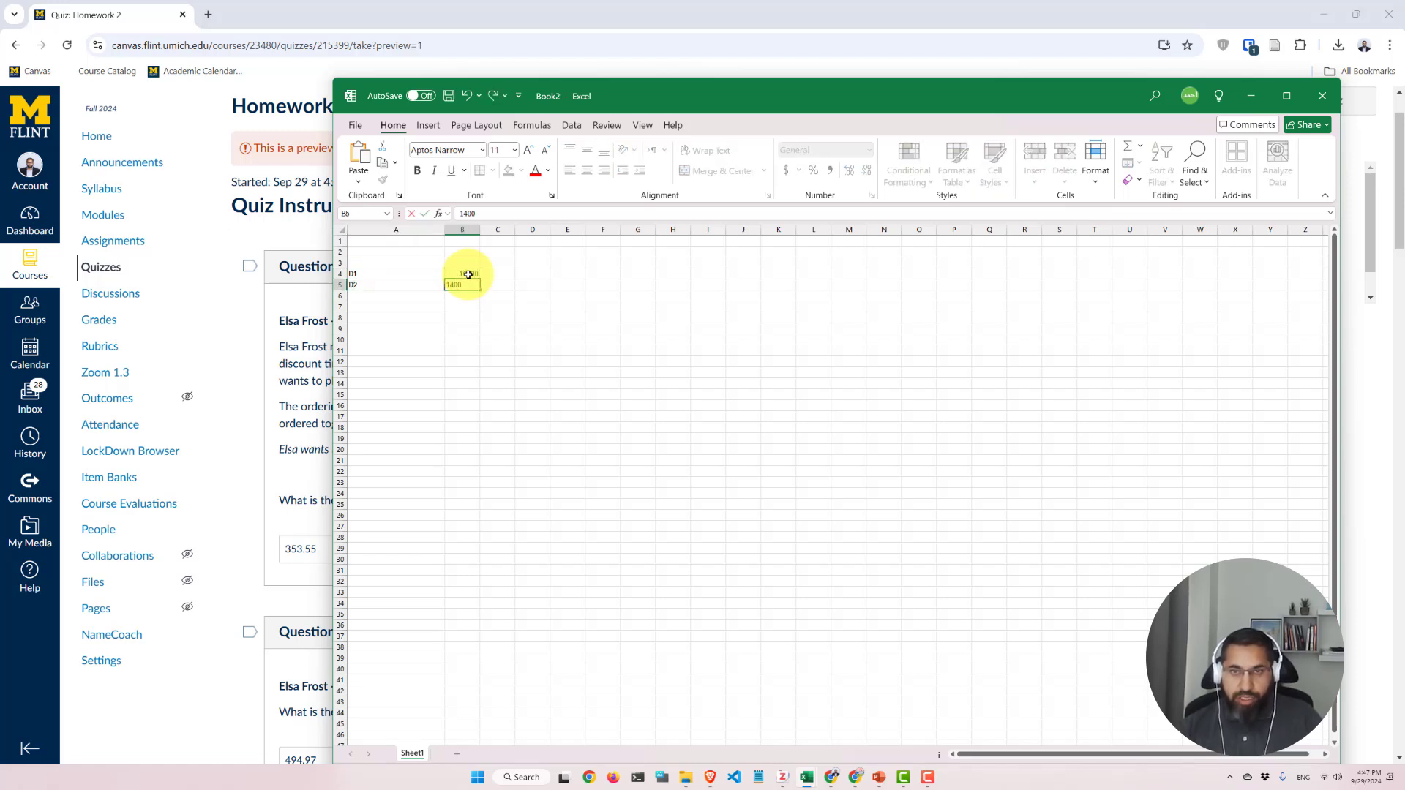
text(000)
key(Return)
Enter the ordering costs in A7:B9 as S 100, S1 50 and S2 50
key(Return)
text(S)
key(Tab)
text(100)
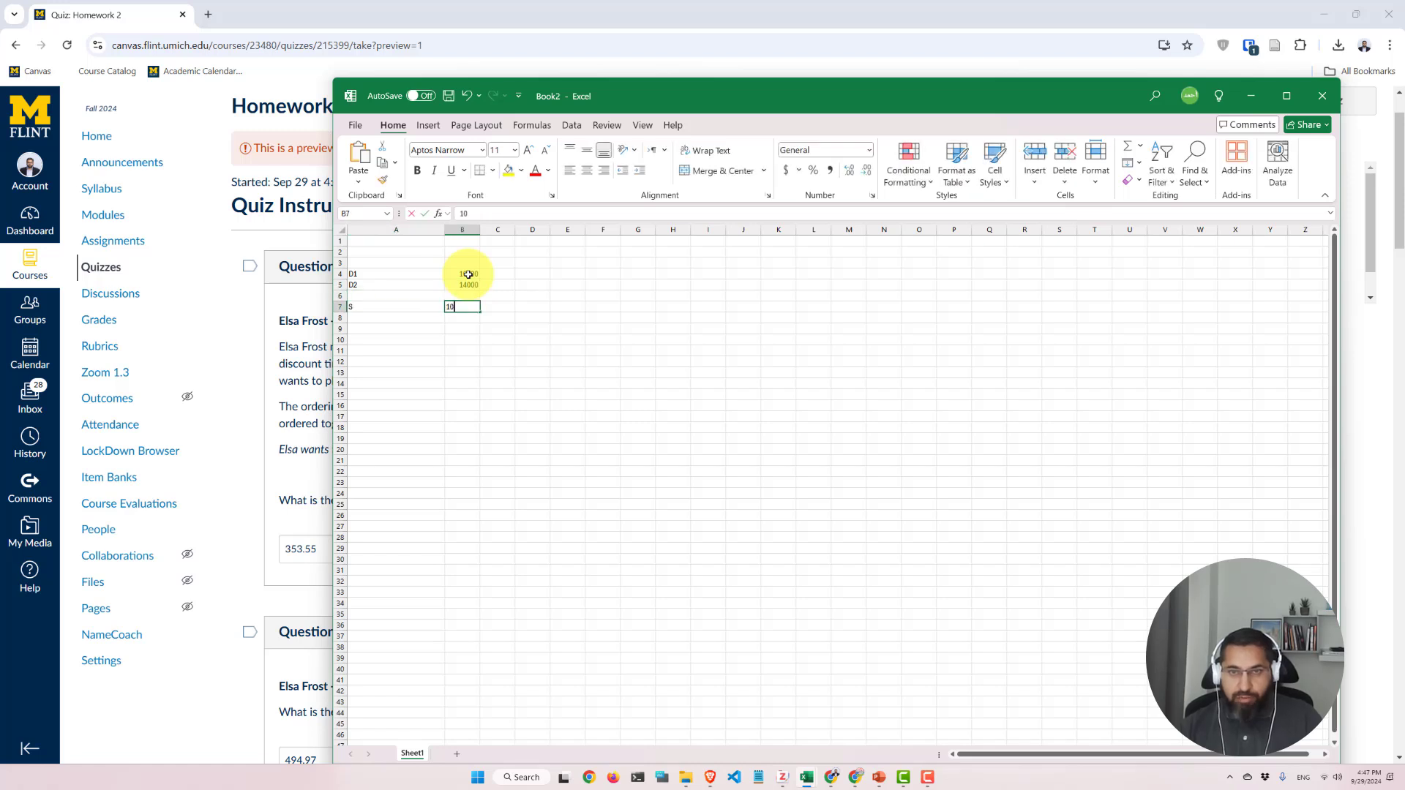
key(Return)
text(S1)
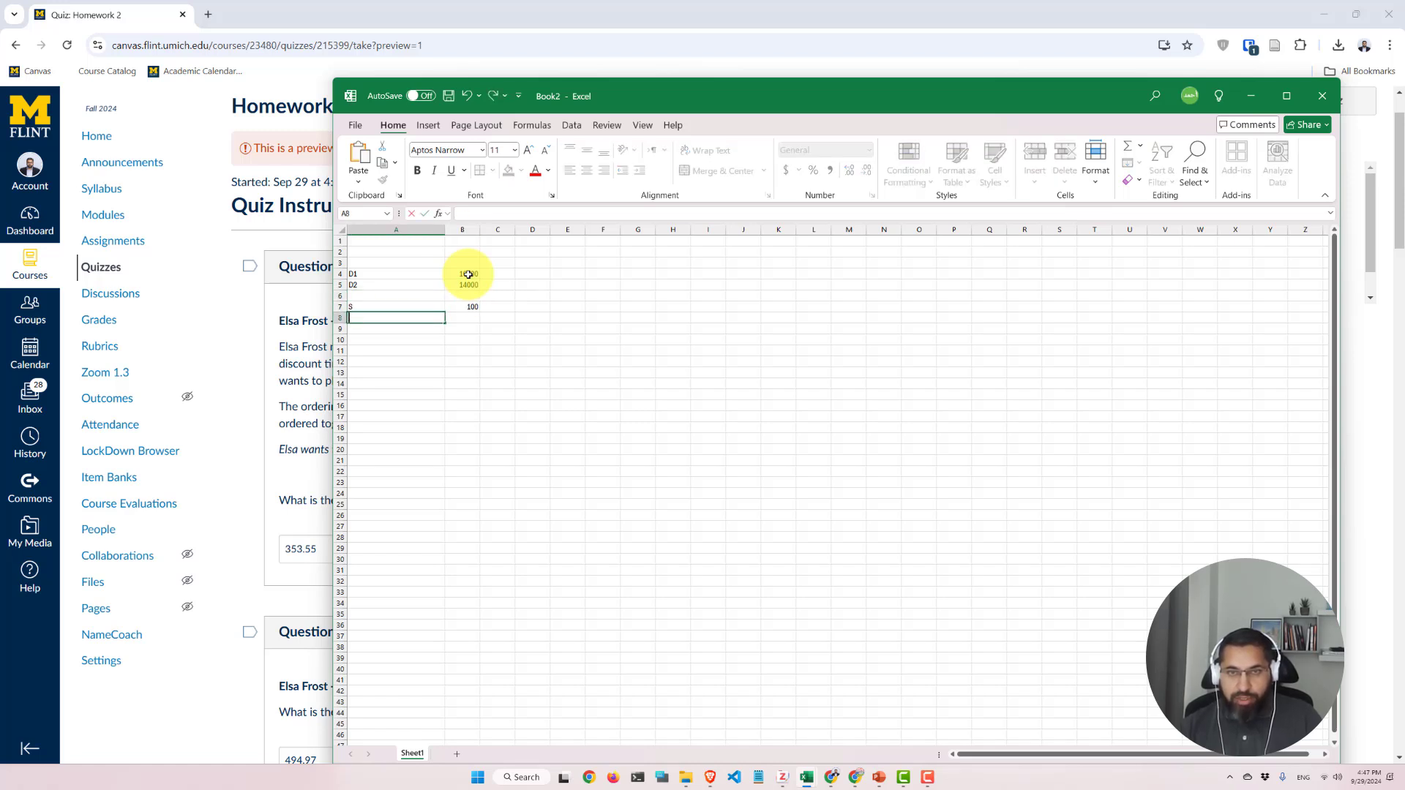
key(Tab)
text(50)
key(Return)
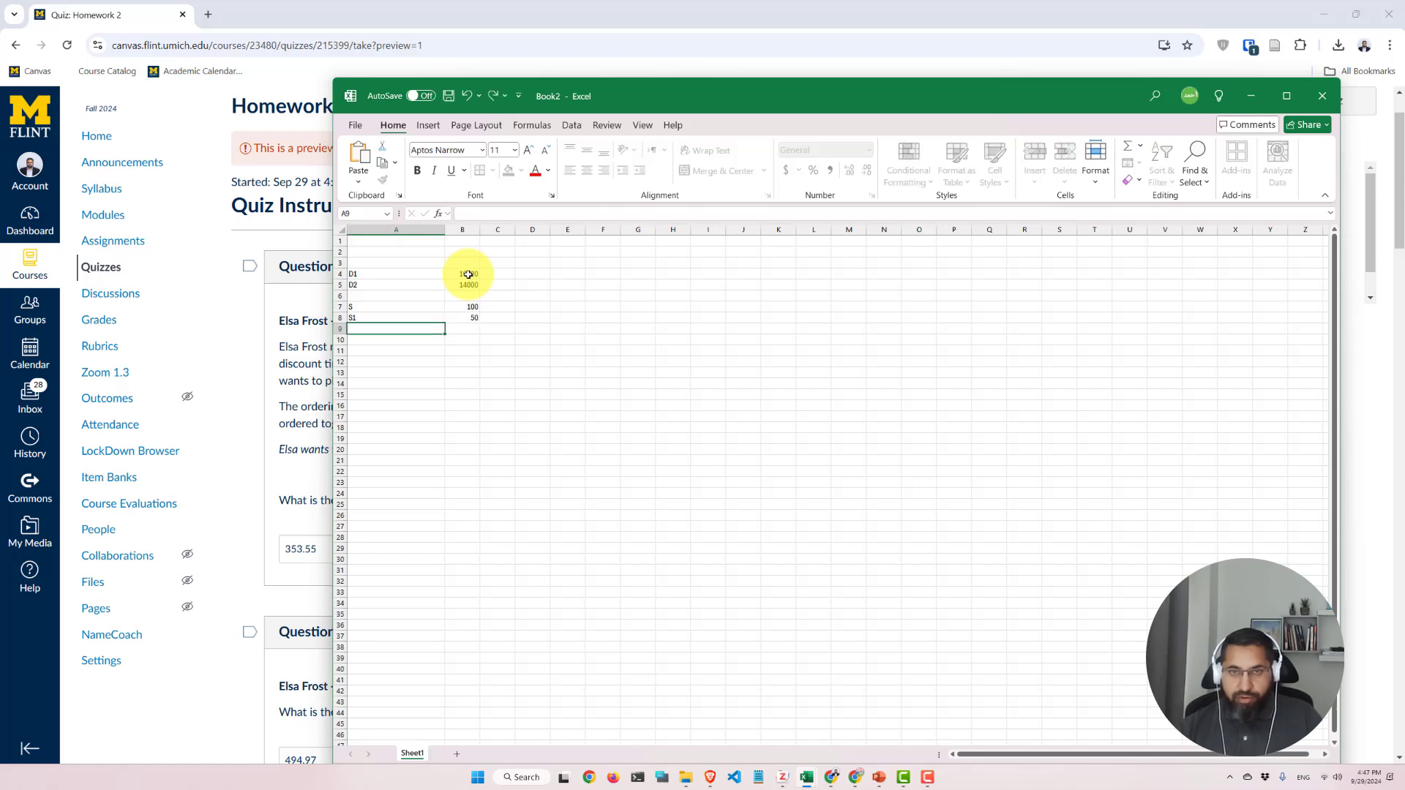
text(S2)
key(Tab)
text(50)
key(Return)
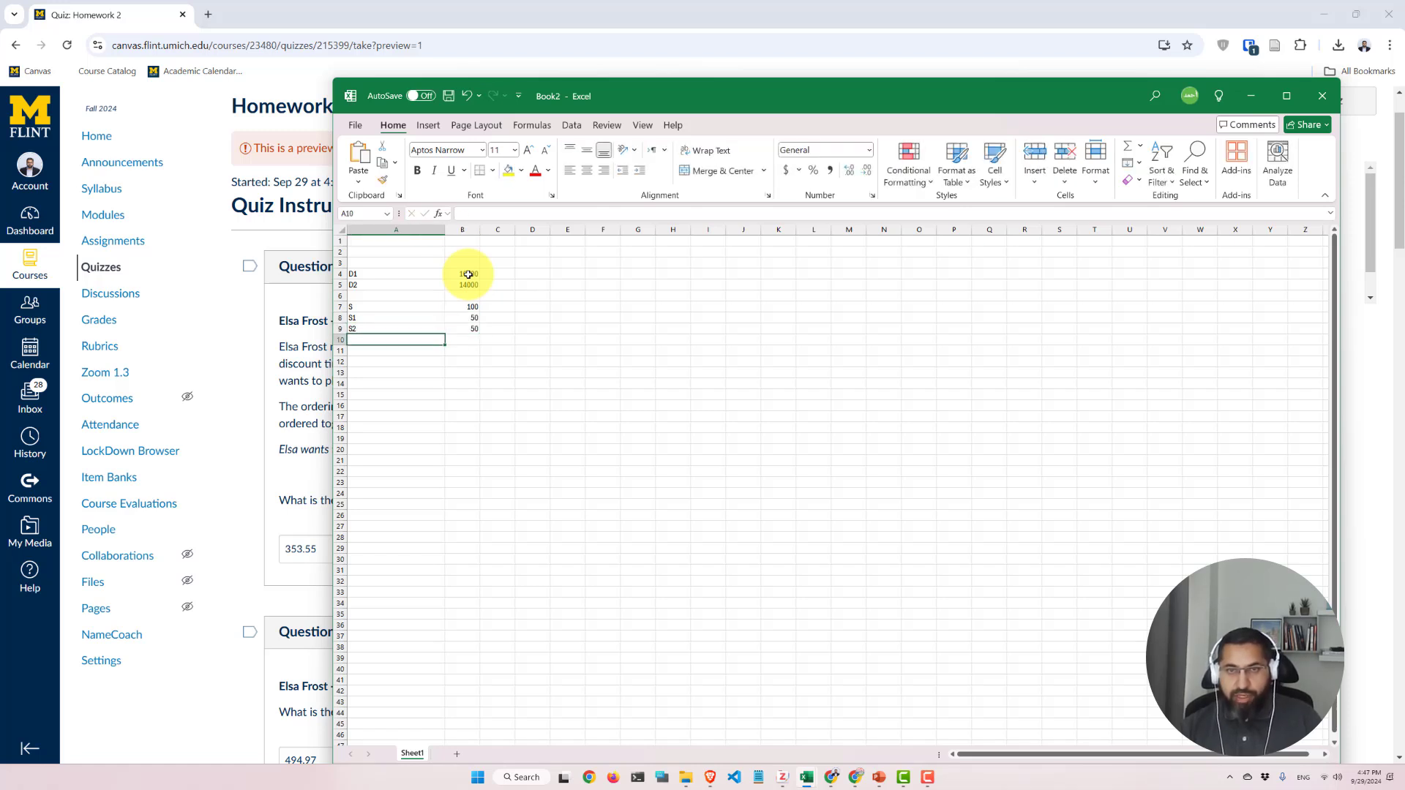
Label A10 S* and enter a formula in B10 that adds the three ordering costs in B7, B8 and B9
text(S*)
key(Tab)
text(=)
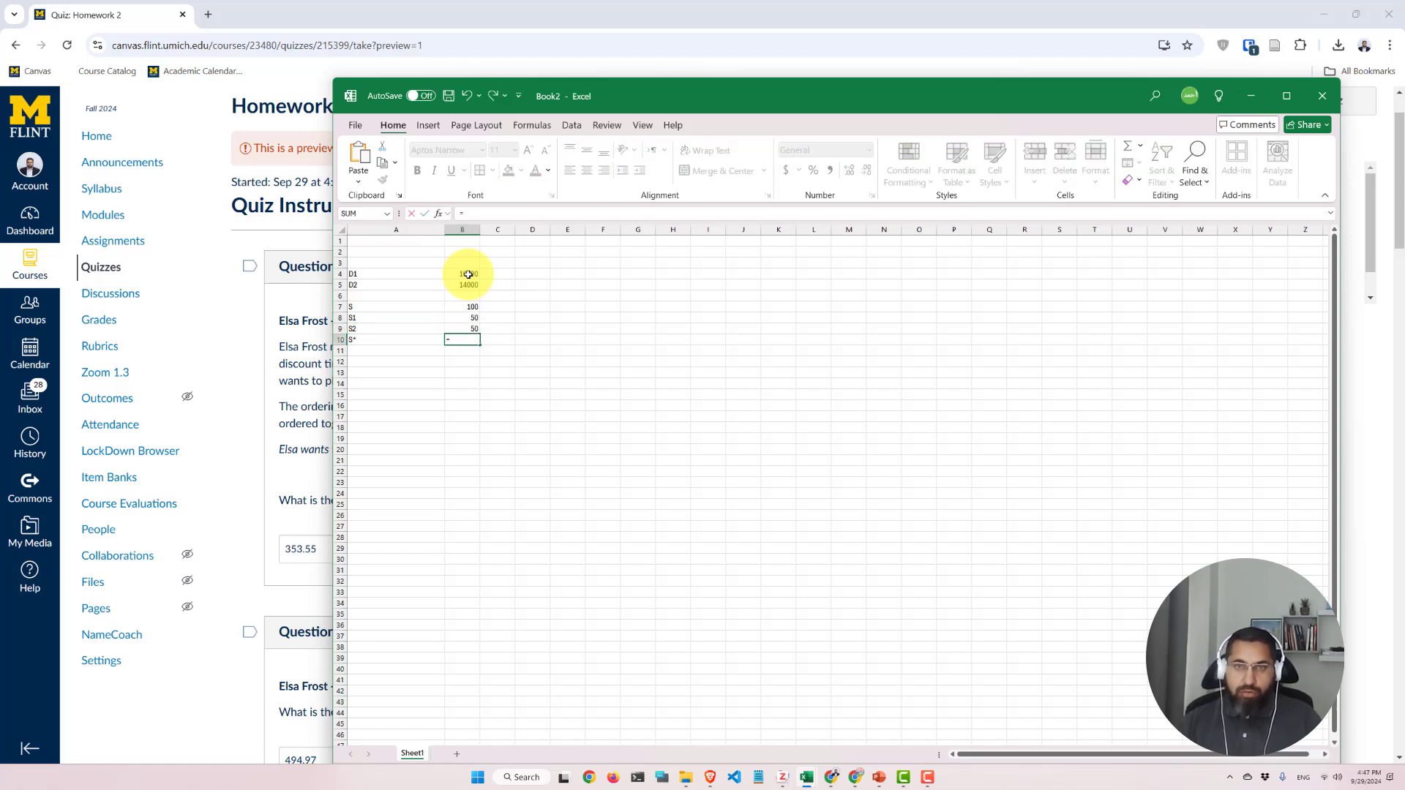
key(Up)
key(Up)
key(Up)
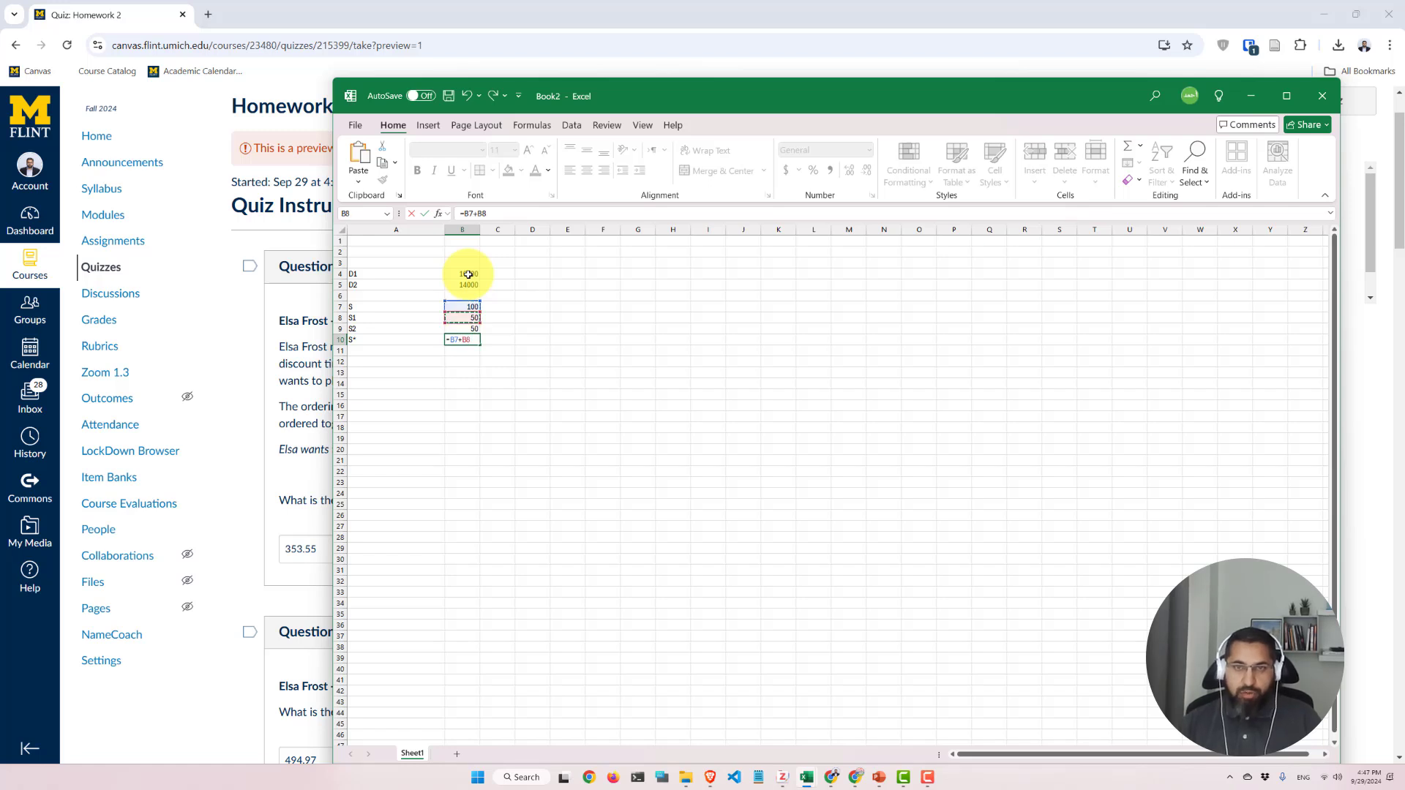
key(Return)
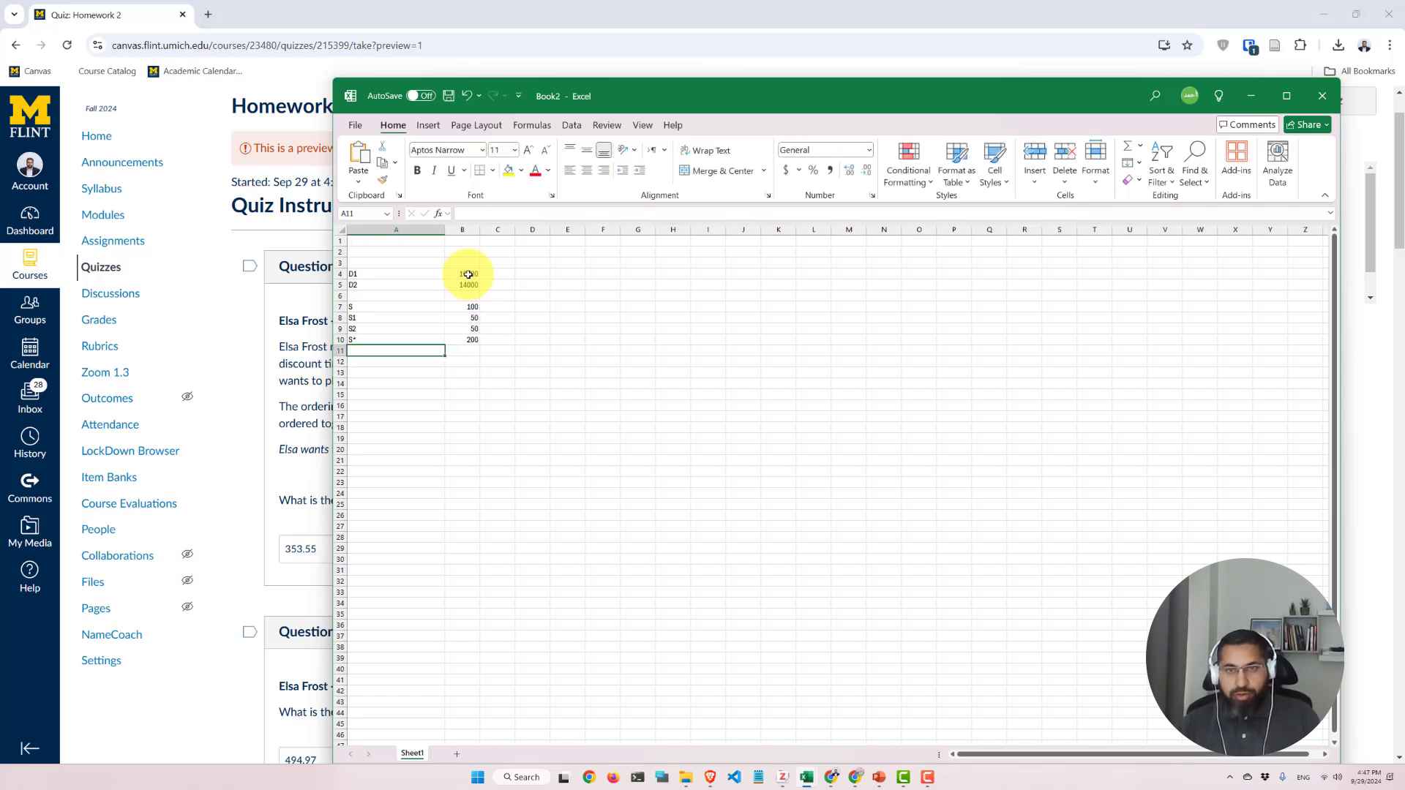
Enter the holding cost rate h as 20% in A12:B12, leaving row 11 blank
key(Down)
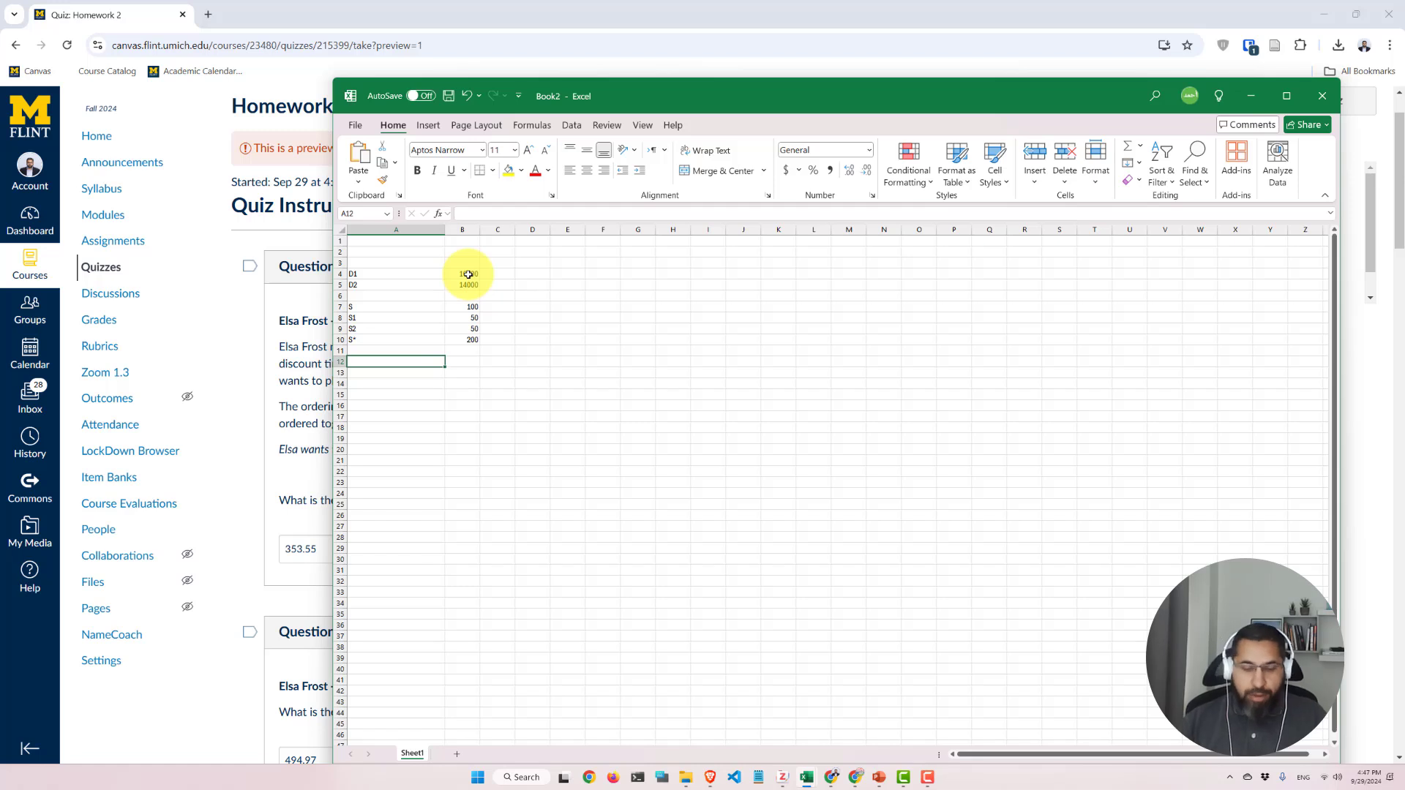
text(h)
key(Tab)
text(20)
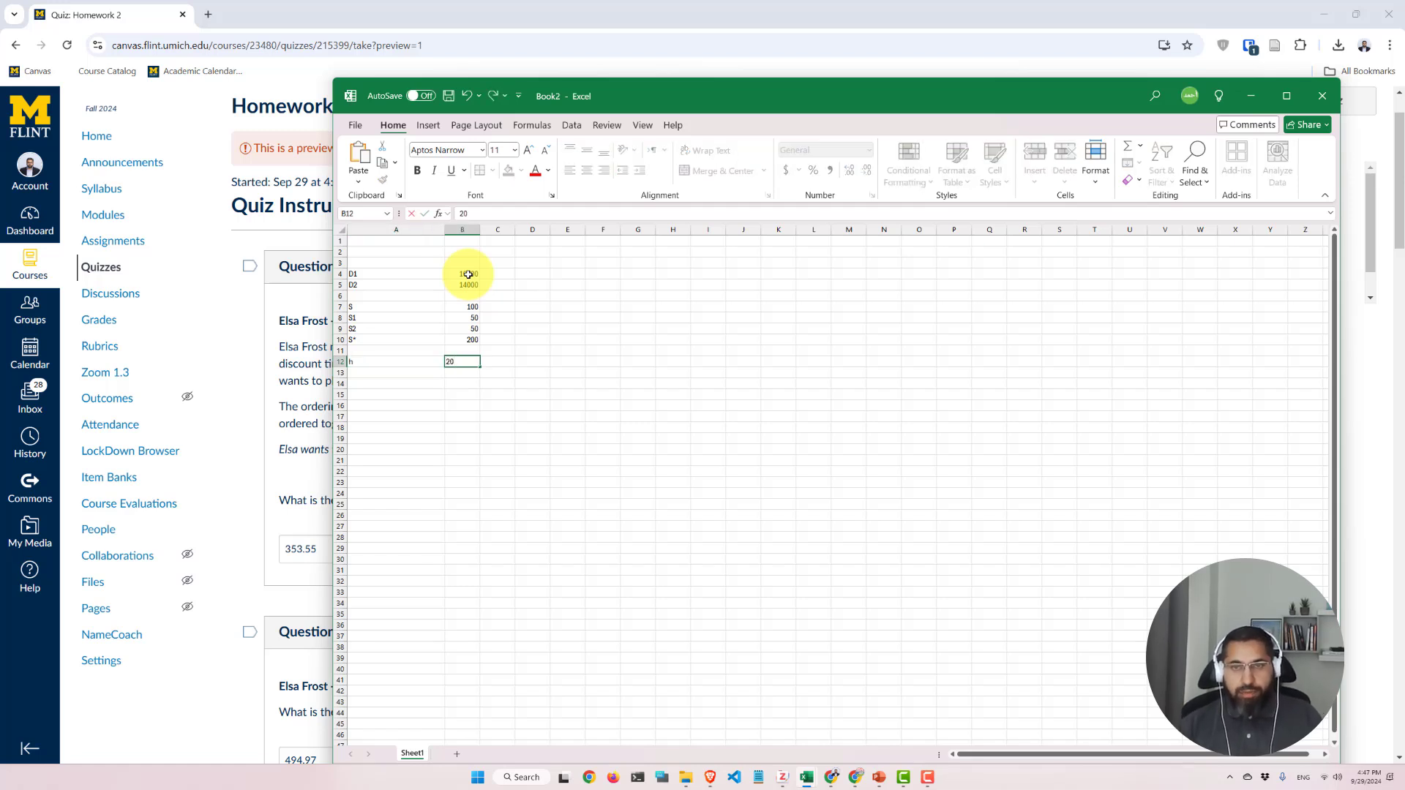
text(%)
key(Return)
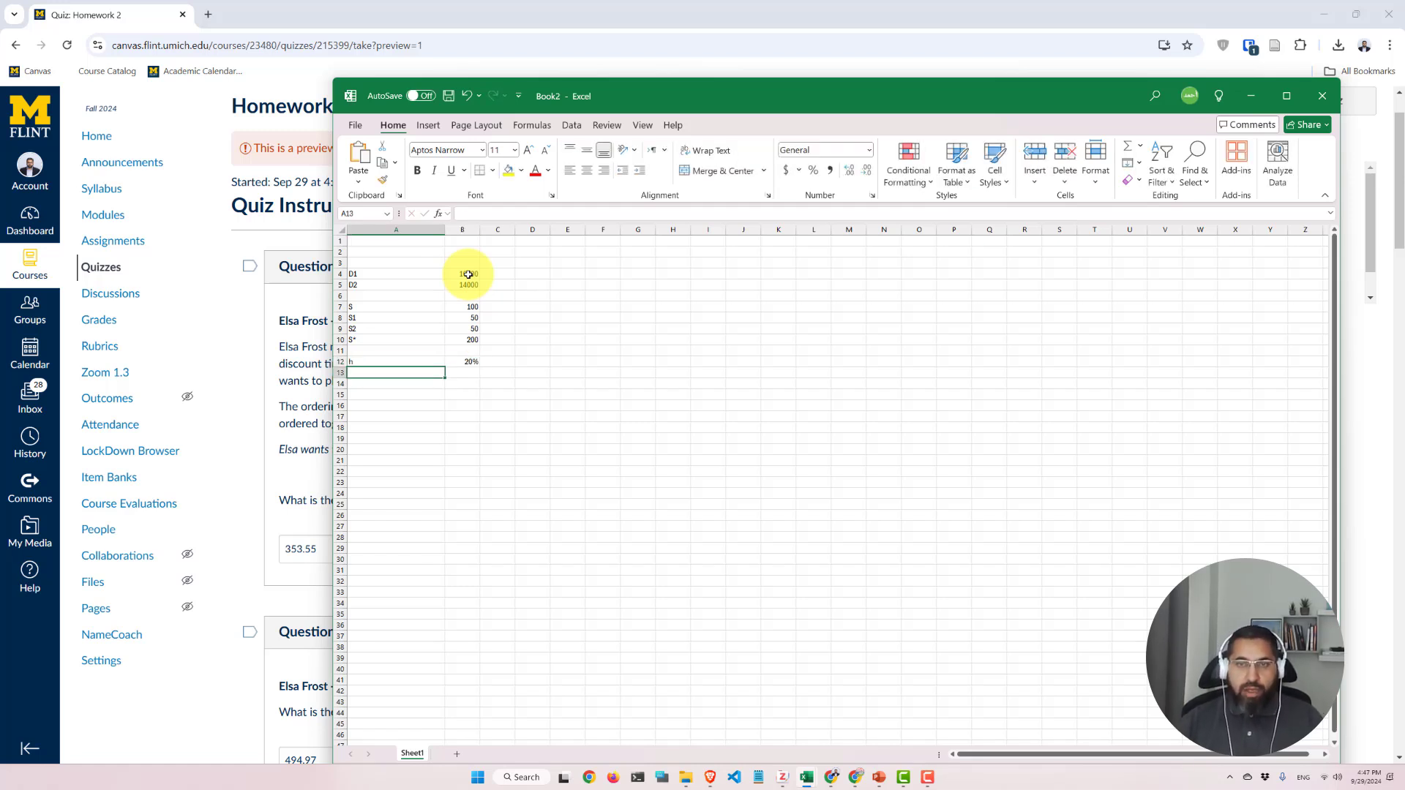
Try to re-enter the holding rate in B12 as a decimal
key(Up)
key(Right)
text(0)
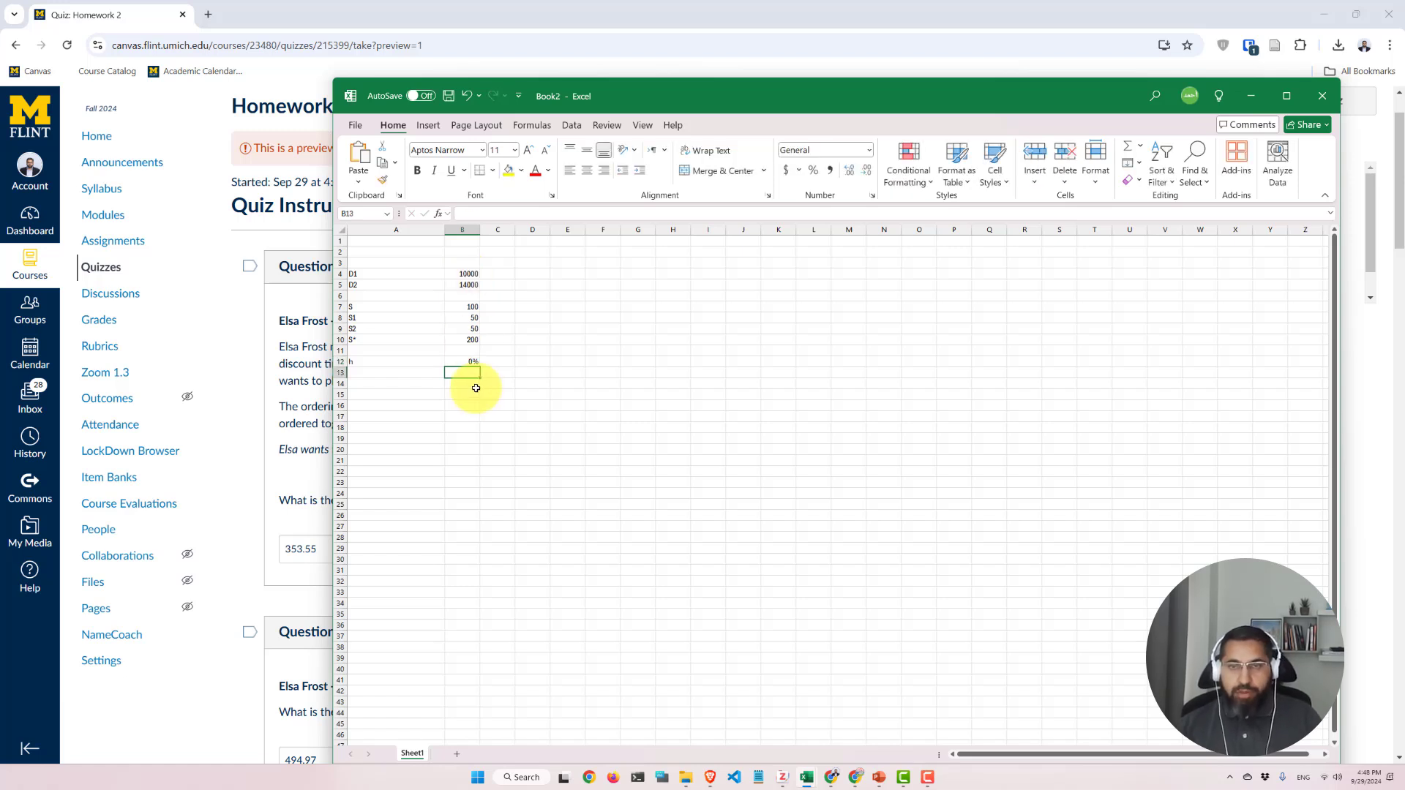
Copy the General number format from an empty cell onto B12 and set the holding rate to 0.2
click(463, 359)
click(505, 375)
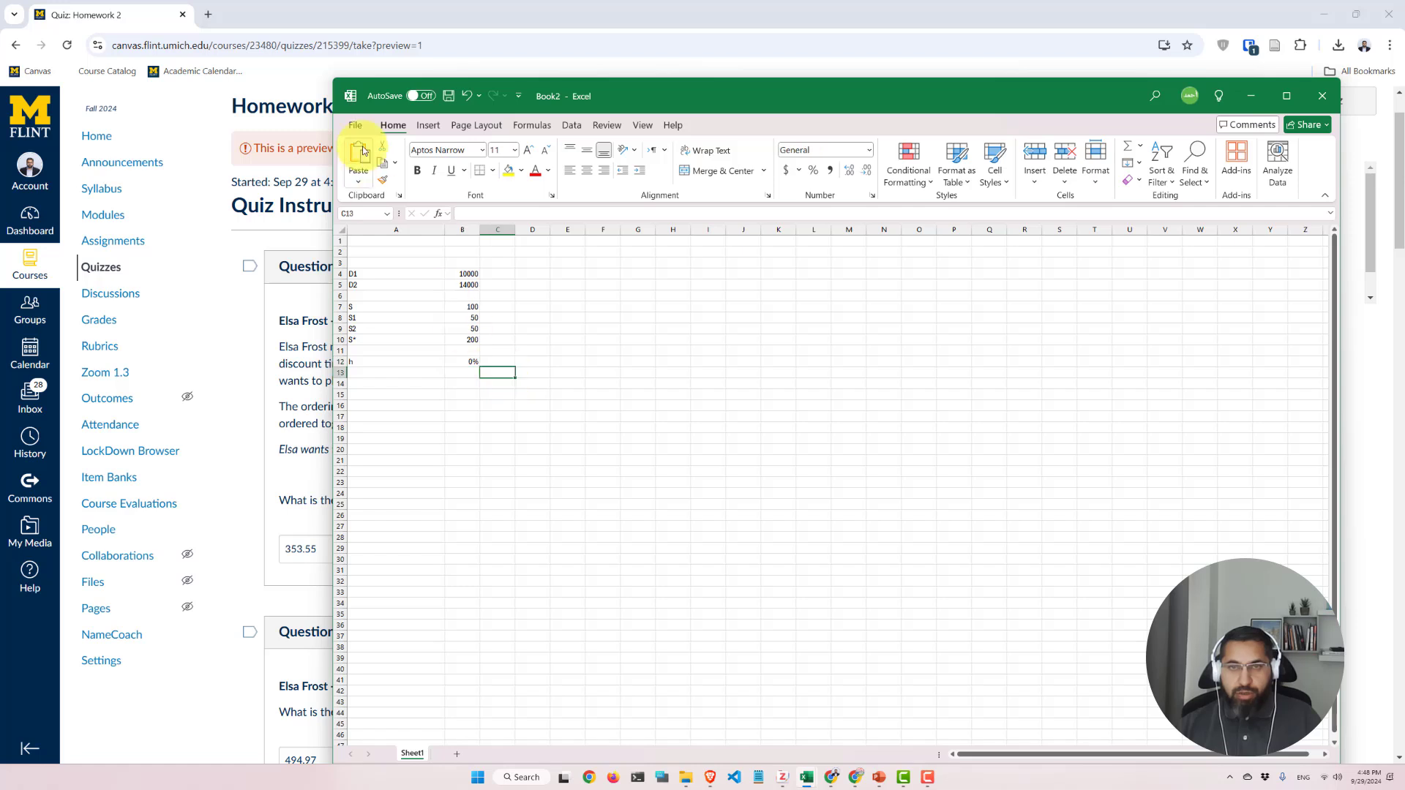
click(382, 179)
click(469, 357)
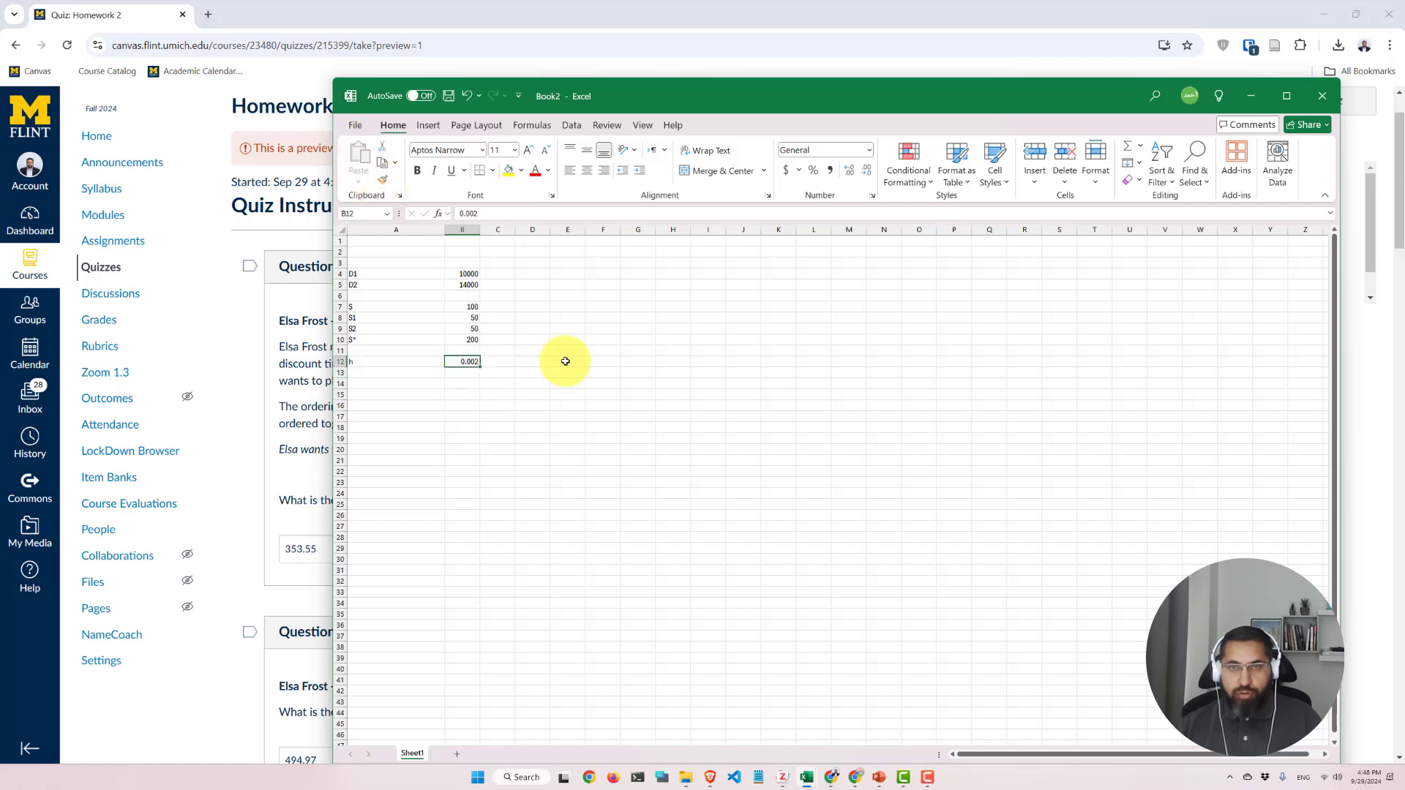
text(0.2)
key(Return)
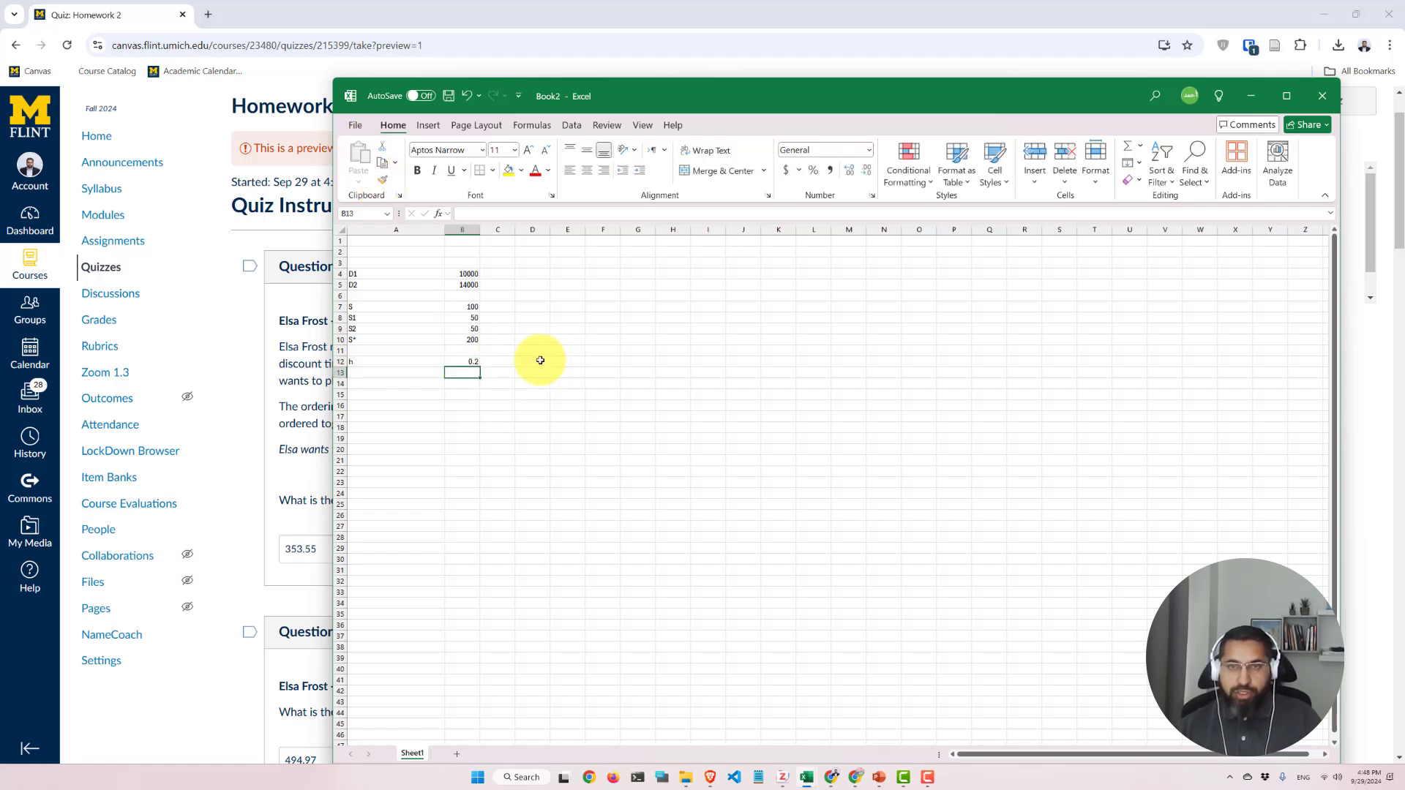
Format the holding rate in B12 as a percentage
click(469, 363)
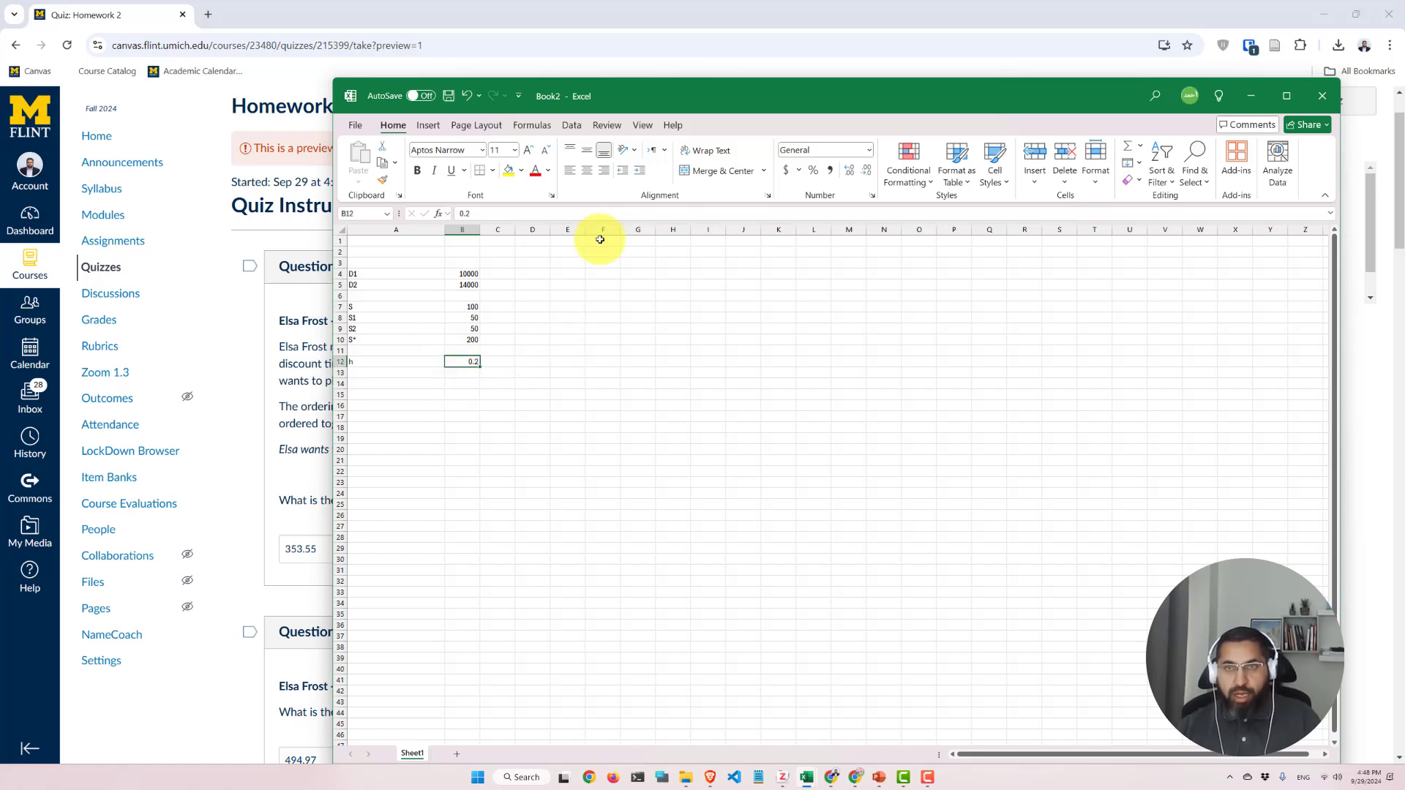
click(815, 173)
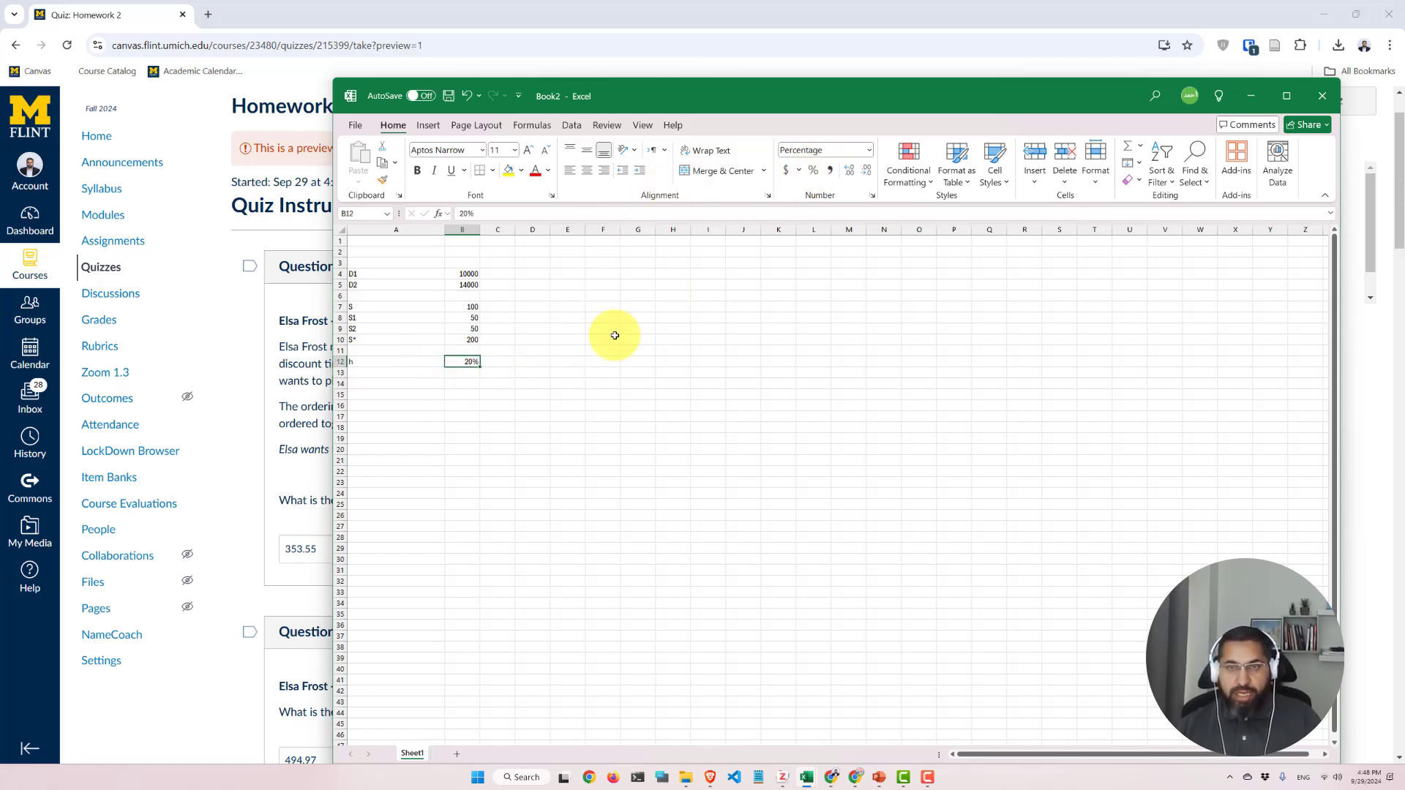
key(Return)
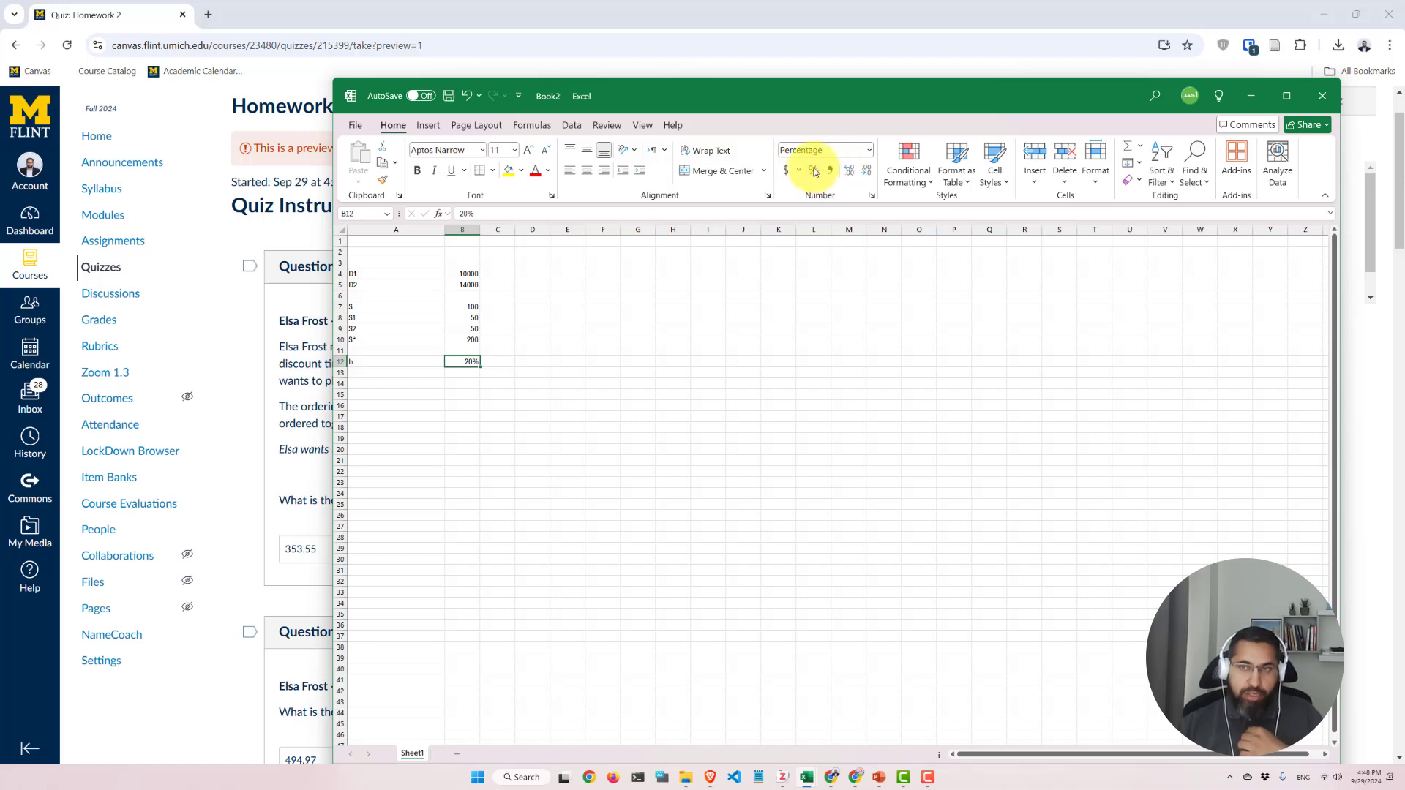
click(389, 363)
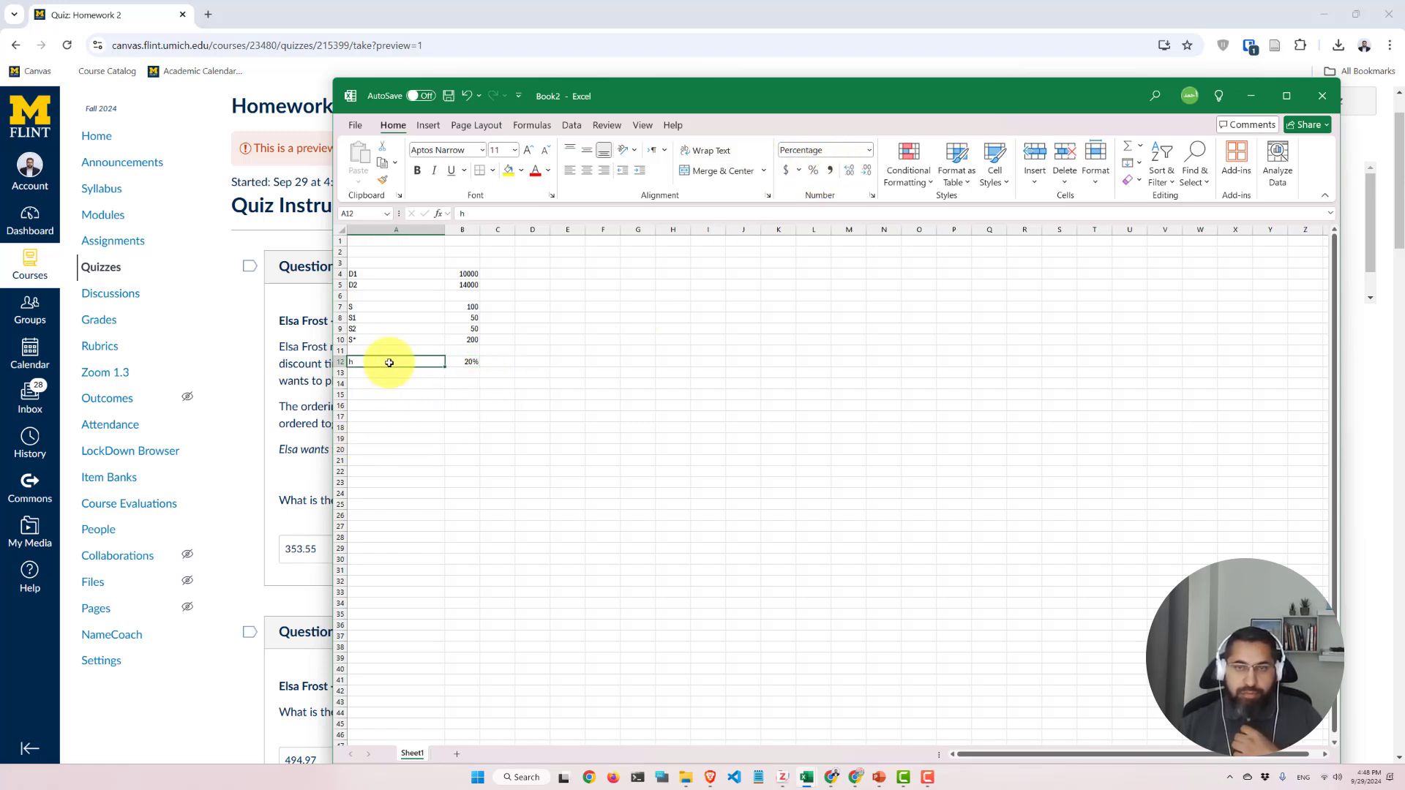
click(474, 363)
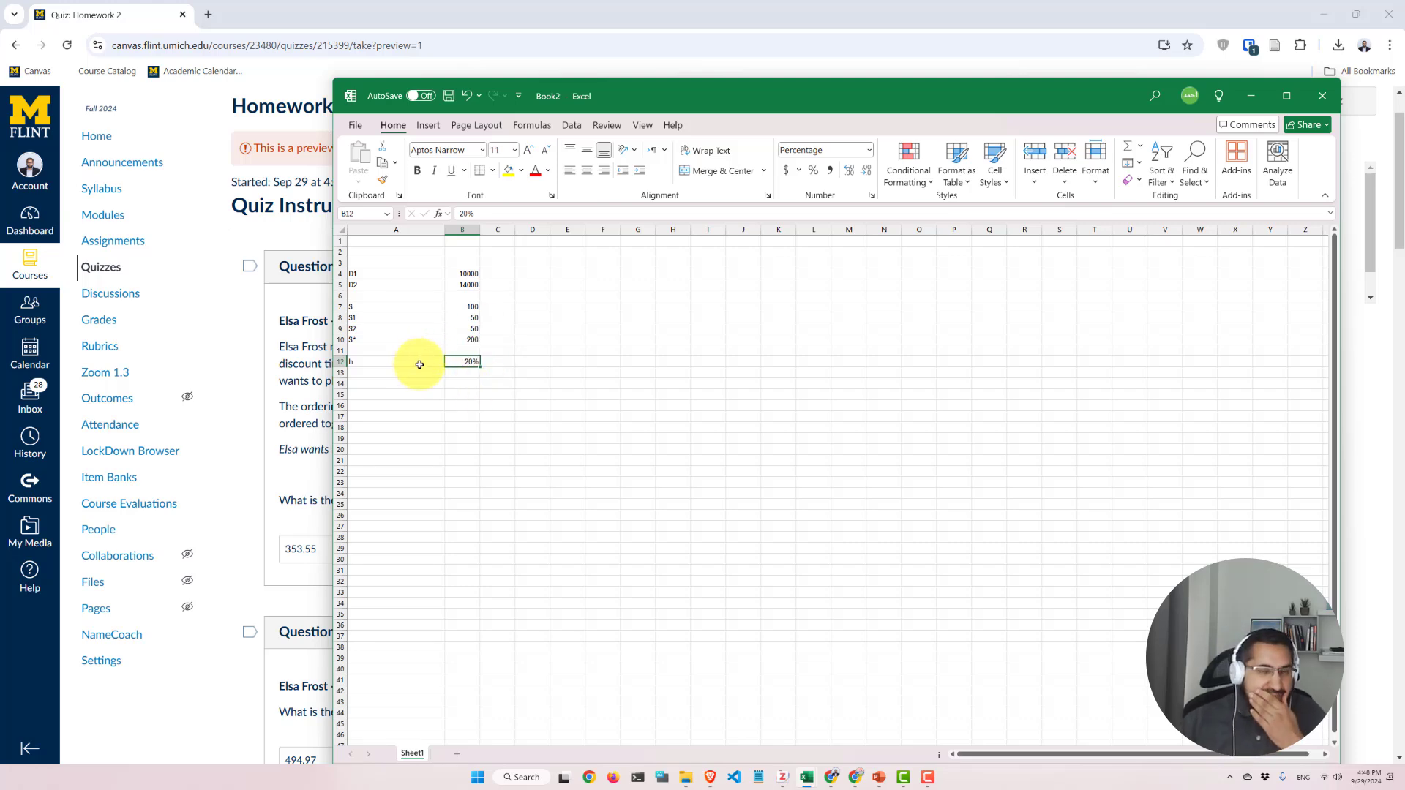
Switch to the Homework 2 quiz in Chrome to read the tires' acquisition costs and return to Book2 in Excel
click(281, 363)
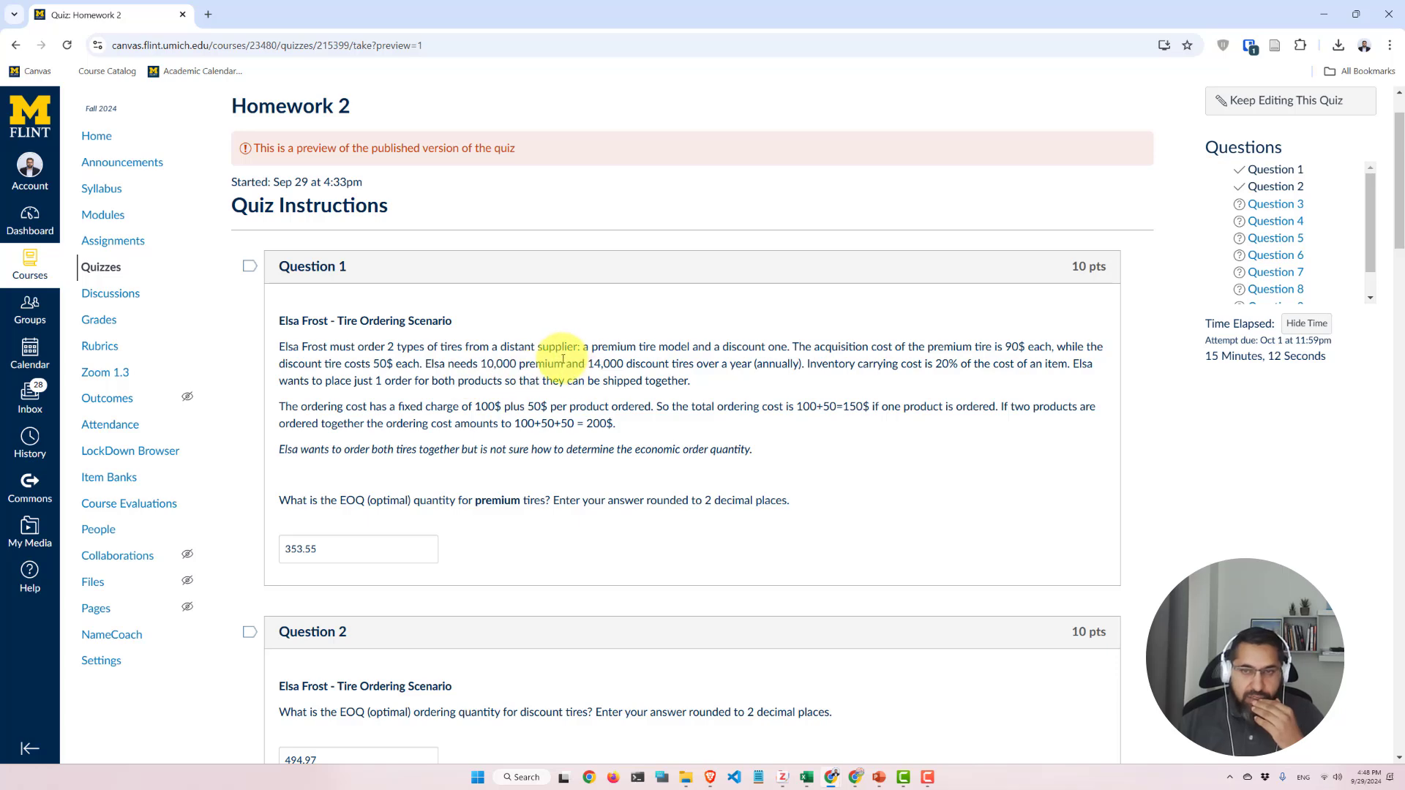
drag(488, 364, 515, 364)
click(680, 364)
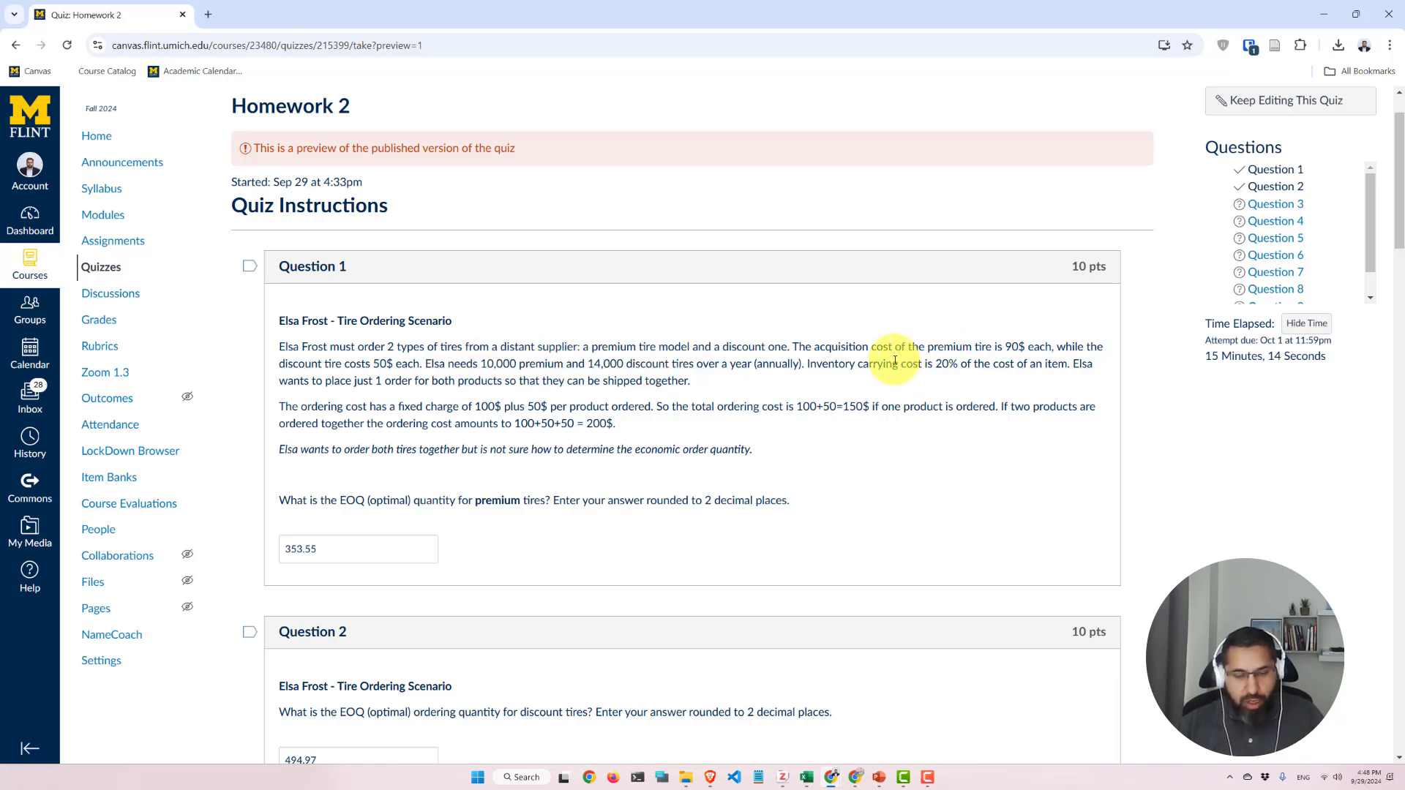
key(alt+Tab)
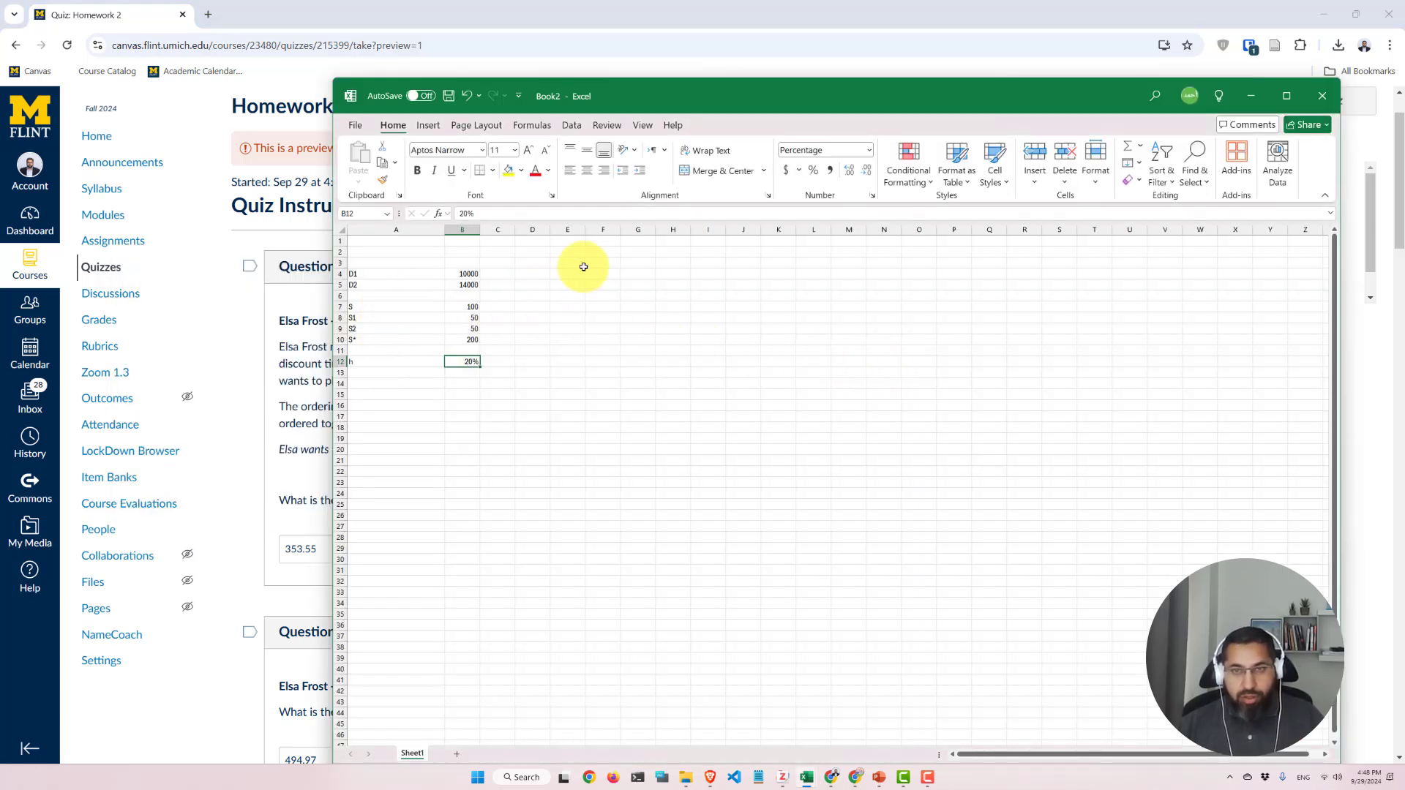
Label D4 Cost and enter the unit costs in E4:F5 as C1 90 and C2 50
click(542, 272)
text(Cost)
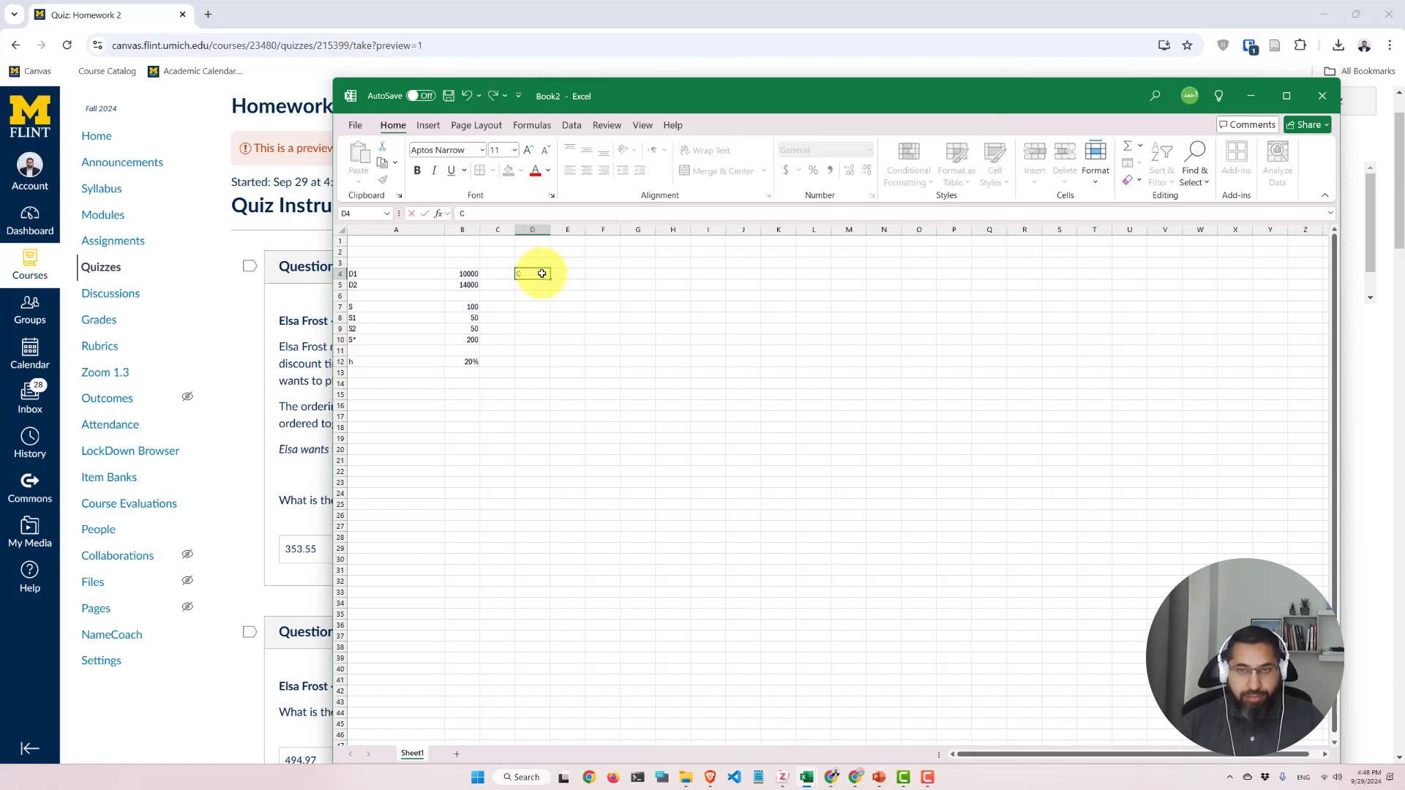
key(Tab)
text(C1)
key(Tab)
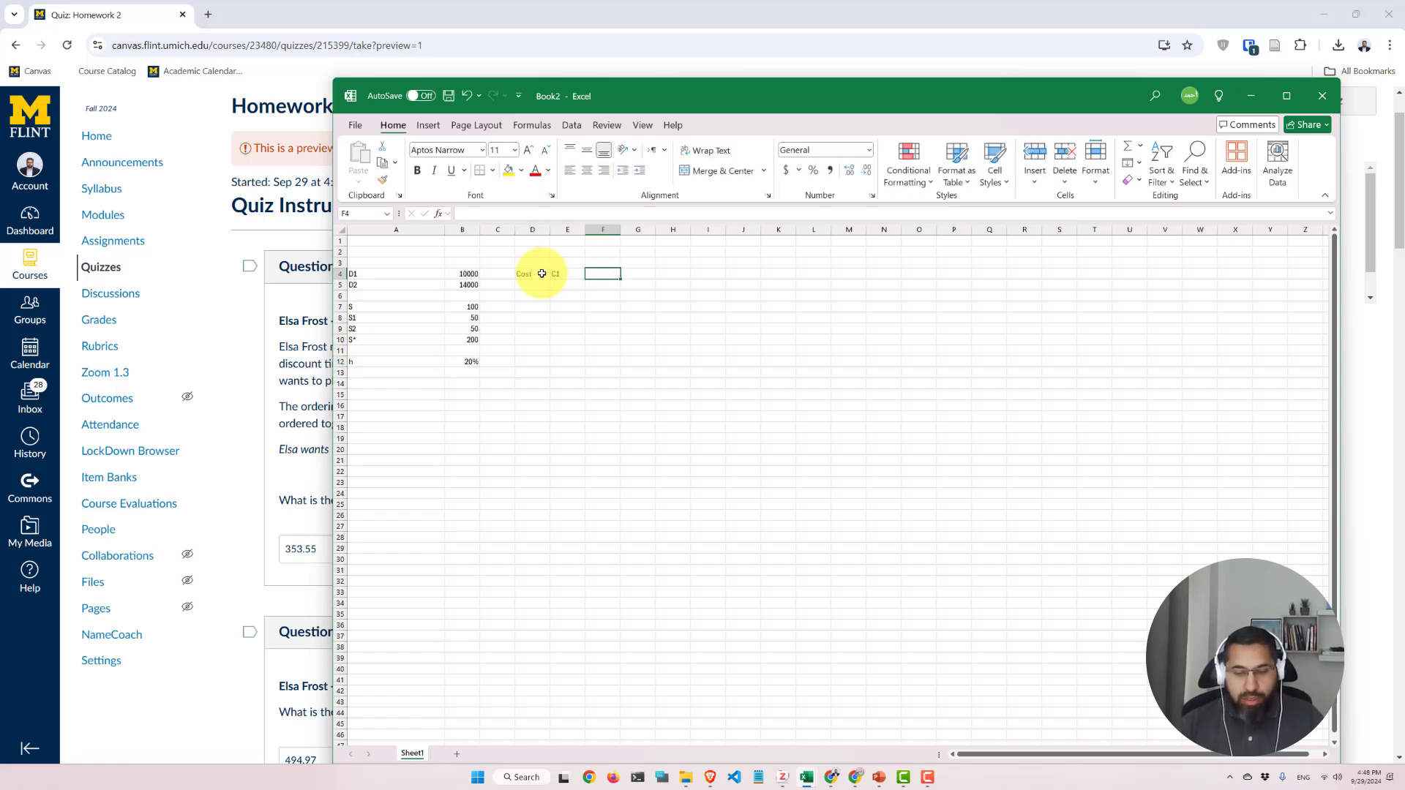
text(90)
key(Return)
key(Right)
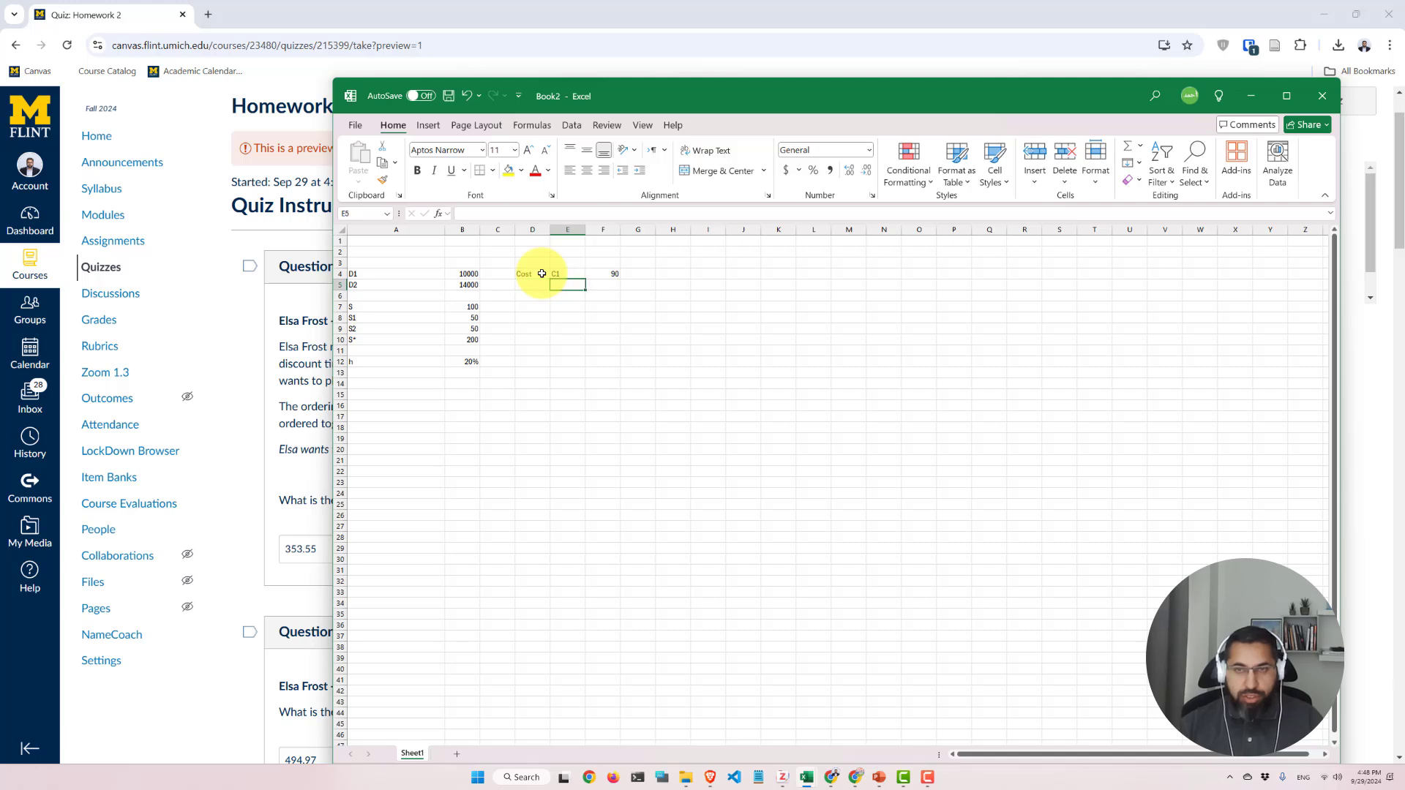
text(C2)
key(Tab)
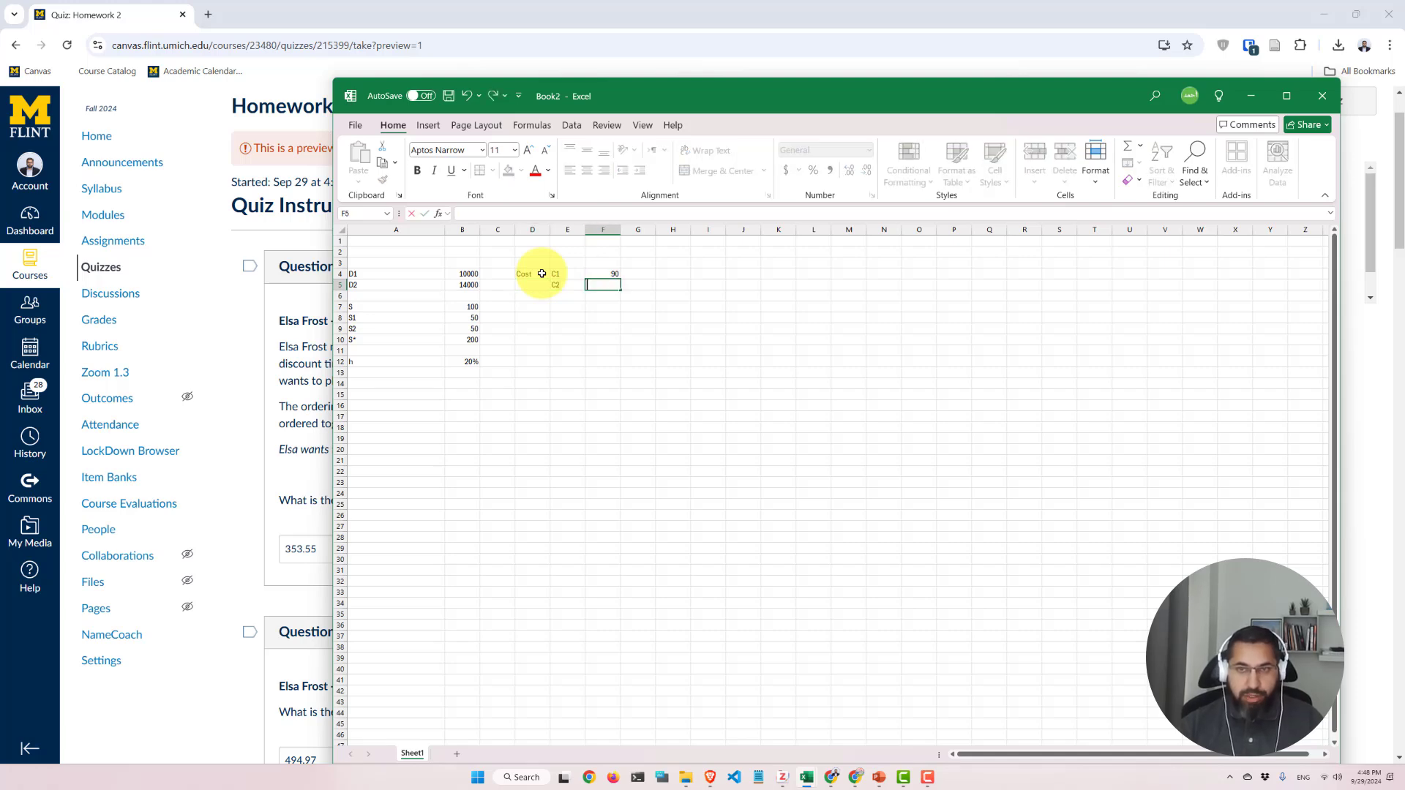
key(Return)
Switch to the quiz in Chrome to recheck the tire scenario's figures and return to the Excel workbook
key(alt+Tab)
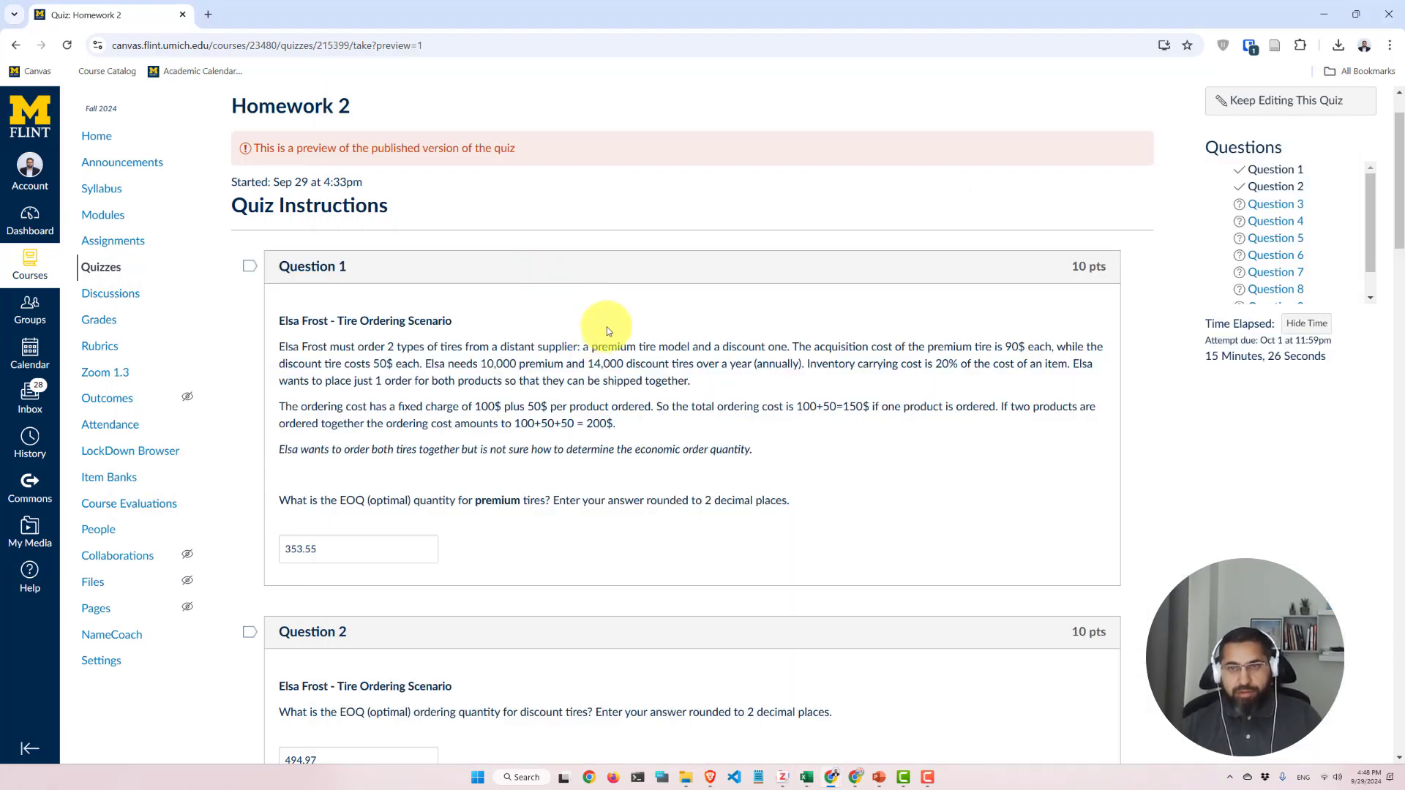
drag(550, 406, 585, 406)
key(alt+Tab)
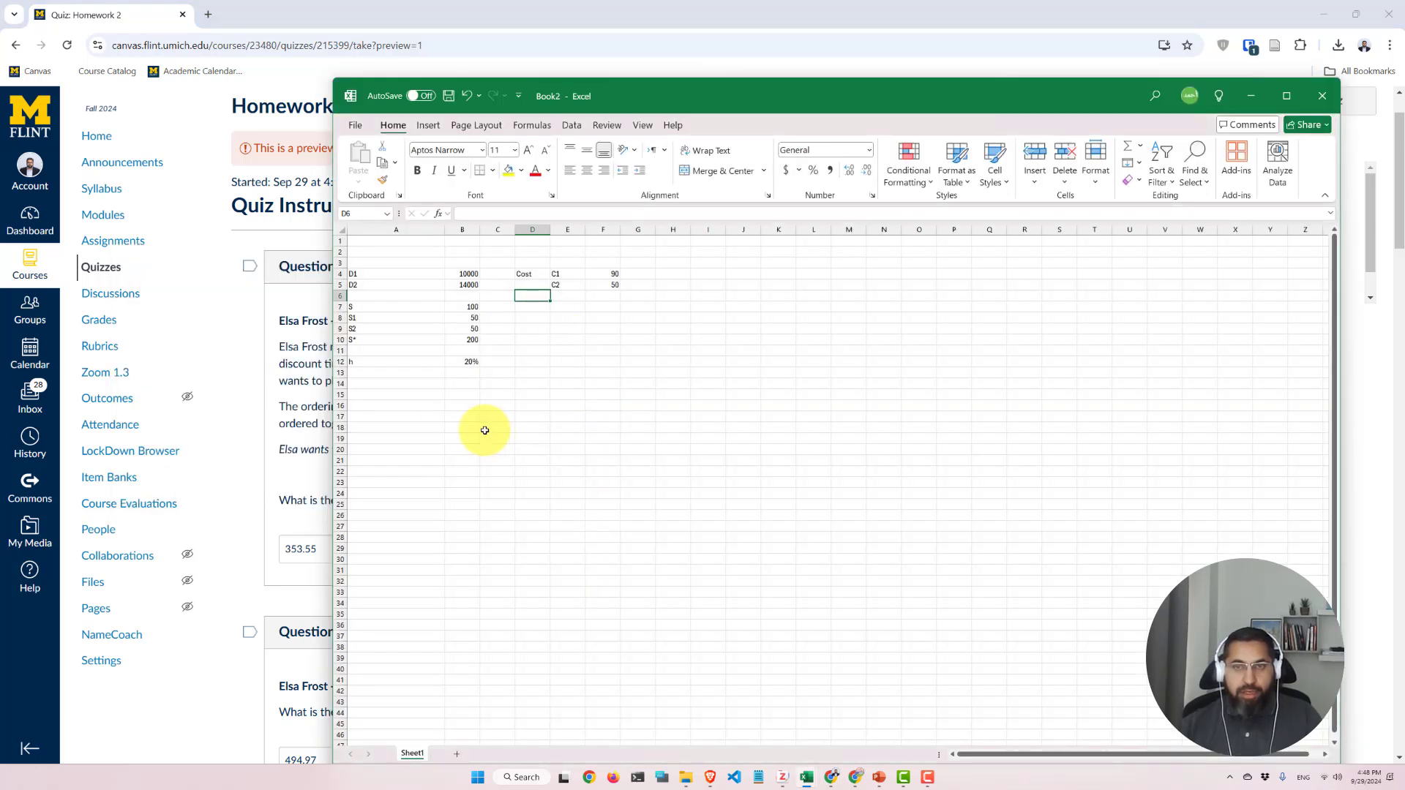
Label A16 n* and start B16's formula as =SQRT(B4*B12*F4+B5*B12*F5, following the ordering-frequency formula on the PowerPoint slide
click(422, 409)
text(n*)
key(Tab)
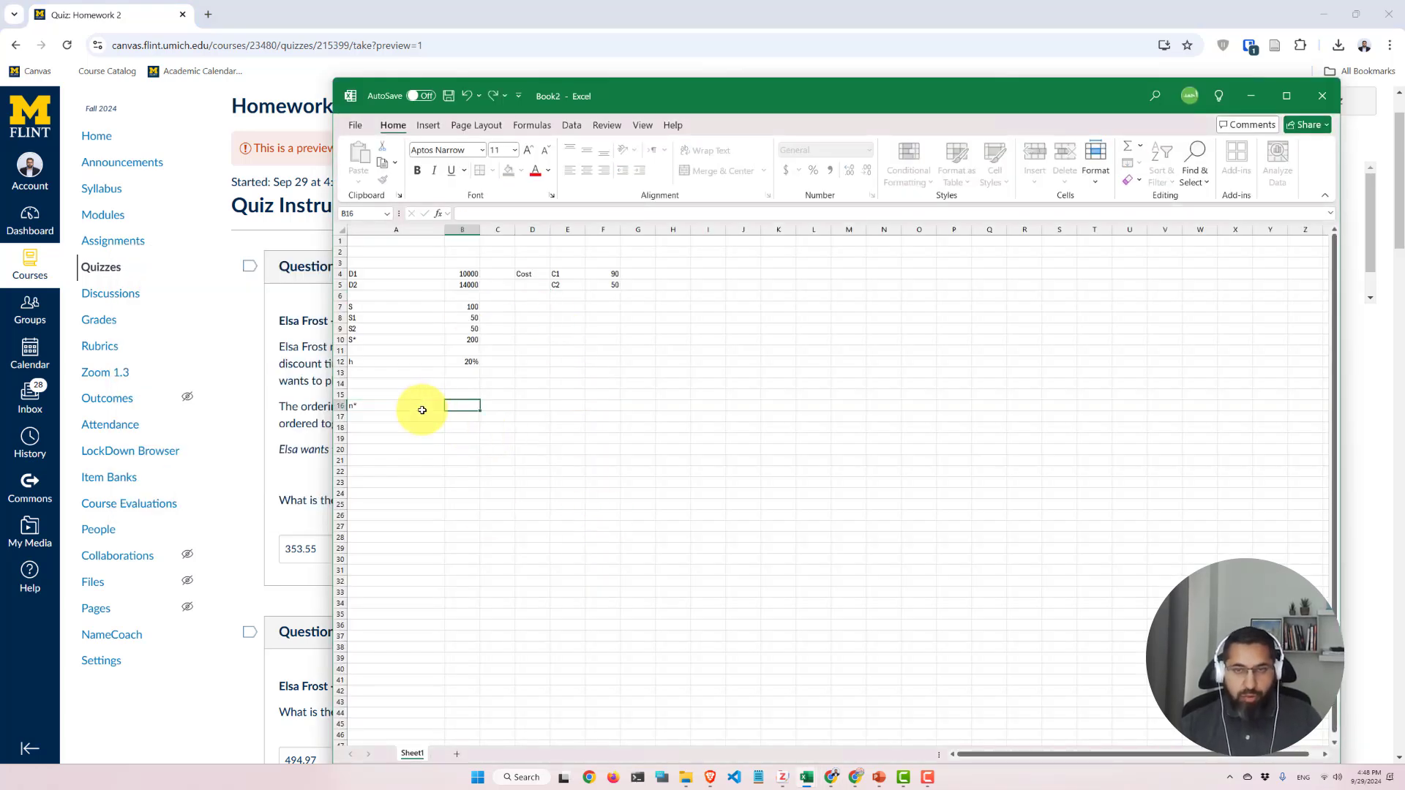
text(=sqrt()
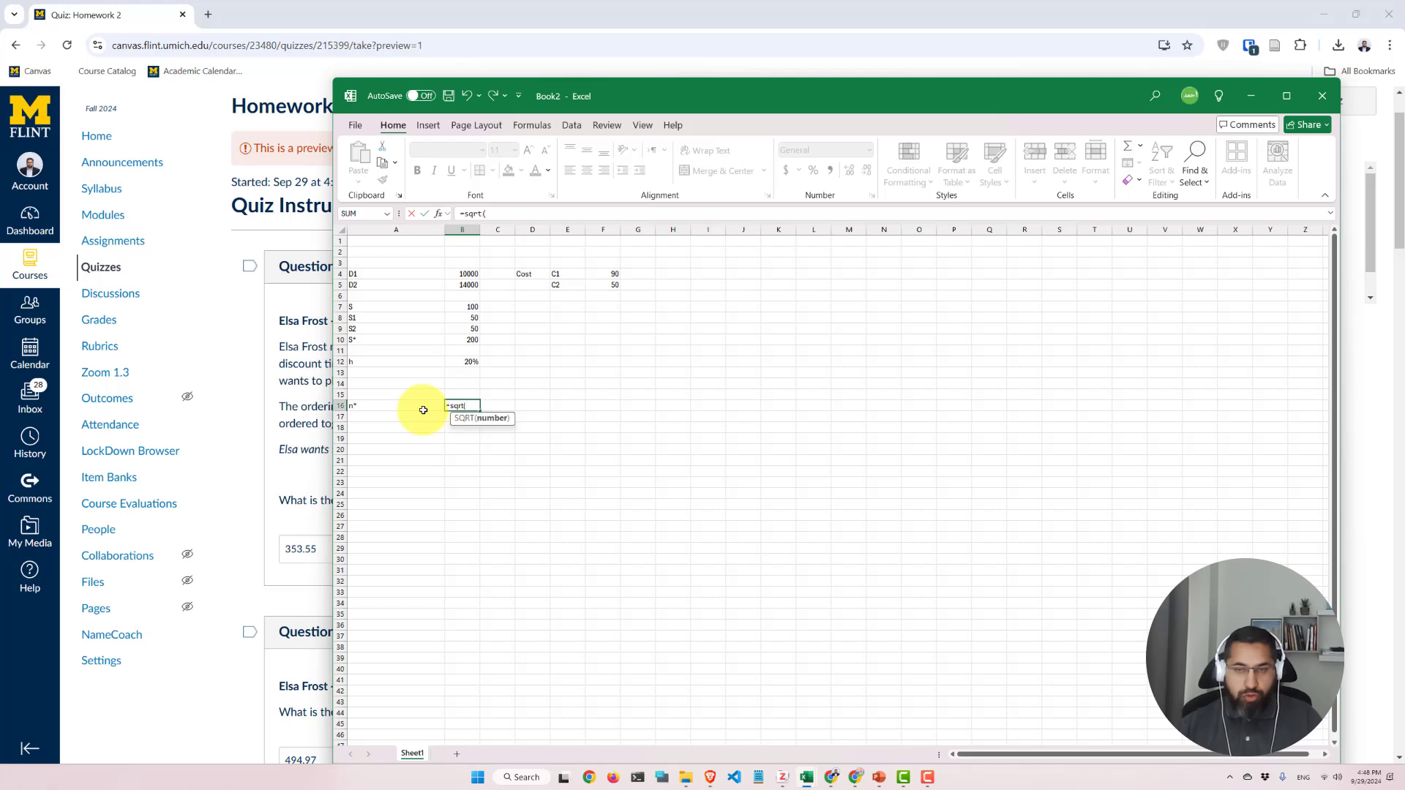
click(879, 778)
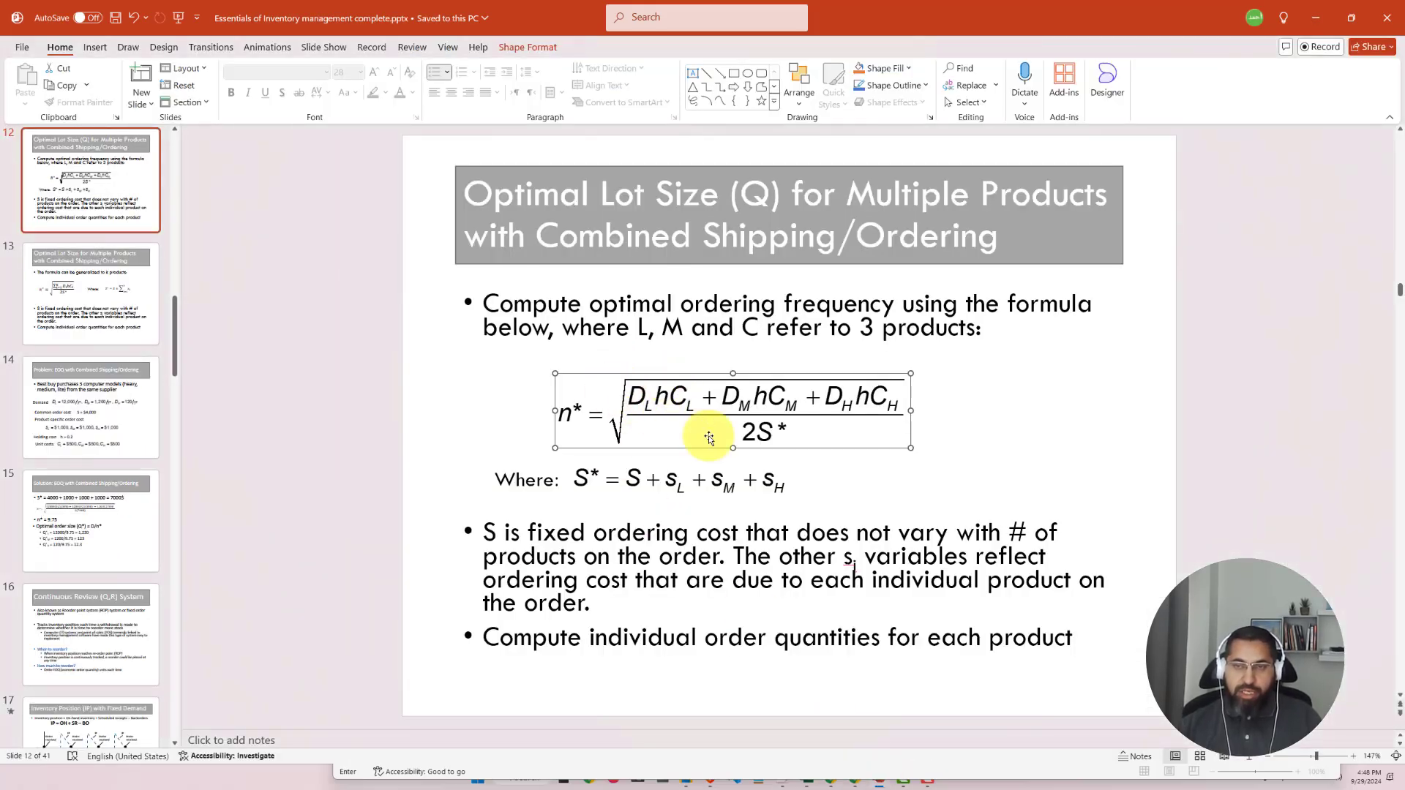
key(alt+Tab)
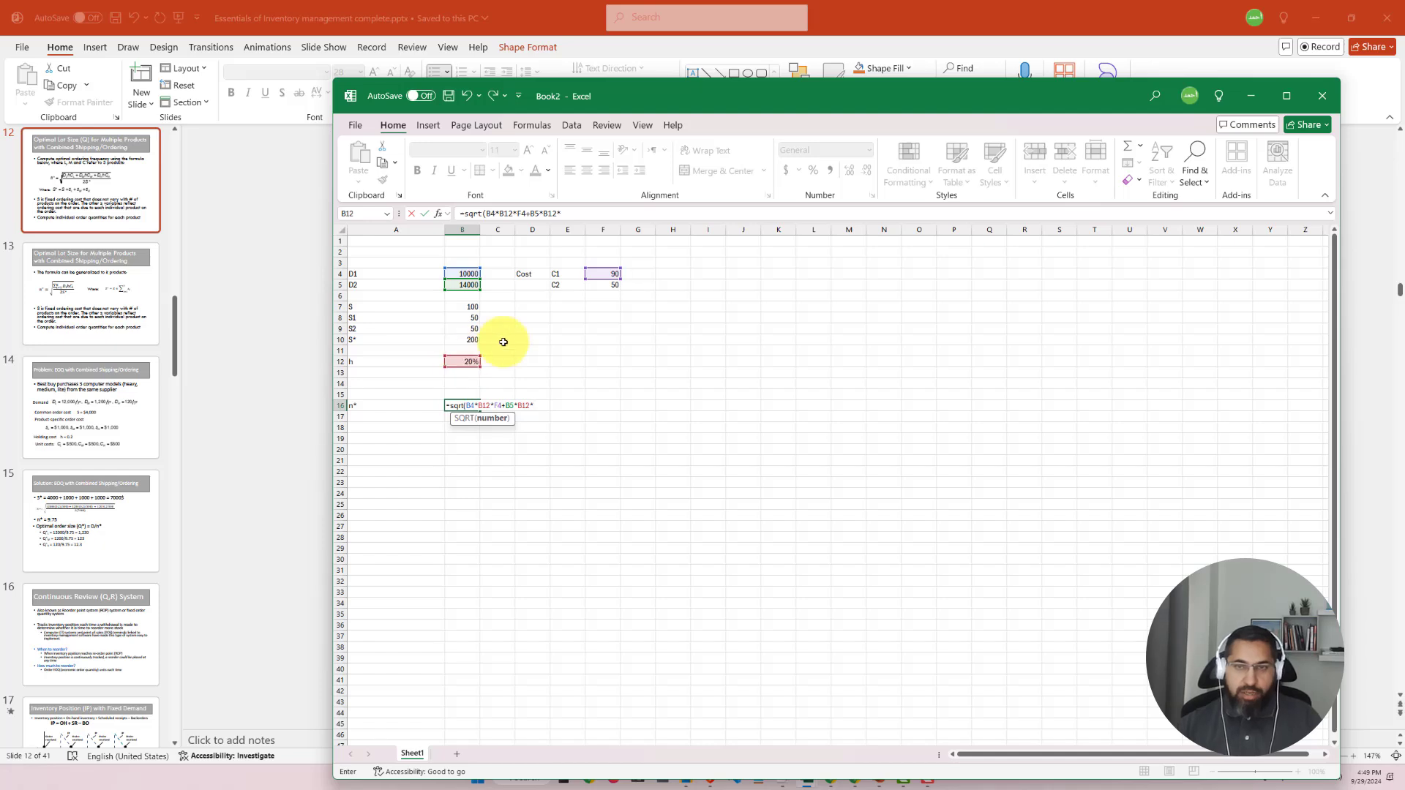
click(602, 285)
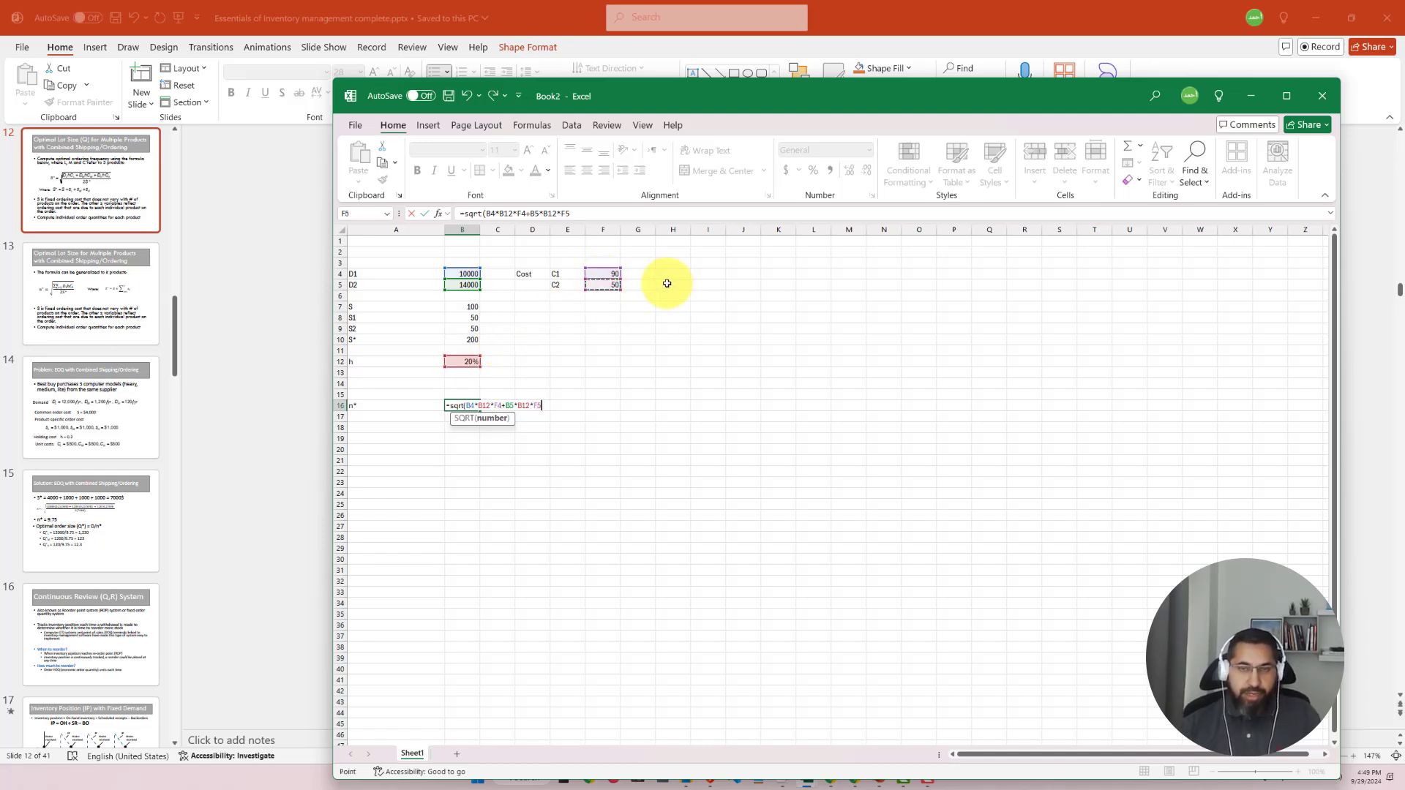
Recheck the denominator on the PowerPoint slide and complete B16 in Excel as =SQRT((B4*B12*F4+B5*B12*F5)/(2*B10))
key(alt+Tab)
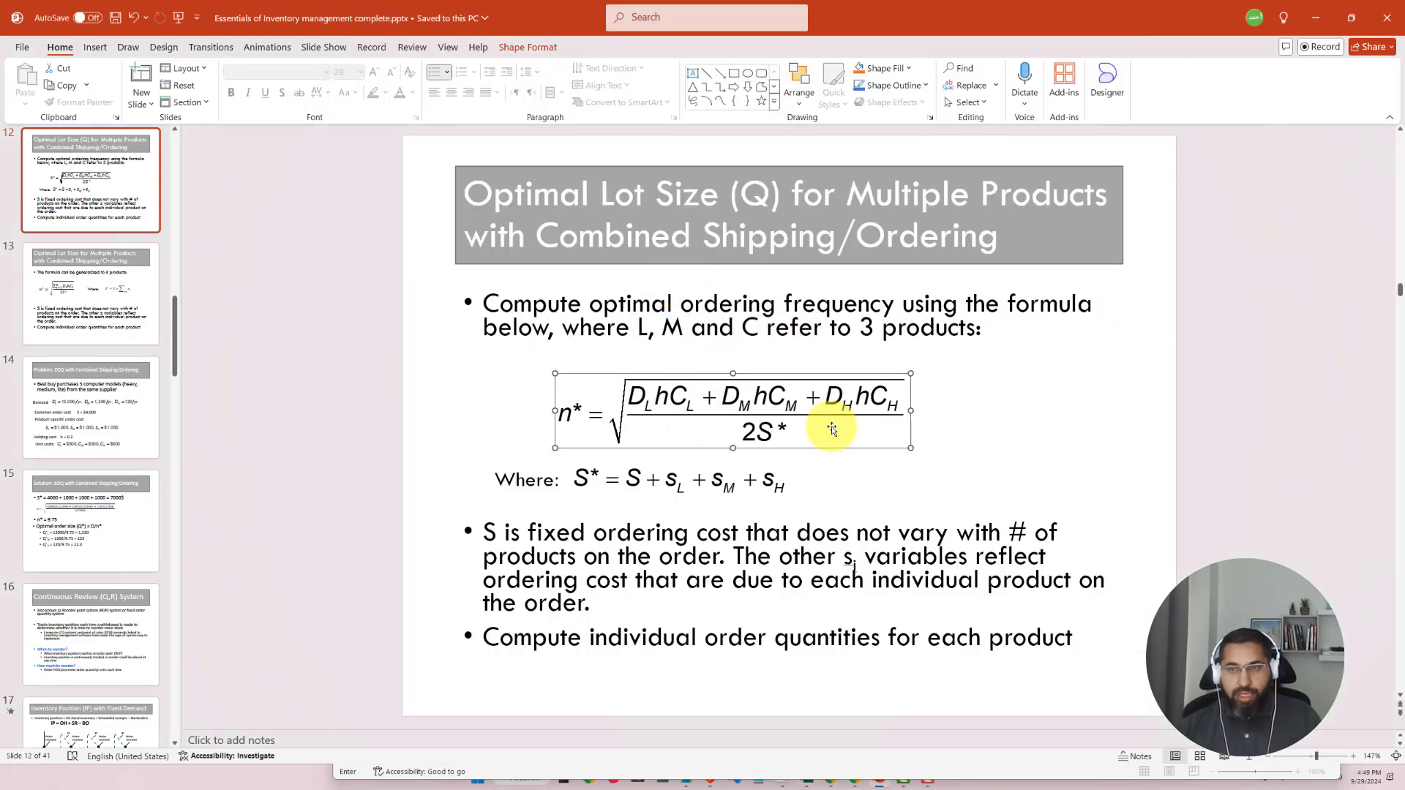
key(alt+Tab)
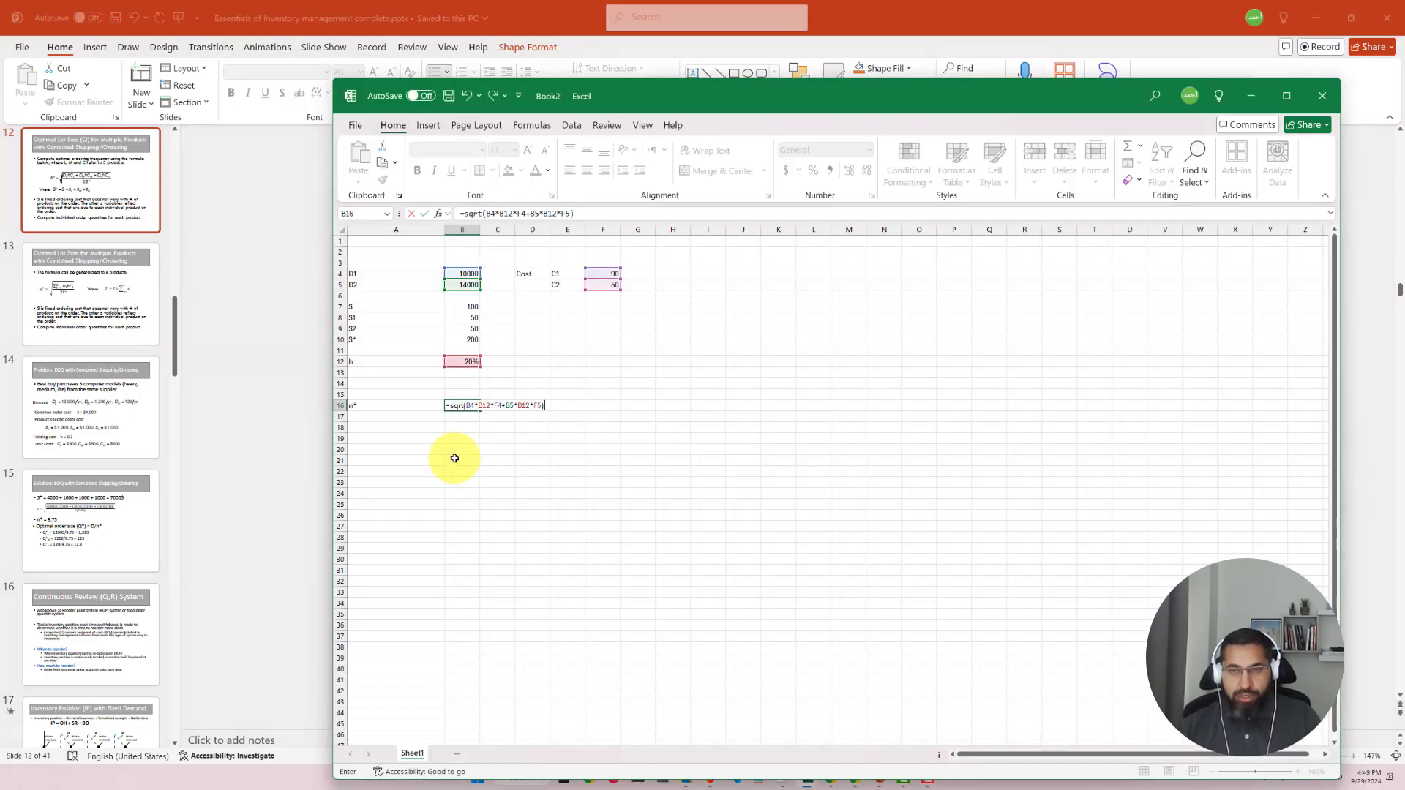
click(466, 407)
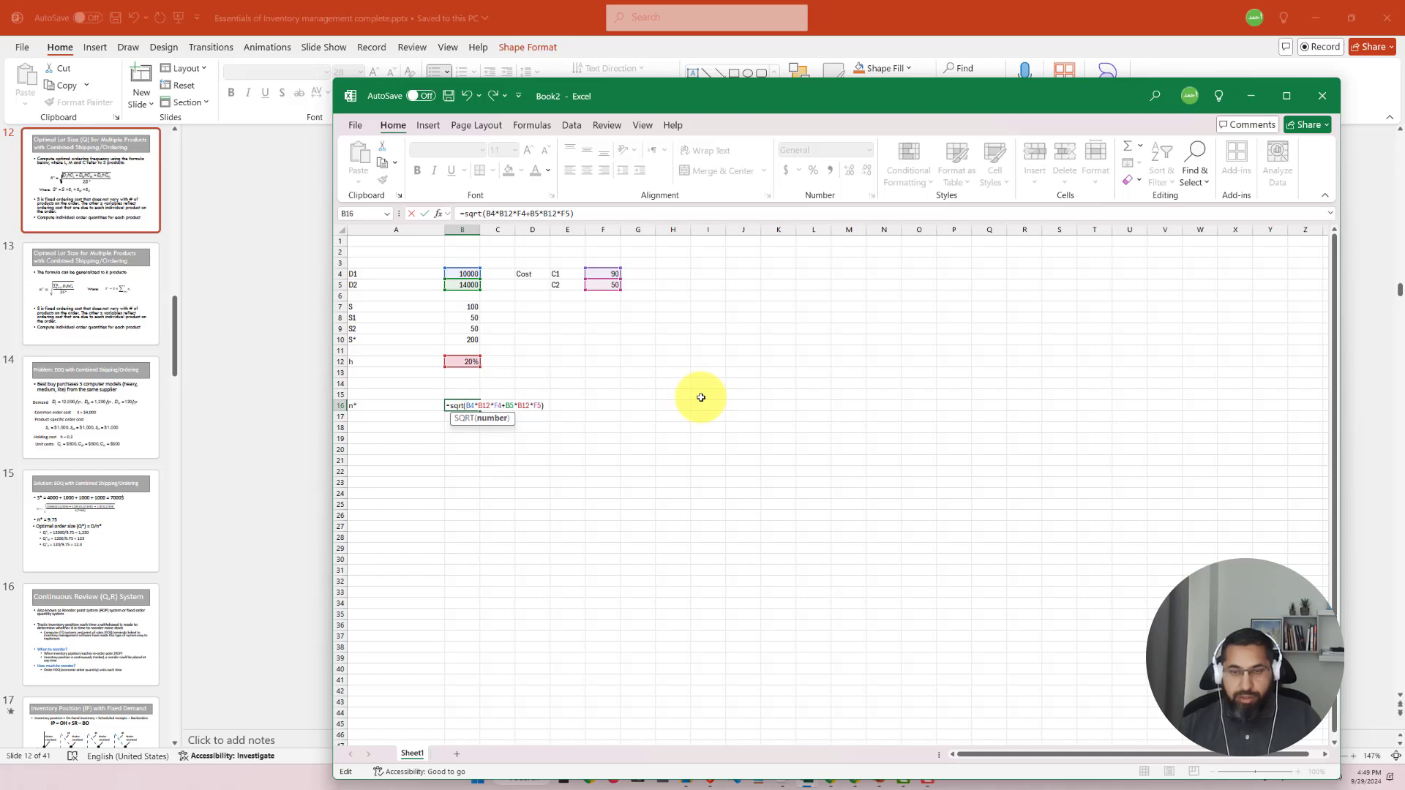
click(552, 402)
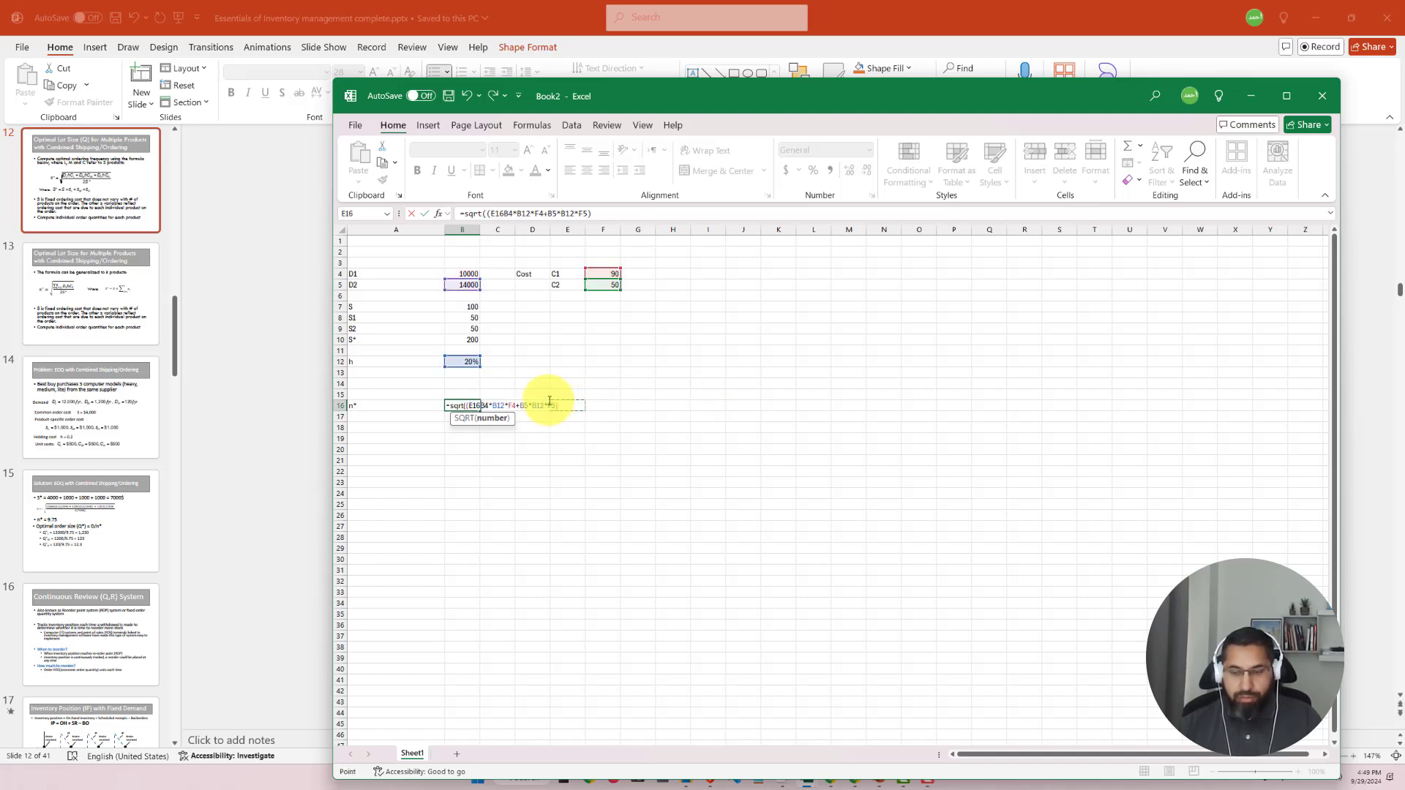
key(BackSpace)
key(BackSpace)
key(BackSpace)
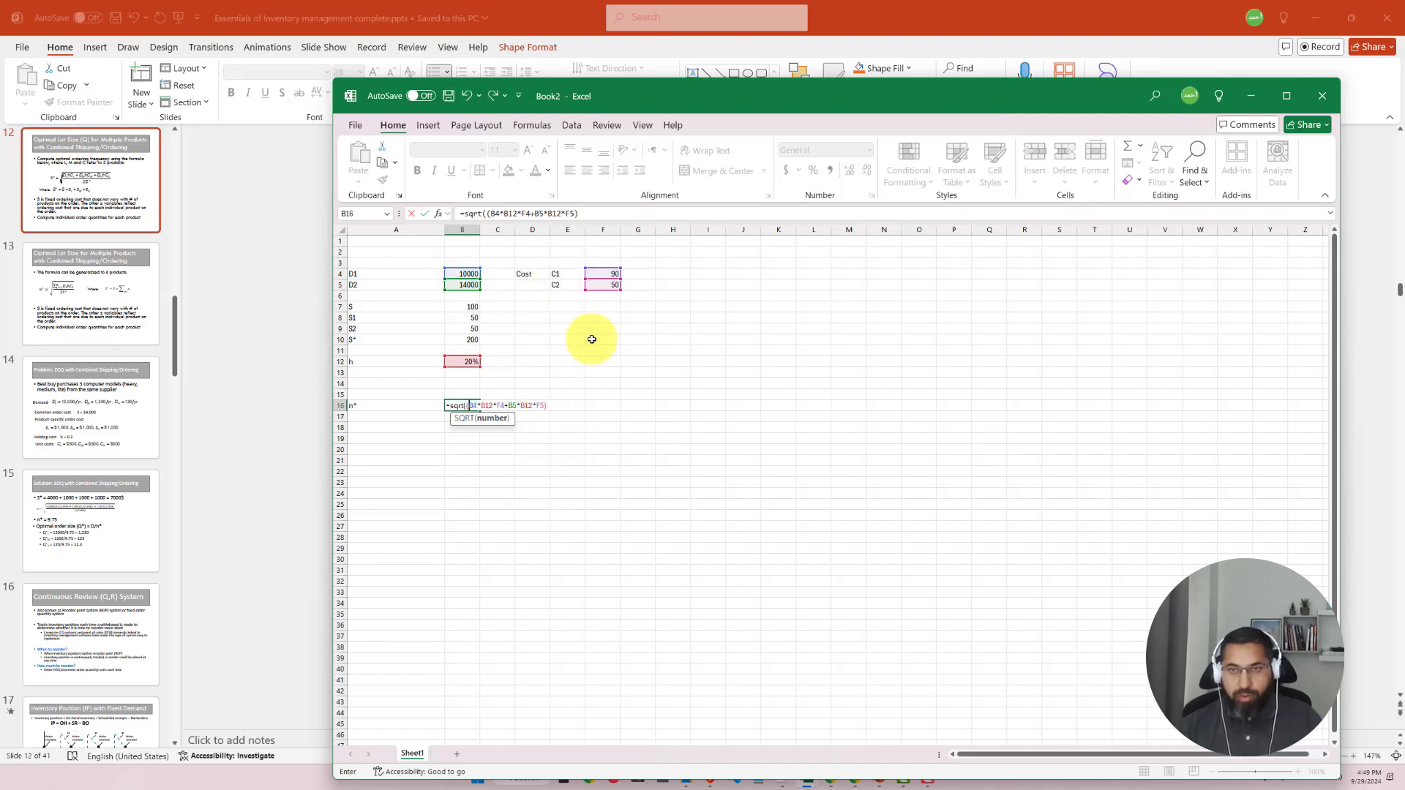
click(614, 211)
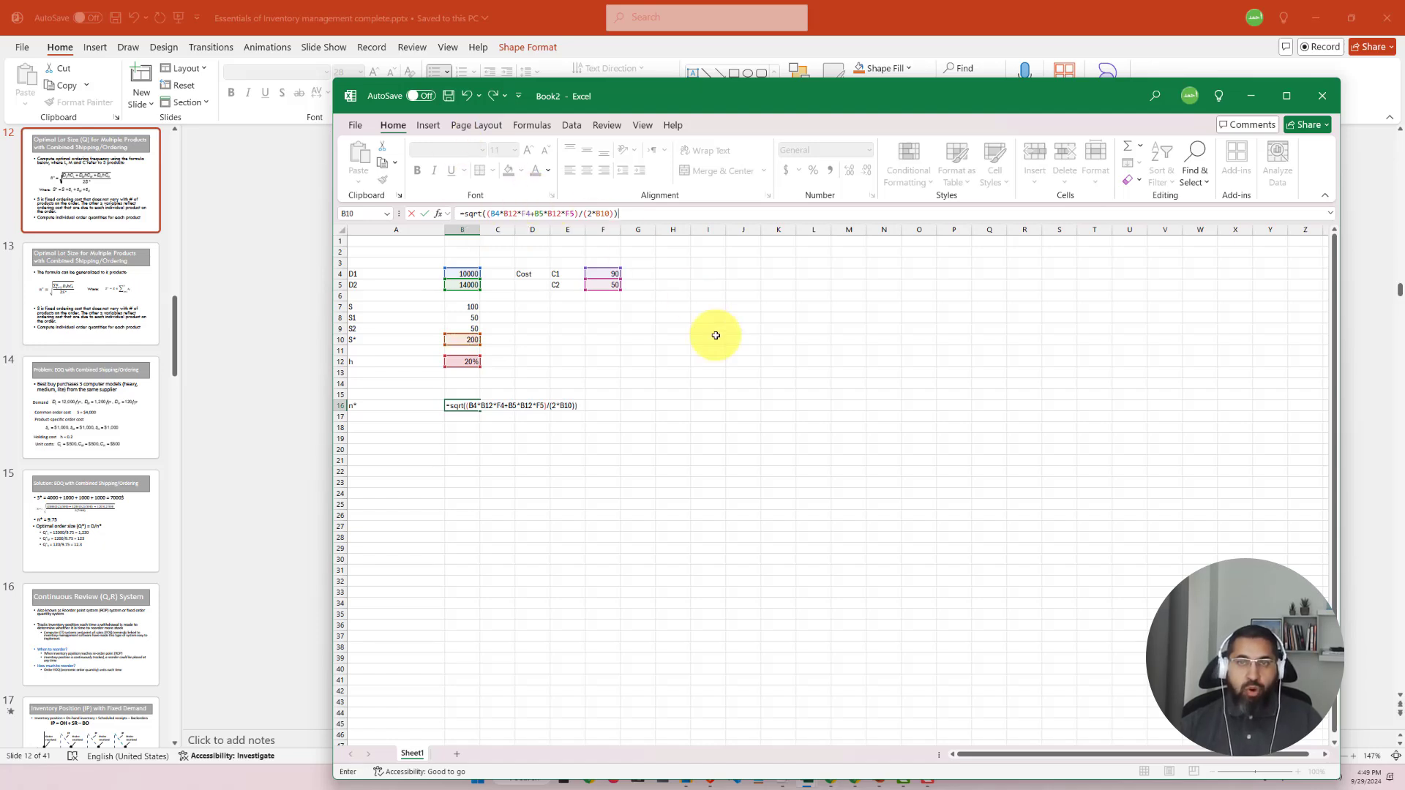
key(Return)
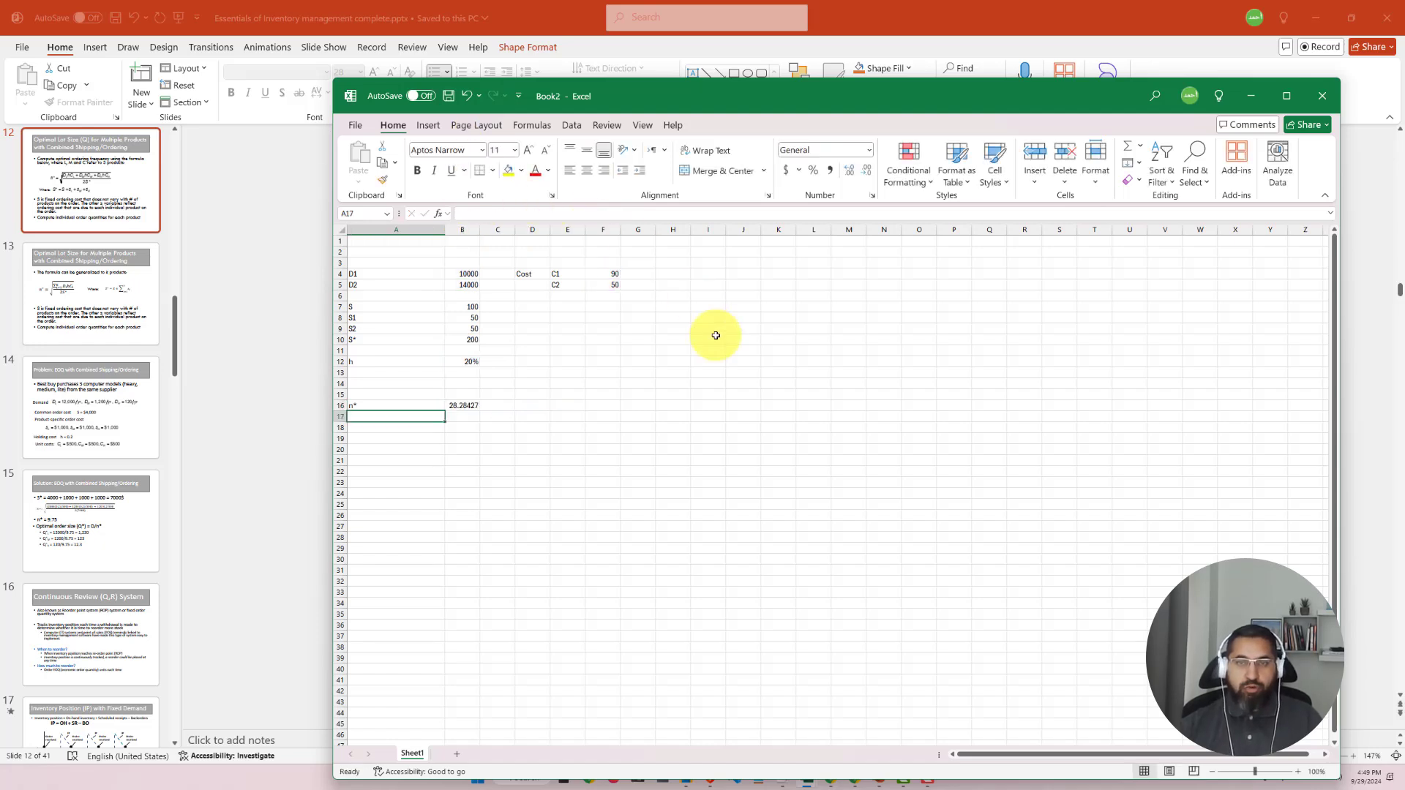
Enlarge the sheet to 160%, review the n* formula in B16 against the PowerPoint slide, and return to Book2 in Excel
click(450, 404)
click(1299, 772)
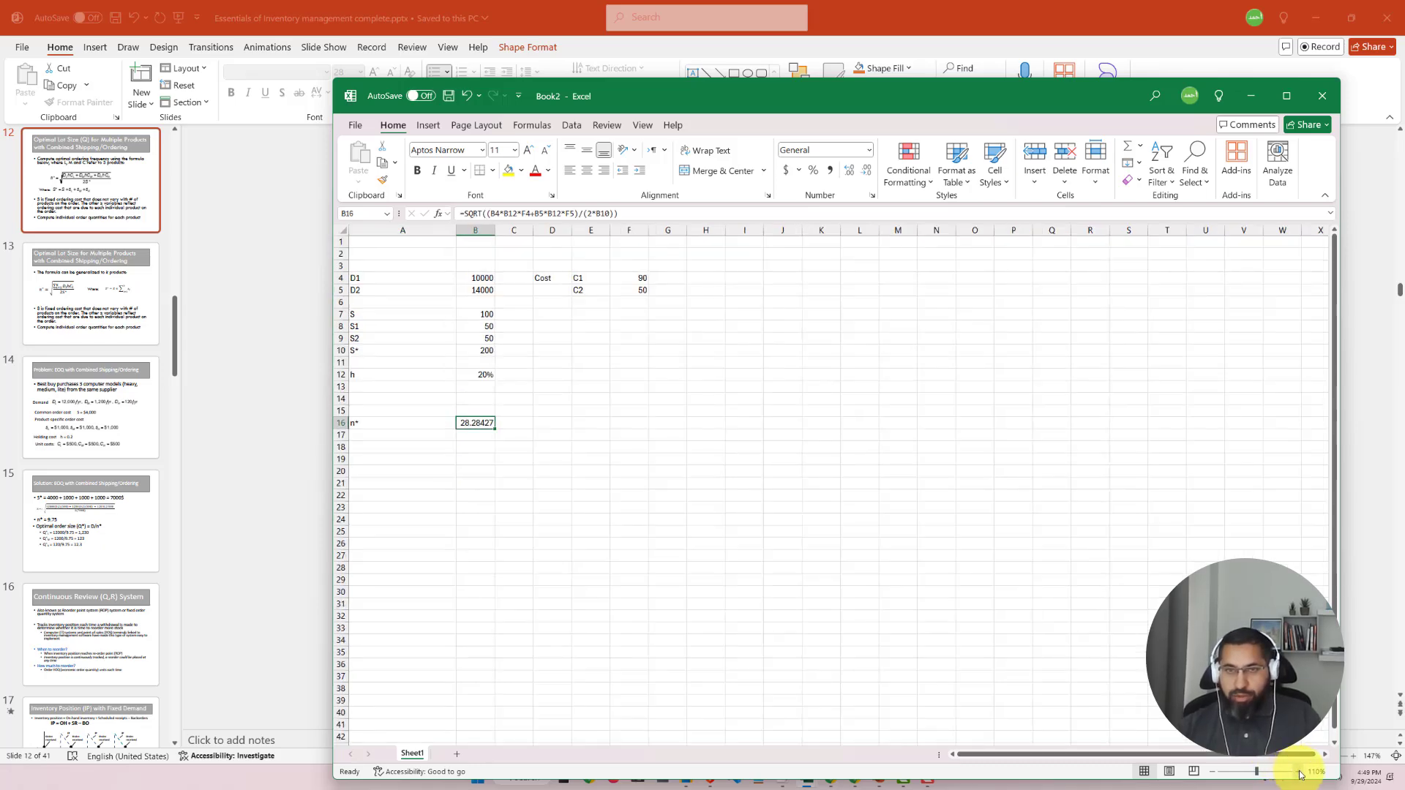
click(1299, 773)
click(1299, 772)
click(1298, 772)
click(1298, 772)
click(1298, 772)
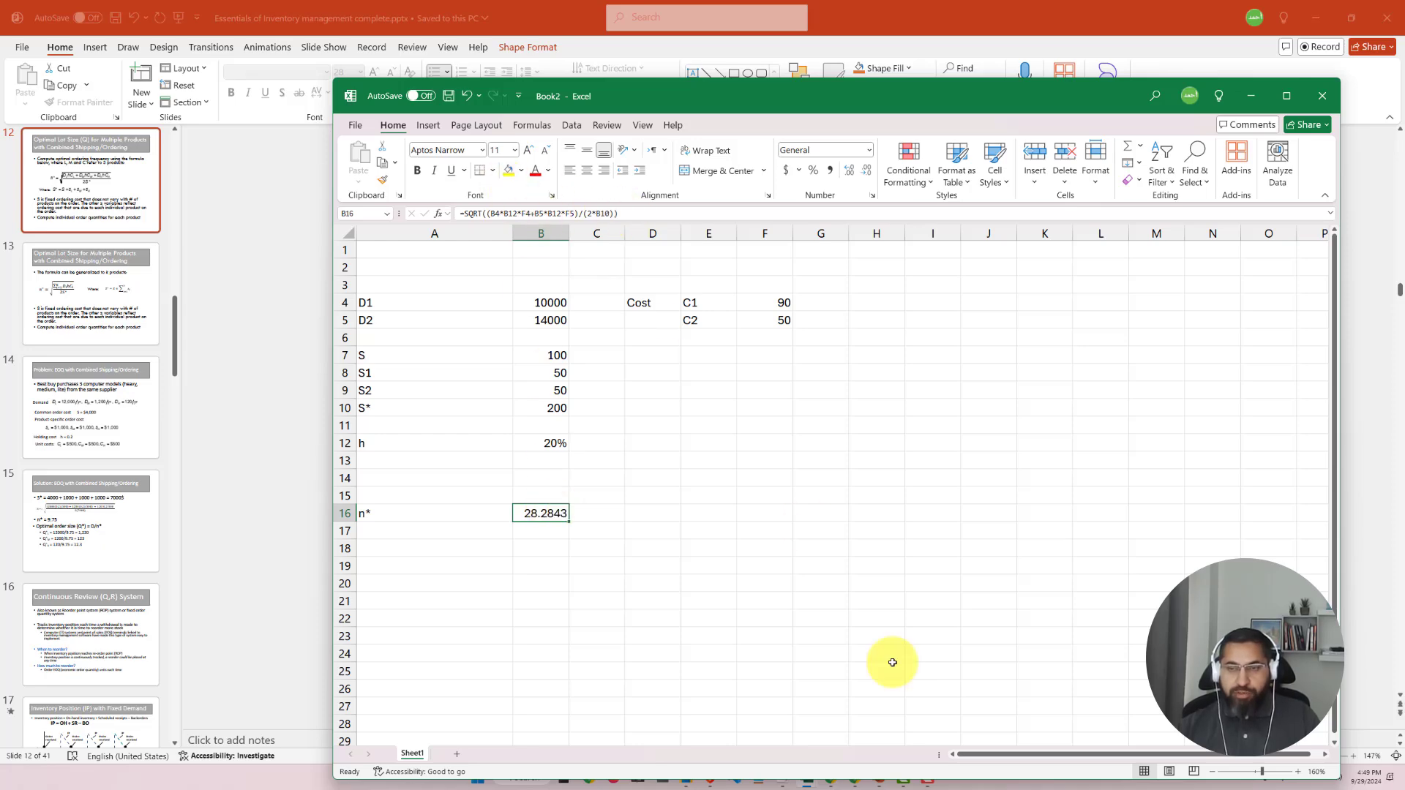
drag(815, 103, 746, 66)
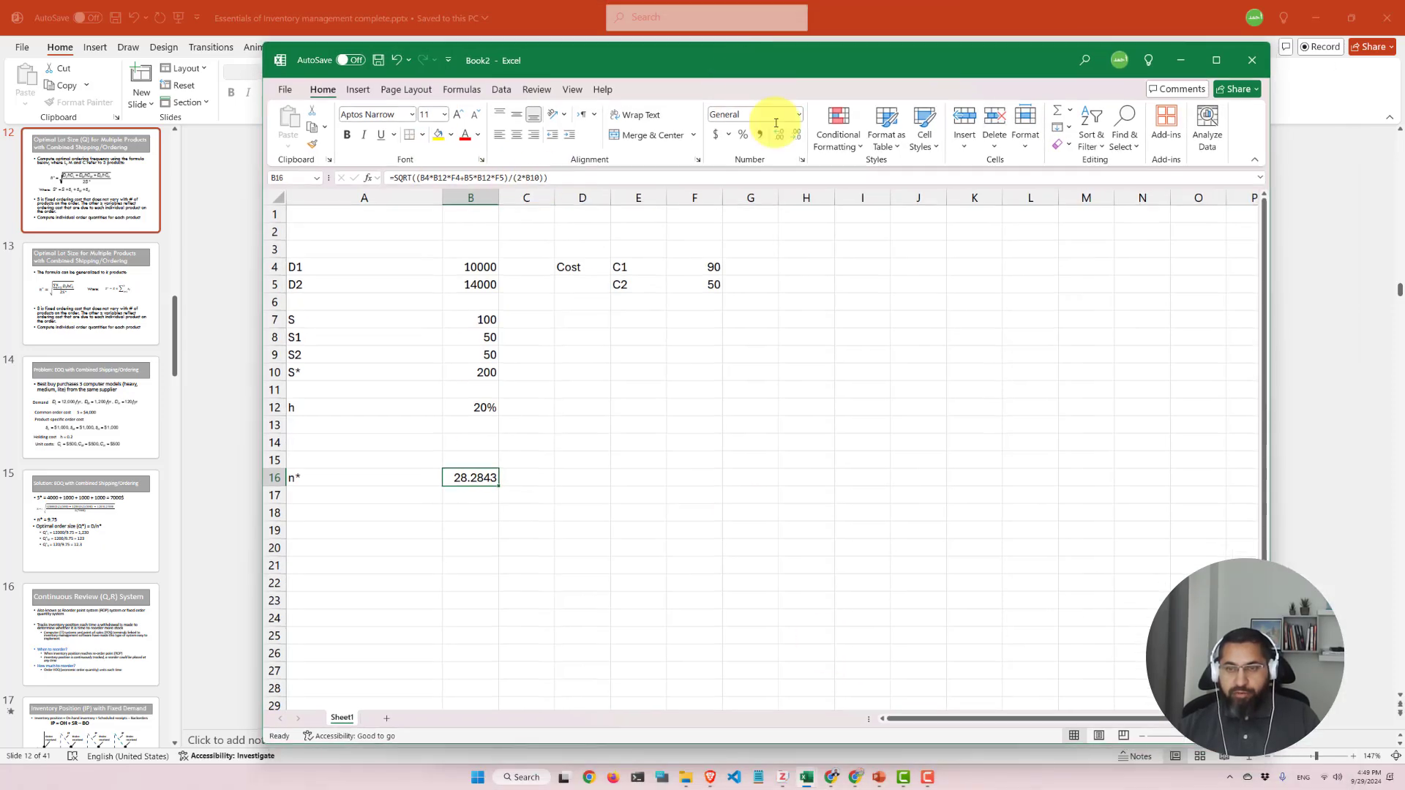
click(881, 776)
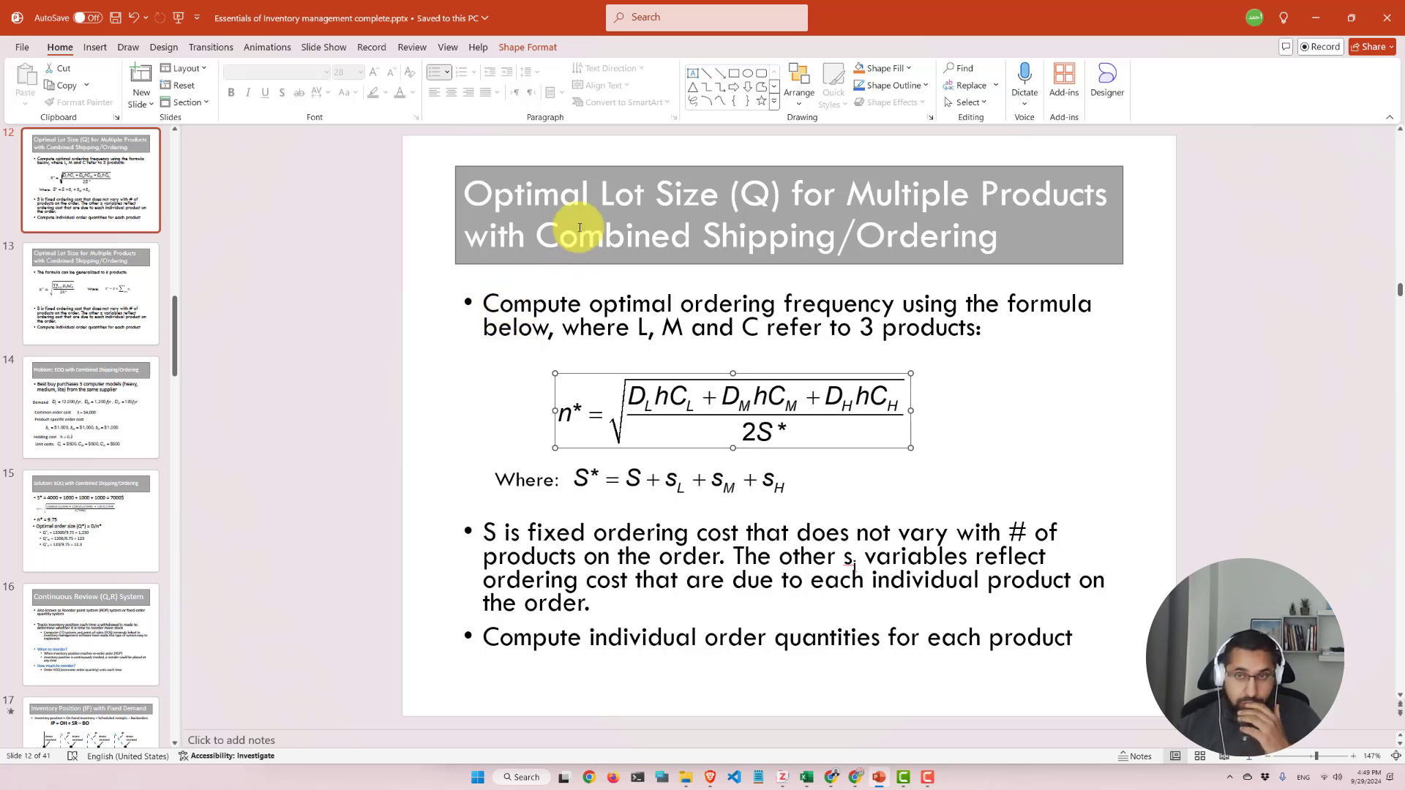
click(534, 352)
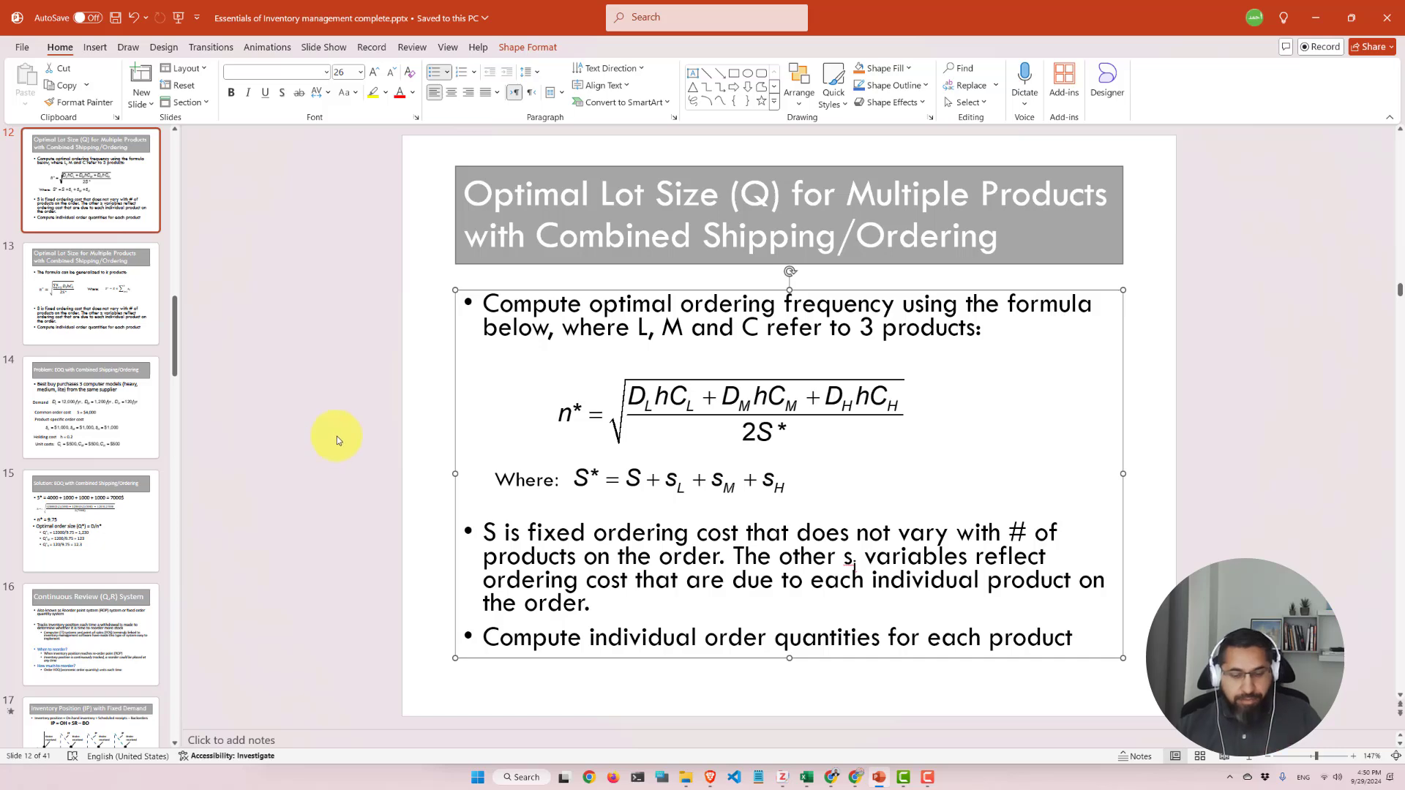
key(alt+Tab)
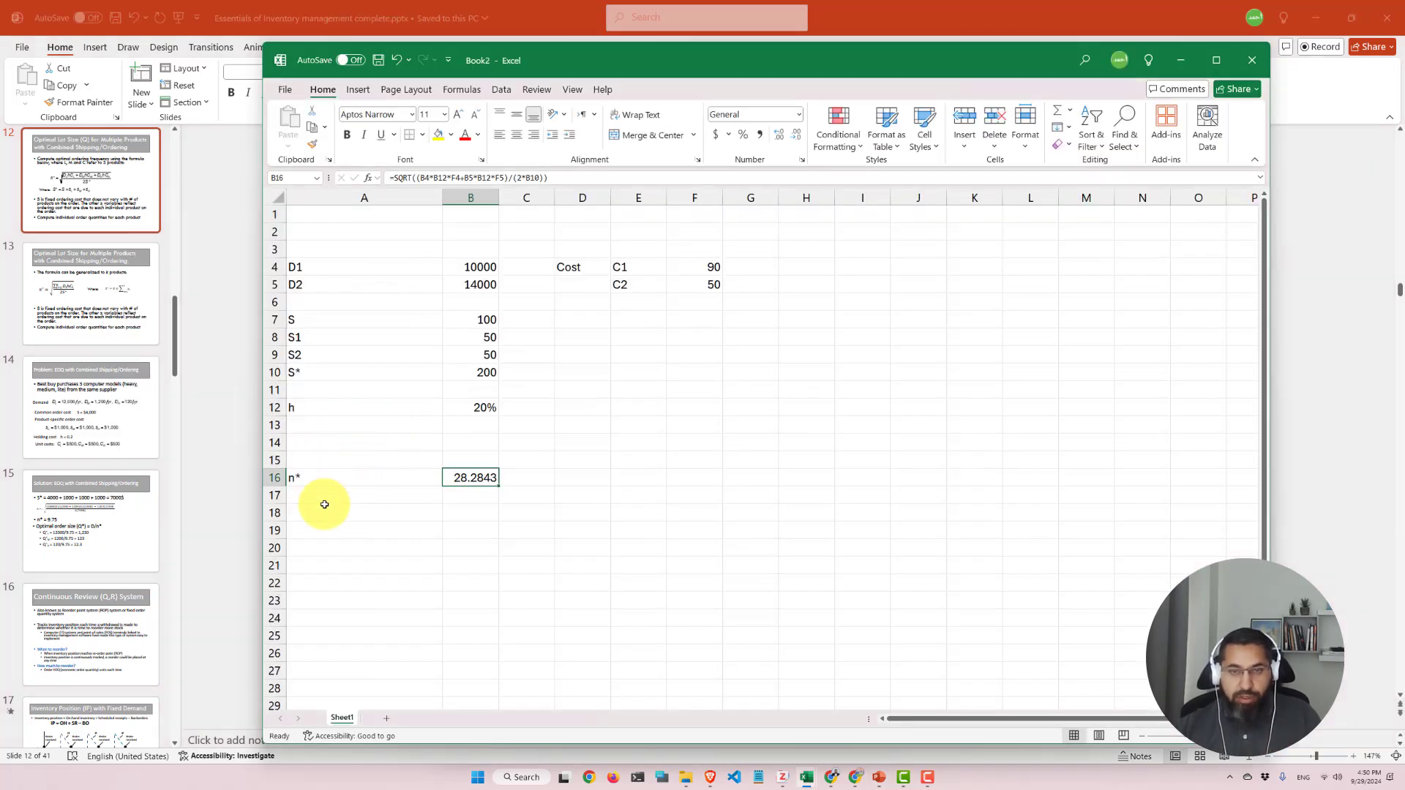
Label A18 Q* for premium and A19 Q* for discount
click(326, 510)
text(Q* for premium)
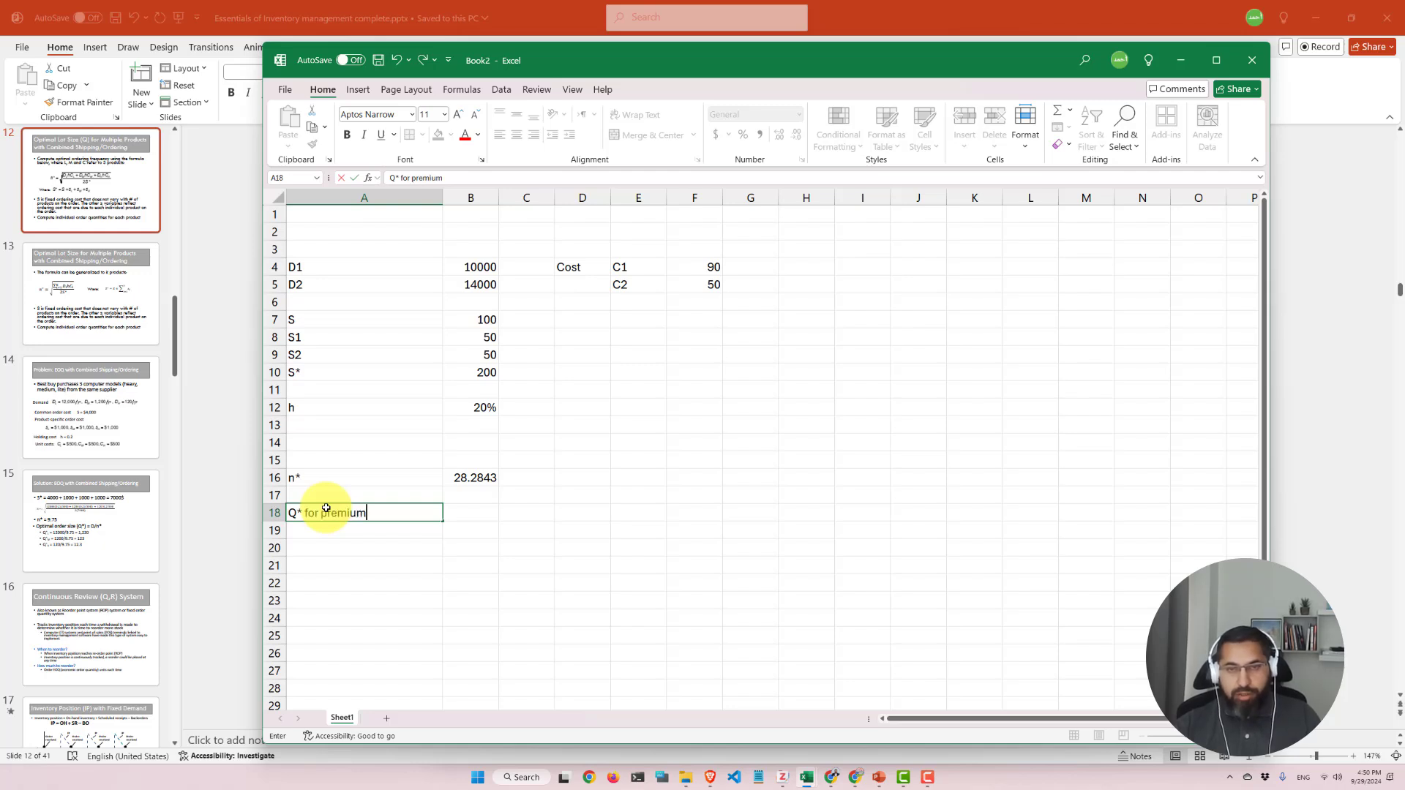
key(Return)
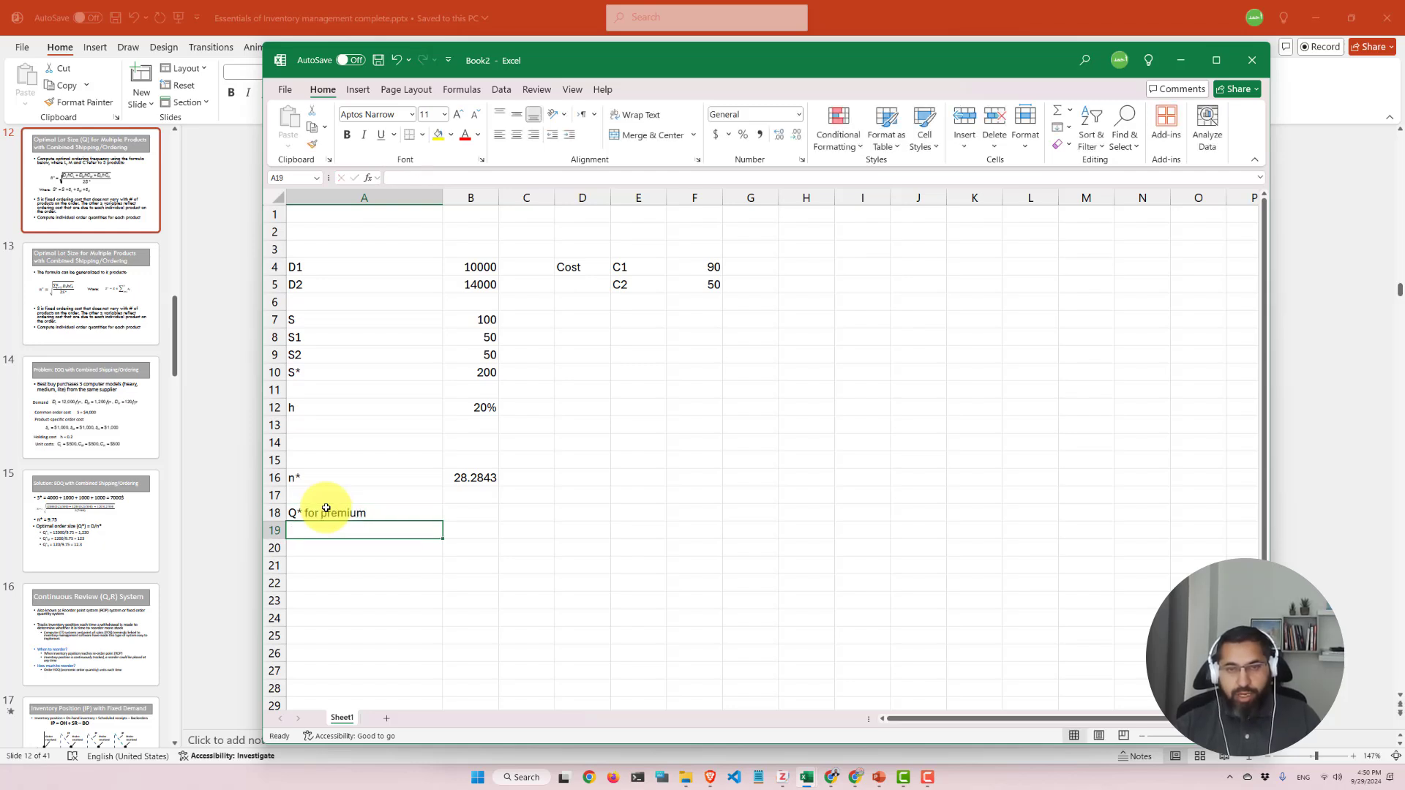
text(Q* for dis)
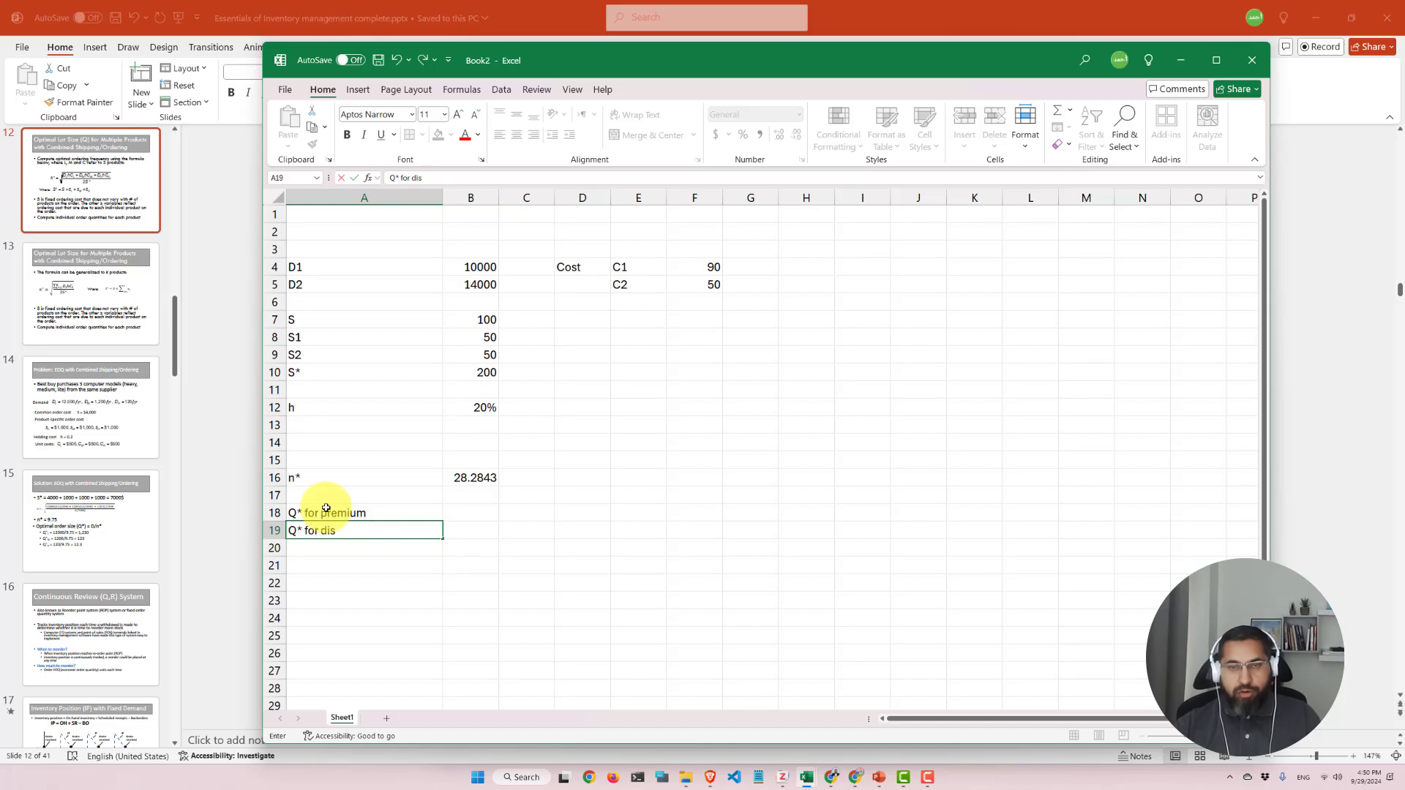
text(count)
key(Tab)
Calculate the order quantities by entering =B4/B16 in B18 and =B5/B16 in B19
key(Up)
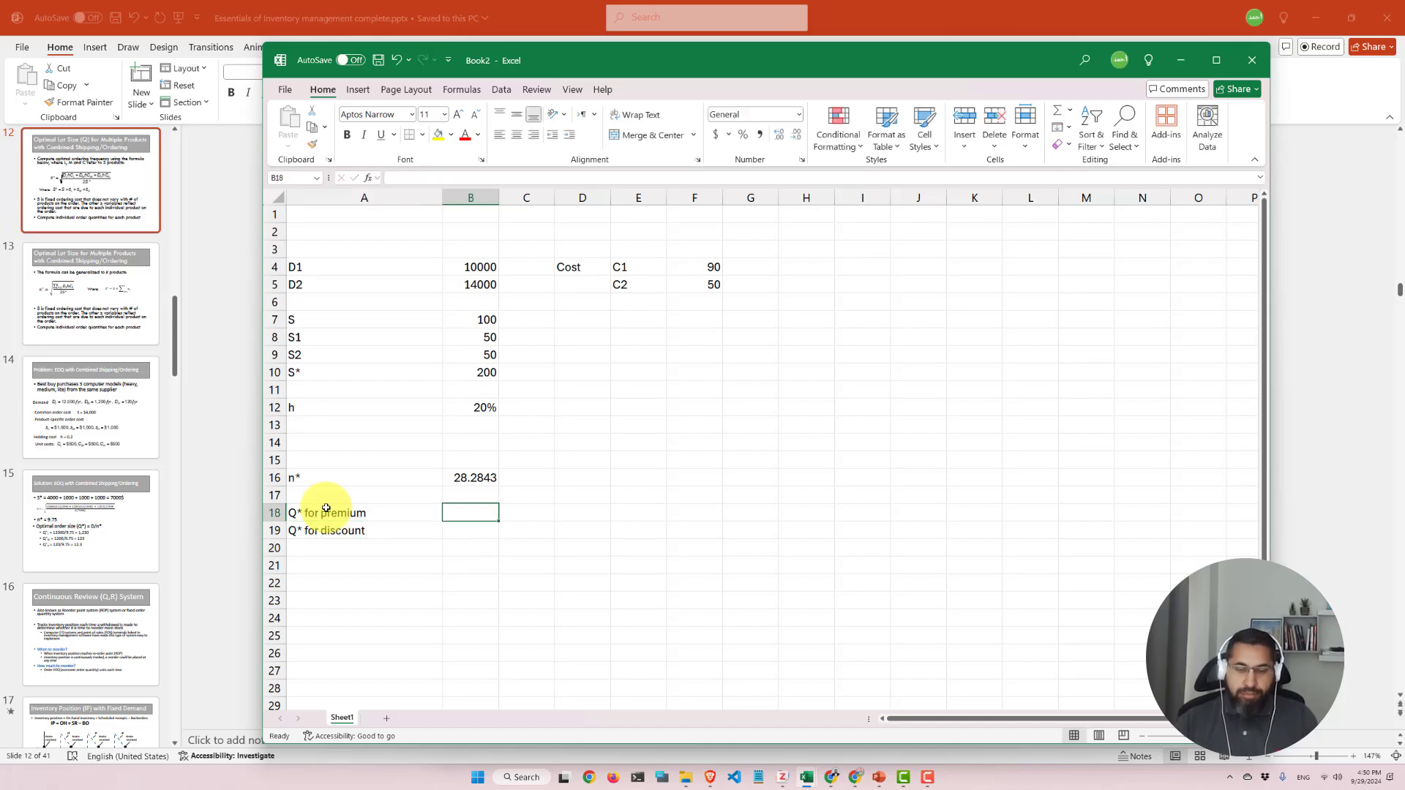
text(=)
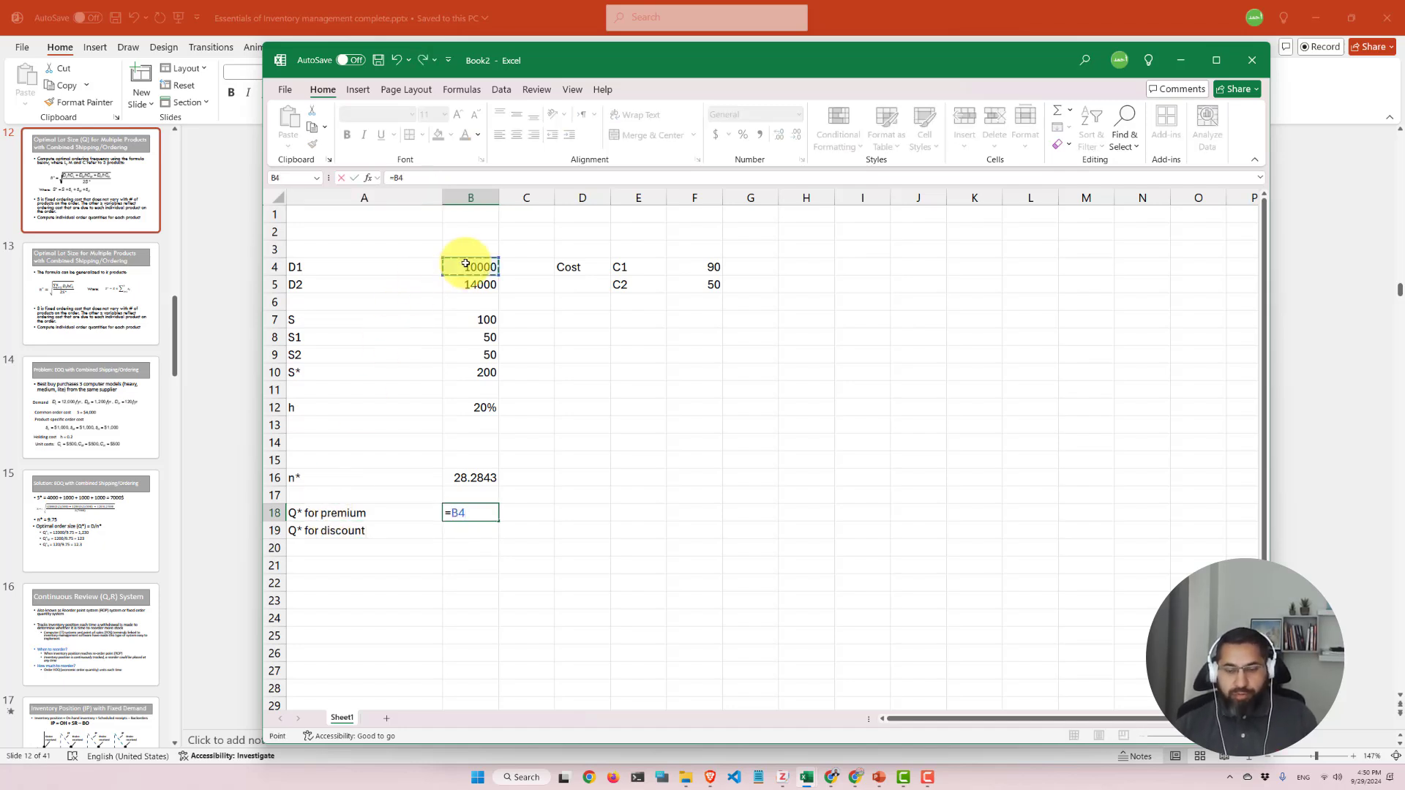
click(477, 480)
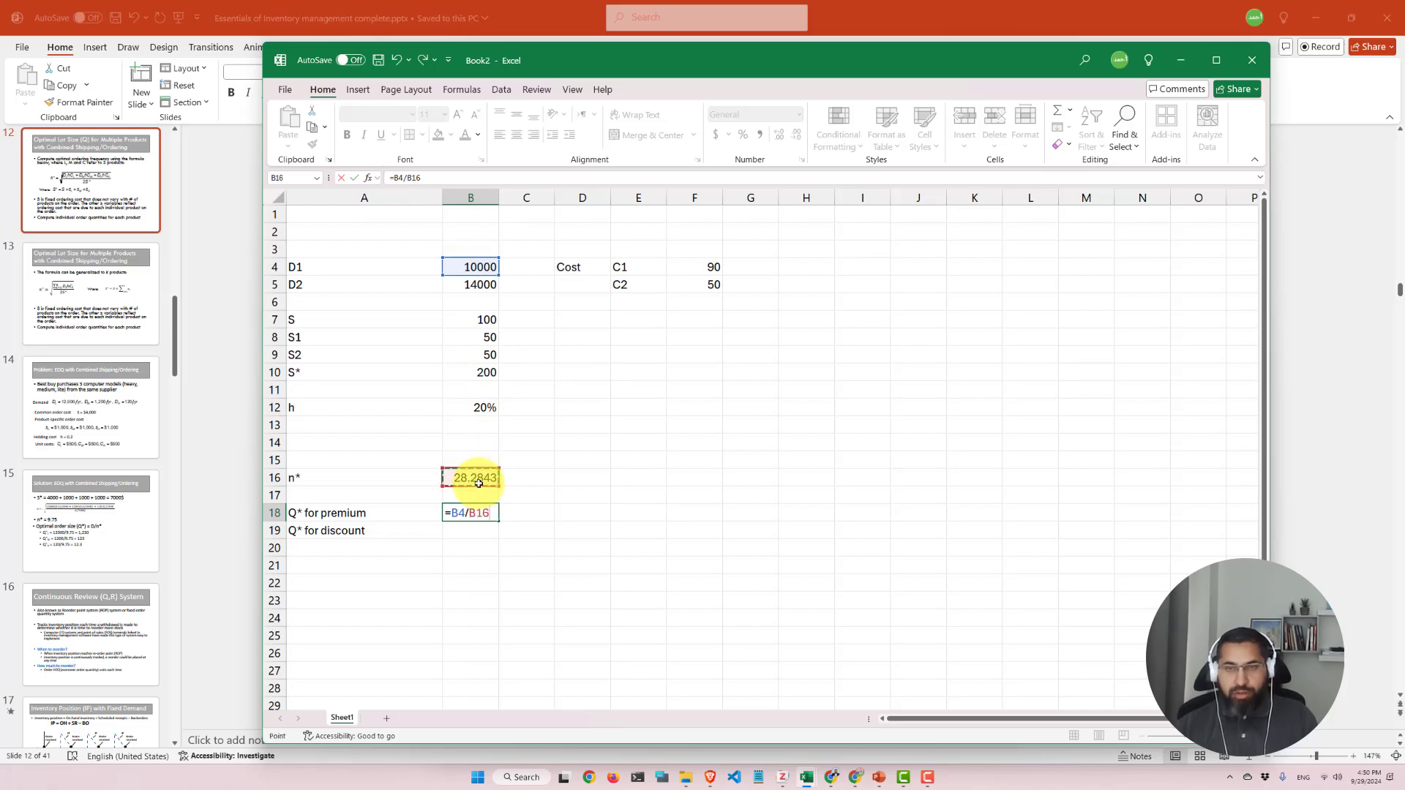
key(Return)
text(=)
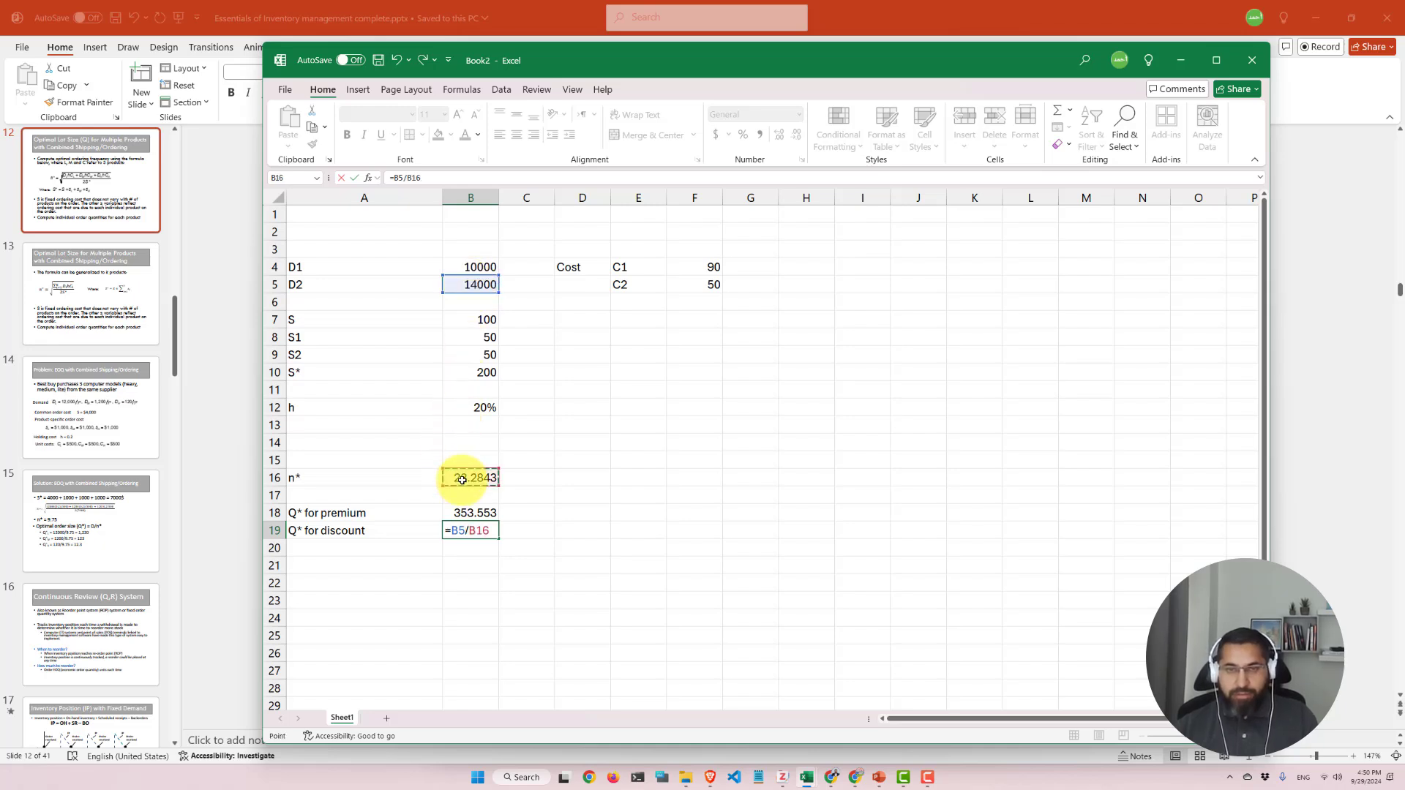
key(Return)
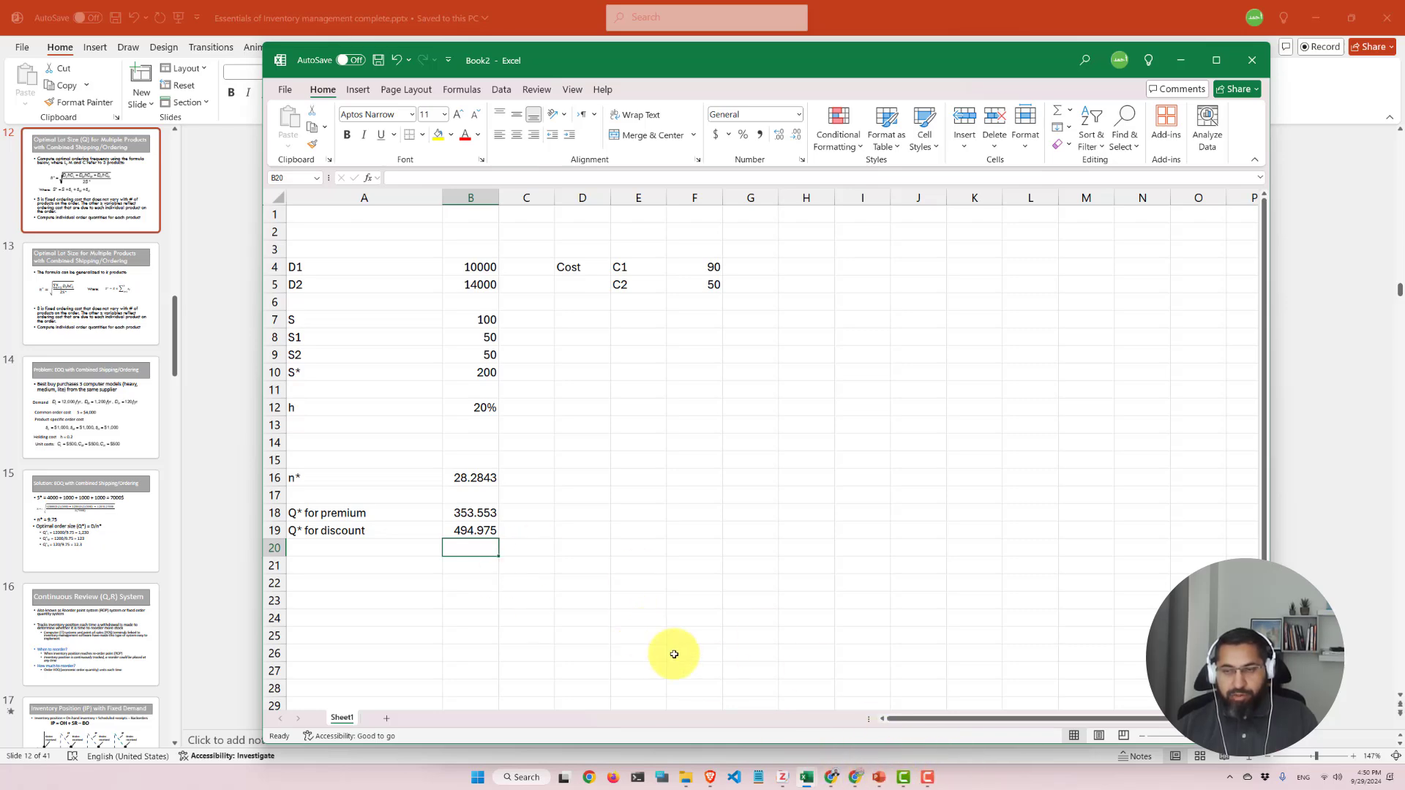
Compare the premium Q* in B18 with Product 1's optimal lot size in SCM INVENTORY WORKHORSE.xlsx and return to Book2
click(465, 516)
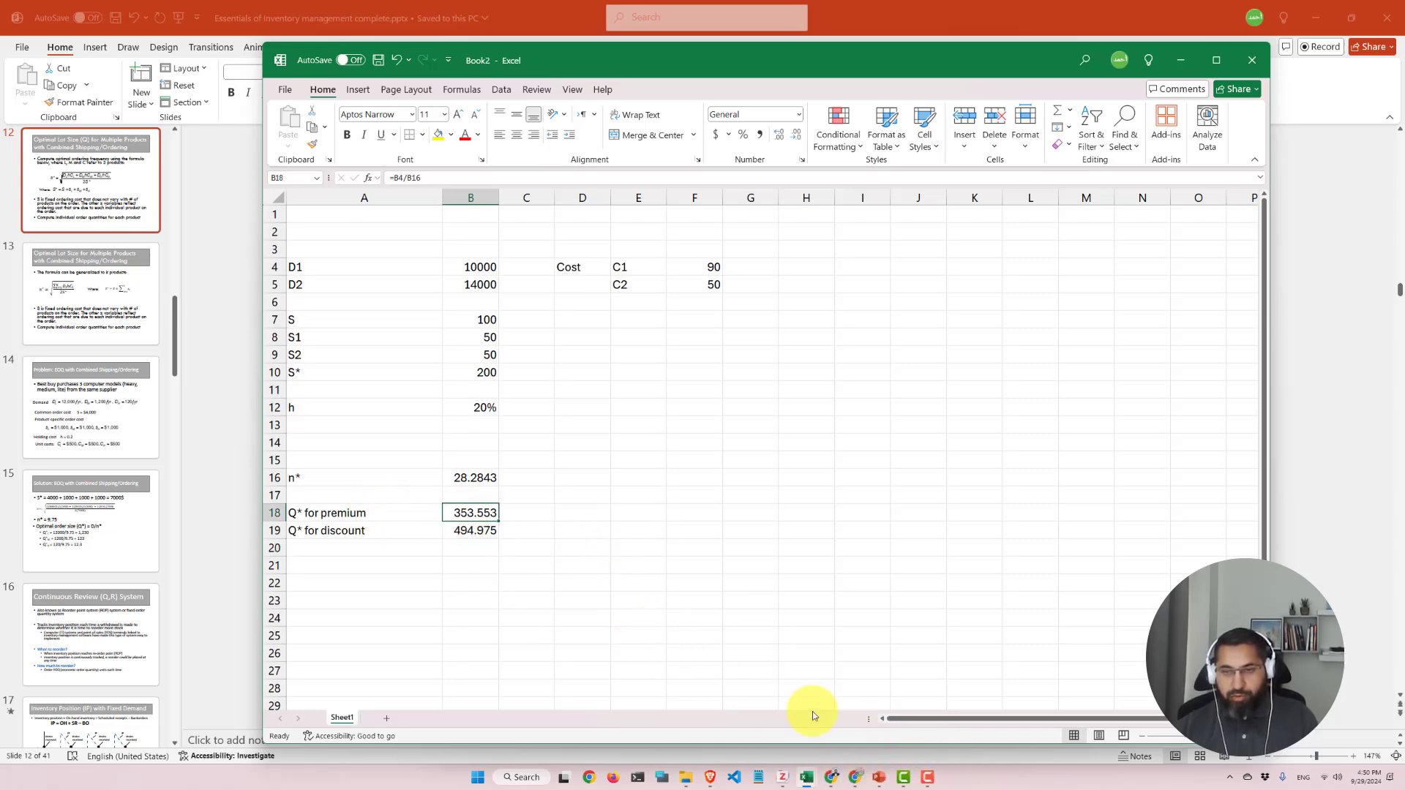
mouse_move(810, 781)
click(893, 720)
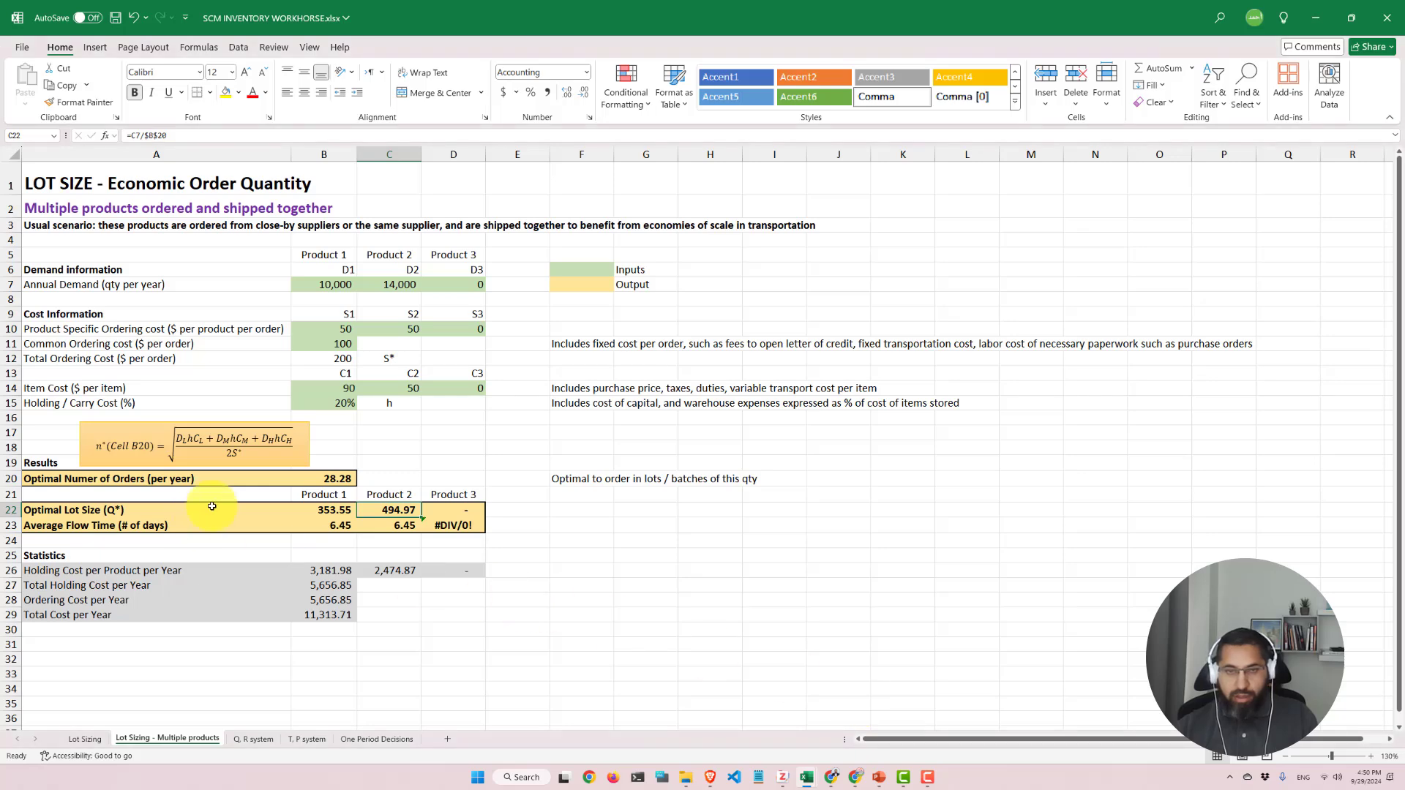
click(321, 510)
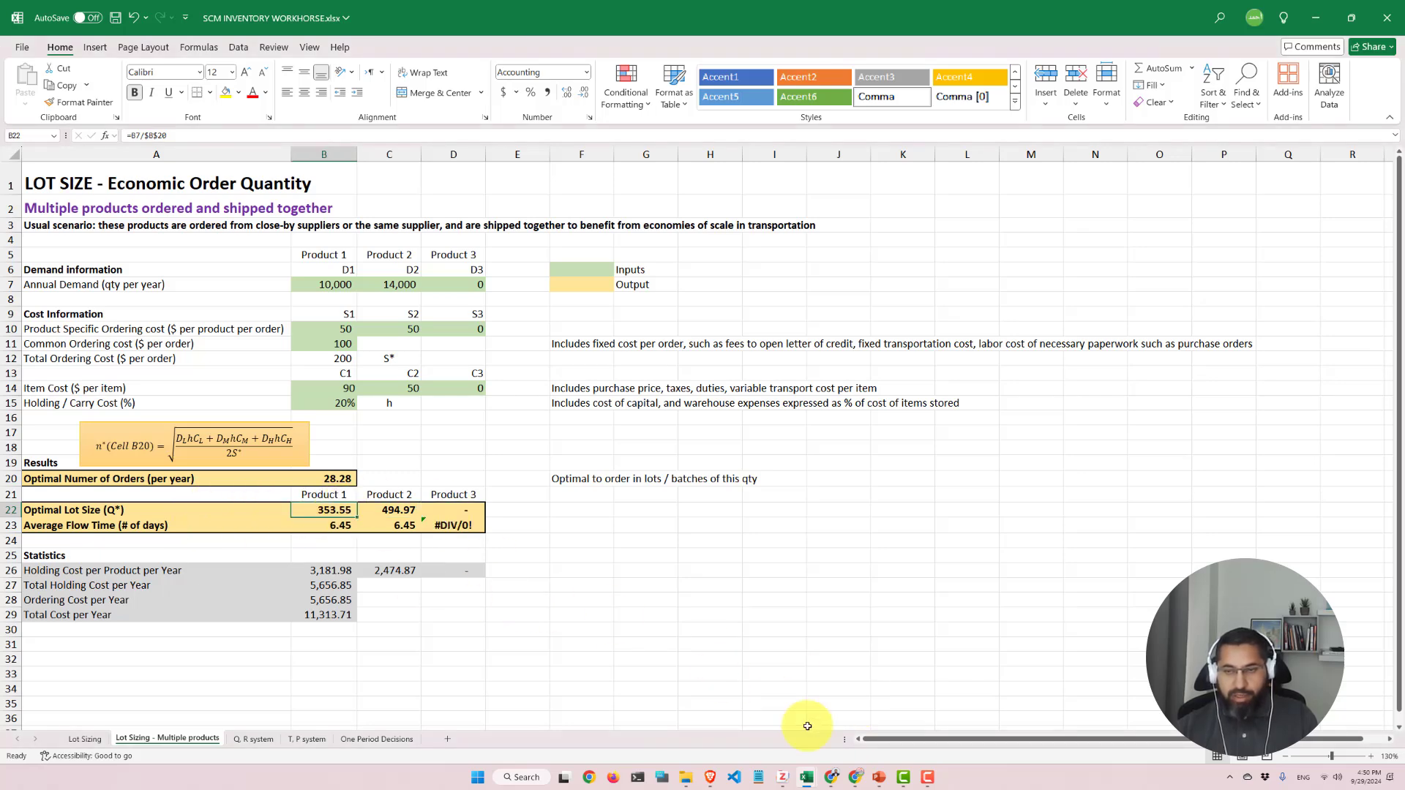
mouse_move(807, 777)
click(785, 724)
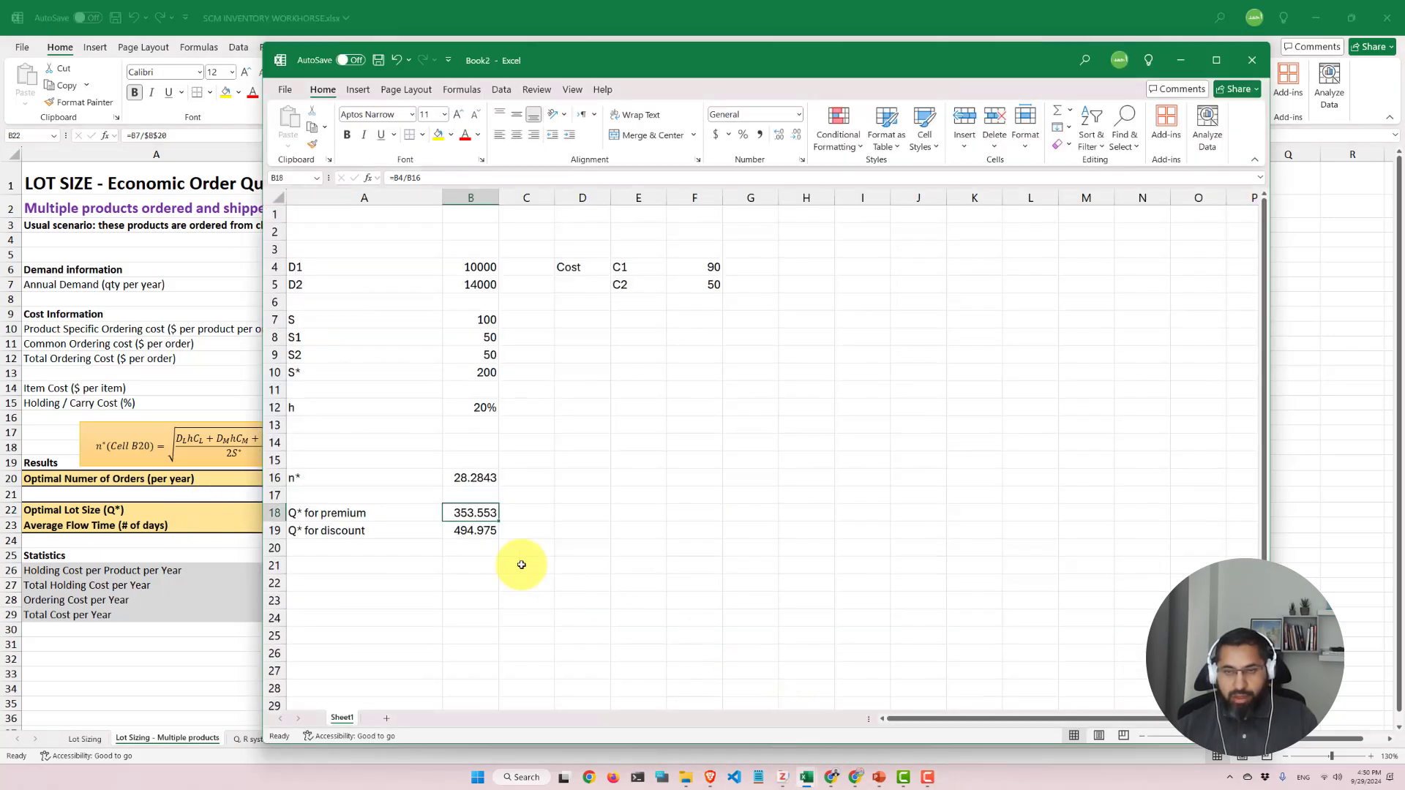
Compare the discount Q* in B19 with Product 2's optimal lot size in SCM INVENTORY WORKHORSE.xlsx, and return to Book2's n* formula in B16
click(483, 532)
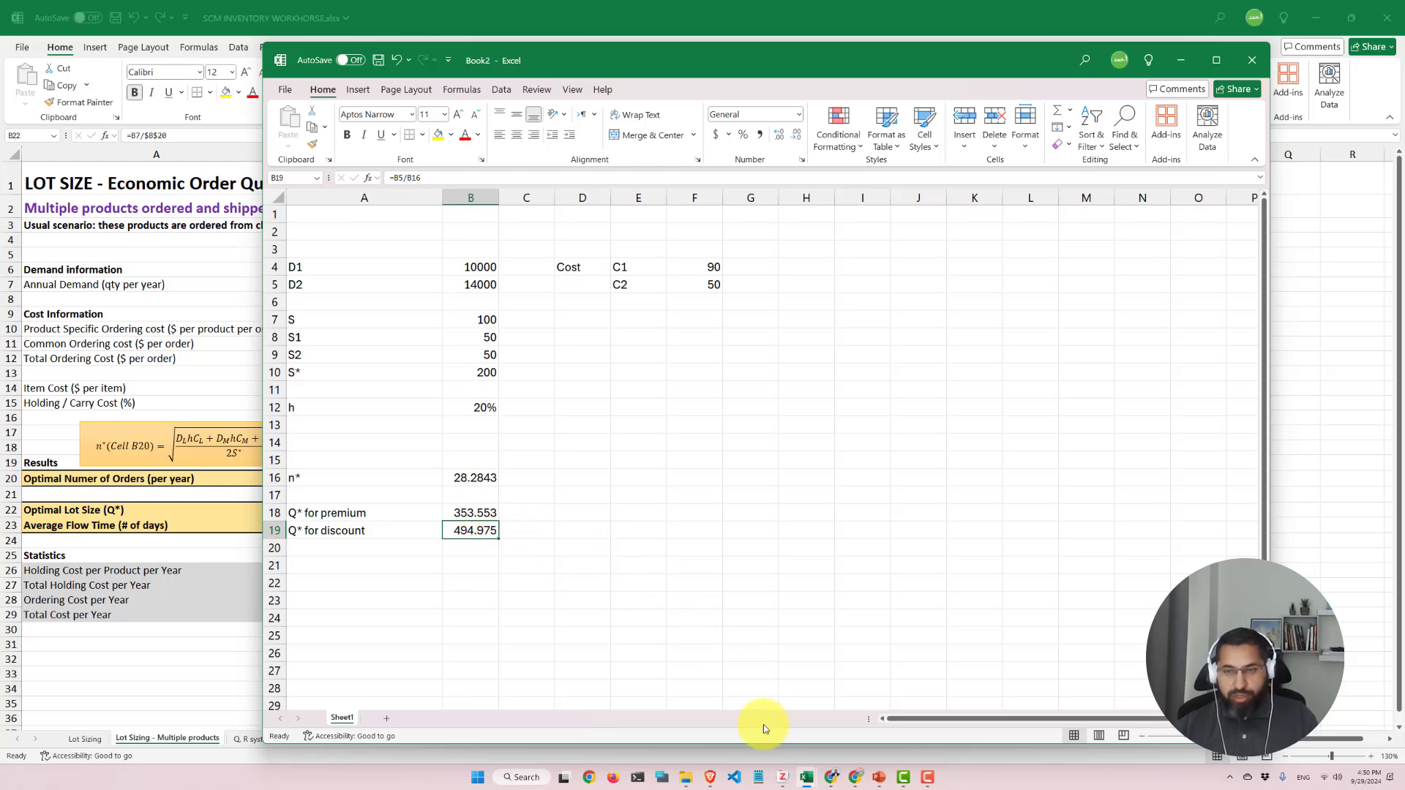
mouse_move(810, 772)
click(882, 721)
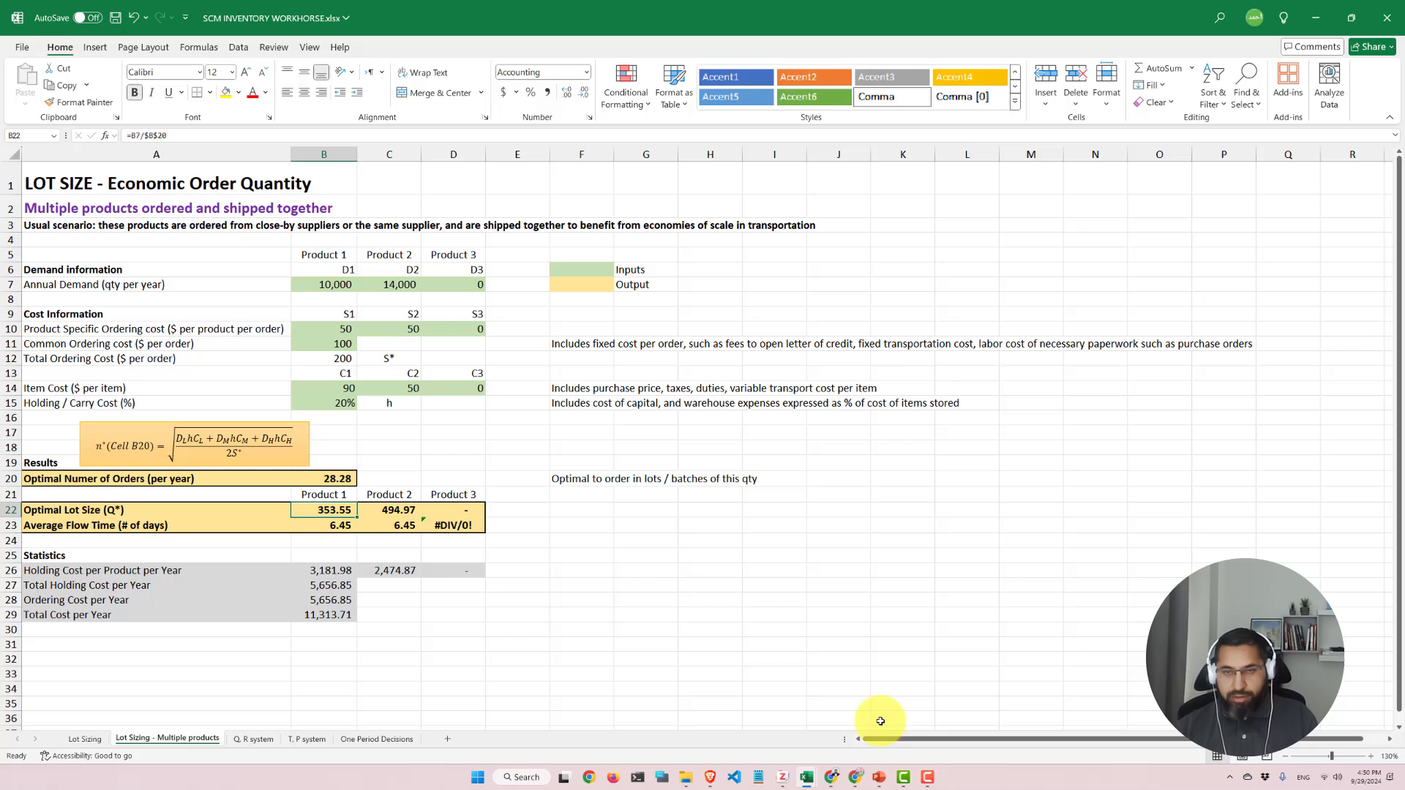
click(390, 510)
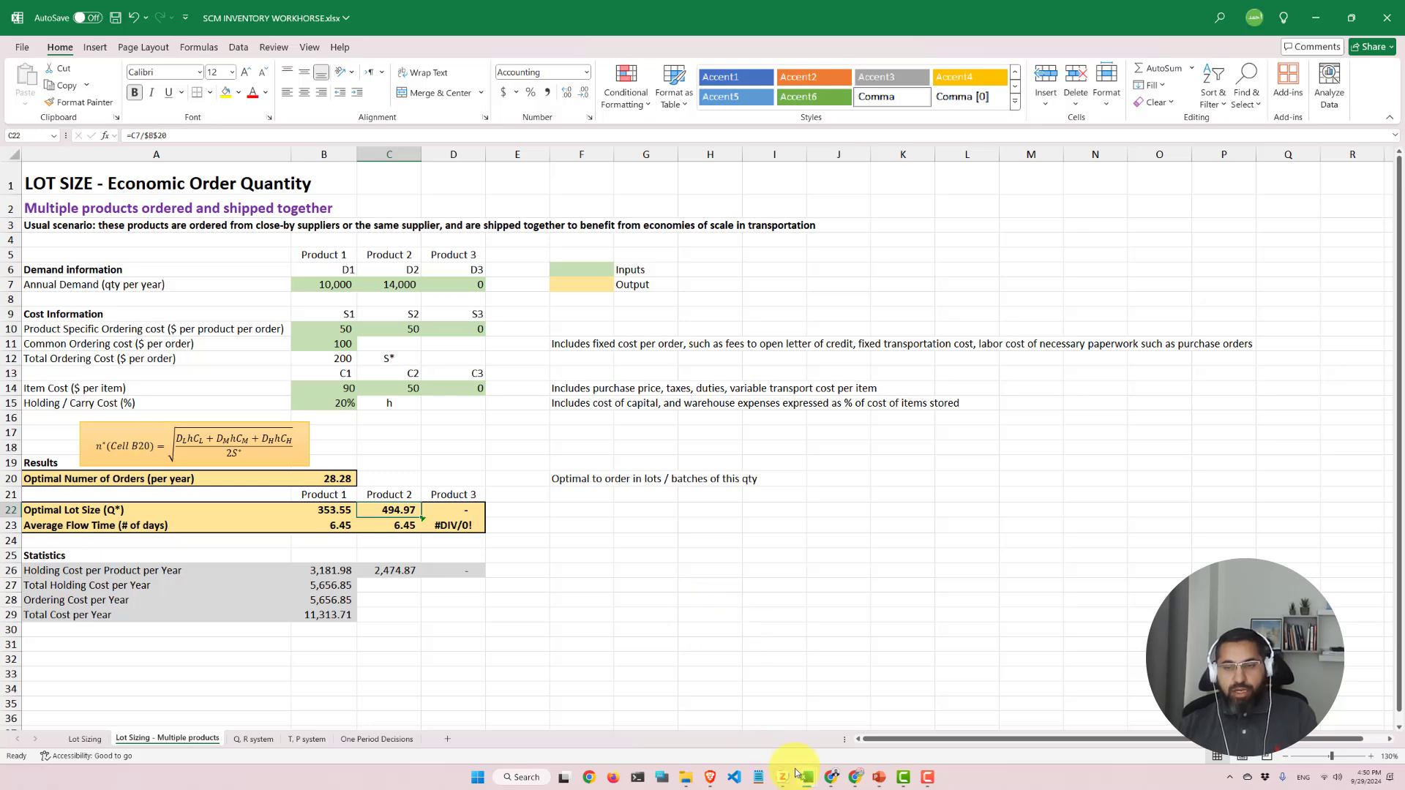
mouse_move(797, 774)
click(783, 727)
drag(373, 248, 787, 568)
click(788, 568)
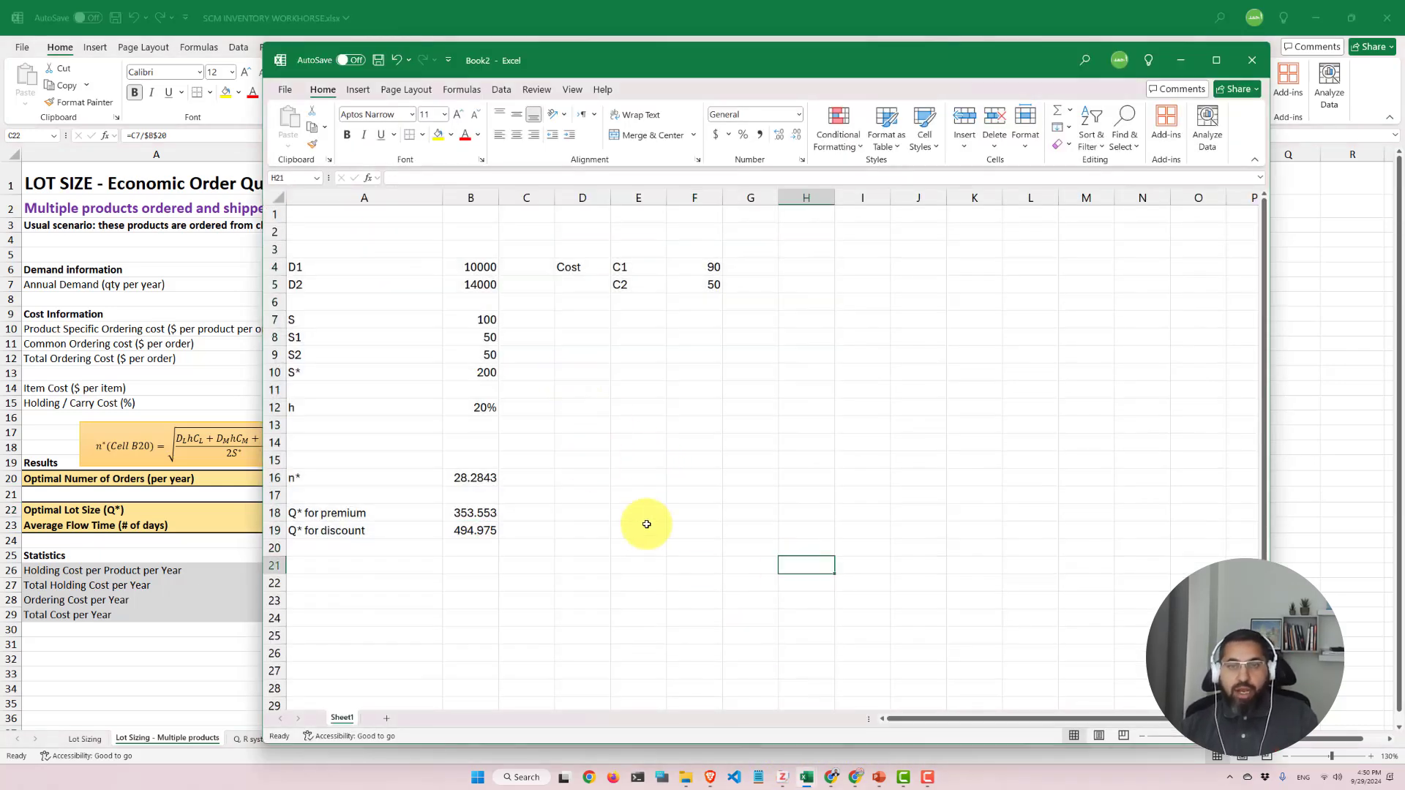
click(473, 478)
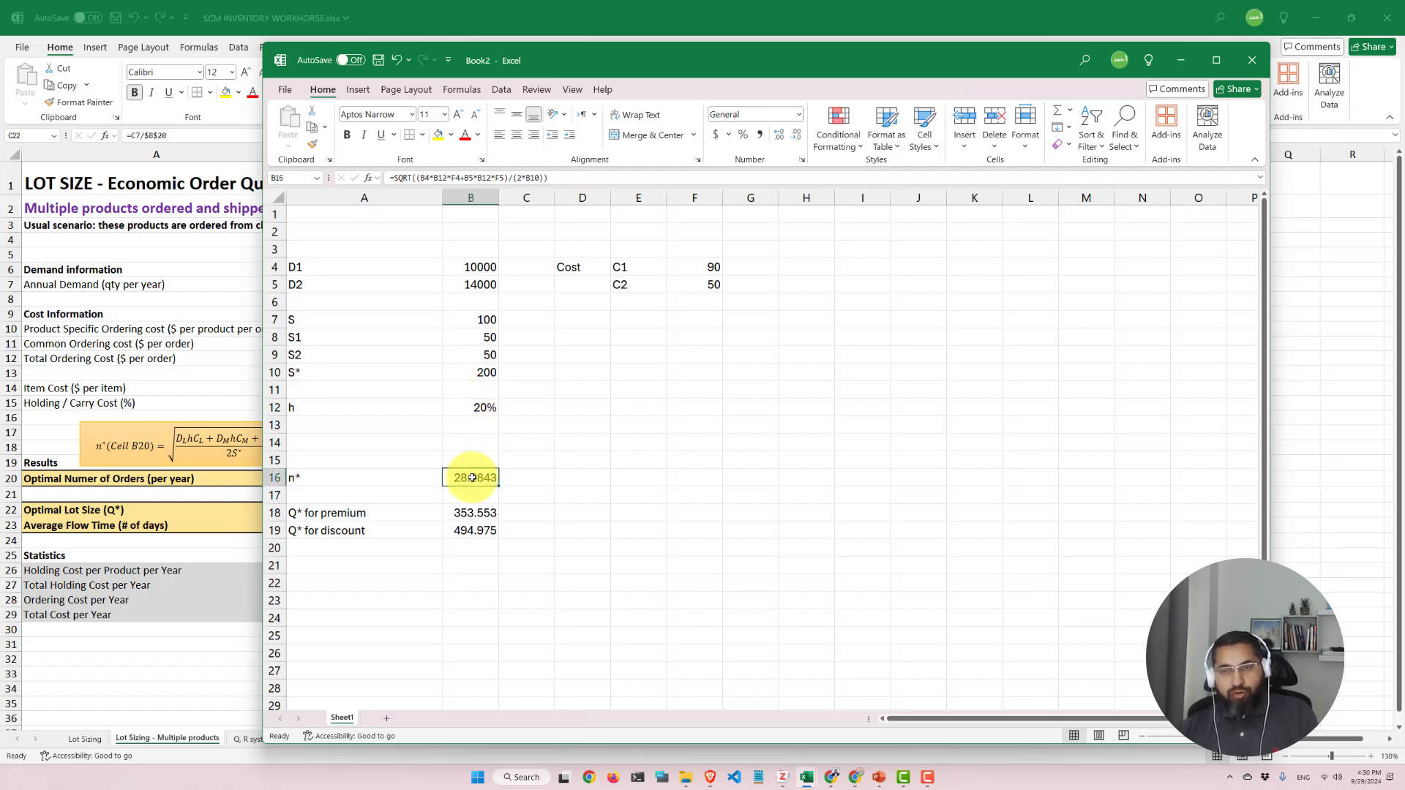
Inspect the n* formula in B16 of Book2 and the cells it references, leaving it as entered
key(alt)
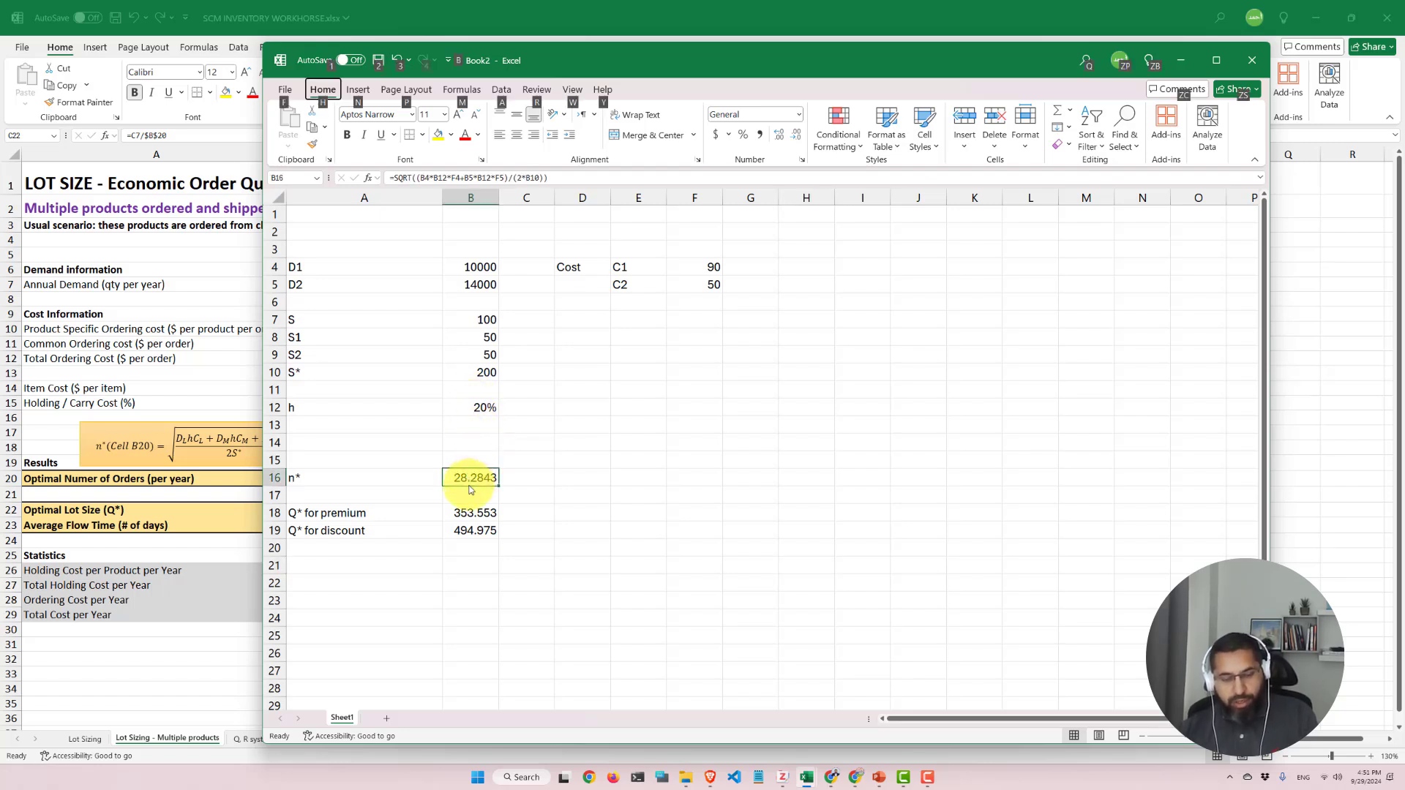
click(548, 499)
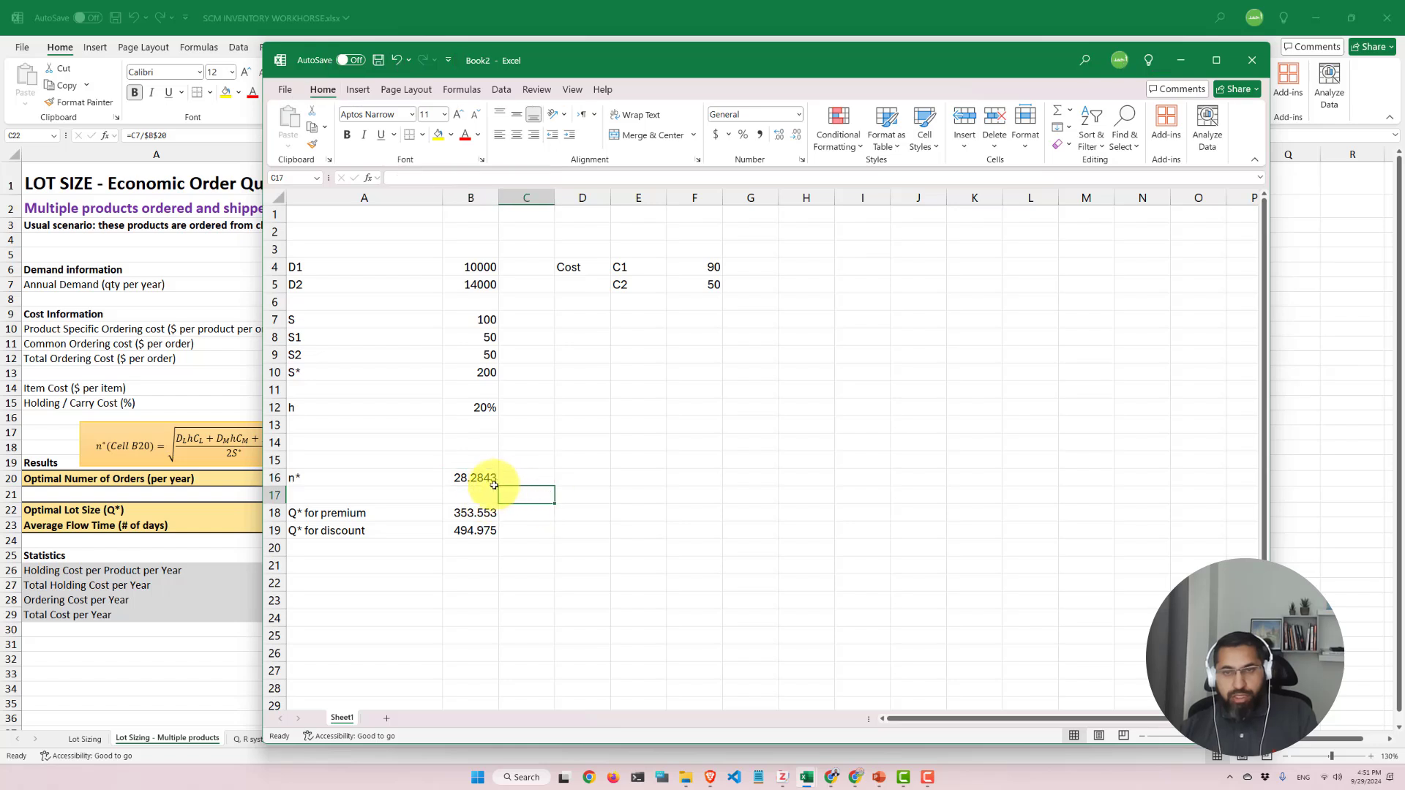
click(484, 488)
double_click(474, 478)
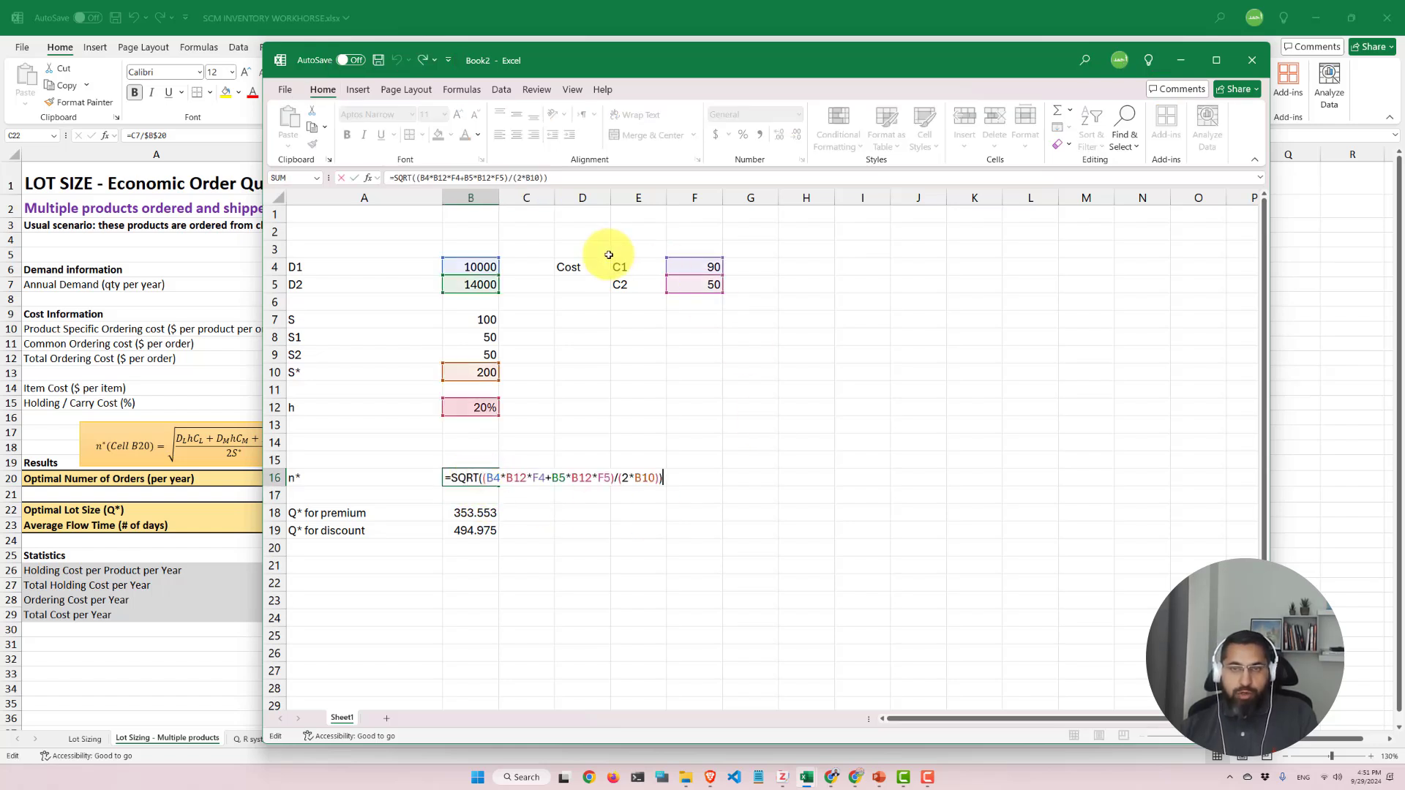
key(ctrl+Return)
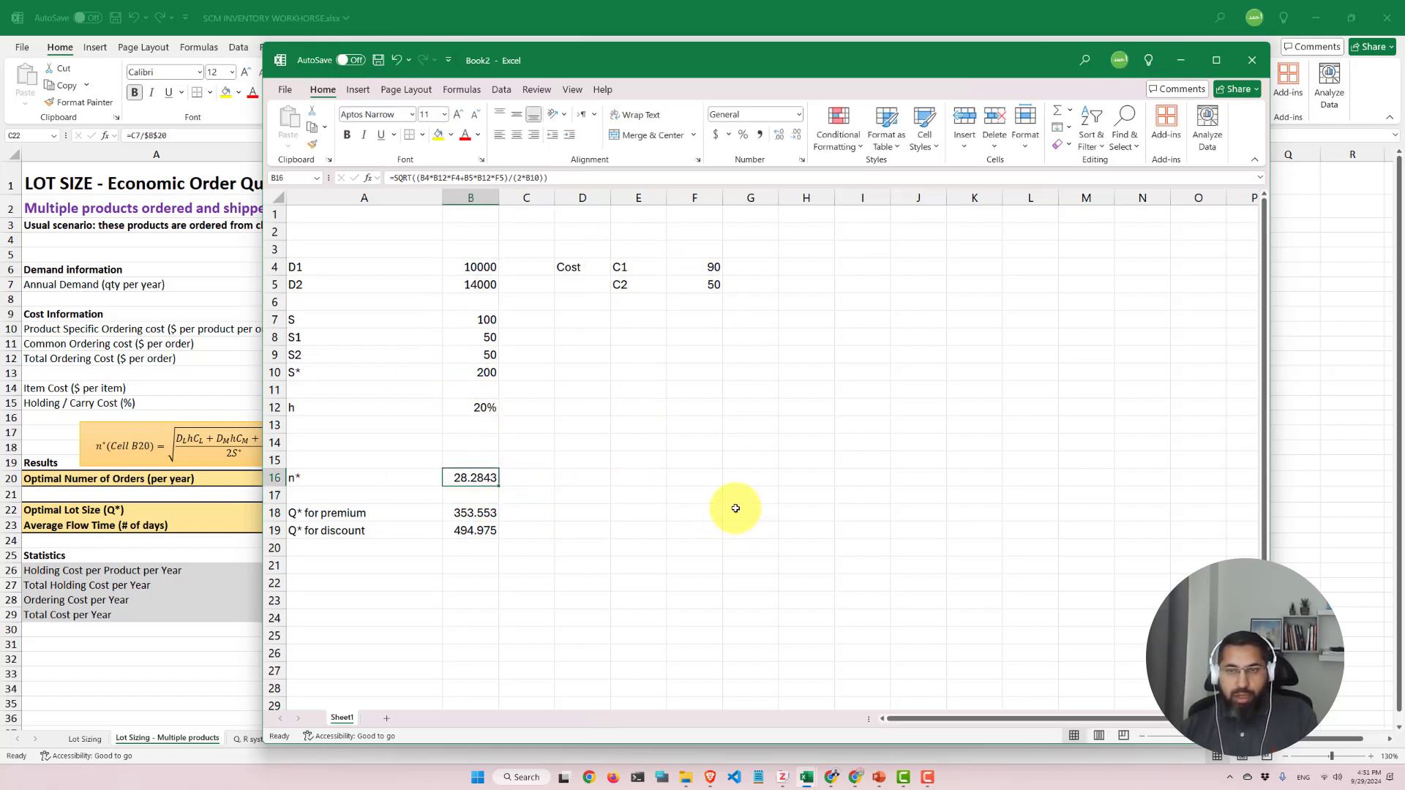
Switch to the PowerPoint deck, review the generalized k-product lot size formula on slide 13, and go to the problem on slide 14
click(879, 777)
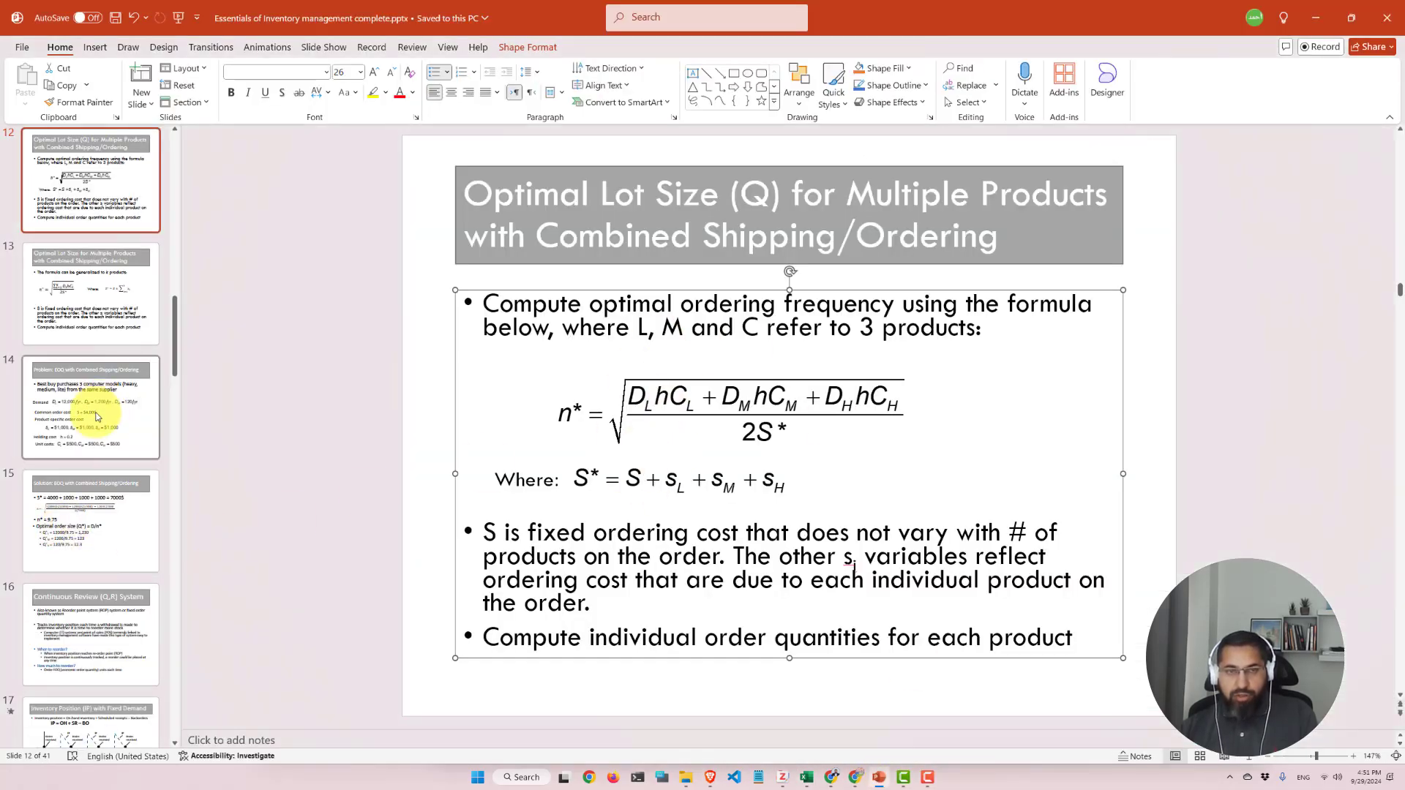
click(88, 333)
click(82, 407)
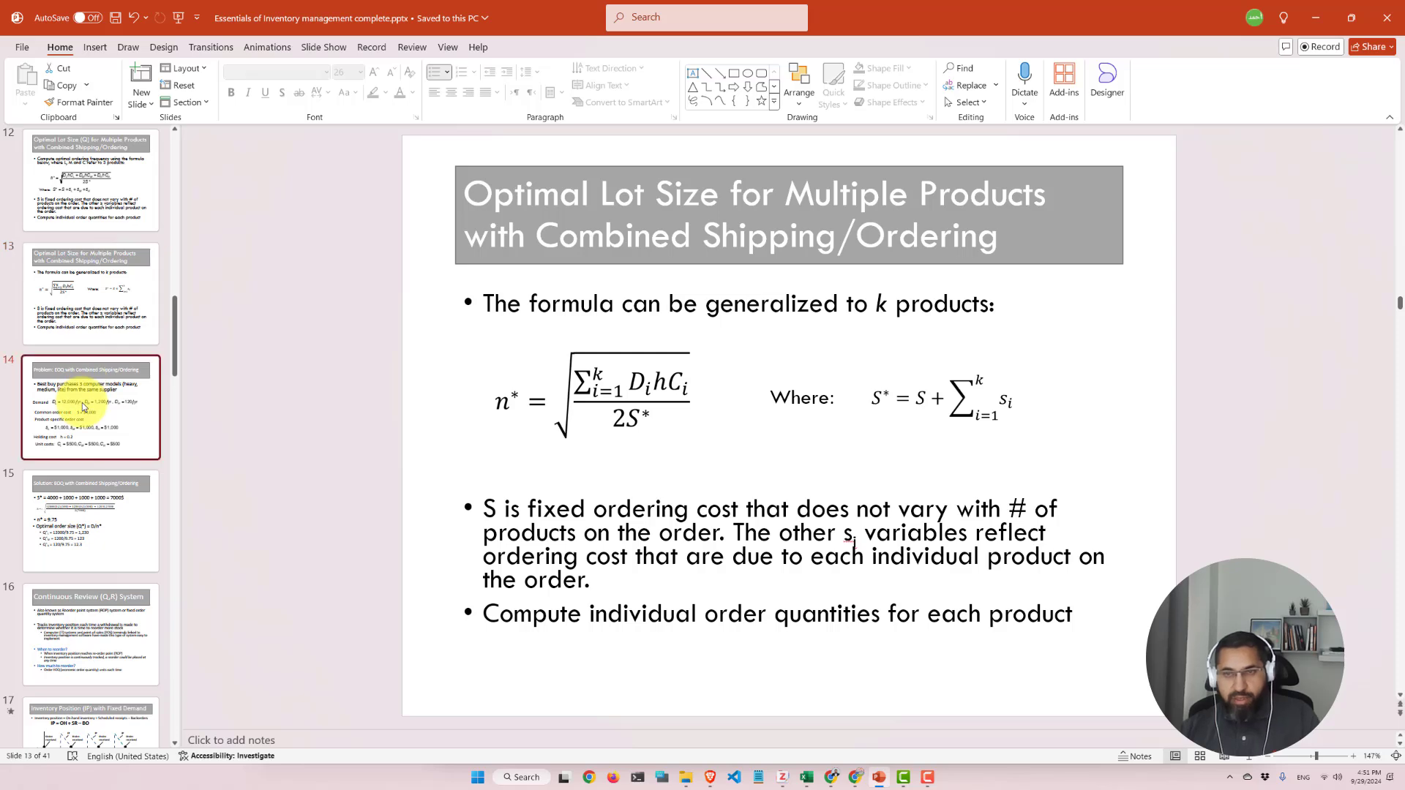
Switch to the Homework 2 quiz in Chrome and review the tire ordering answers to Questions 1 and 2
key(alt+Tab)
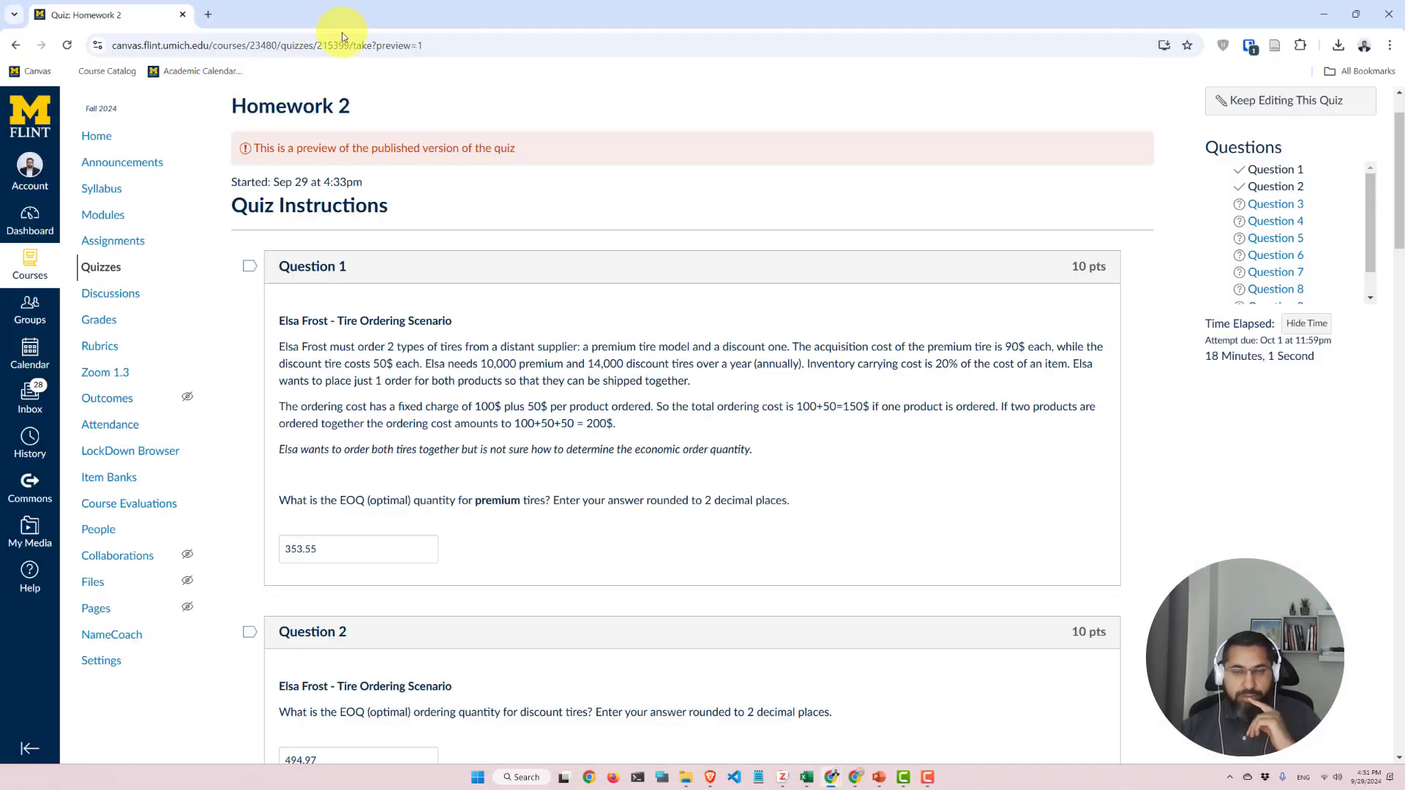
scroll(421, 268, down, 2)
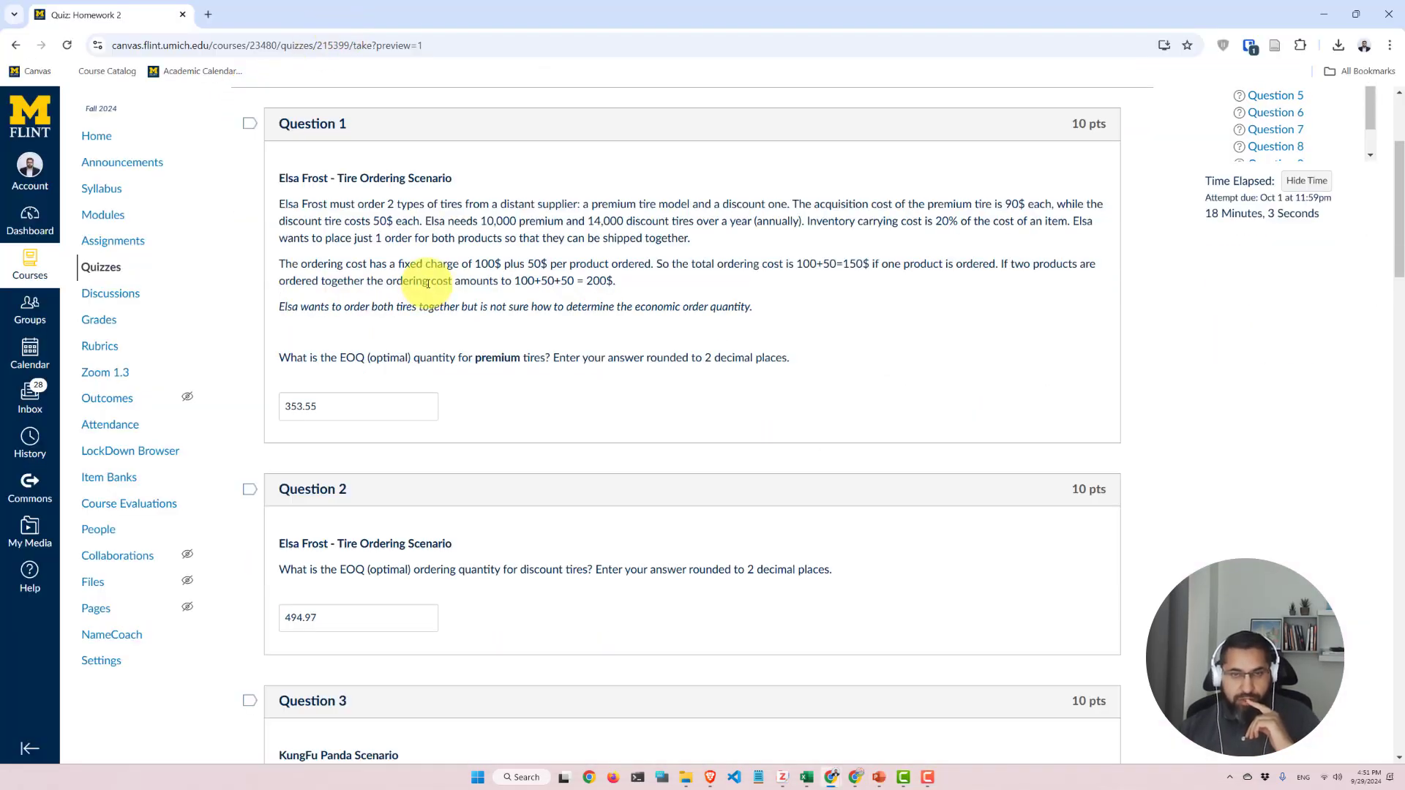
scroll(428, 283, down, 1)
scroll(429, 283, up, 1)
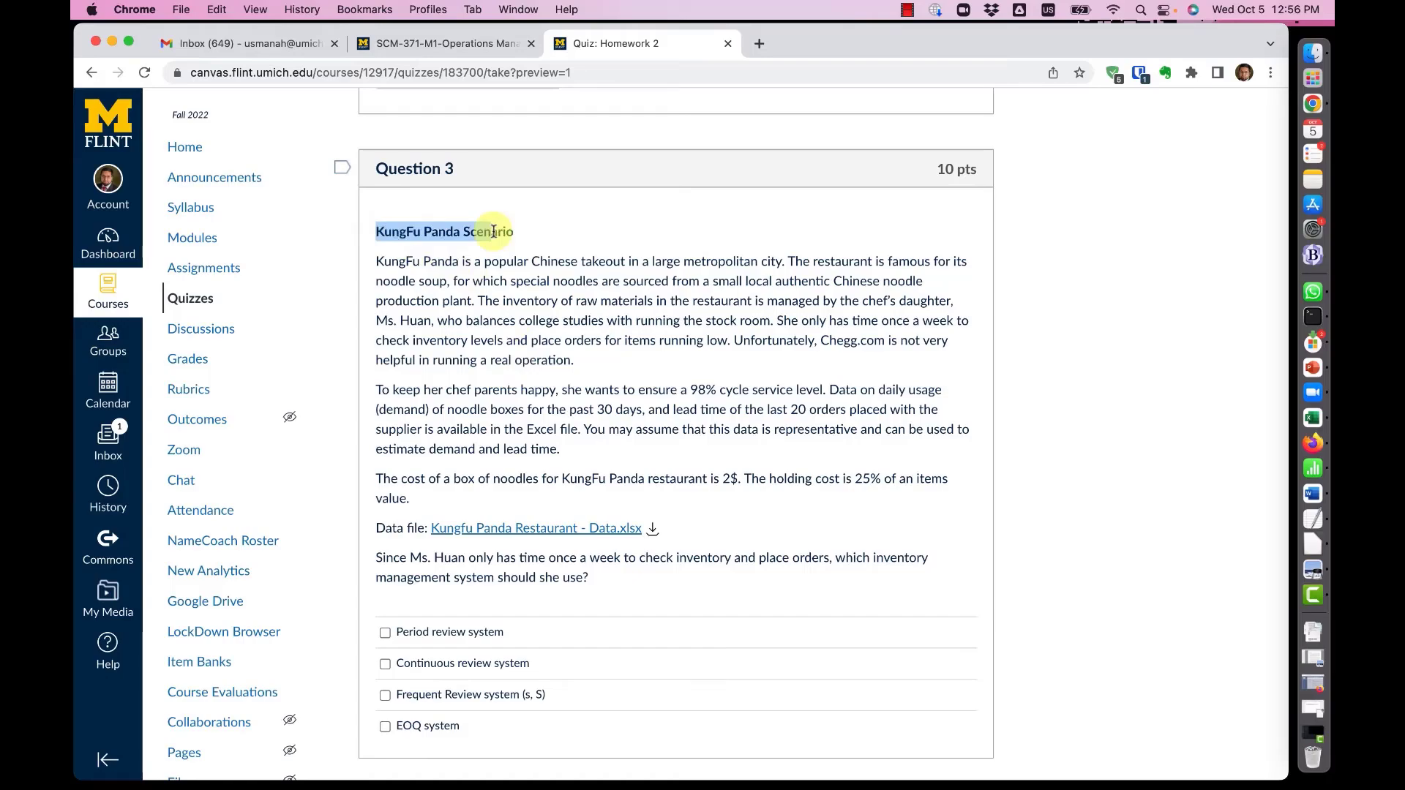
Look through Questions 3 to 9 of the quiz and return to the KungFu Panda scenario in Question 3
scroll(512, 231, down, 15)
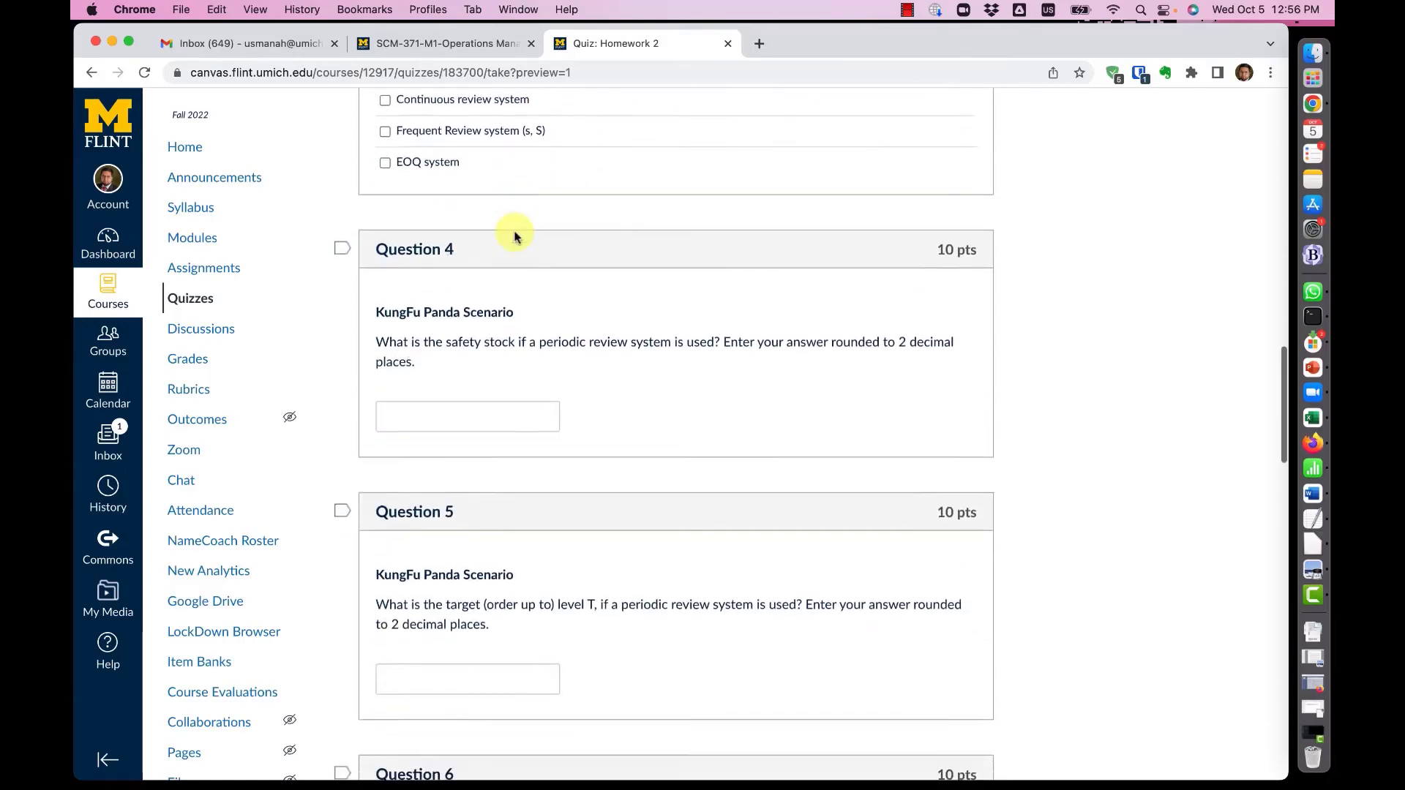
scroll(512, 233, down, 6)
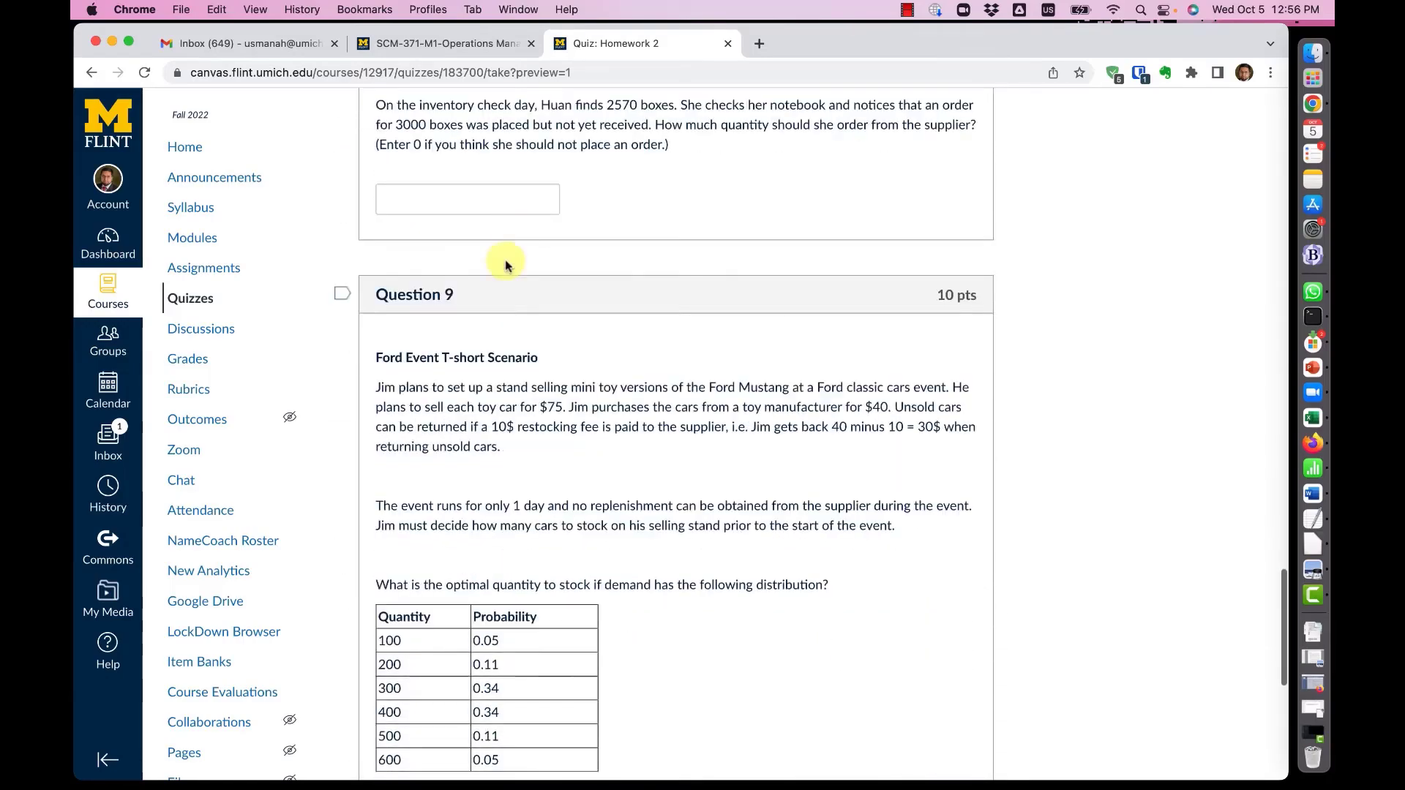
scroll(573, 376, up, 15)
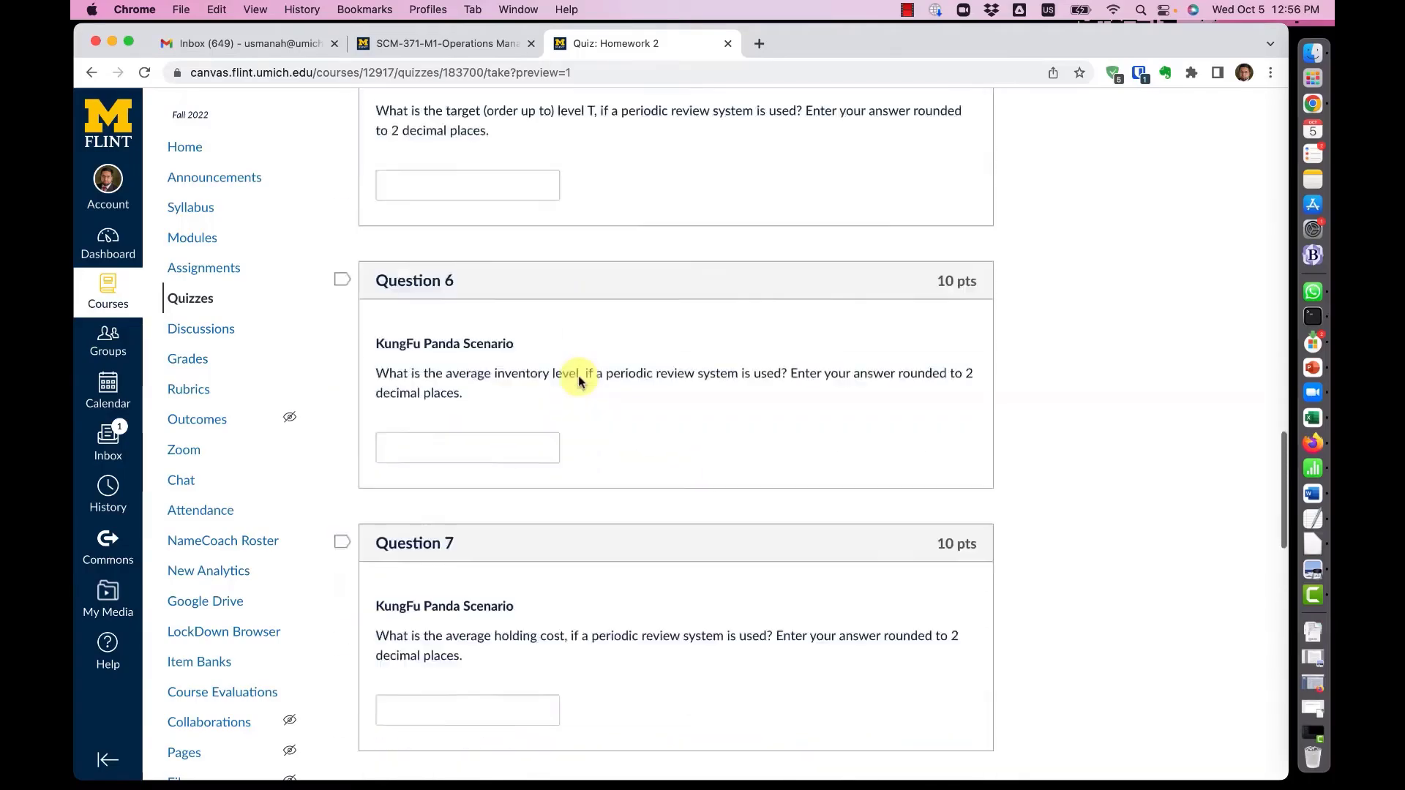
scroll(579, 380, up, 10)
scroll(579, 377, down, 3)
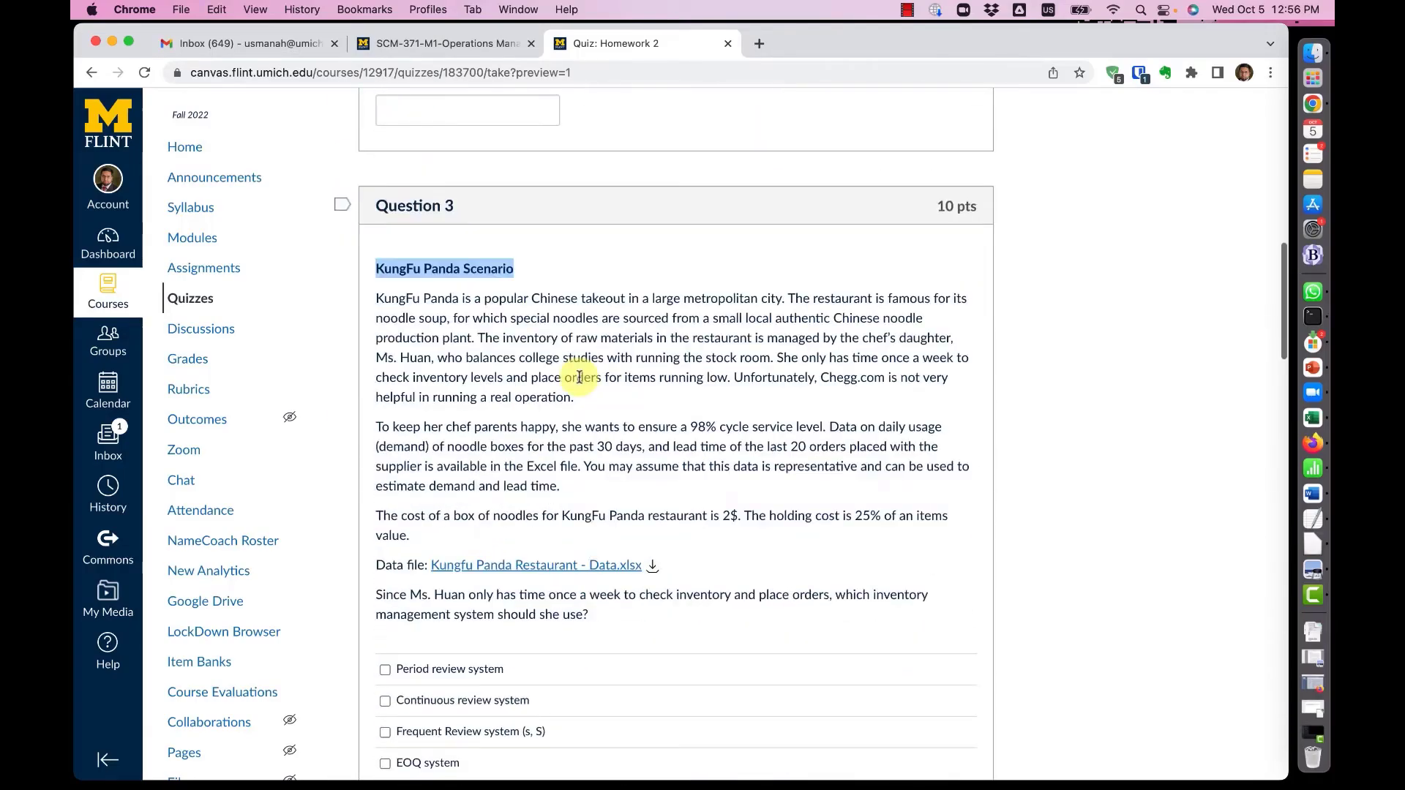
Switch to the noodle data workbook in Excel and examine the daily usage and order lead time tables
key(super+Tab)
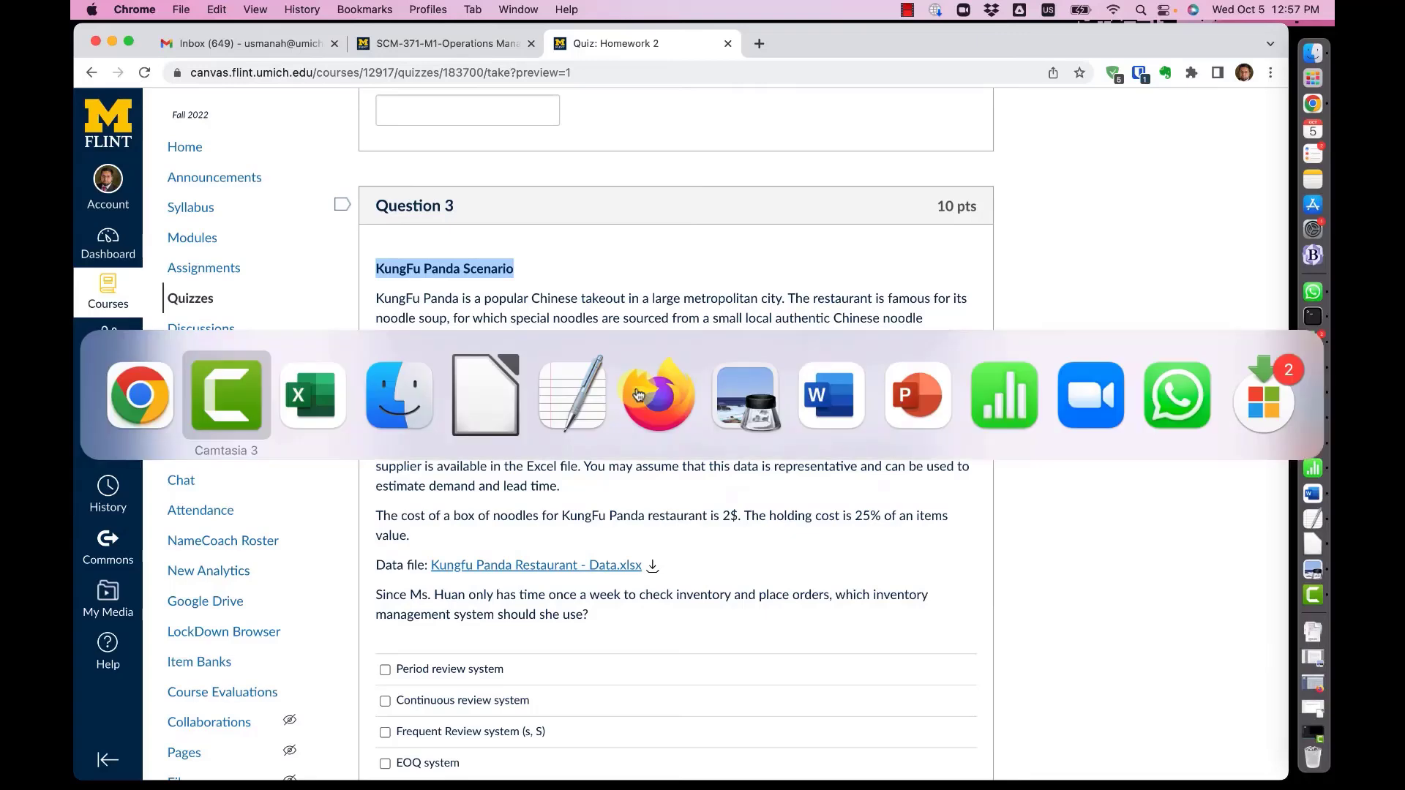
key(super+Tab)
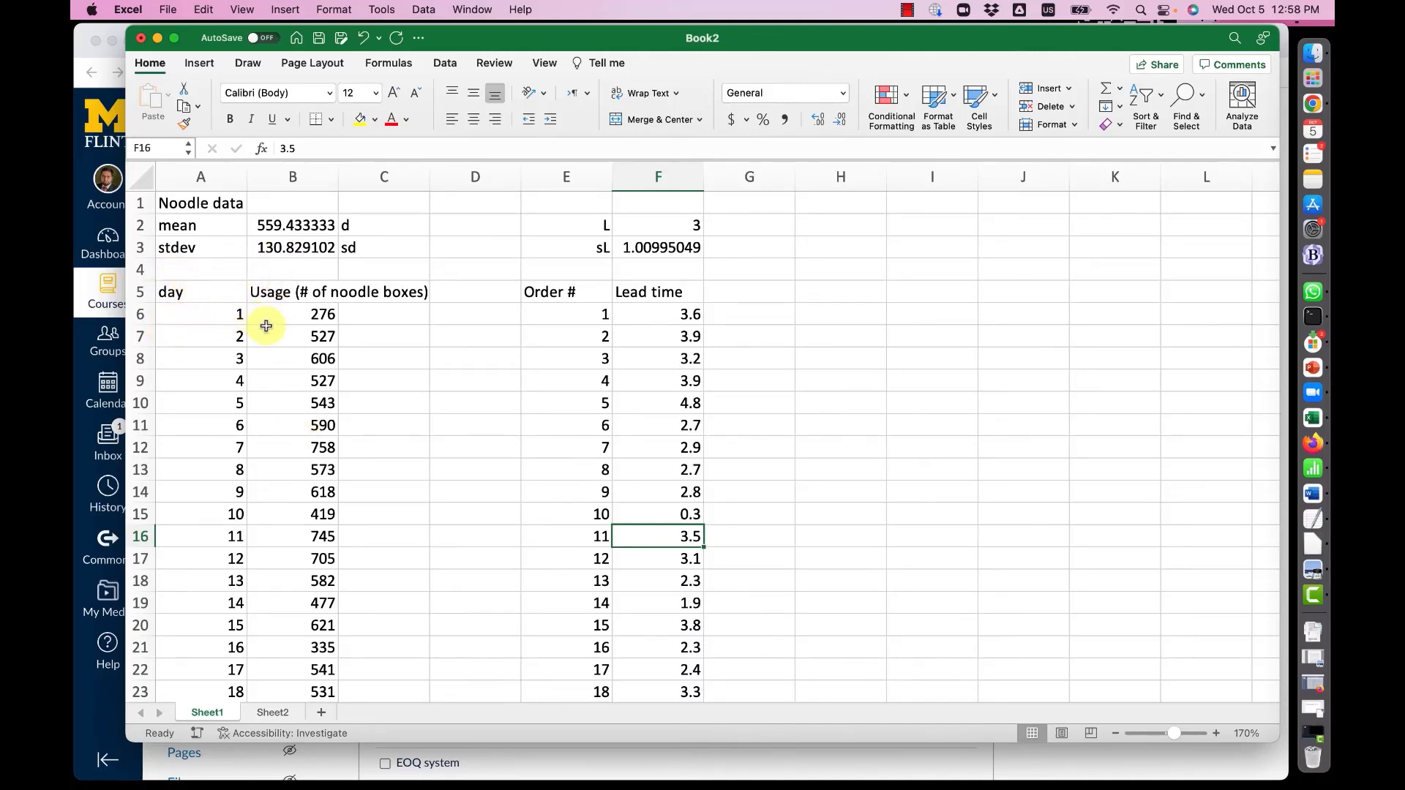
drag(220, 313, 308, 494)
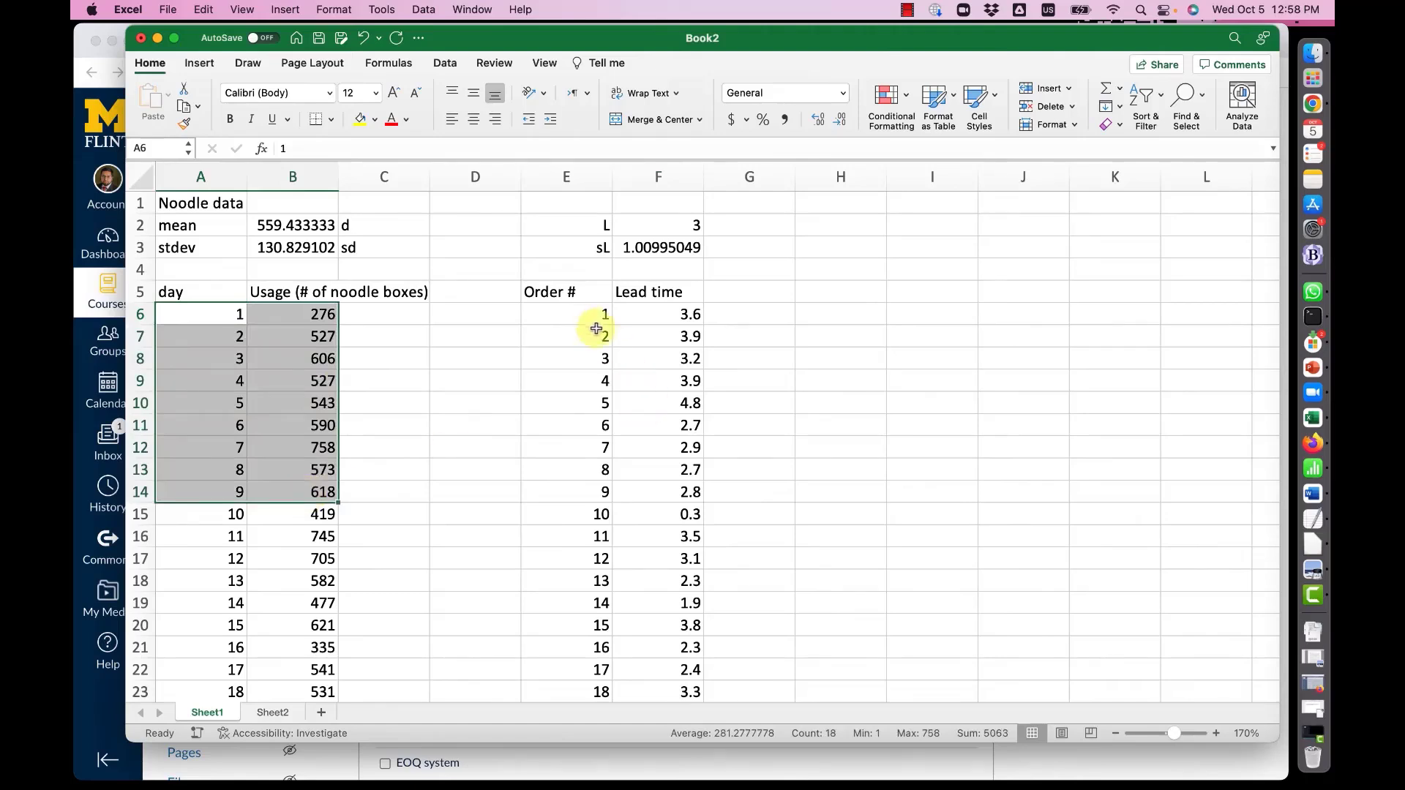
drag(596, 331, 663, 549)
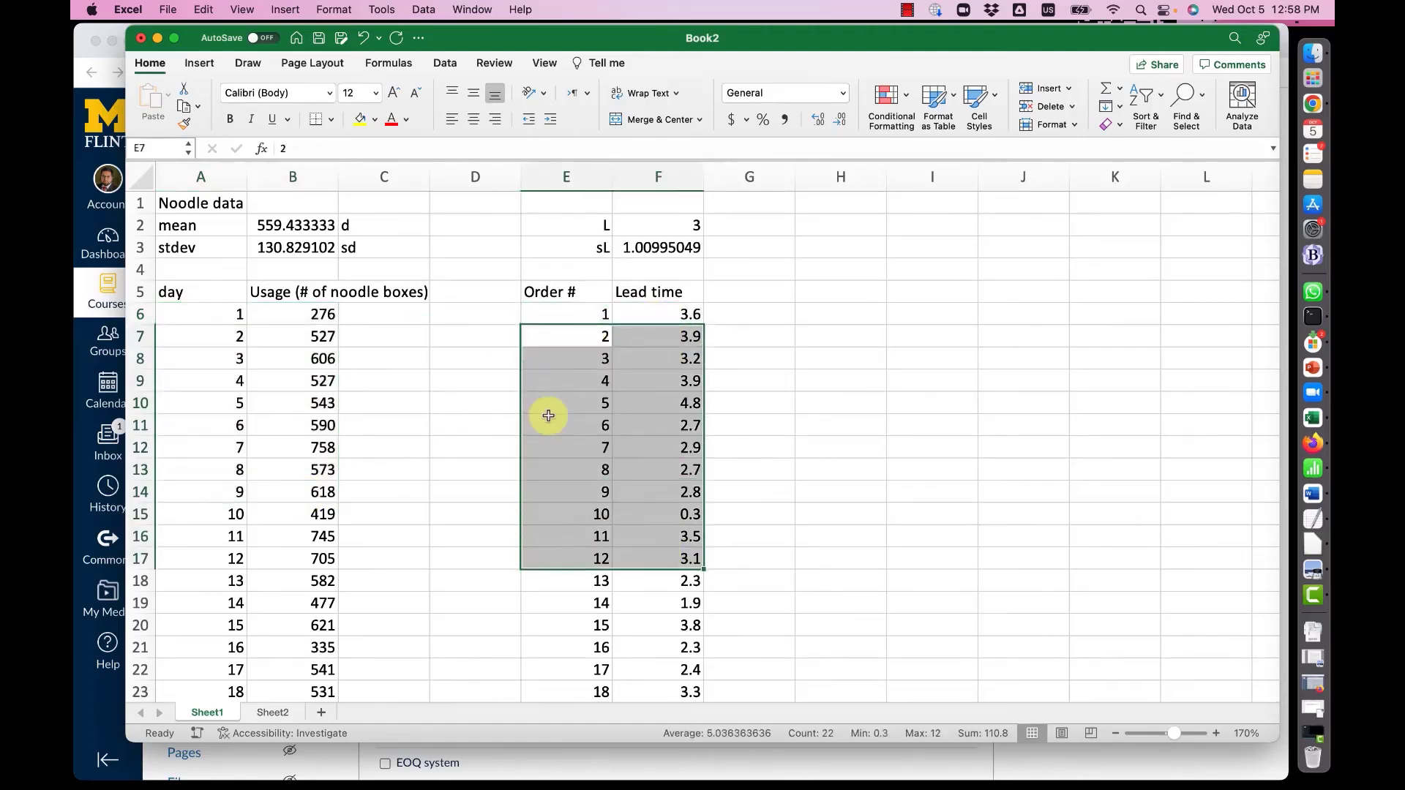
Examine individual noodle usage values in column B and lead time values in column F
click(322, 315)
drag(322, 315, 314, 405)
click(313, 361)
click(311, 381)
click(322, 468)
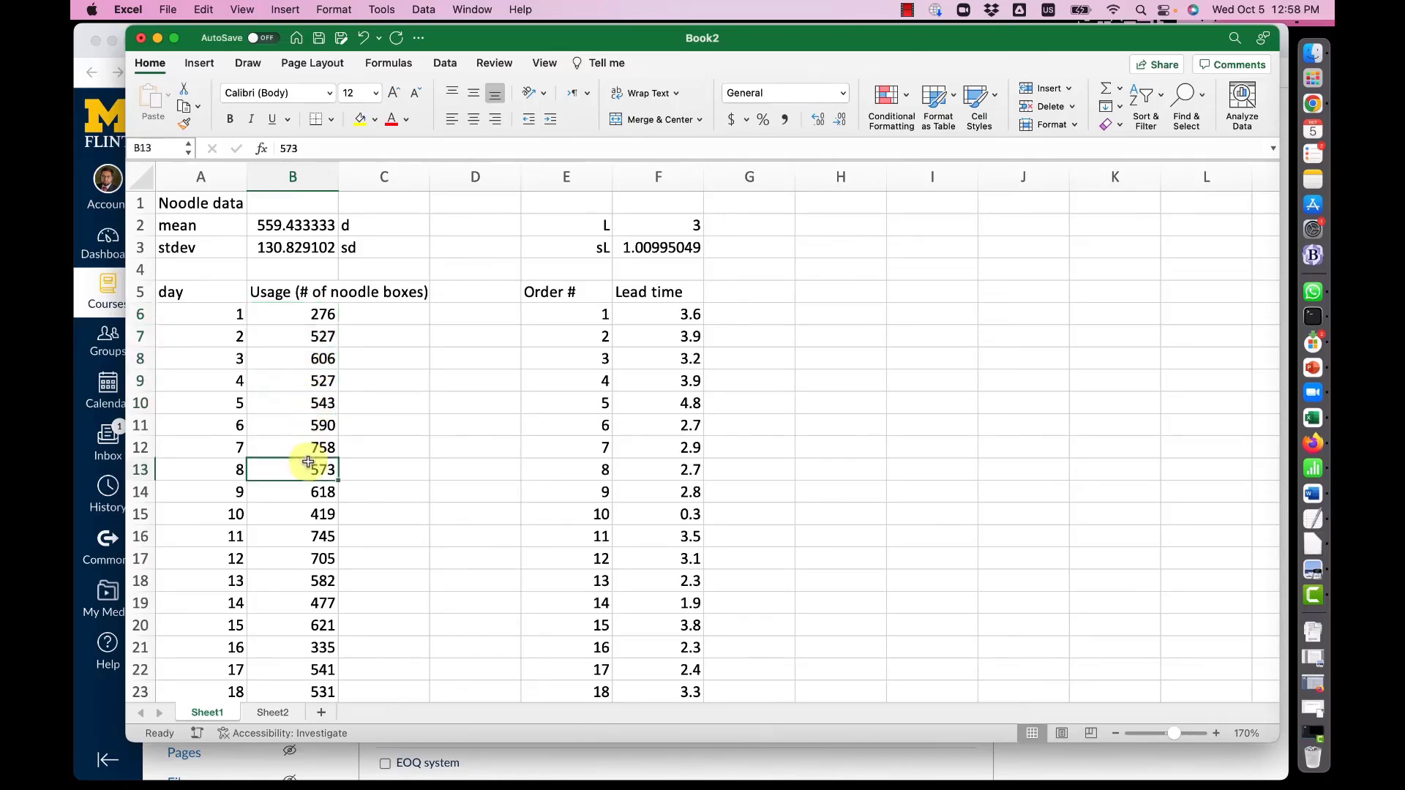
drag(652, 336, 643, 393)
click(658, 430)
click(658, 446)
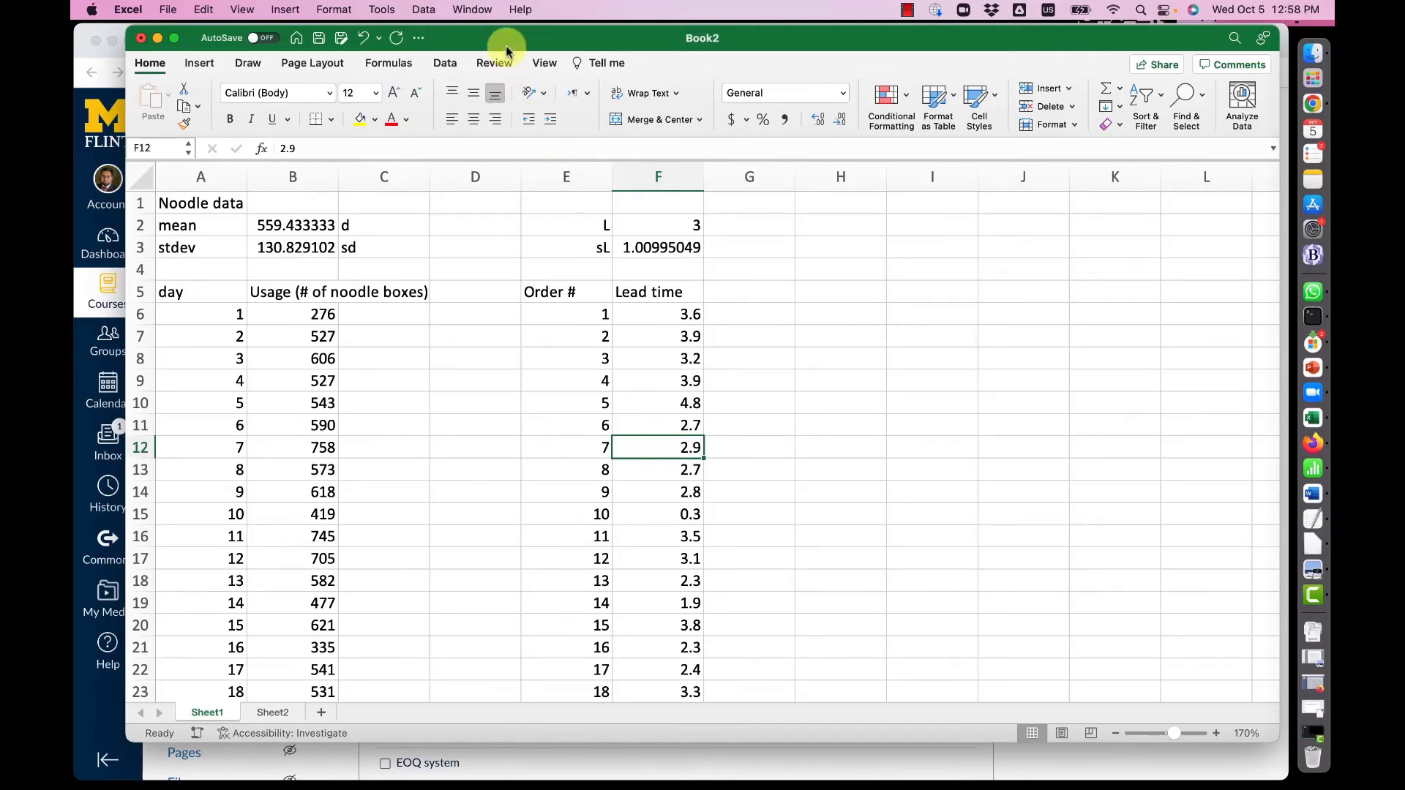
Move the workbook window aside to read the Question 3 scenario in Chrome, and bring the noodle data back into view
drag(505, 38, 557, 622)
click(582, 373)
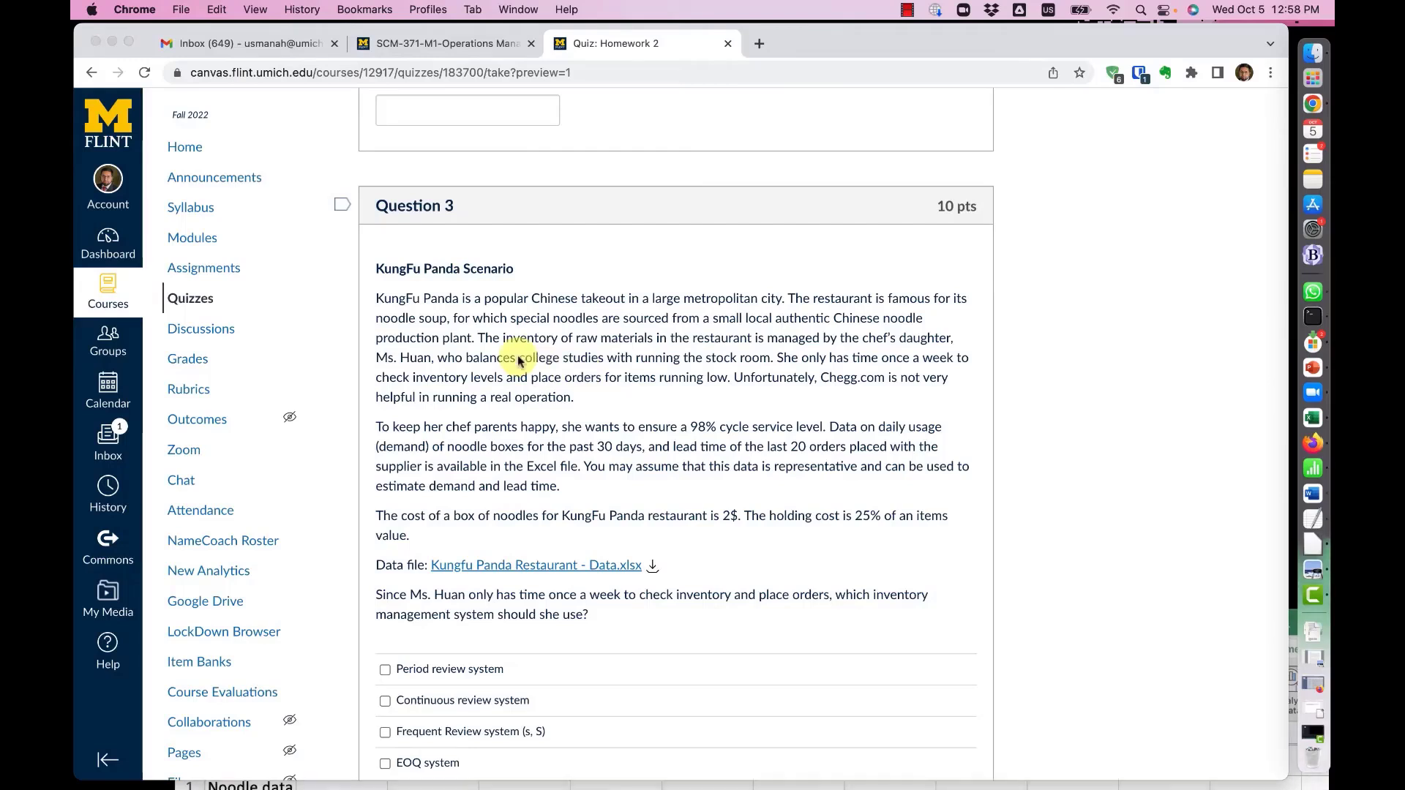
key(super+Tab)
drag(543, 620, 572, 122)
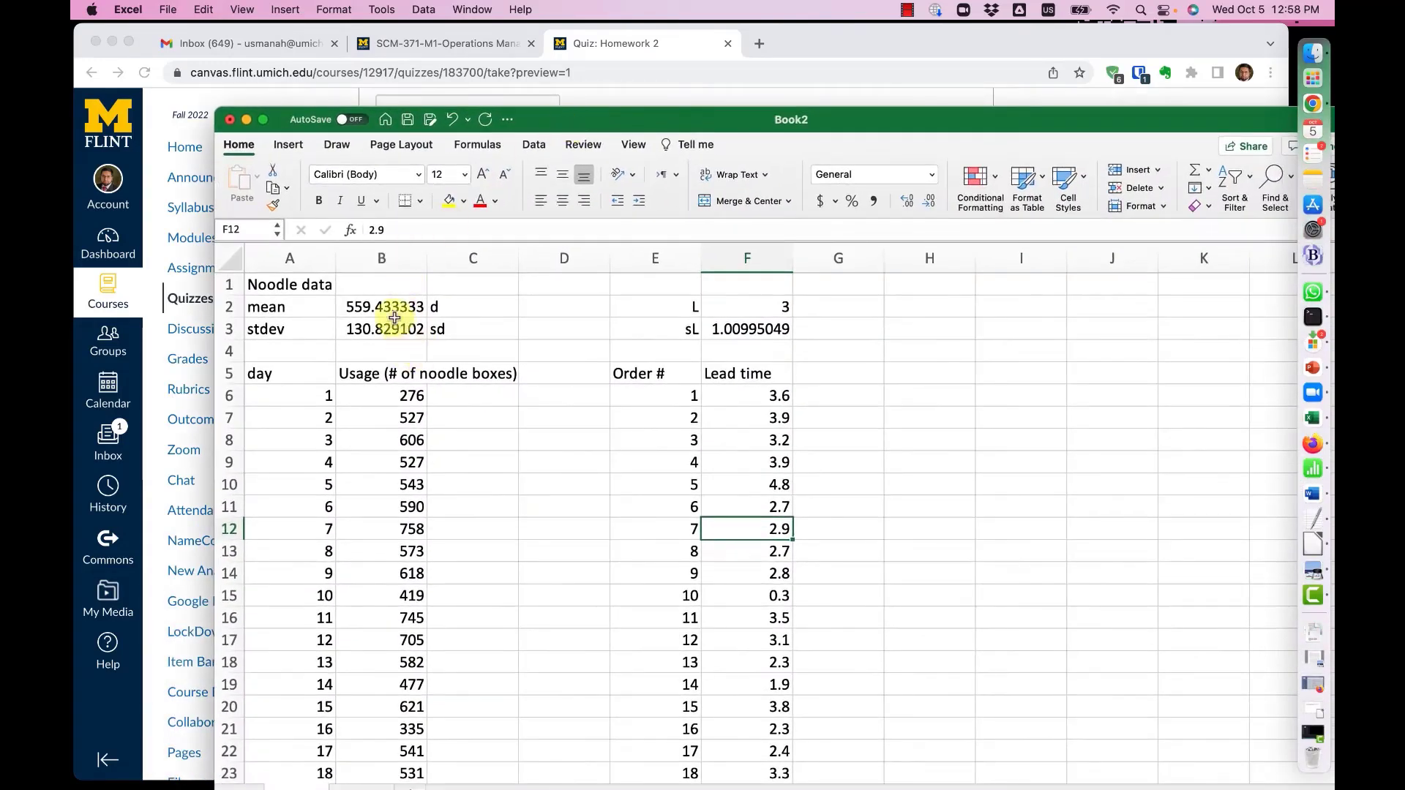
Inspect the mean usage formula in B2 and the full range of daily values it covers
click(365, 303)
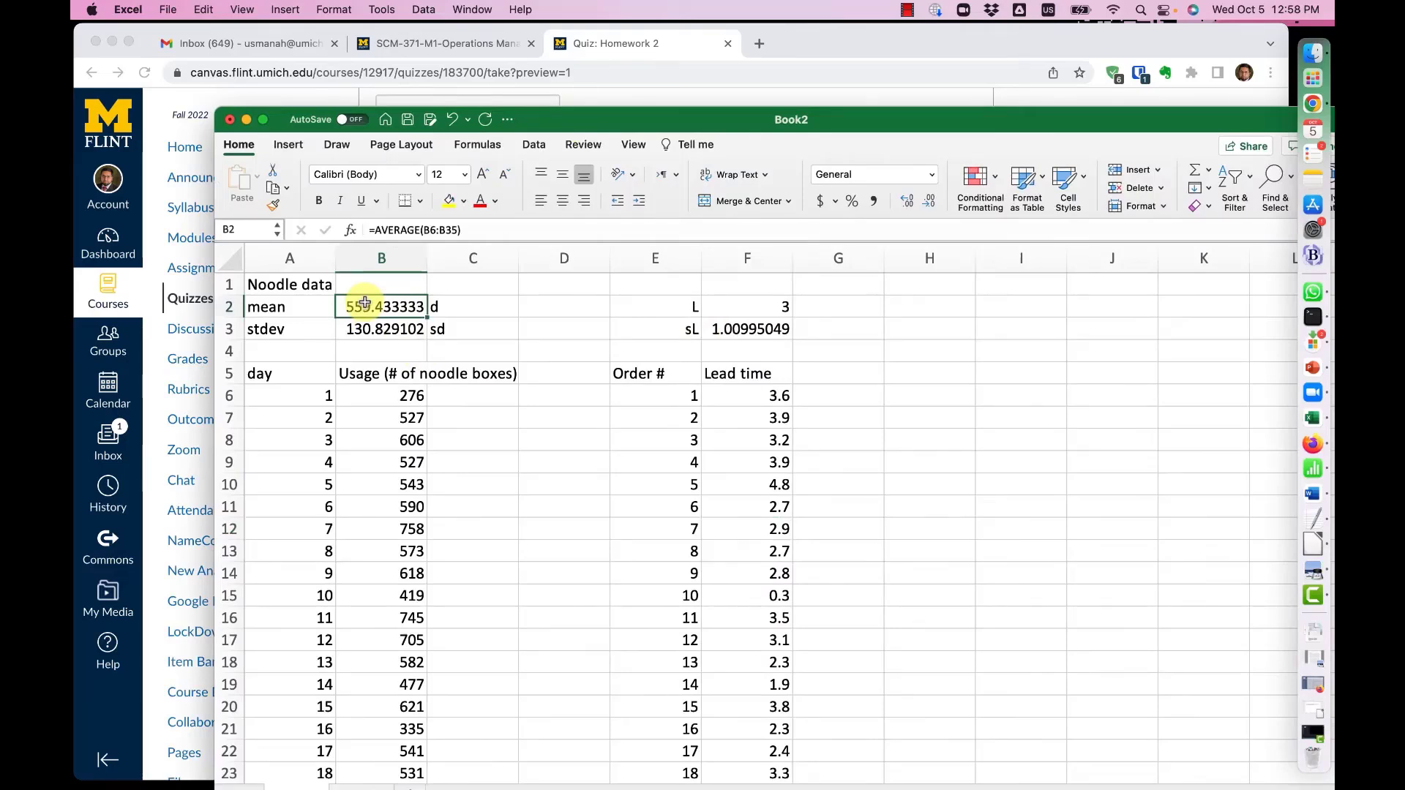
double_click(364, 307)
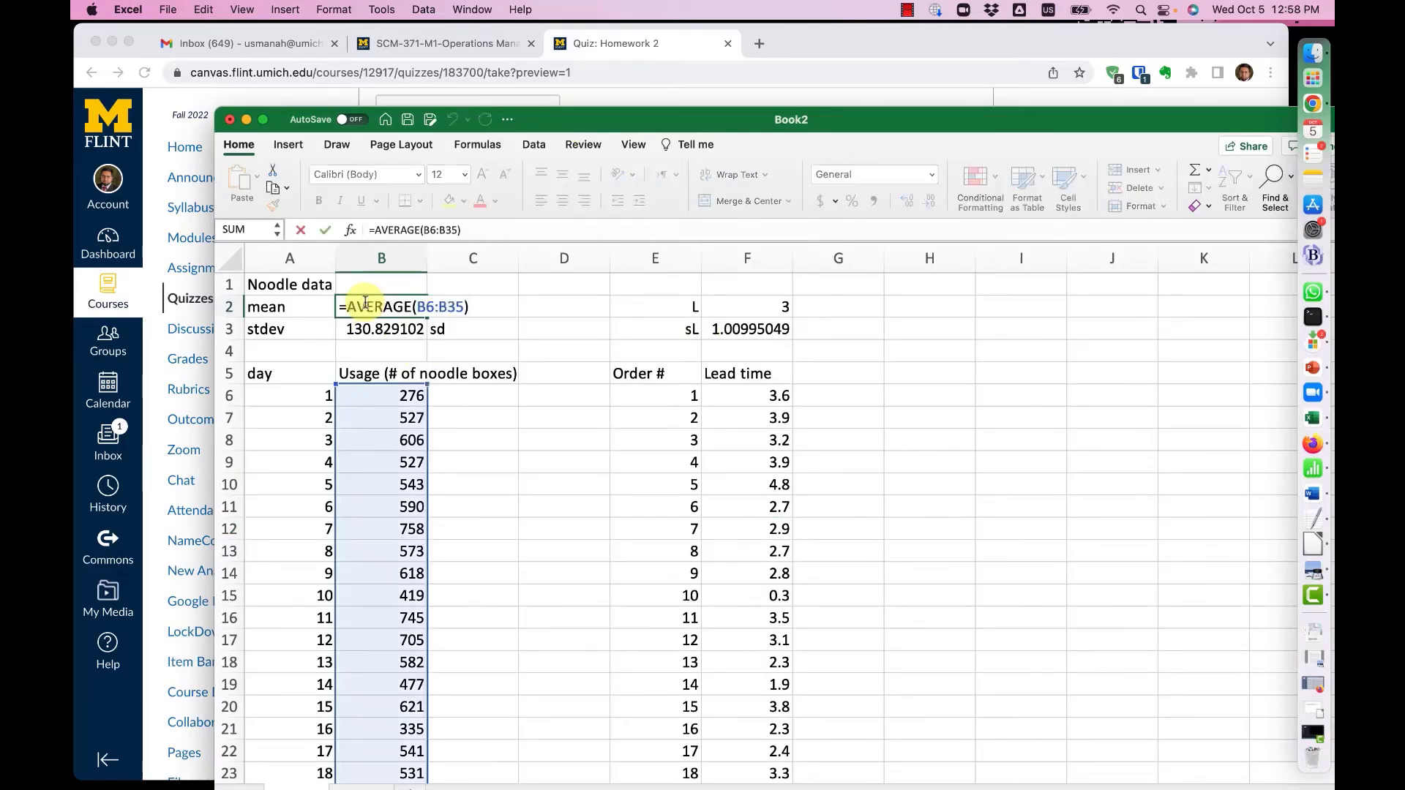
scroll(360, 442, down, 5)
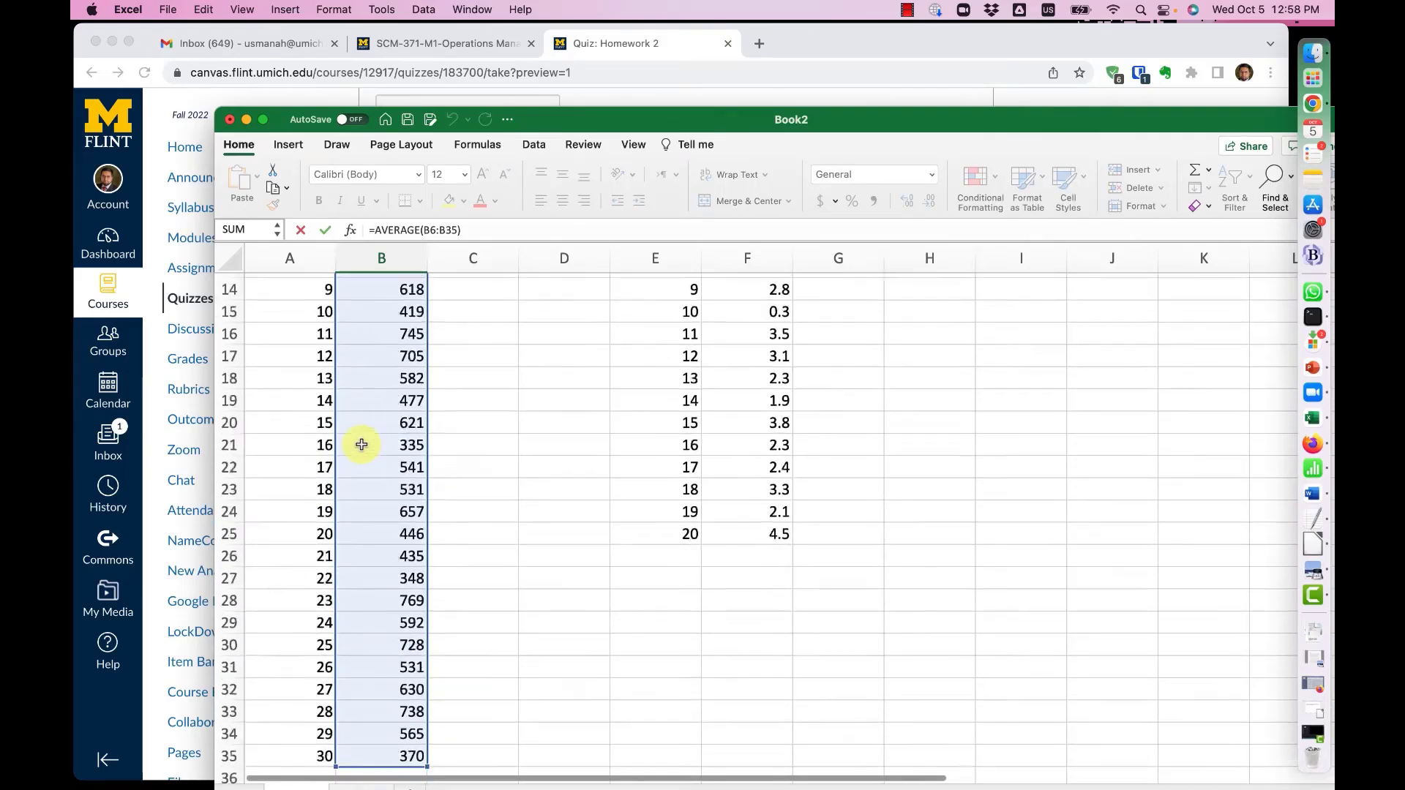
scroll(362, 444, up, 5)
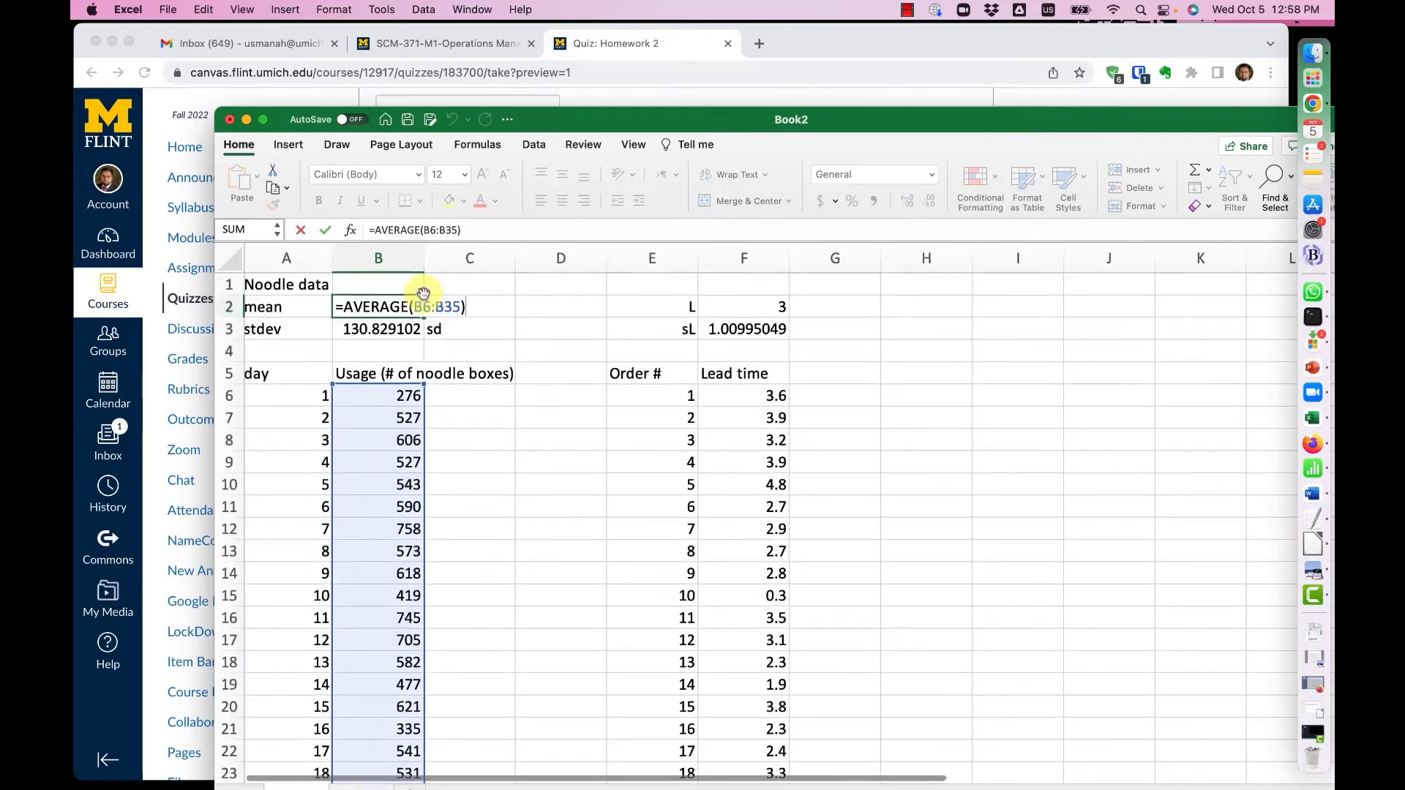
Inspect the usage standard deviation formula in B3, the range it covers and its label in C3, and reselect the mean in B2
click(409, 330)
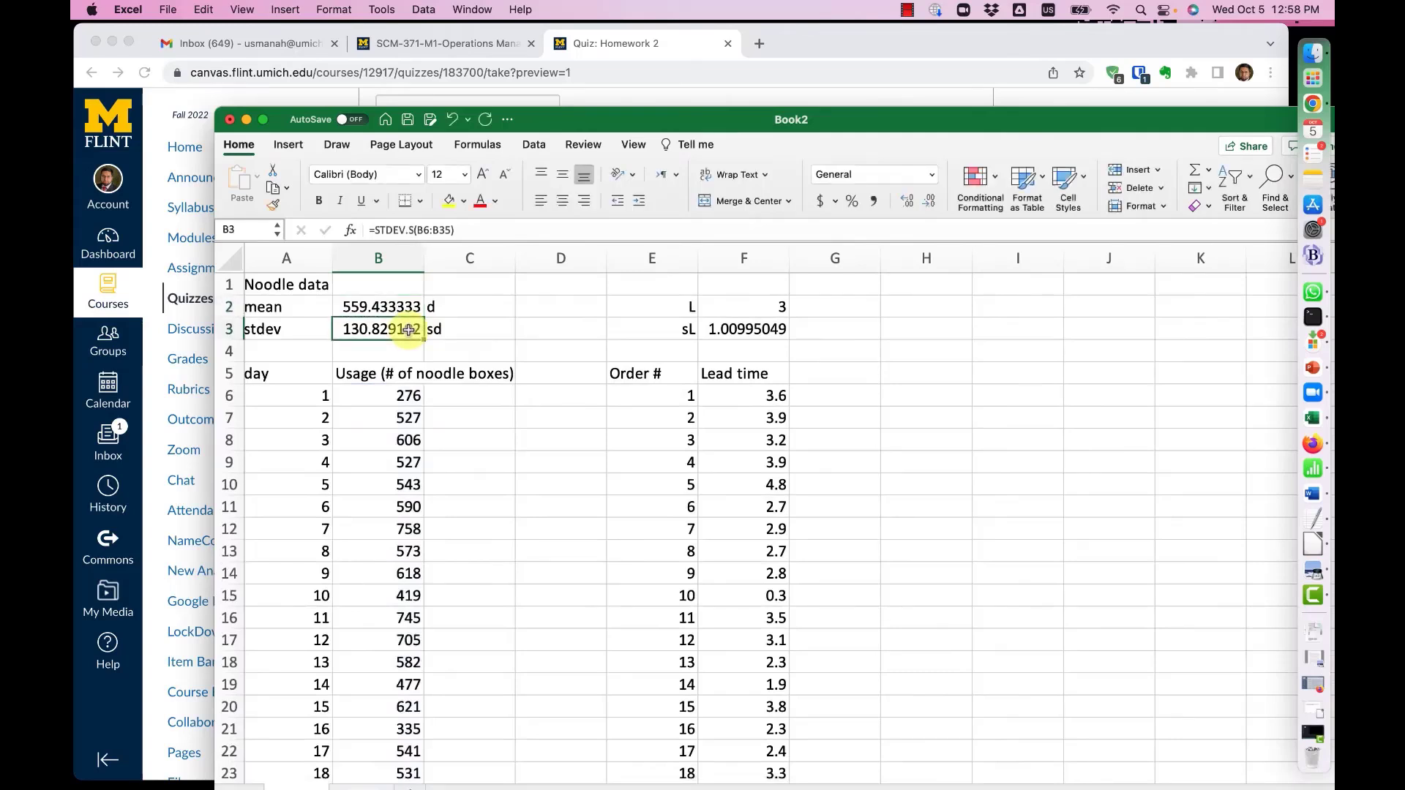
double_click(409, 329)
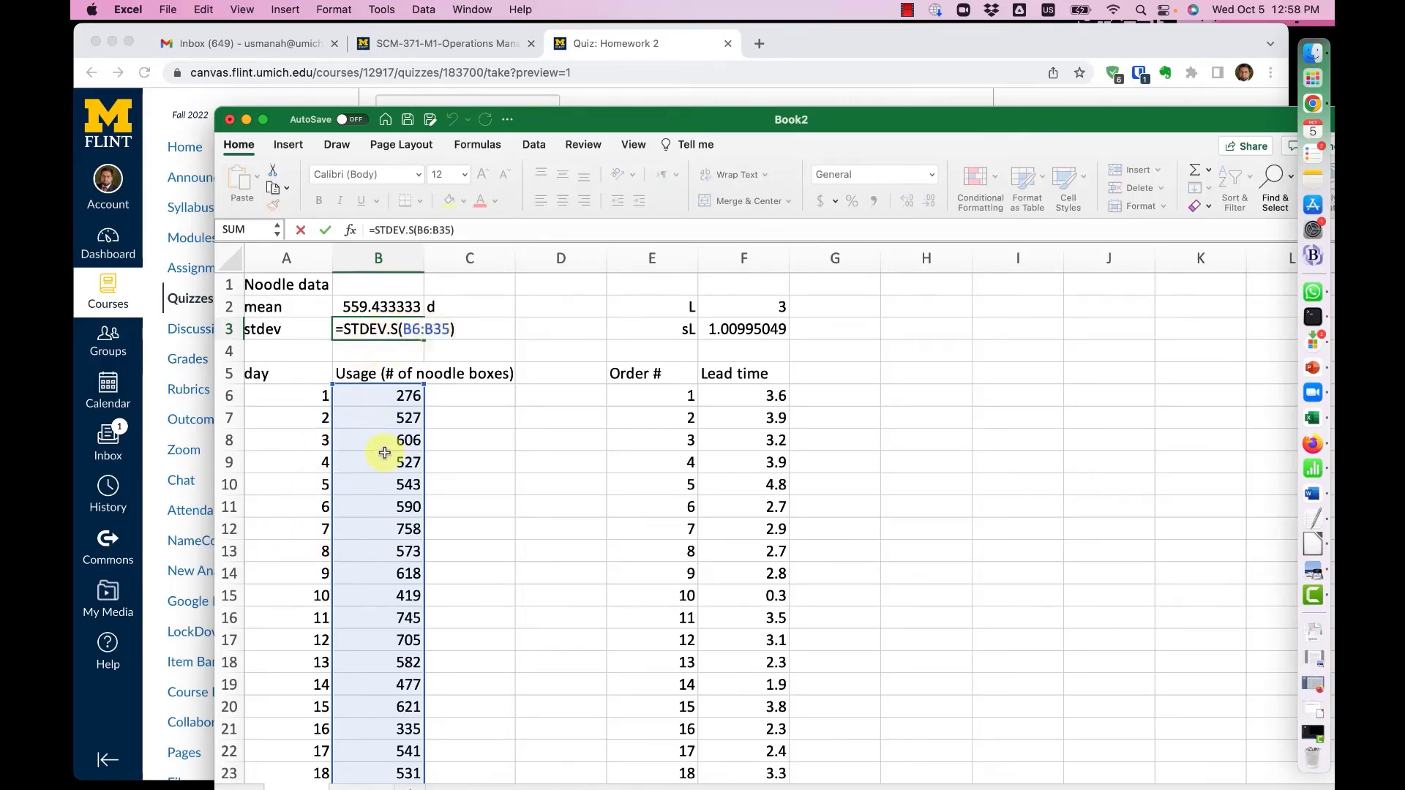
scroll(383, 450, down, 8)
scroll(385, 454, up, 5)
scroll(385, 453, up, 5)
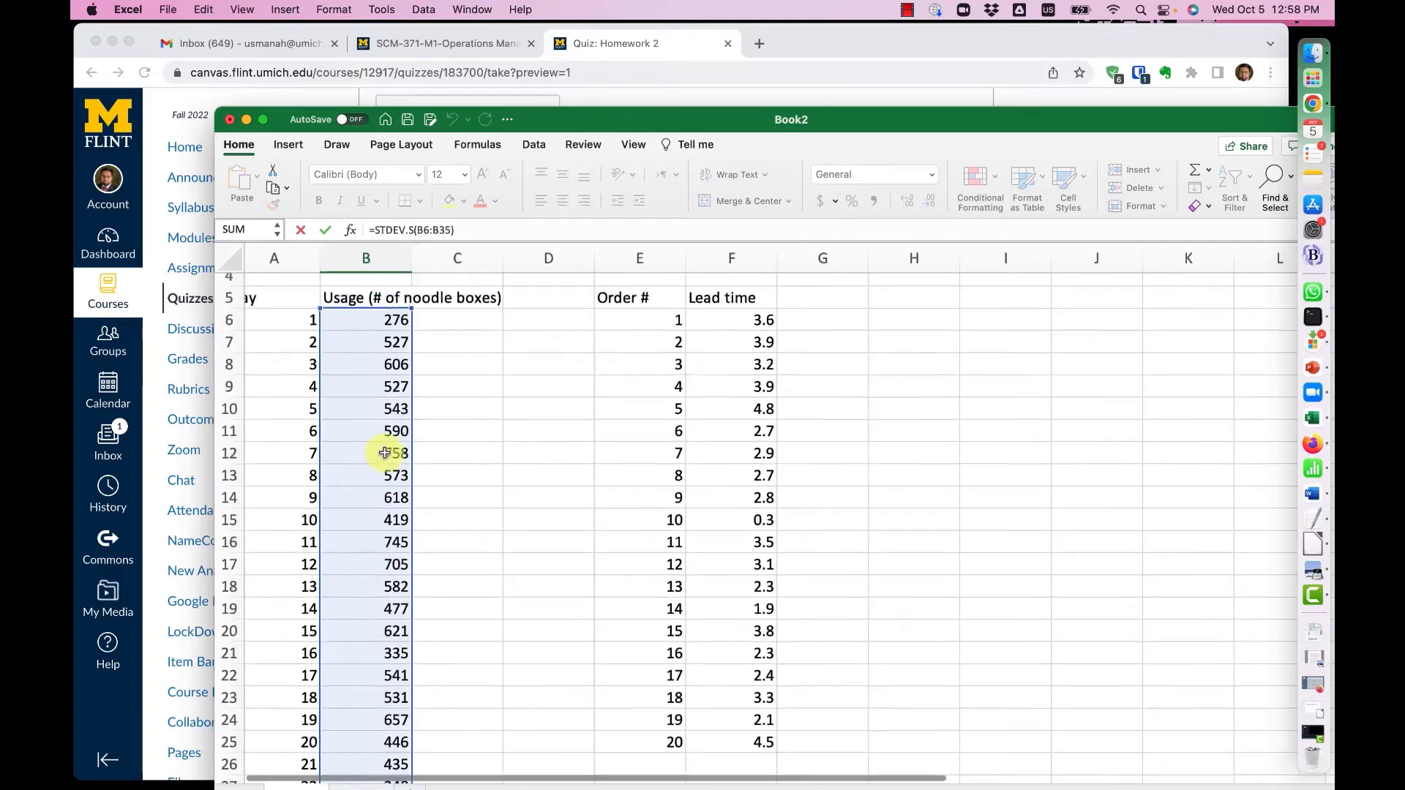
key(Return)
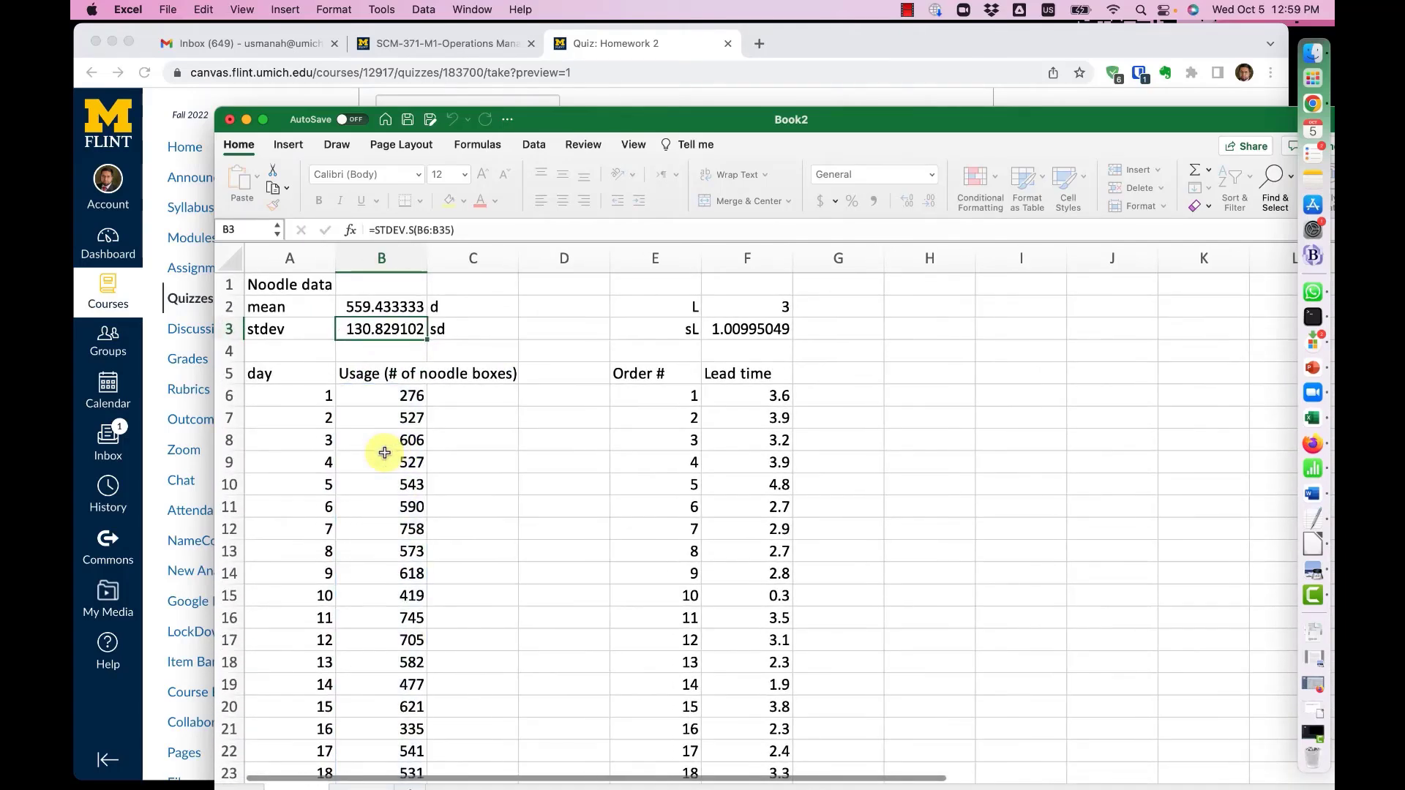
click(442, 333)
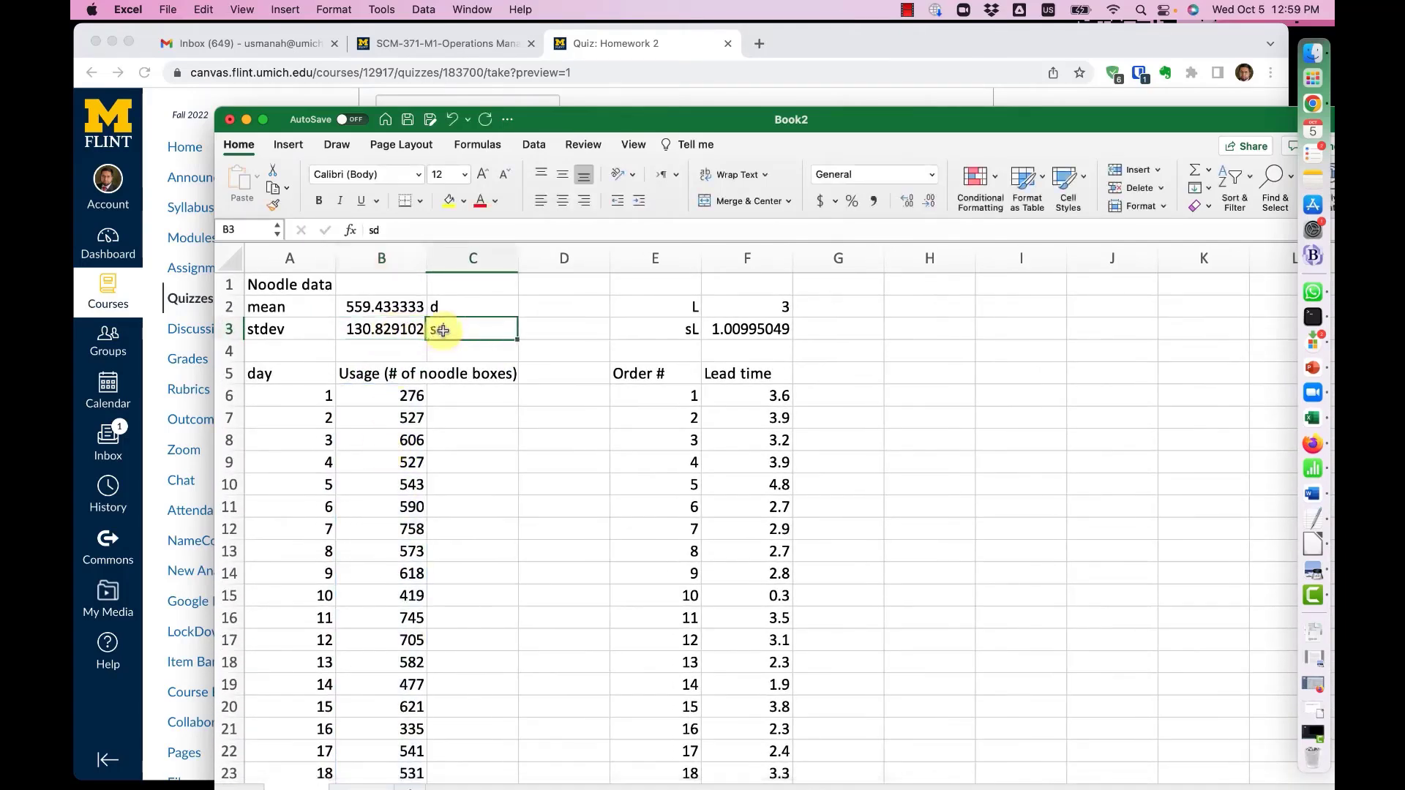
click(384, 331)
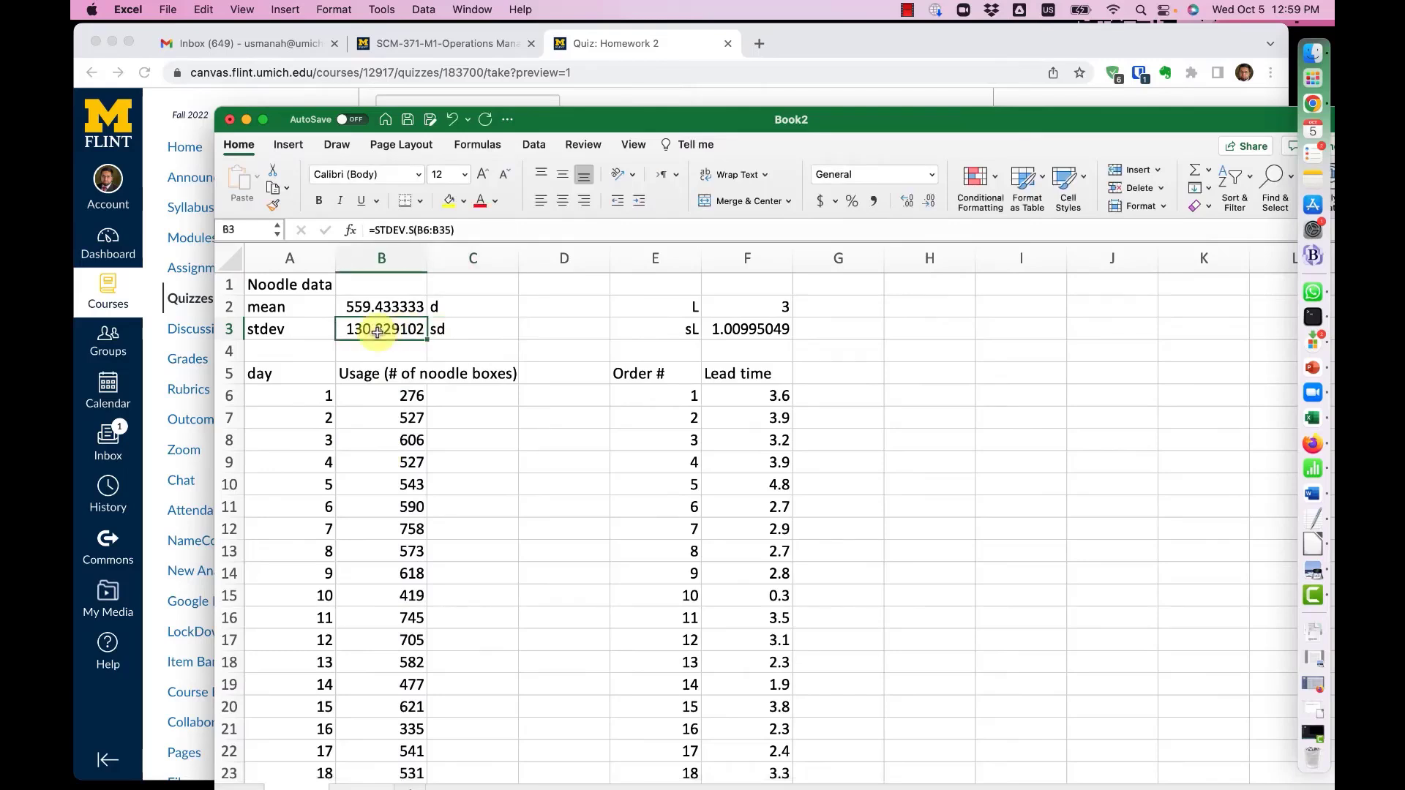
click(390, 307)
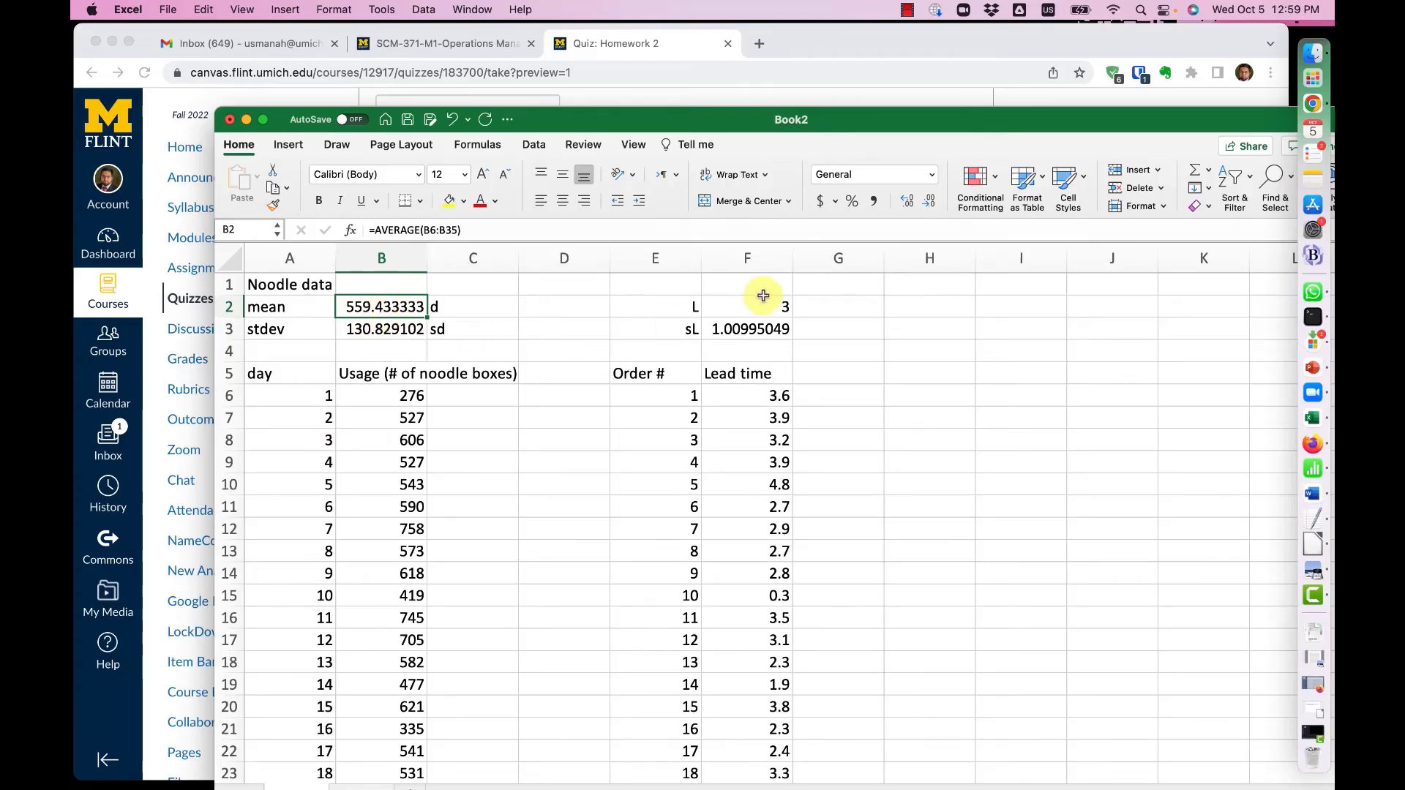
Shorten the range of the mean lead time formula in F2 to F6:F25 so it covers only the 20 listed orders
click(744, 390)
click(744, 303)
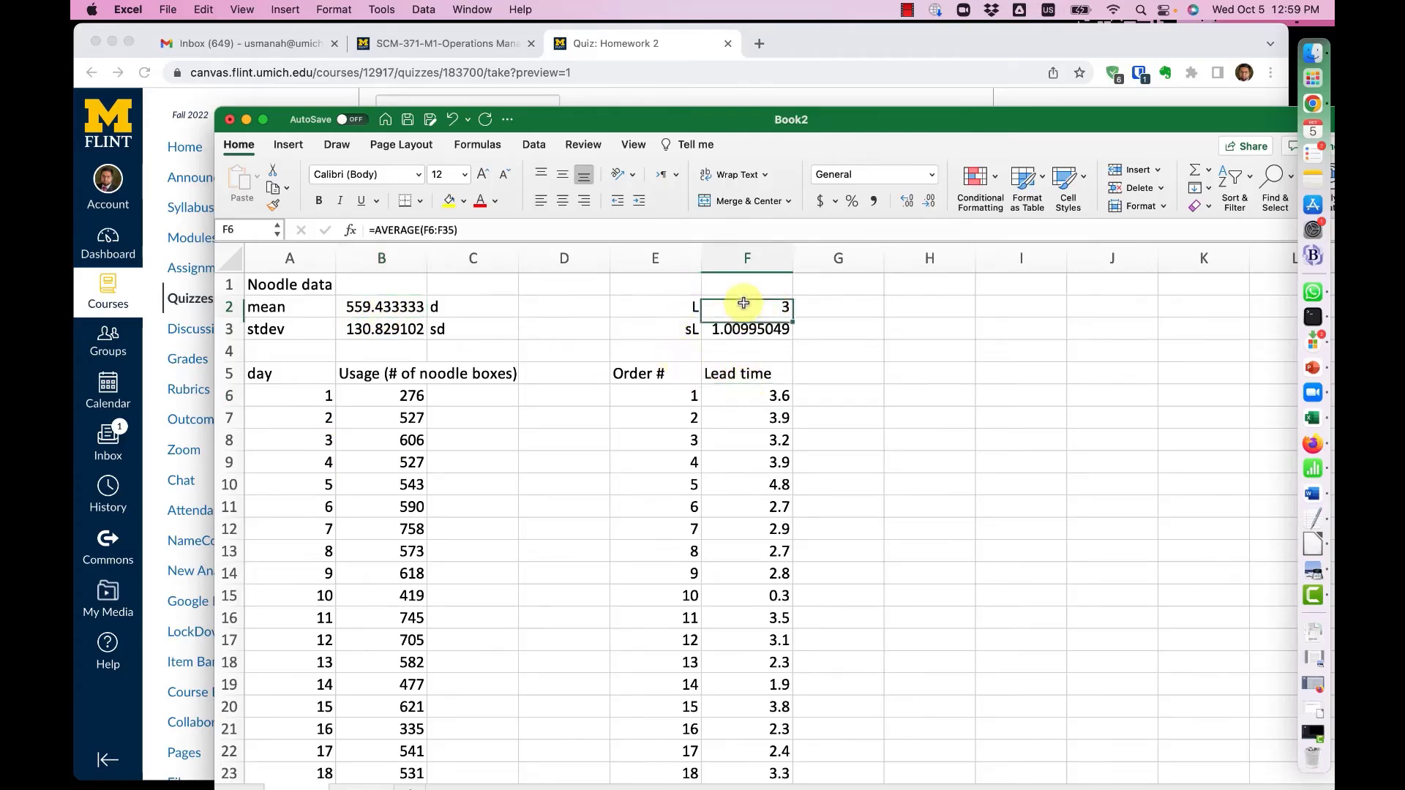
double_click(744, 303)
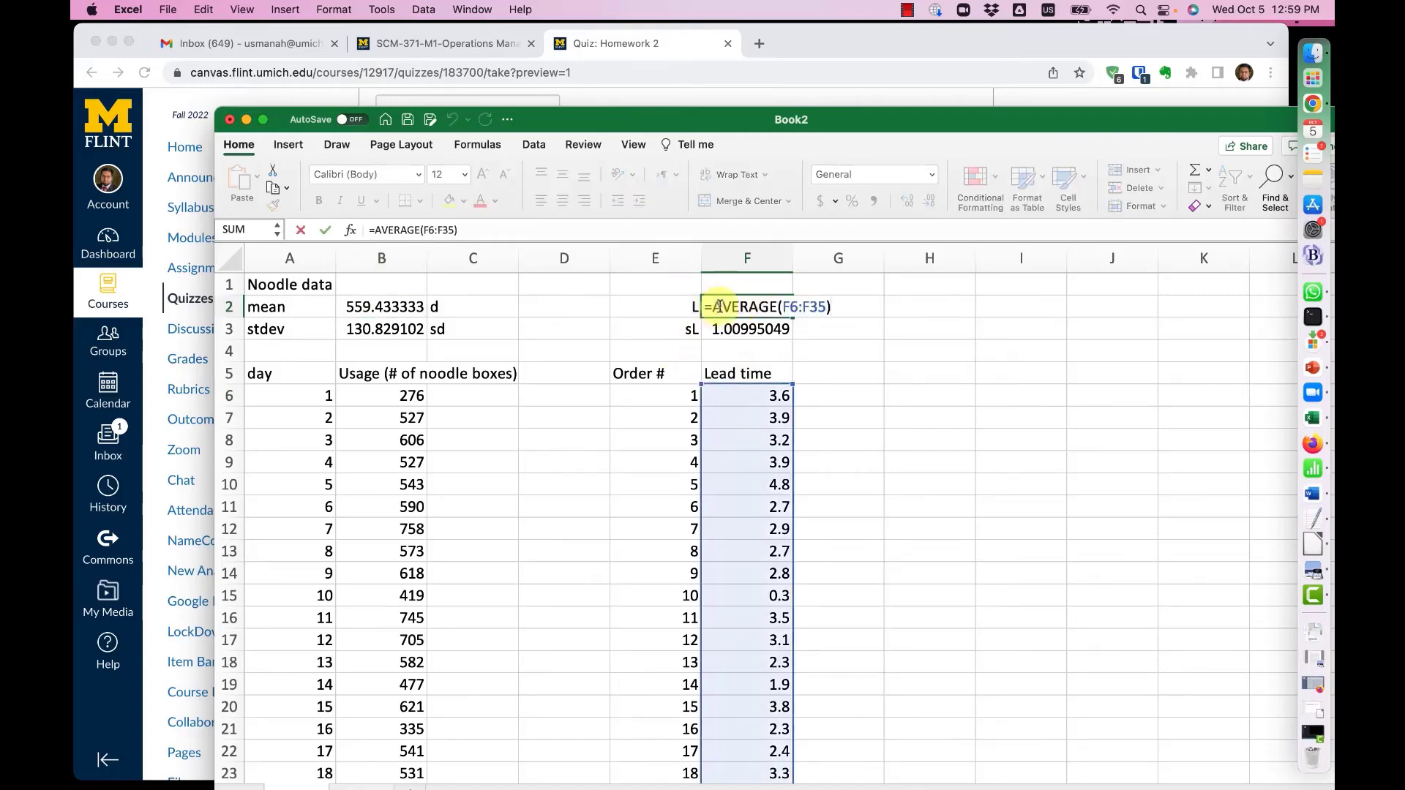
scroll(753, 502, down, 7)
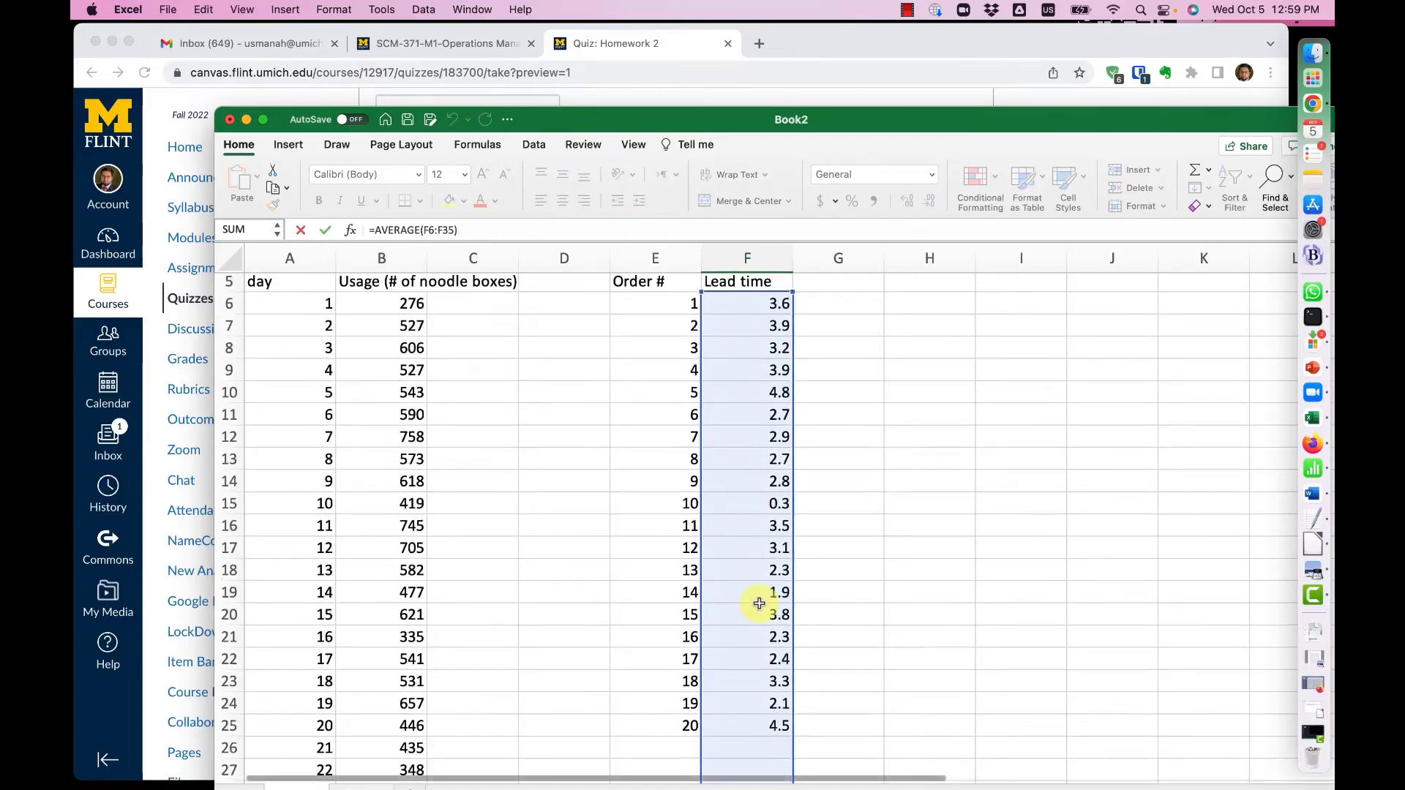
scroll(762, 600, up, 3)
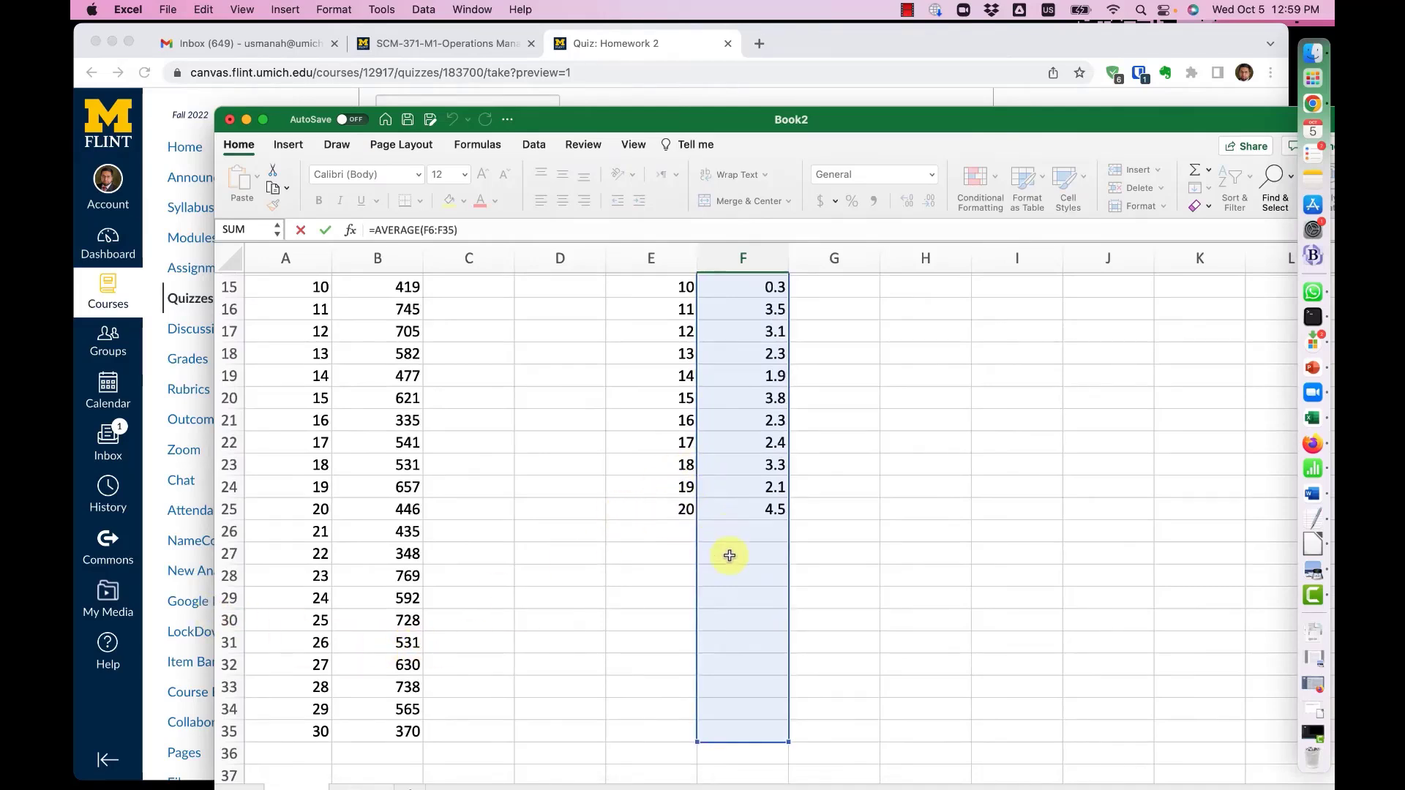
scroll(728, 659, up, 5)
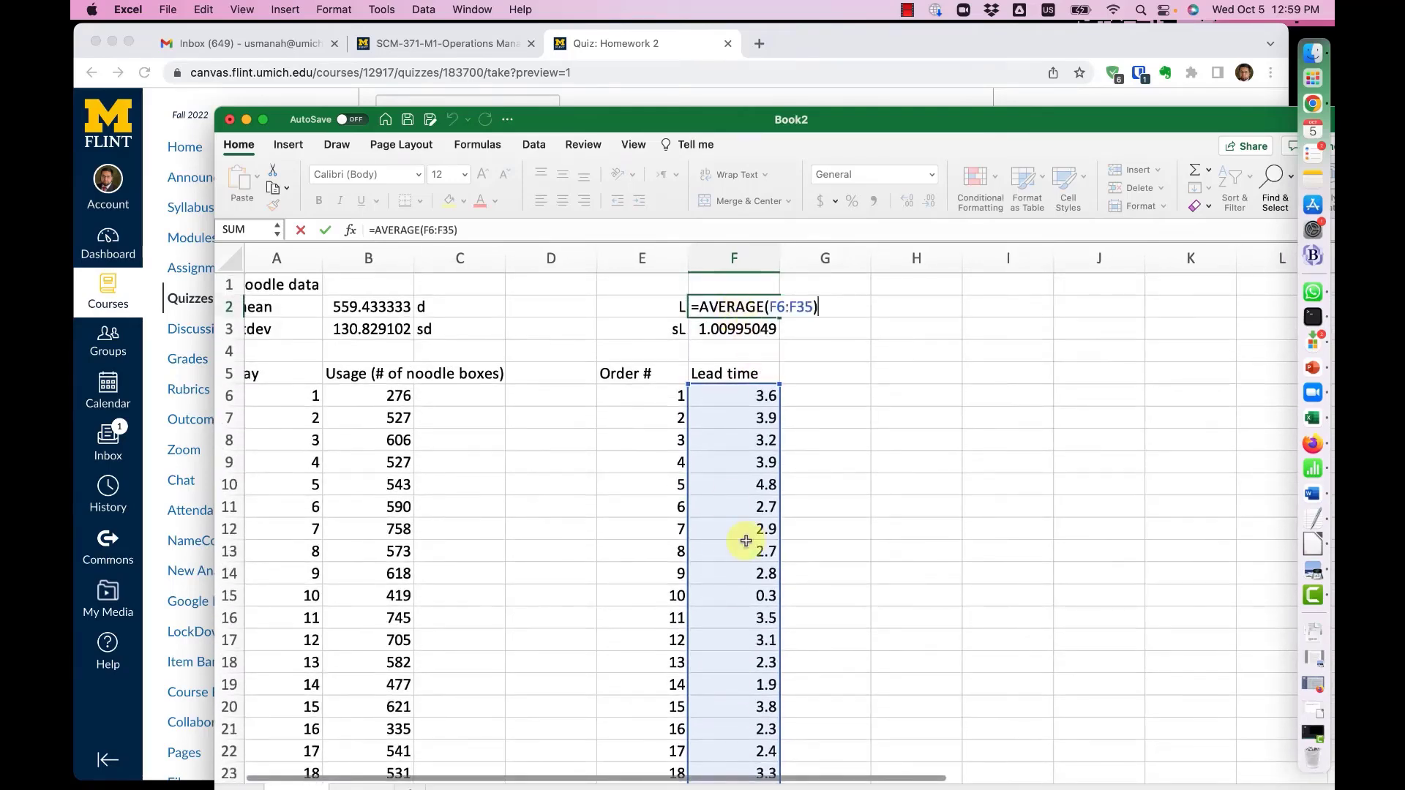
scroll(746, 540, down, 6)
scroll(747, 540, down, 2)
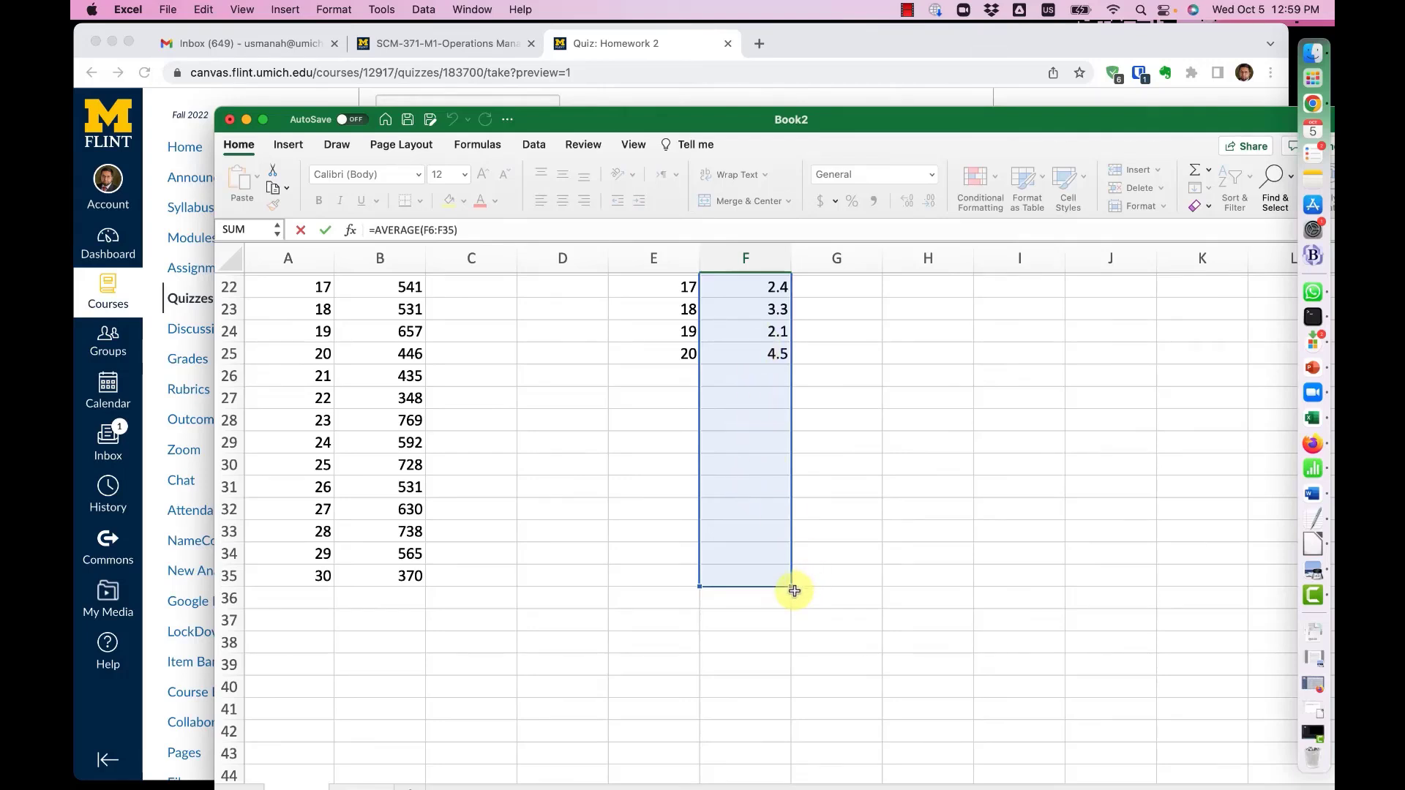
drag(794, 585, 784, 366)
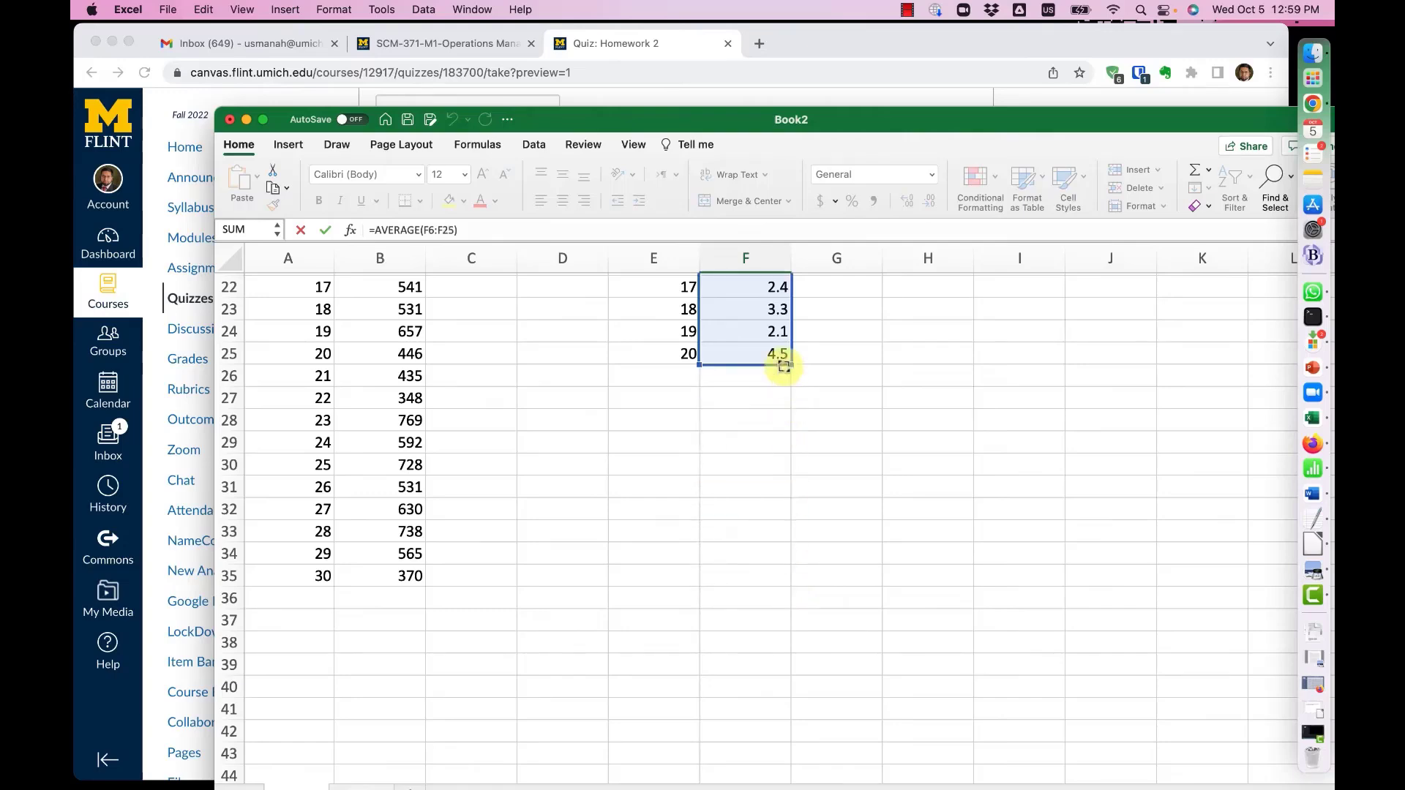
scroll(784, 364, up, 7)
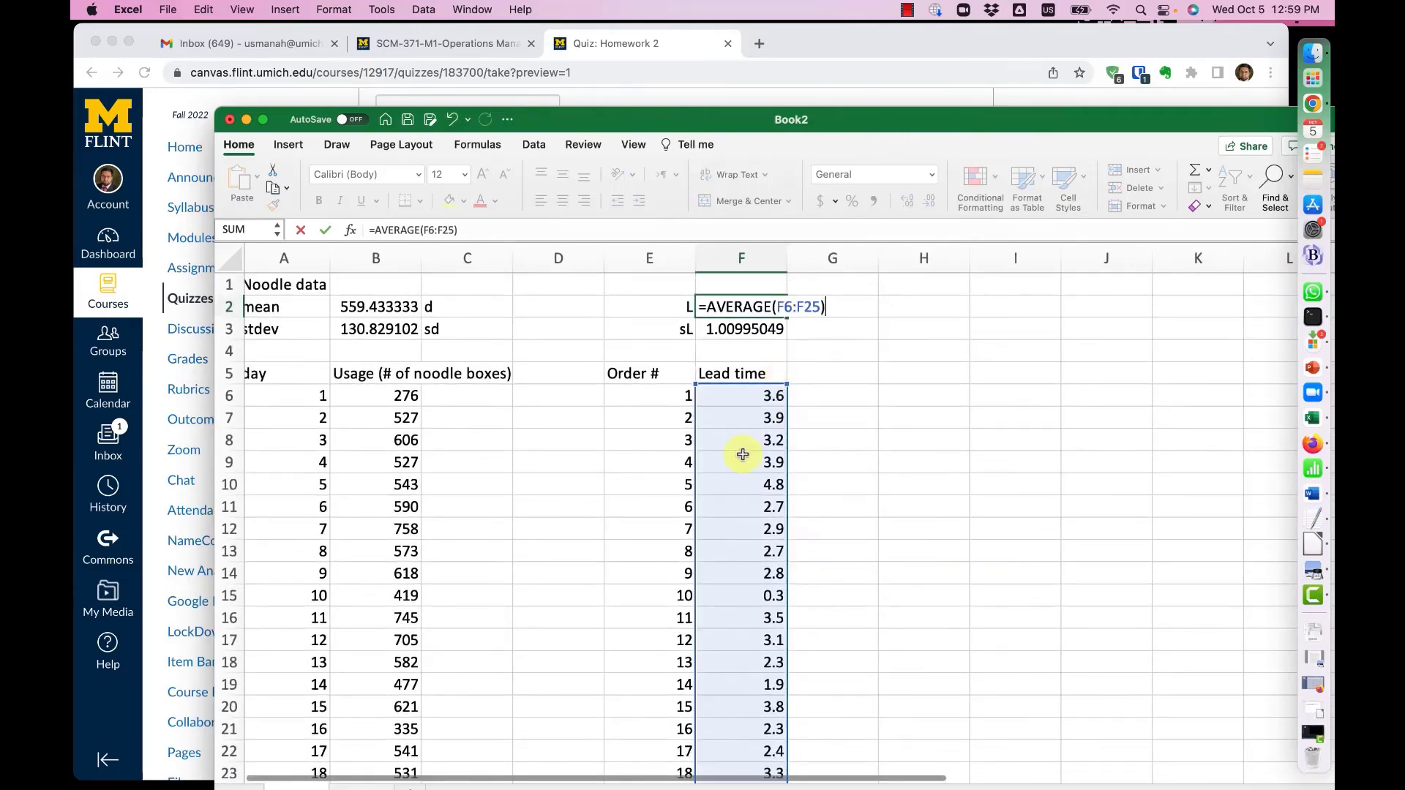
scroll(743, 455, down, 4)
scroll(743, 455, up, 5)
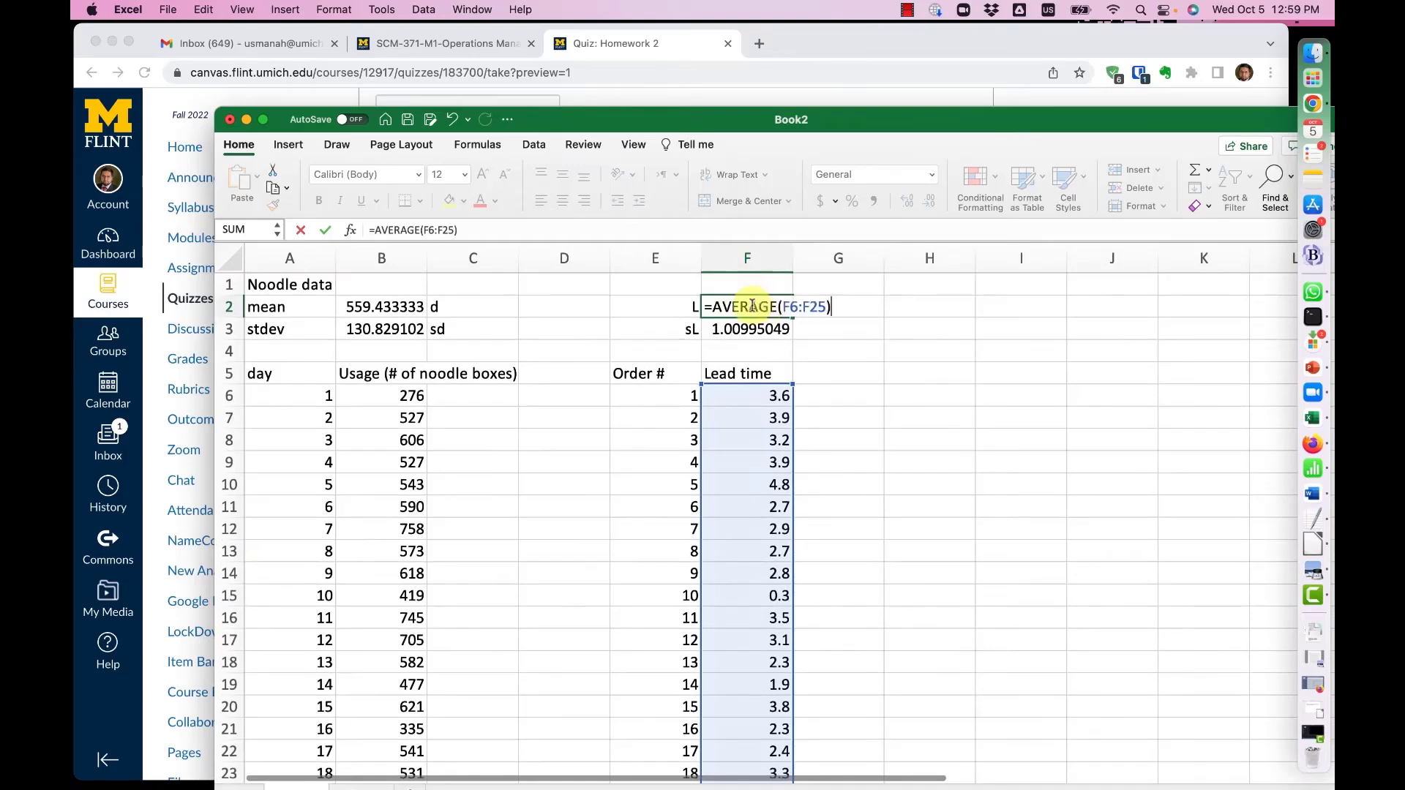
key(Return)
click(762, 304)
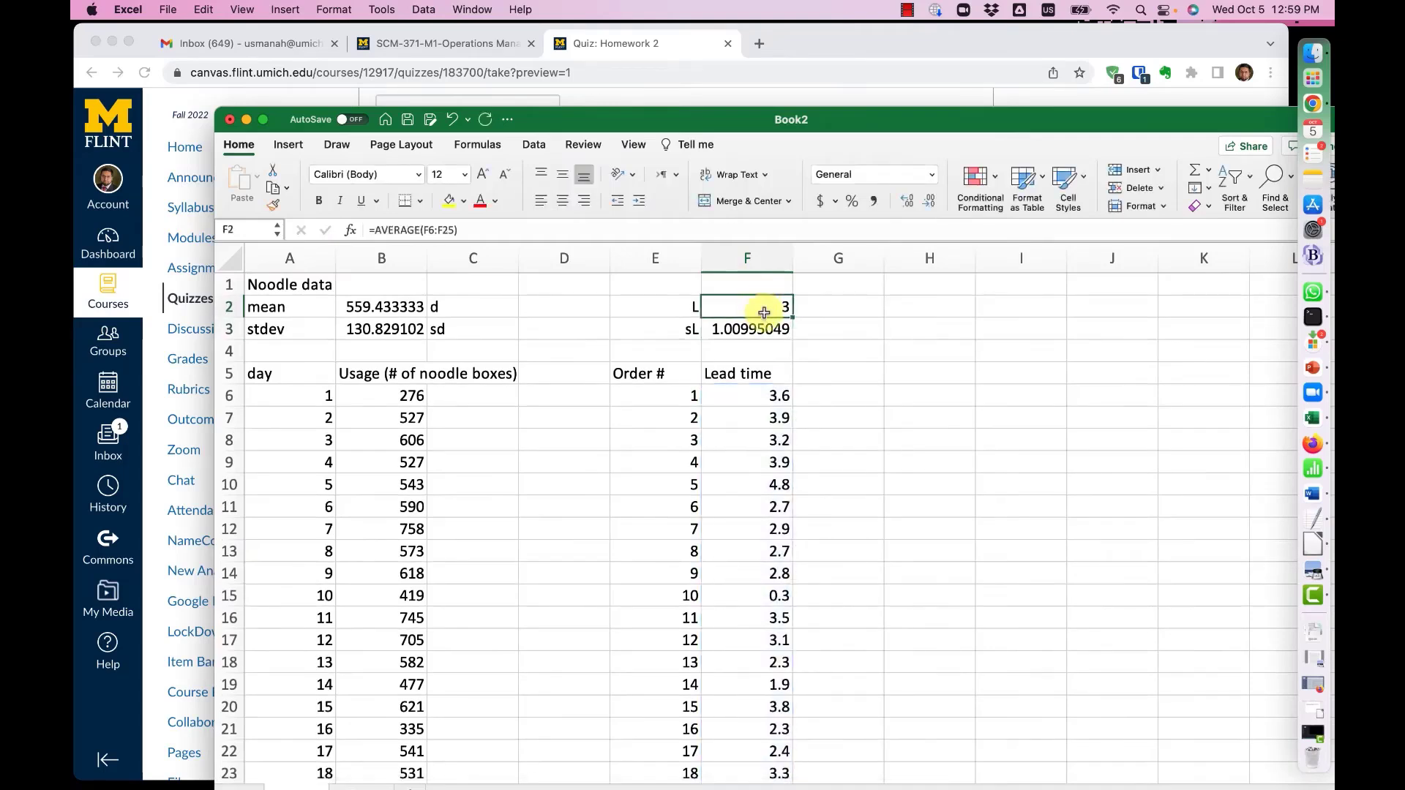
Shorten the range of the lead time standard deviation formula in F3 to F6:F25 and reselect the cell
click(762, 331)
double_click(762, 332)
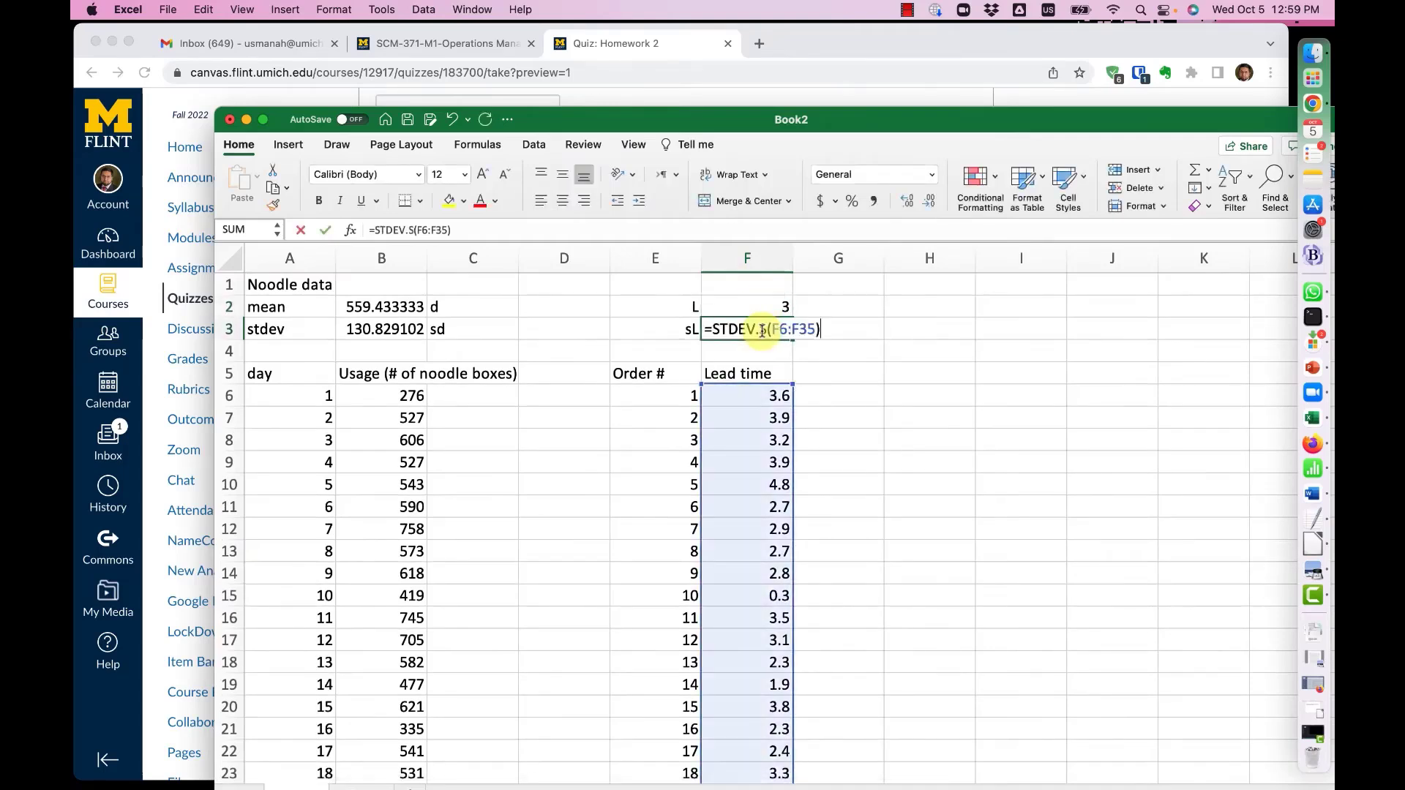
scroll(770, 446, down, 4)
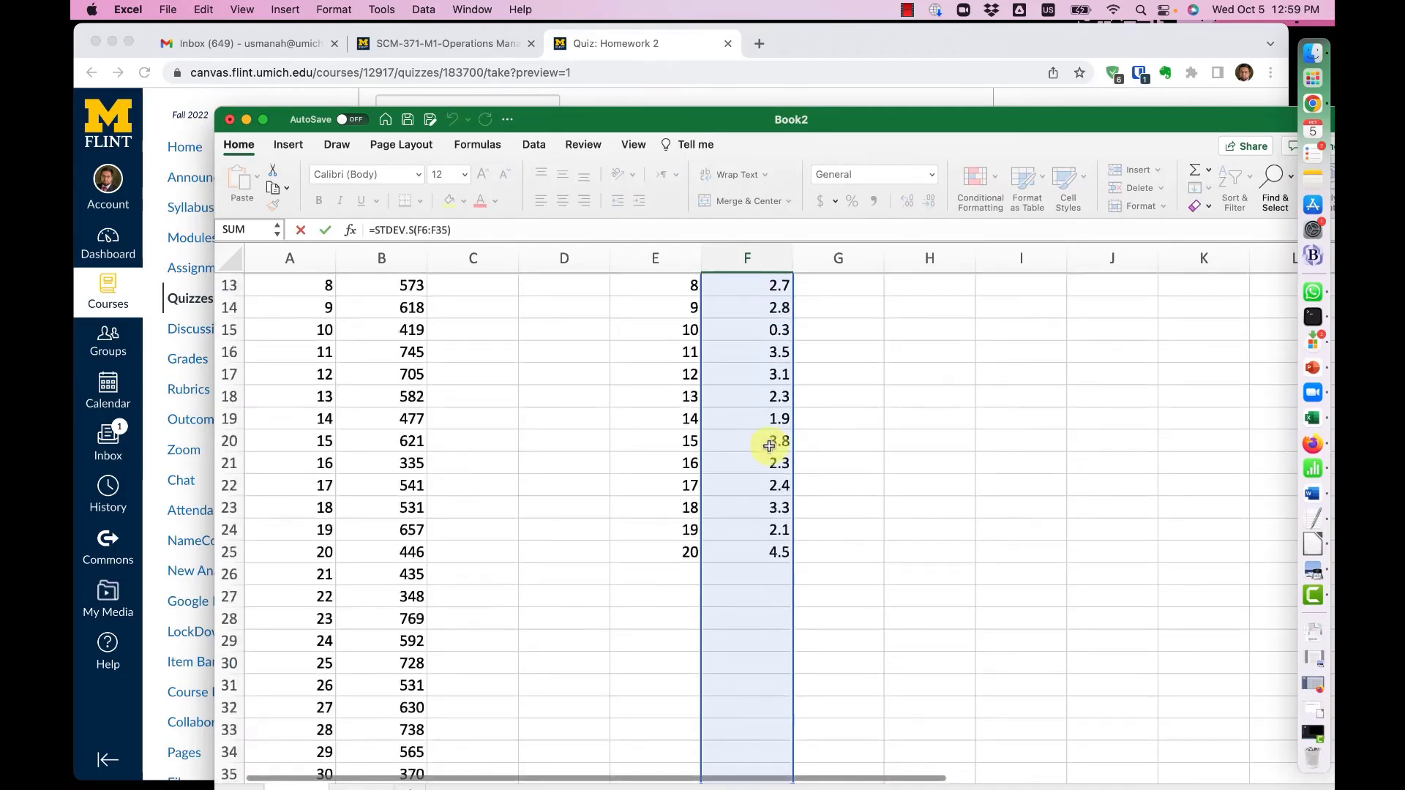
scroll(769, 538, down, 3)
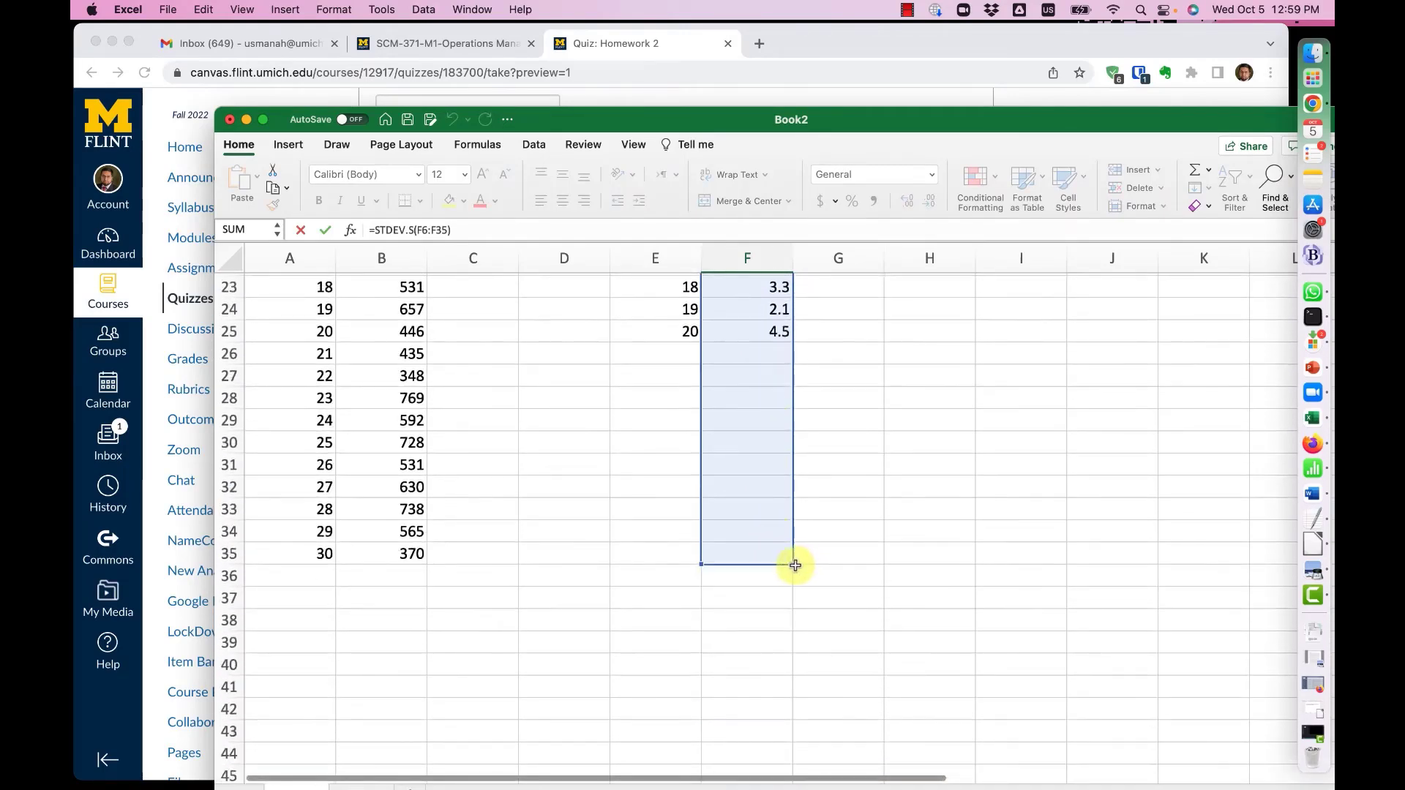
drag(793, 564, 797, 344)
key(Return)
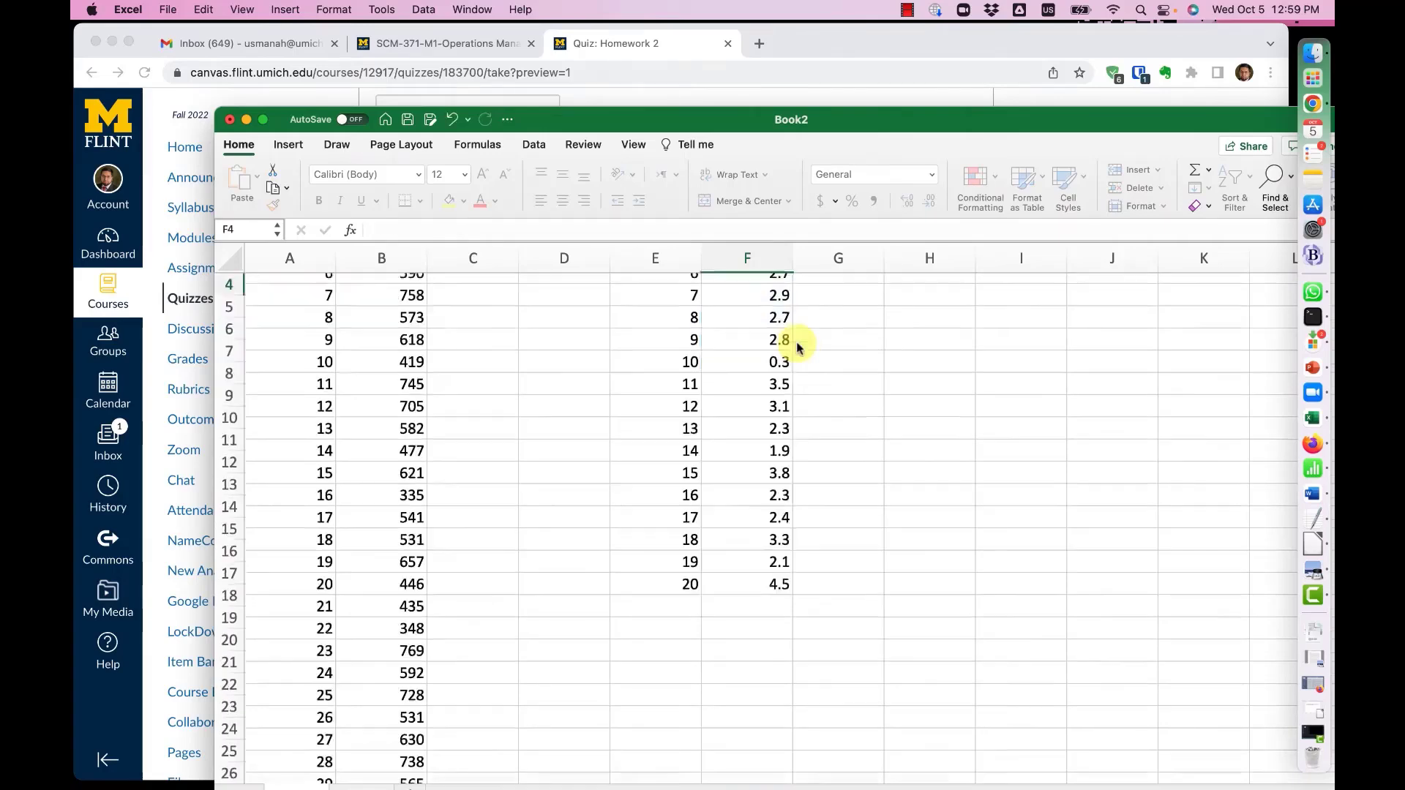
scroll(796, 342, up, 3)
click(747, 330)
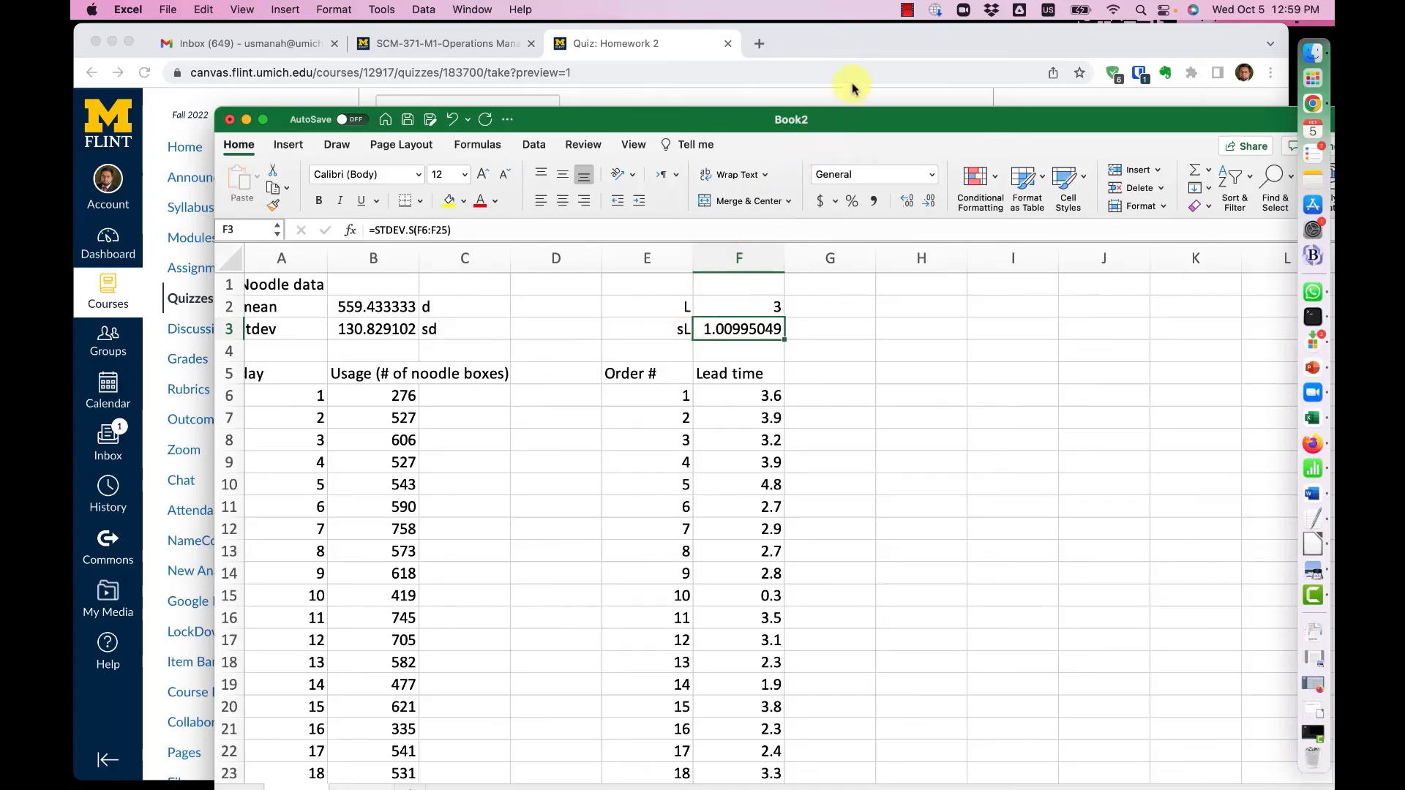
click(907, 9)
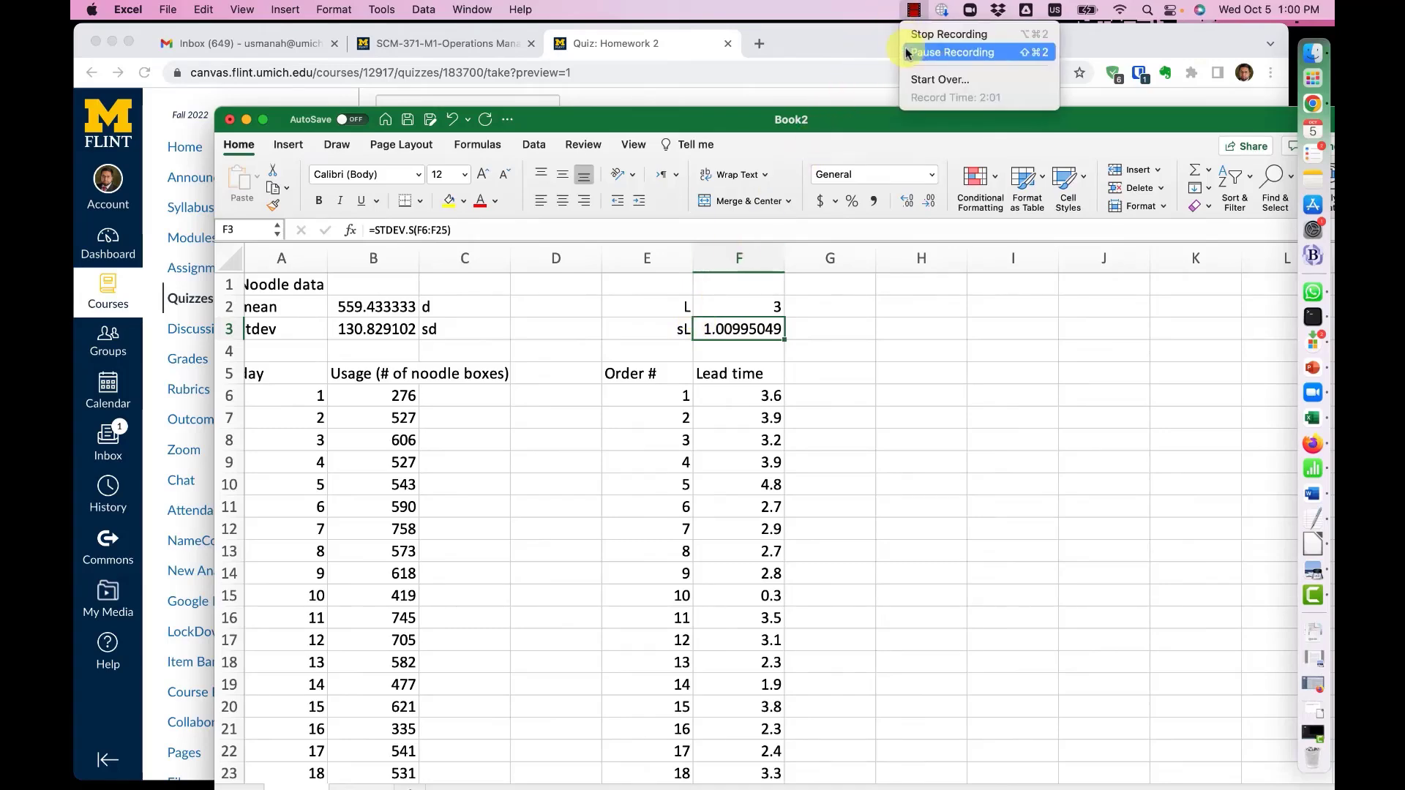
click(908, 52)
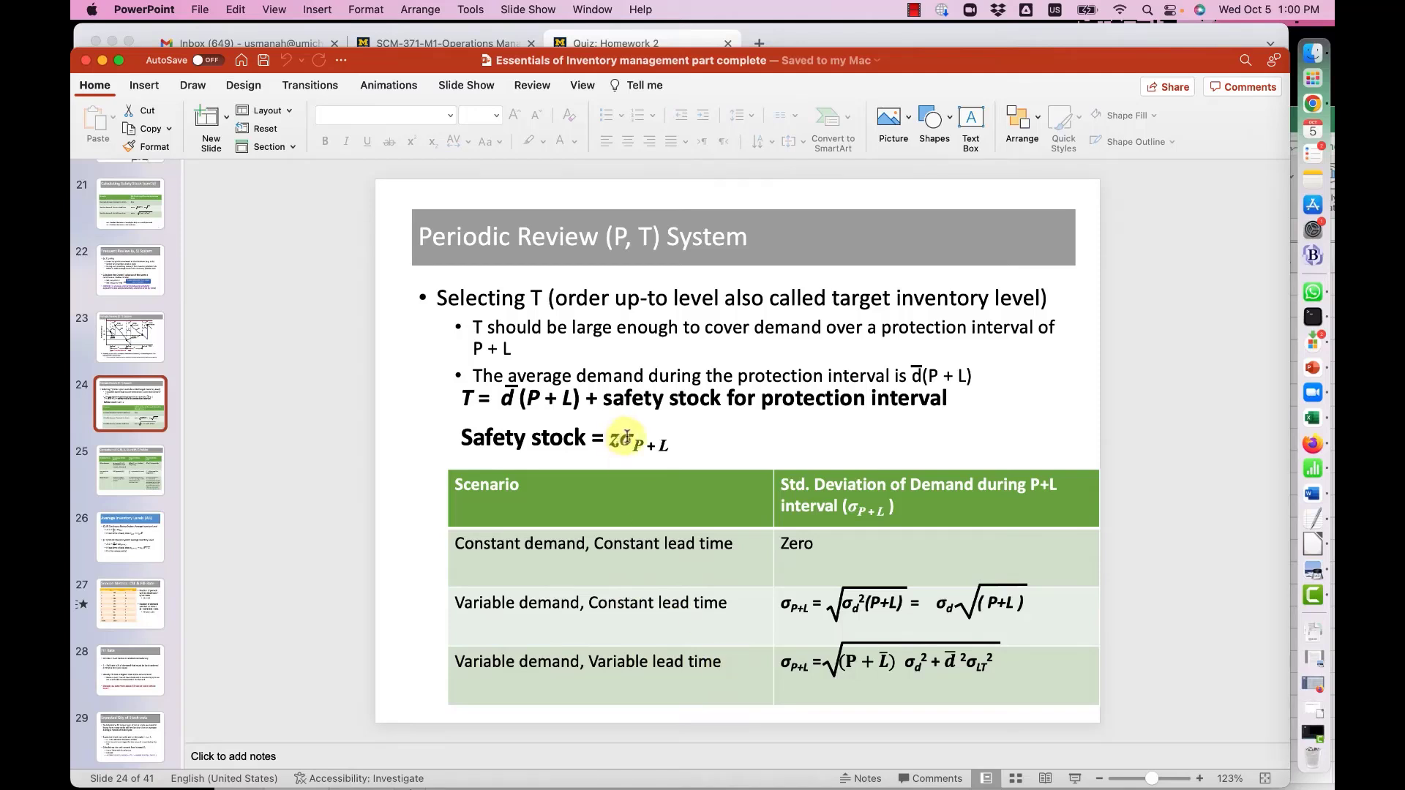
Examine the safety stock term and title on the Periodic Review (P, T) System slide in PowerPoint, and return to the noodle data in Excel
drag(622, 437, 670, 441)
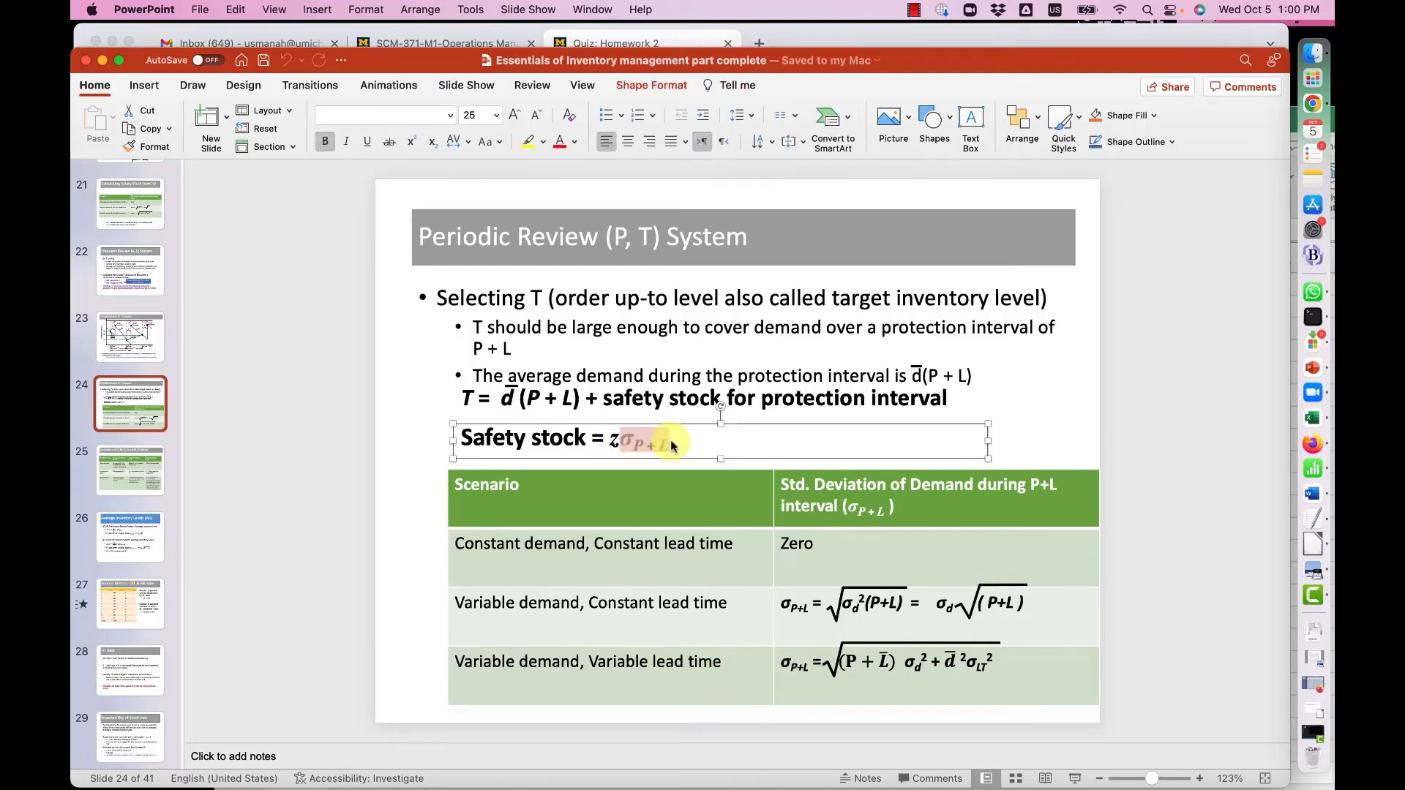
click(678, 441)
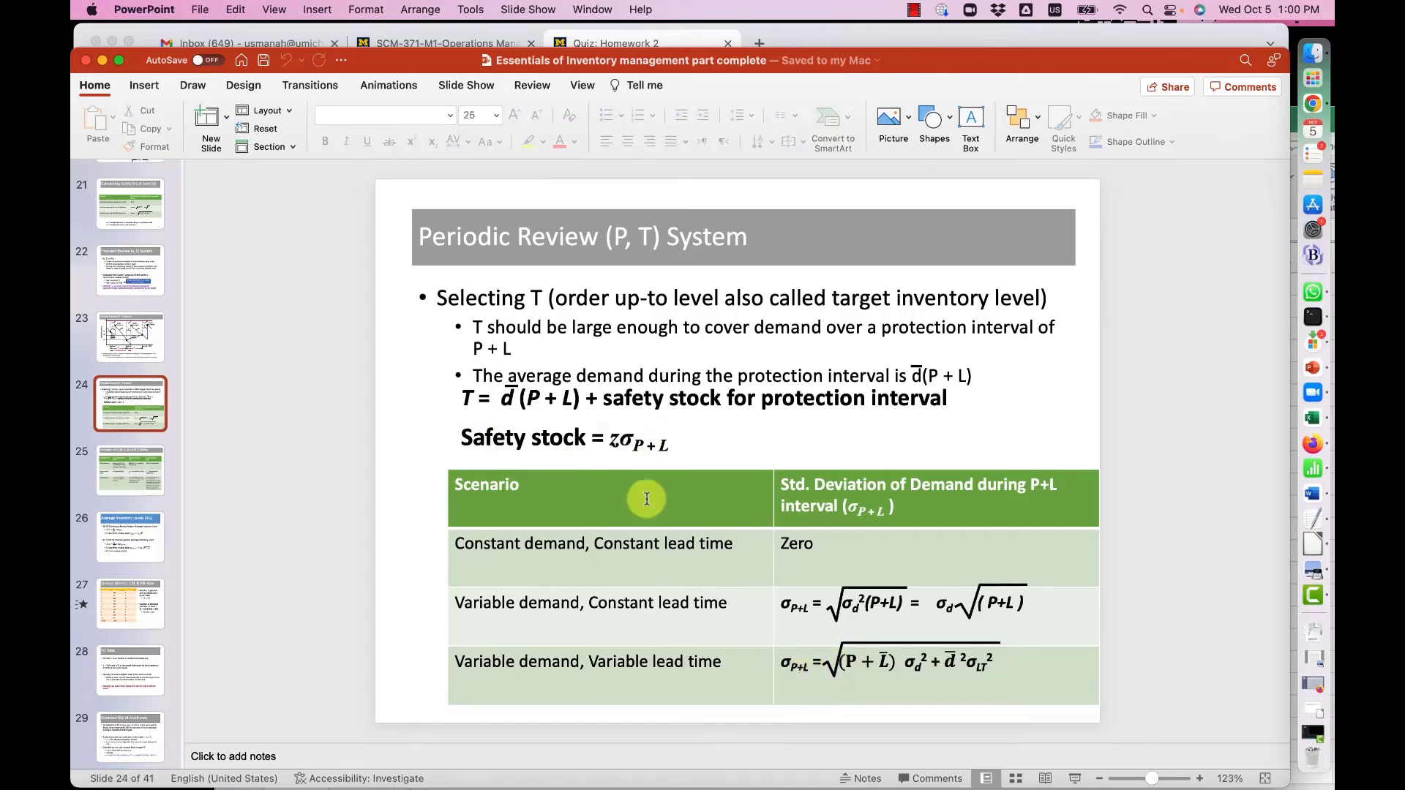
drag(425, 236, 556, 241)
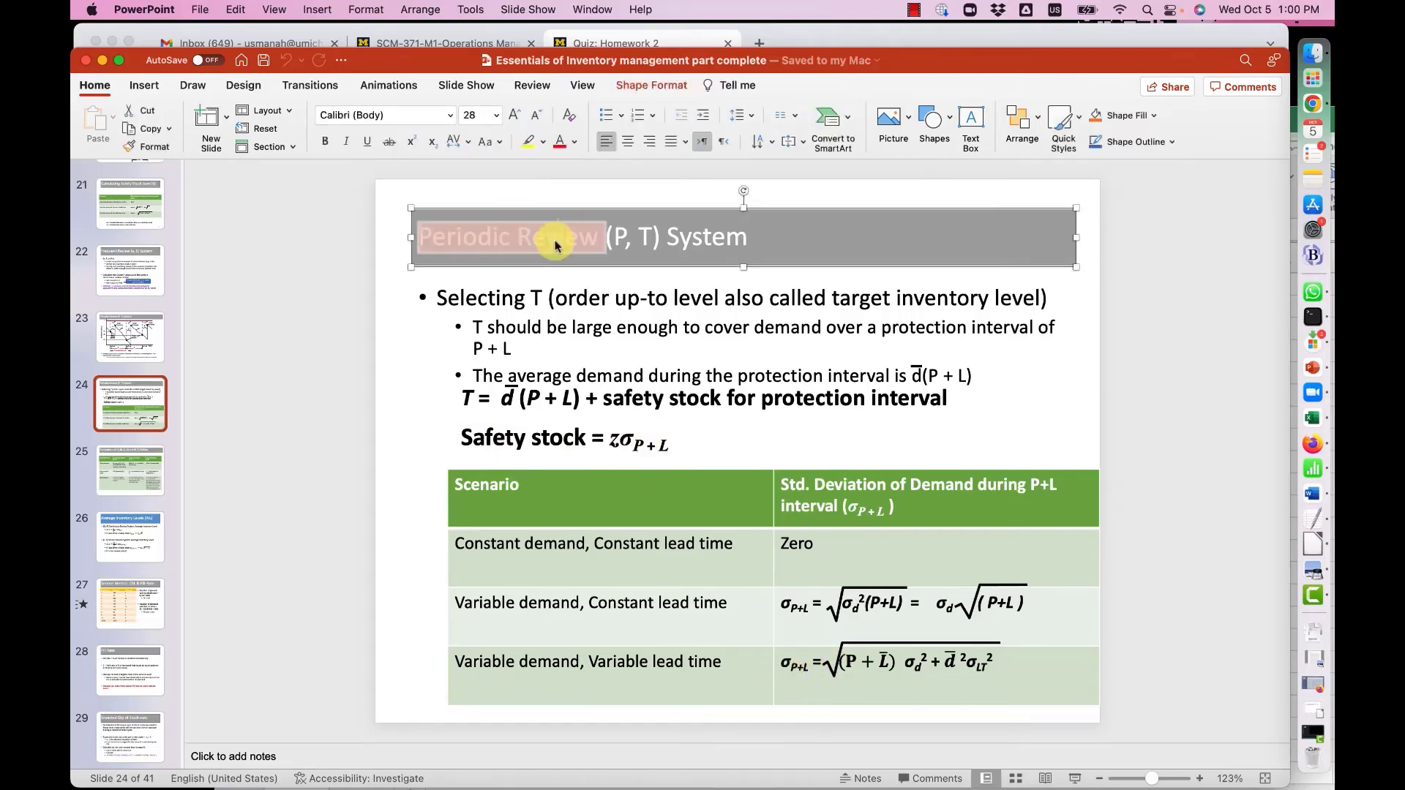
click(556, 242)
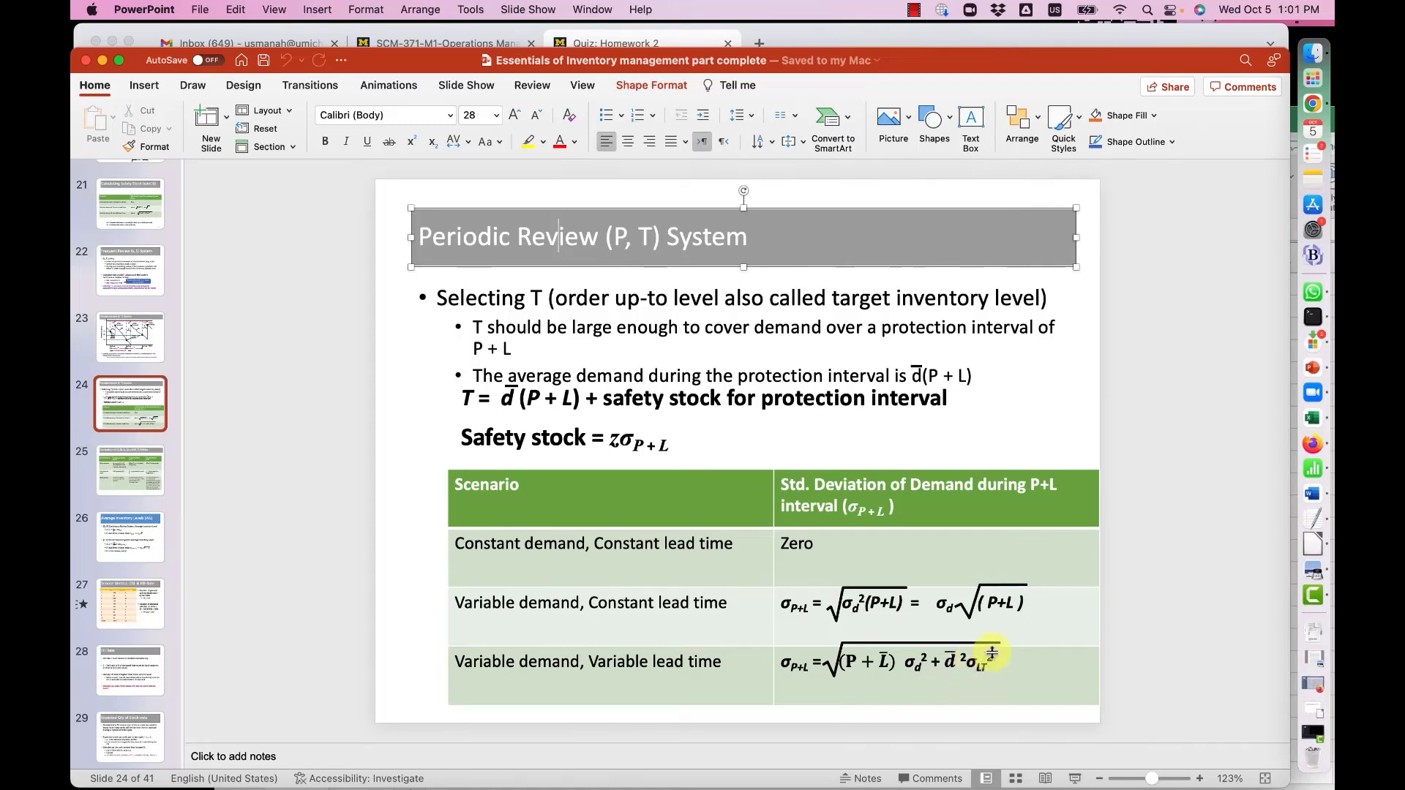
key(super+Tab)
key(super+Tab)
key(super+Tab)
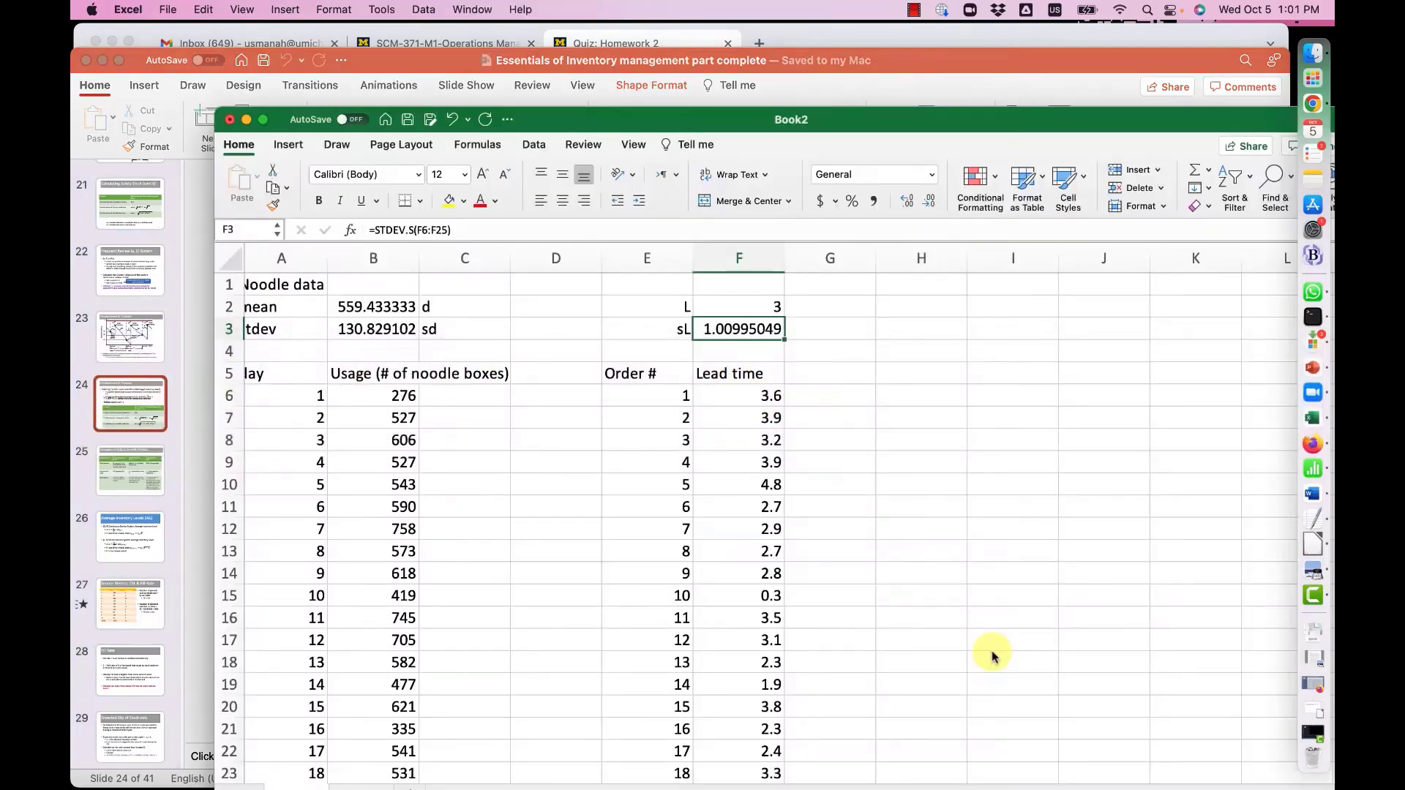
Enter the label s(P+L) in cell H2
click(919, 308)
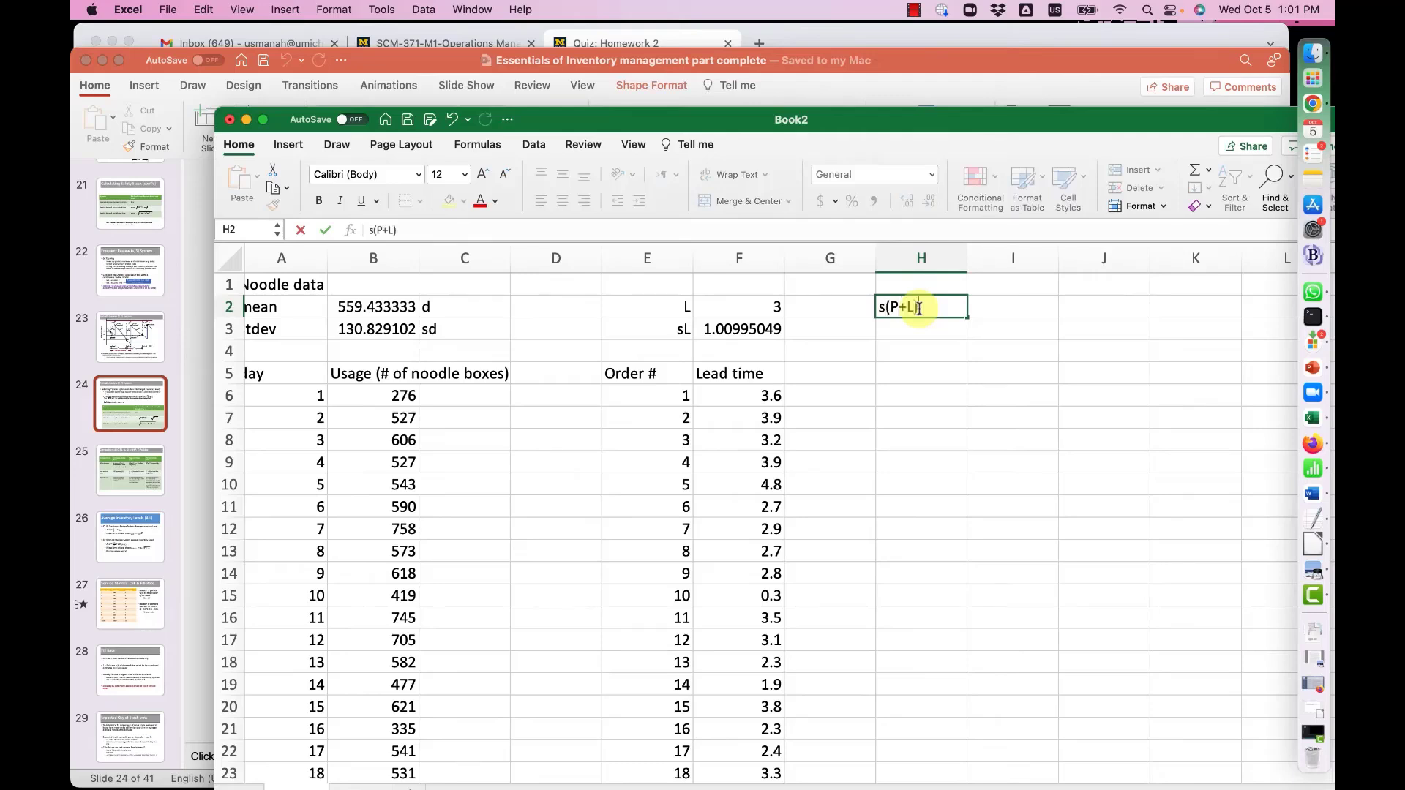
key(Tab)
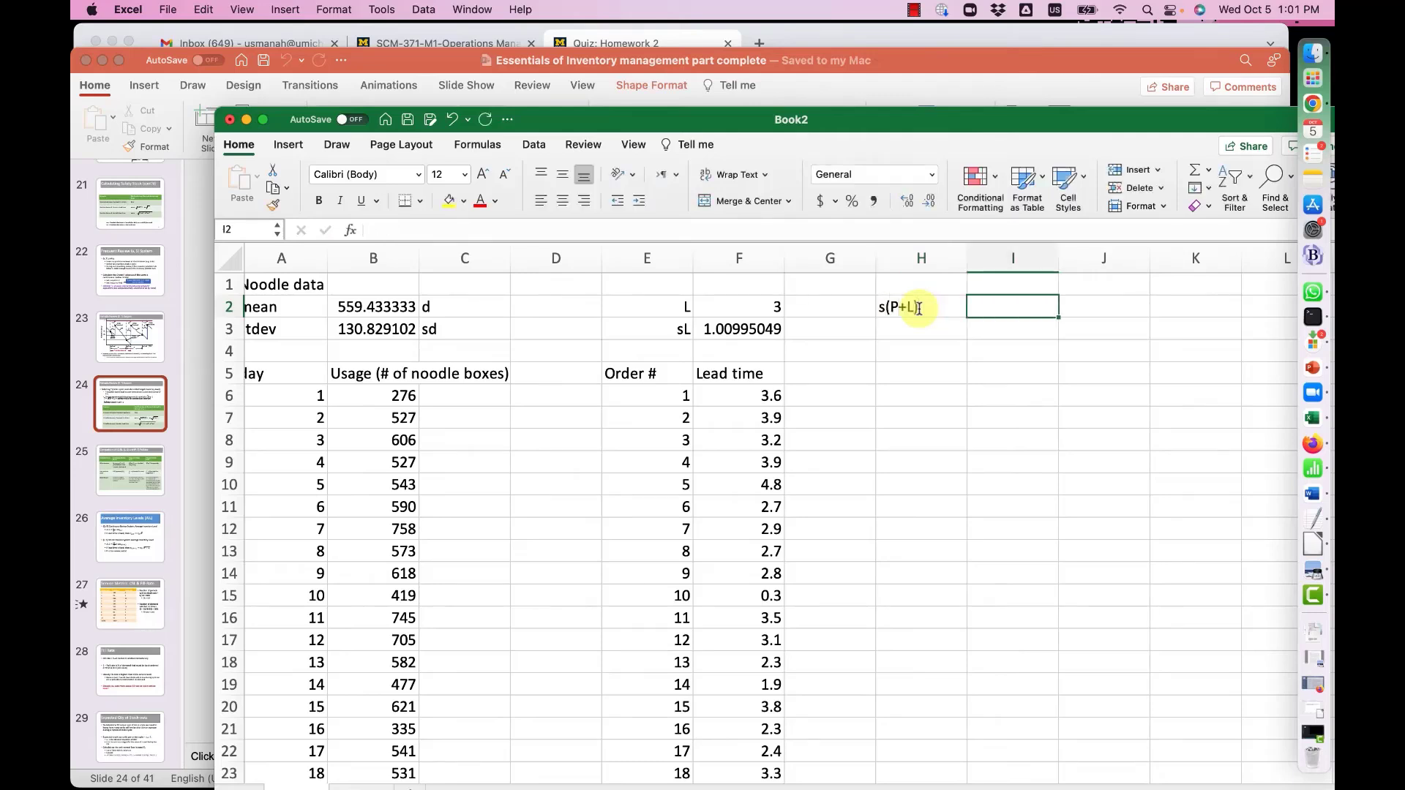
text(=sqrt())
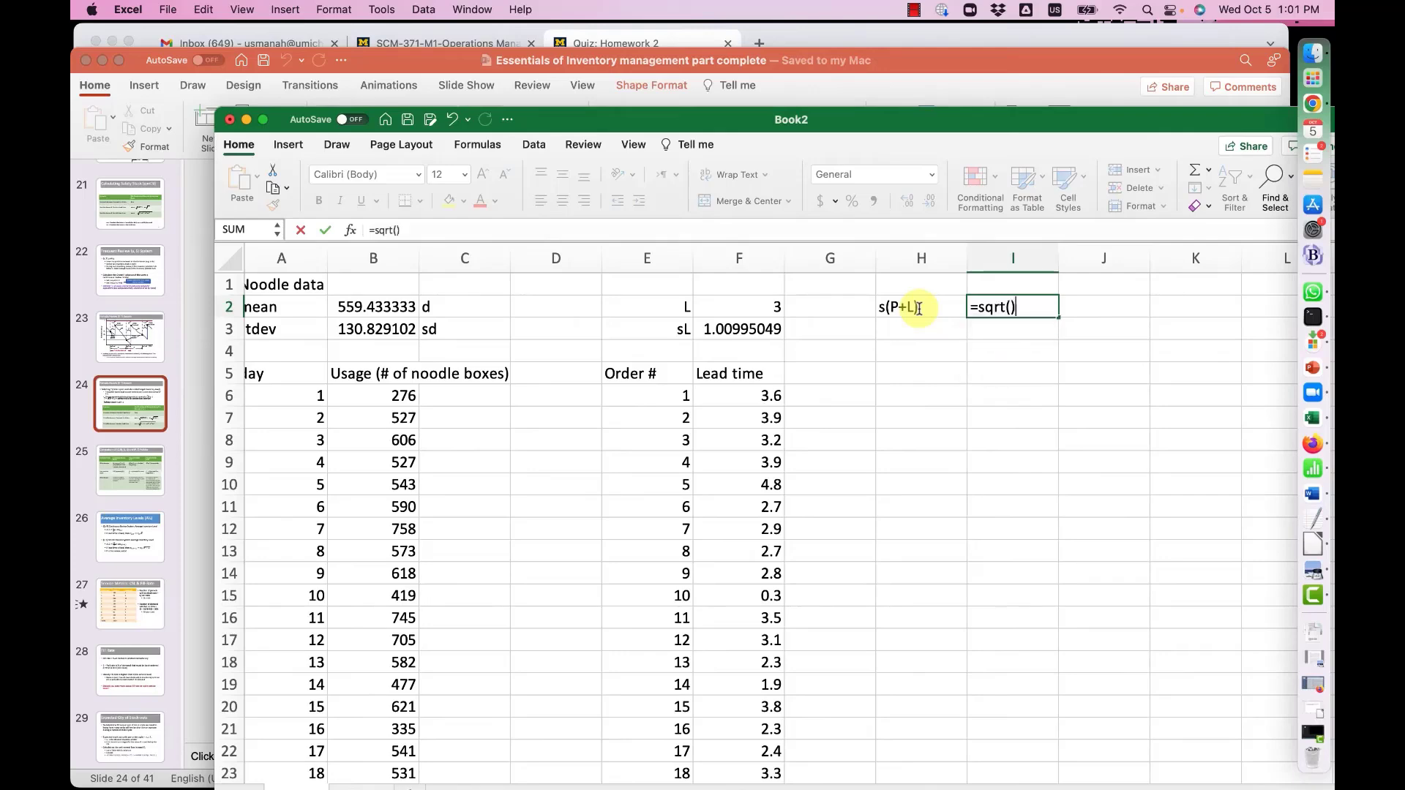
key(Return)
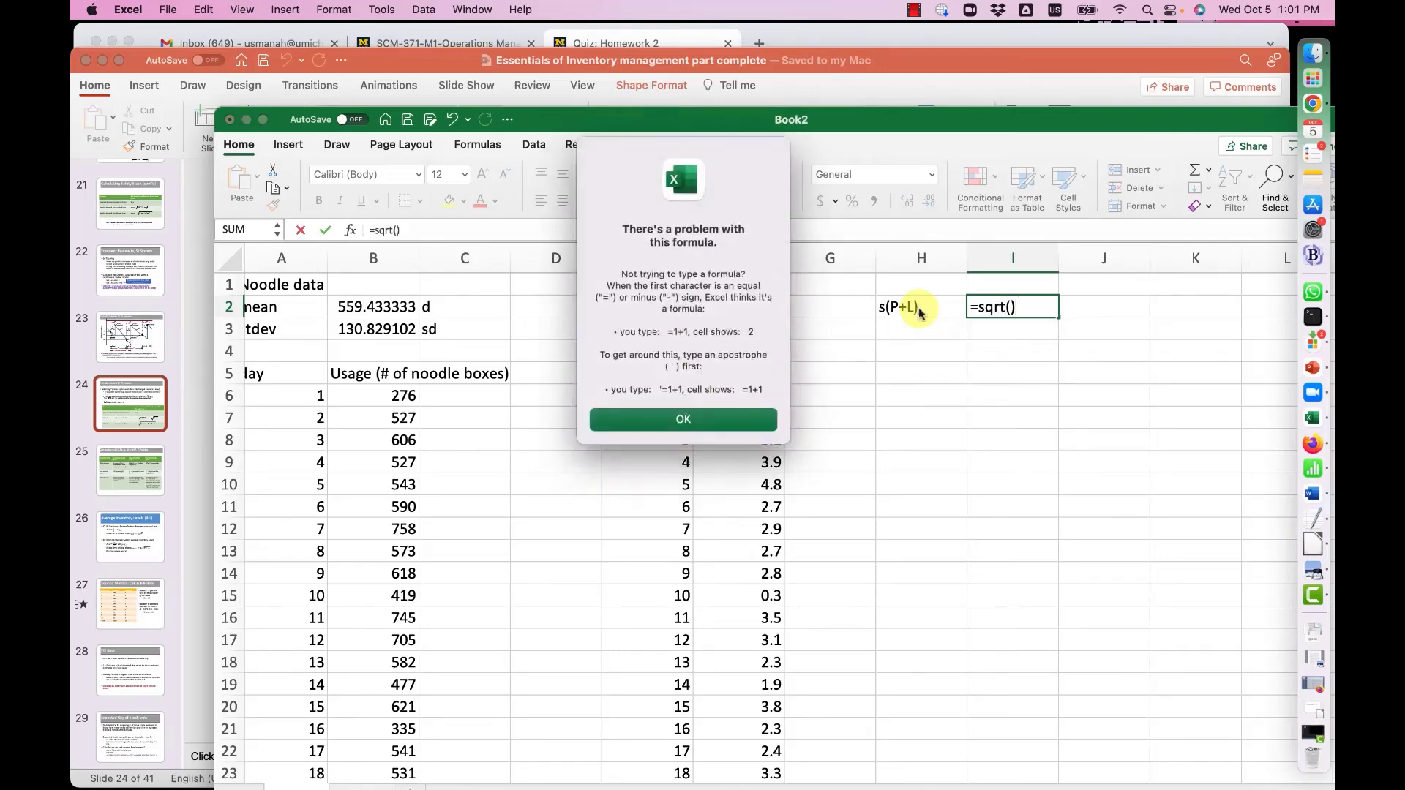
key(Return)
drag(1058, 301, 939, 388)
key(ctrl+Up)
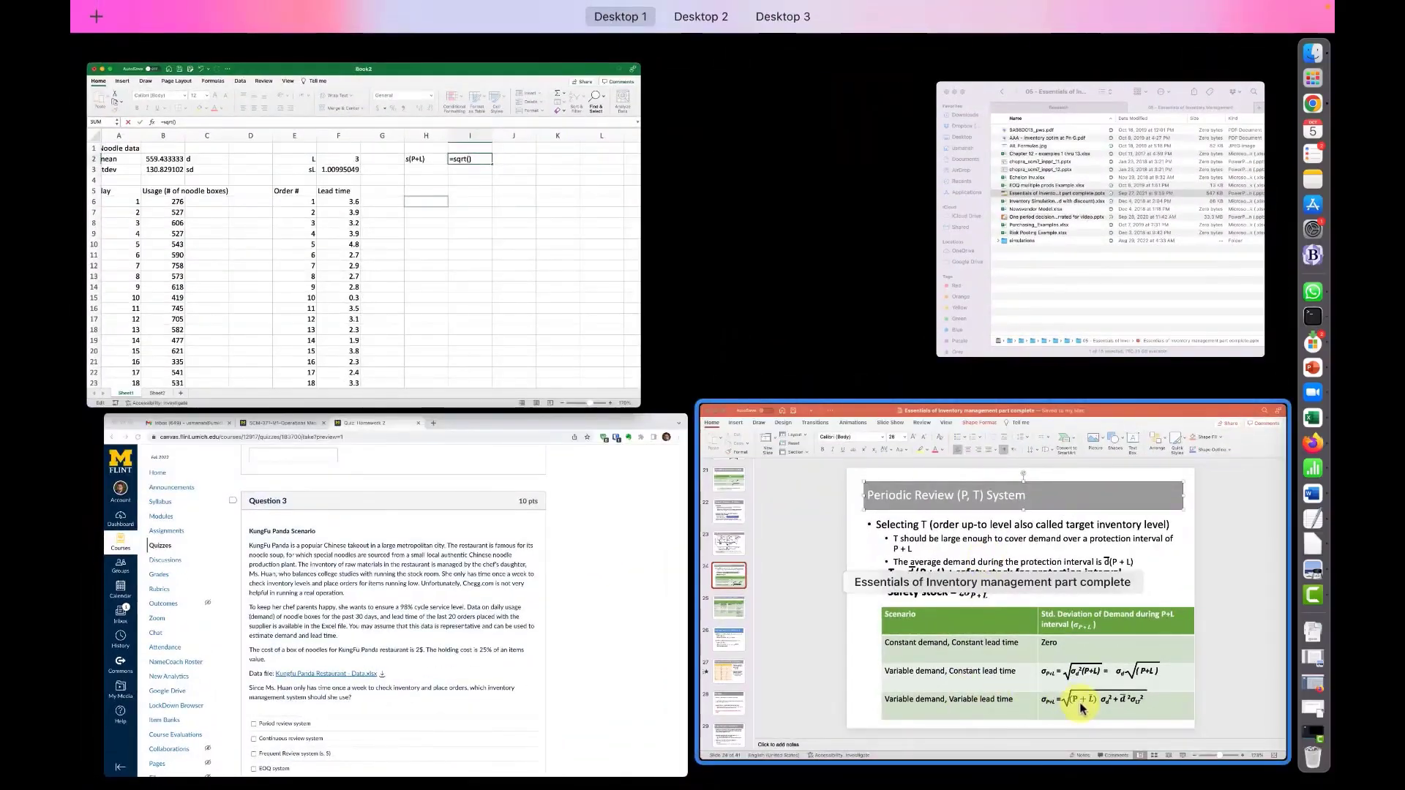
click(469, 157)
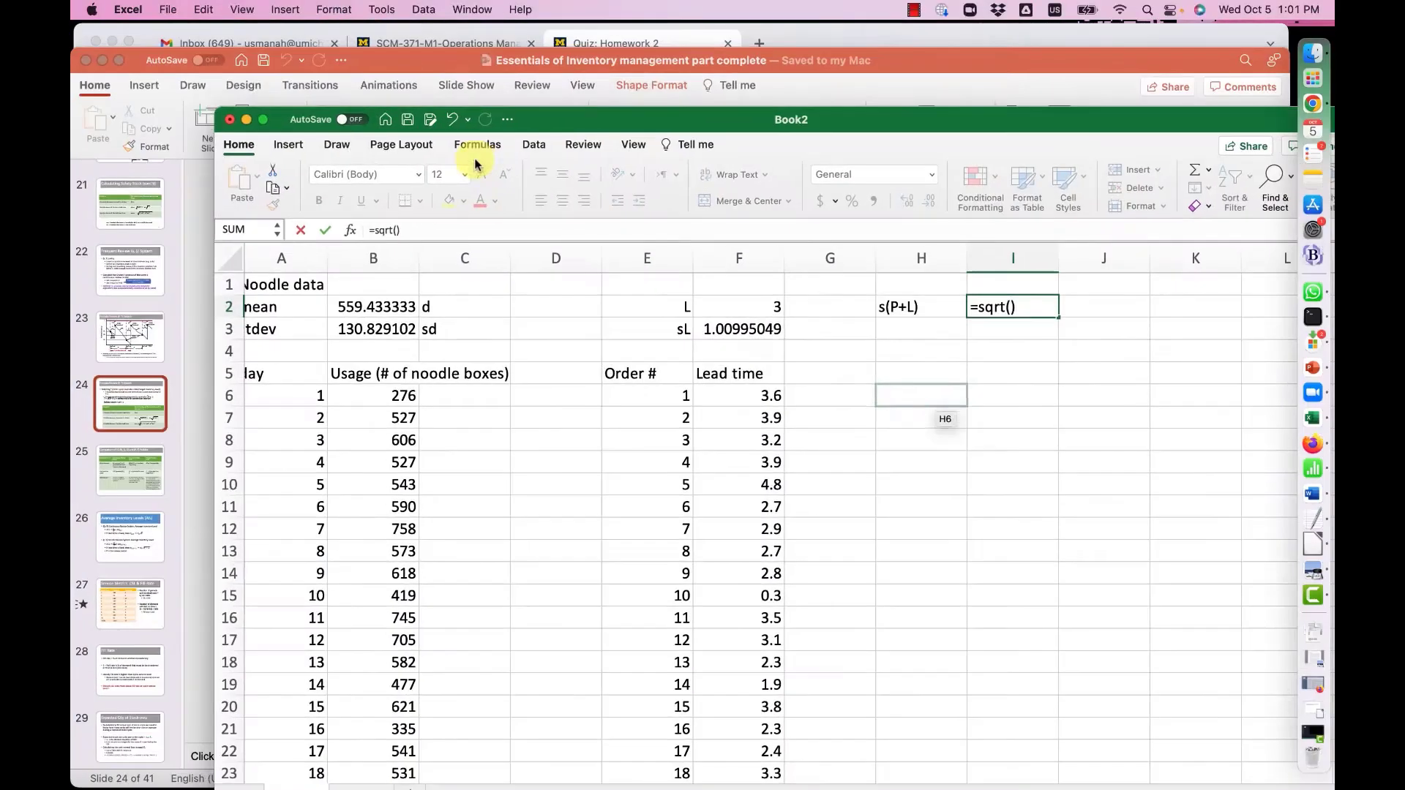
drag(916, 313, 1046, 315)
key(Escape)
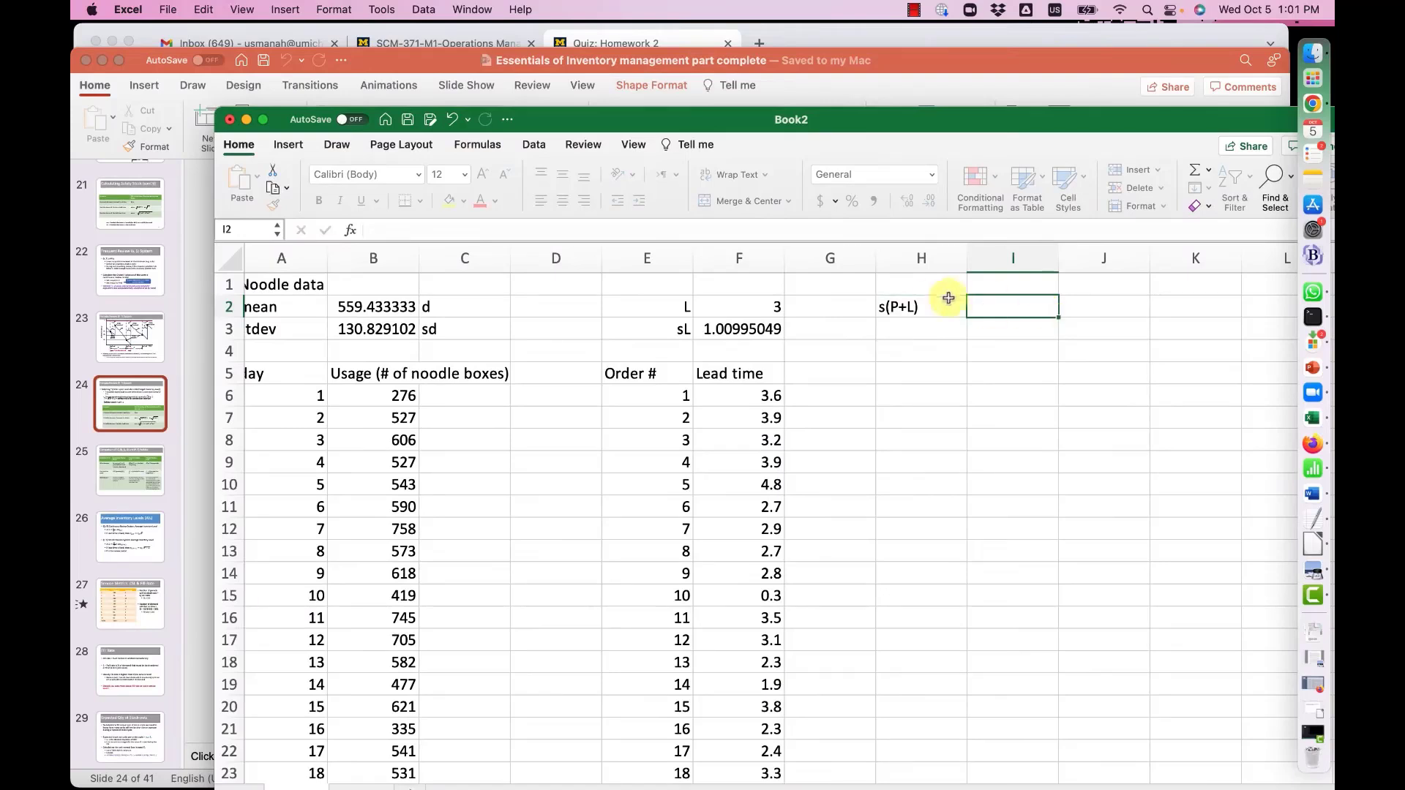
Move the s(P+L) label to cell H5, and enter the label P in H2 with the value 7 in I2
drag(952, 306, 982, 373)
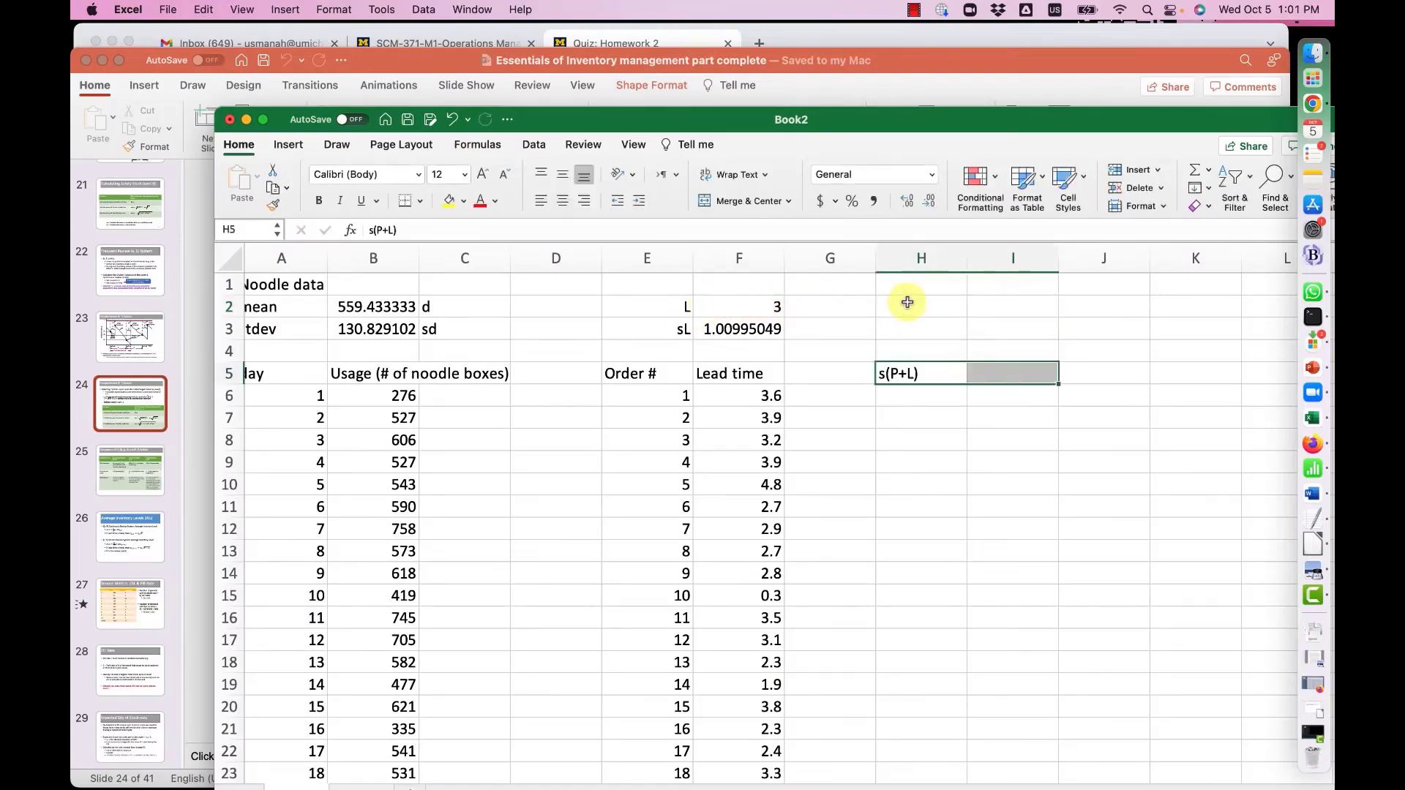
click(937, 303)
text(P)
key(Tab)
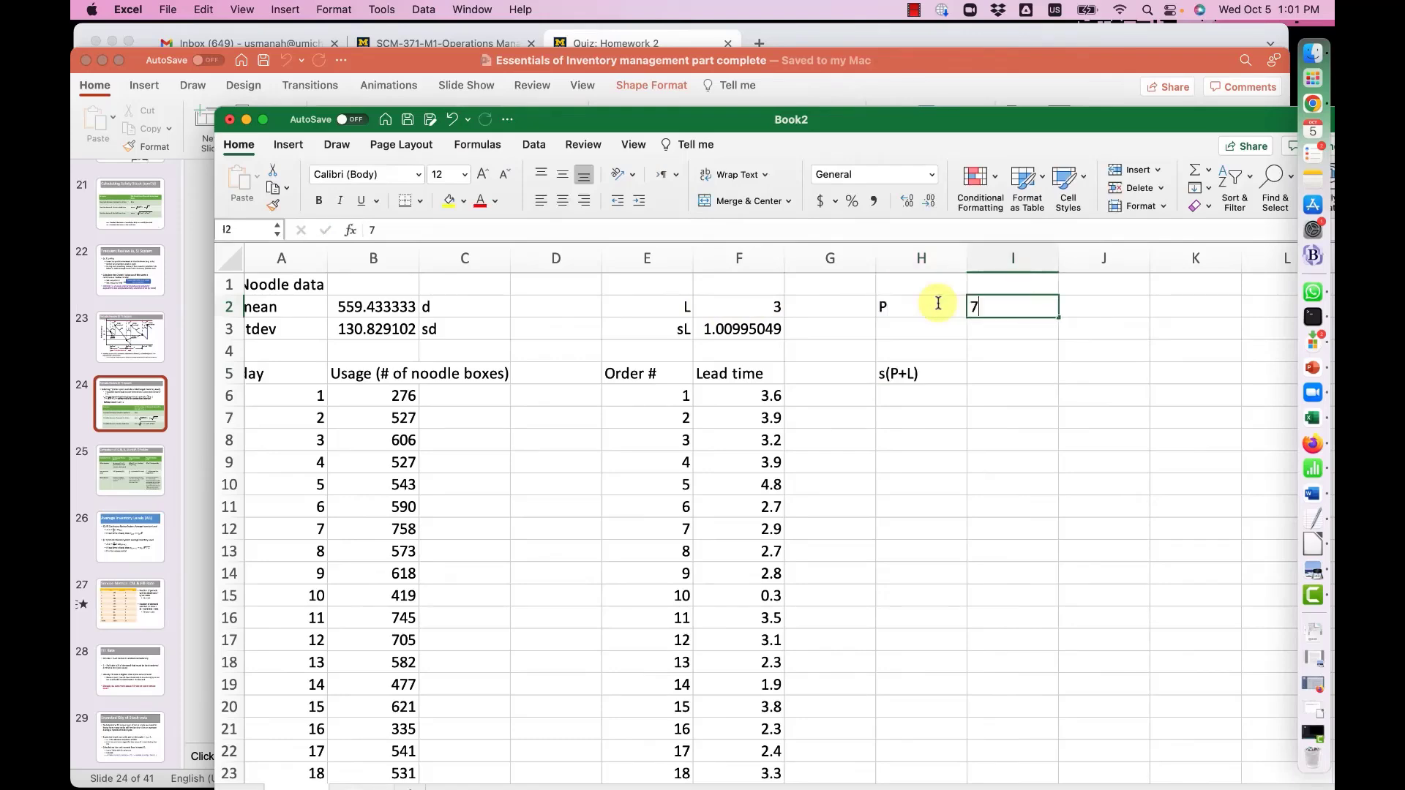
key(Return)
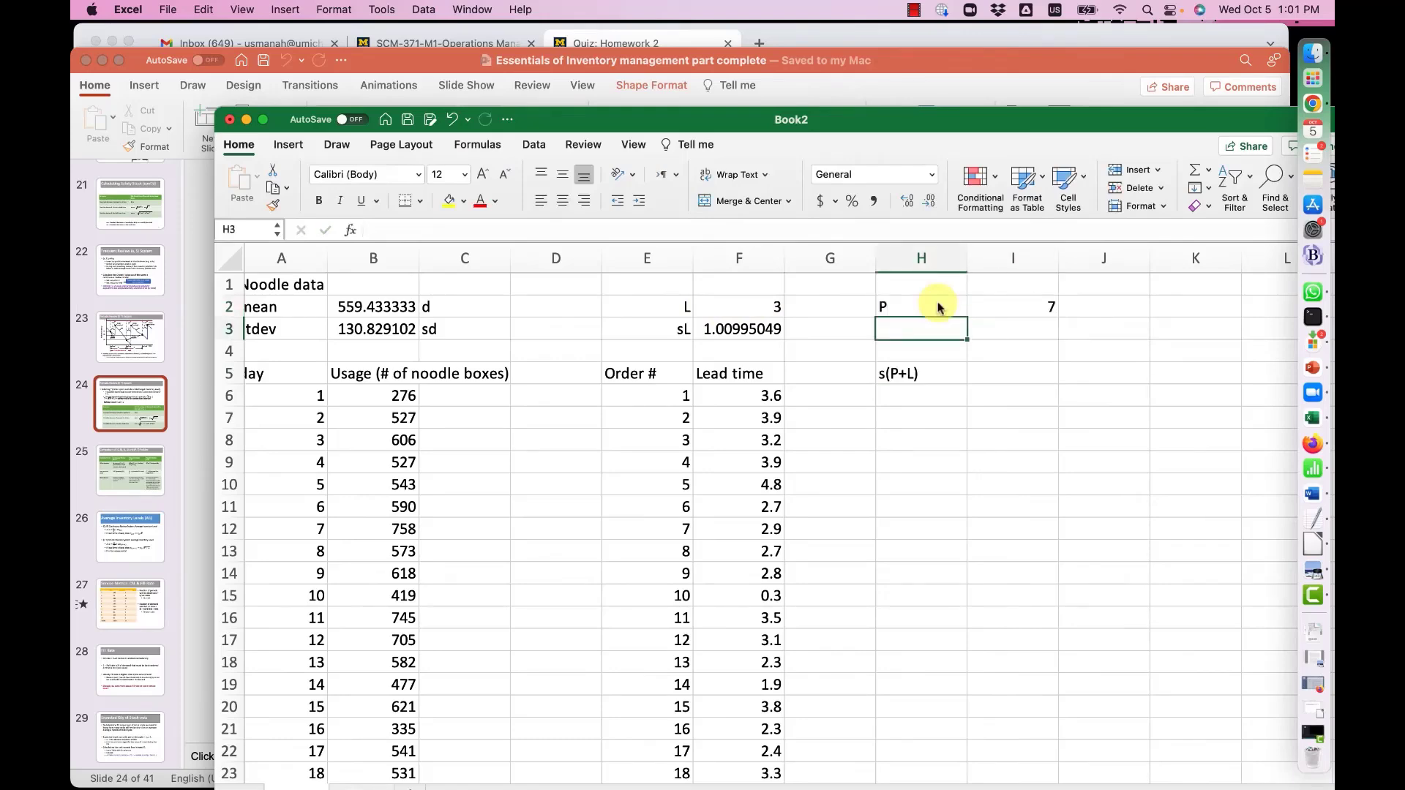
Switch to Chrome to check how often inventory is reviewed in the Question 3 scenario, and return to the Excel workbook
click(618, 46)
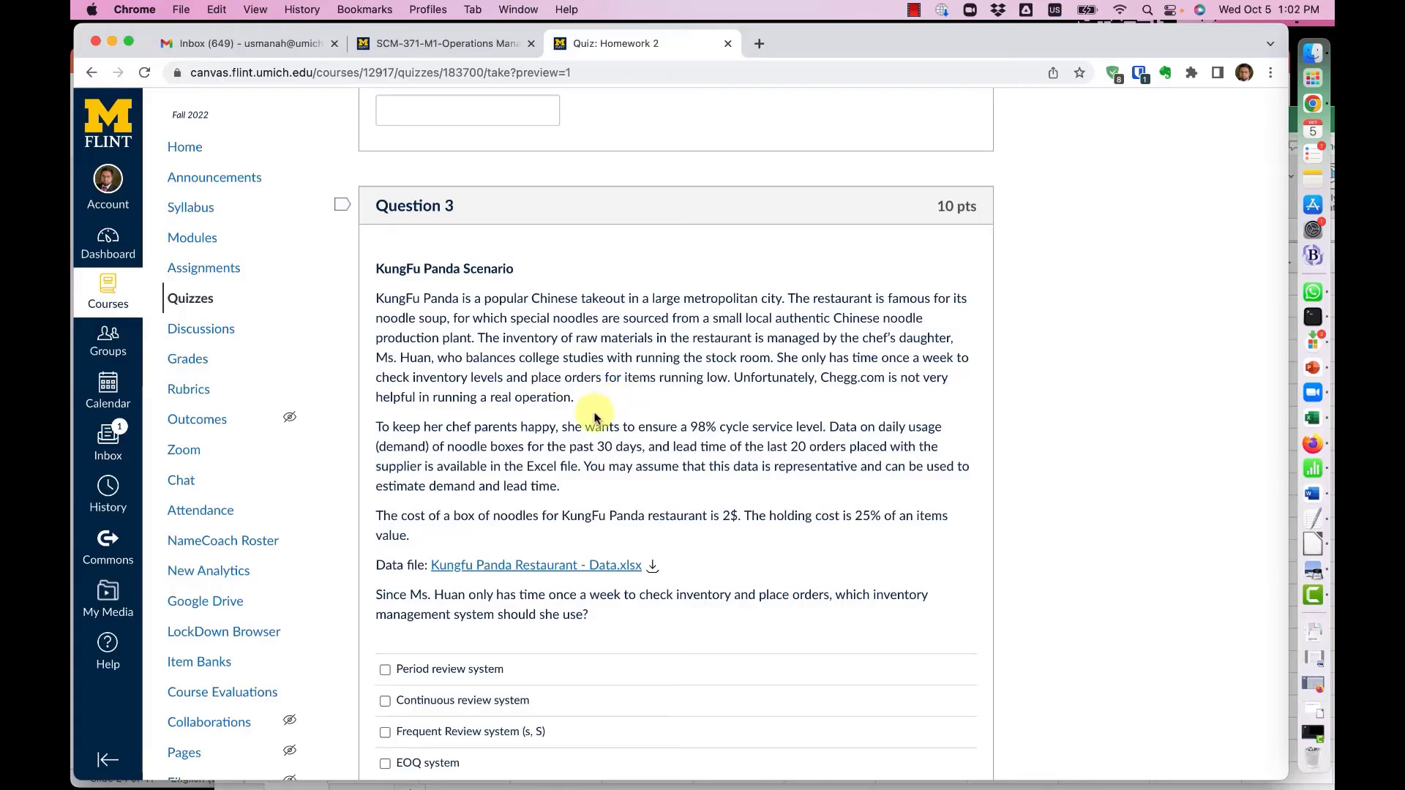
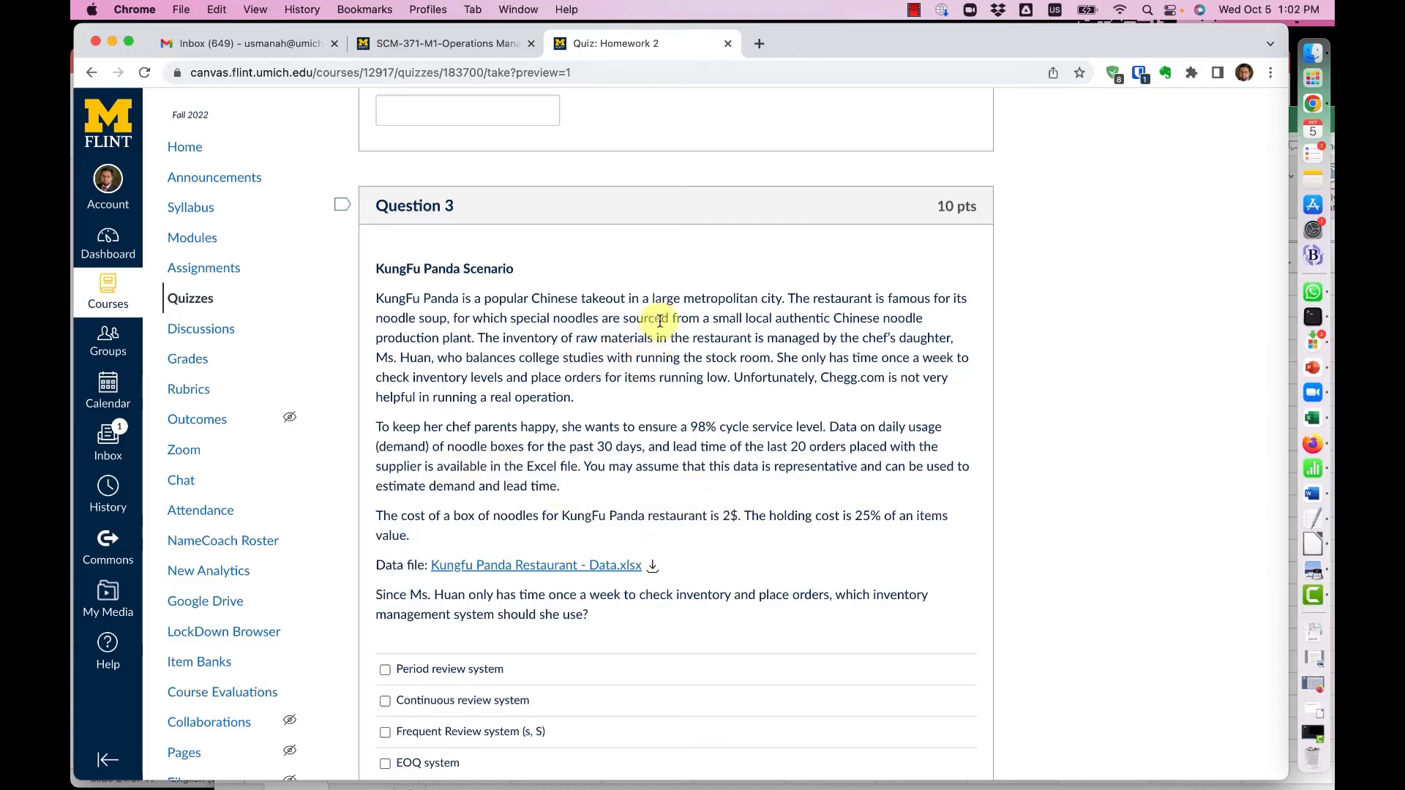
drag(469, 339, 862, 351)
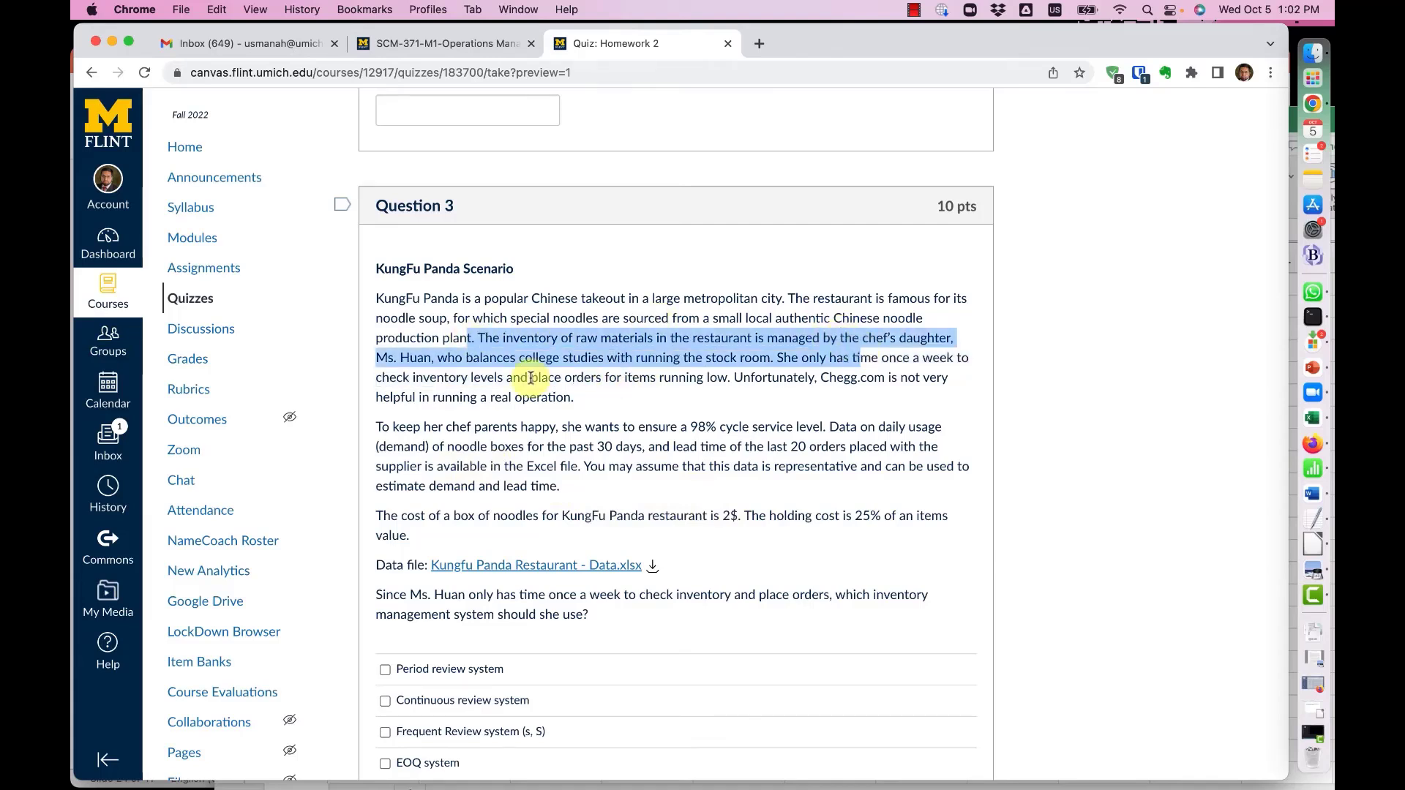
key(ctrl+Up)
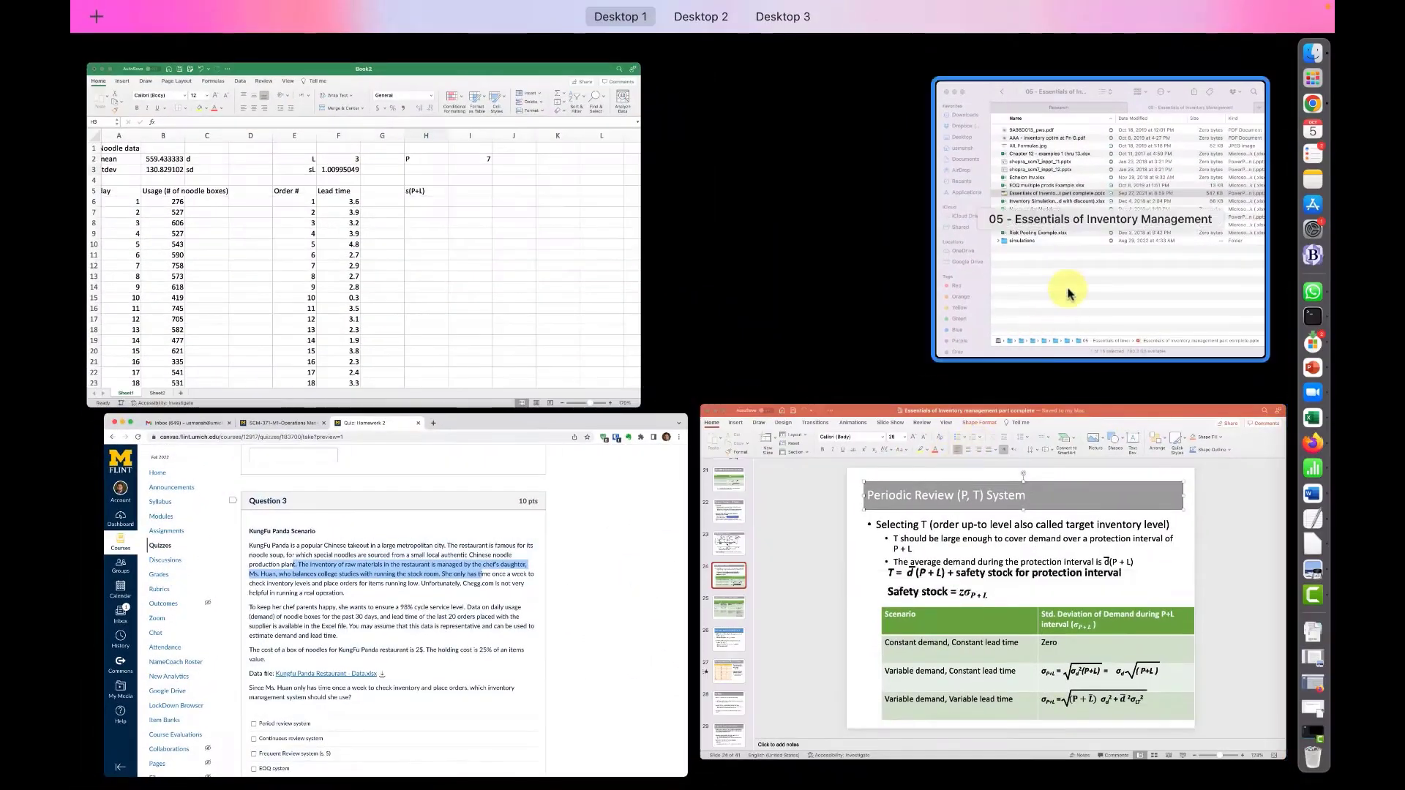
click(402, 244)
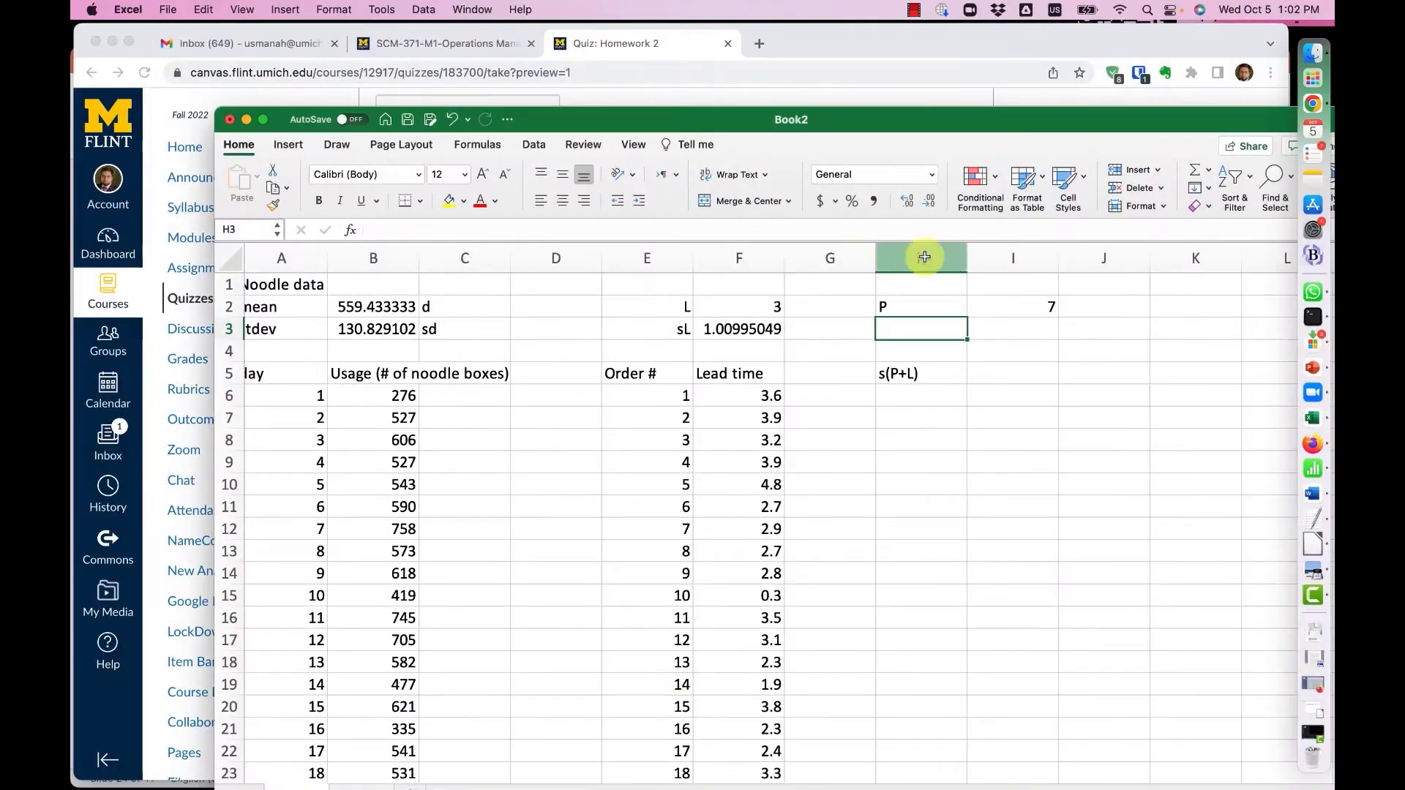
Begin the standard deviation formula in cell I5 with =sqrt((I2+F2)*B3^2+
click(1004, 365)
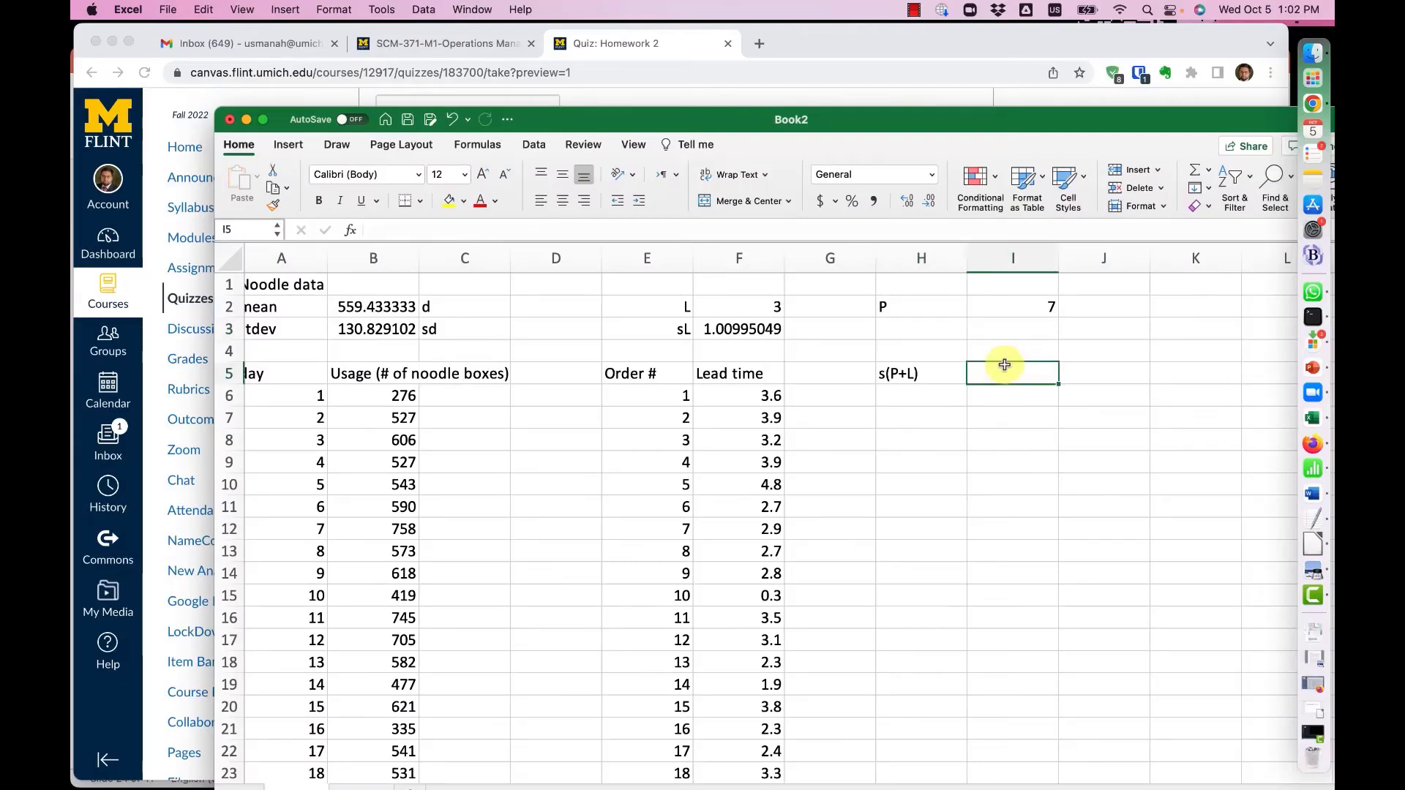
text(=sqrt(()
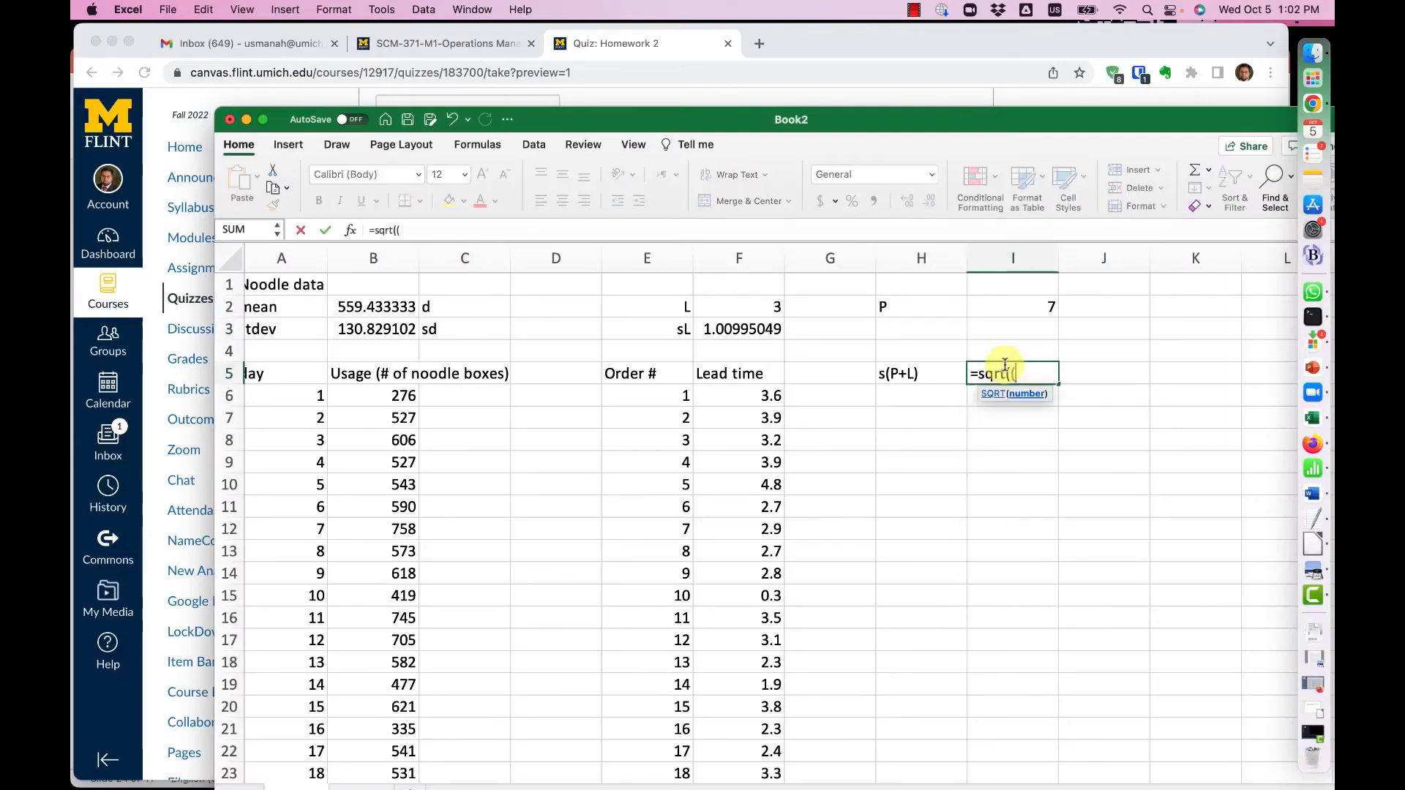
click(1020, 314)
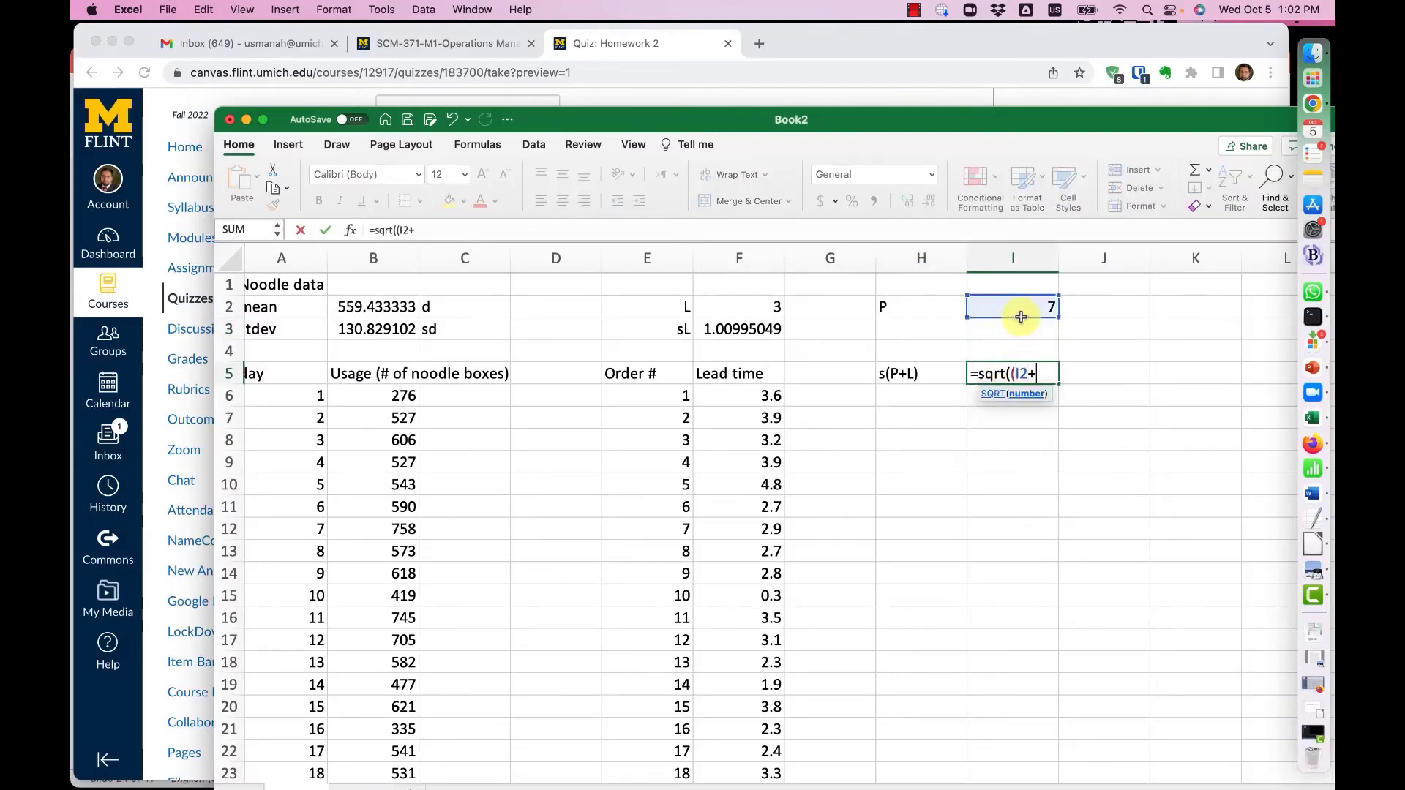
text(+)
click(769, 311)
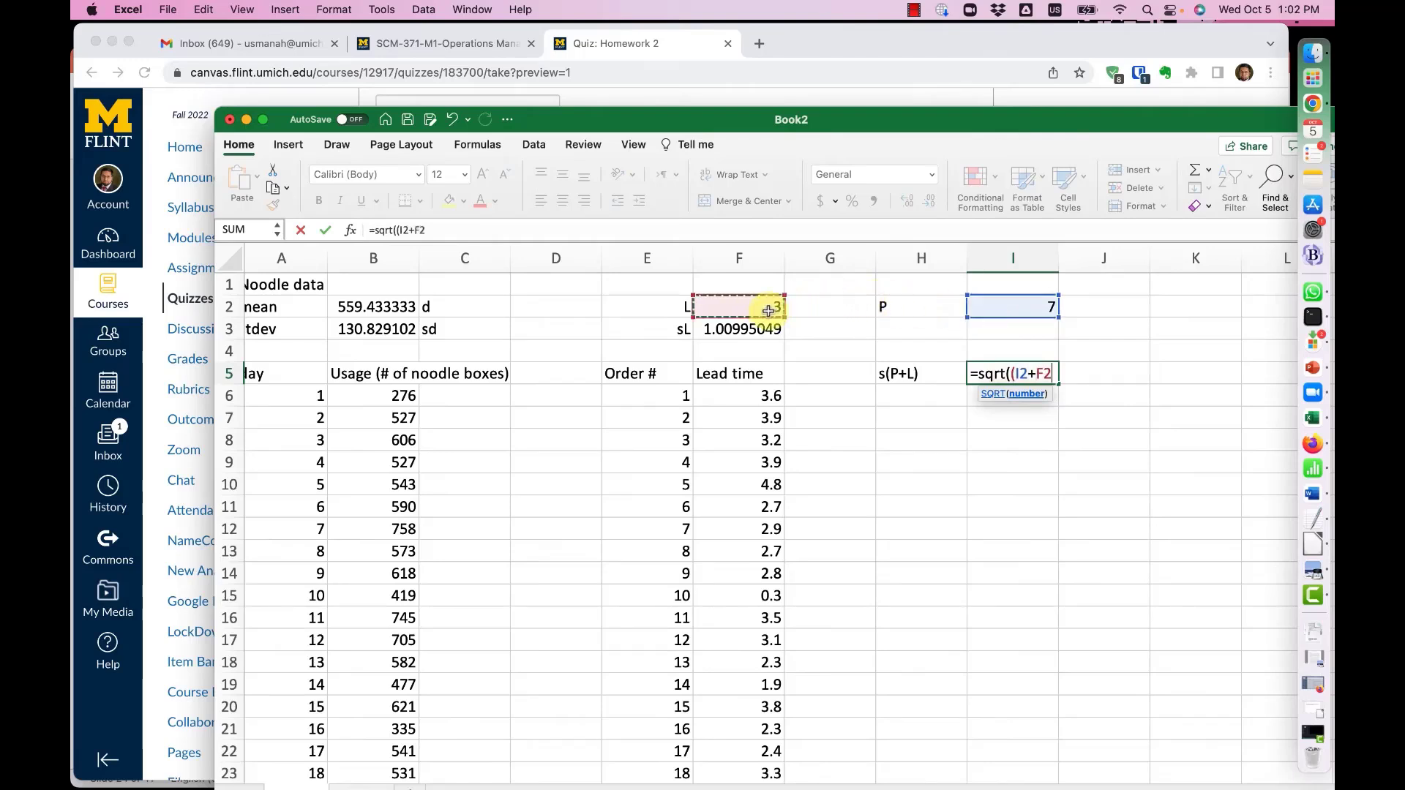
text()*)
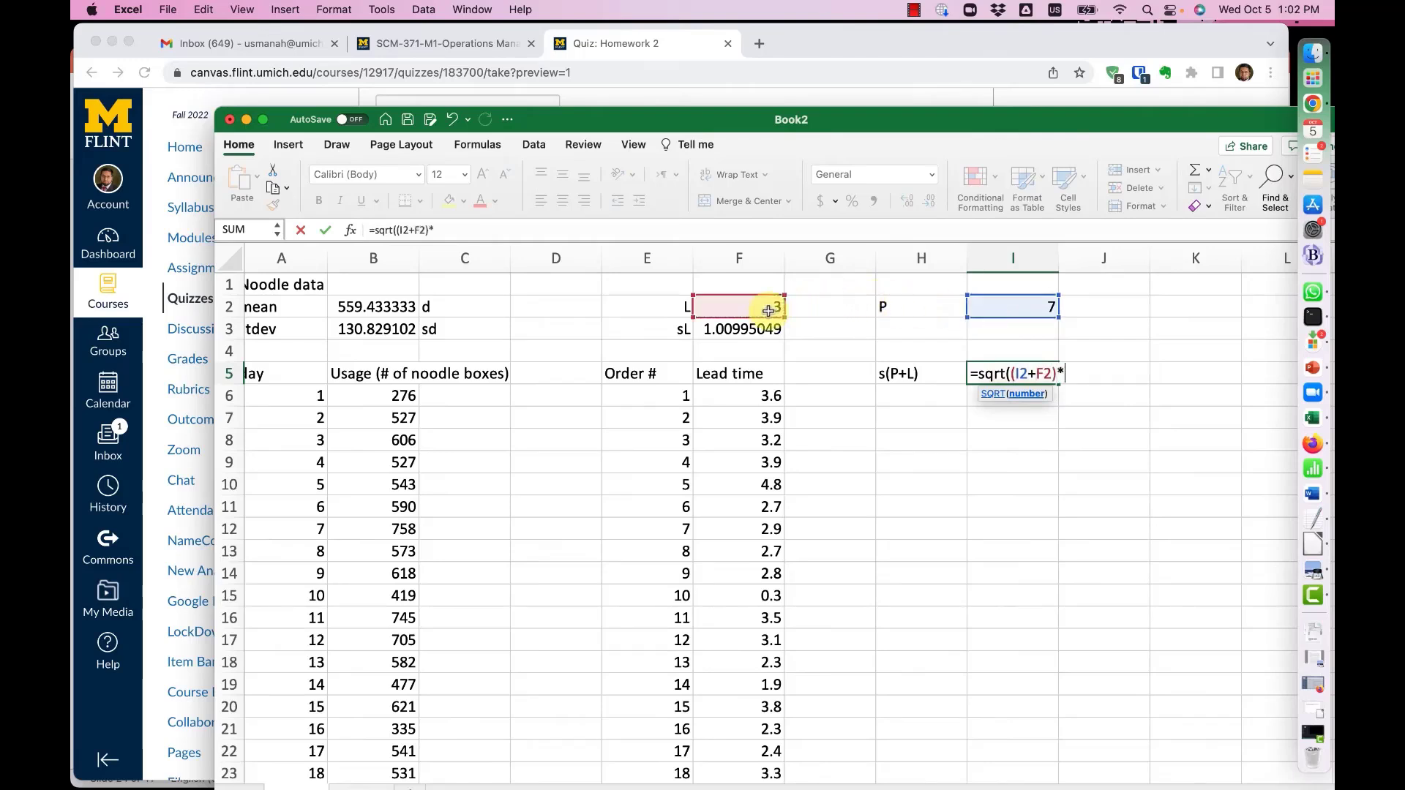
click(370, 333)
text(^2+)
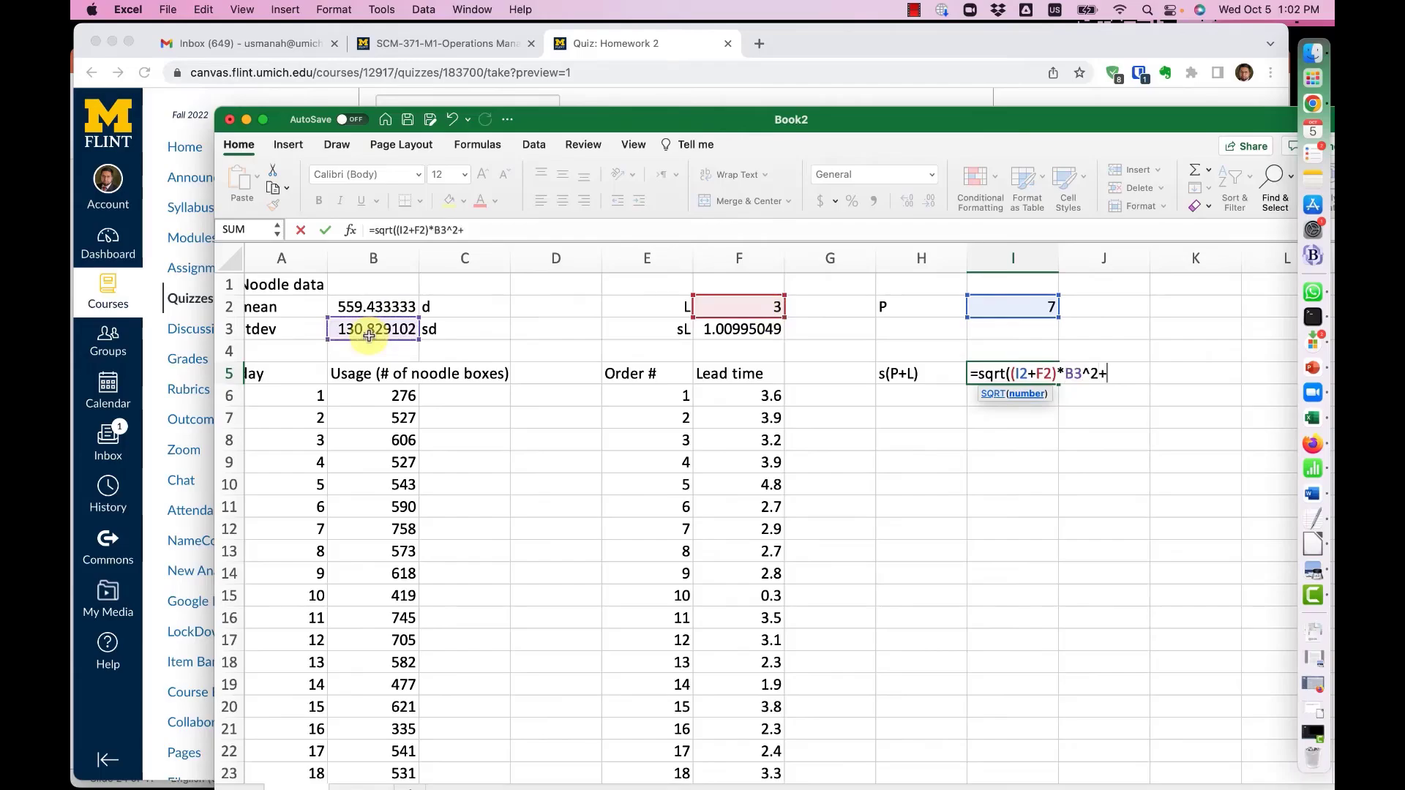
Check the variable demand, variable lead time formula on the PowerPoint slide, and complete the Excel formula in I5 with B2^2*(F3^2))
key(ctrl+Up)
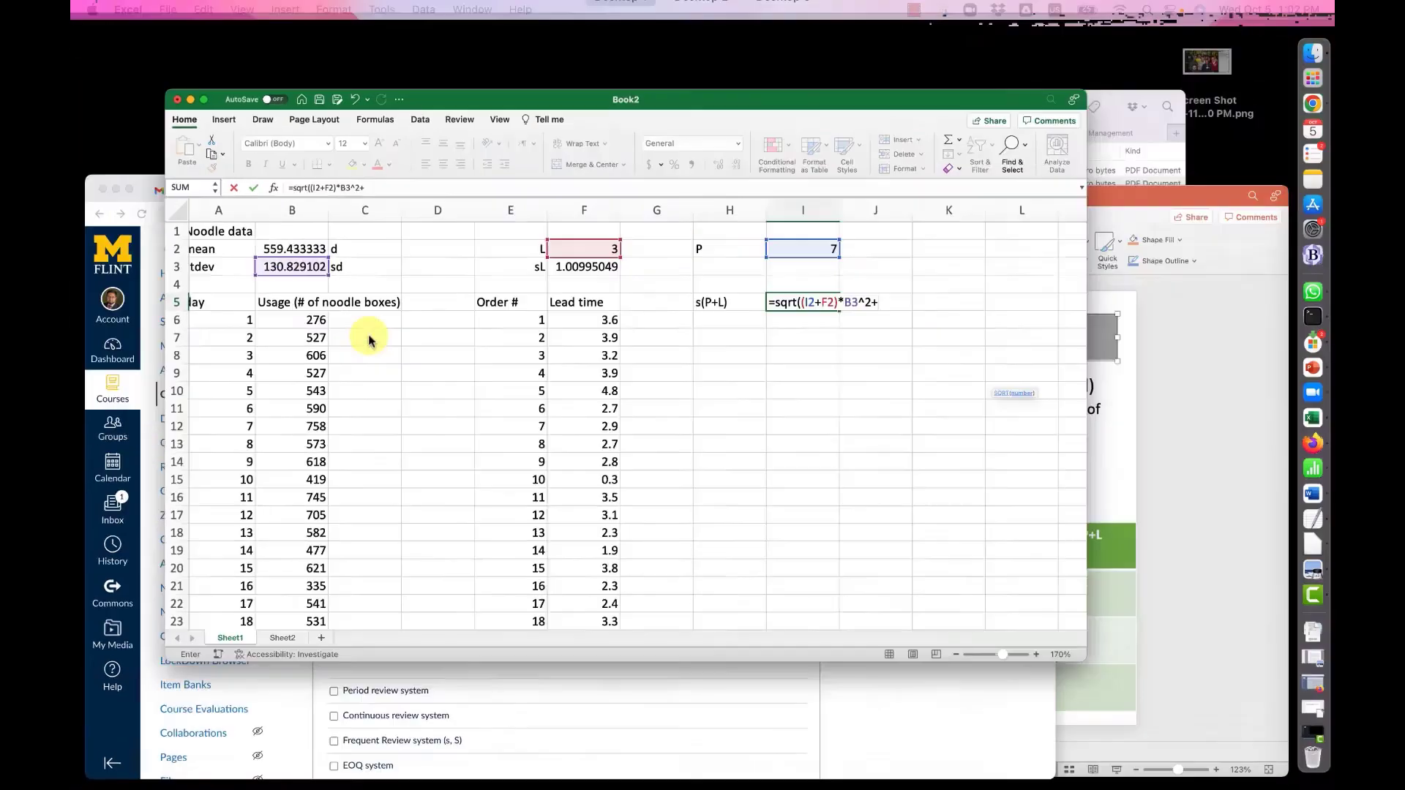
click(482, 616)
key(ctrl+Up)
click(910, 561)
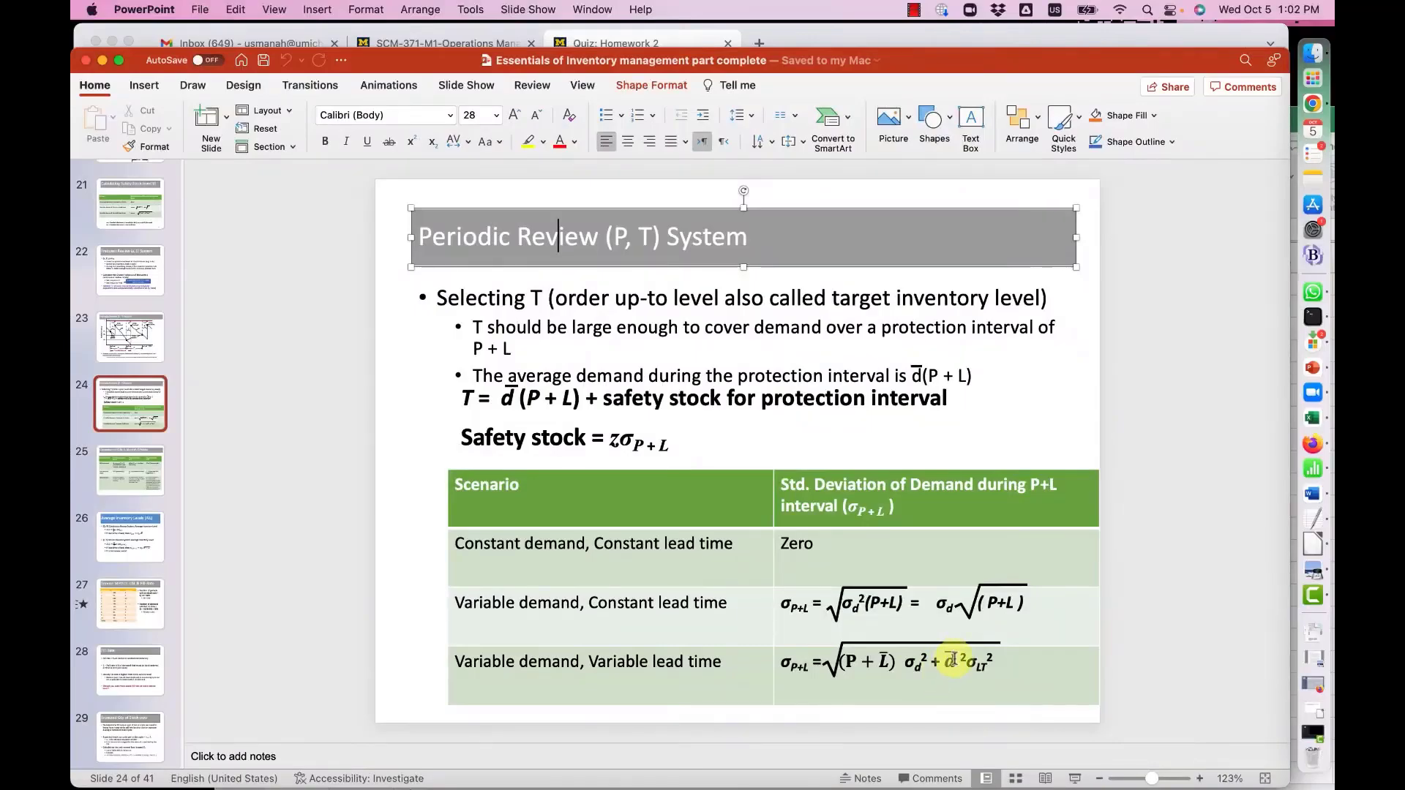
key(ctrl+Up)
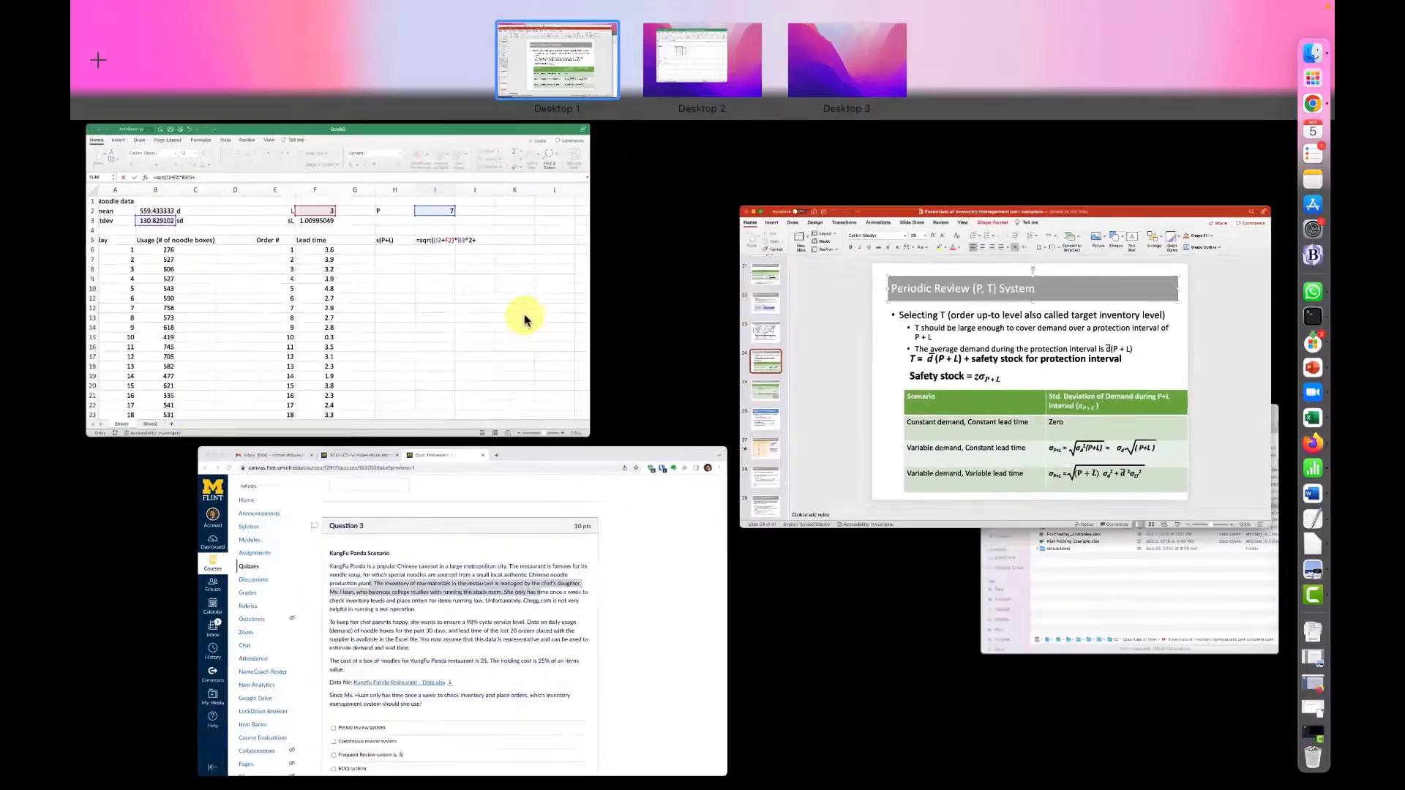
click(519, 322)
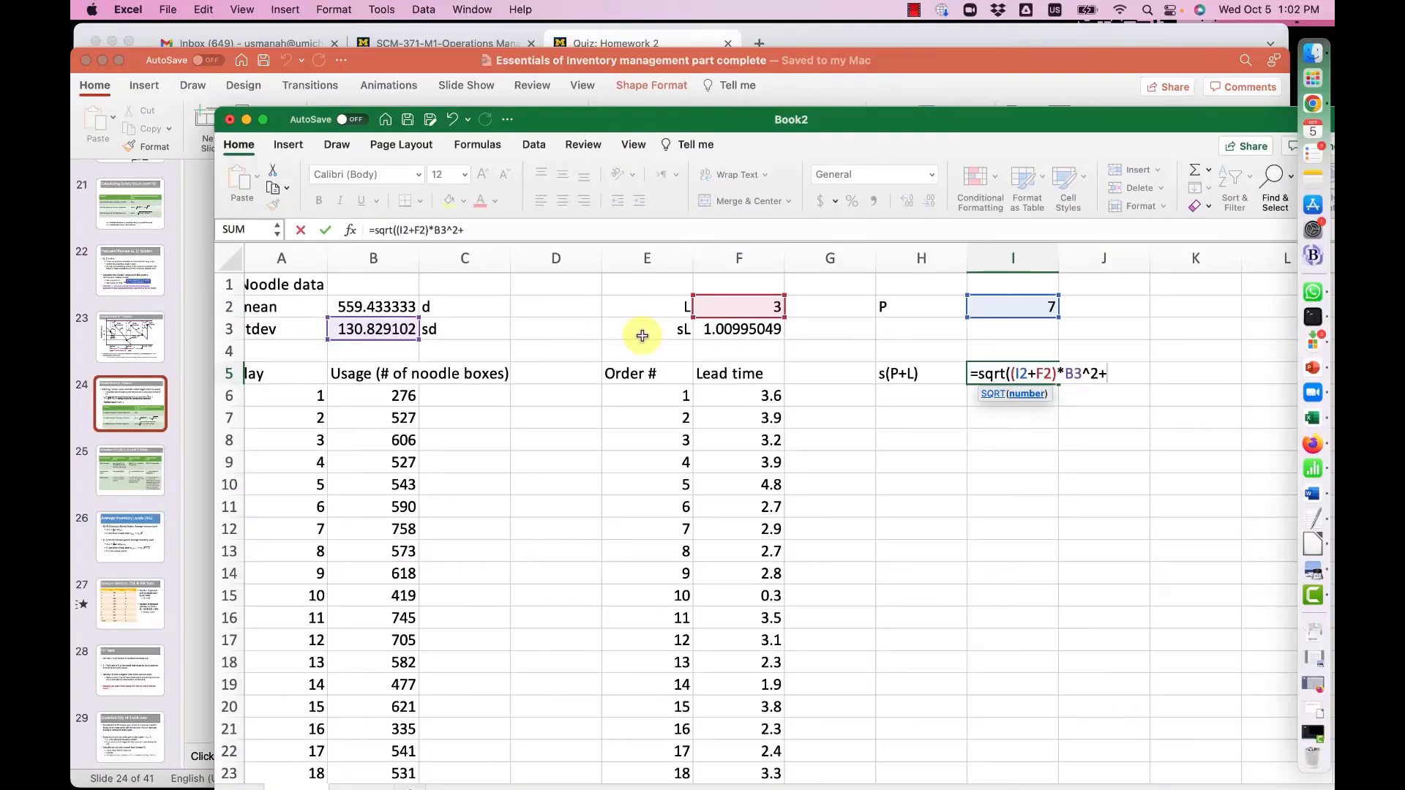
click(394, 306)
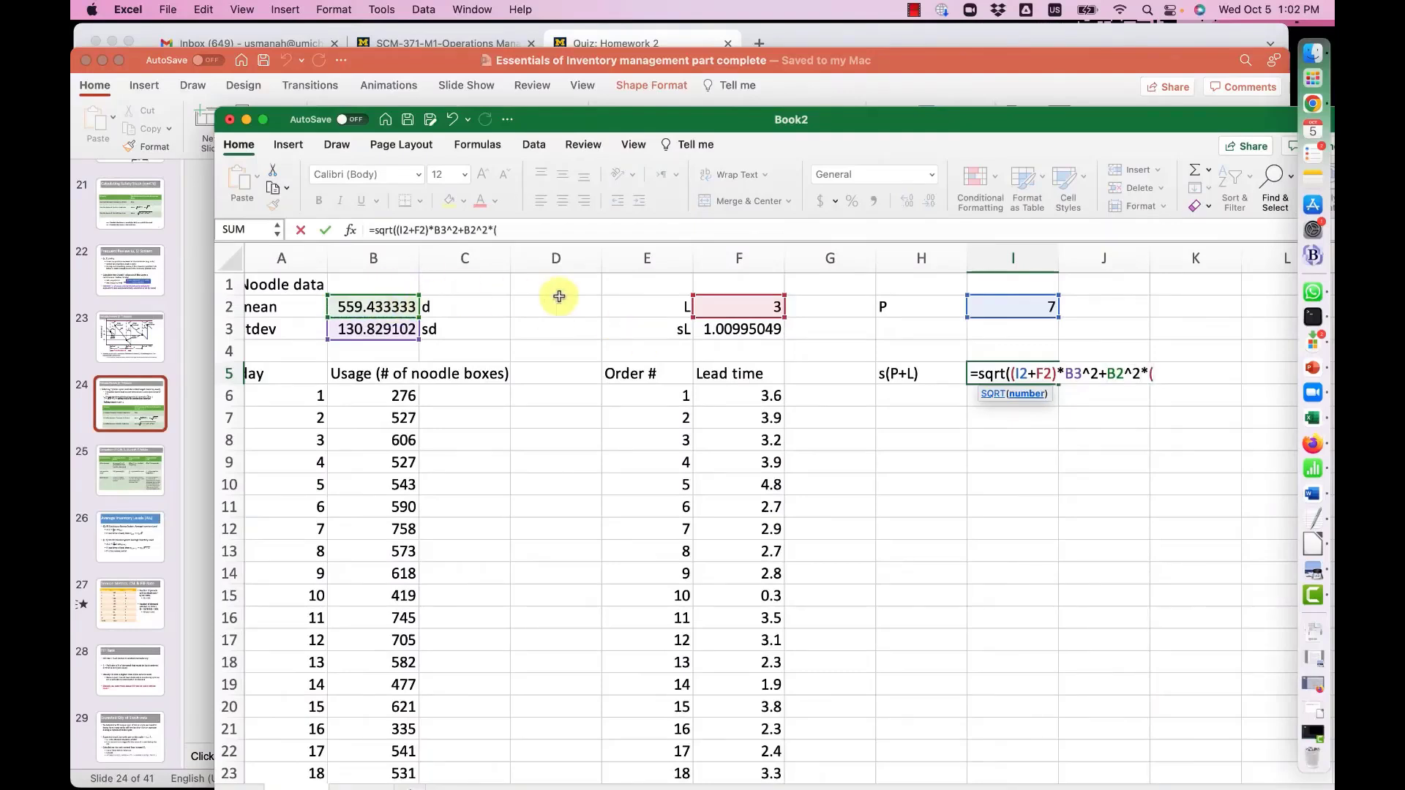
click(730, 328)
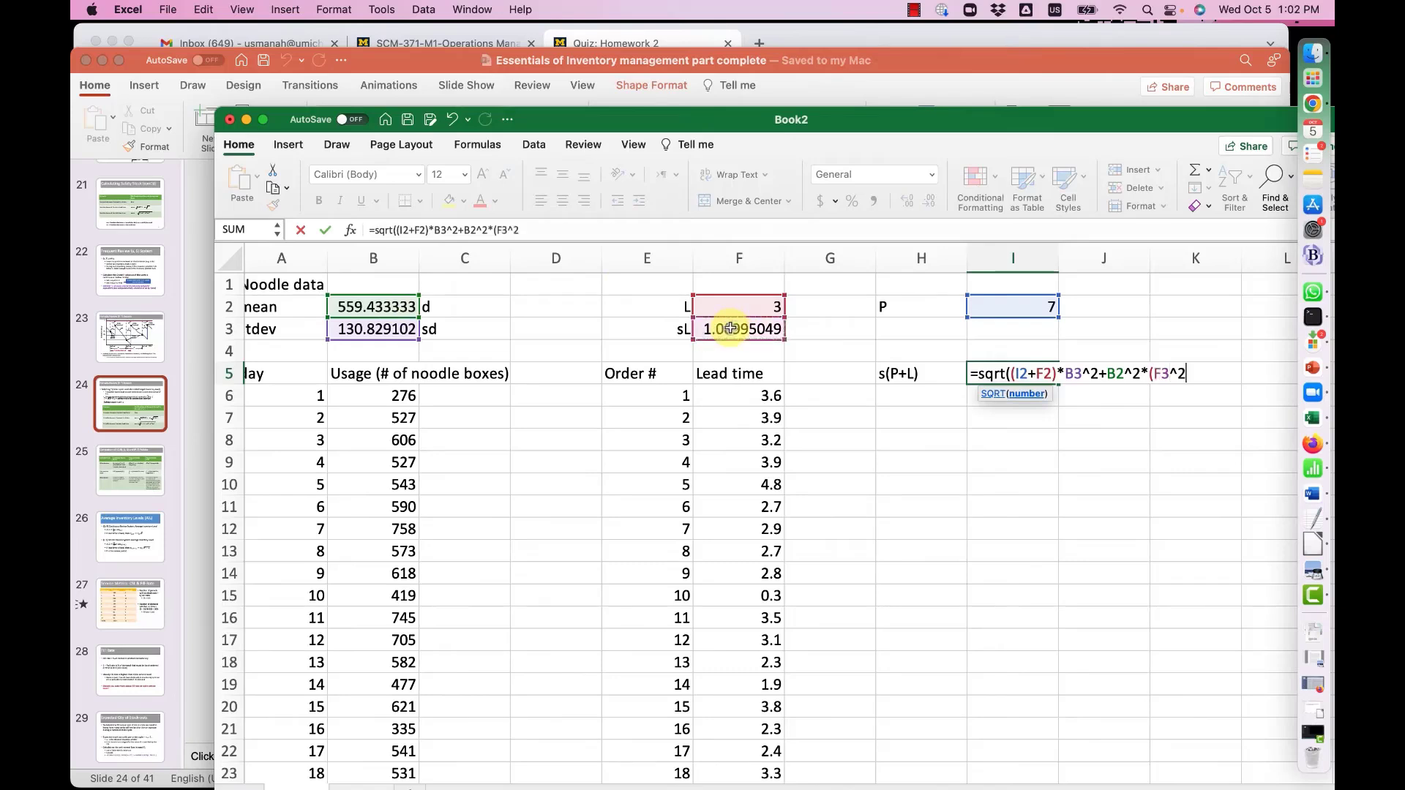
text(^2)))
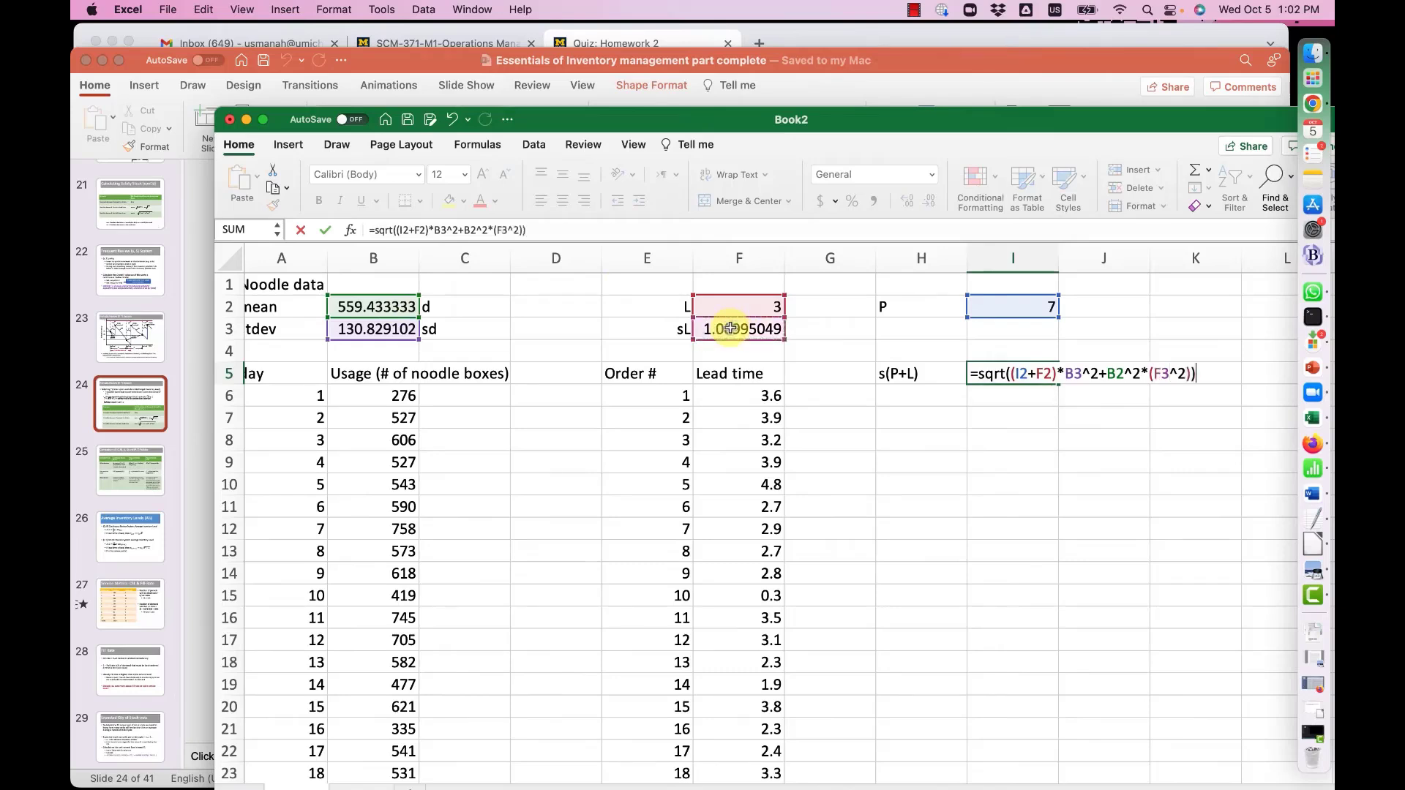
key(Return)
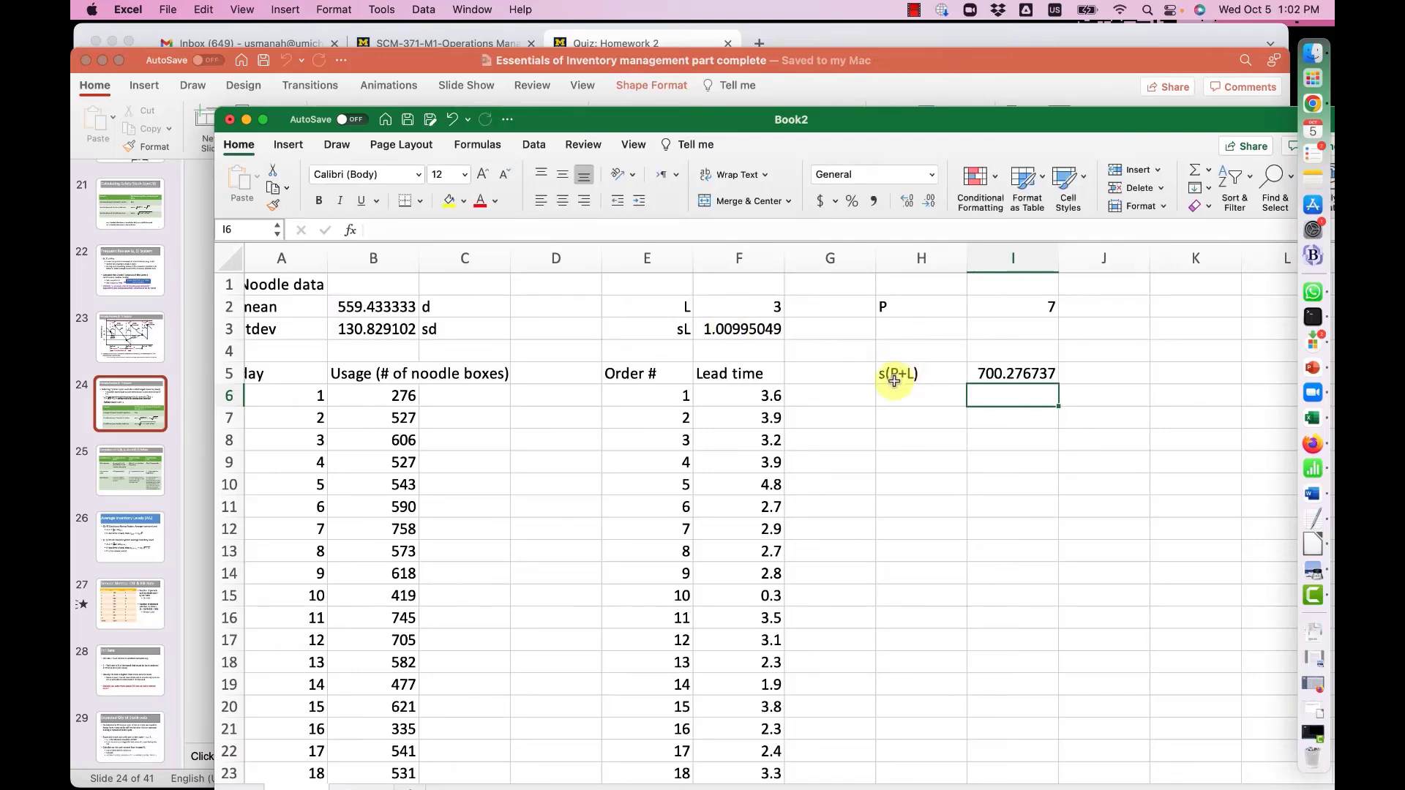
Check the safety stock formula on the PowerPoint slide, and add the label z in cell H6 of the Excel workbook
click(899, 373)
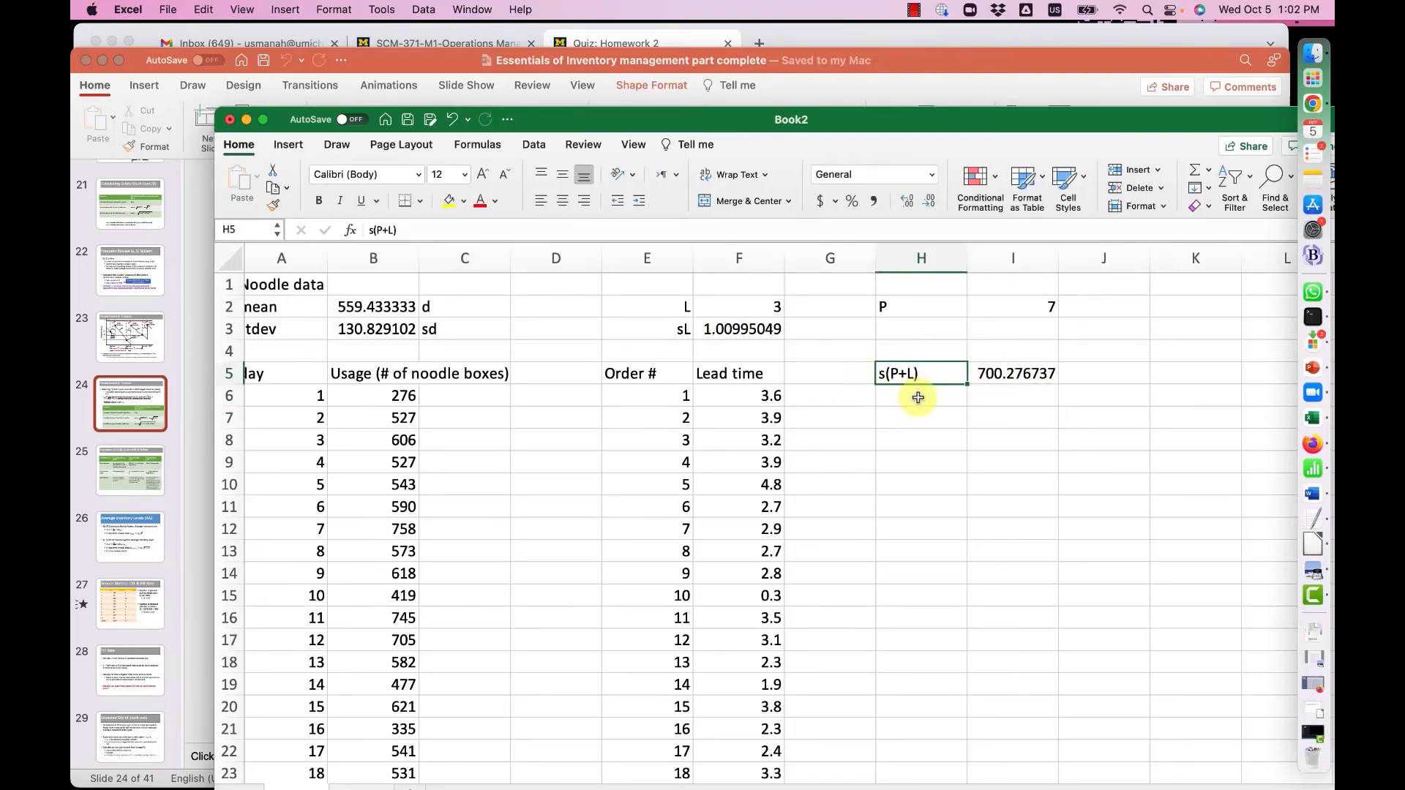
click(885, 64)
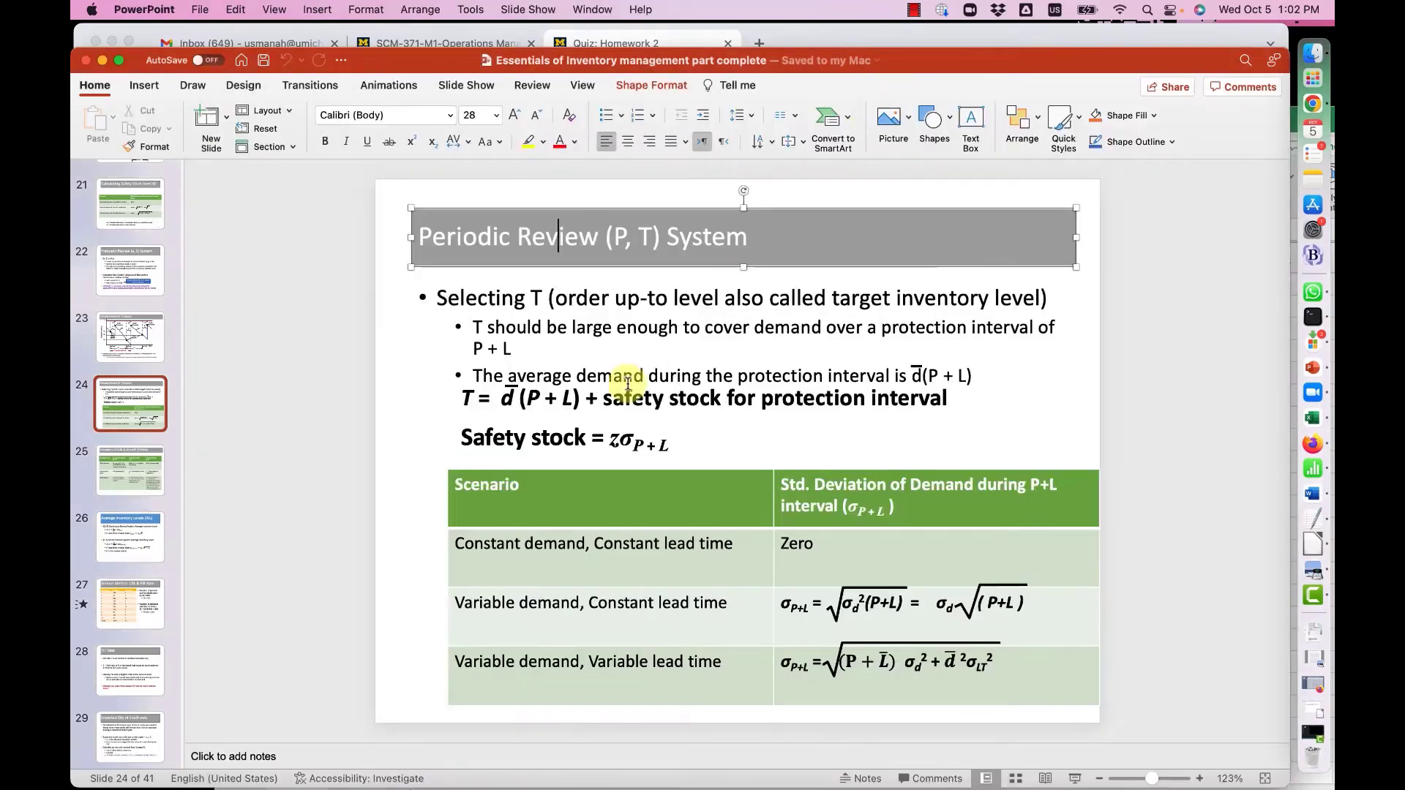
click(618, 440)
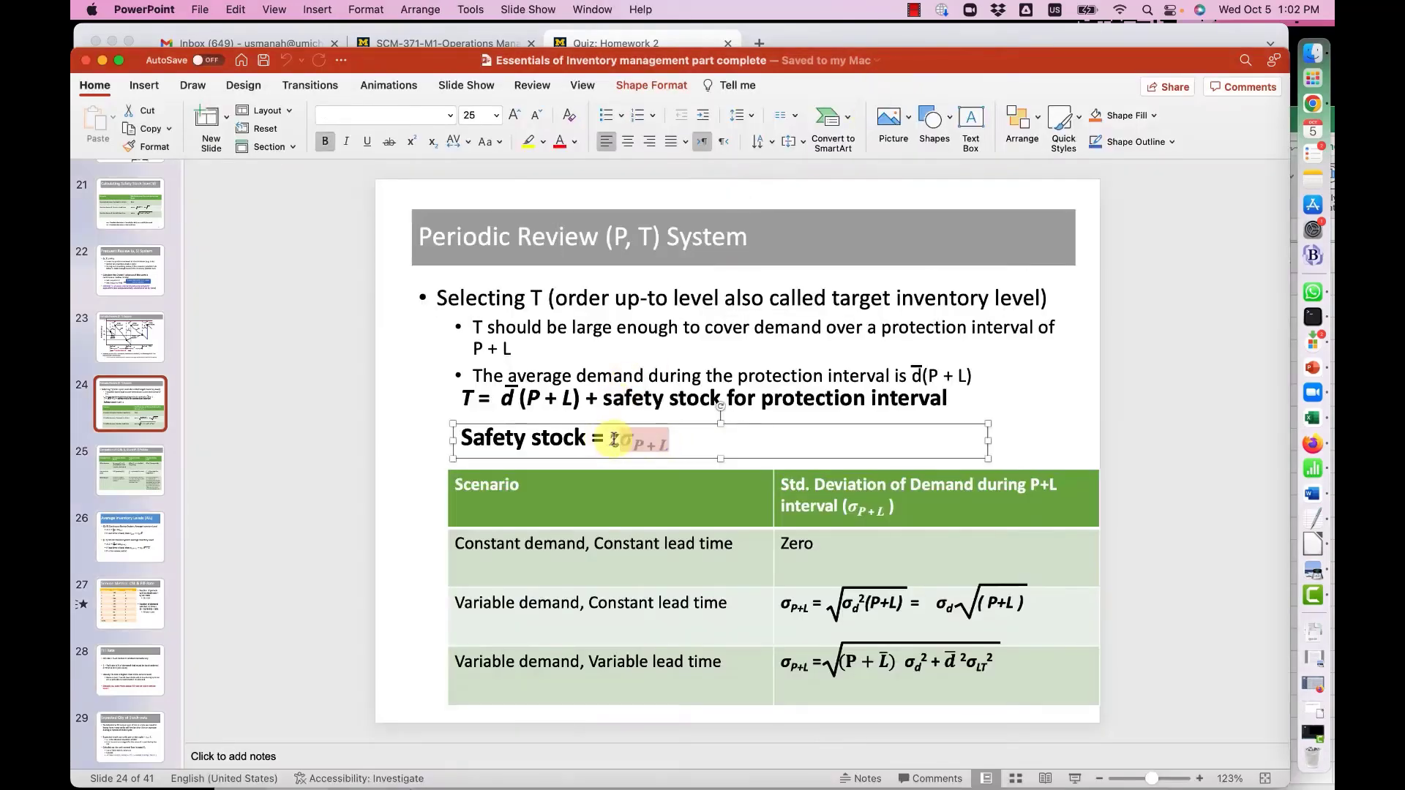
key(super+Tab)
click(899, 397)
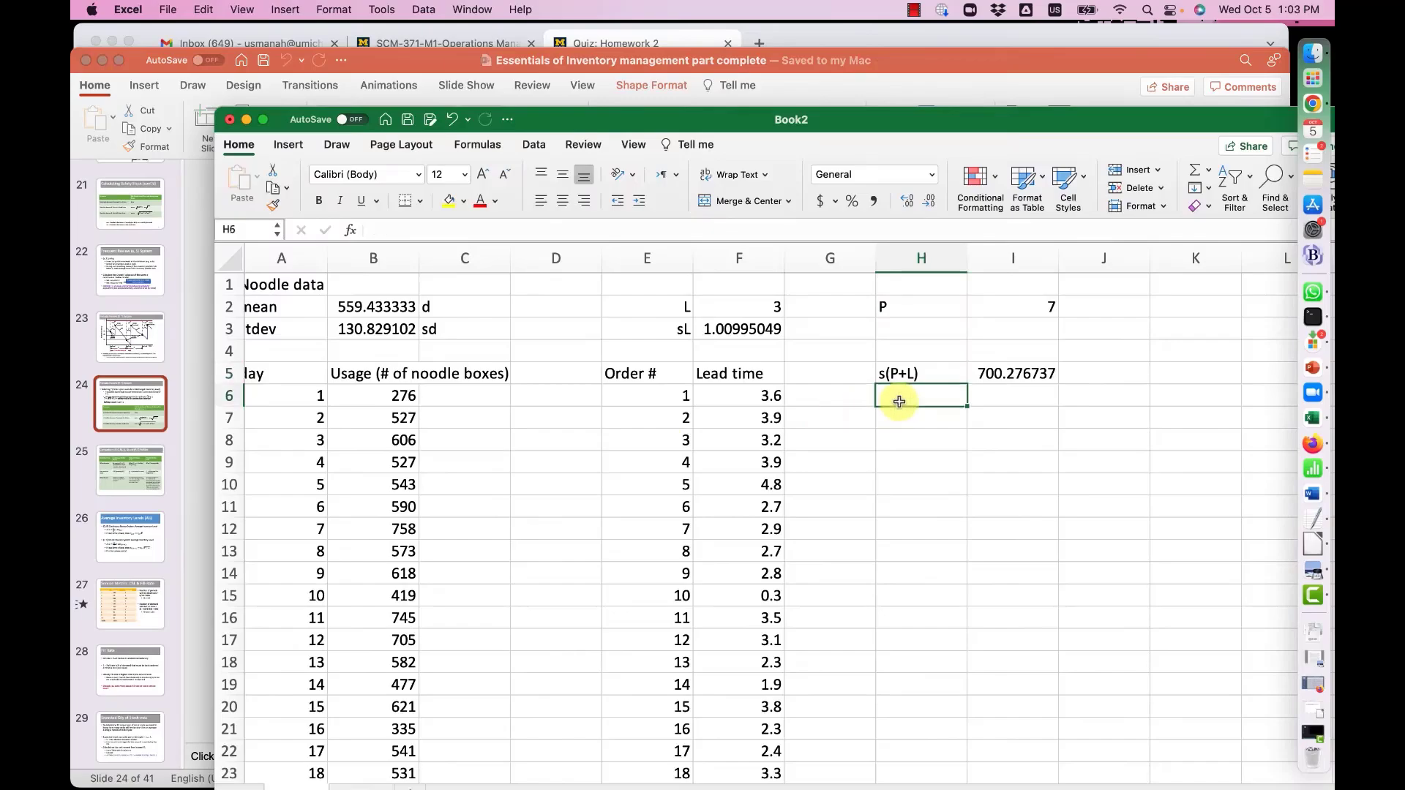
text(z)
key(Tab)
Switch to Chrome to check the required cycle service level in the Question 3 scenario, and return to the Excel workbook
key(ctrl+Up)
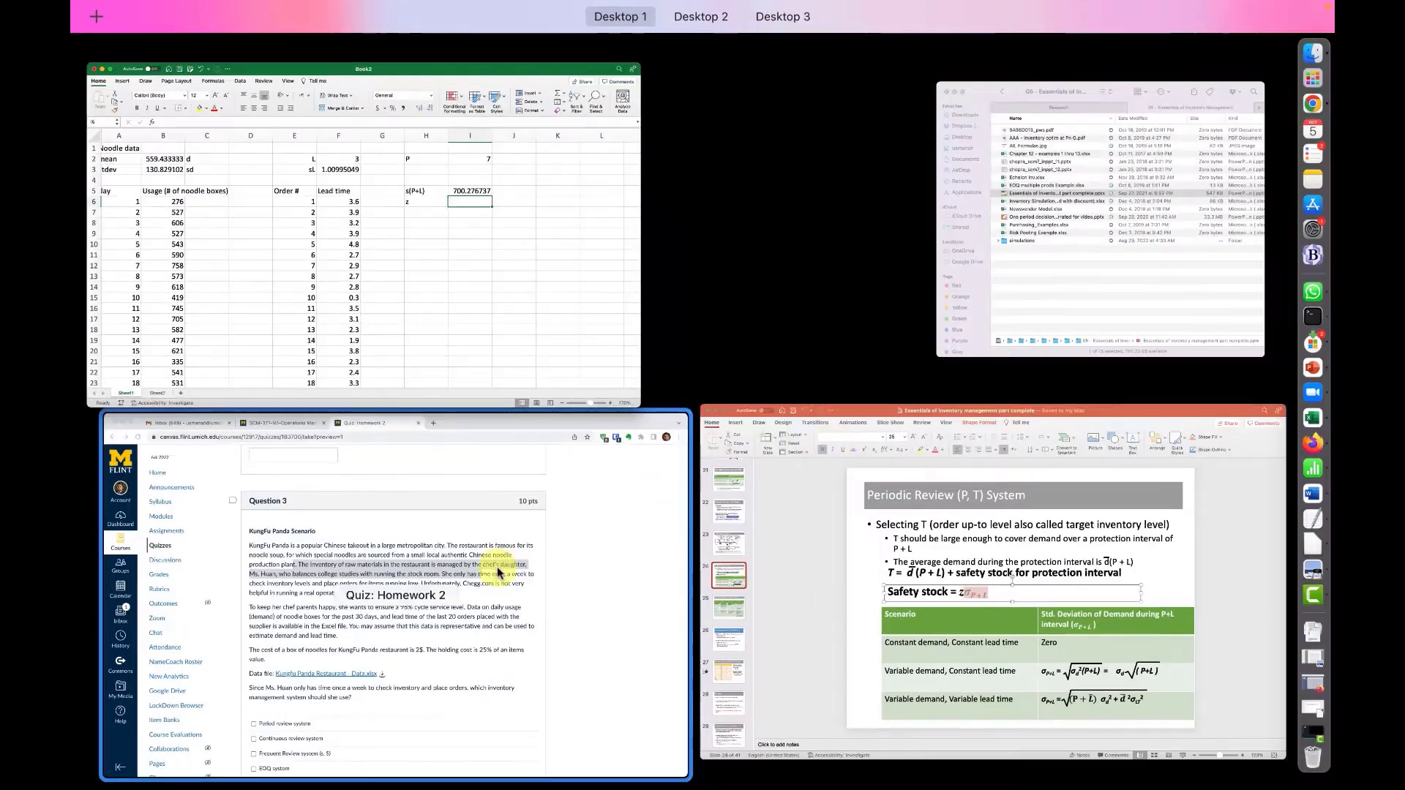
click(503, 486)
click(677, 430)
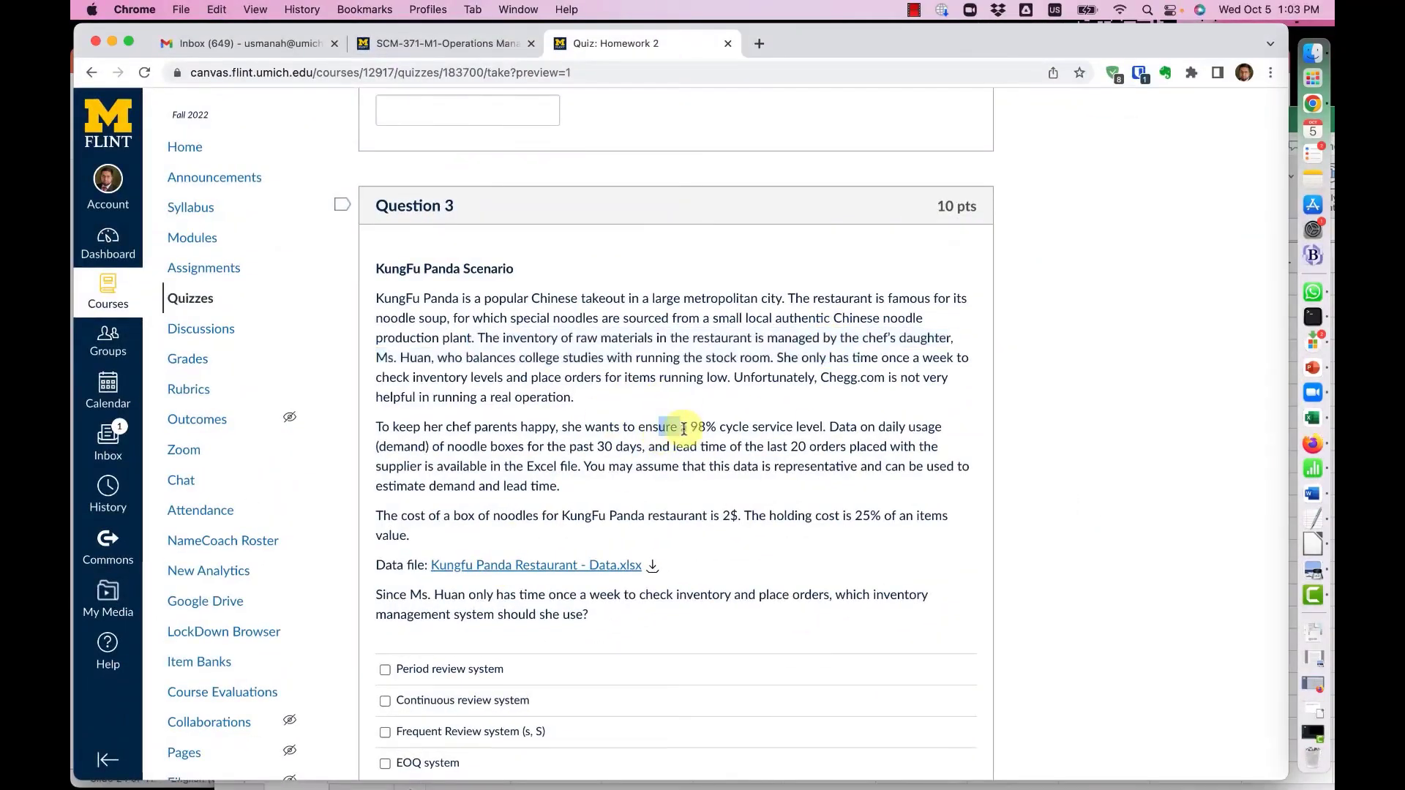
key(super+Tab)
Calculate z in cell I6 with the formula =norm.s.inv(0.98)
text(=n)
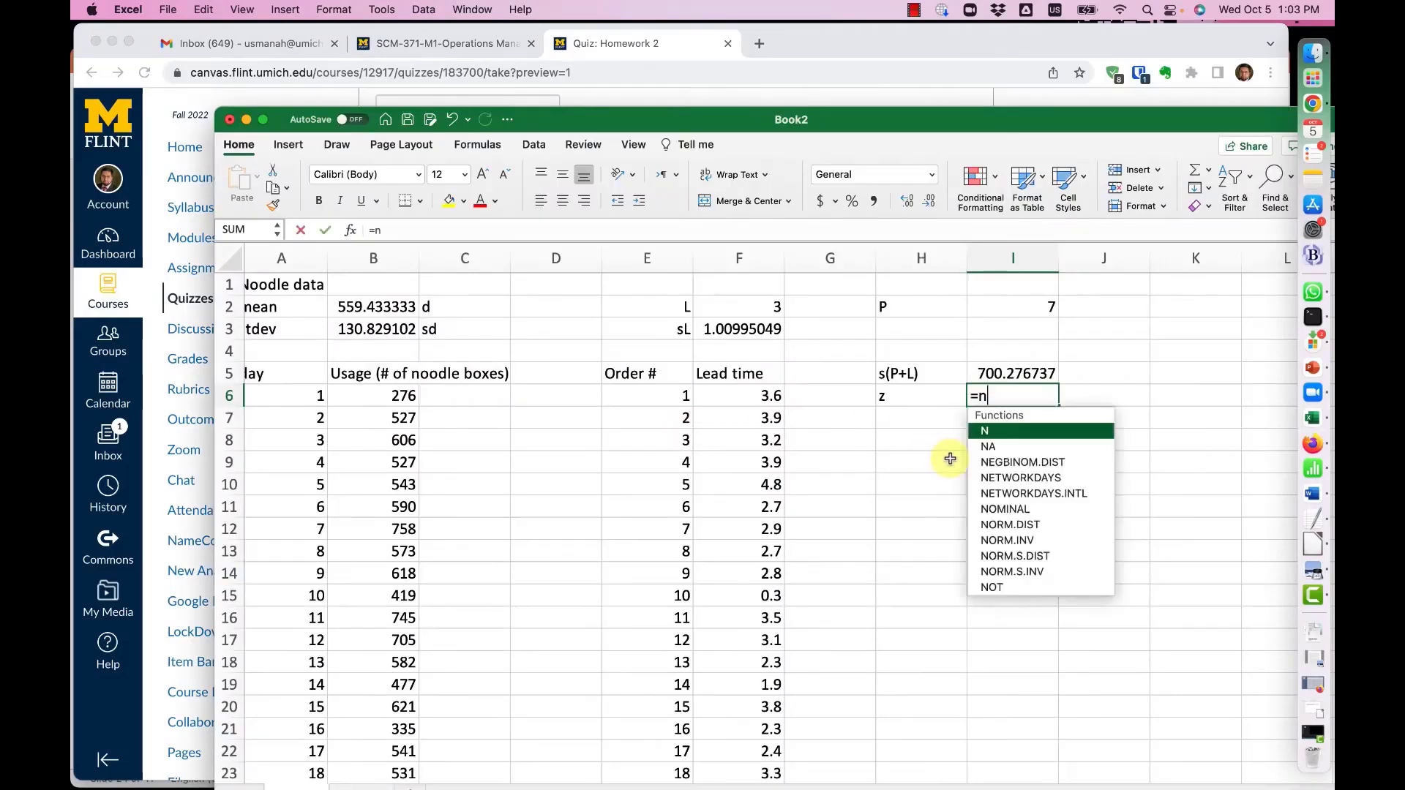
text(orm.s.inv)
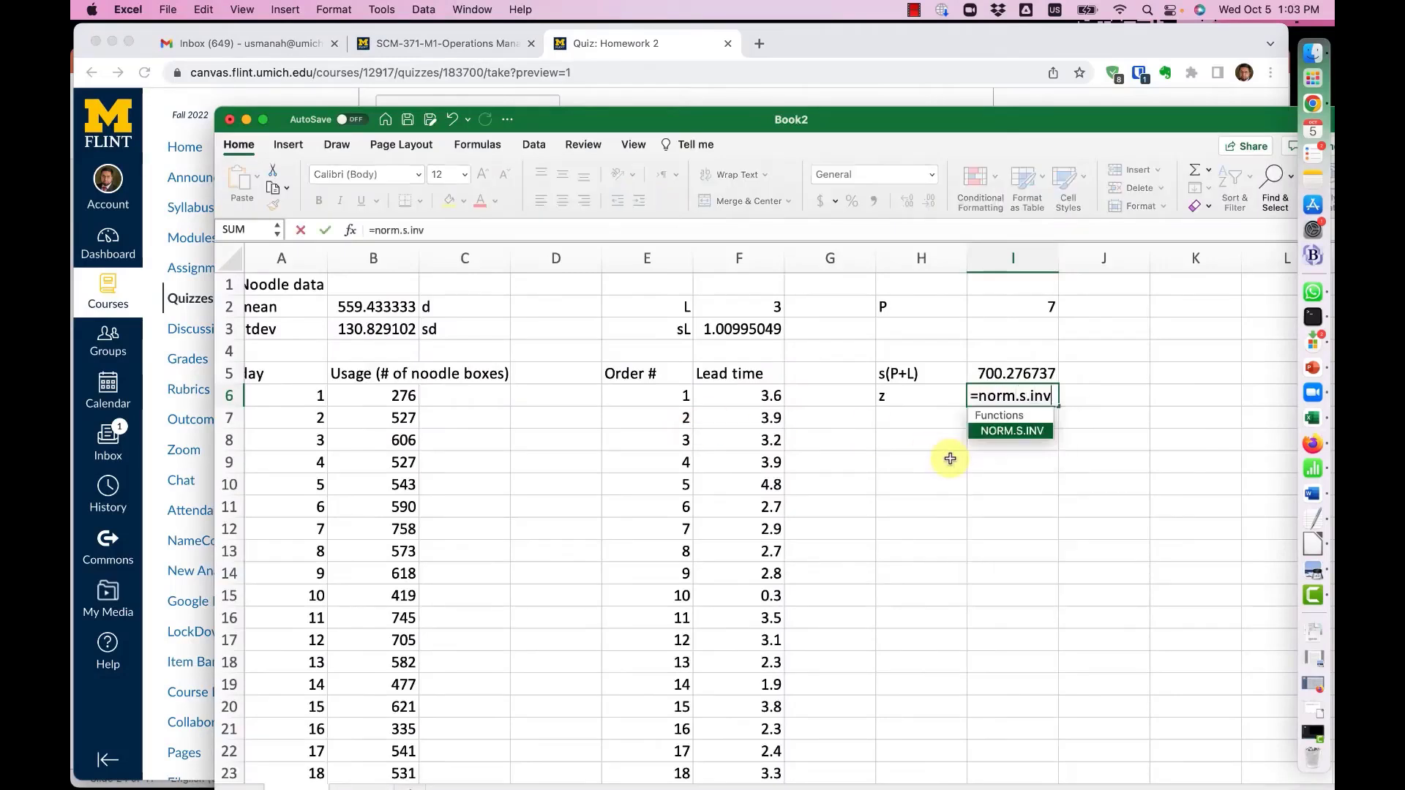
text((0.98)
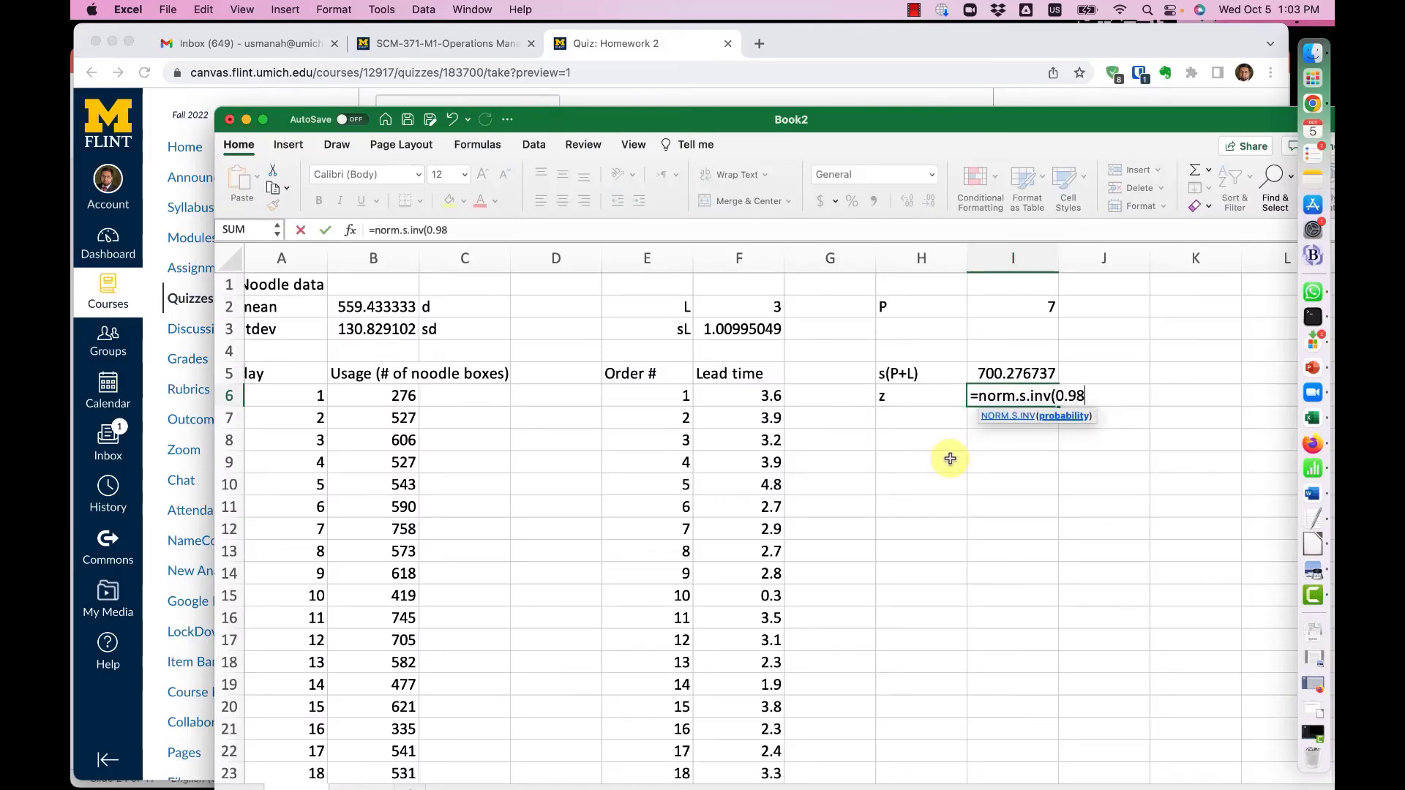
text())
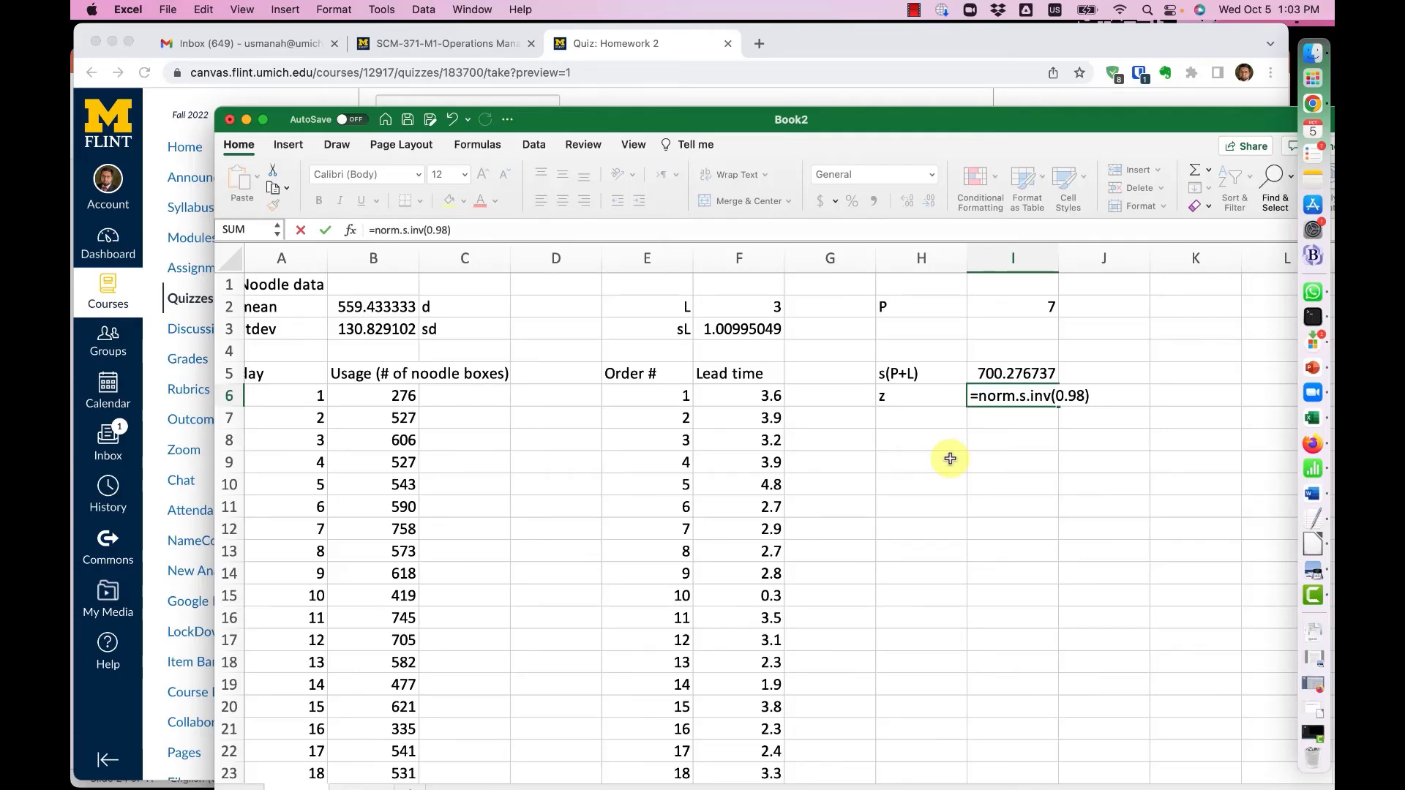
key(Return)
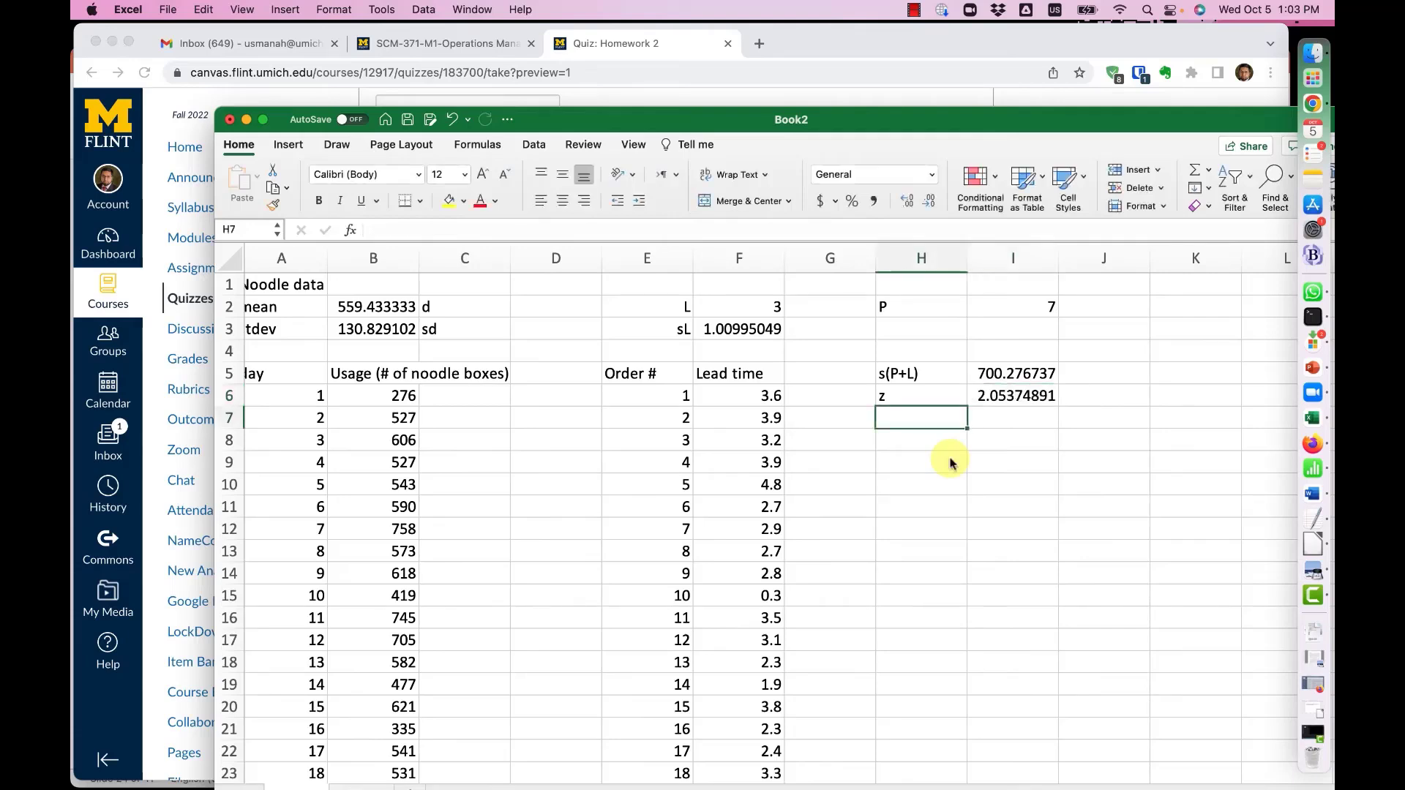
Label cell H7 safety stock and calculate it in I7 by multiplying the z value in I6 by the deviation in I5
text(s)
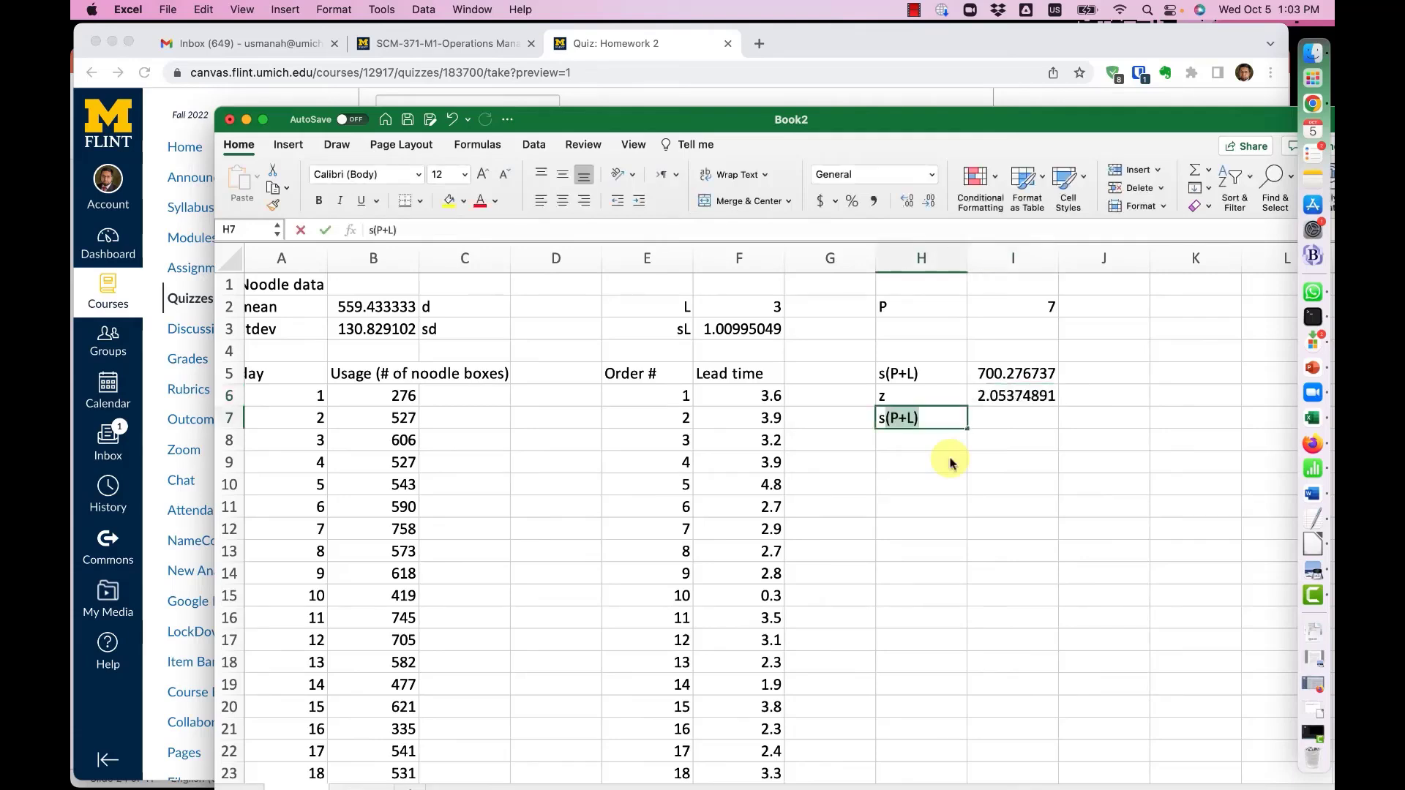
text(afety stock)
key(Tab)
text(-)
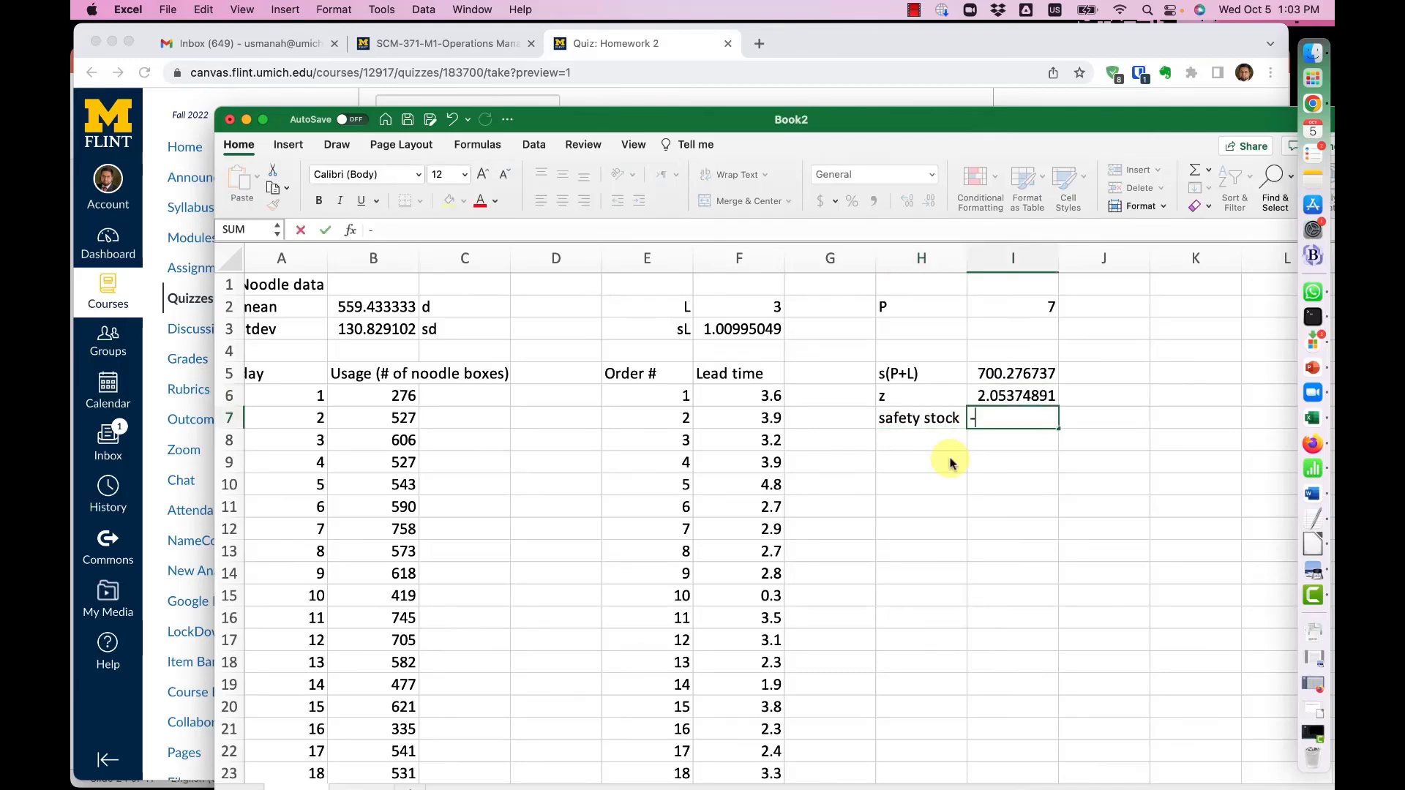
key(Up)
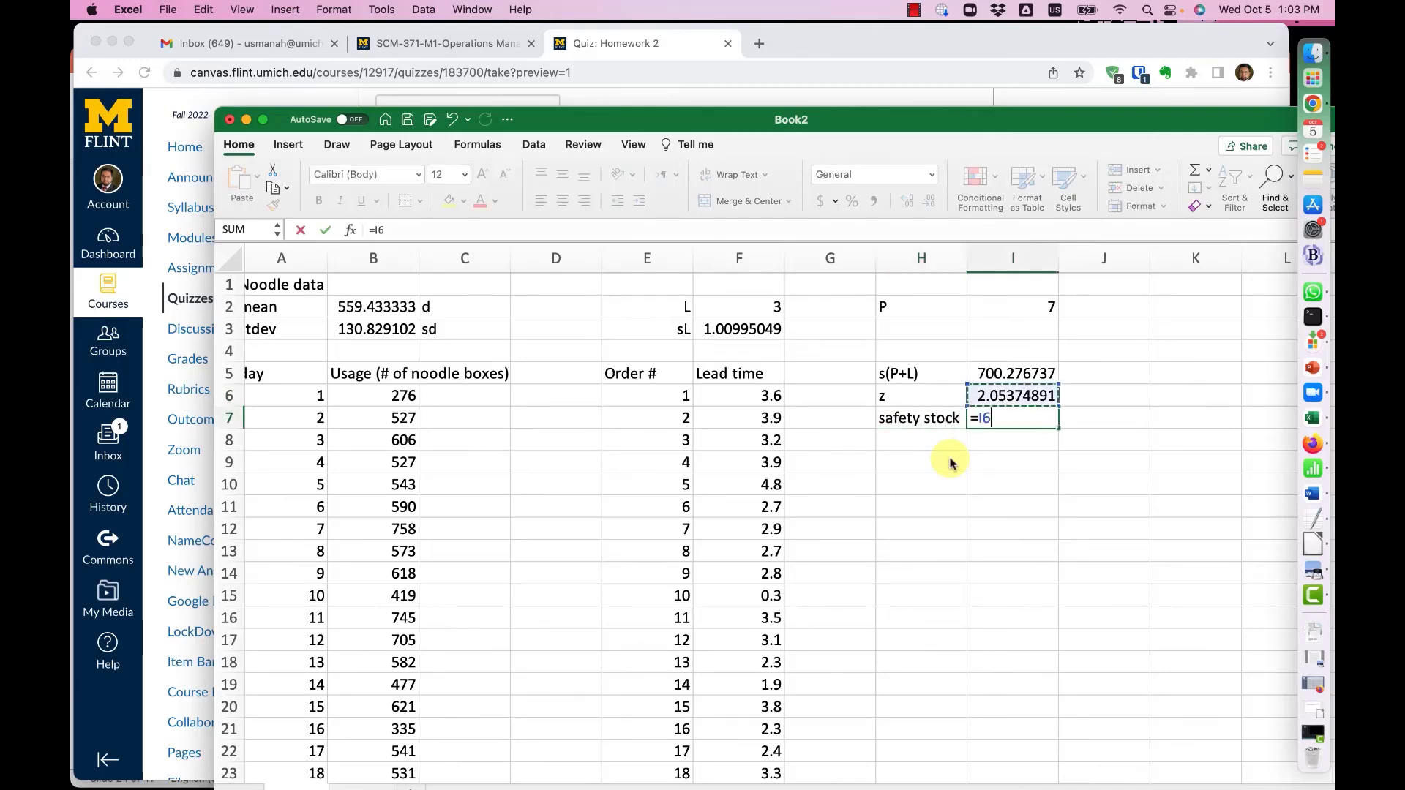
key(Up)
key(Up)
key(Return)
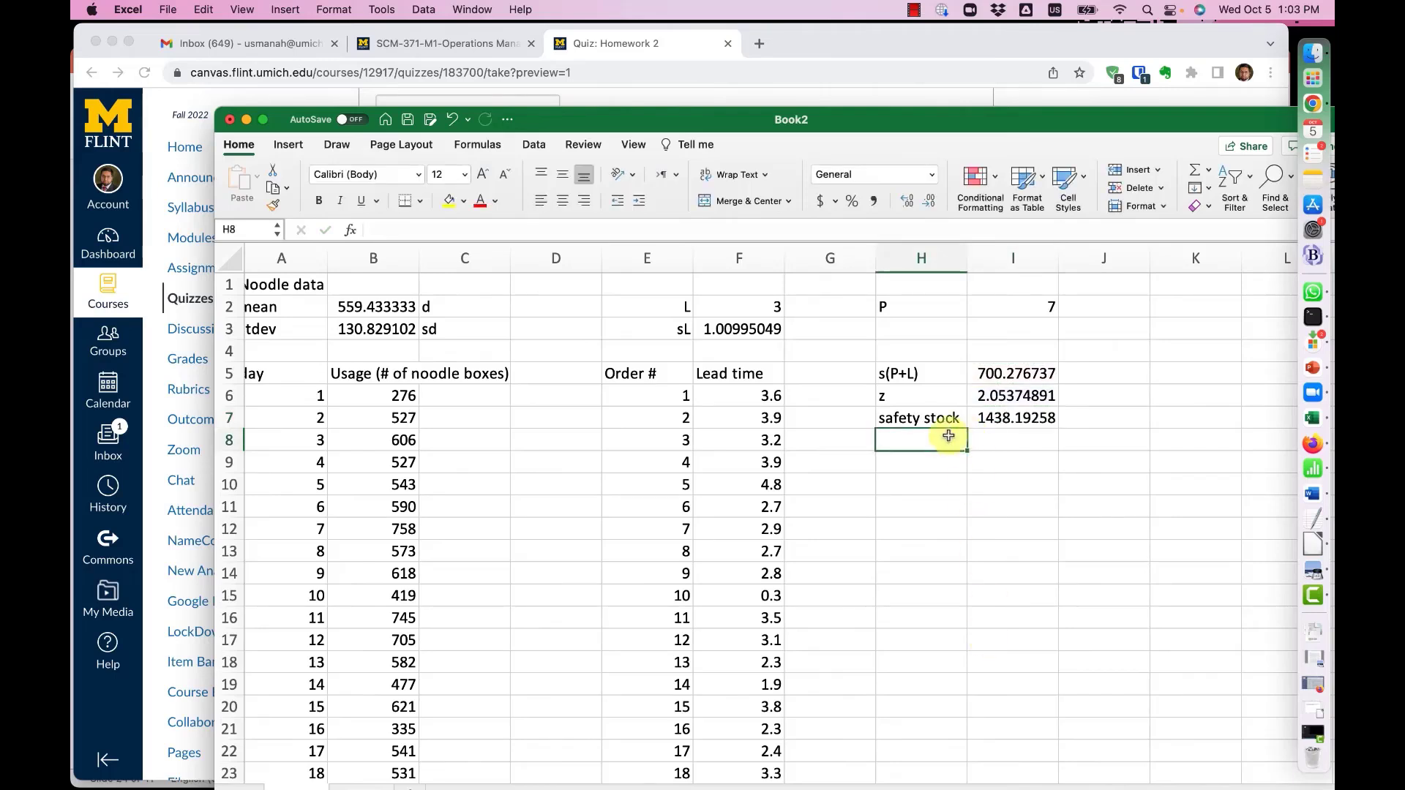
Add the label AIL in cell H9, and switch to PowerPoint to check the periodic review average inventory level formula on slide 26
key(Down)
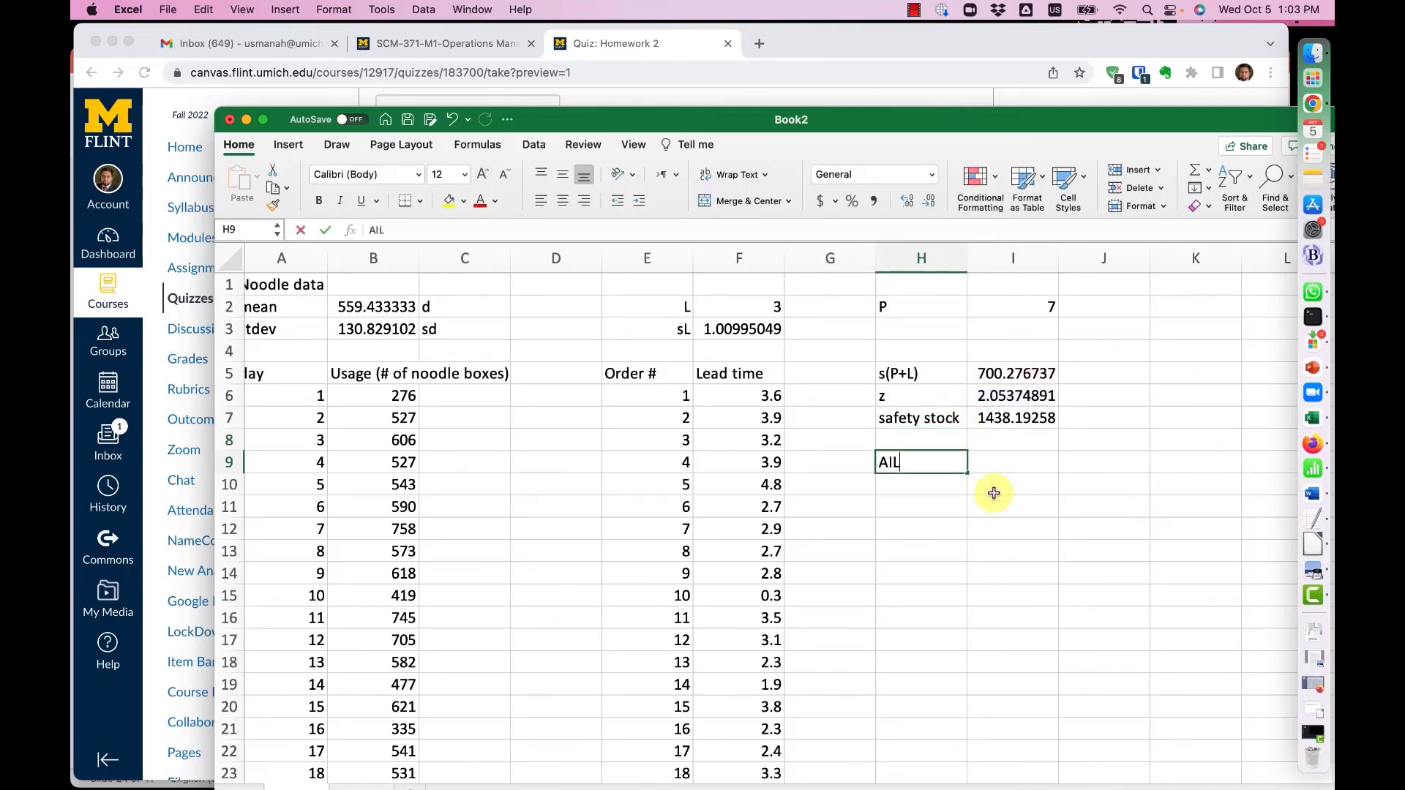
key(Return)
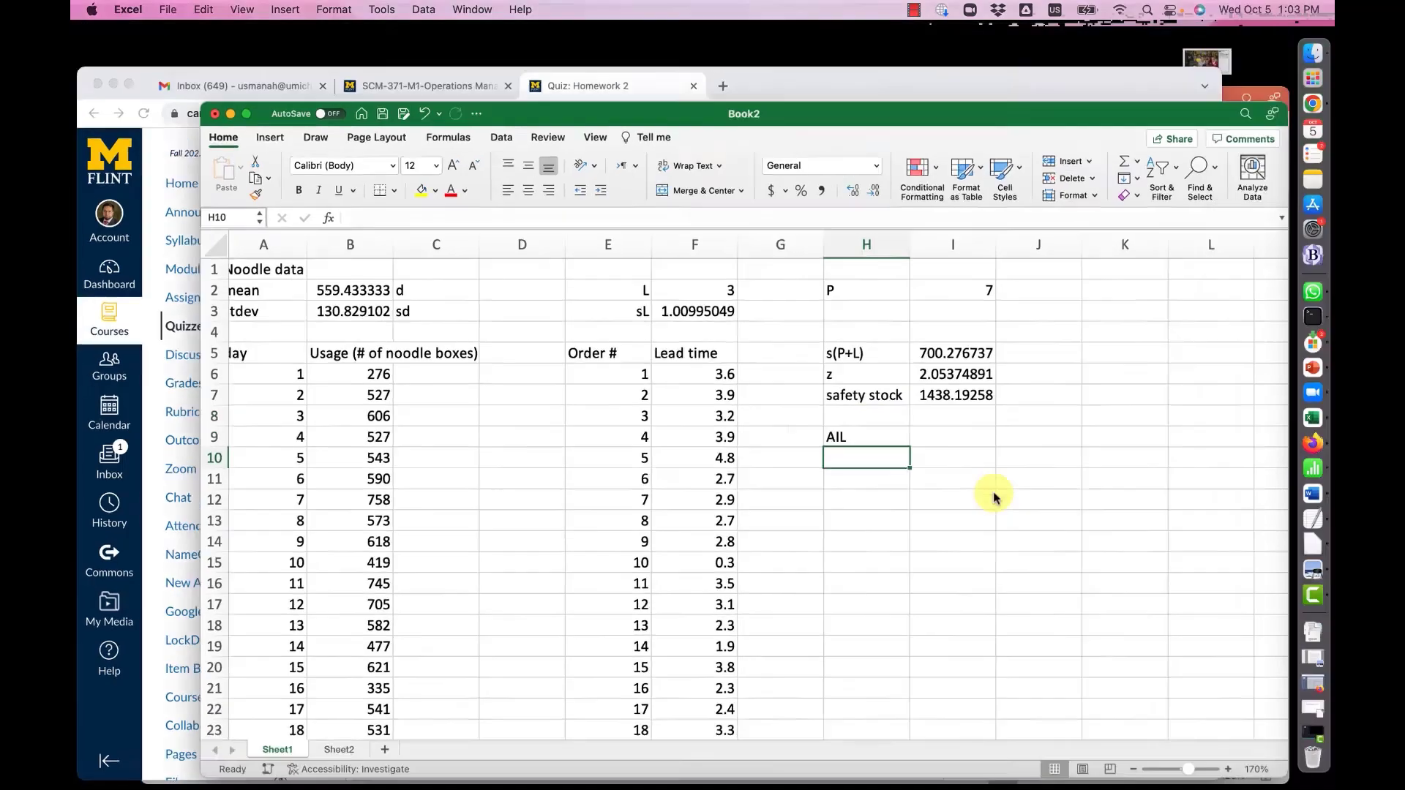
key(ctrl+Up)
click(1039, 549)
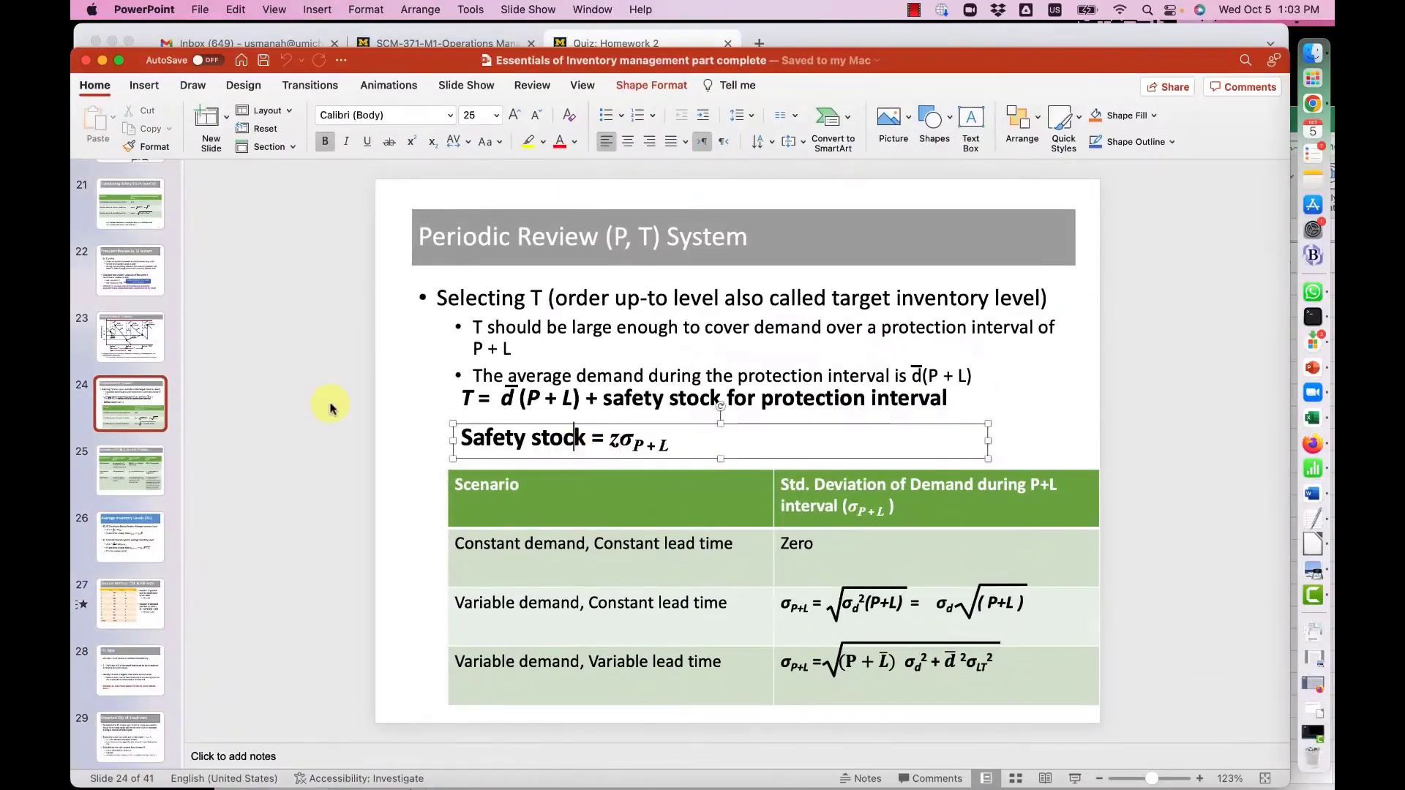
click(126, 538)
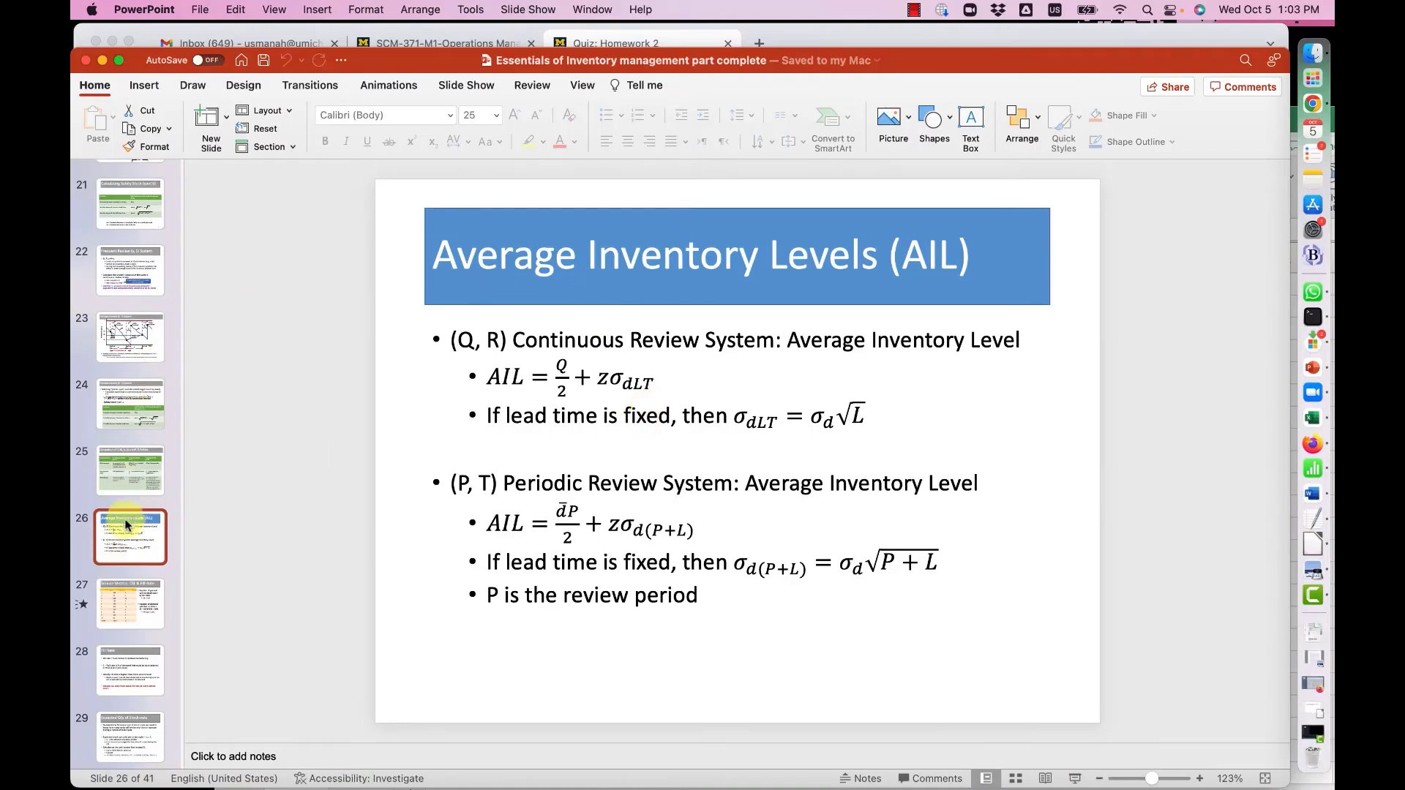
drag(494, 525, 715, 526)
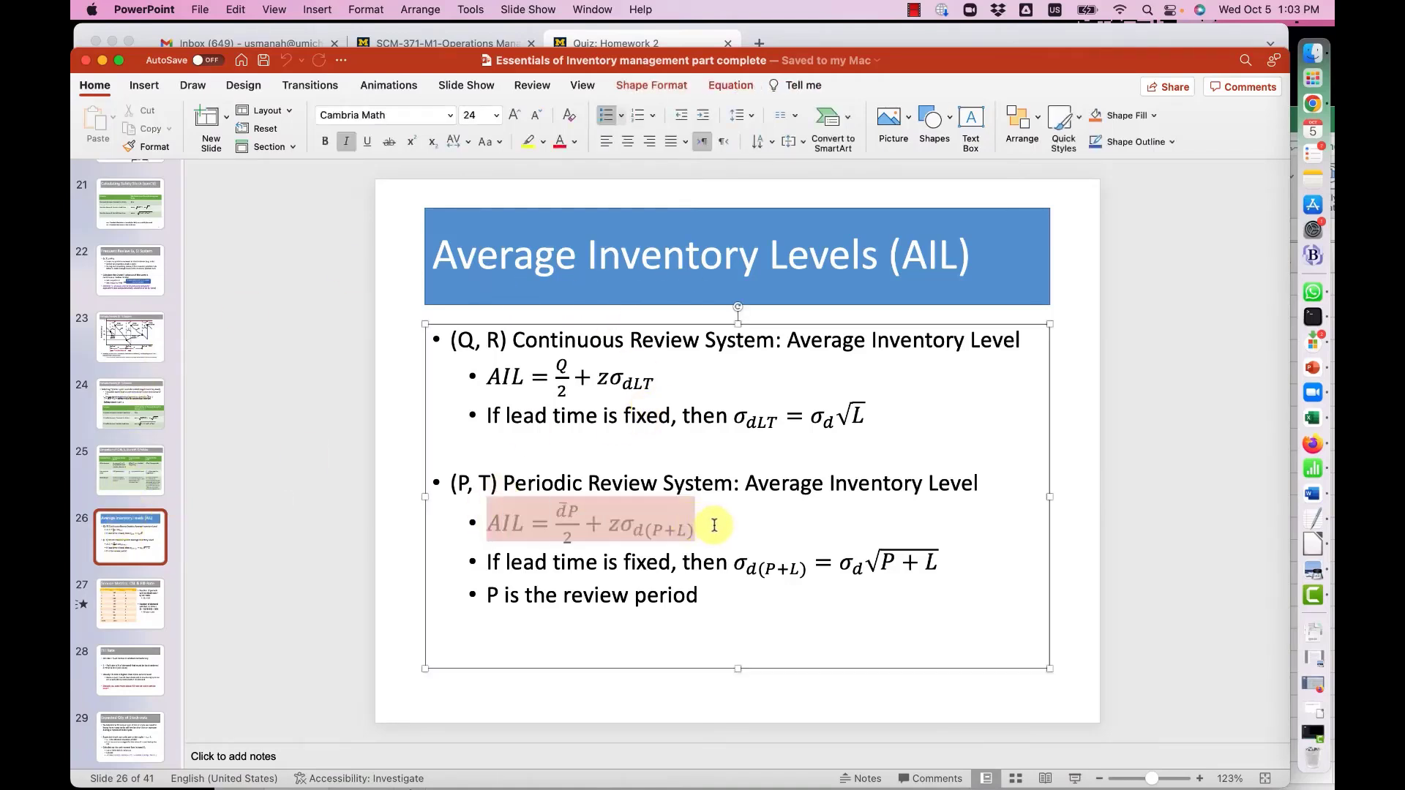
click(711, 526)
drag(612, 523, 669, 524)
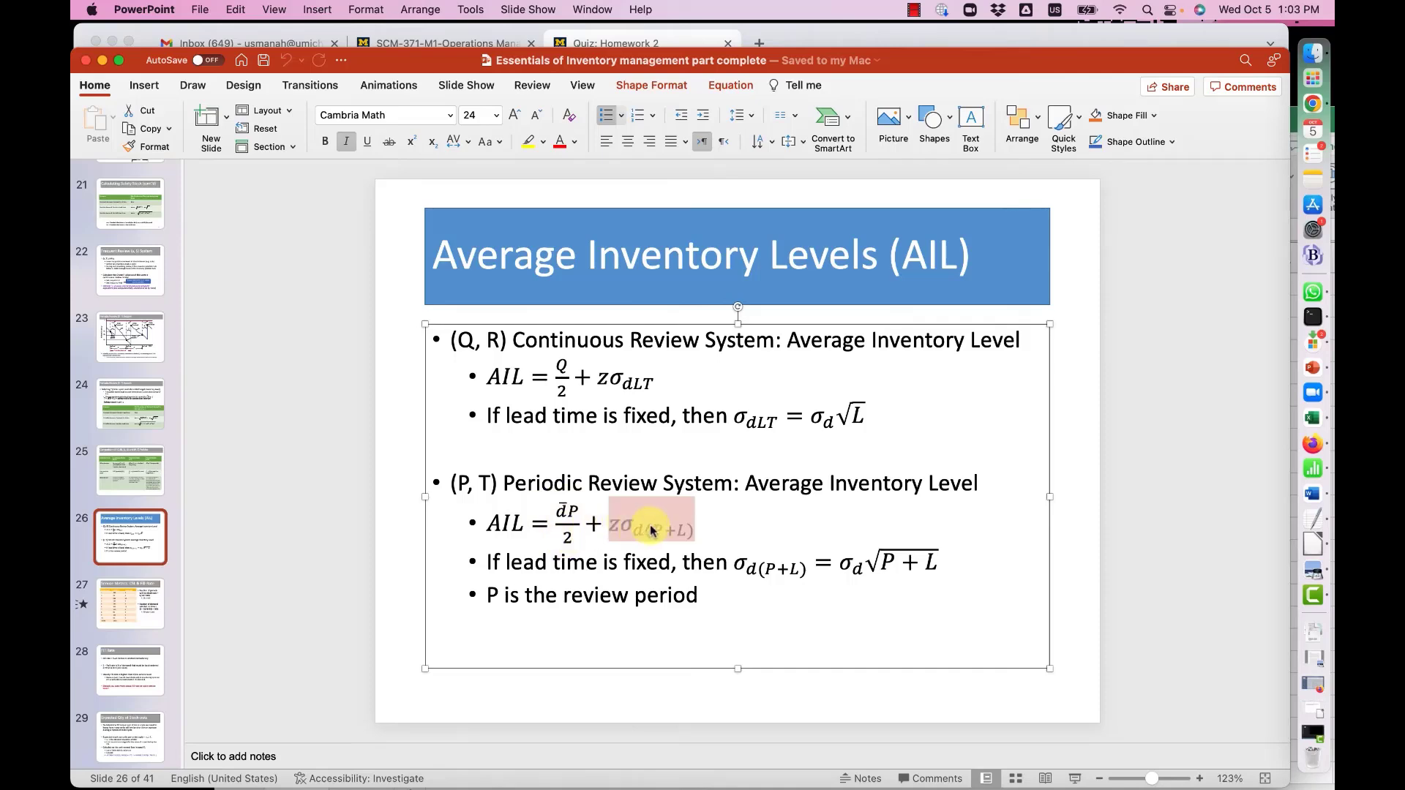
Return to the Excel workbook and calculate the average inventory level in I9 with =B2*I2/2+I7
key(super+Tab)
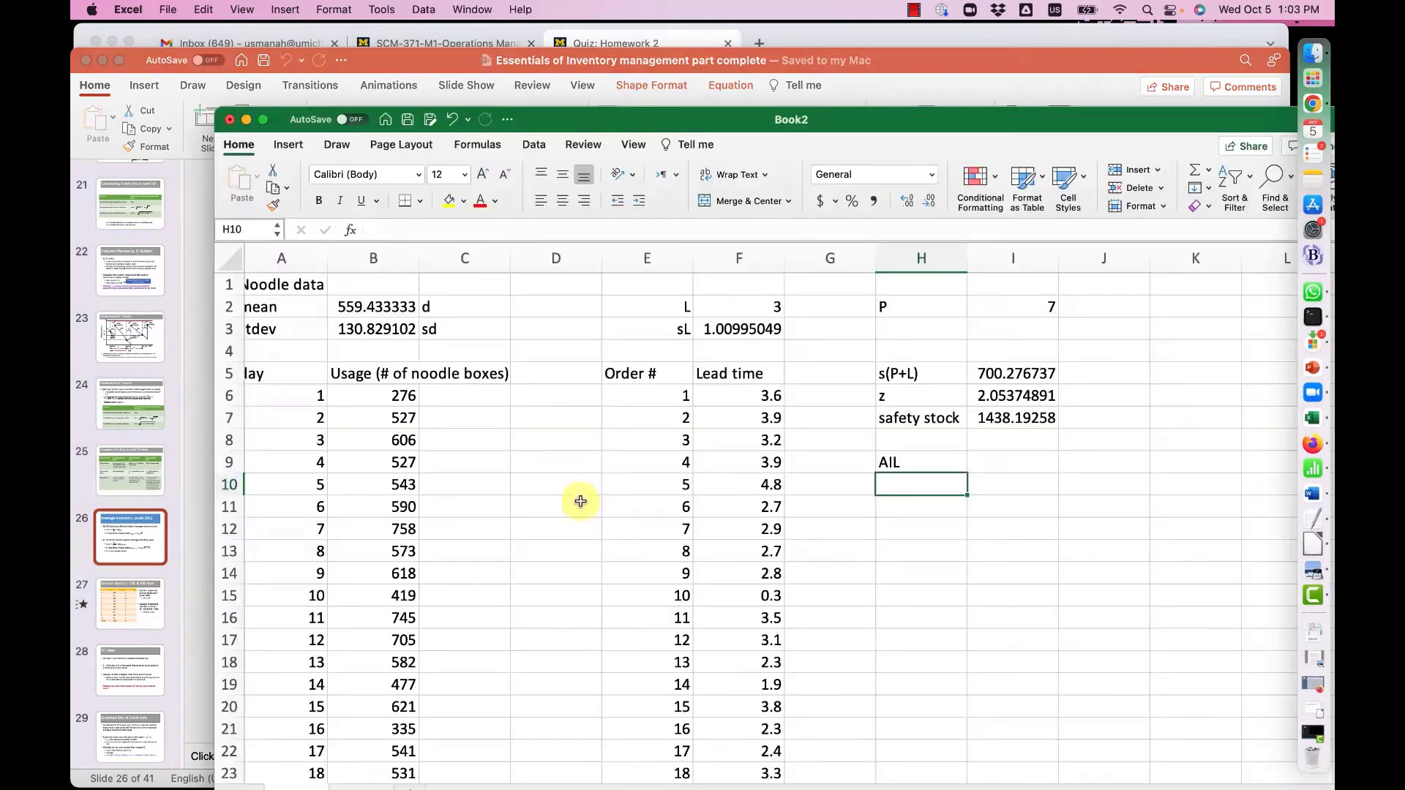
click(1000, 462)
text(=)
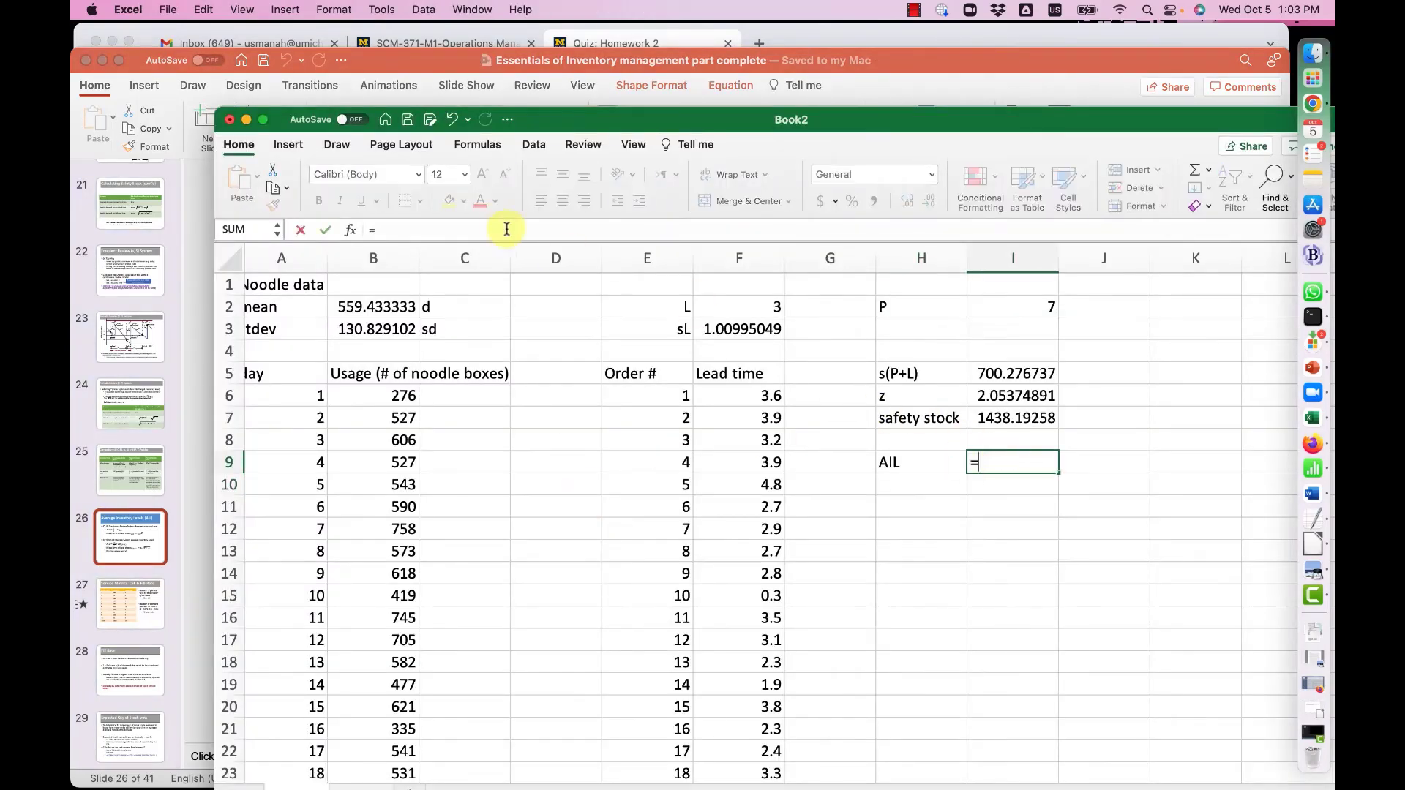
click(363, 307)
text(*)
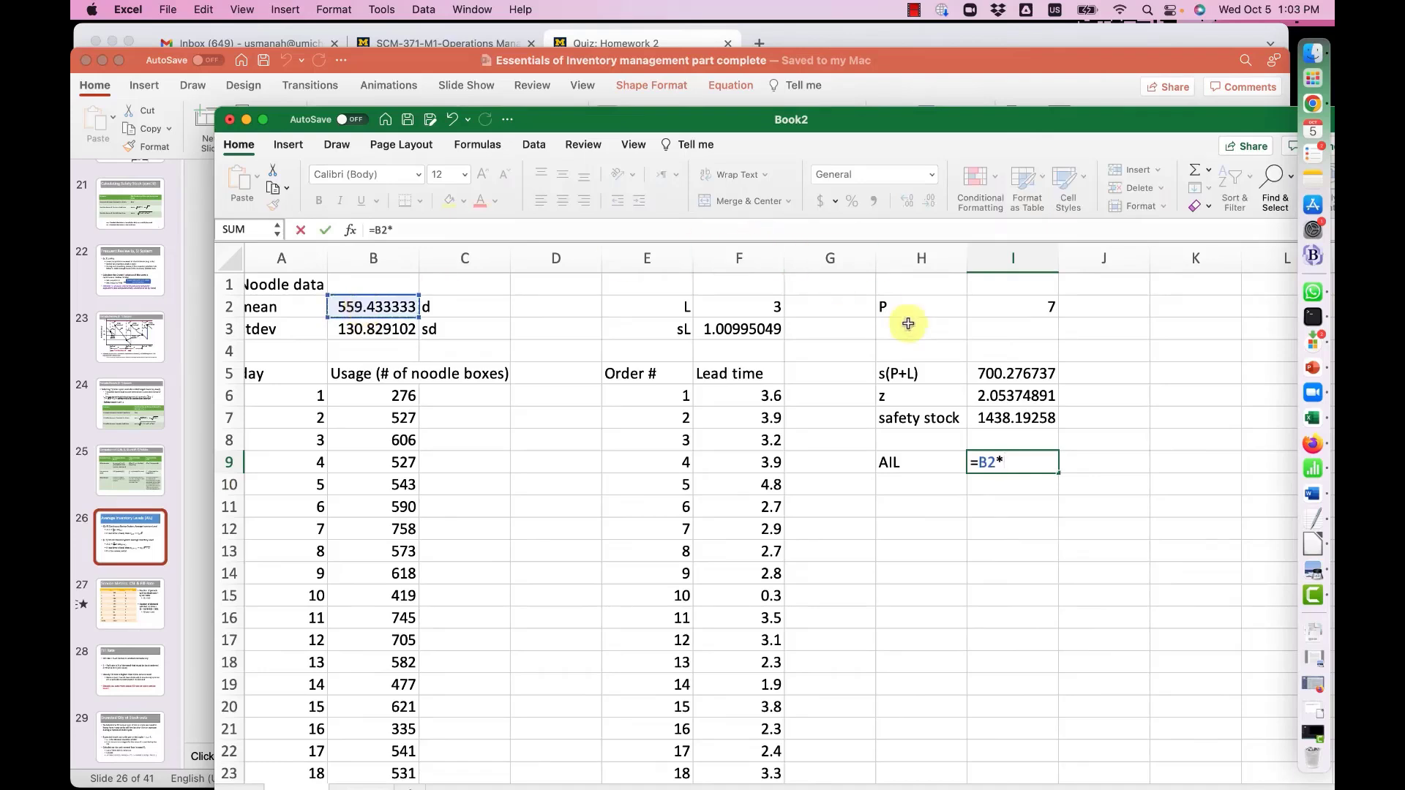
click(990, 306)
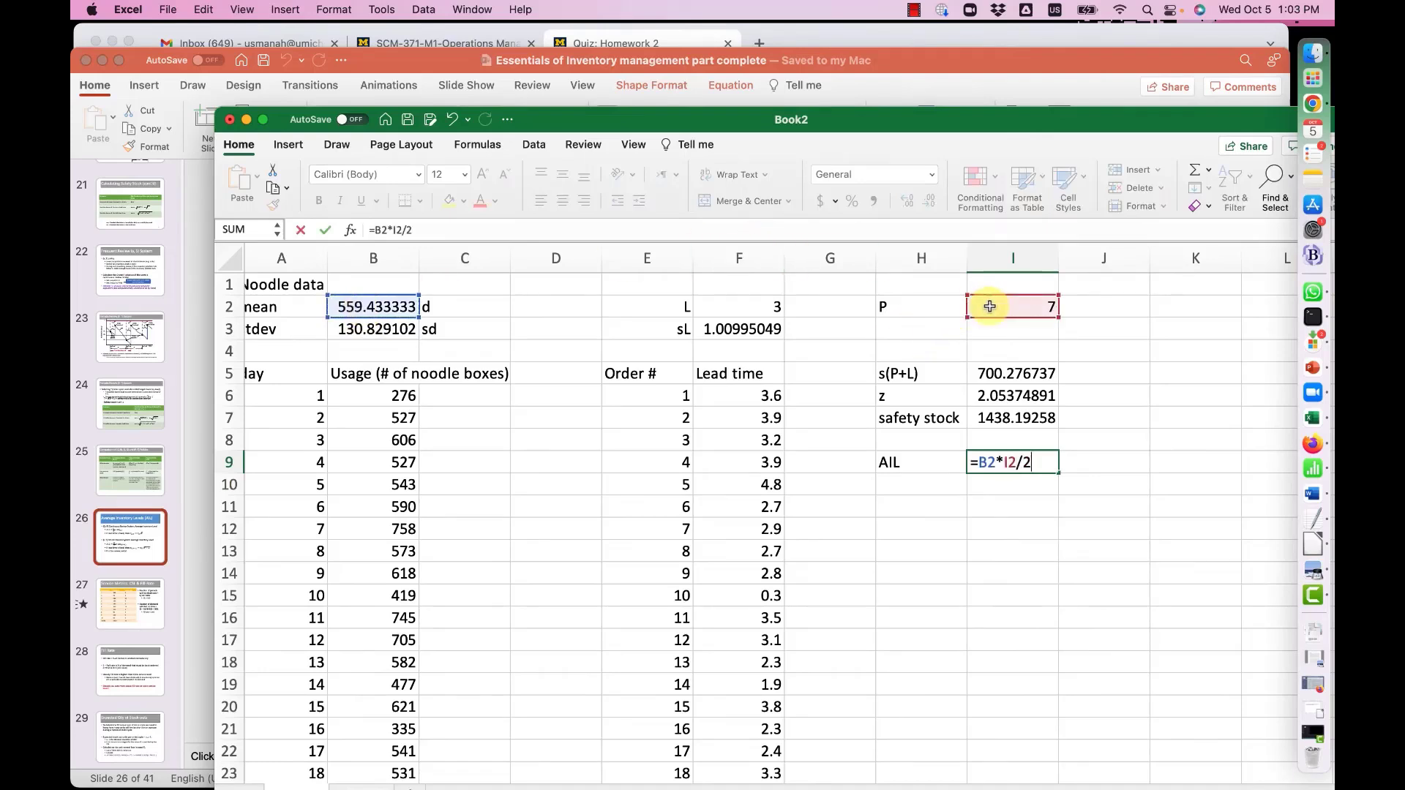
text(/2+)
click(1007, 417)
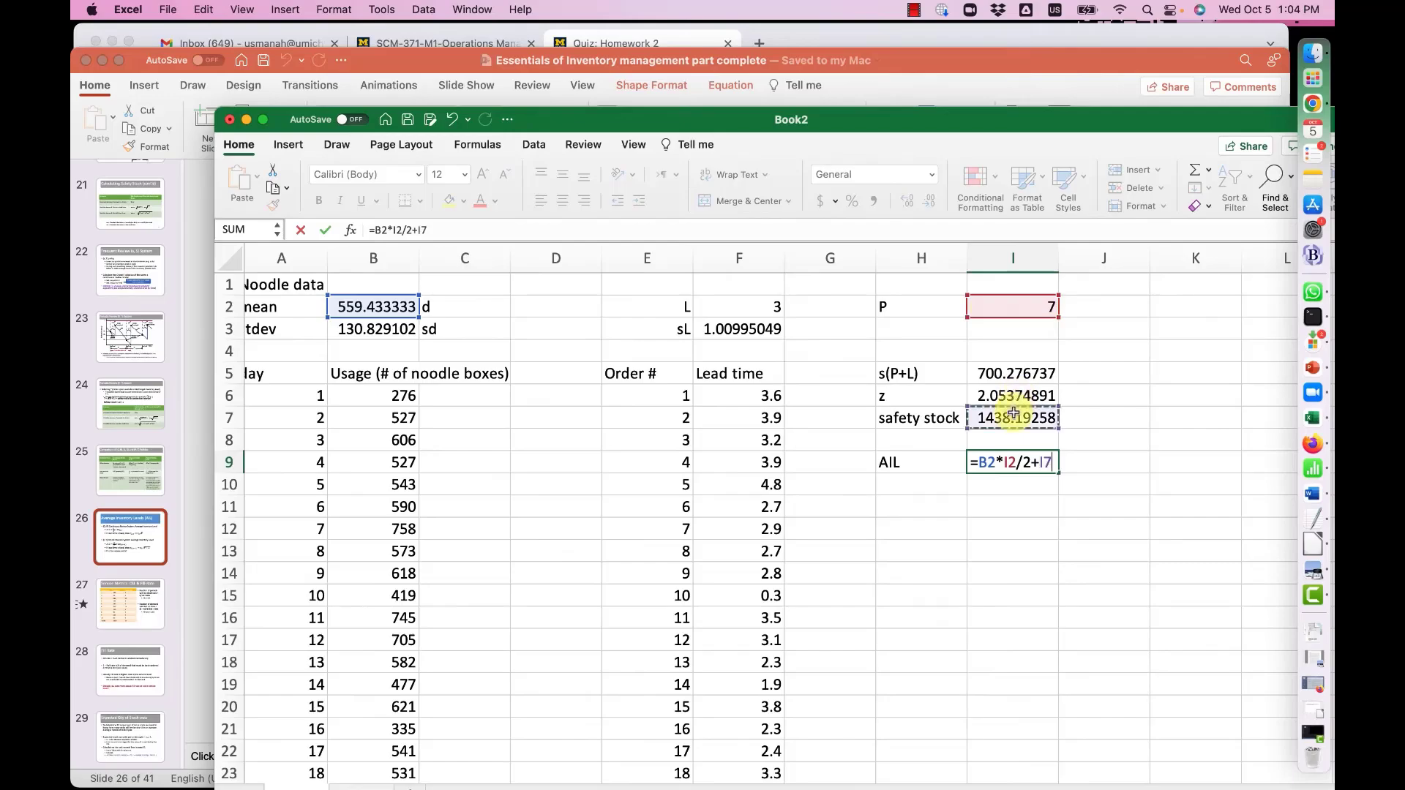
key(Return)
Add the label Annual holding cost in cell H10, and widen column H to fit the text
click(904, 486)
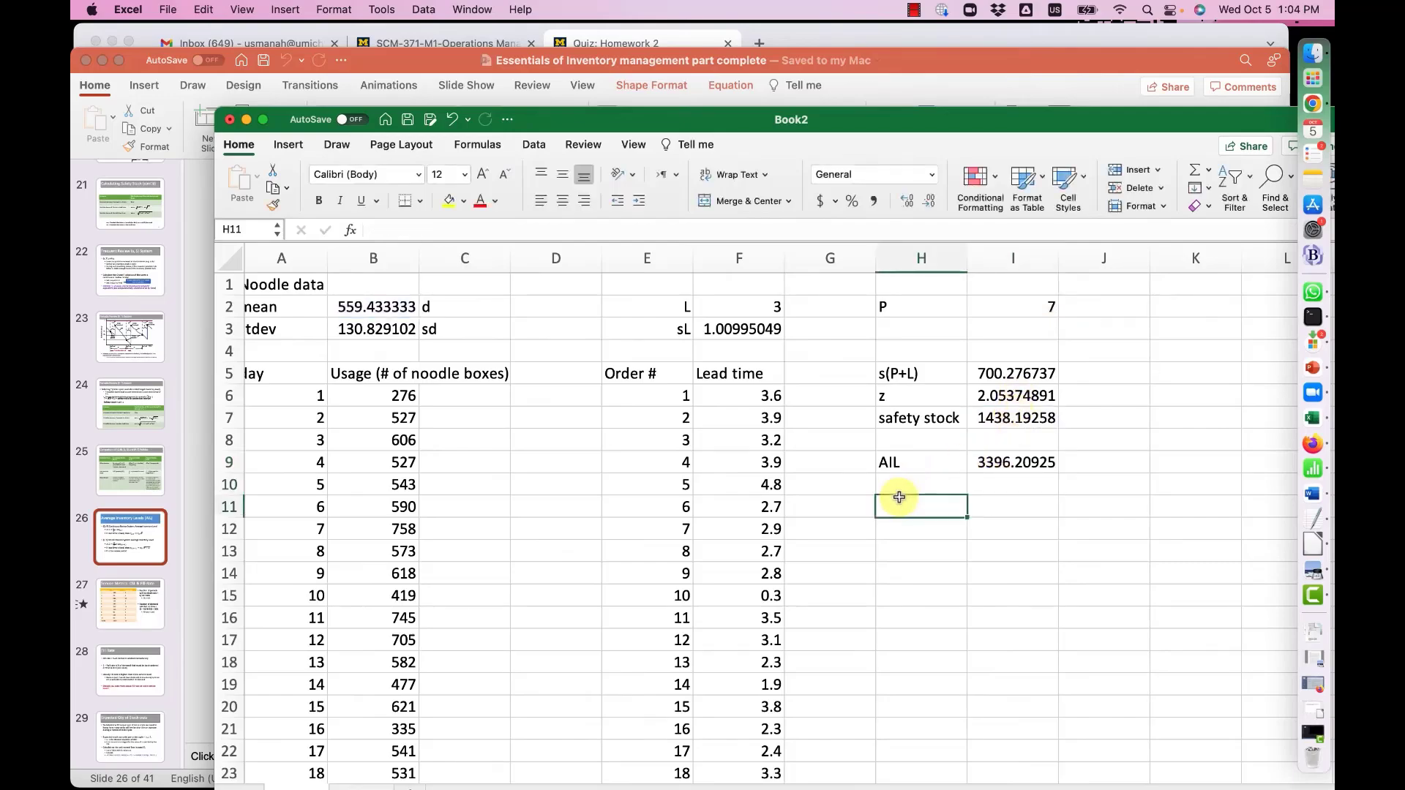
key(ctrl+Up)
key(ctrl+Up)
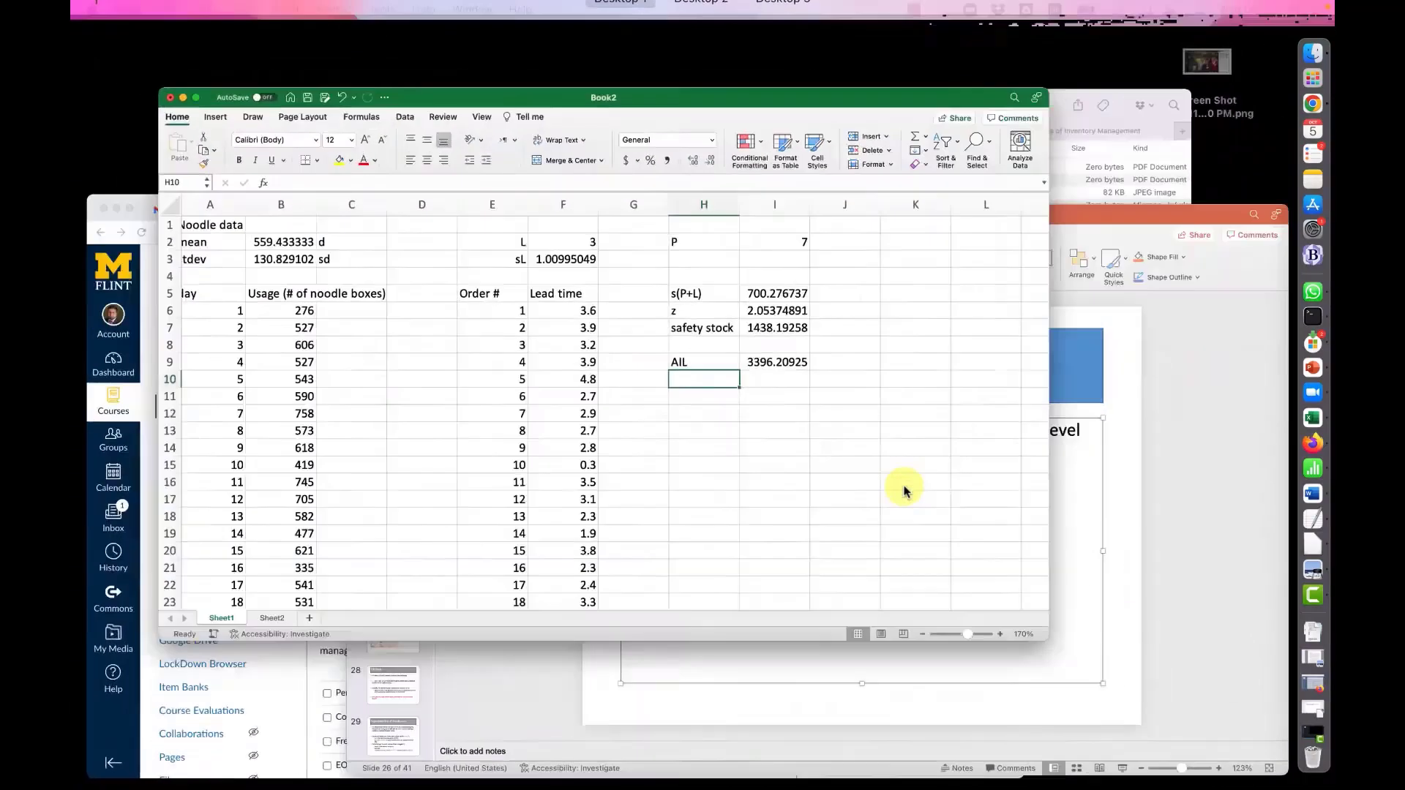
key(Return)
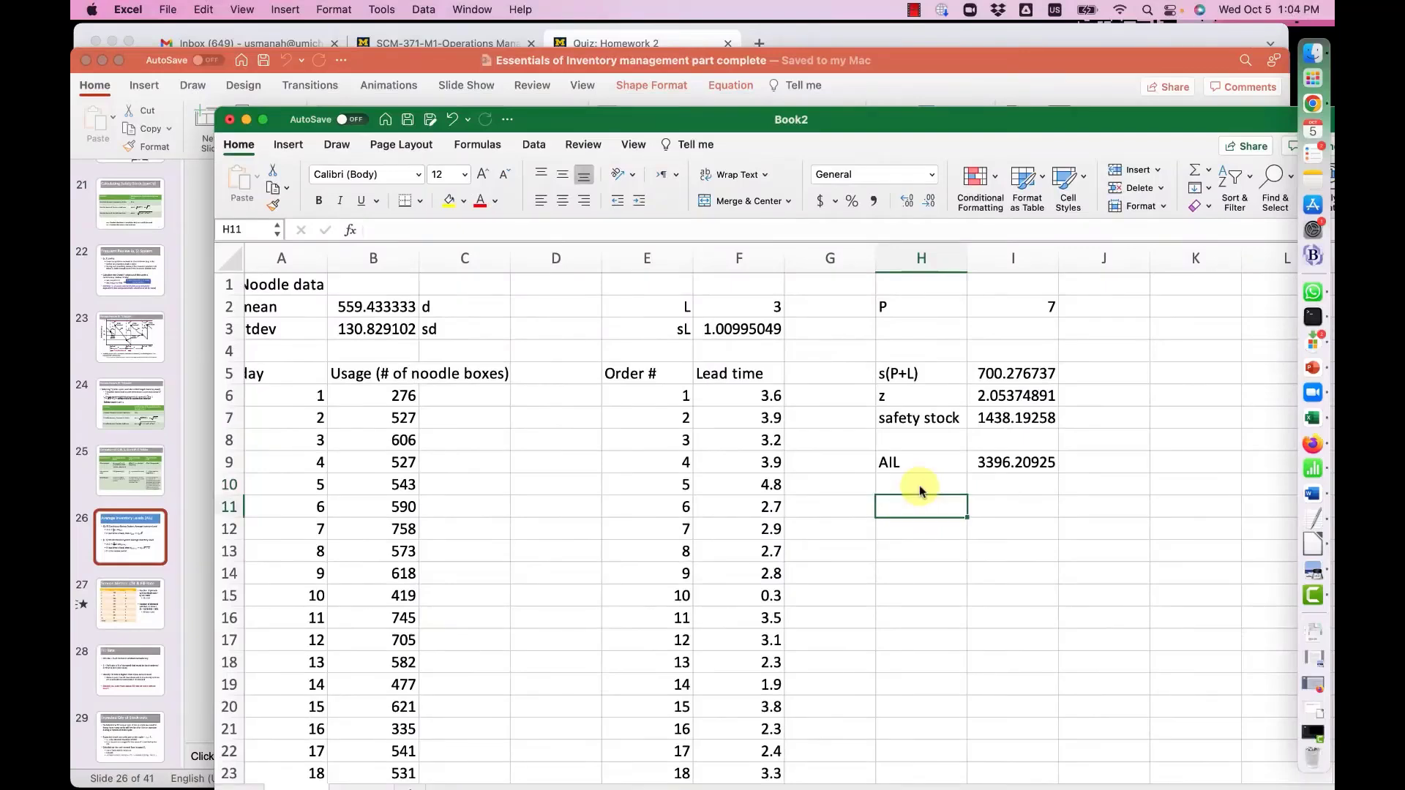
click(919, 486)
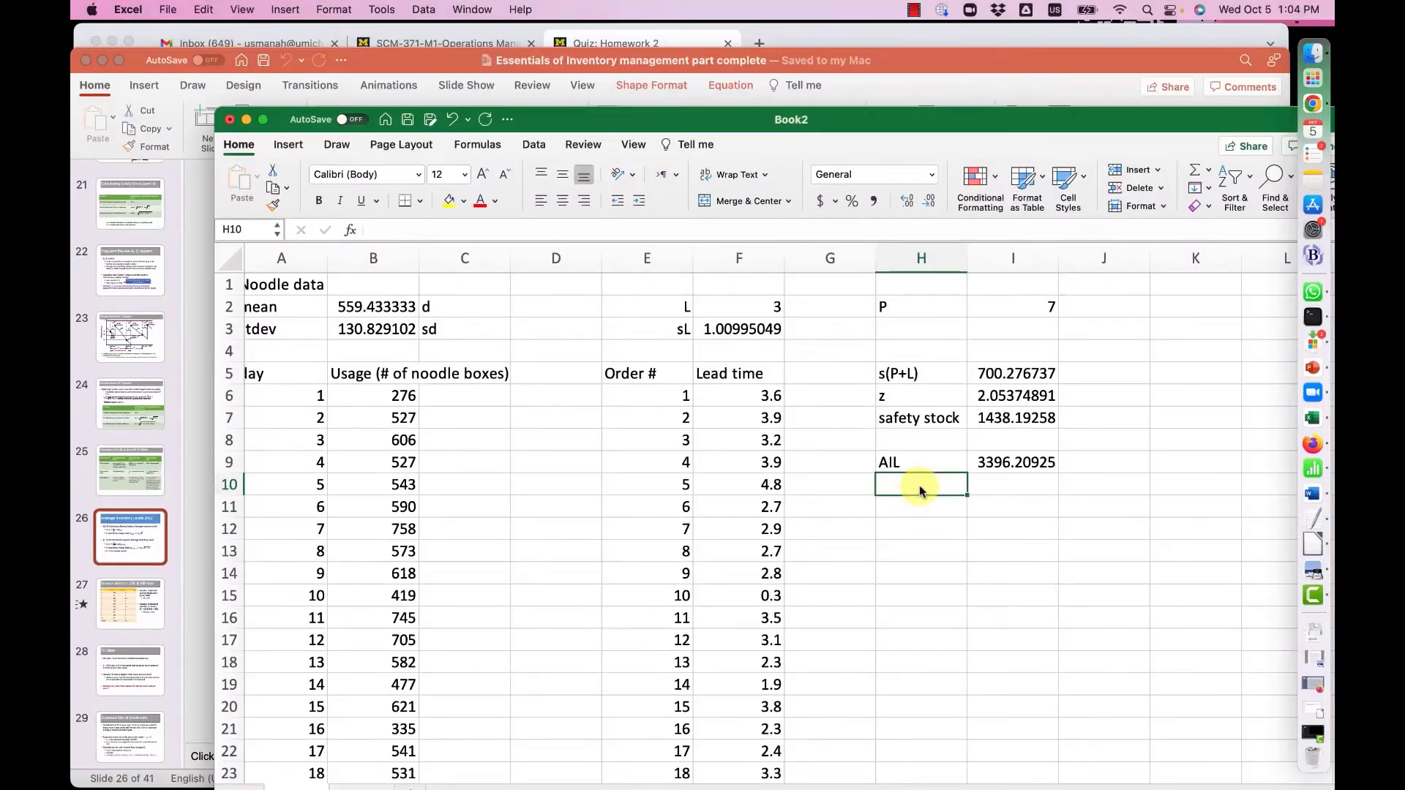
text(Annual holding cost)
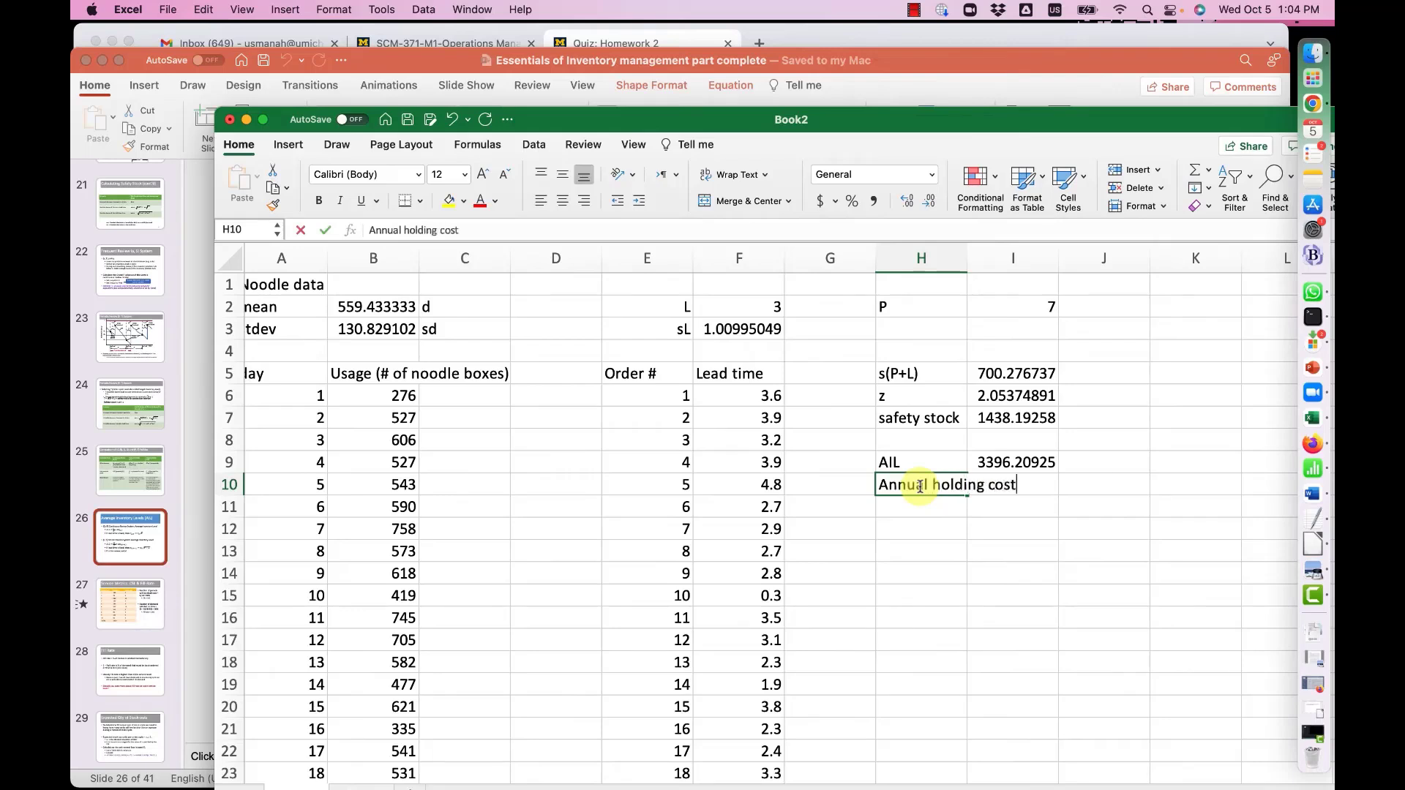
key(Return)
drag(967, 260, 1035, 262)
click(1070, 487)
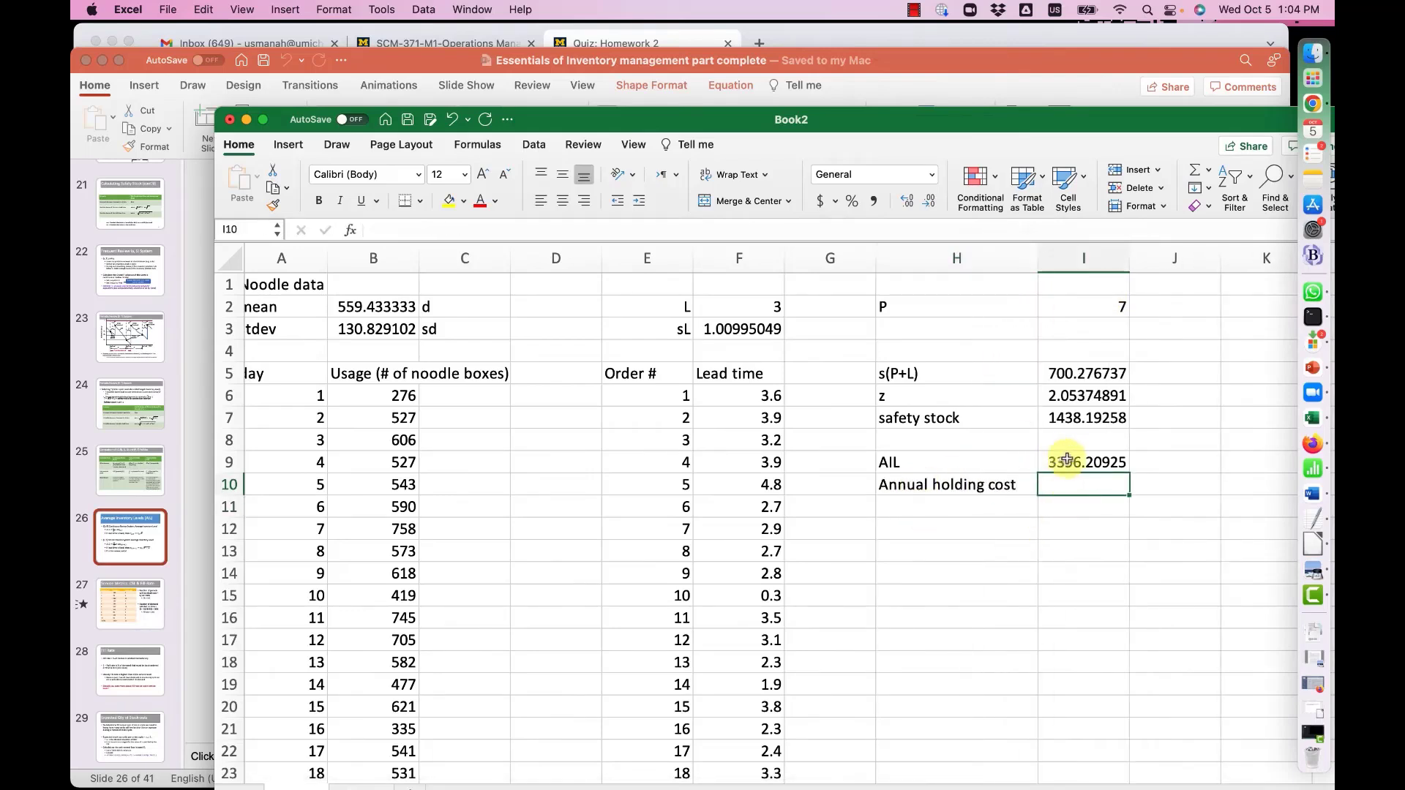
Enter the cost inputs above the calculations: label h in H1 with 0.25 in I1, and label c in H3 with 2 in I3
click(924, 282)
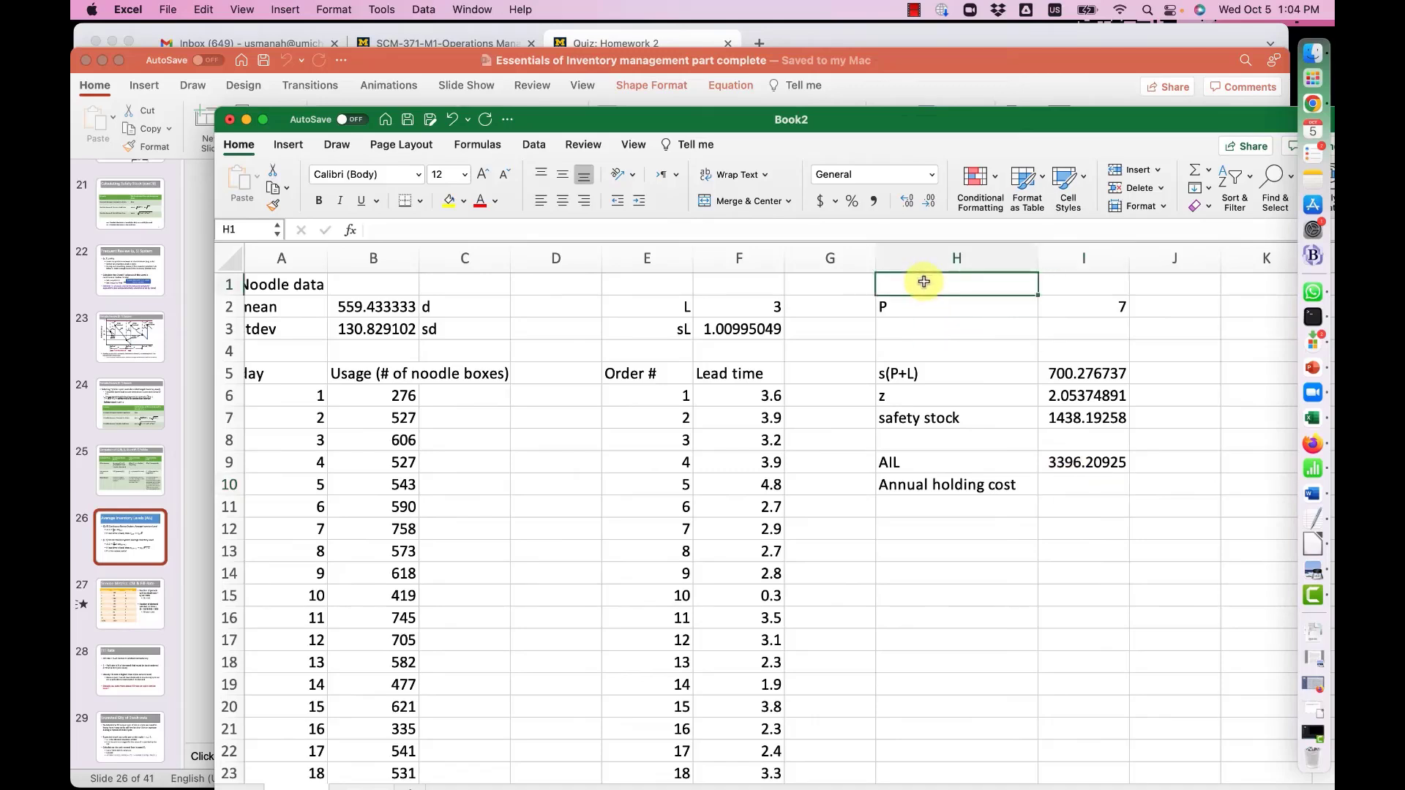
key(Tab)
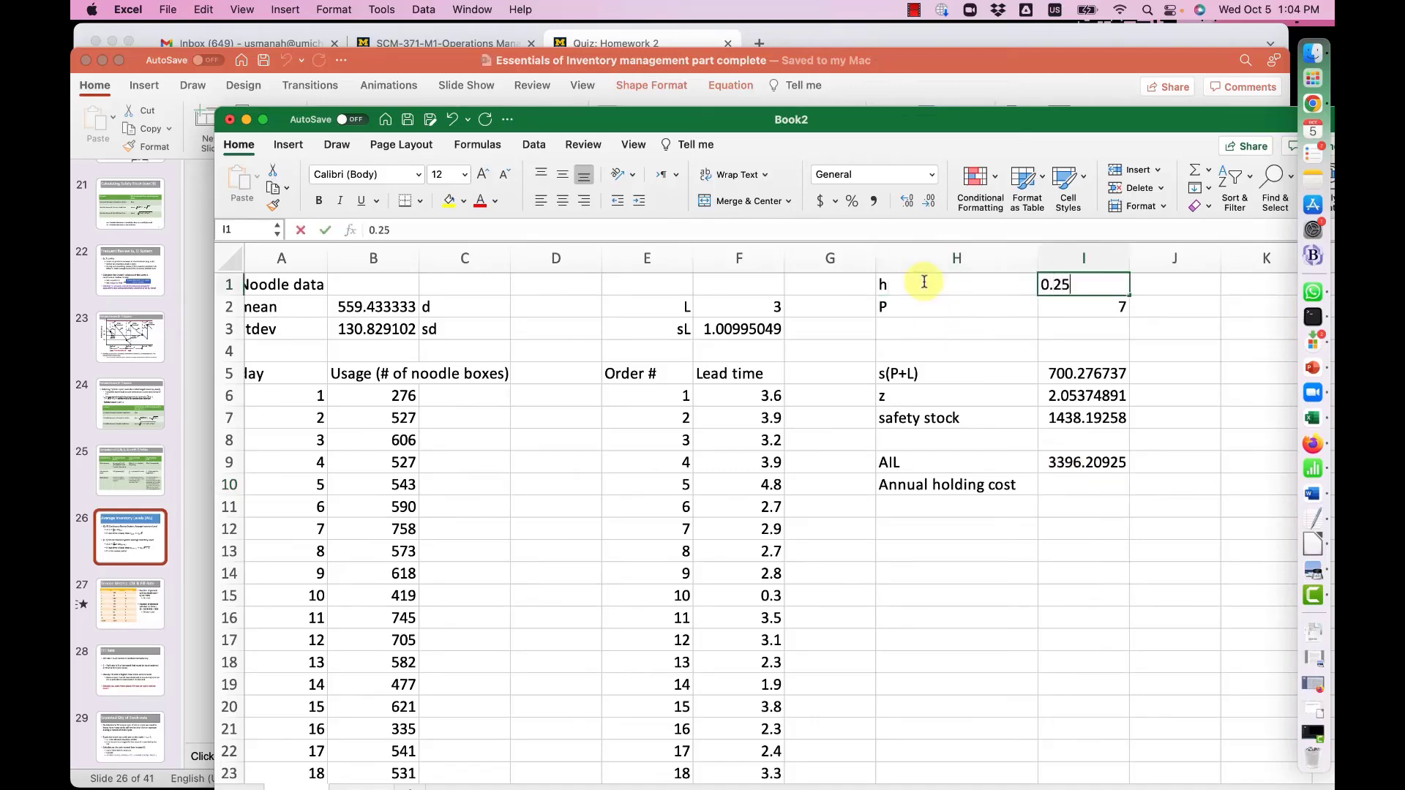
key(Return)
click(911, 329)
text(c)
key(Tab)
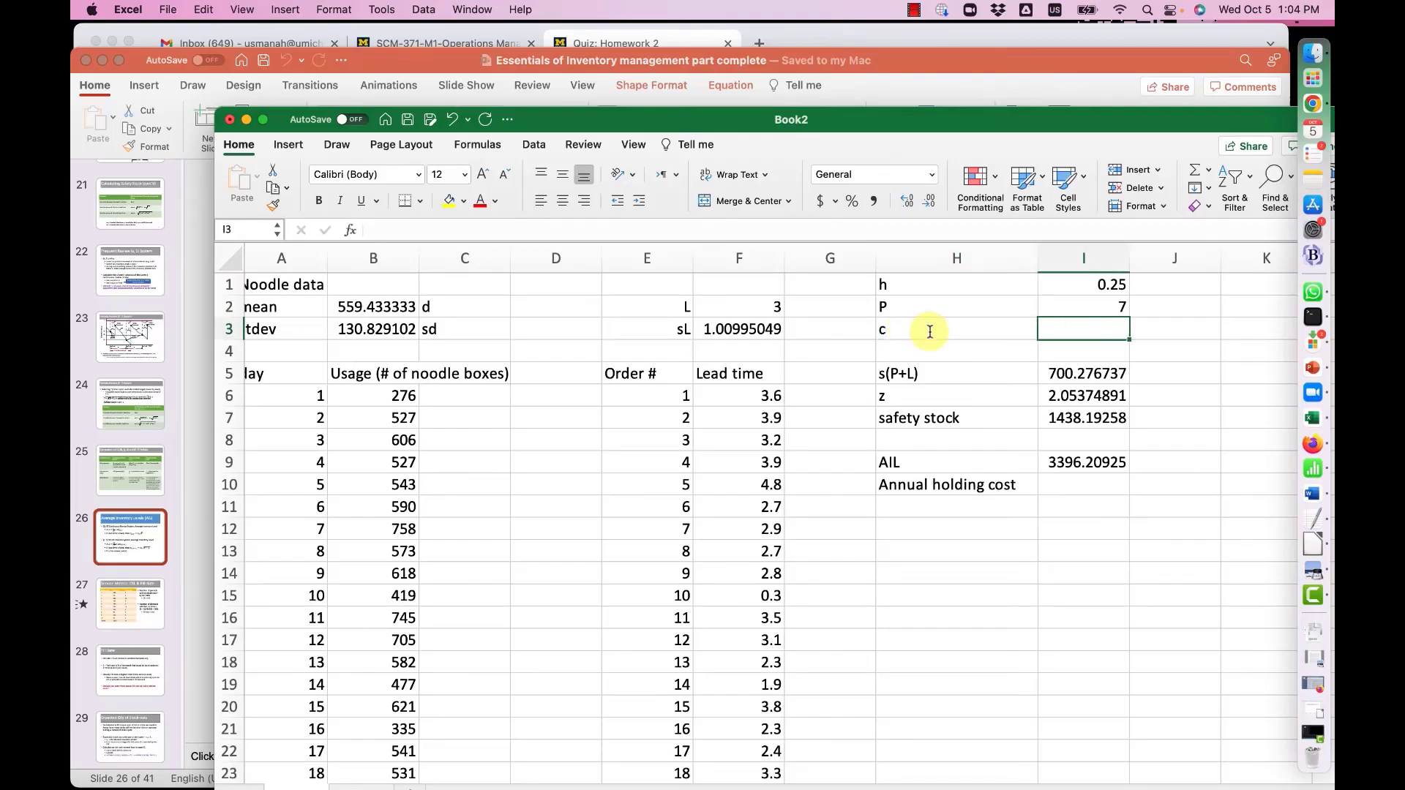
key(Return)
Check the noodle box cost and holding cost rate in the Question 3 scenario in Chrome, and return to cell I10 in Excel
key(ctrl+Up)
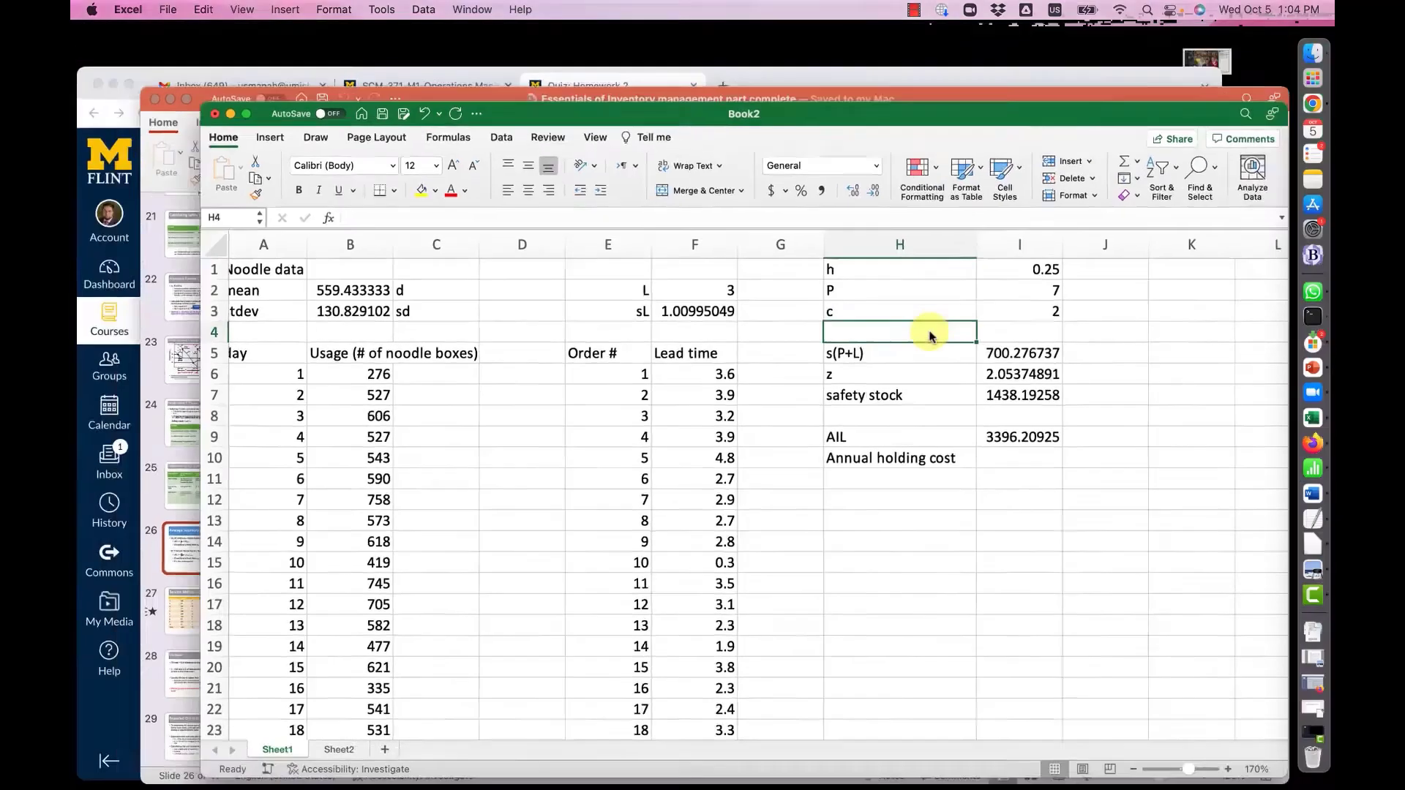
click(586, 439)
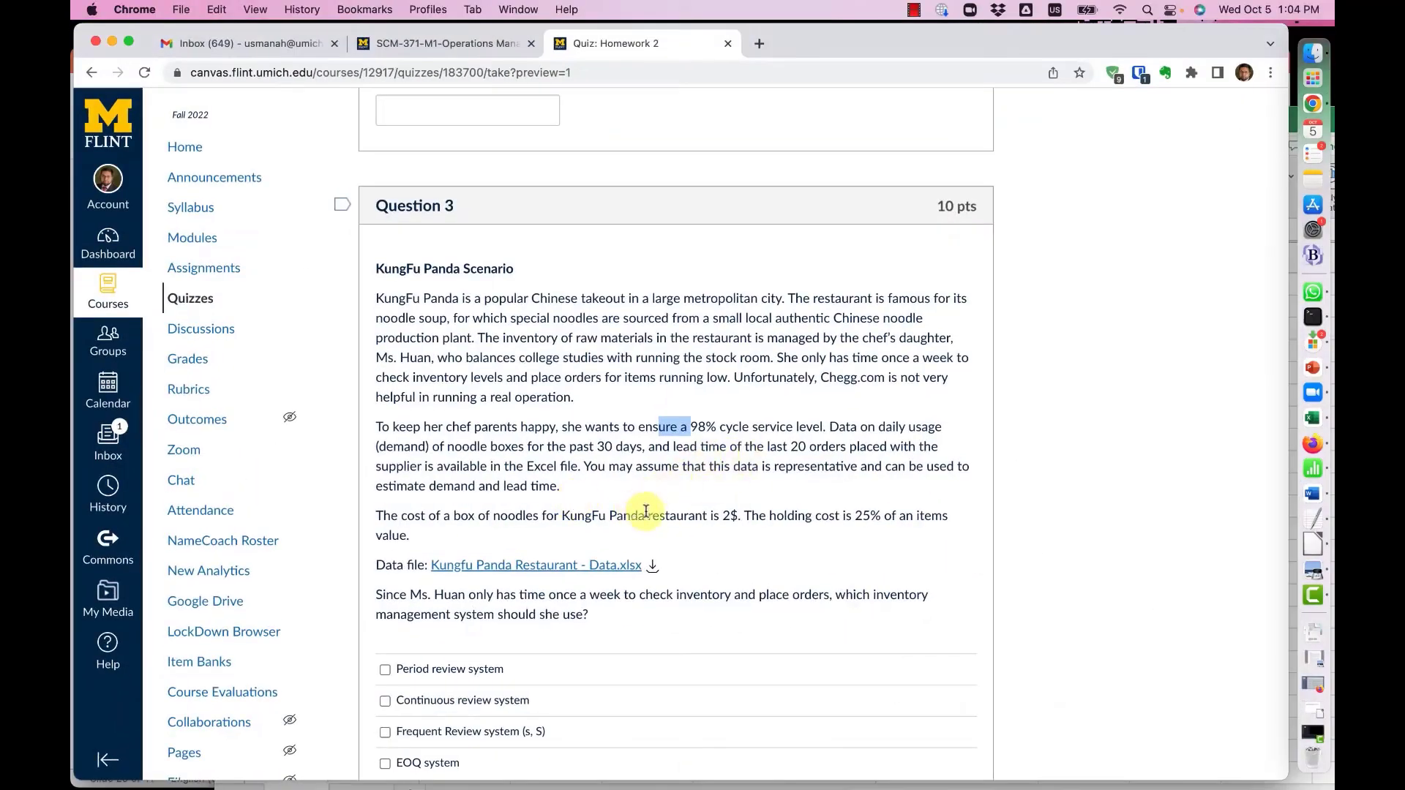
drag(453, 520, 879, 516)
click(725, 523)
click(744, 516)
click(879, 516)
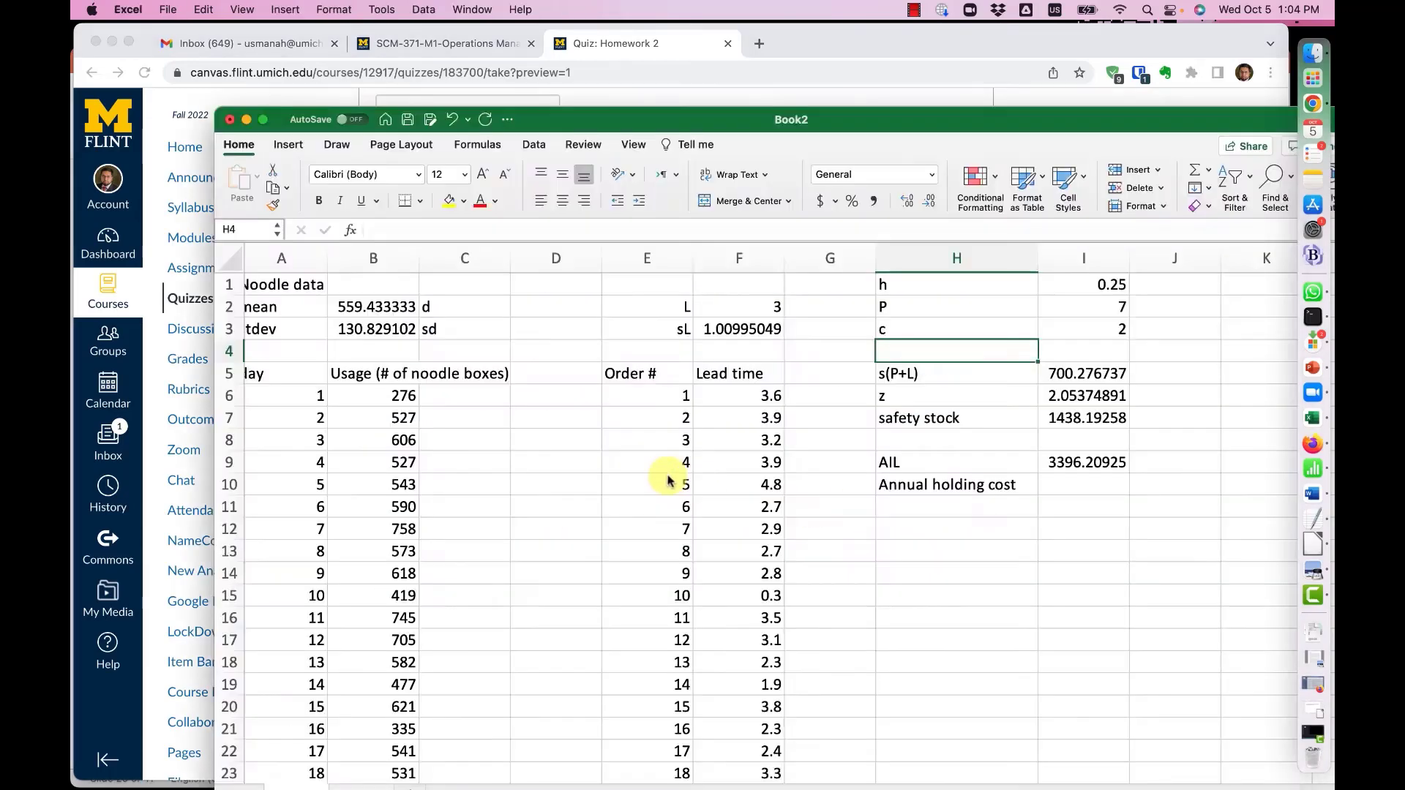
key(super+Tab)
click(1065, 486)
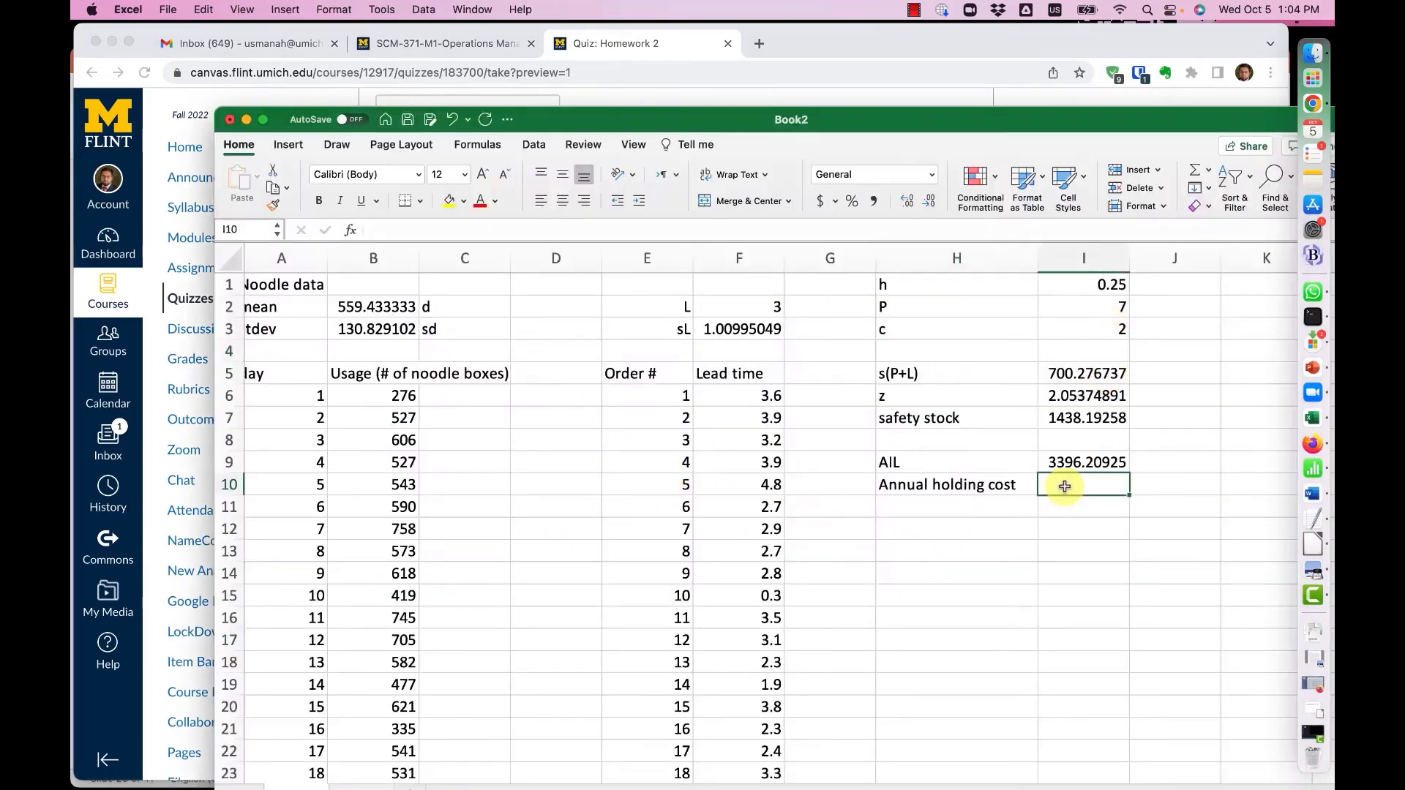
Calculate the annual holding cost in cell I10 with =I1*I3*I9
text(=)
click(1078, 287)
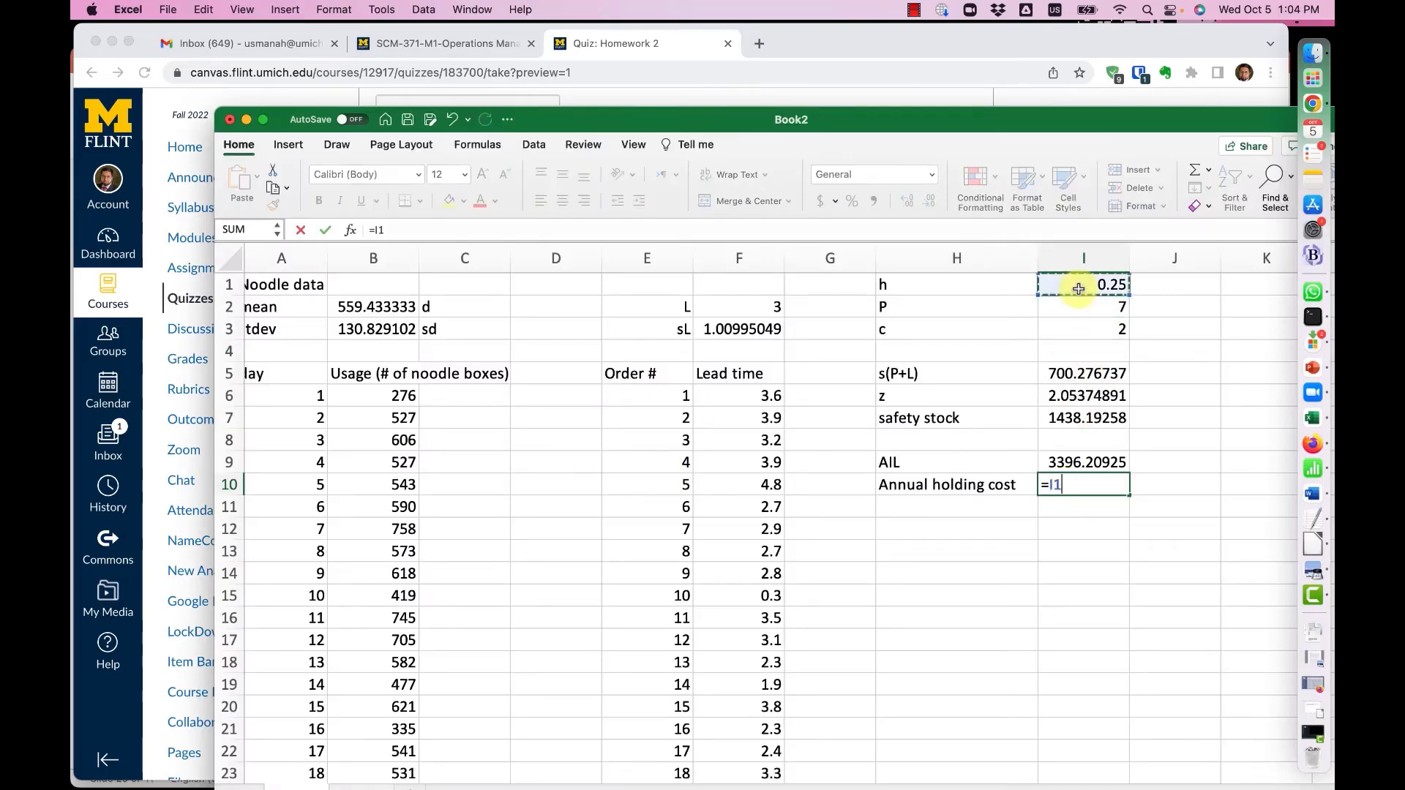
click(1102, 333)
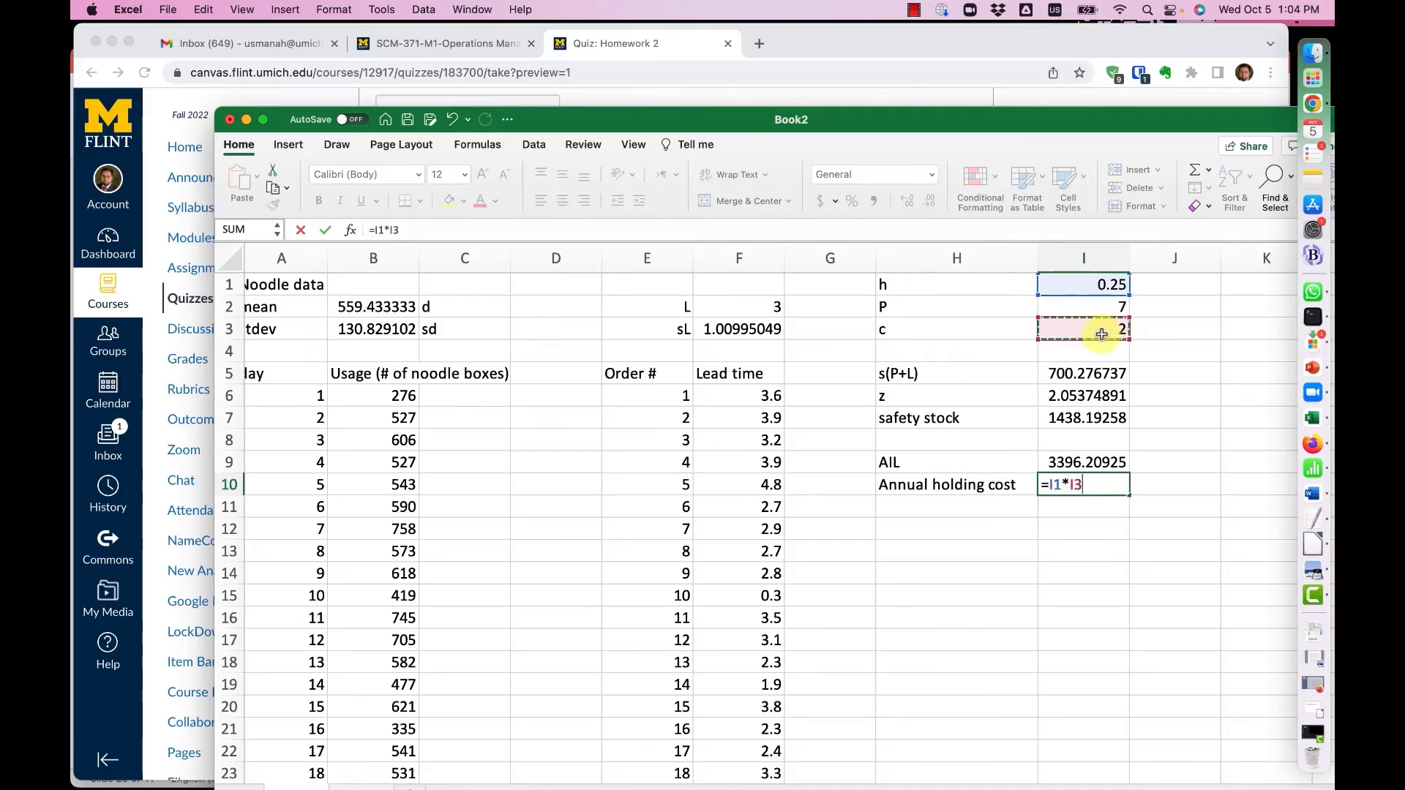
text(*)
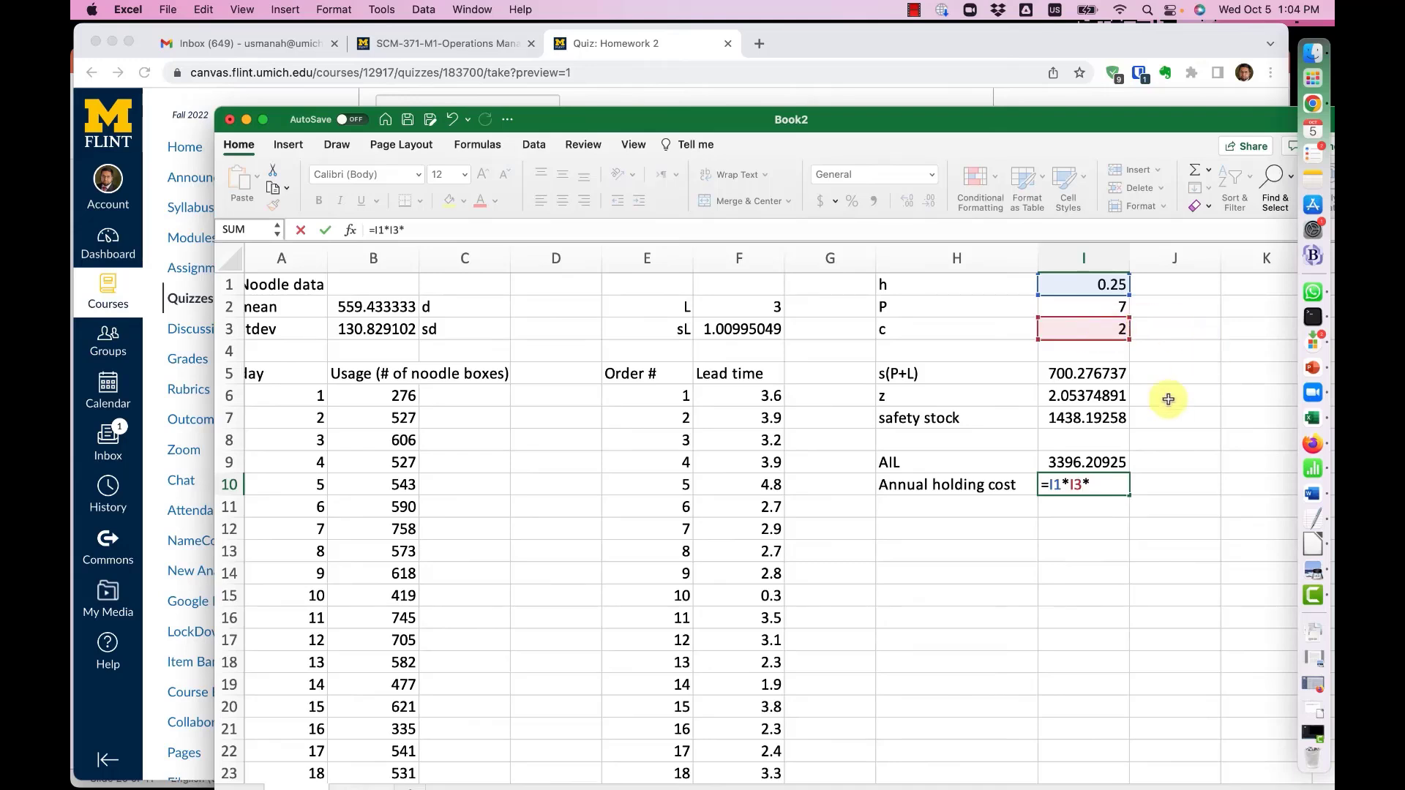
click(1082, 463)
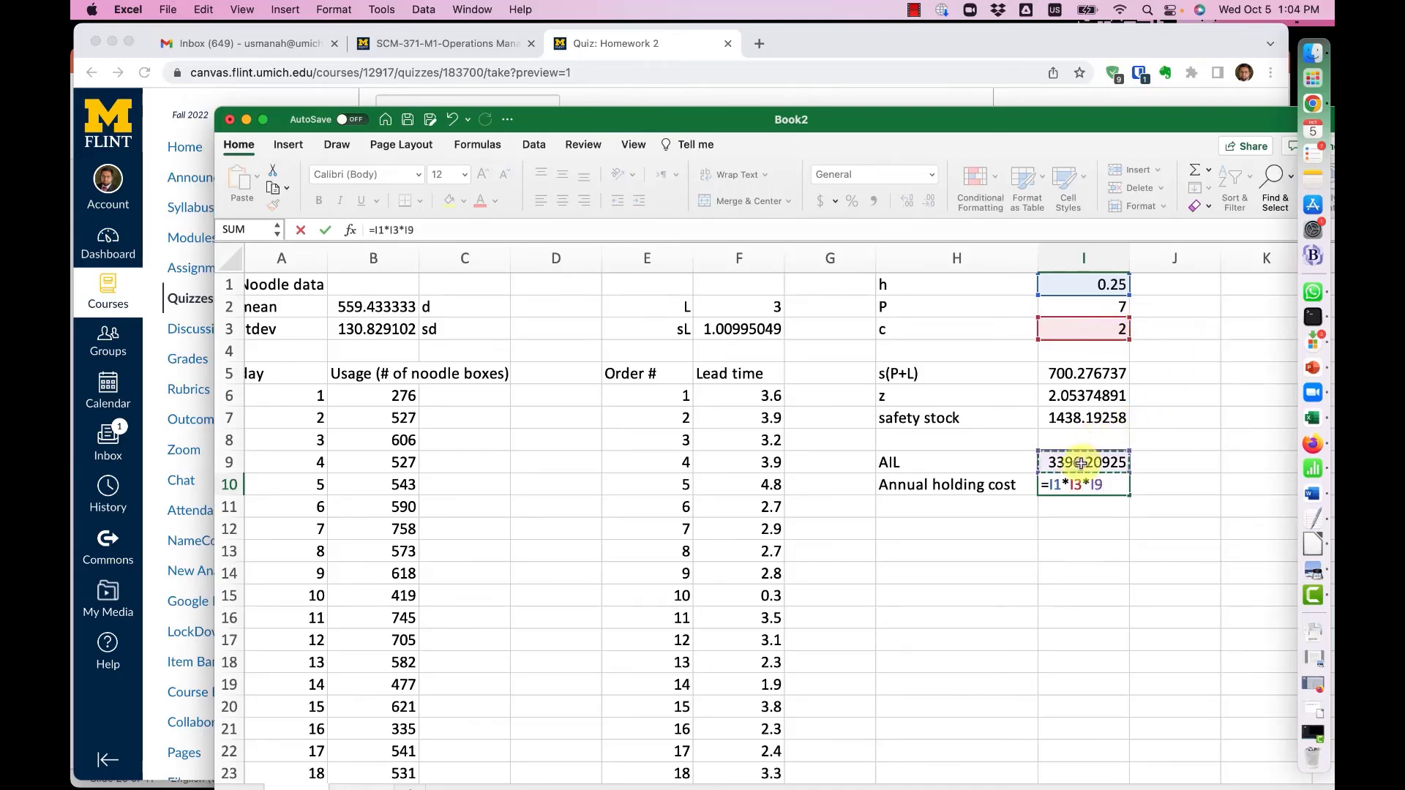
key(Return)
Add the unit $/year beside the annual holding cost in J10, and enter the label T in H12
drag(1074, 483, 917, 486)
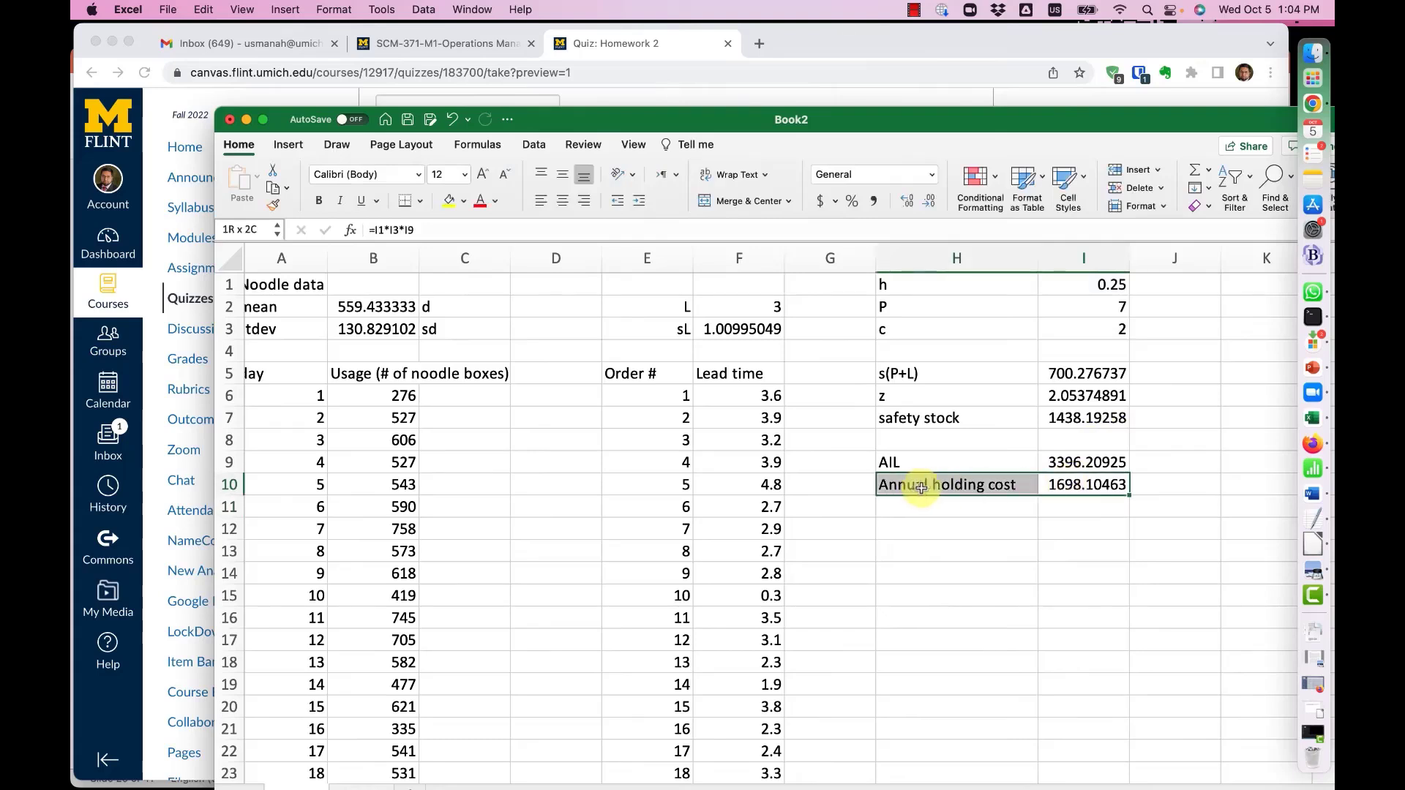
click(1155, 489)
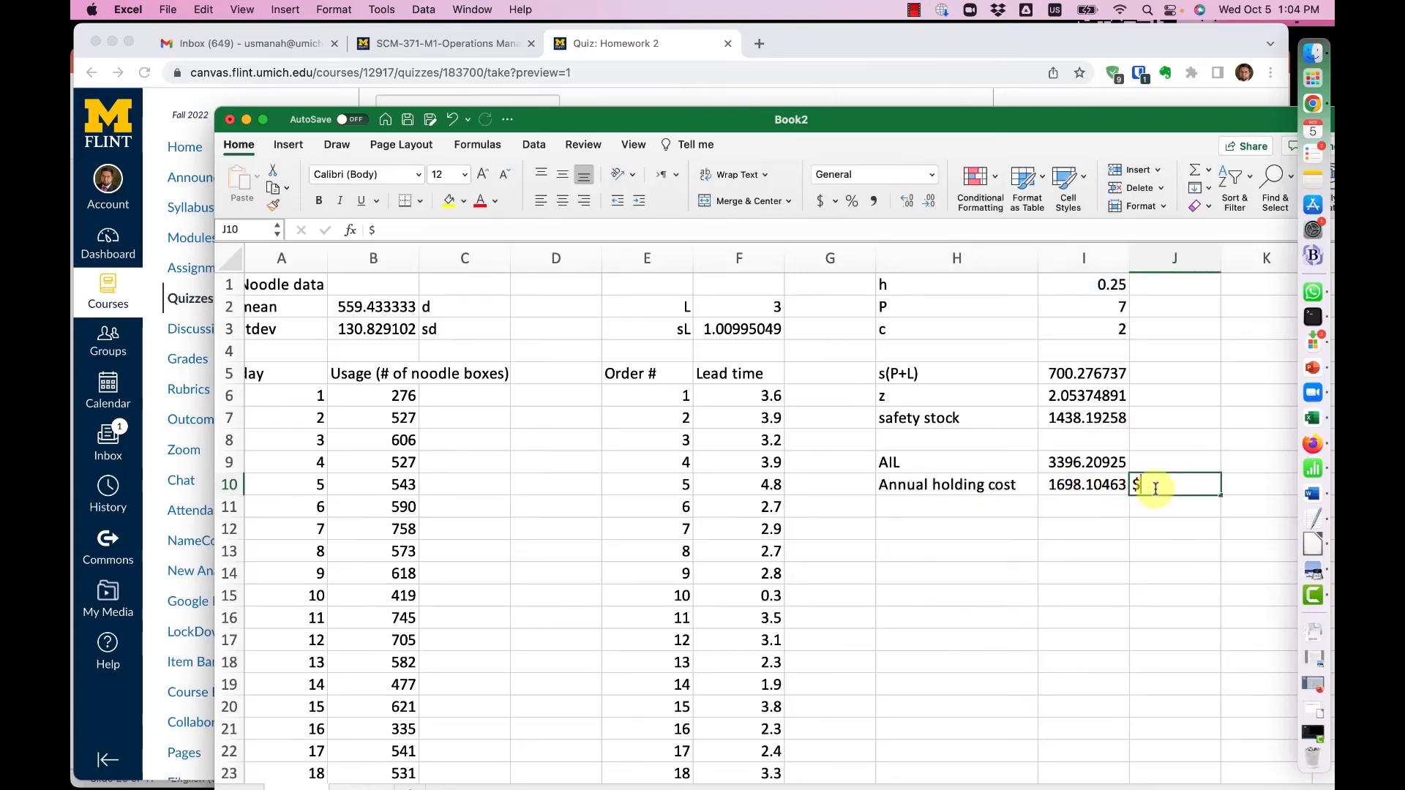
key(Return)
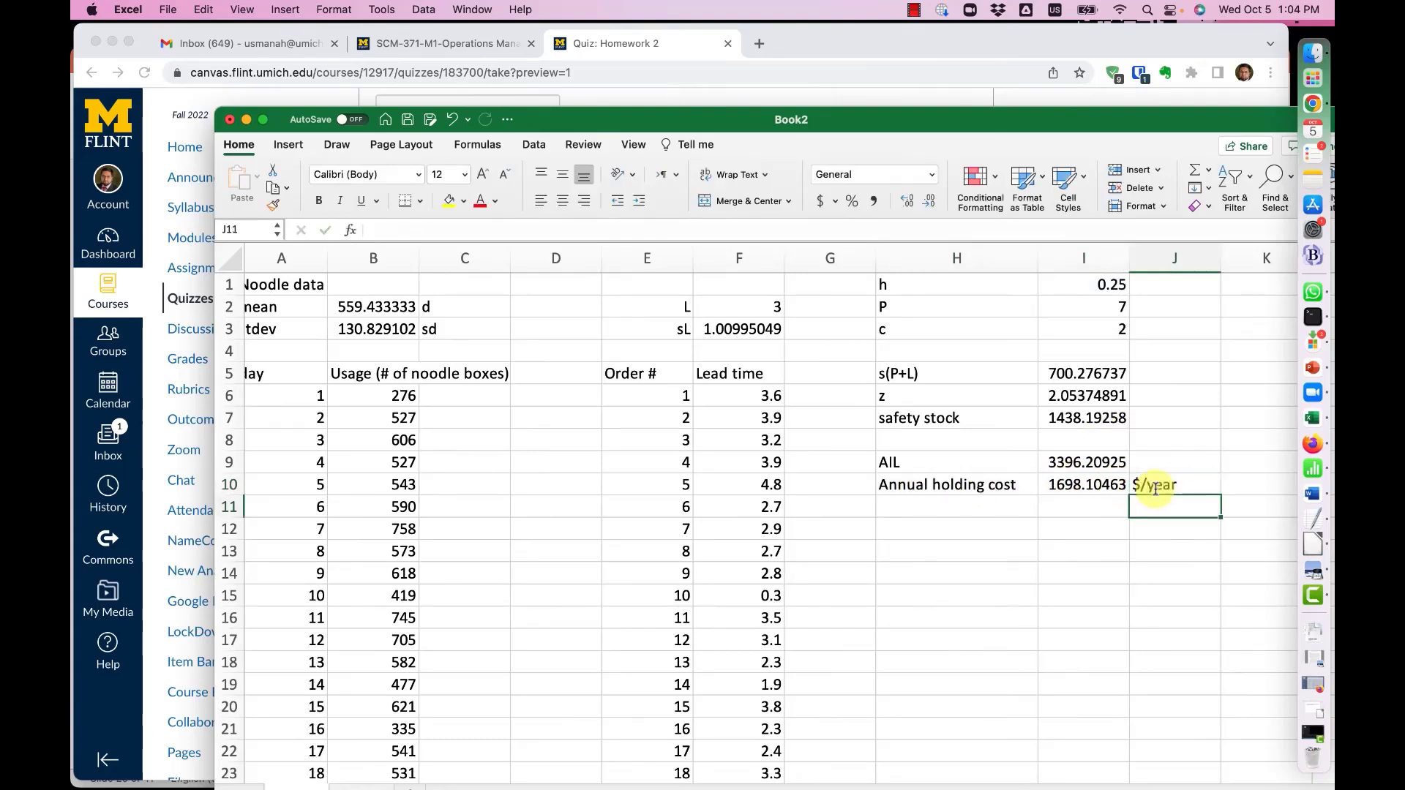
click(959, 528)
key(Tab)
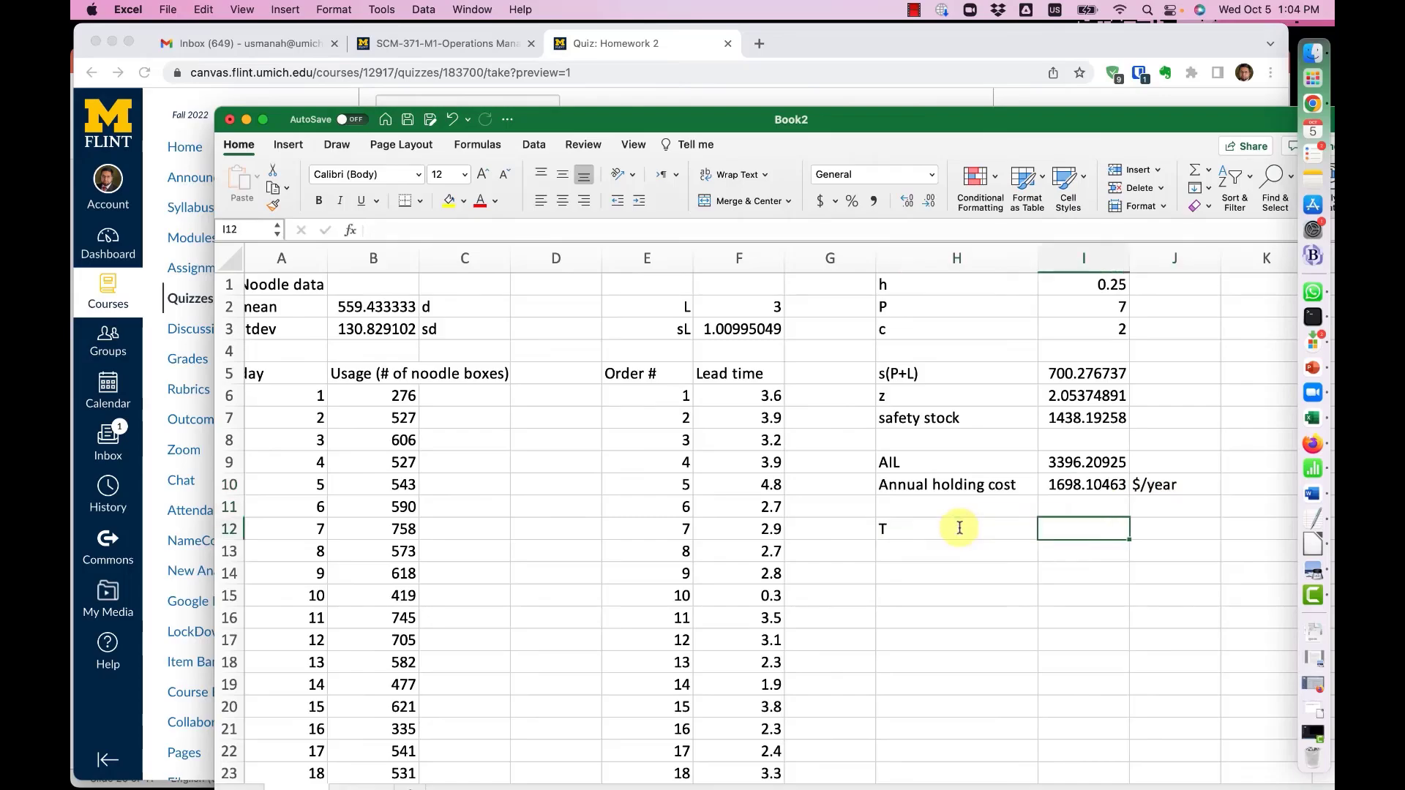
Look up the order up-to level T formula on the Periodic Review (P, T) System slide in PowerPoint, and return to Excel
key(ctrl+Up)
click(826, 569)
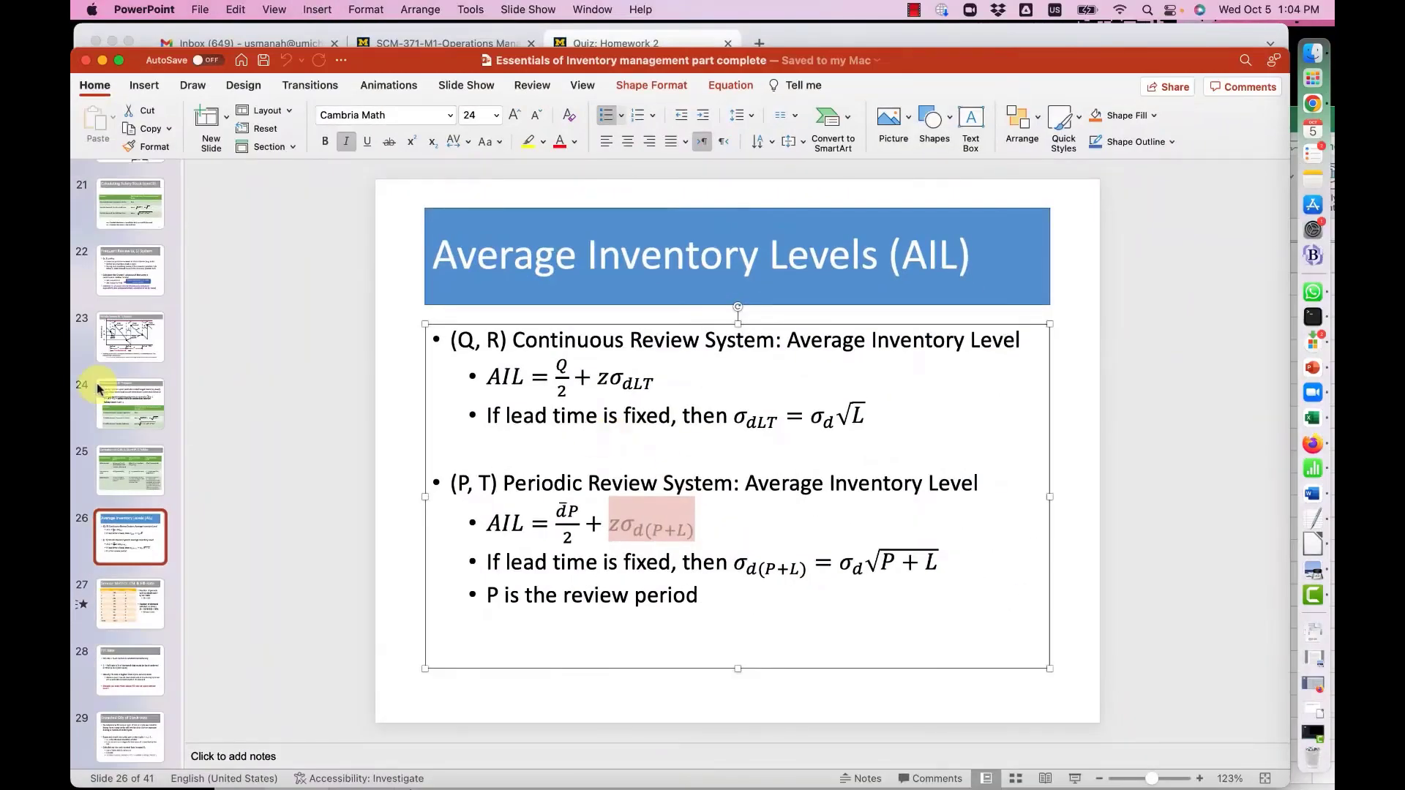
click(111, 392)
click(123, 345)
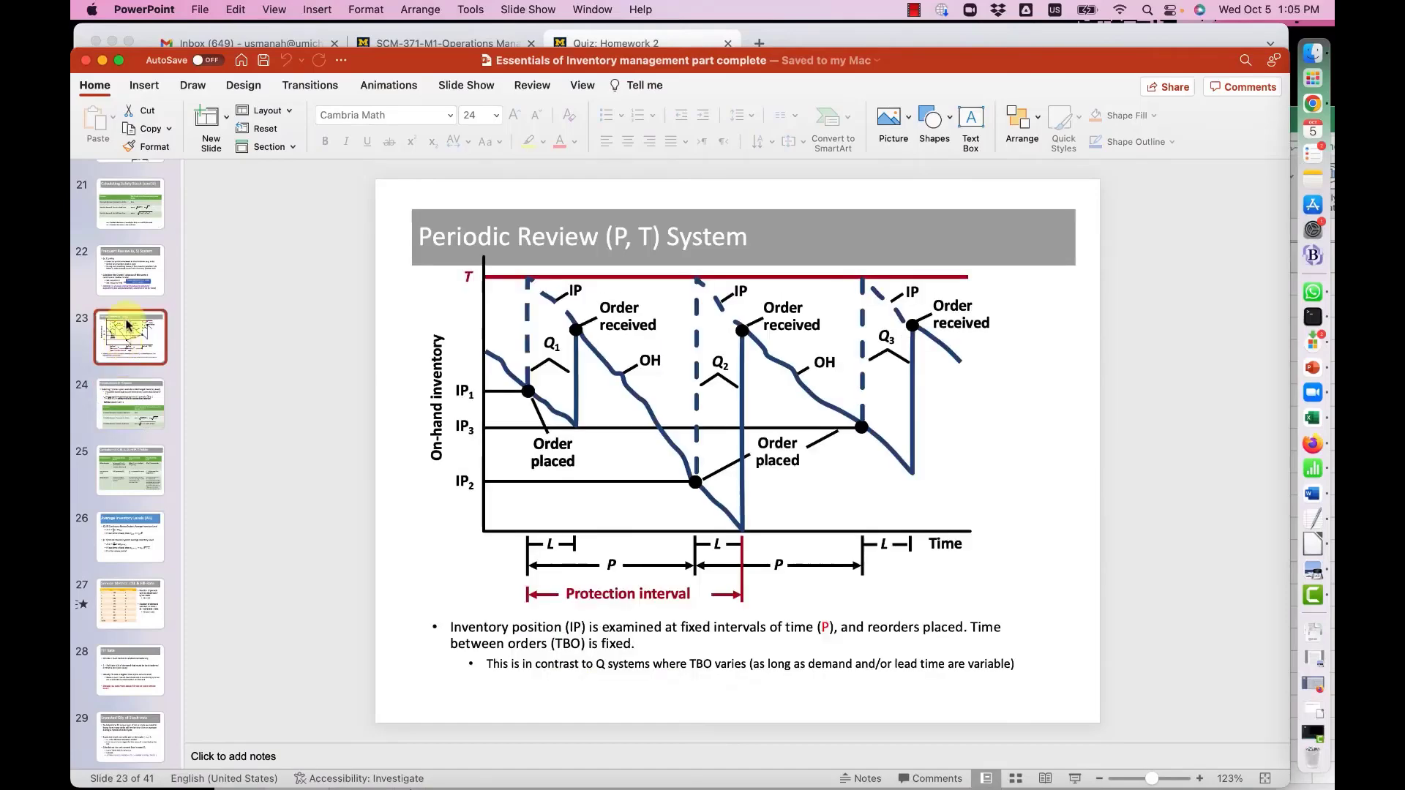
click(134, 272)
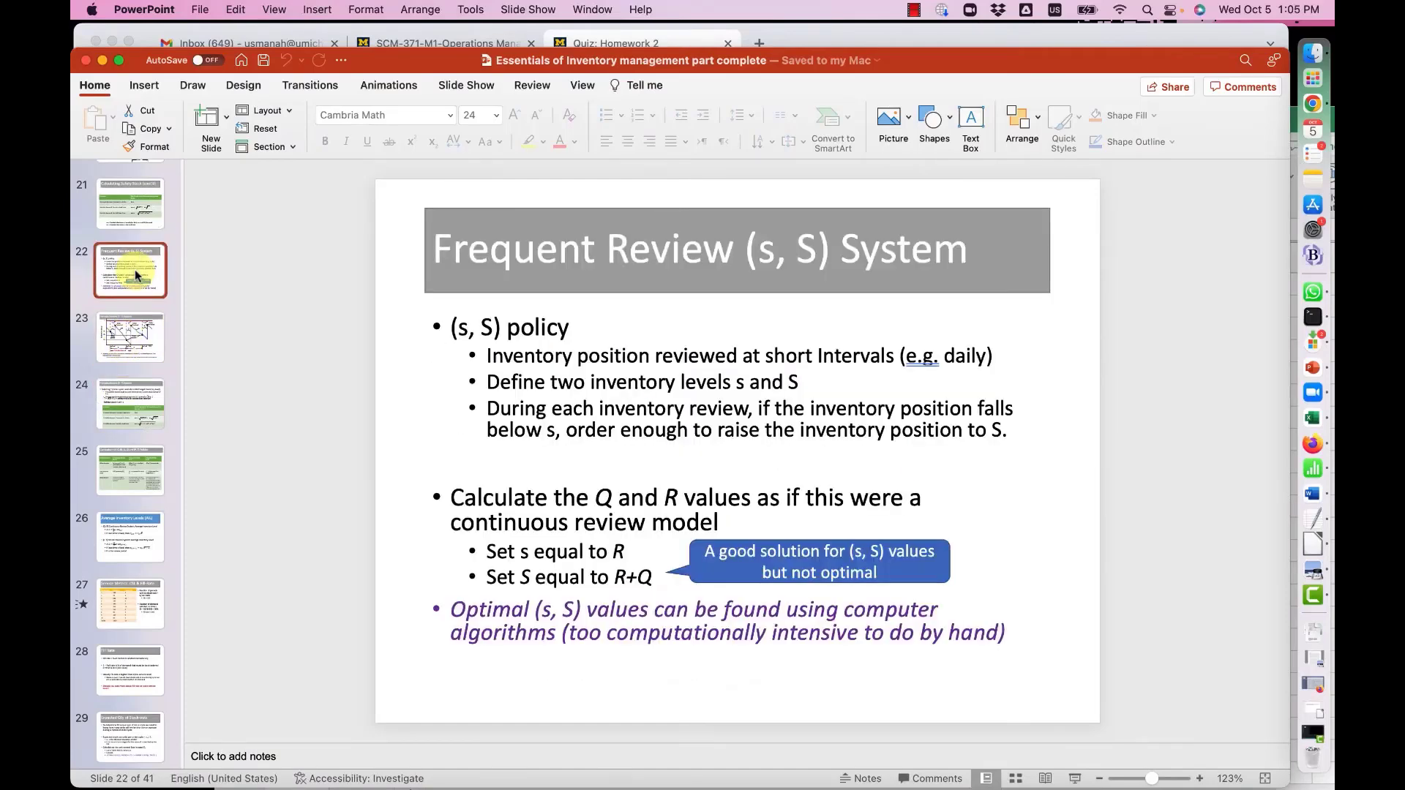
click(117, 468)
click(119, 395)
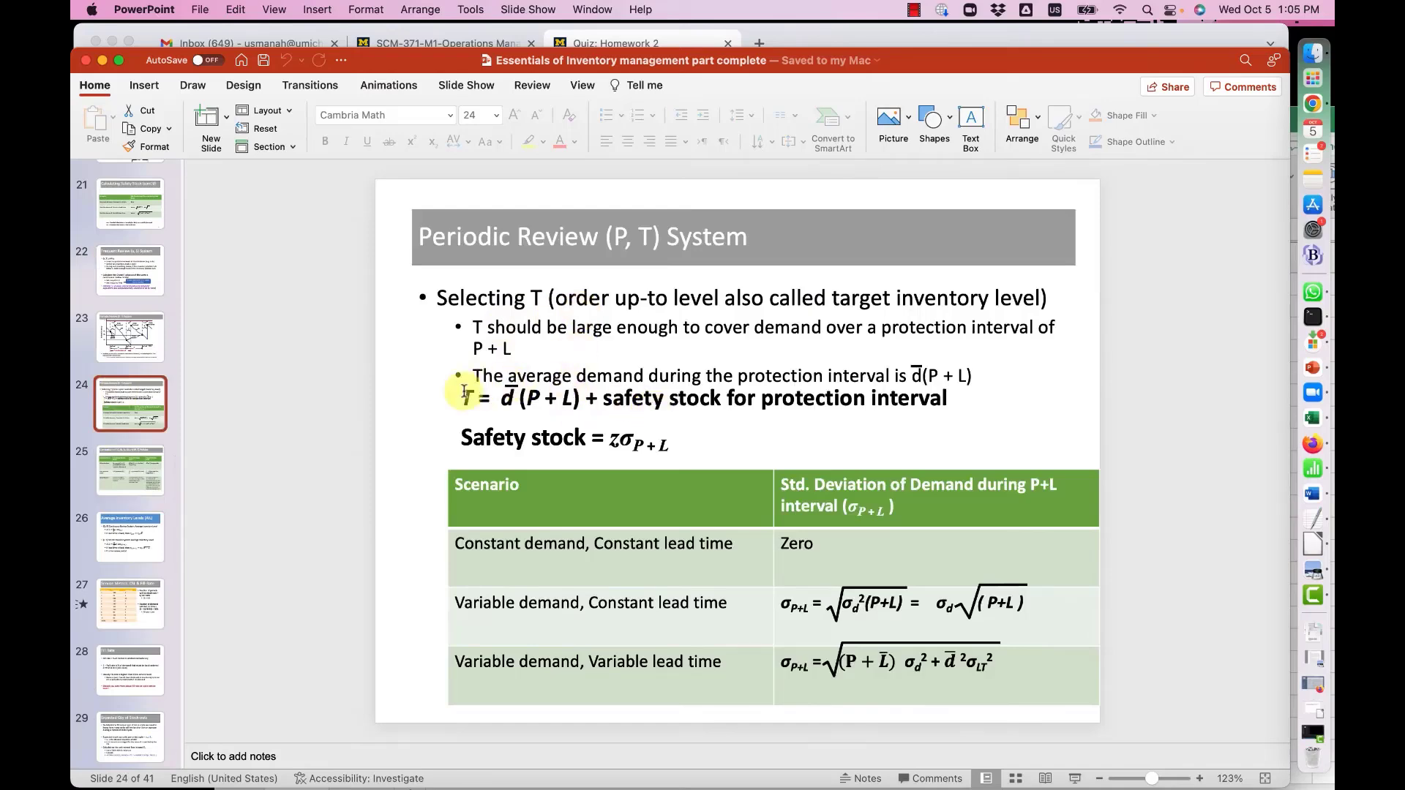
click(502, 399)
drag(518, 395, 590, 390)
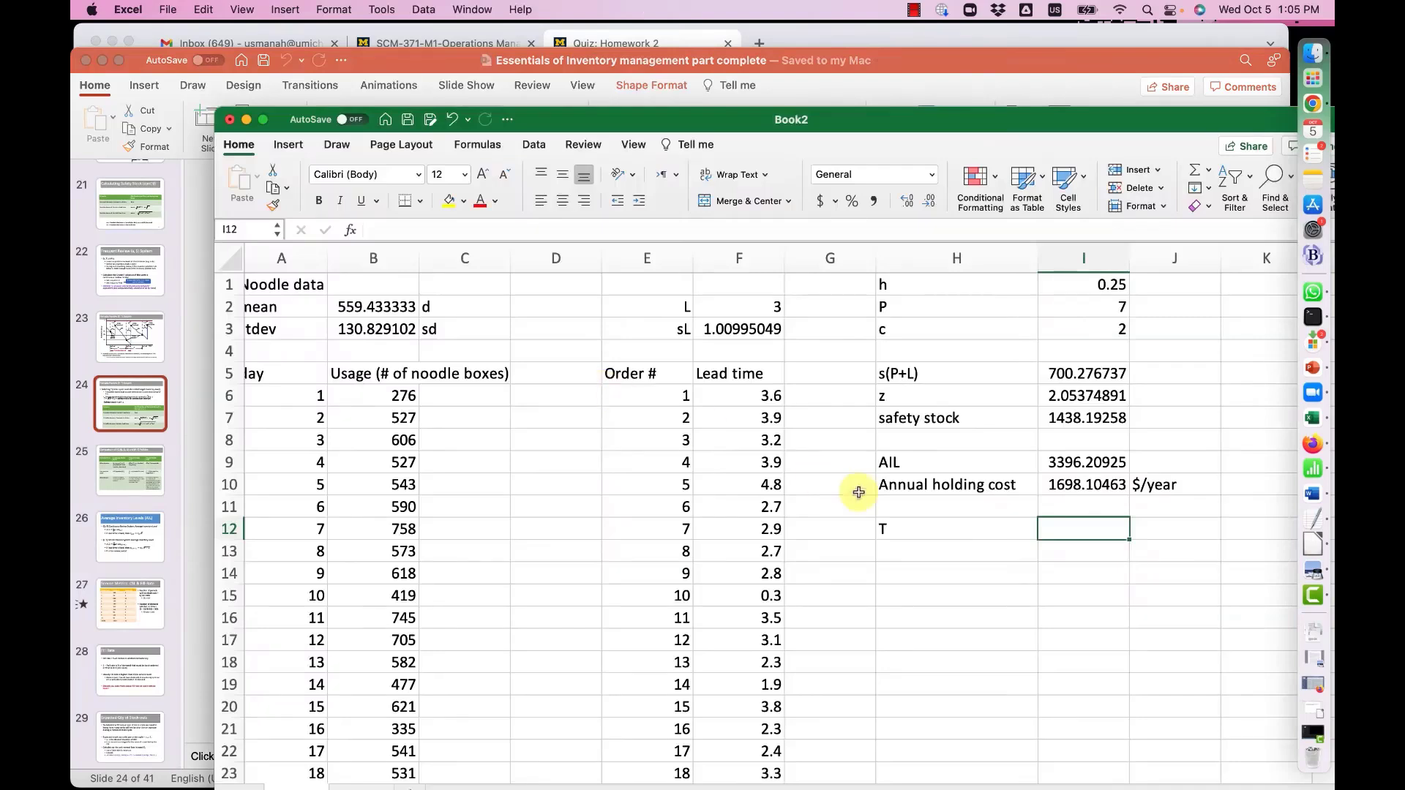
Calculate the target inventory level T in cell I12 with =B2*(I2+F2)+I7
click(354, 307)
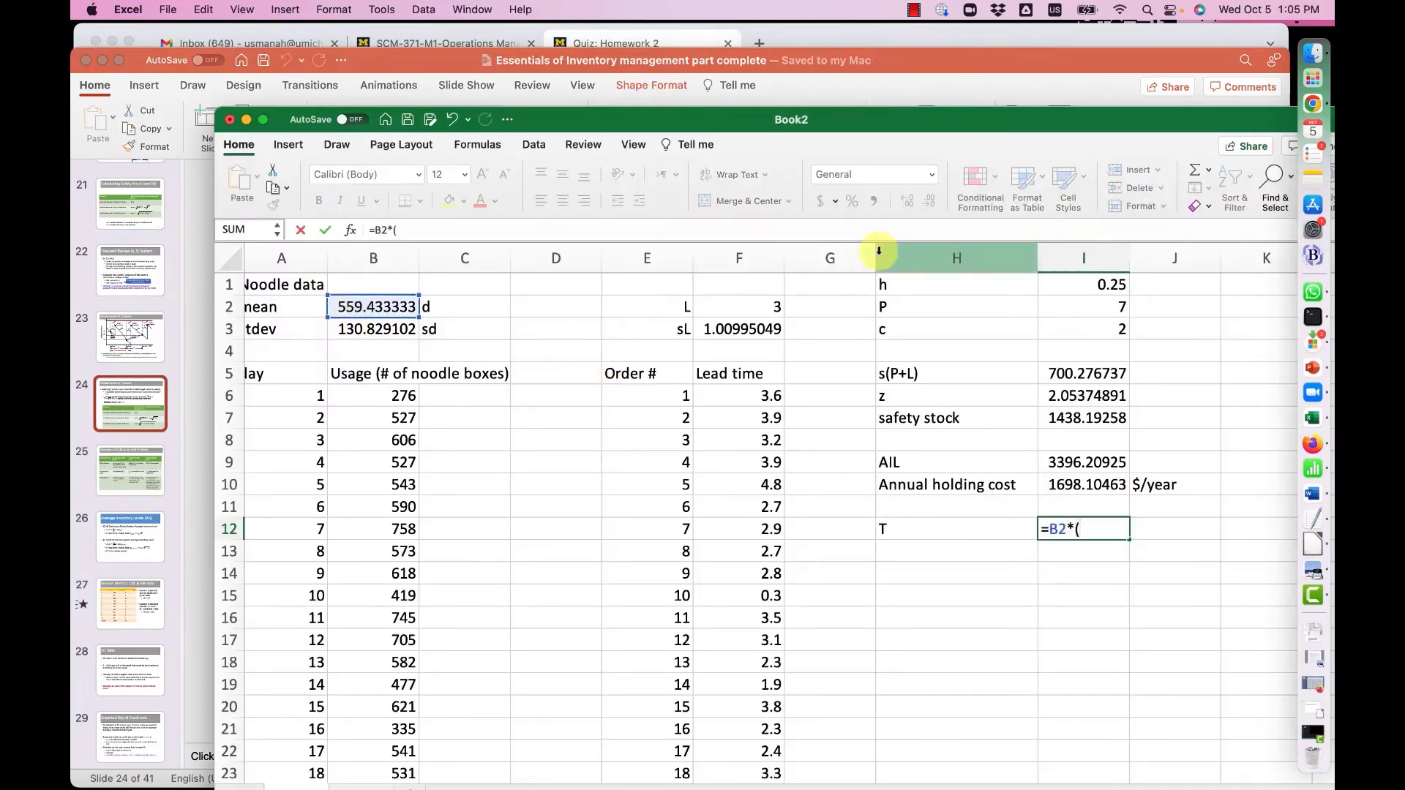
click(1054, 308)
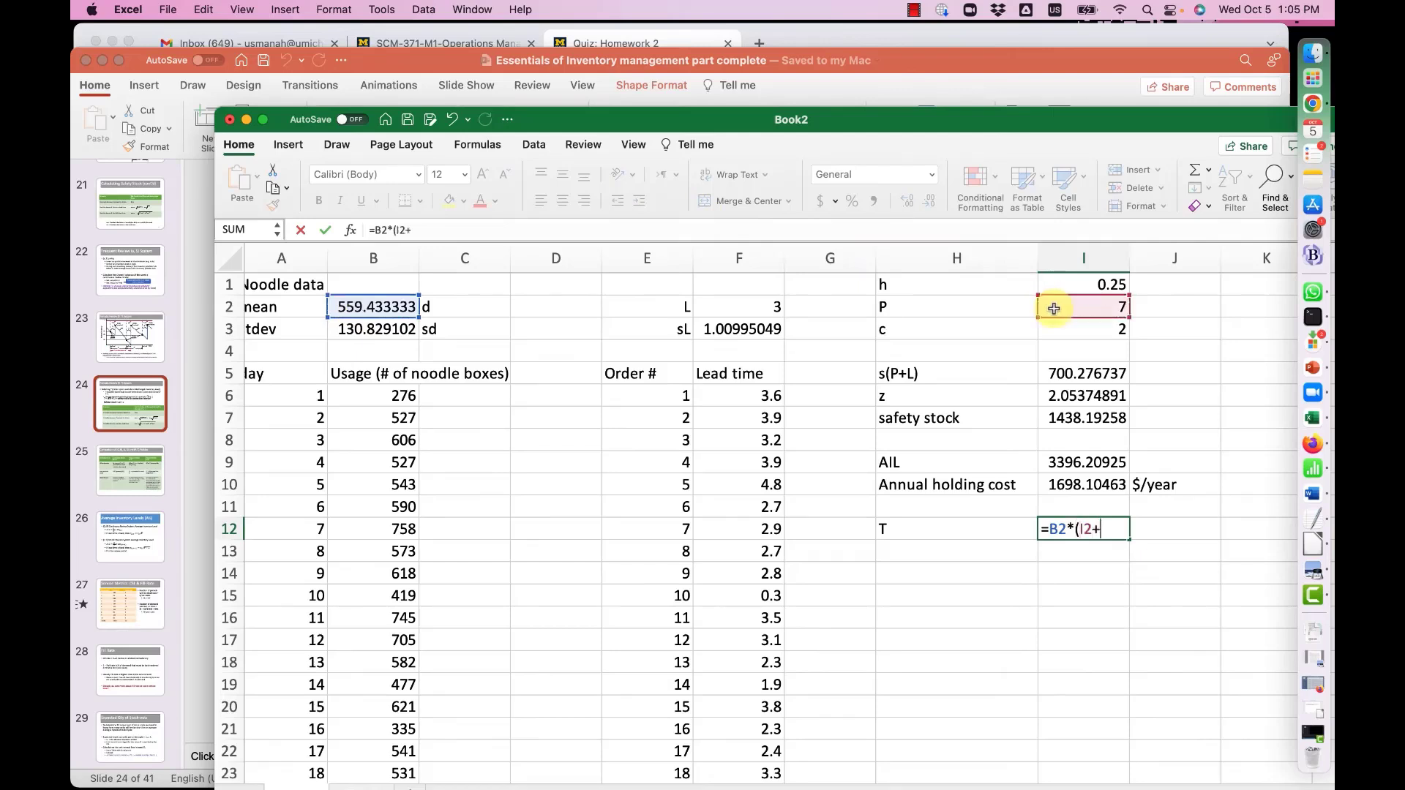
text(+)
click(747, 308)
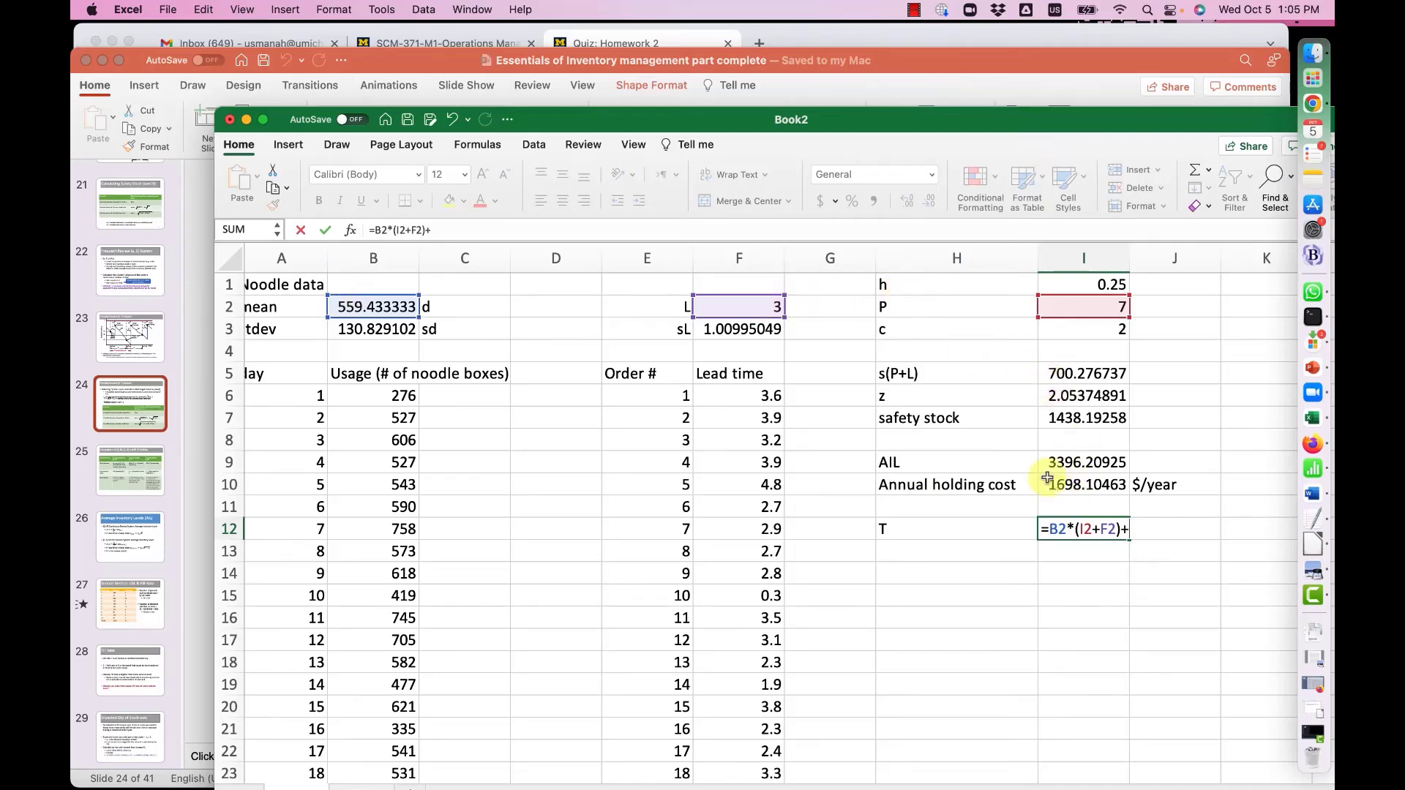
click(1075, 420)
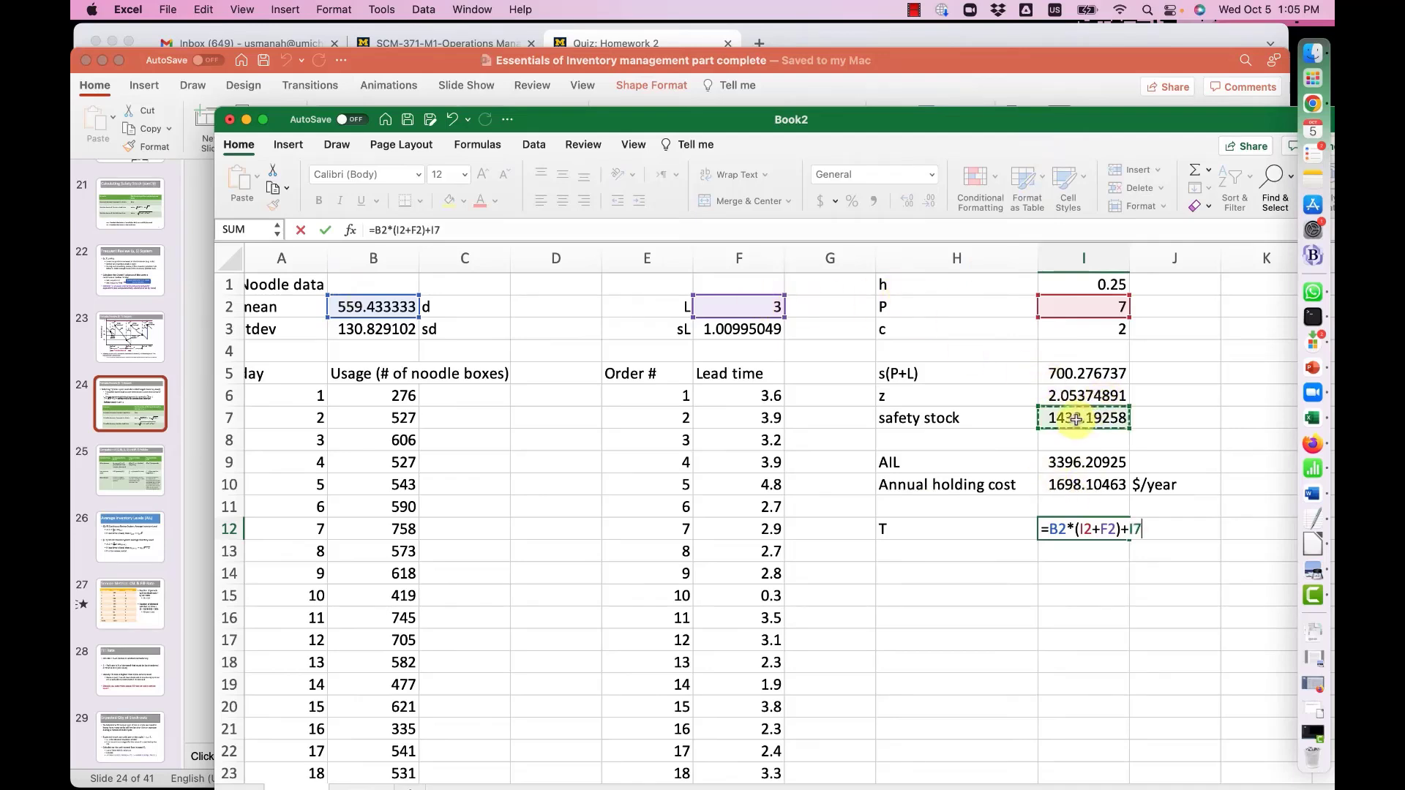
key(Return)
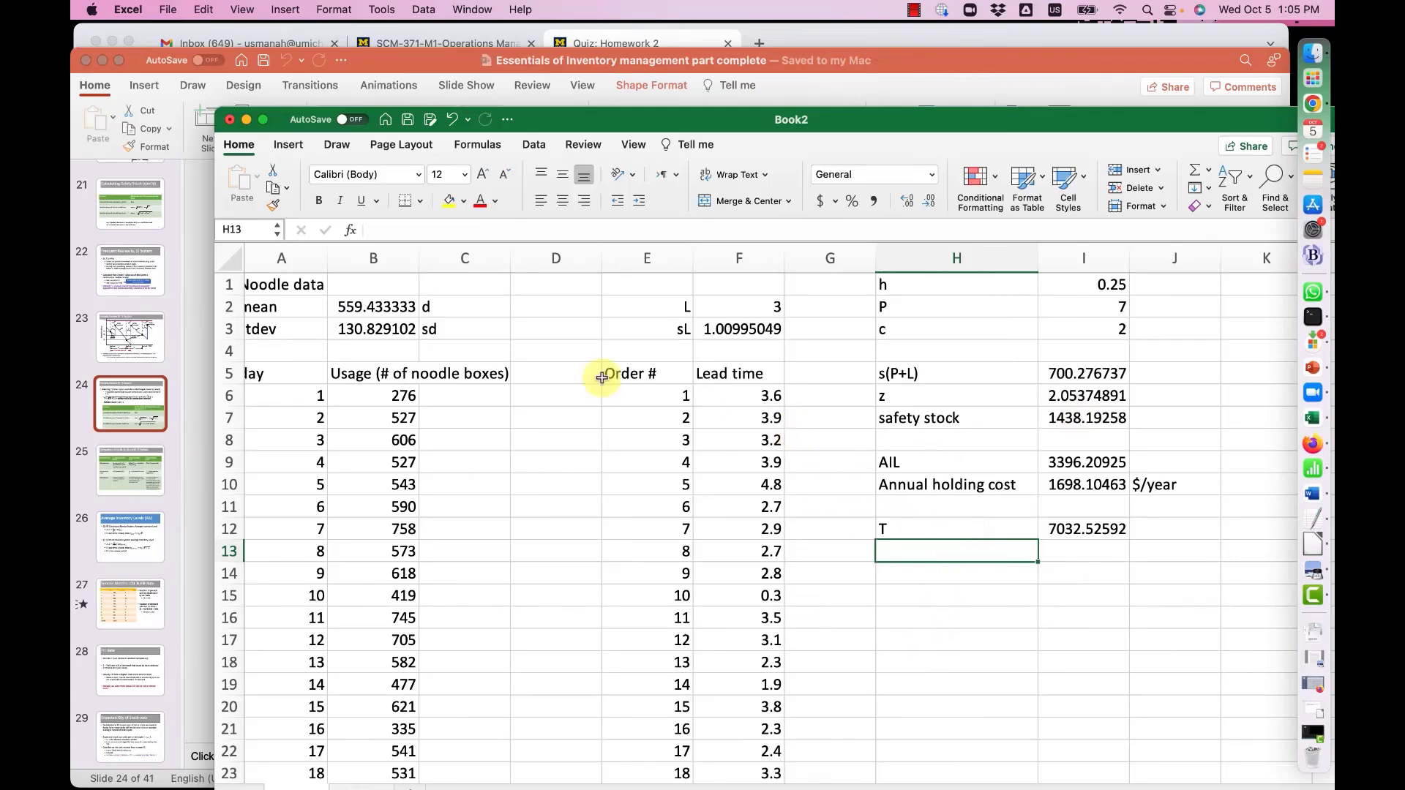
Switch to the Homework 2 quiz in Chrome and answer Question 3 with Period review system
click(609, 43)
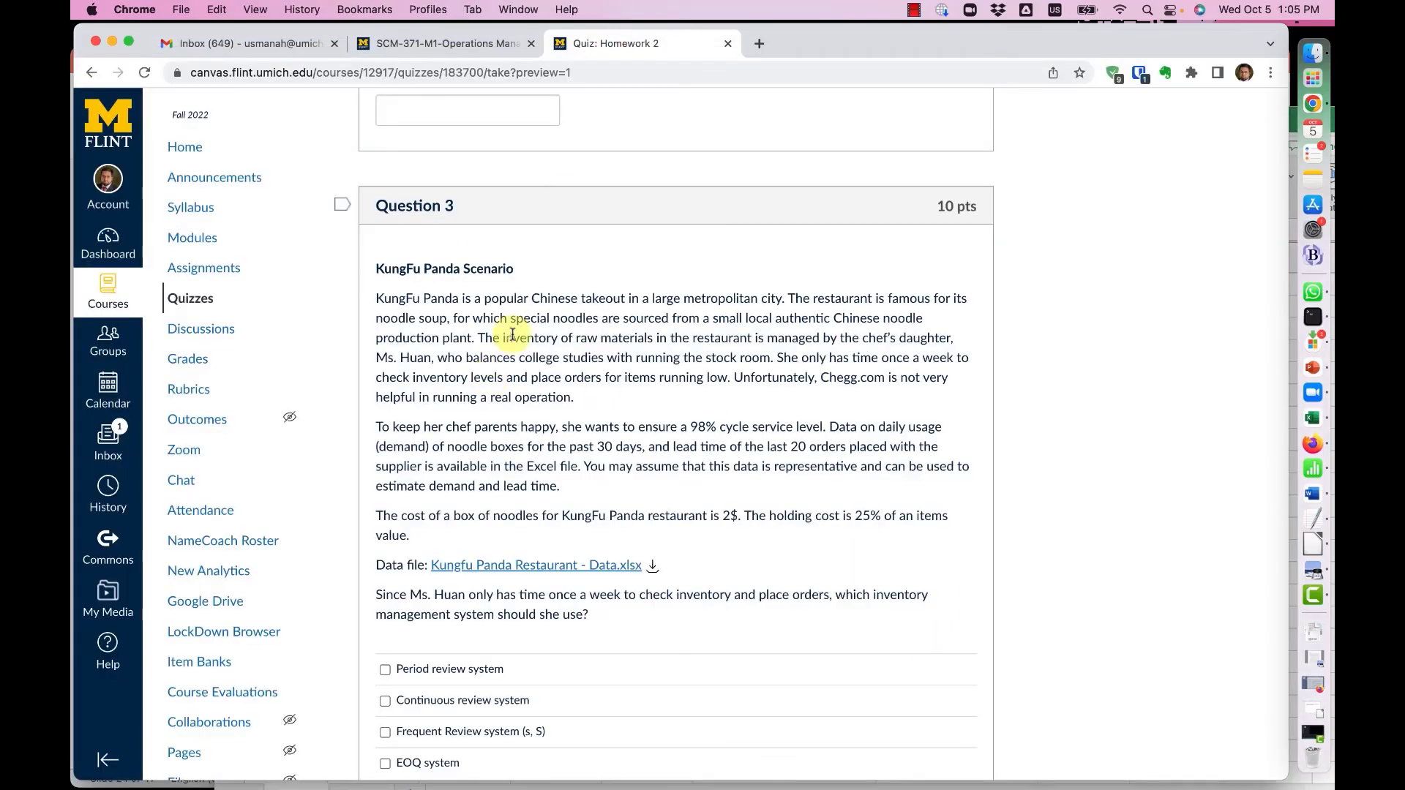
scroll(534, 464, down, 5)
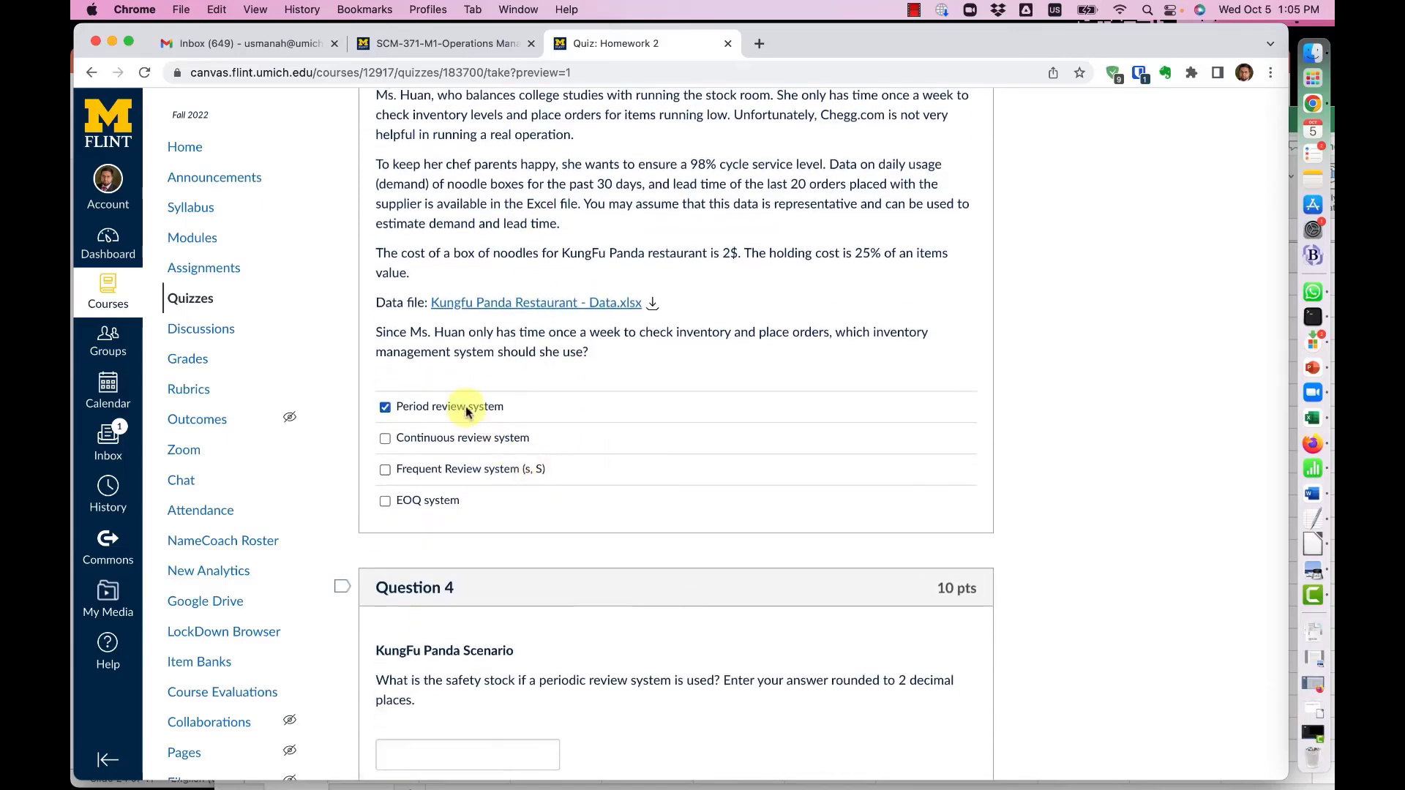
Review what Questions 4 to 7 ask about safety stock, target level T, average inventory level and average holding cost
scroll(466, 413, down, 4)
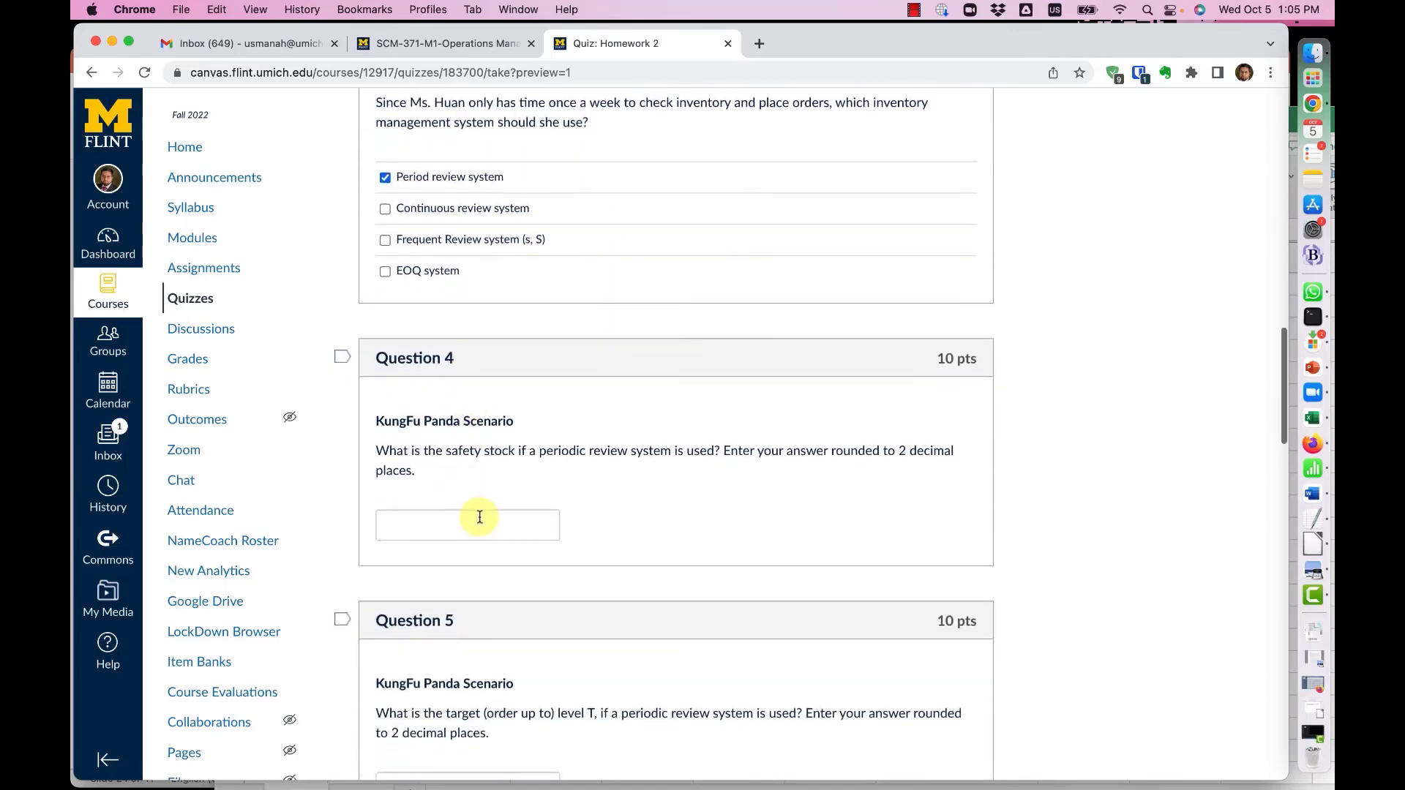
scroll(479, 518, down, 5)
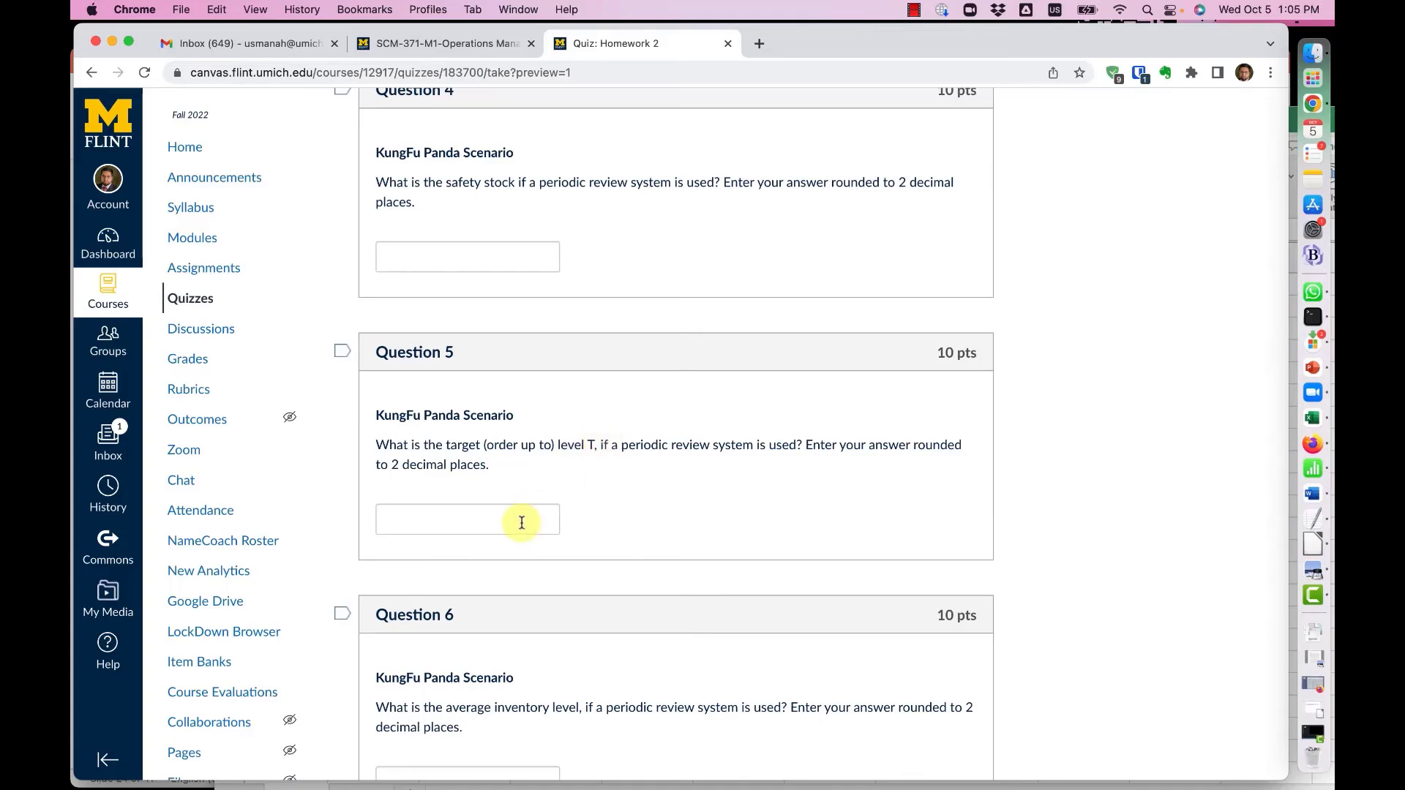
scroll(522, 523, down, 3)
drag(412, 533, 624, 550)
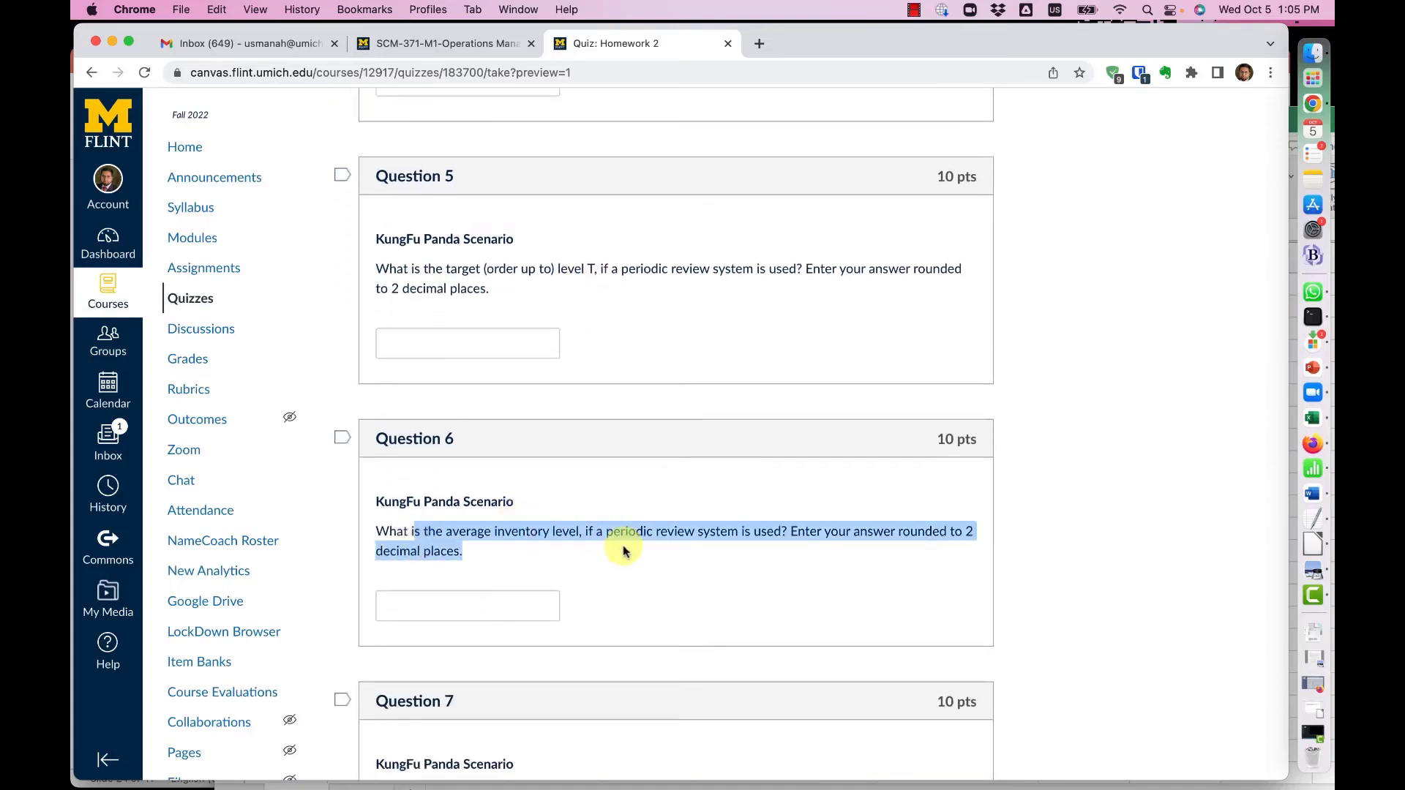
click(505, 606)
scroll(504, 606, down, 4)
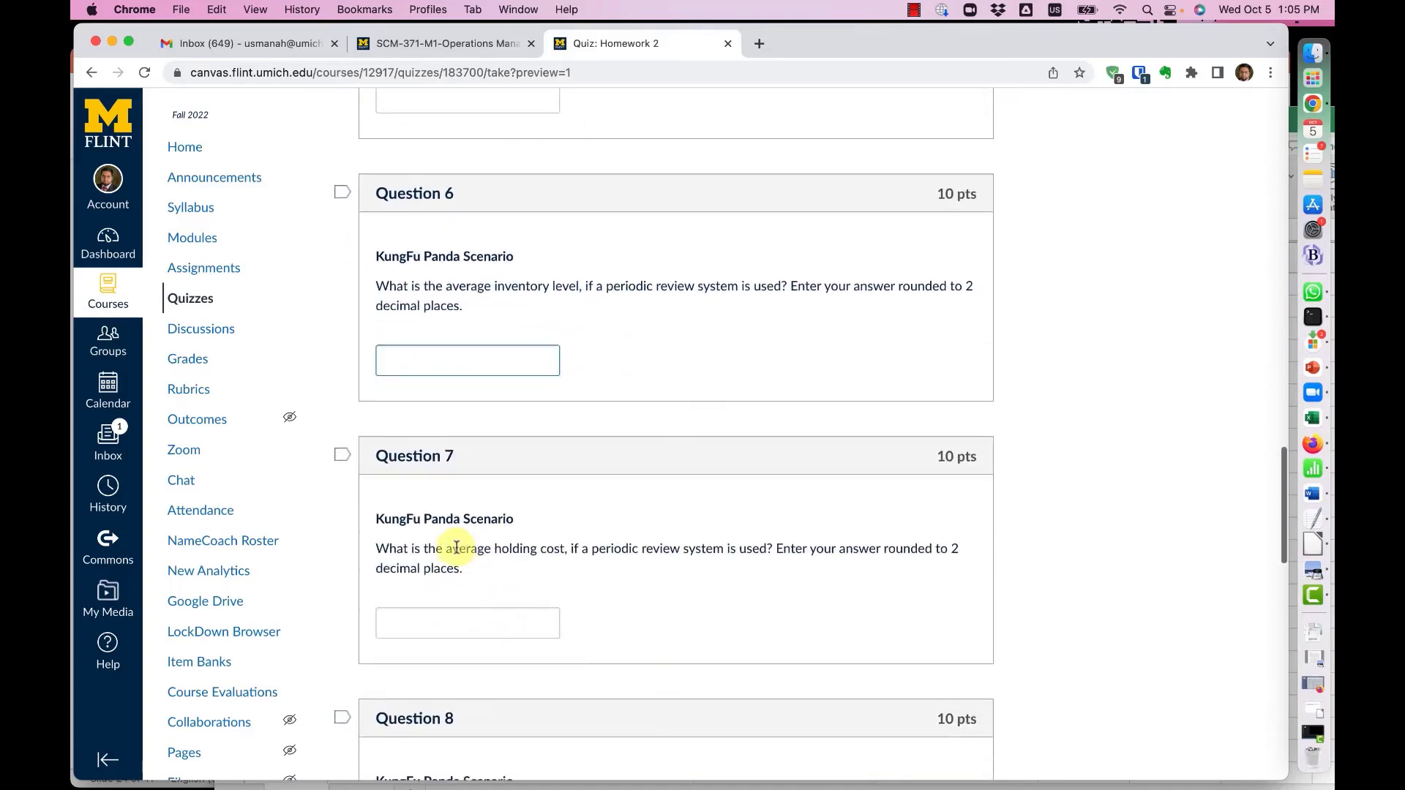
drag(452, 548, 655, 544)
click(508, 630)
Read the Question 8 scenario for the boxes found on the check day and the order not yet received
scroll(508, 633, down, 3)
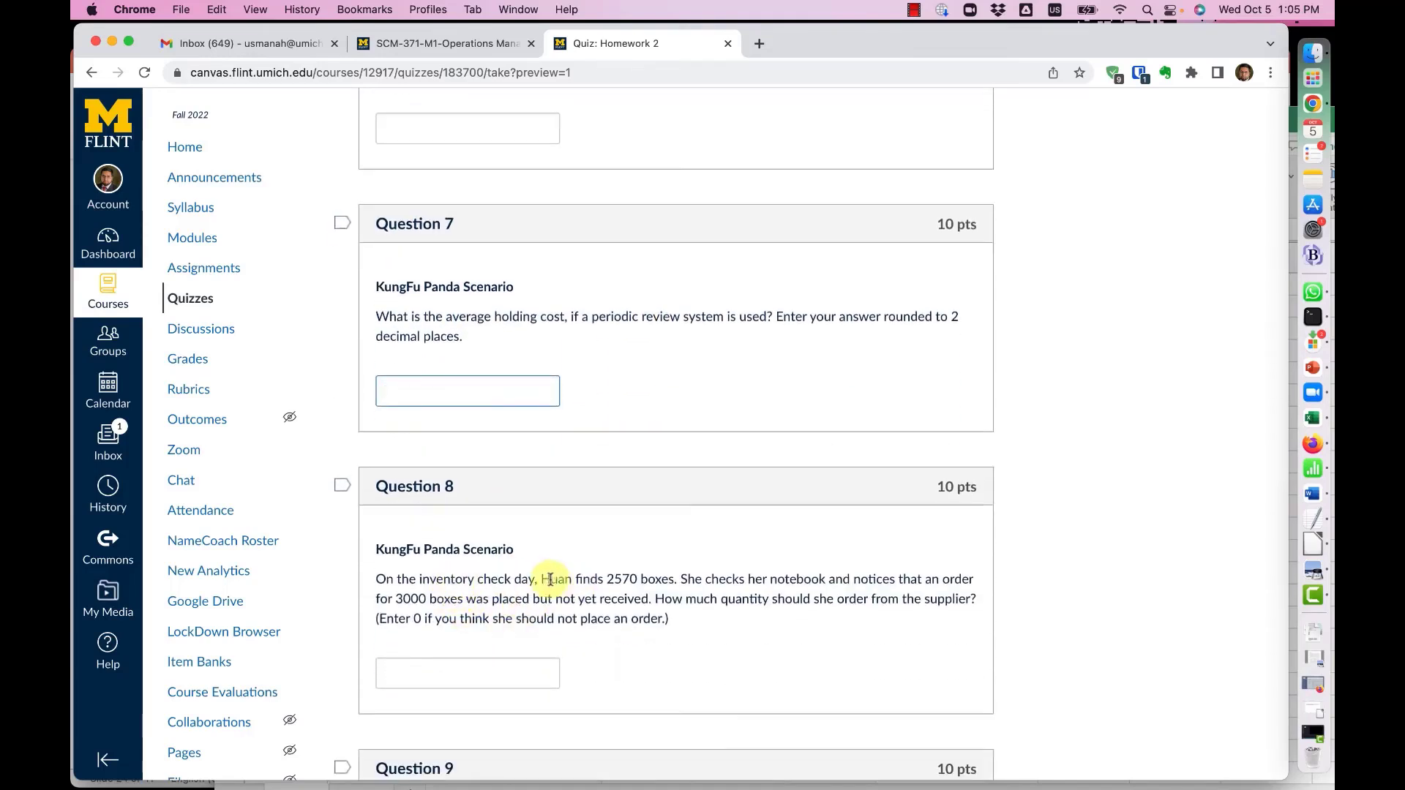
drag(549, 580, 668, 579)
click(654, 579)
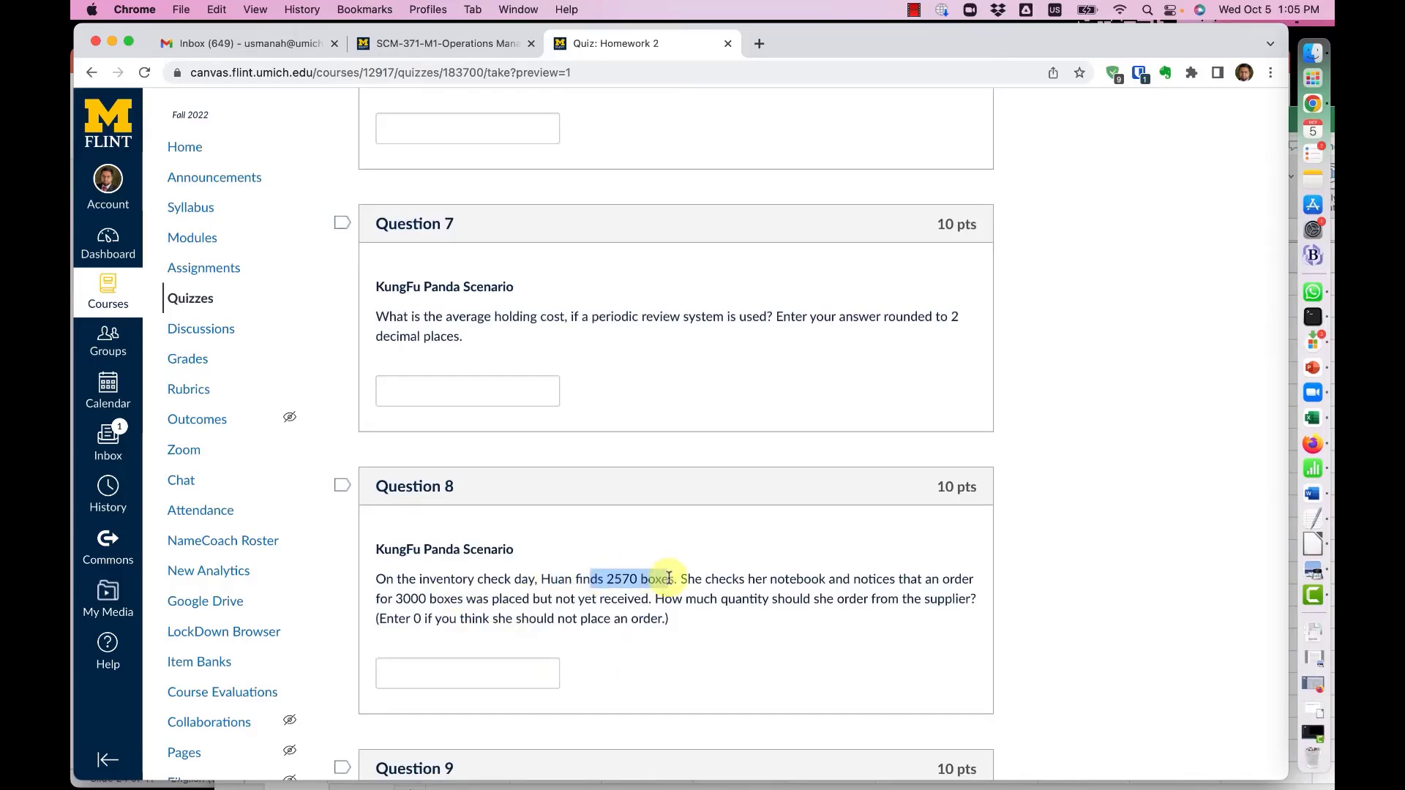
click(669, 578)
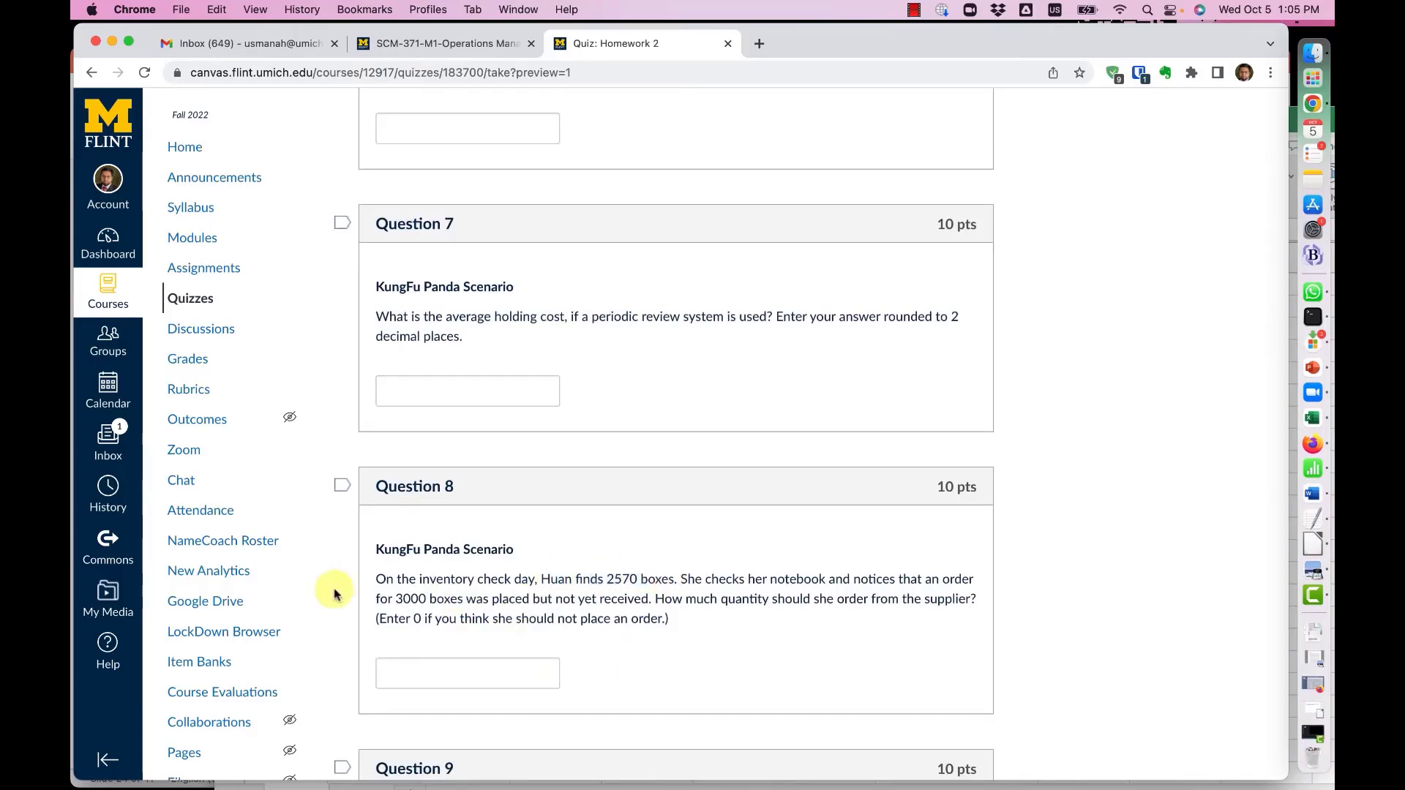
triple_click(412, 593)
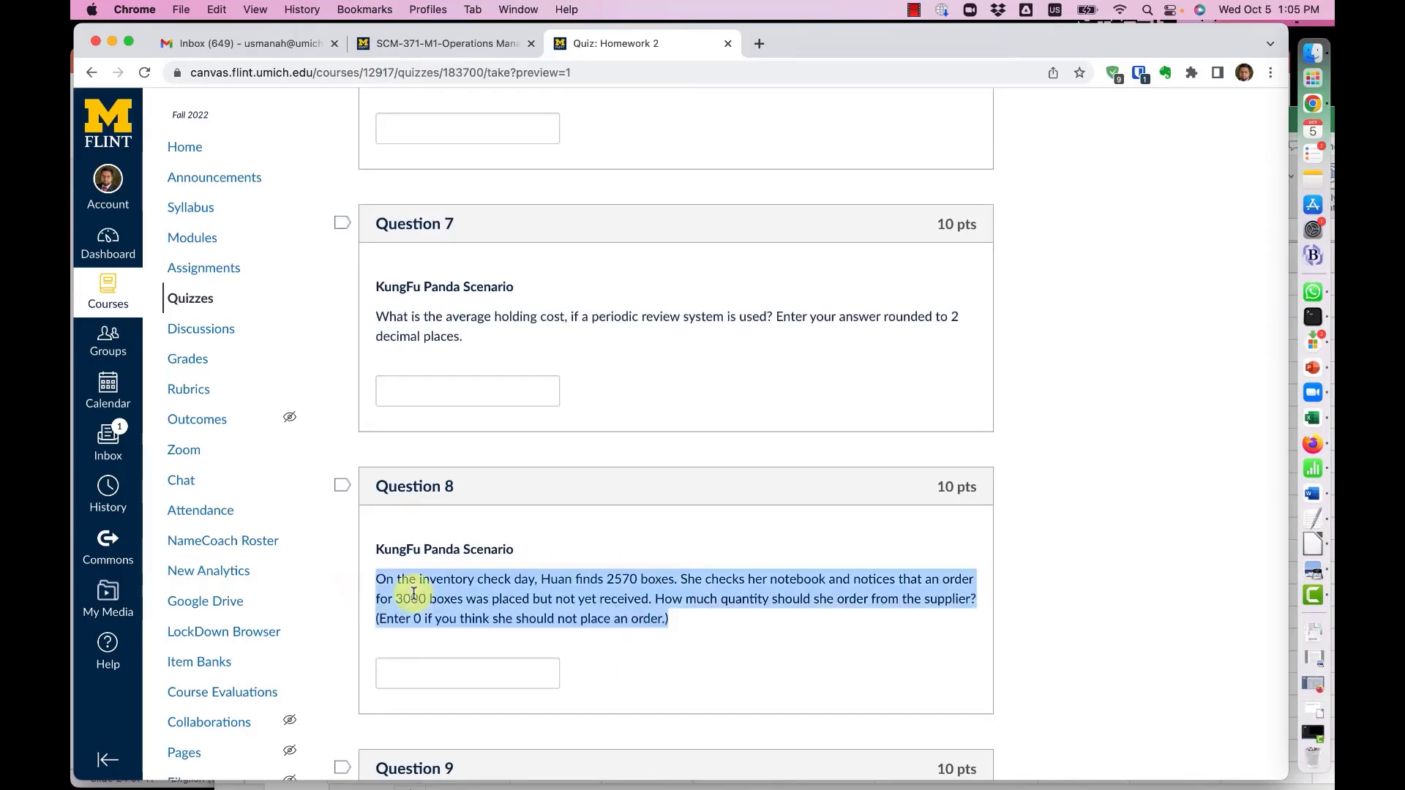
Switch to Excel and enter the on-hand inventory: label inv at hand in H15 with 2570 in I15
key(super+Tab)
key(Down)
key(Down)
text(inv)
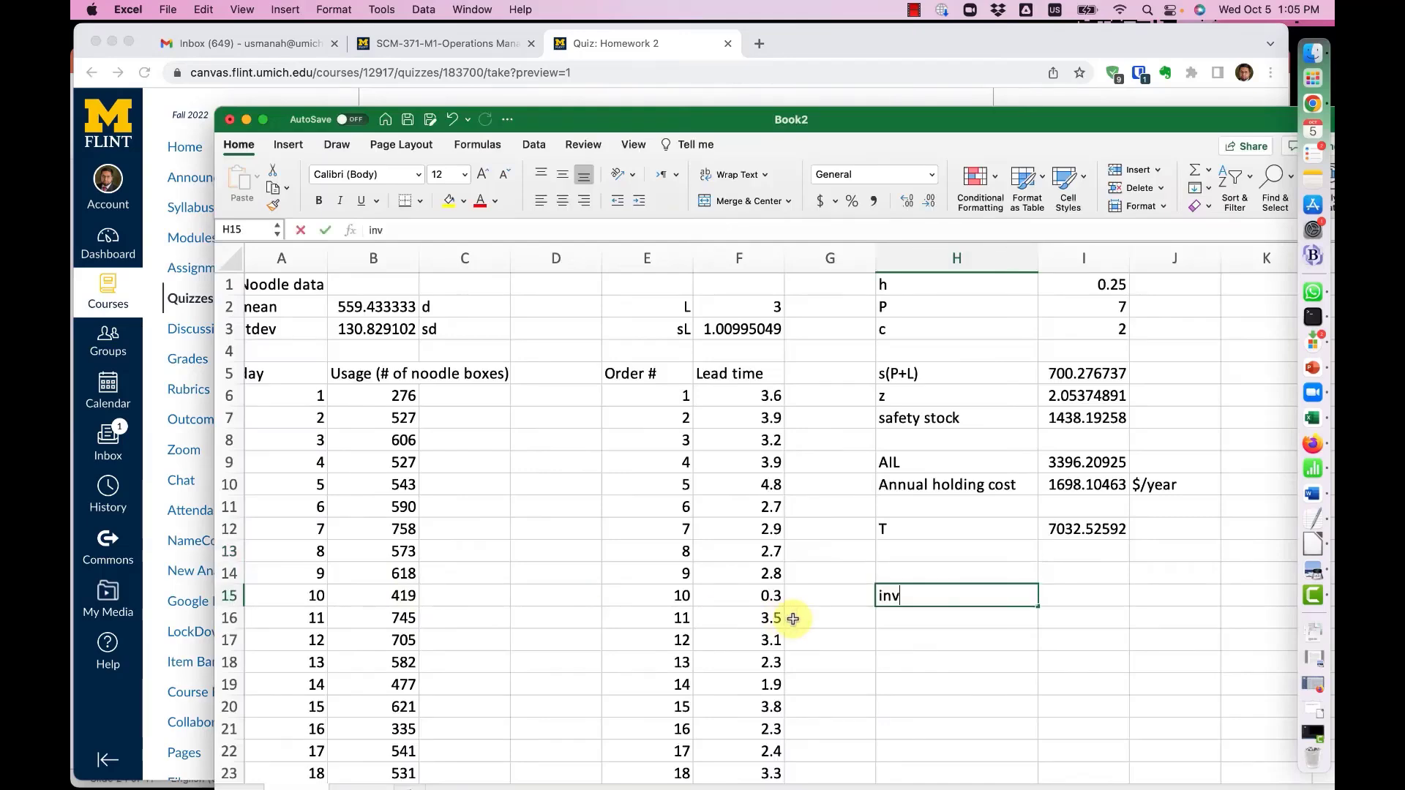
text( in)
text( hand)
key(Tab)
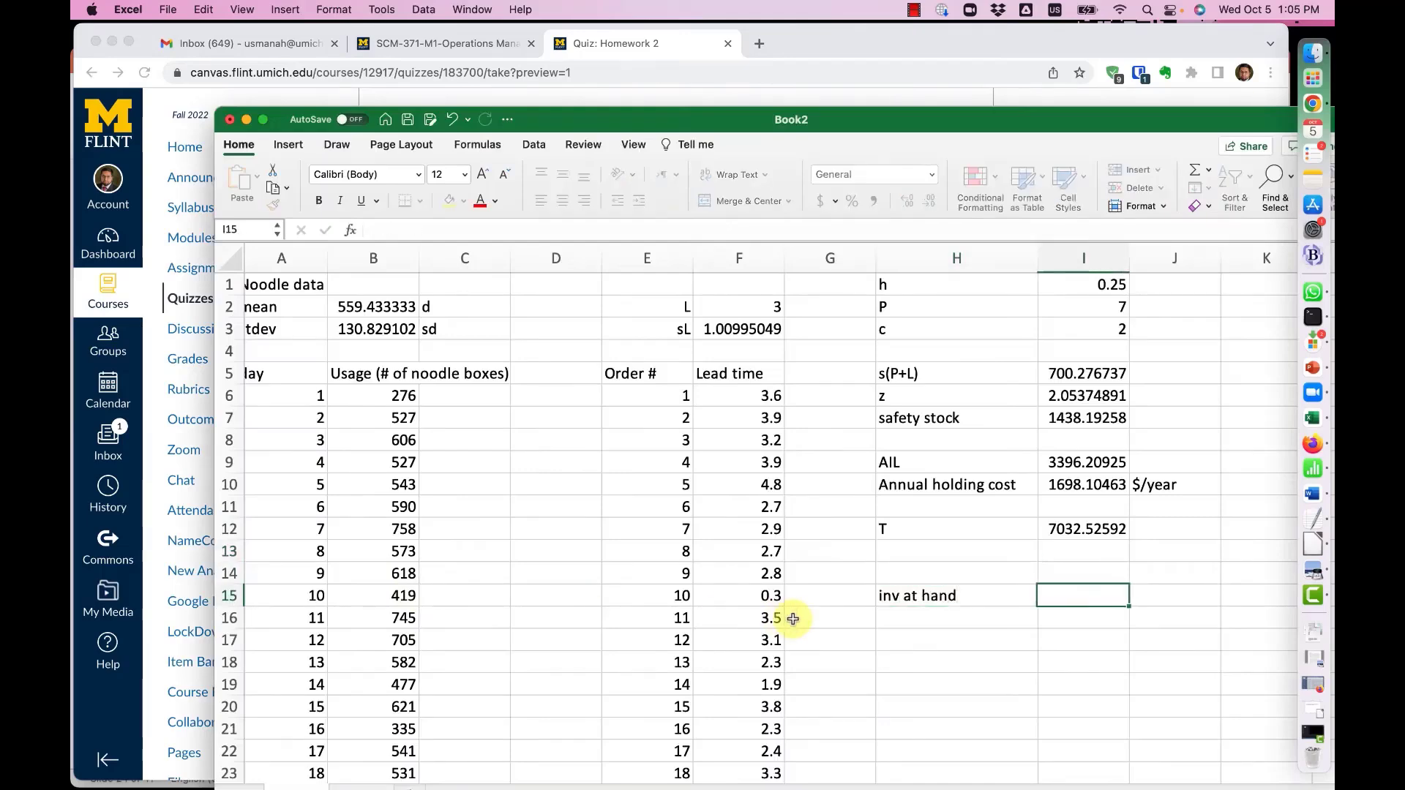
text(2)
key(super+Tab)
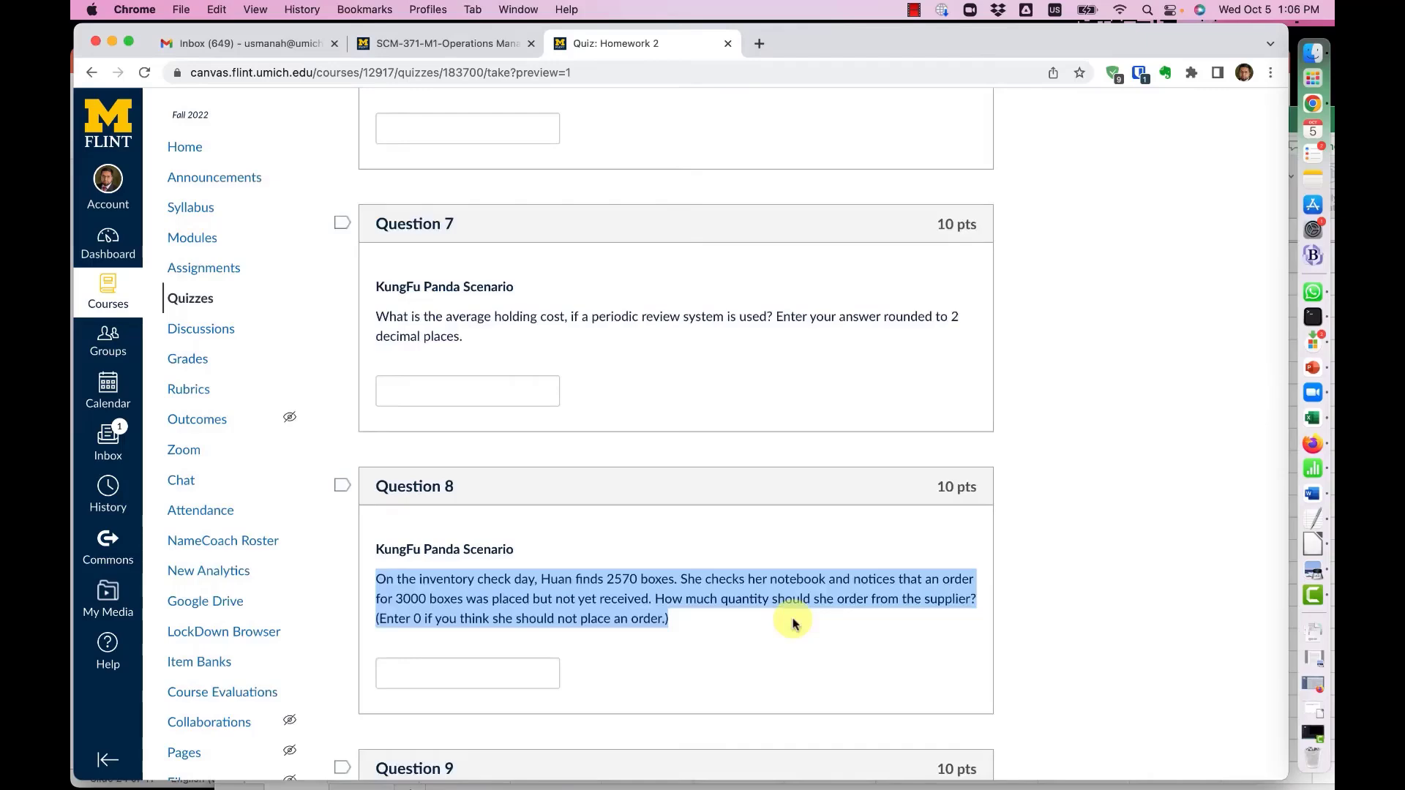
key(super+Tab)
text(5)
key(Return)
Enter the label inv in pipeline (orders placed) in H16 with 3000 in I16
text(inv in pipeline (o)
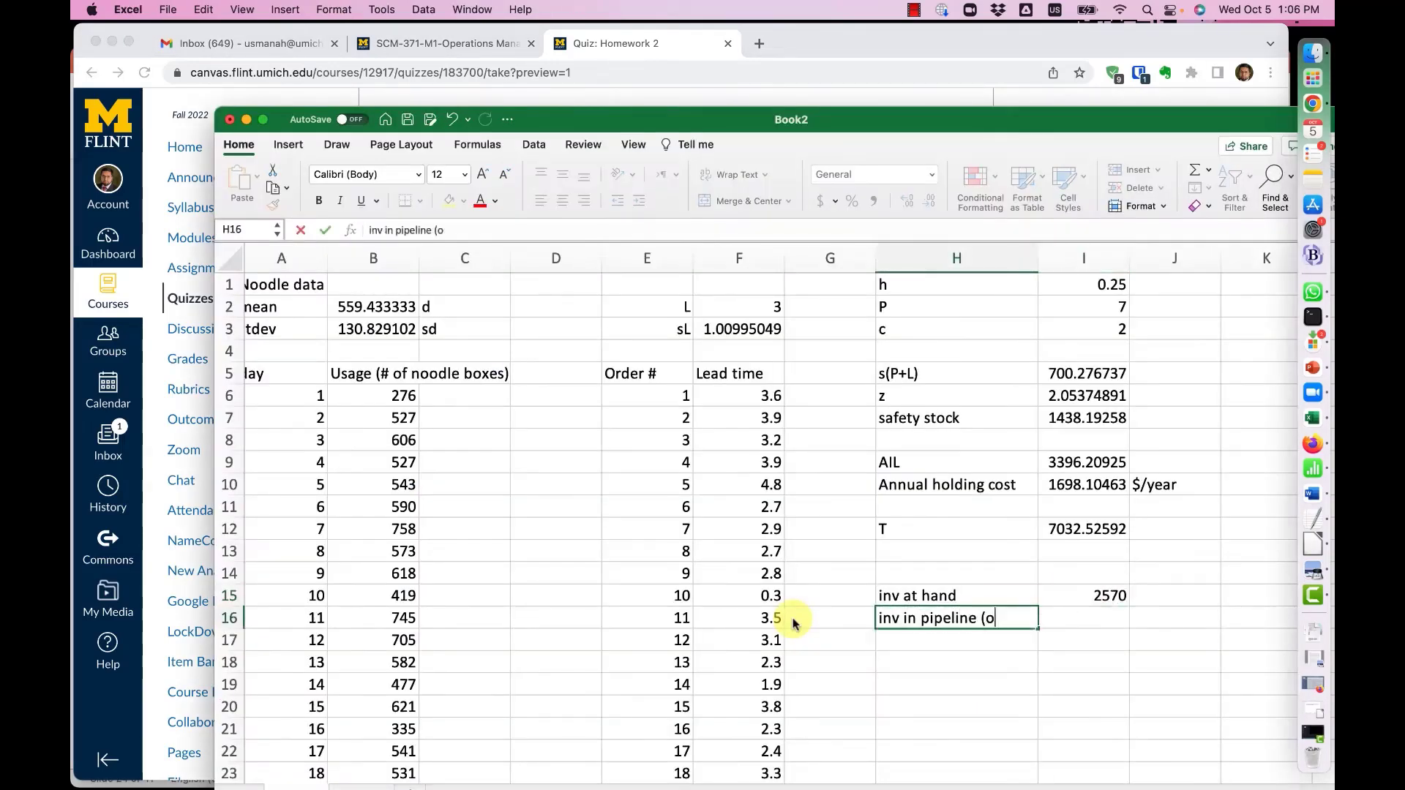
text(rders placed))
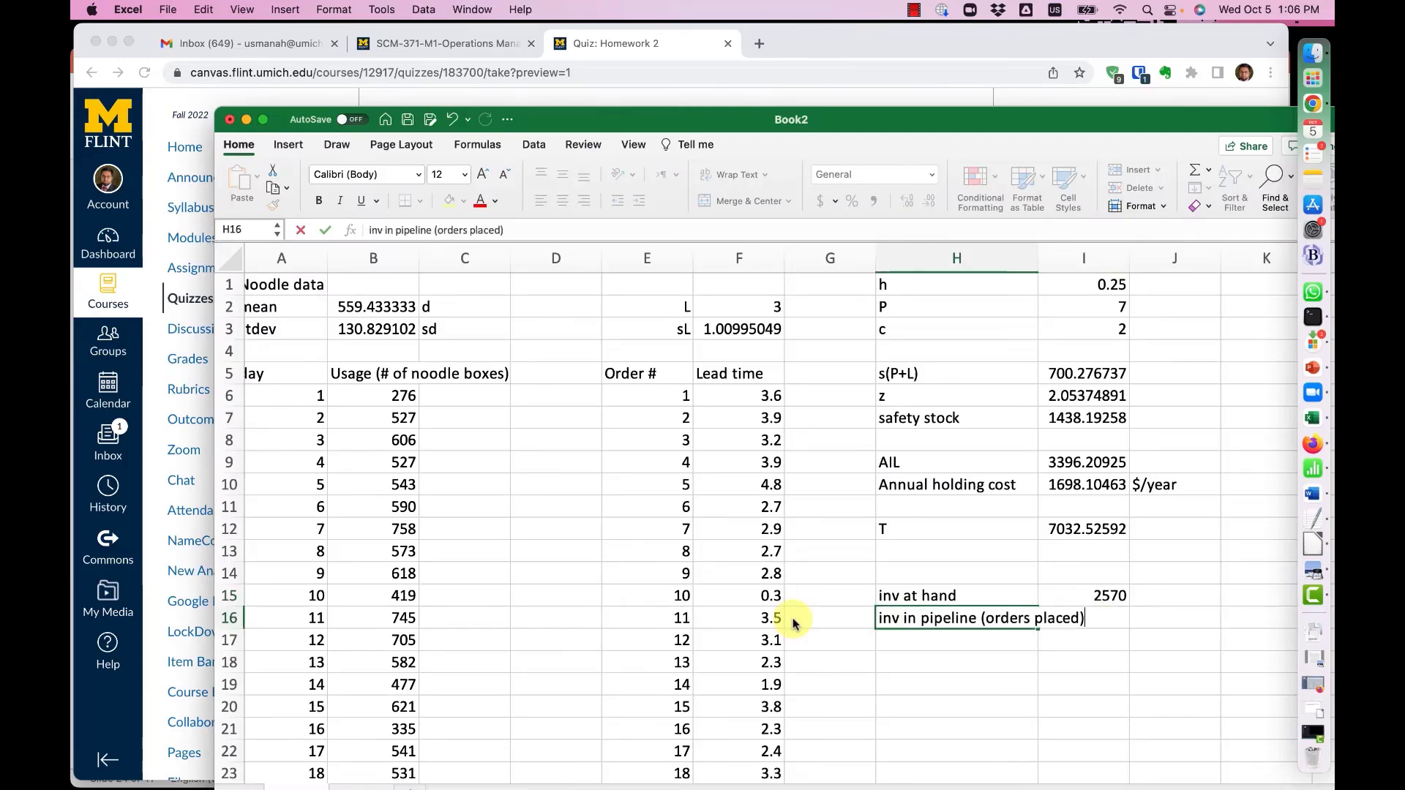
key(Tab)
text(200)
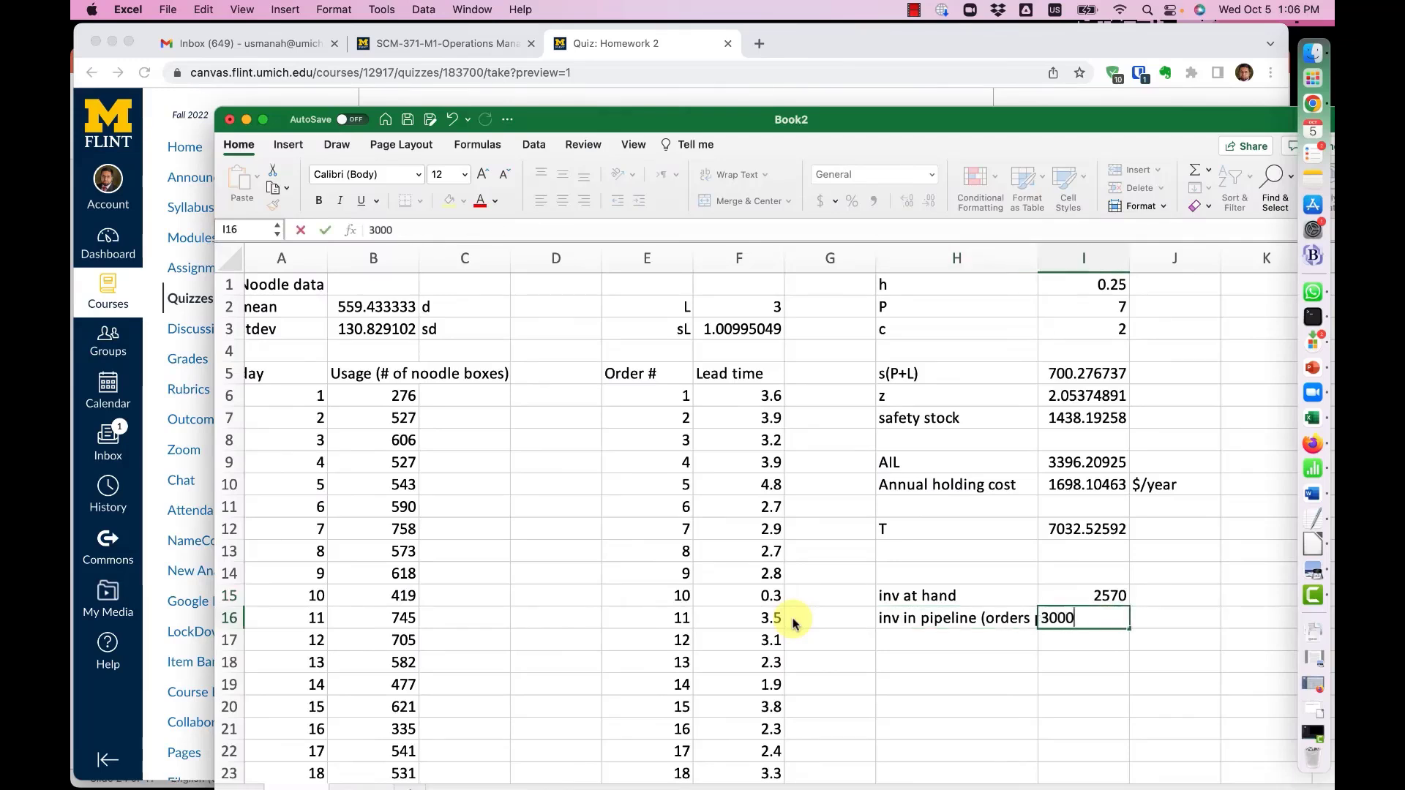
key(Return)
Add the label inv position in H17 and calculate it in I17 with the formula =I15+I16
text(inv positio)
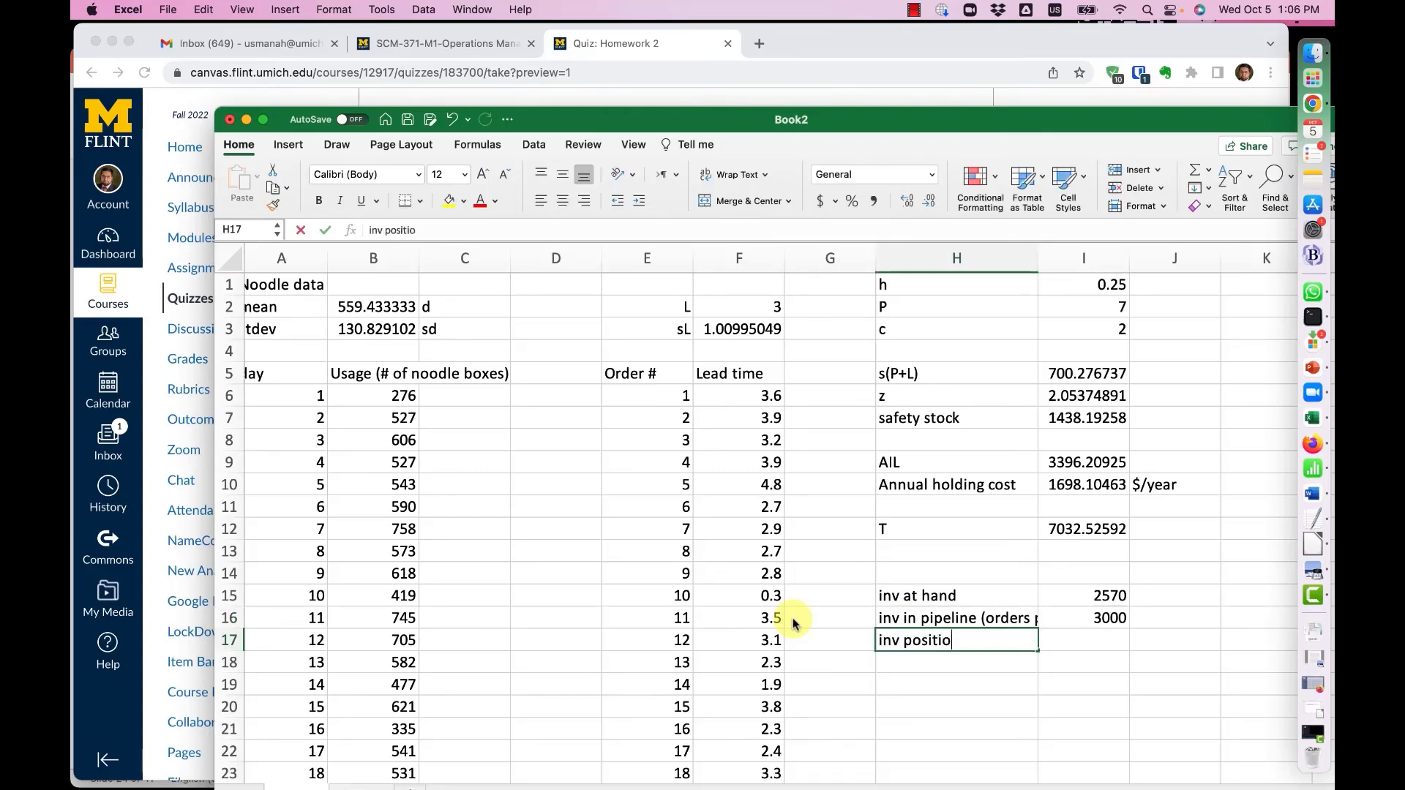
text(n -)
key(BackSpace)
key(Tab)
text(=)
key(Up)
key(Up)
key(Up)
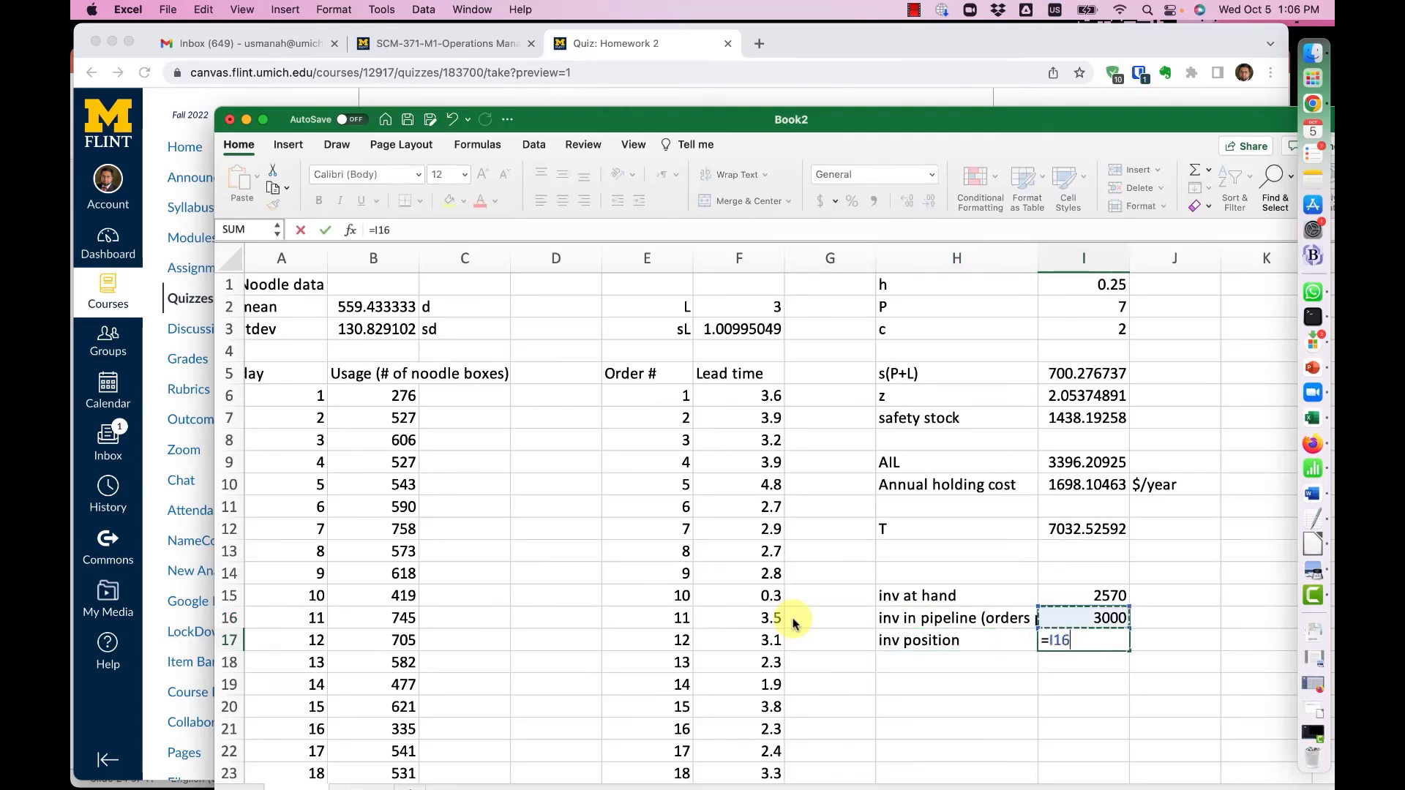
key(Down)
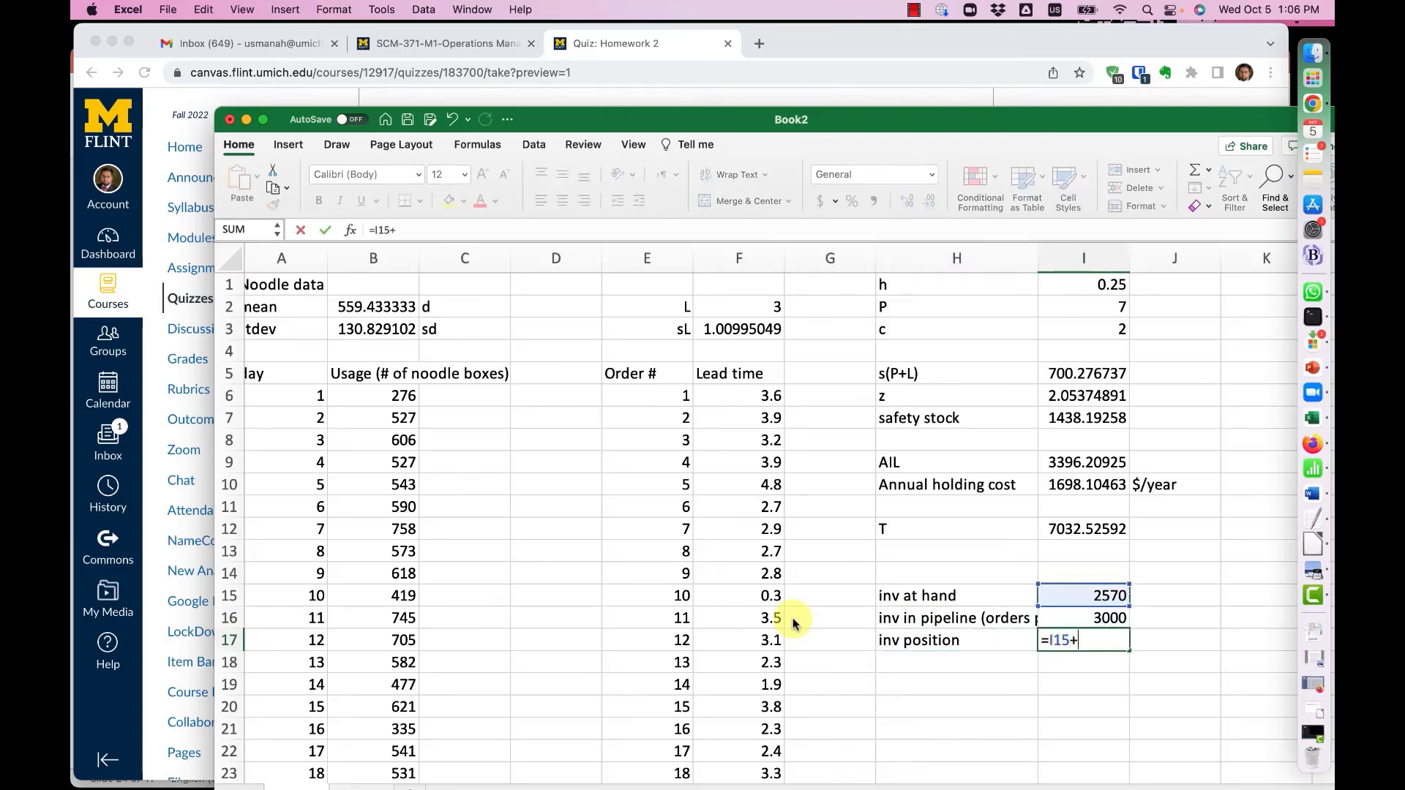
text(+)
key(Up)
key(Return)
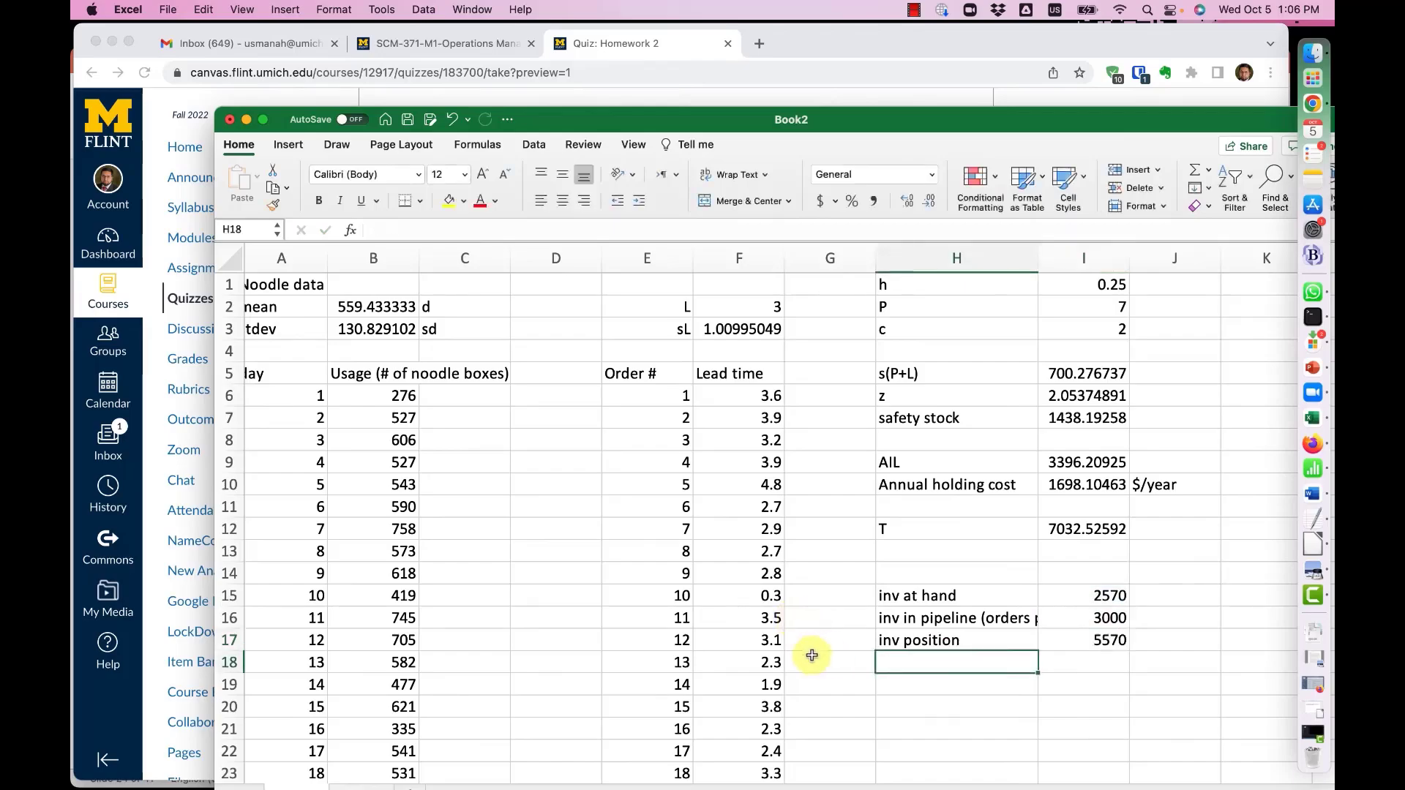
Compare the inventory position in I17 with the target level T in I12
key(ctrl+Up)
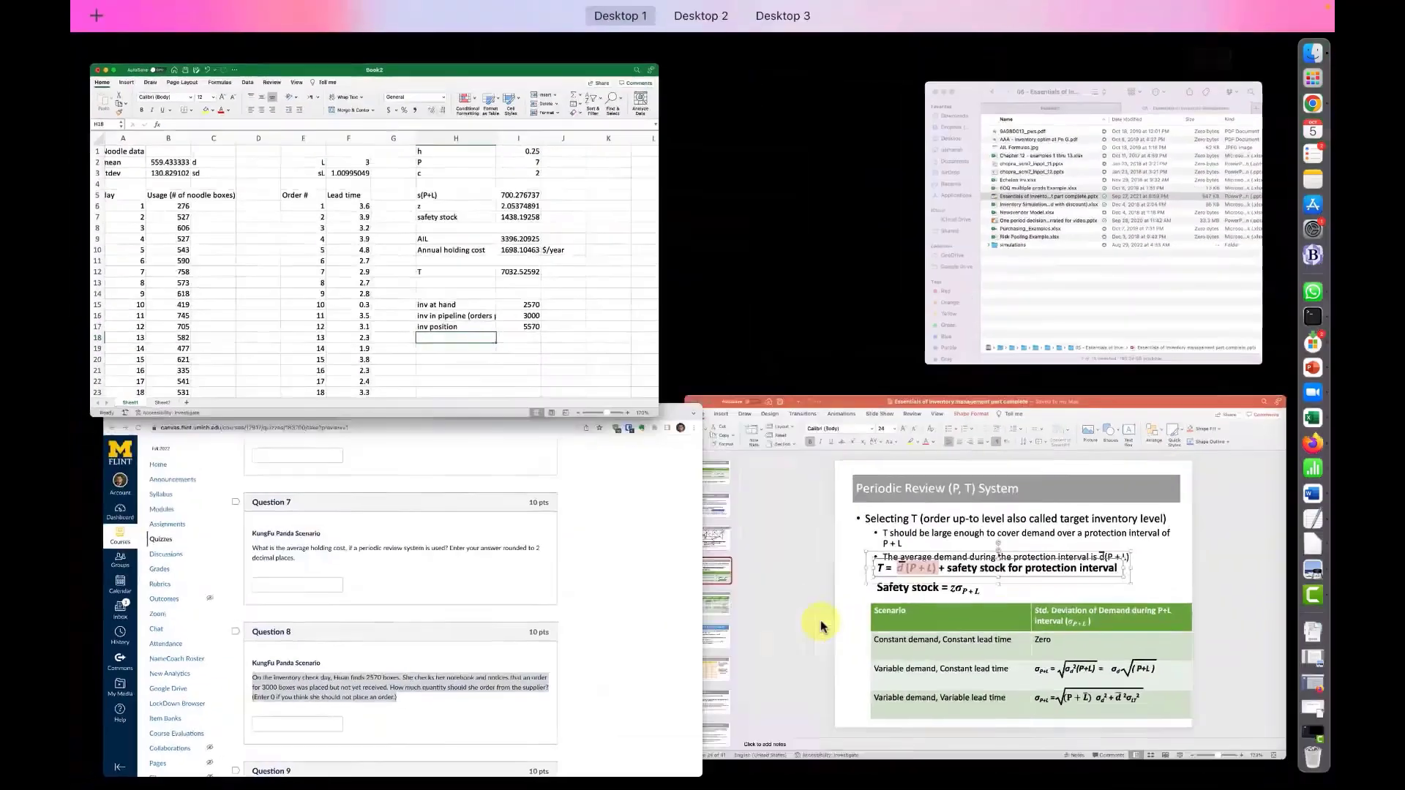
click(643, 618)
key(super+Tab)
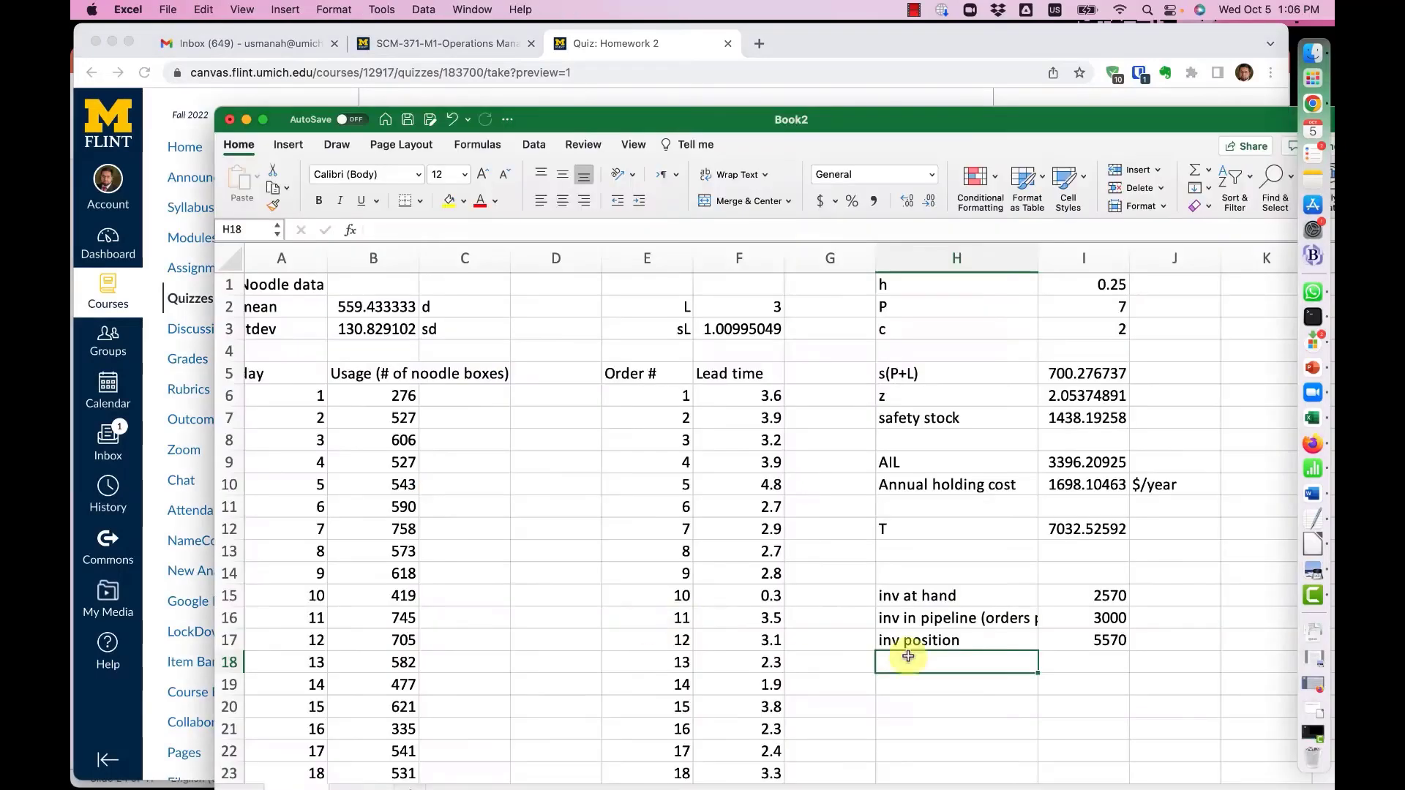
click(1087, 643)
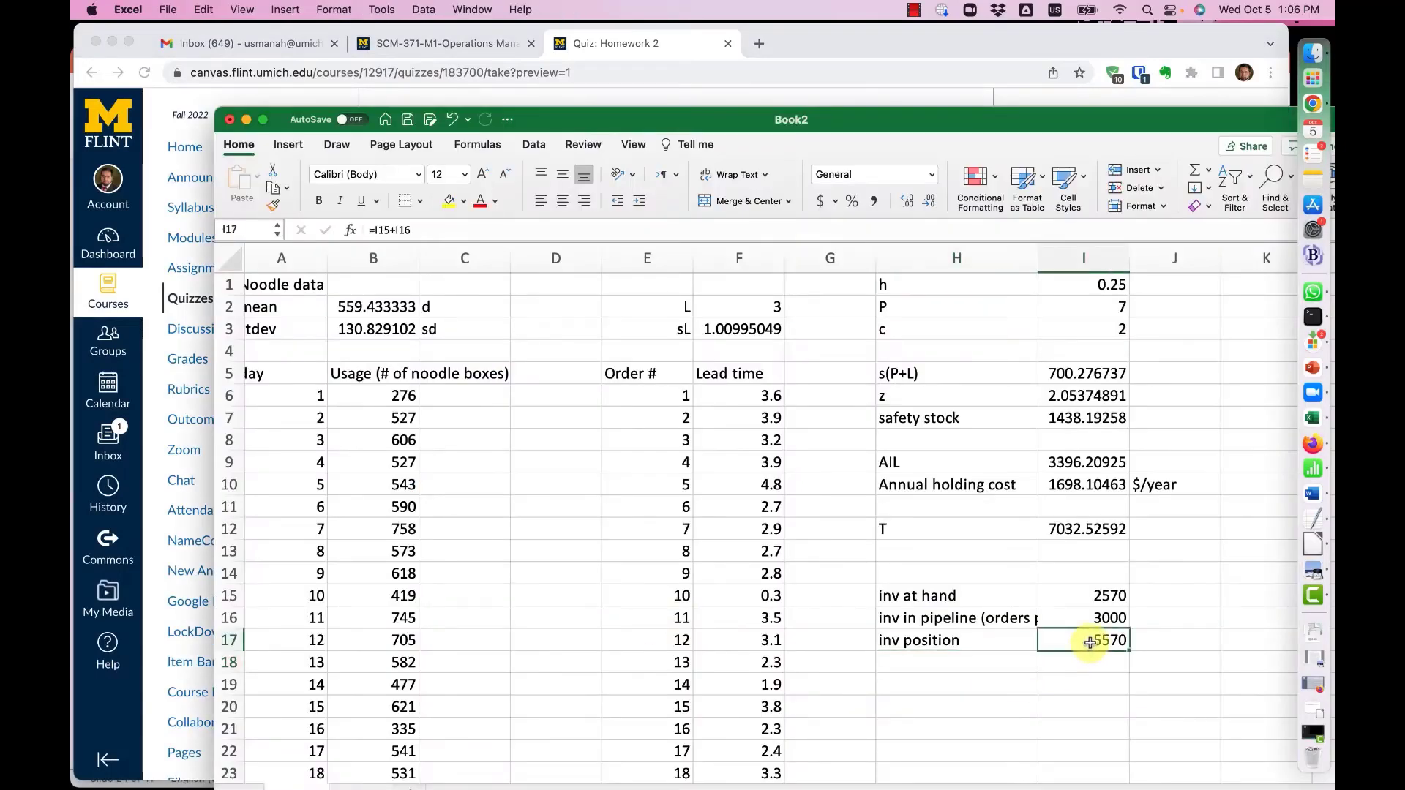
click(1082, 529)
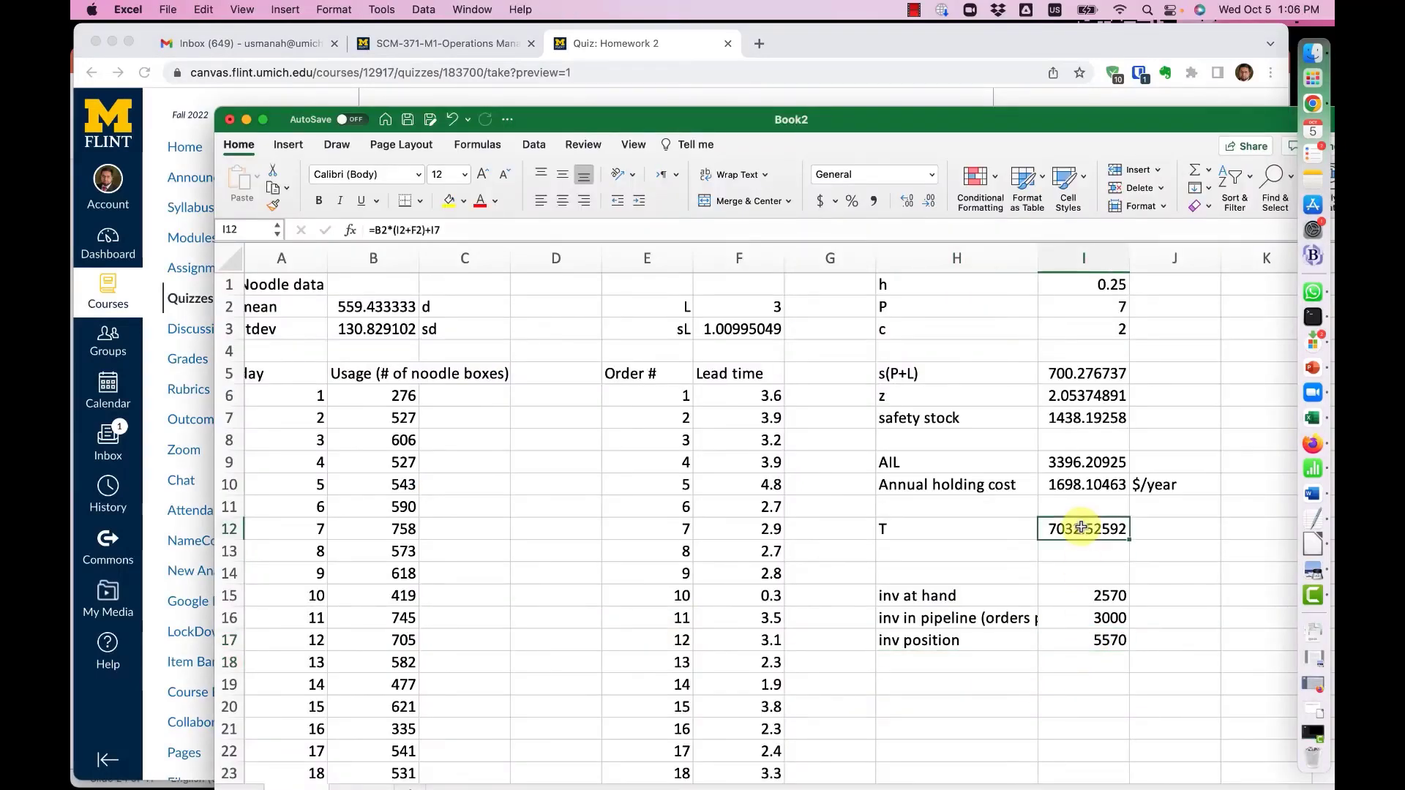
click(1077, 639)
Add the label order qty in H19 and calculate it in I19 with the formula =I12-I17
click(939, 681)
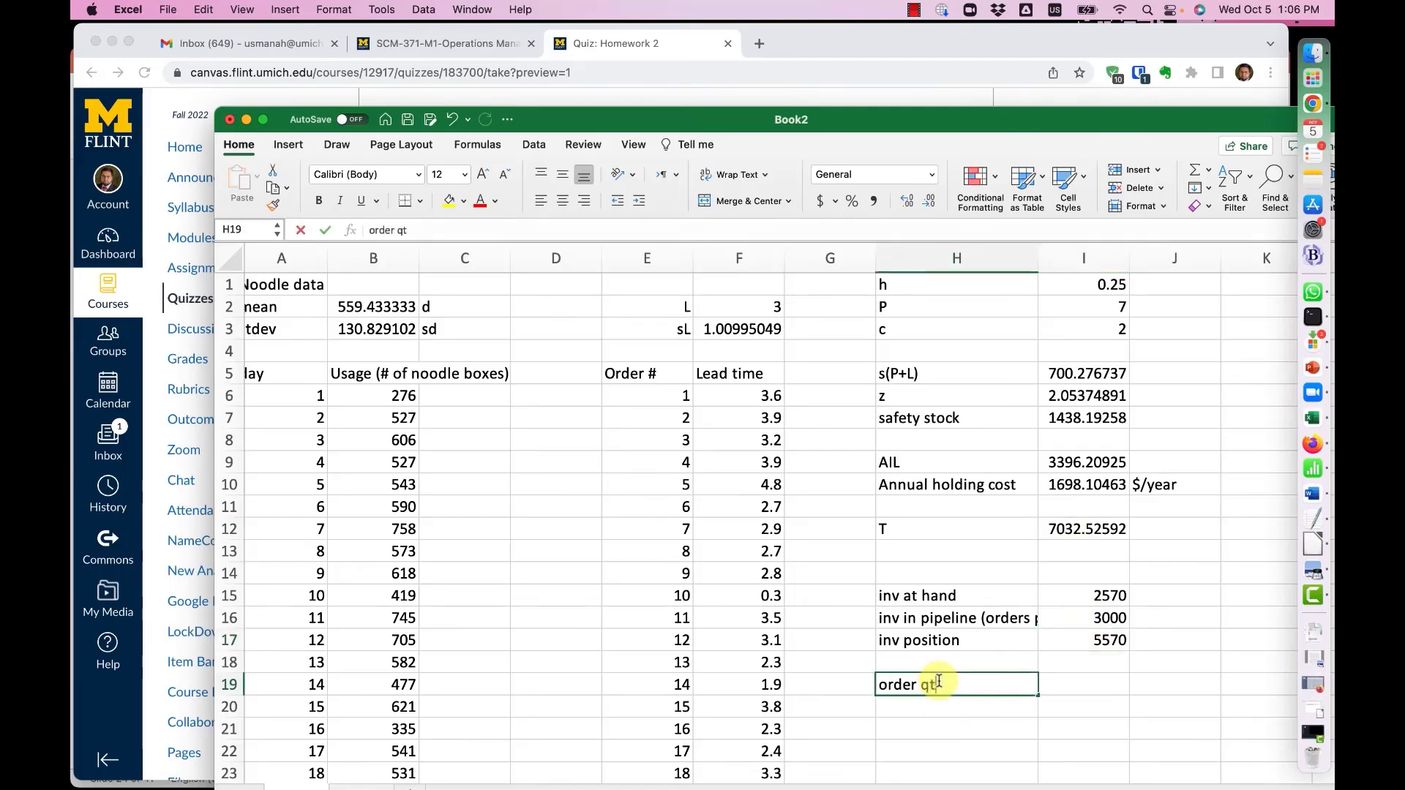
key(Tab)
click(958, 684)
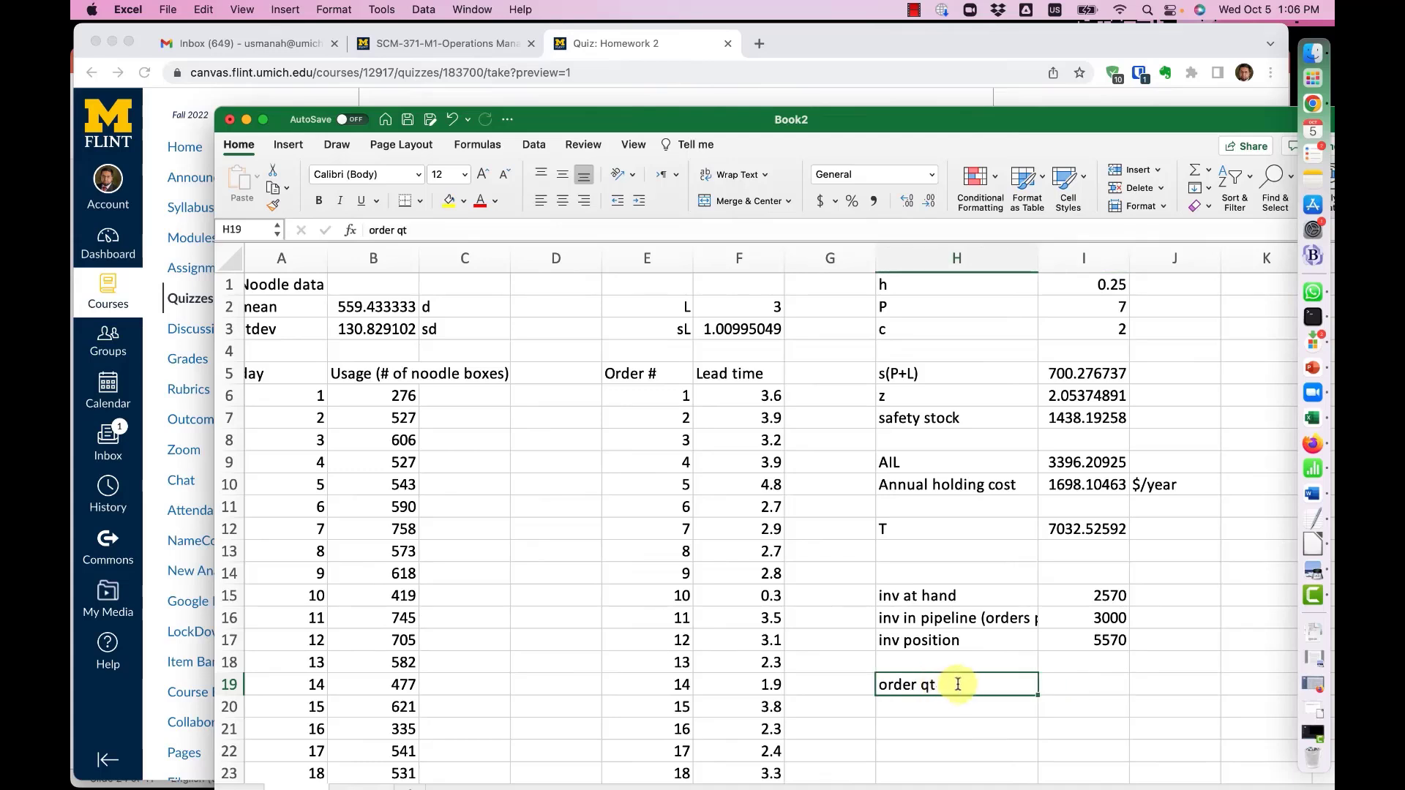
text(y)
click(1074, 682)
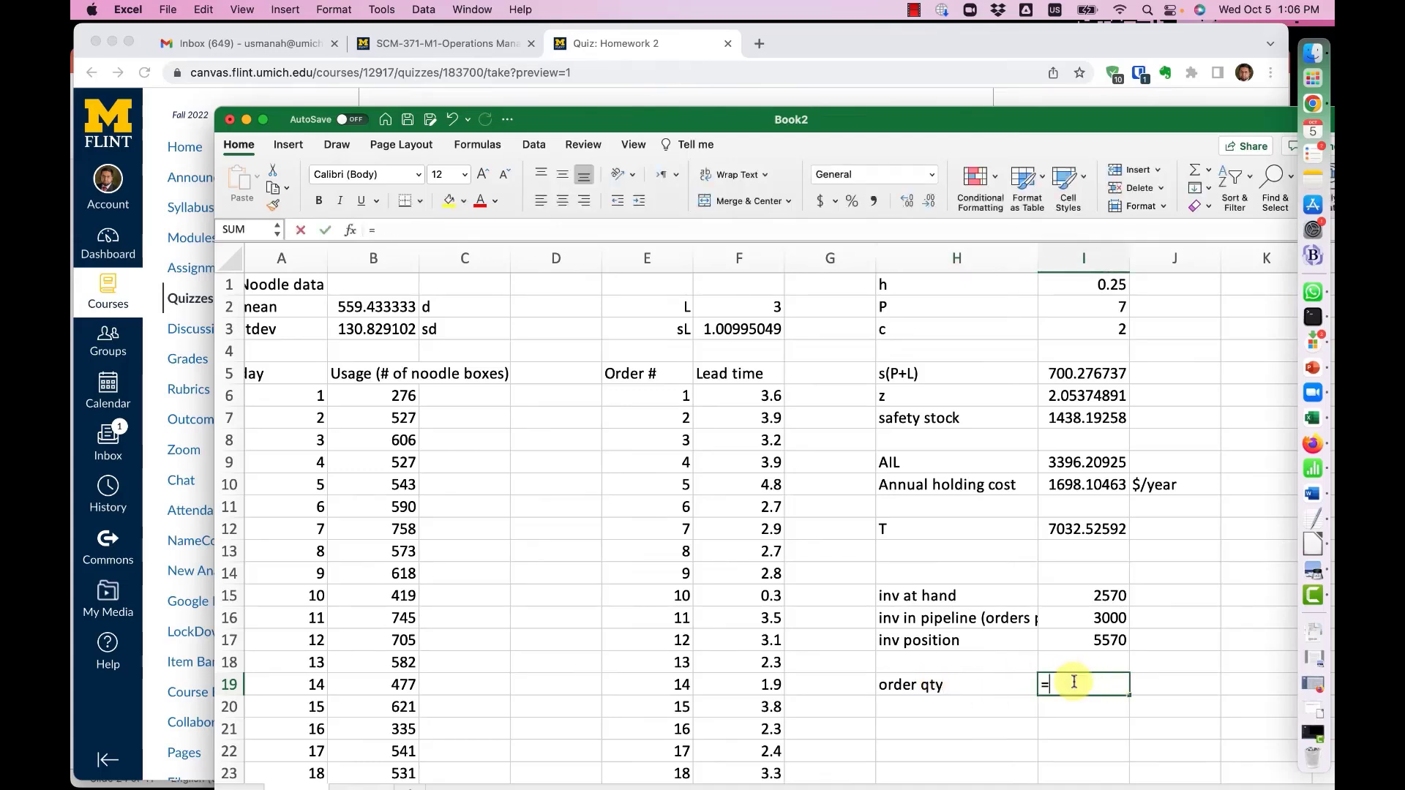
click(1094, 524)
text(-)
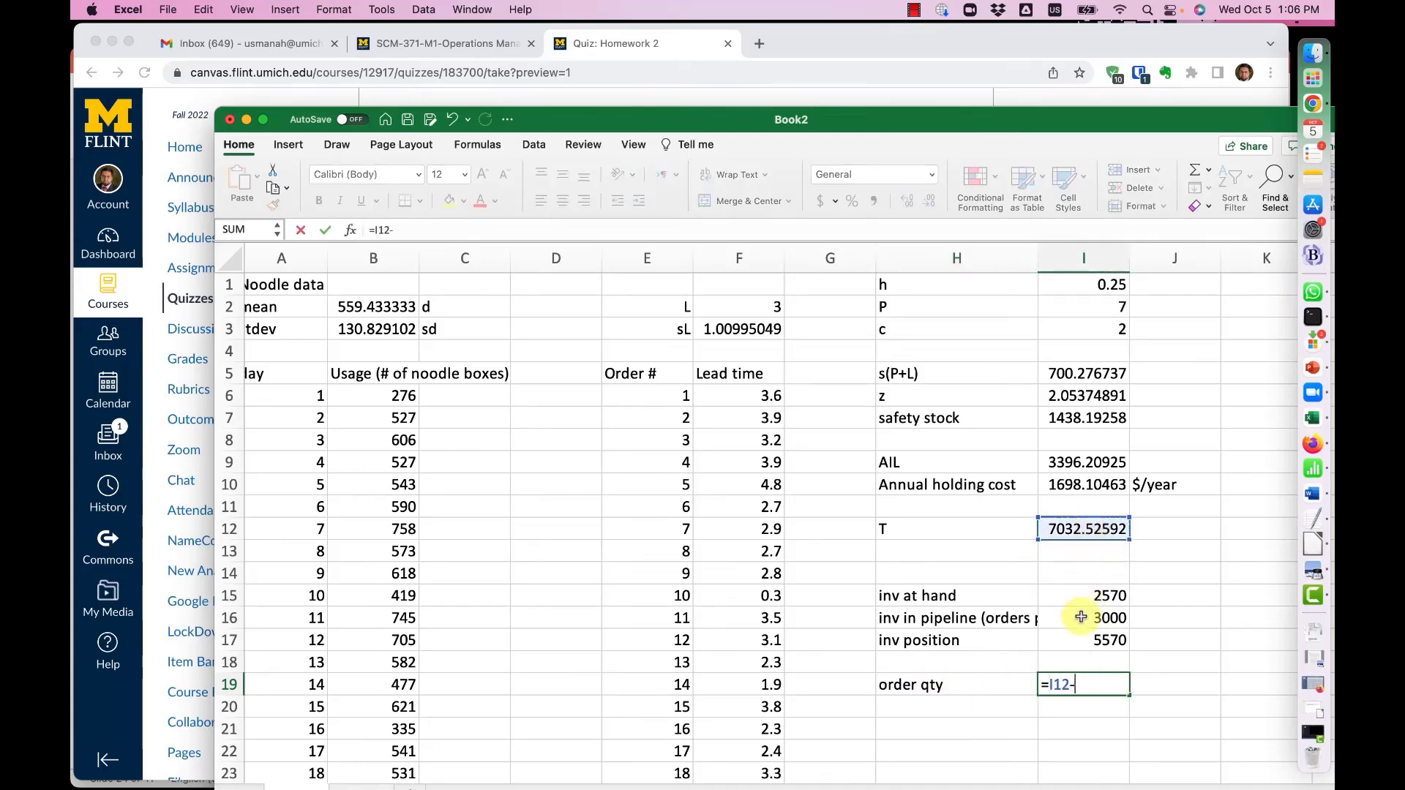
click(1076, 638)
key(Return)
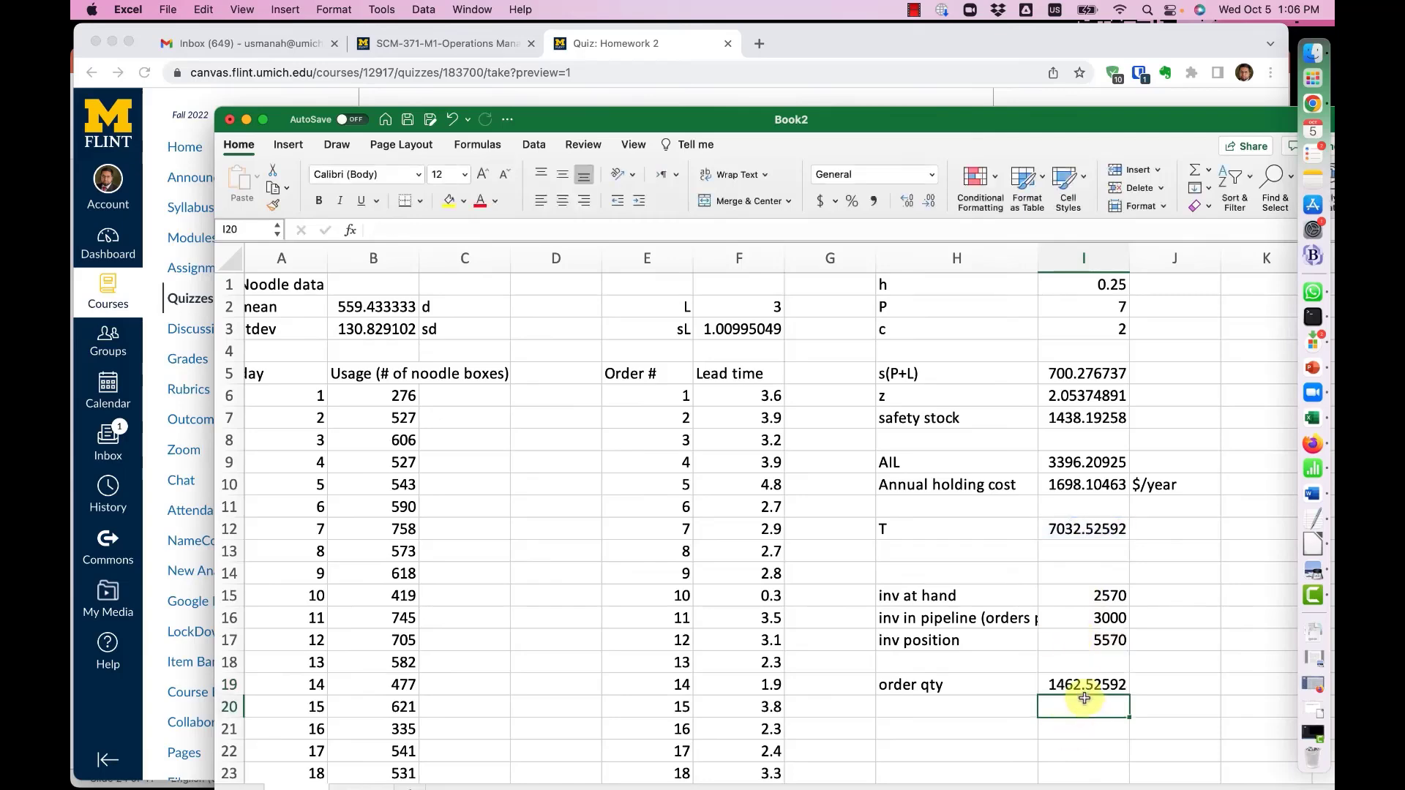
Switch to the Canvas quiz in Chrome and read the Question 9 Ford event scenario with its demand distribution table
key(super+Tab)
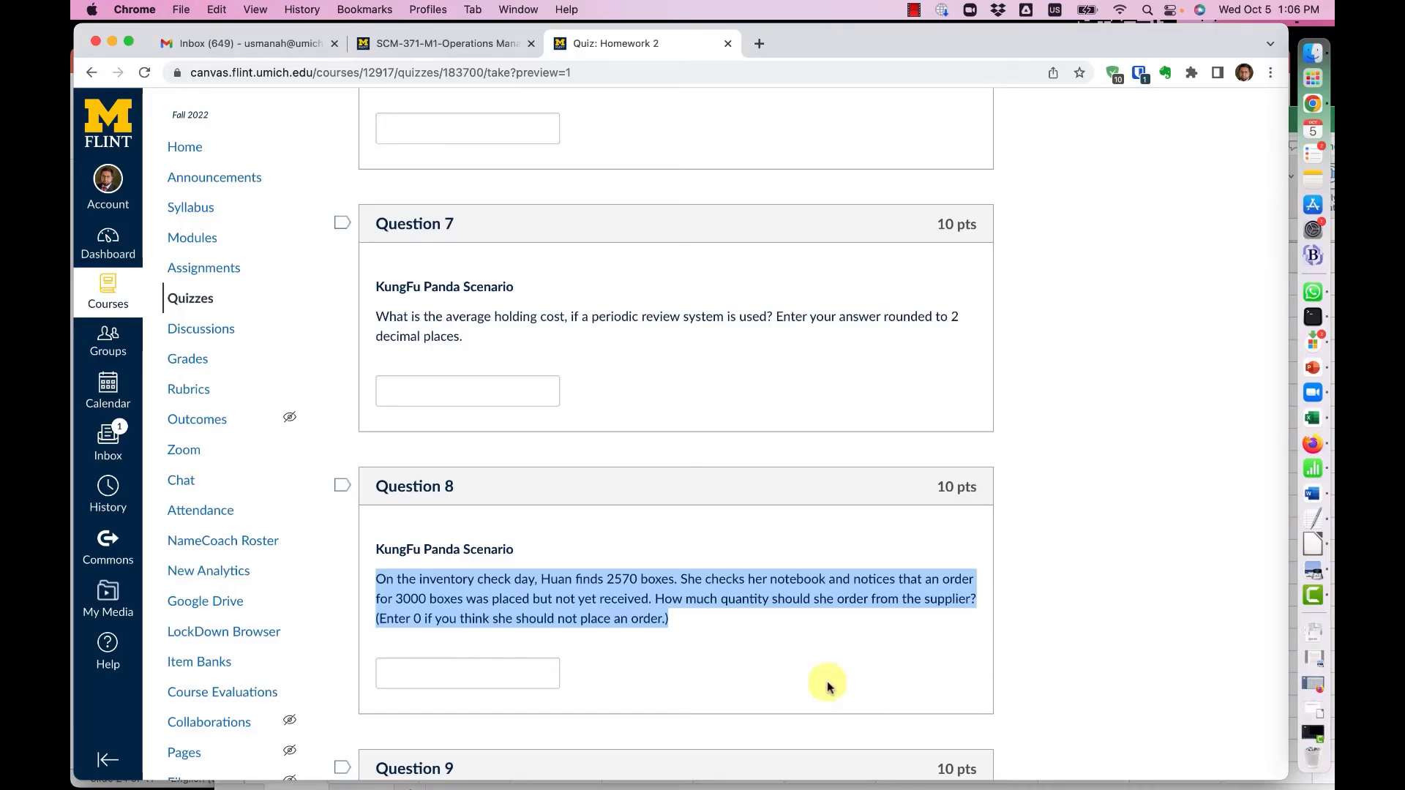
click(583, 594)
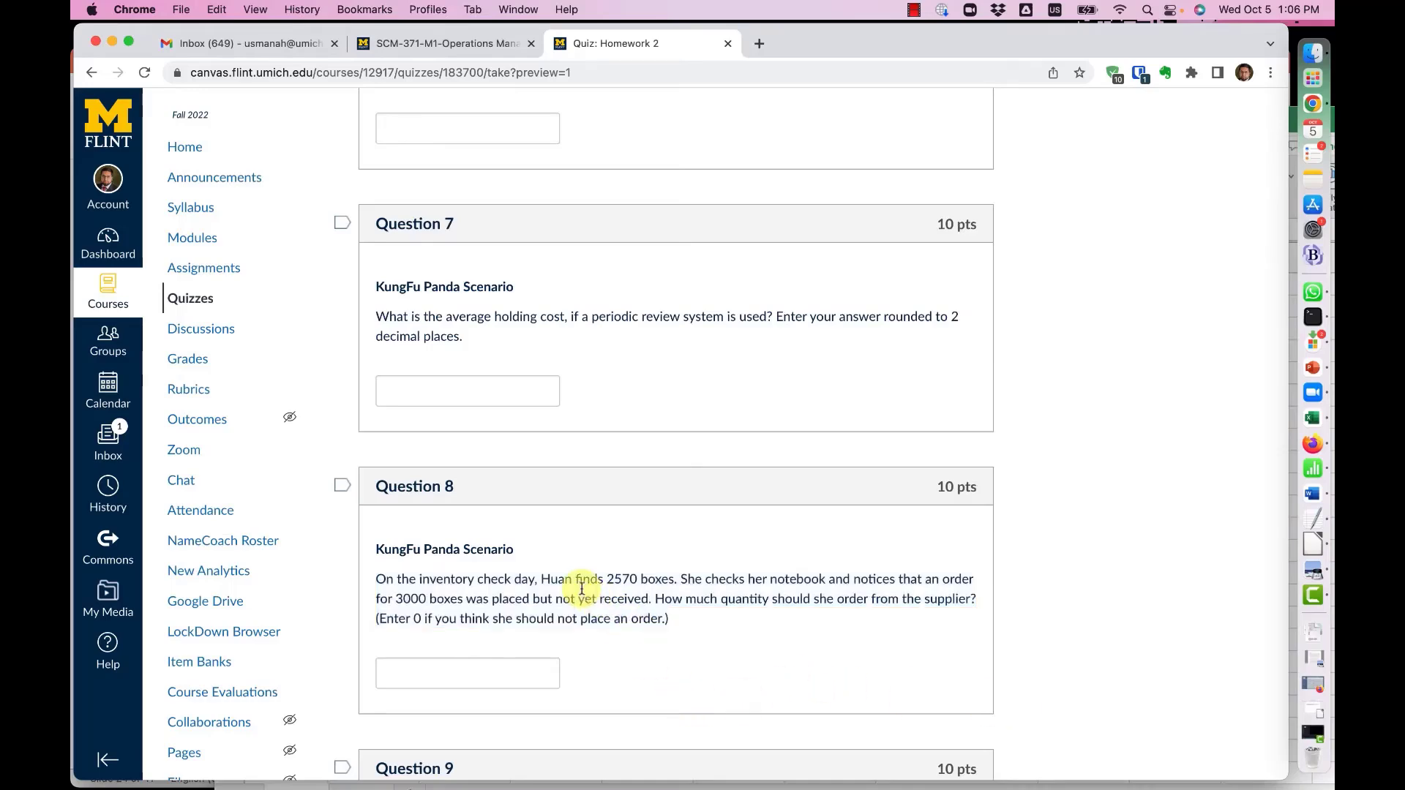
scroll(584, 593, down, 5)
scroll(582, 594, down, 4)
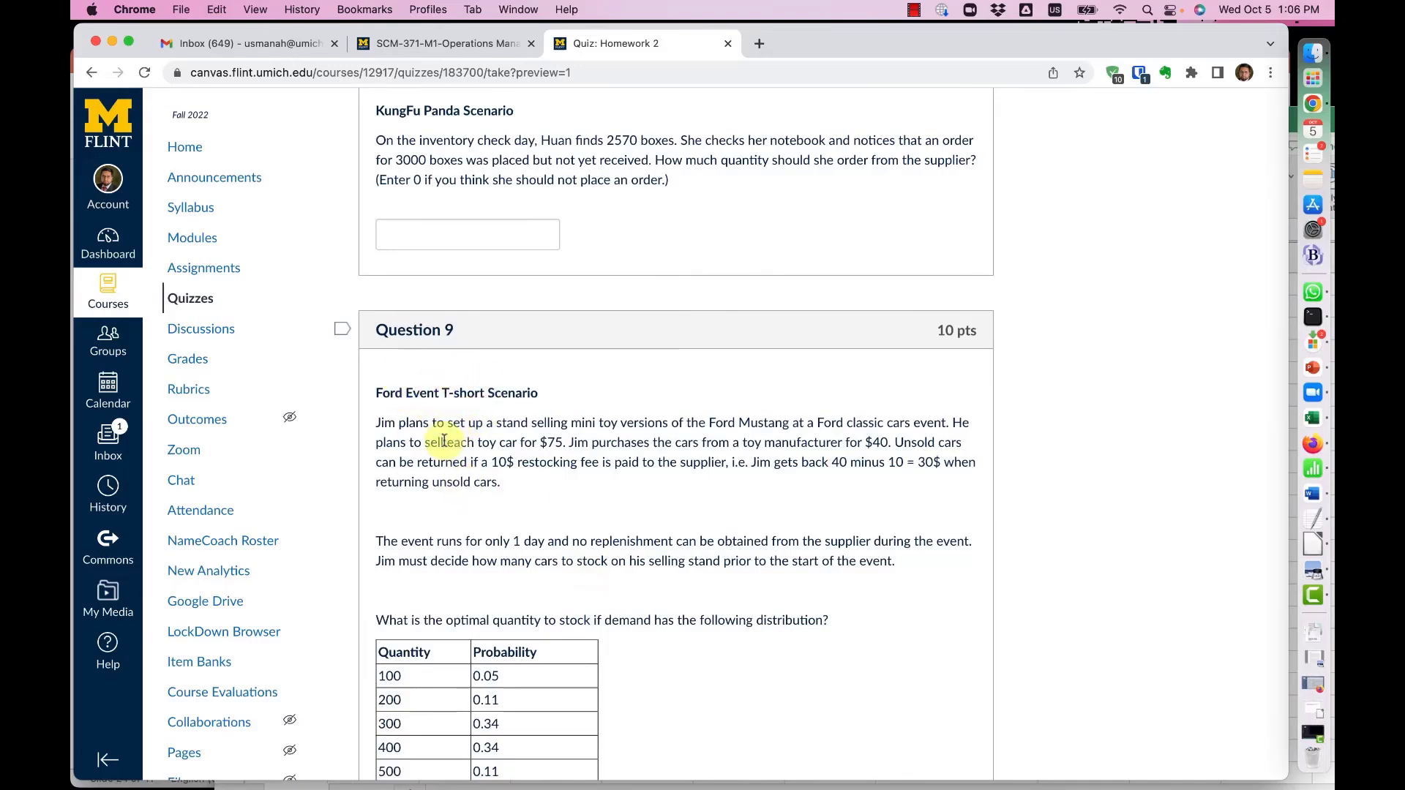
scroll(444, 441, down, 1)
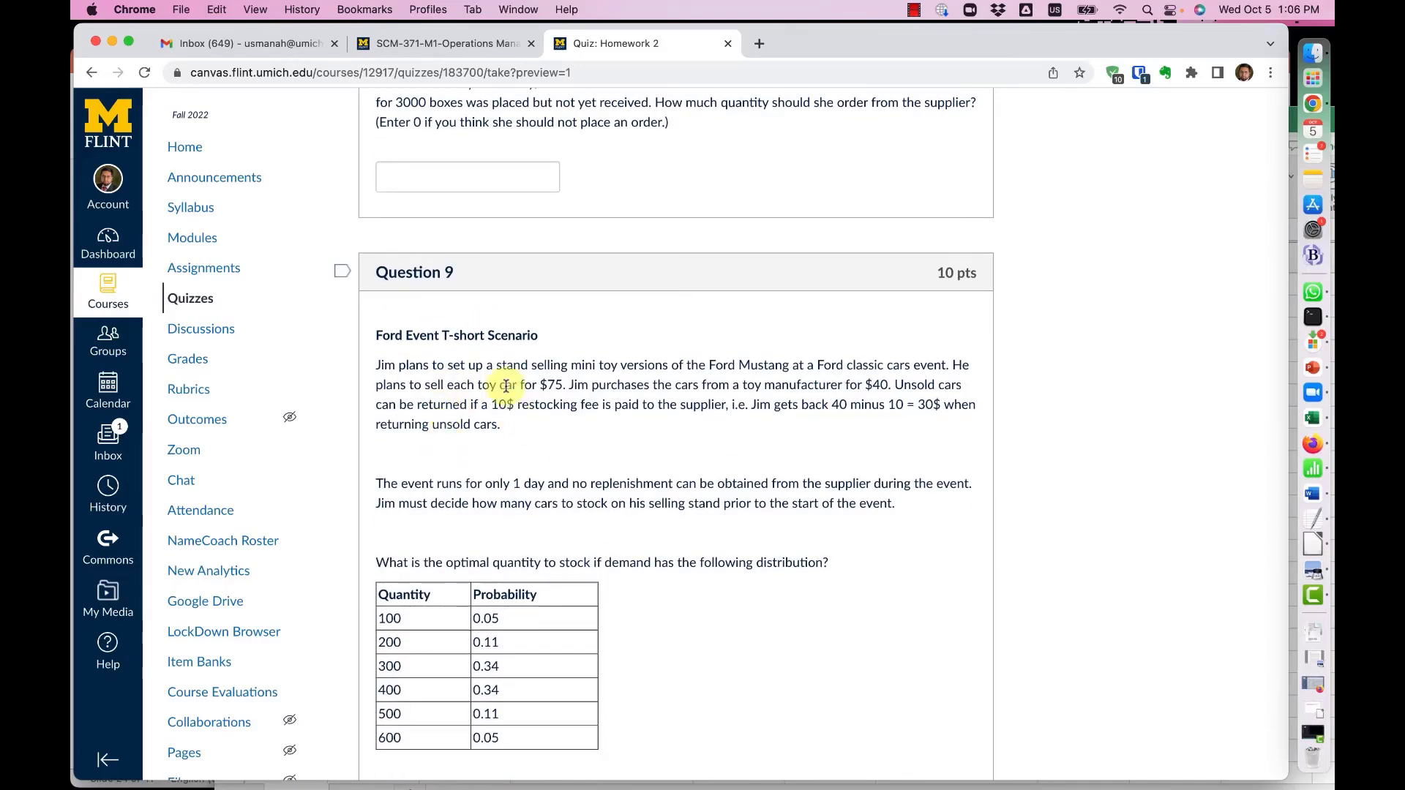
scroll(477, 512, down, 2)
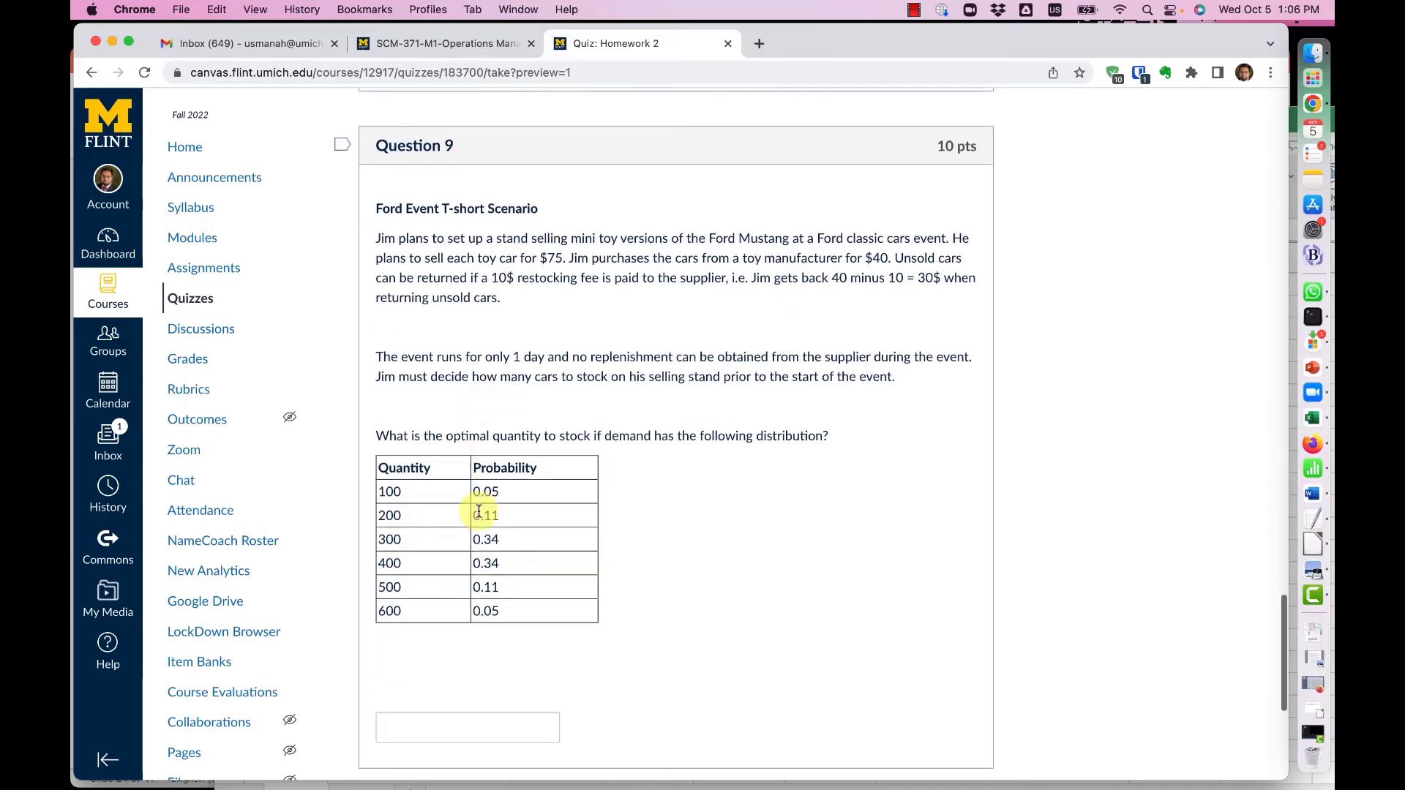
drag(418, 533, 540, 730)
click(518, 654)
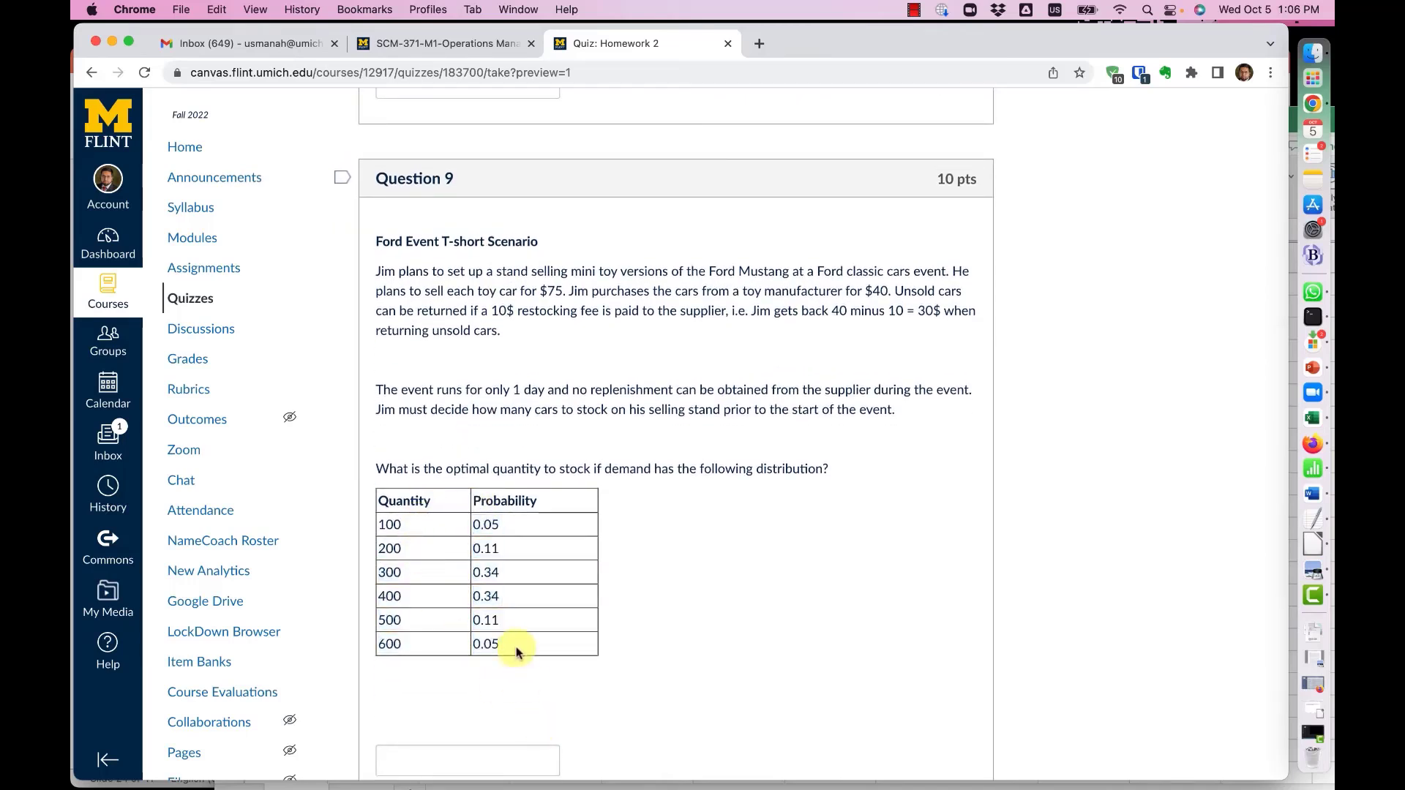
scroll(492, 496, down, 1)
scroll(492, 496, down, 1)
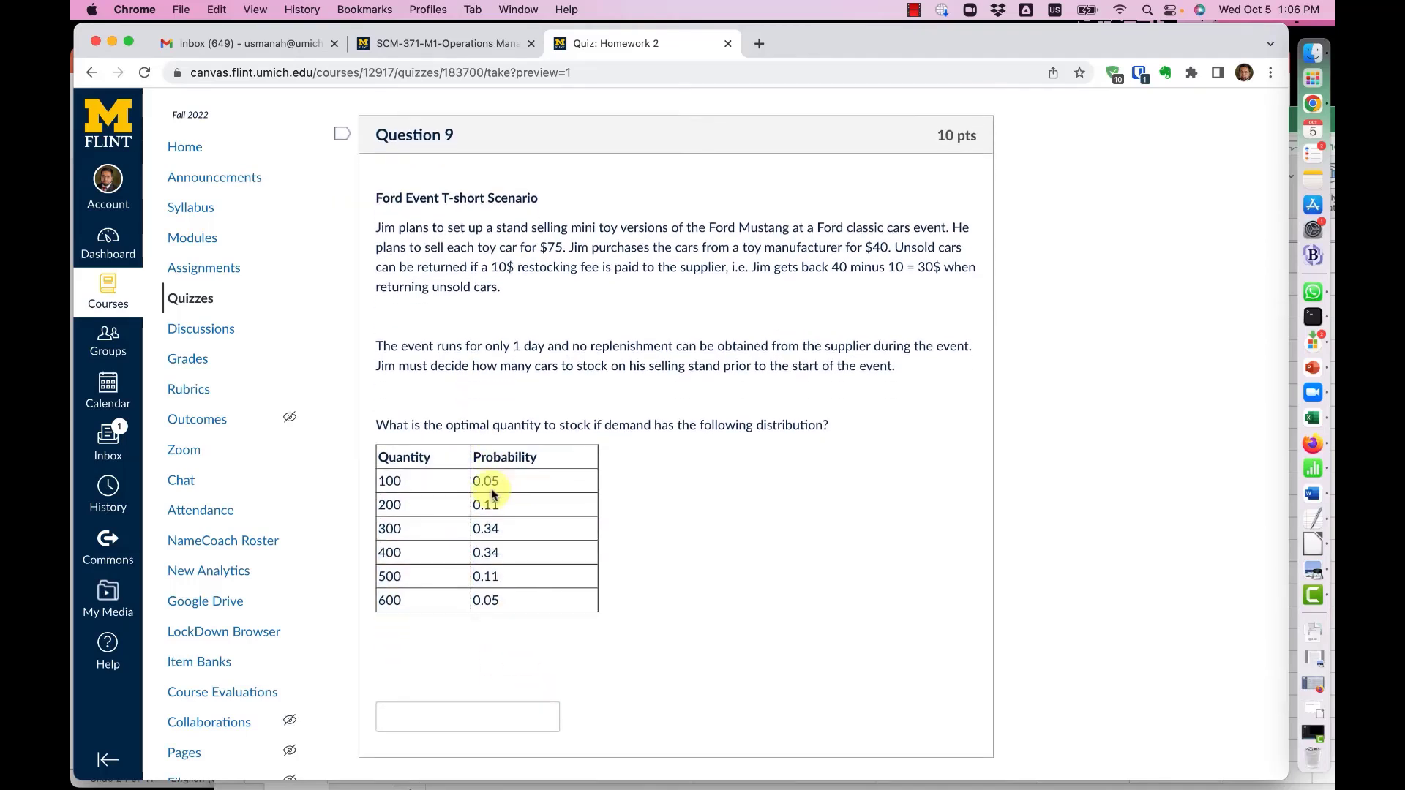
Switch back to Excel and open Sheet2 with the Ford Event data, enlarged enough to read the demand table
key(super+Tab)
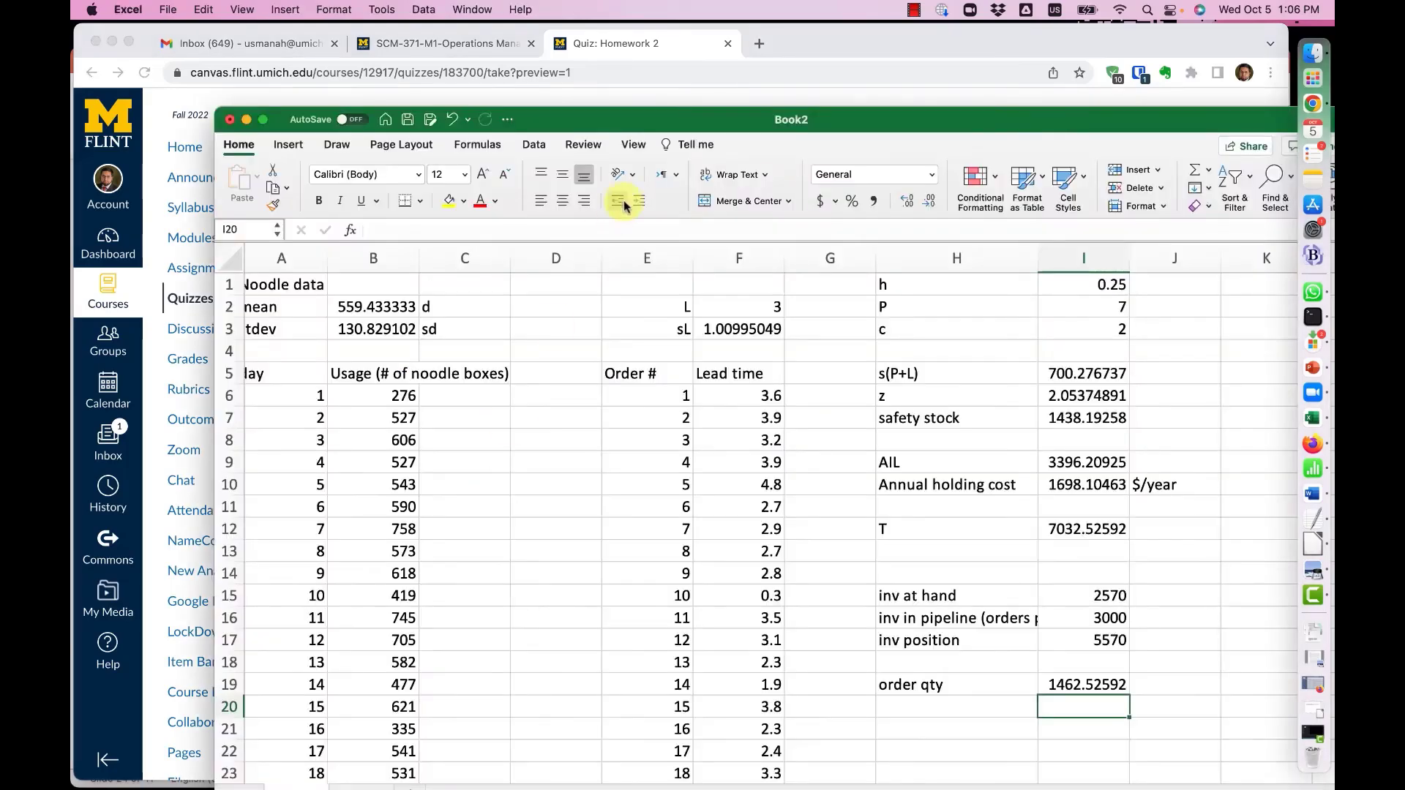
drag(680, 110, 659, 23)
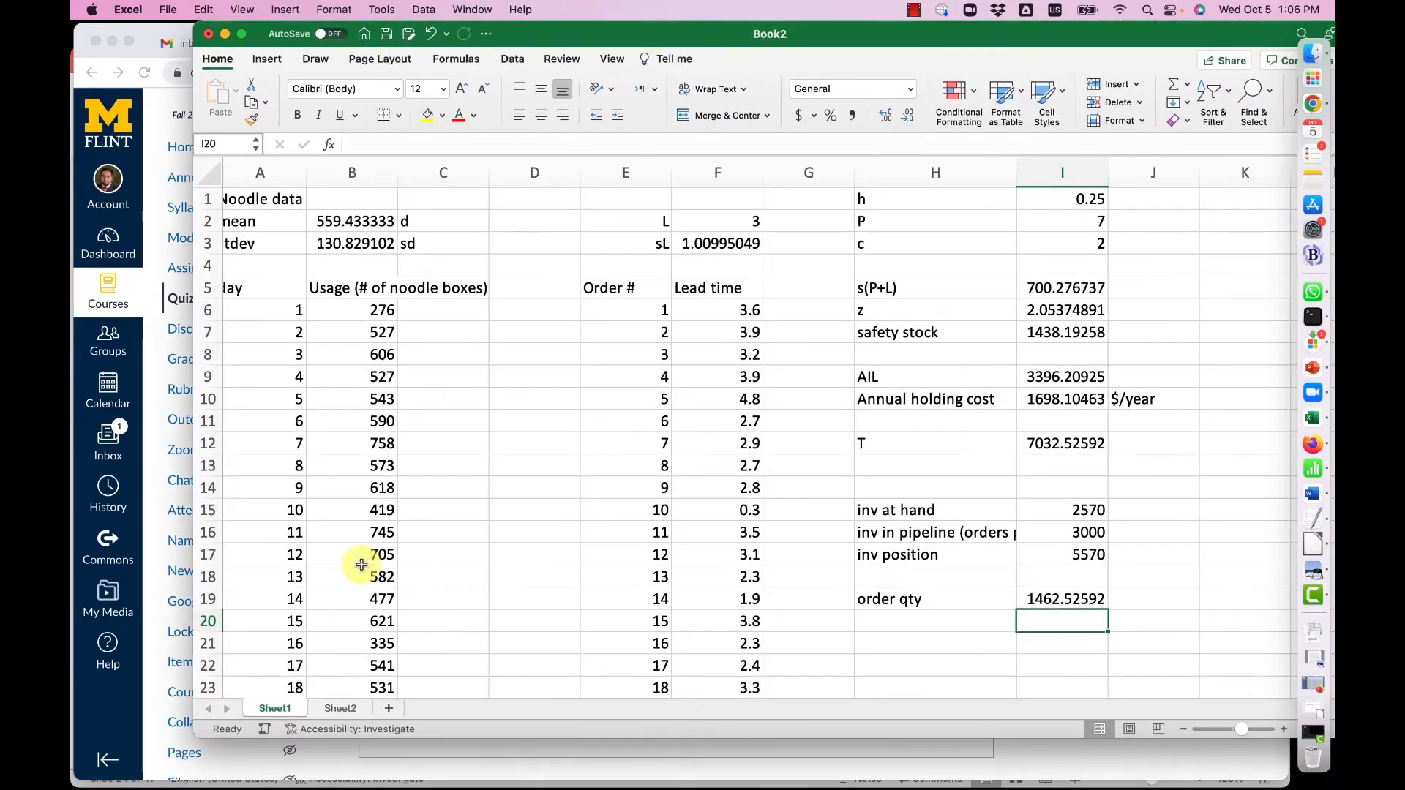
click(339, 709)
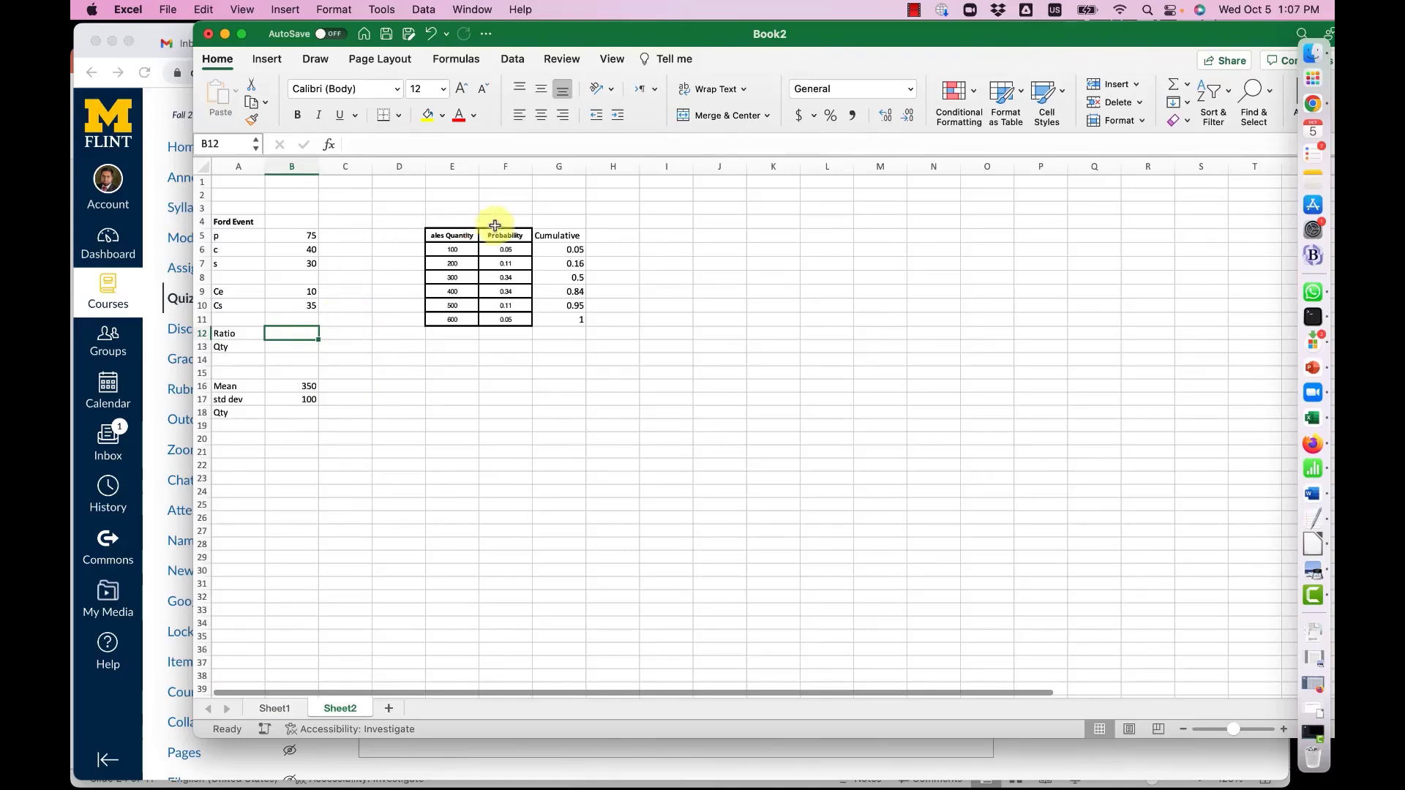
drag(454, 236, 507, 320)
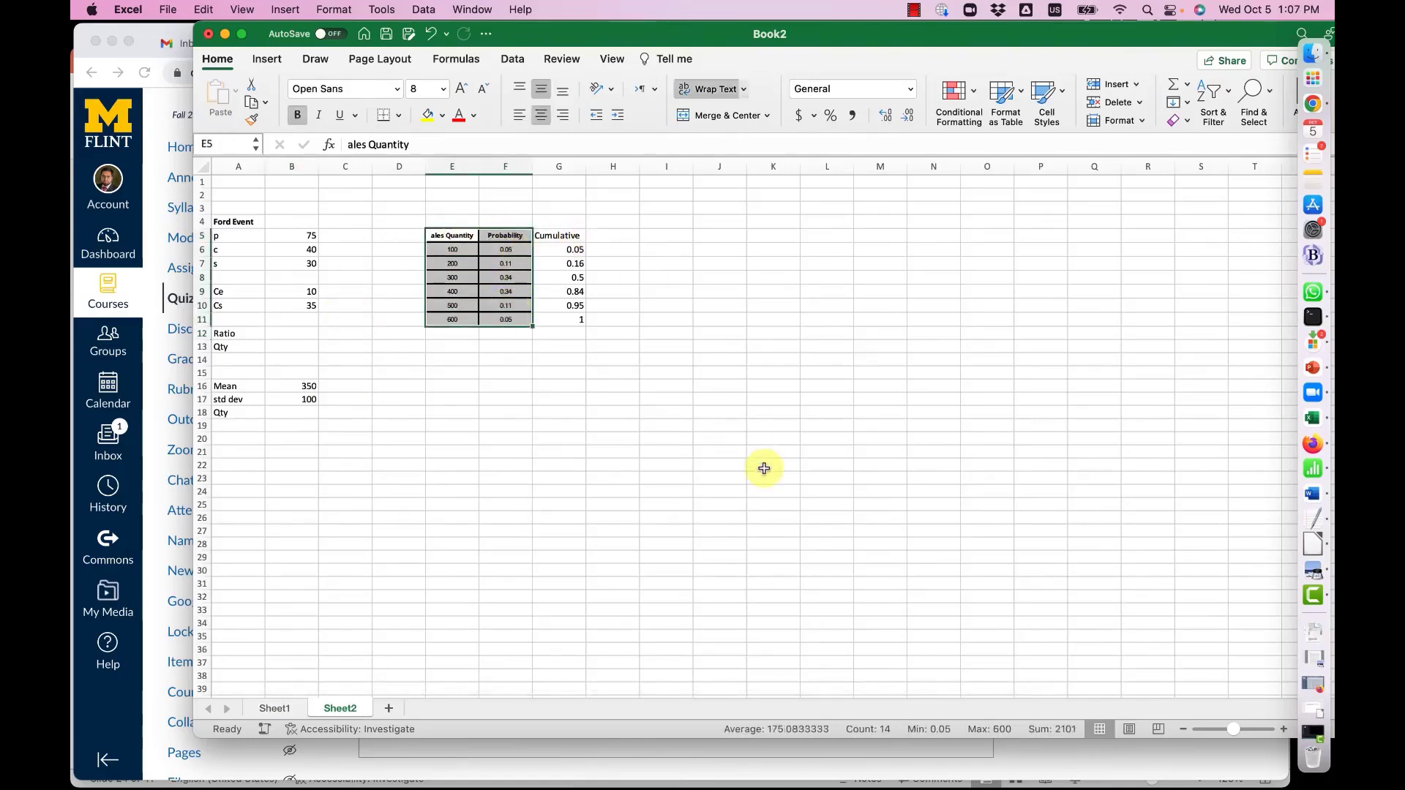
click(1285, 731)
click(1284, 730)
click(1285, 730)
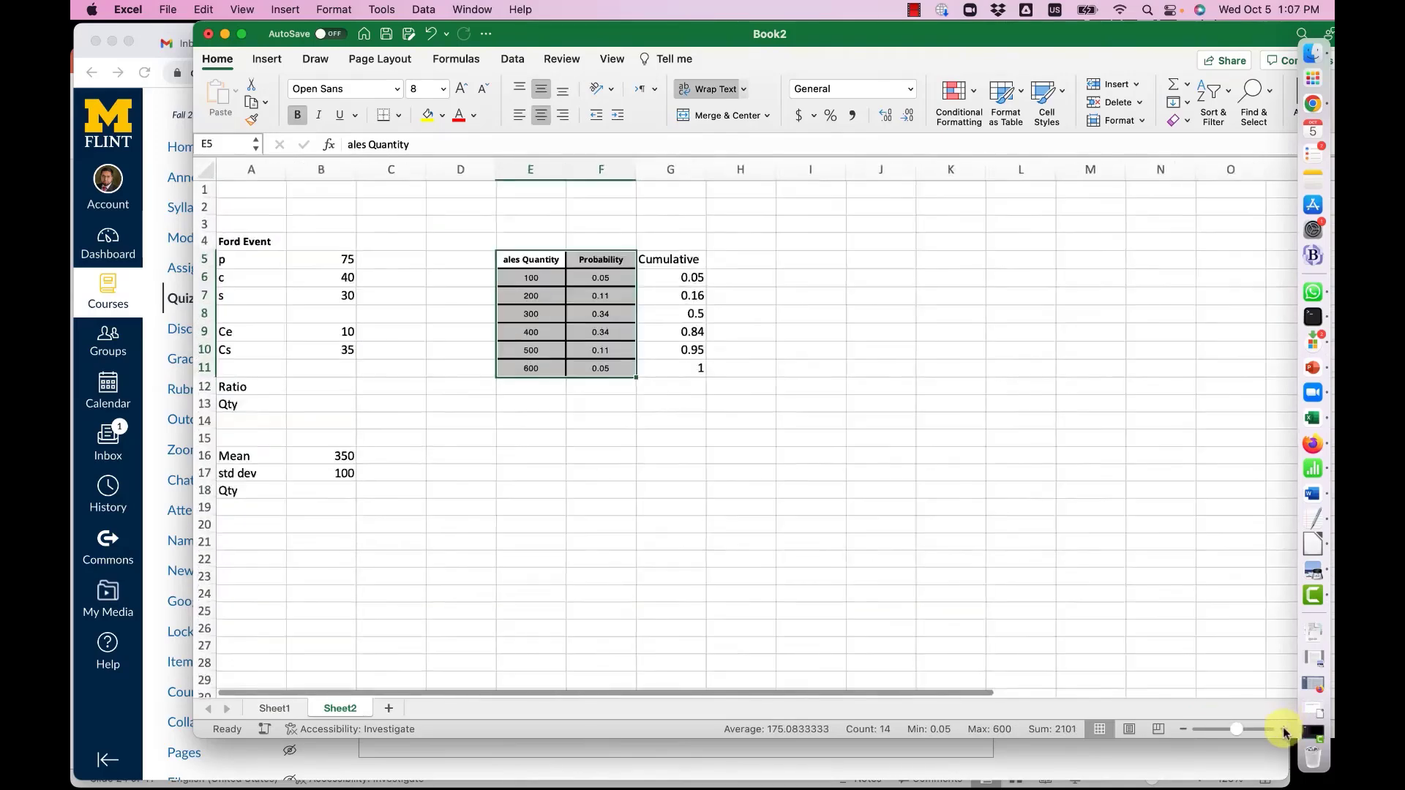
click(1284, 730)
click(1285, 731)
click(1284, 730)
double_click(1284, 730)
click(917, 434)
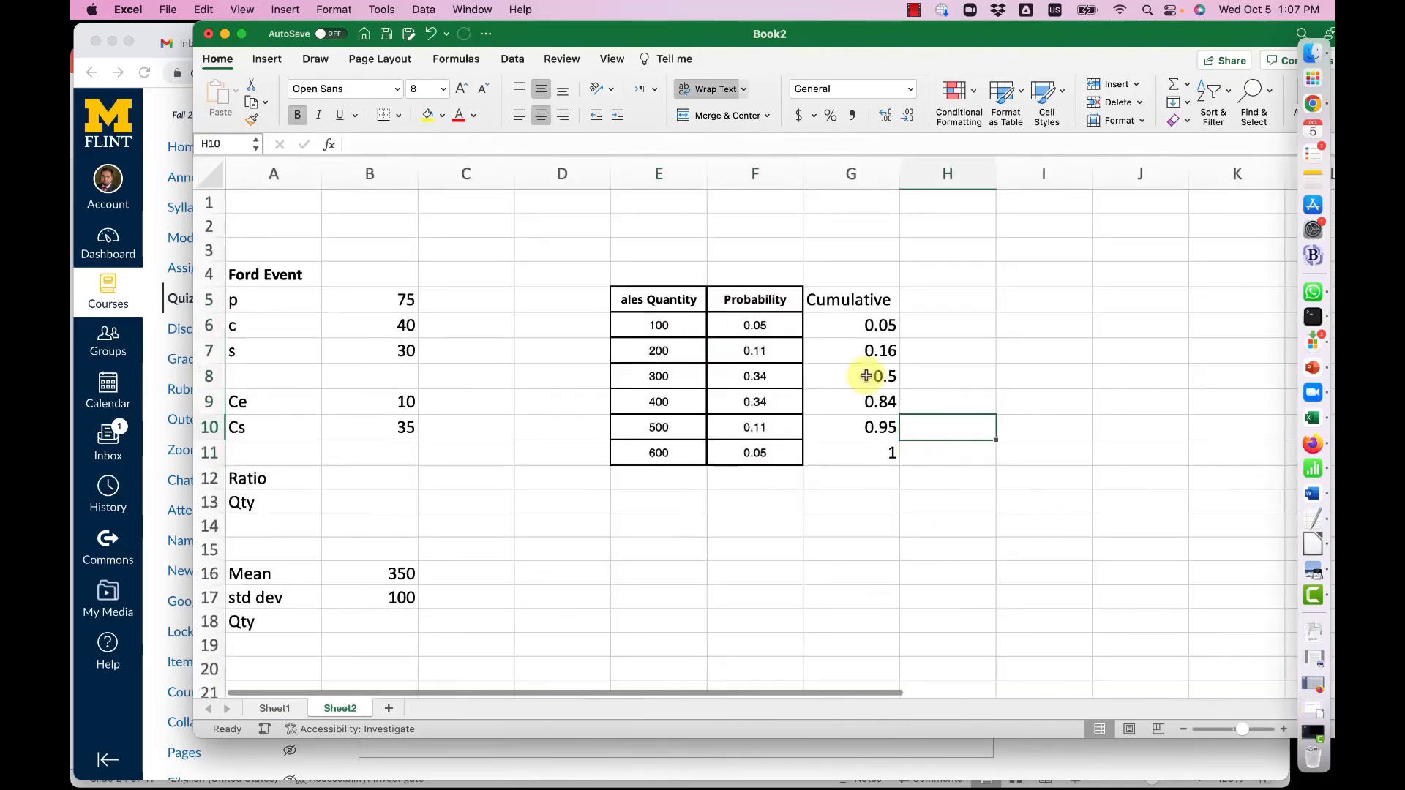
Widen column E to about 14.33 and correct the header in E5 to Sales Quantity
click(644, 297)
drag(706, 177, 745, 176)
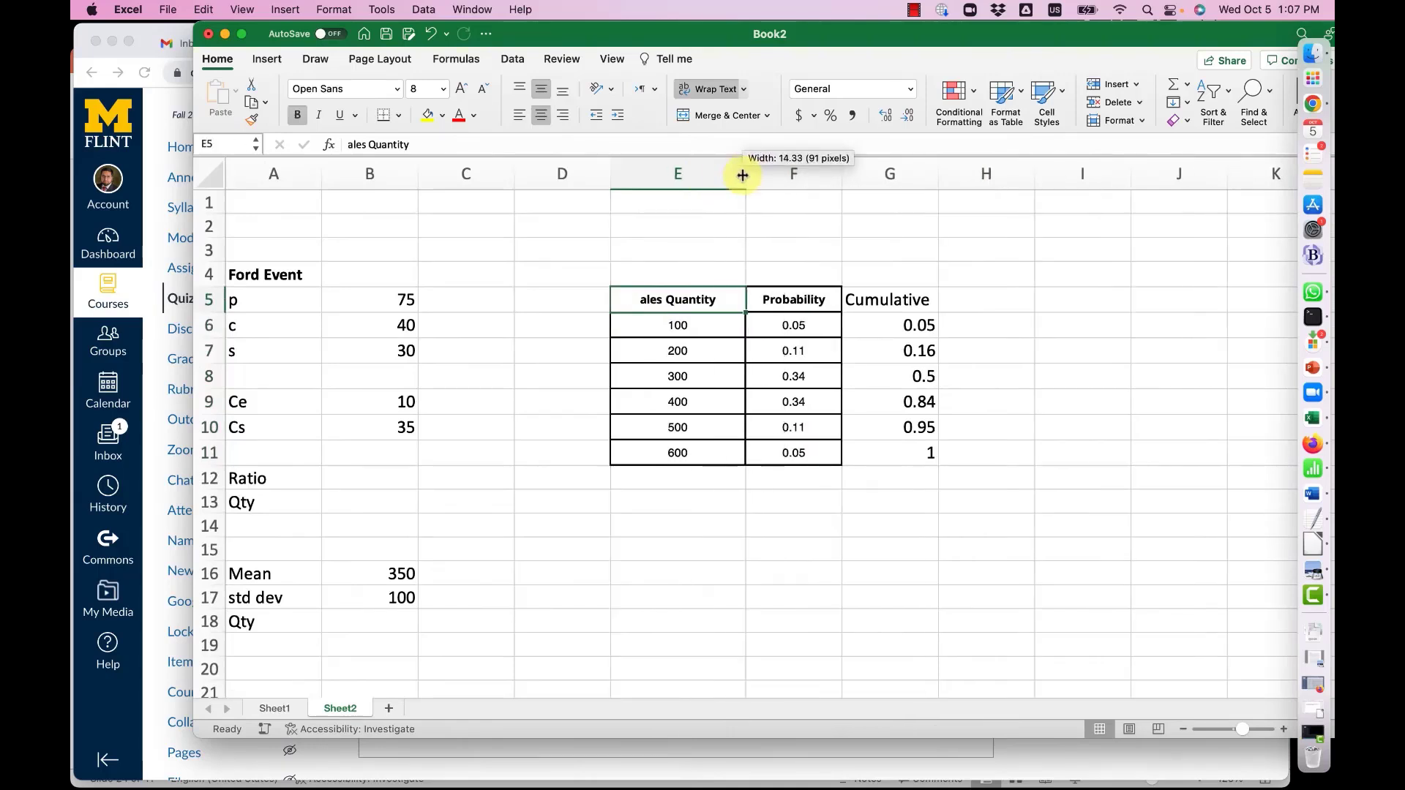
double_click(640, 299)
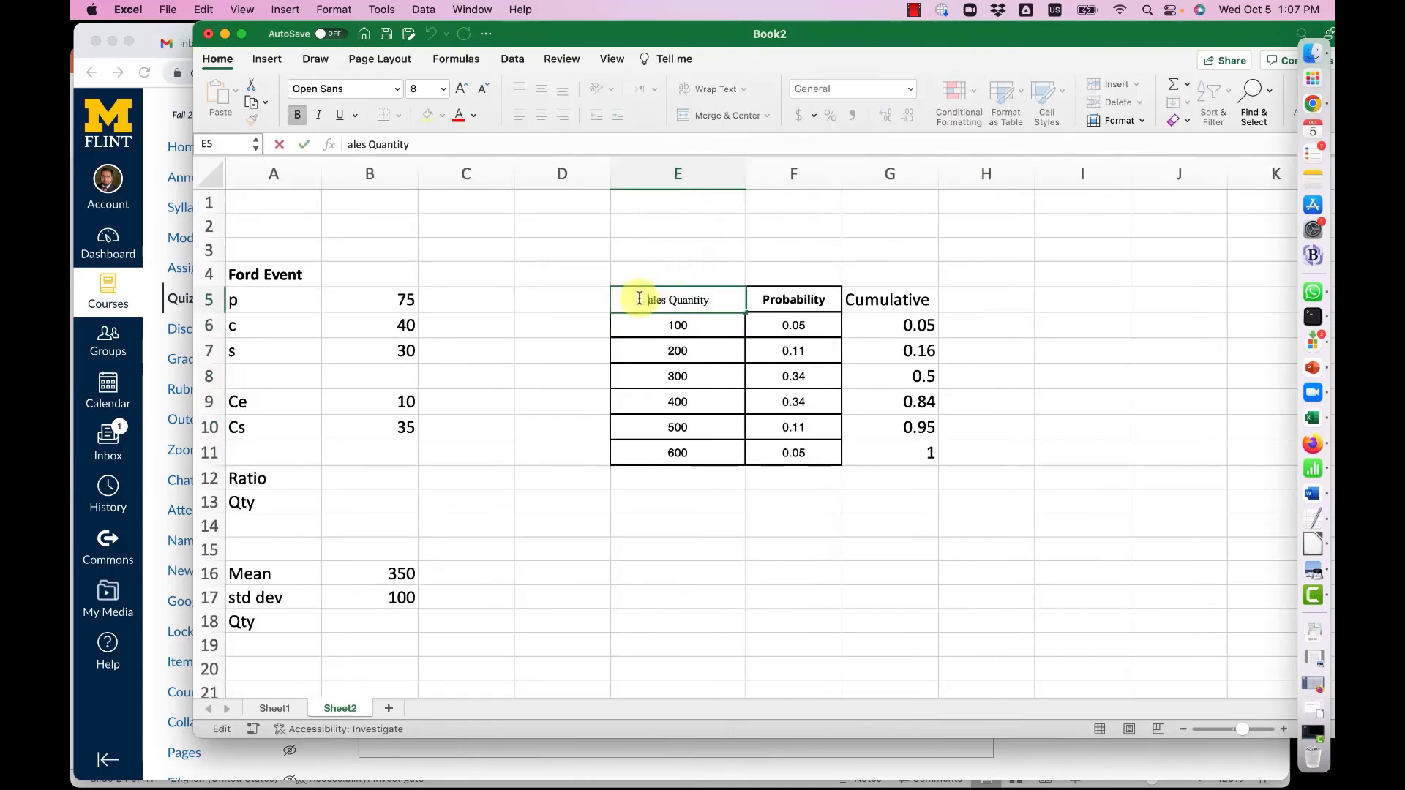
key(Return)
Apply the Probability header's formatting to the Cumulative column in G5:G11
click(776, 324)
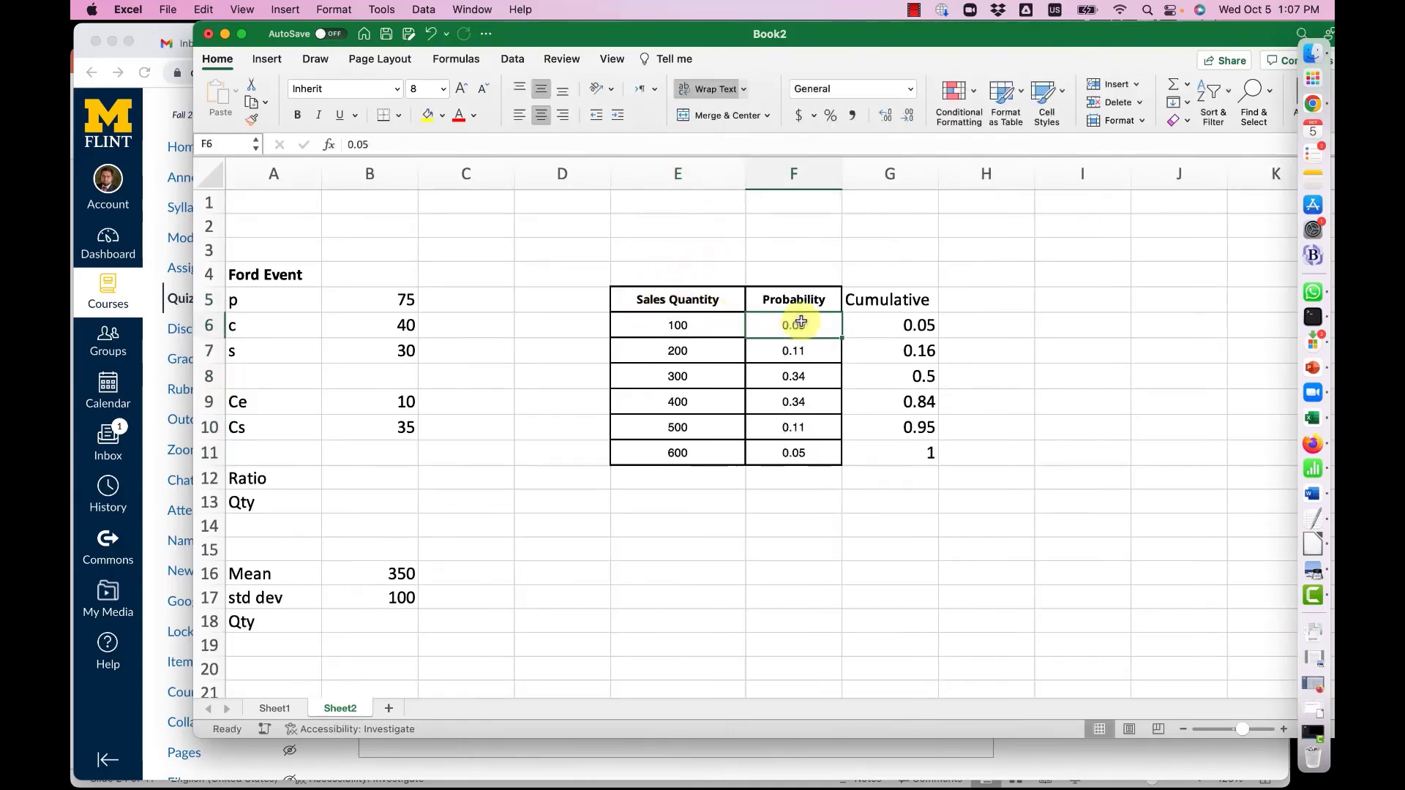
drag(731, 325, 813, 325)
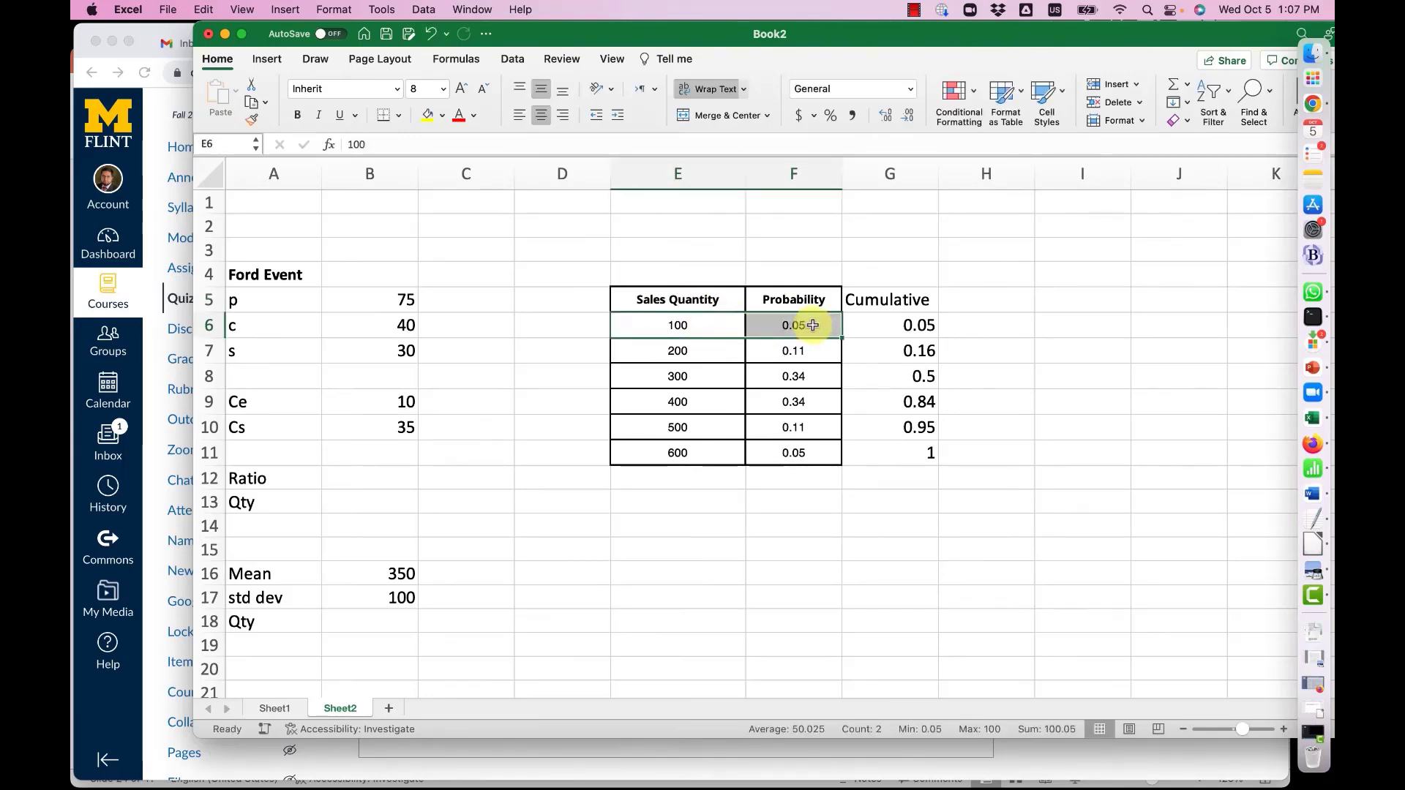
click(899, 322)
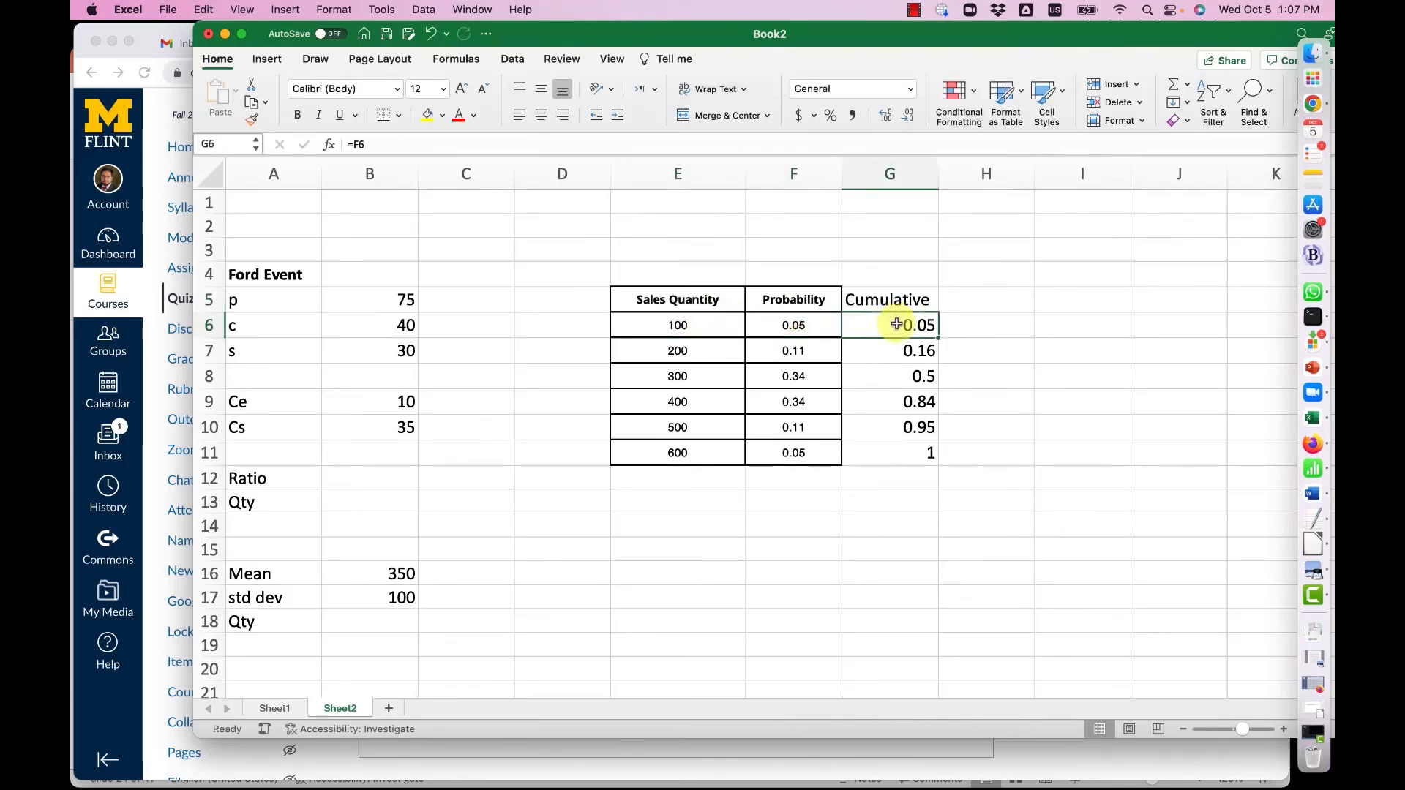
click(813, 292)
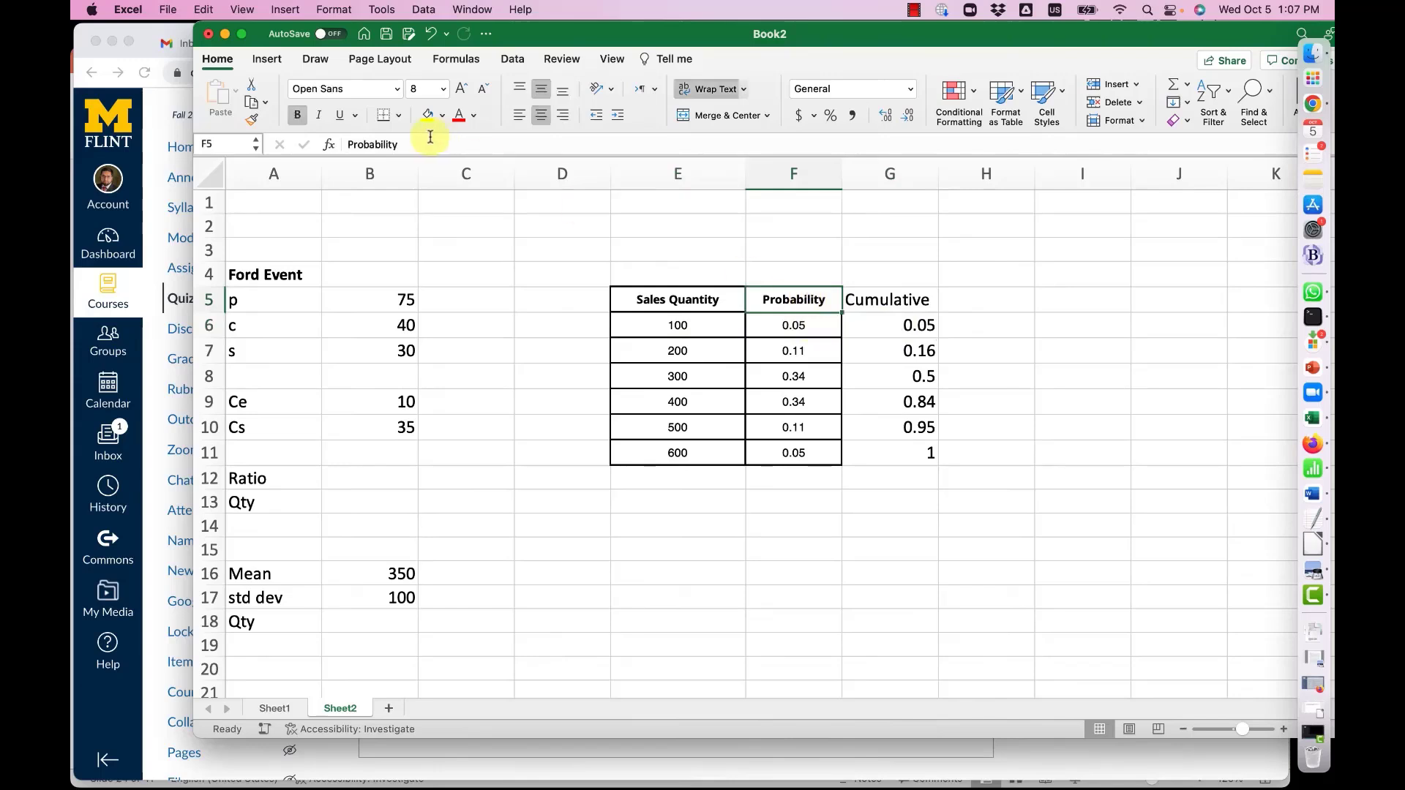
click(249, 122)
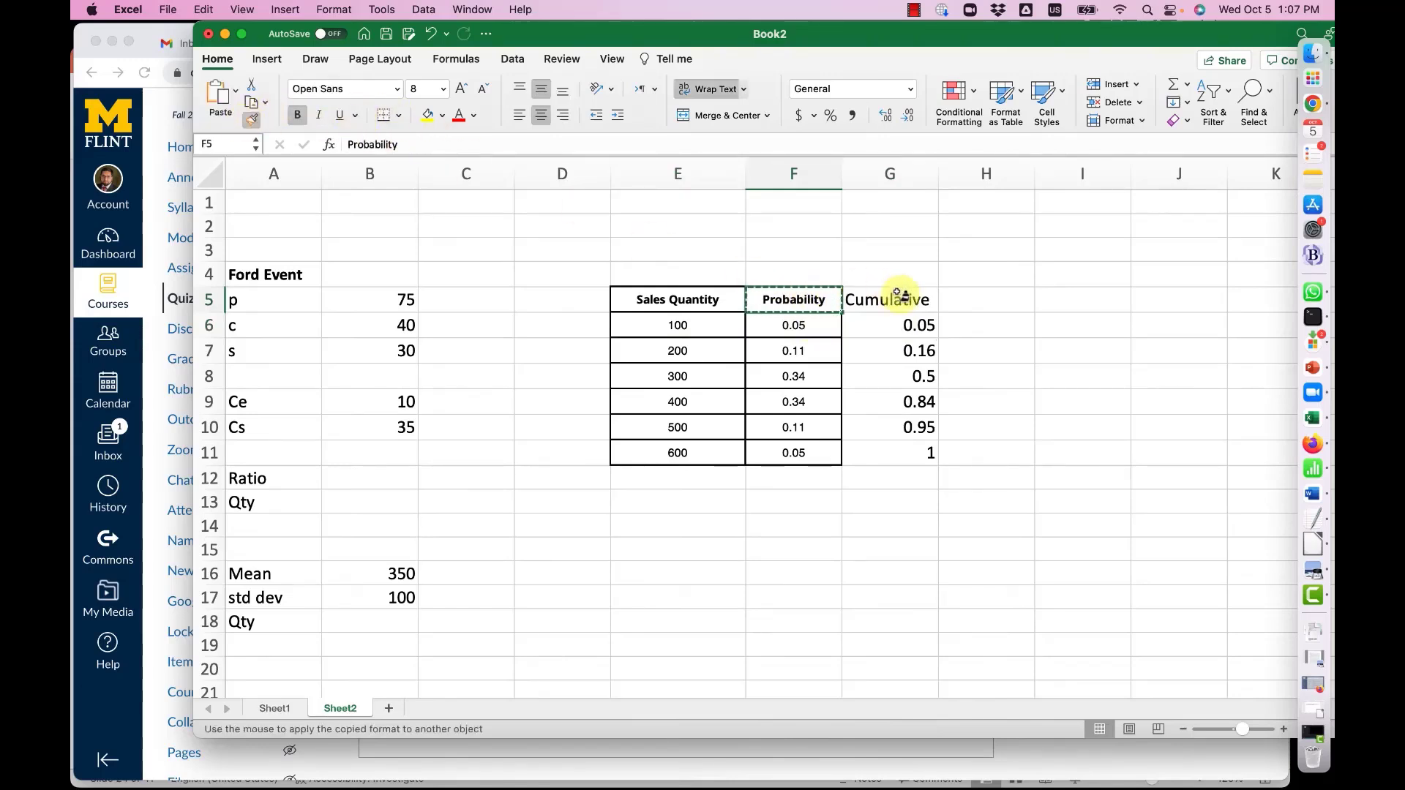
drag(901, 297, 895, 448)
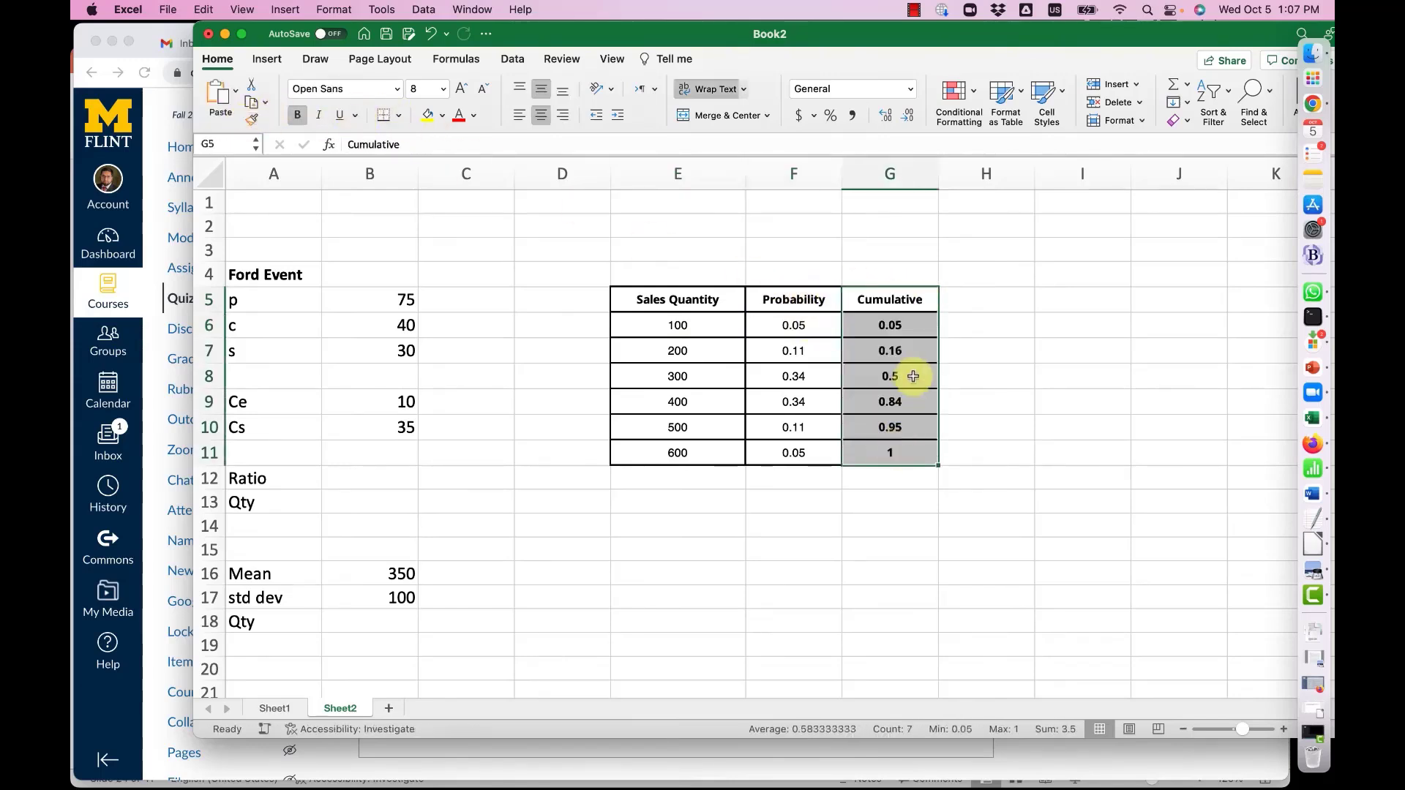
click(890, 373)
click(889, 325)
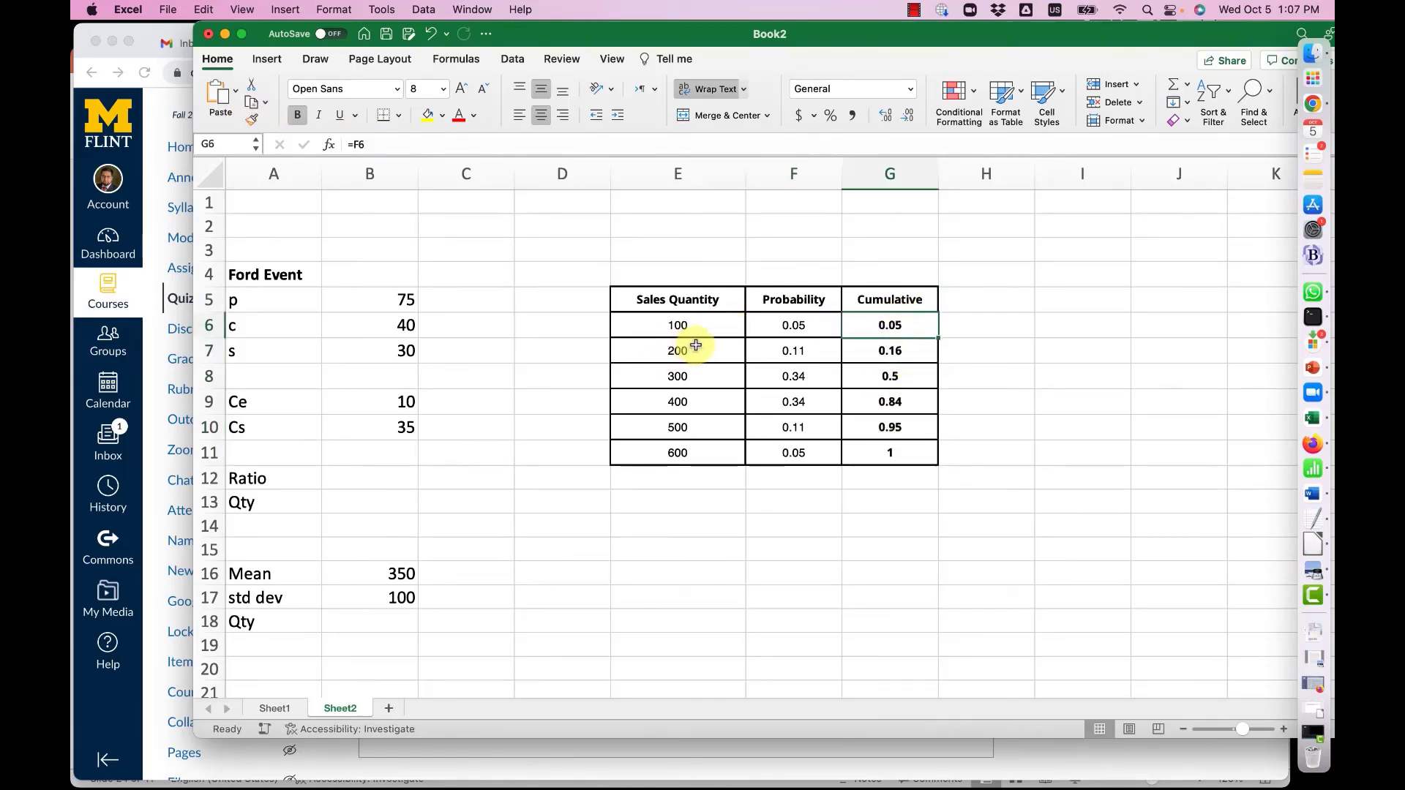
Examine the running-sum formulas in G7 and G8 and how the Cumulative column relates to the sales quantities
drag(672, 353, 925, 352)
click(925, 352)
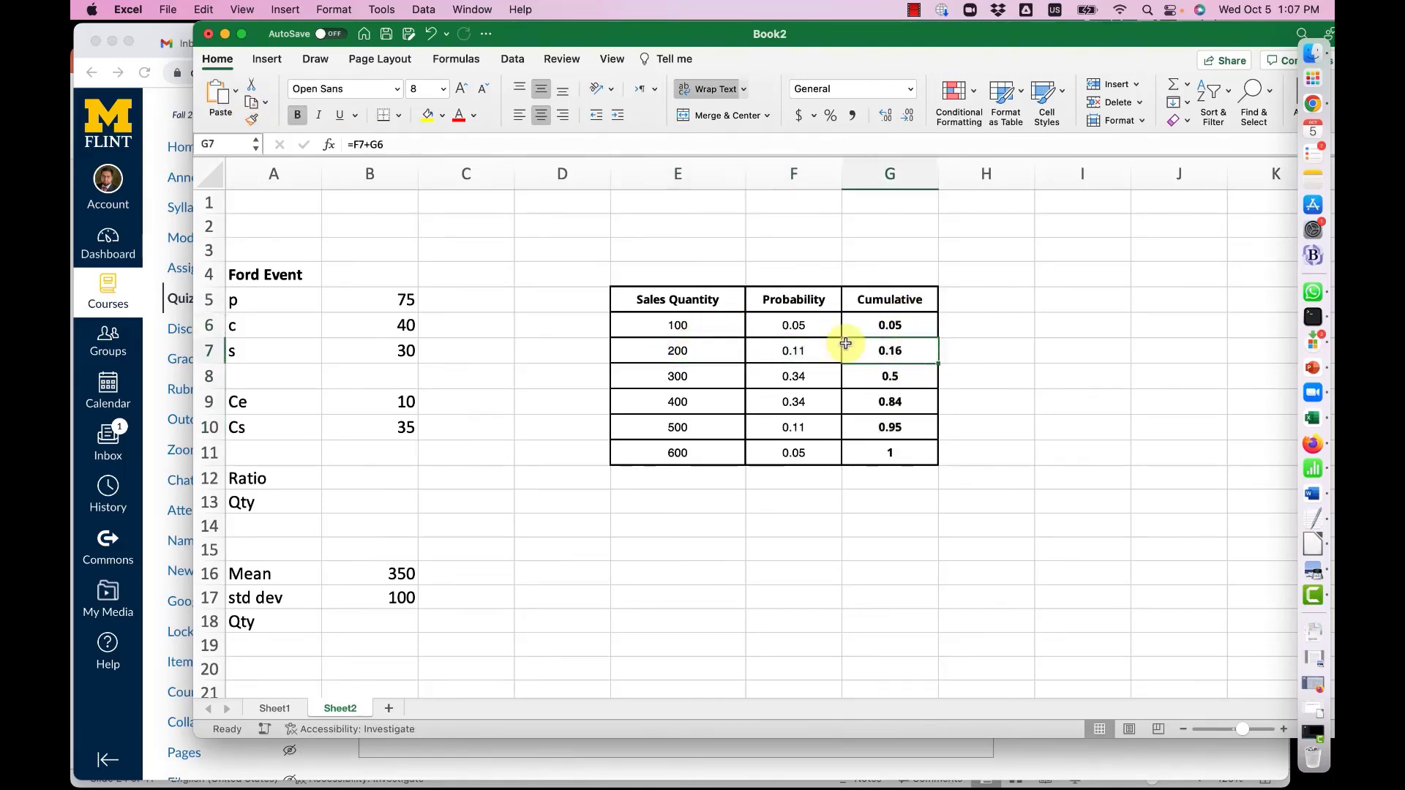
click(805, 350)
drag(805, 351, 801, 327)
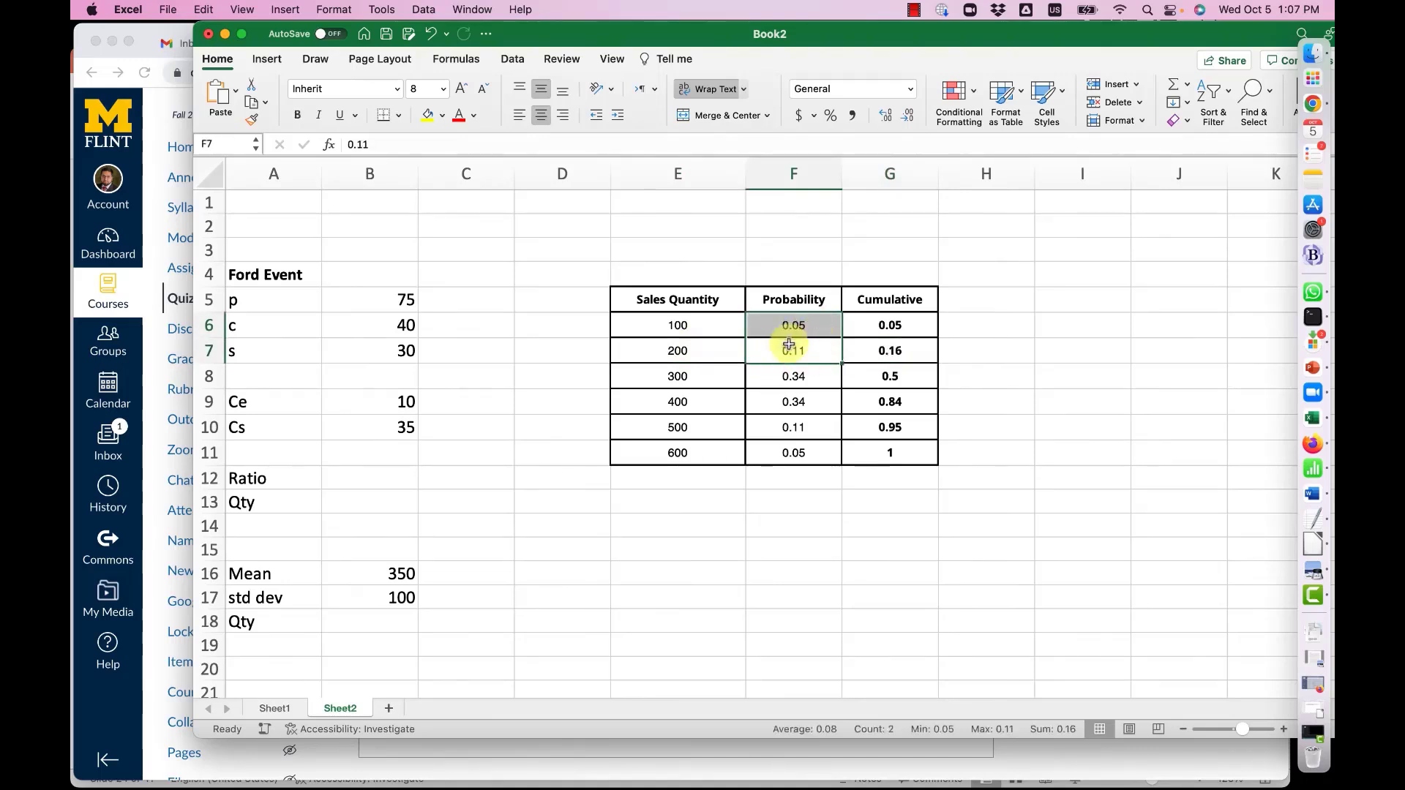
click(853, 346)
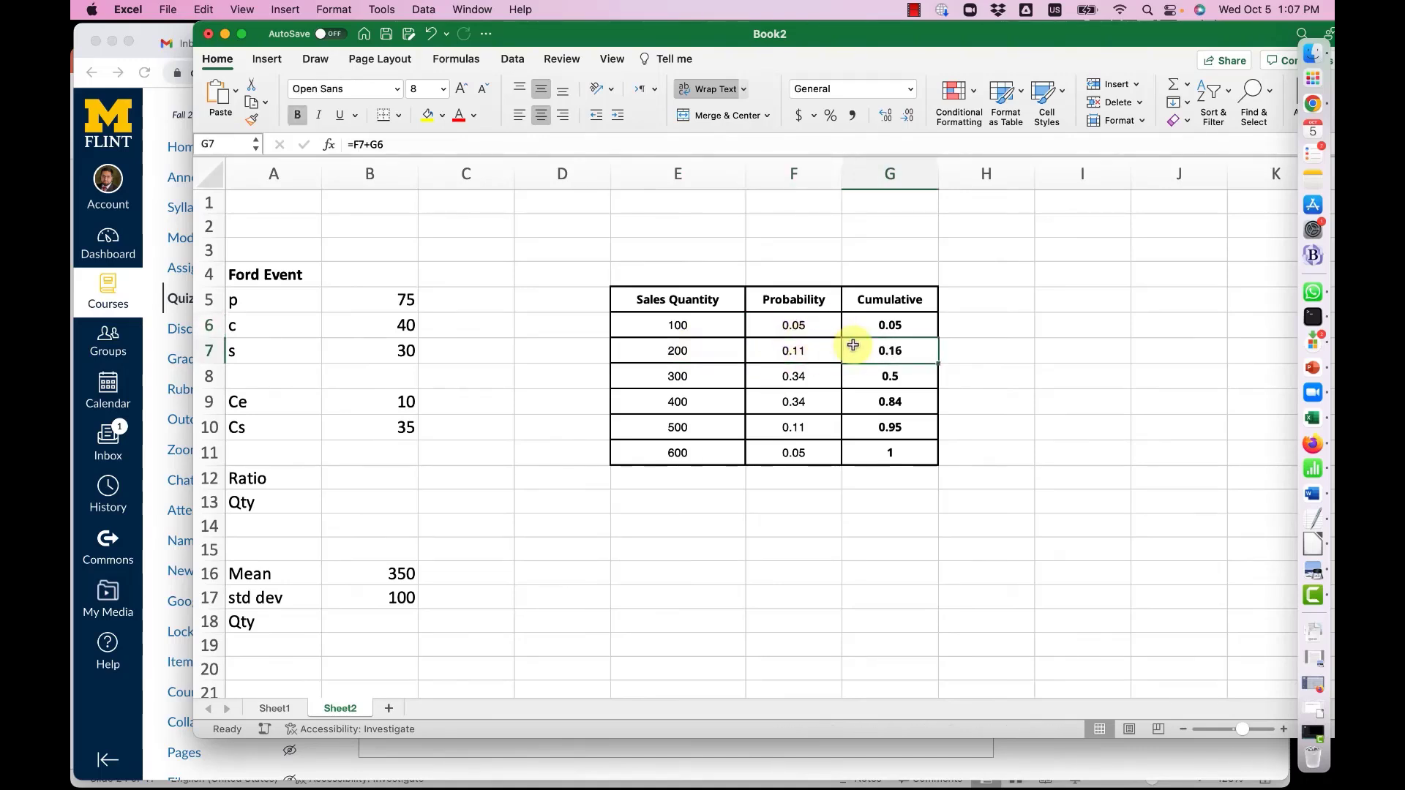
double_click(854, 346)
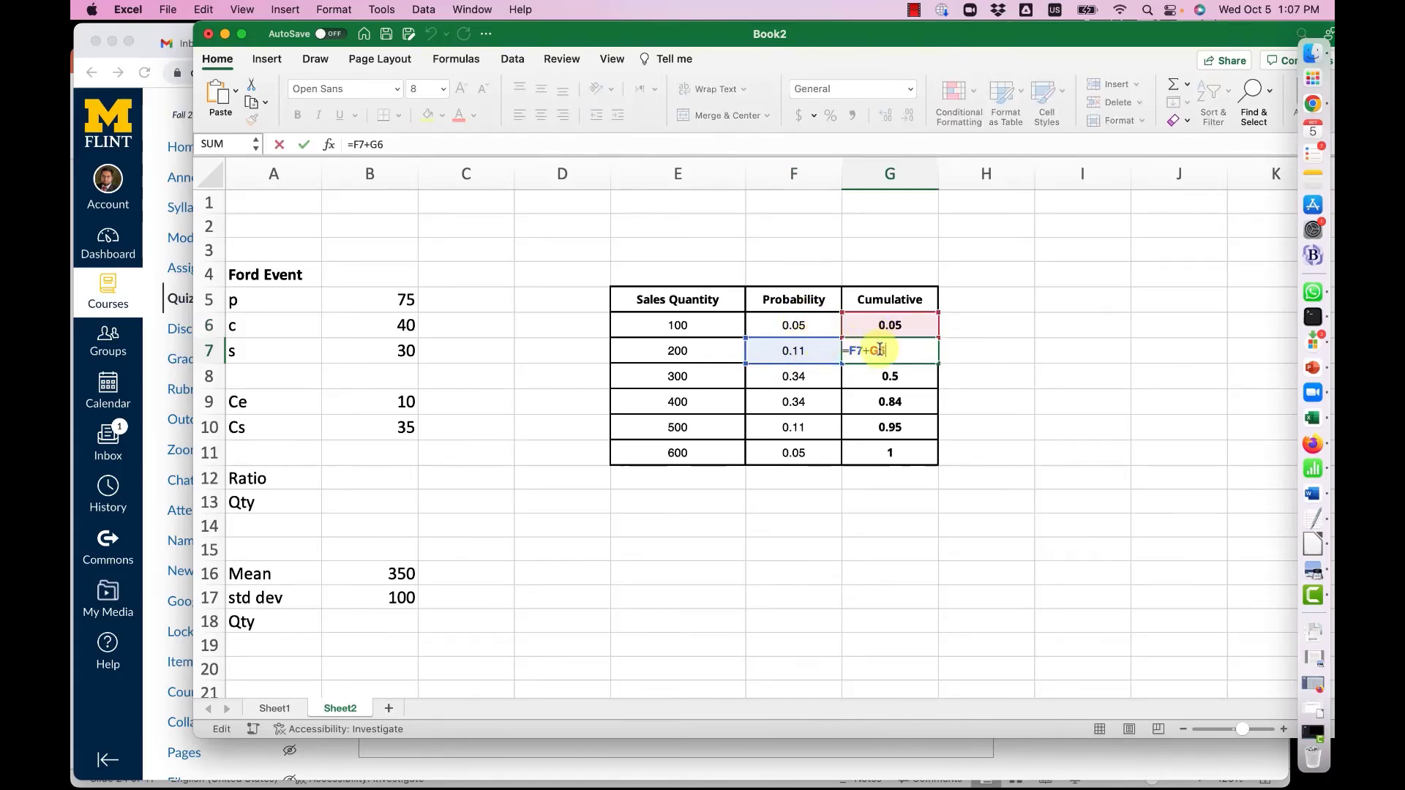
key(Return)
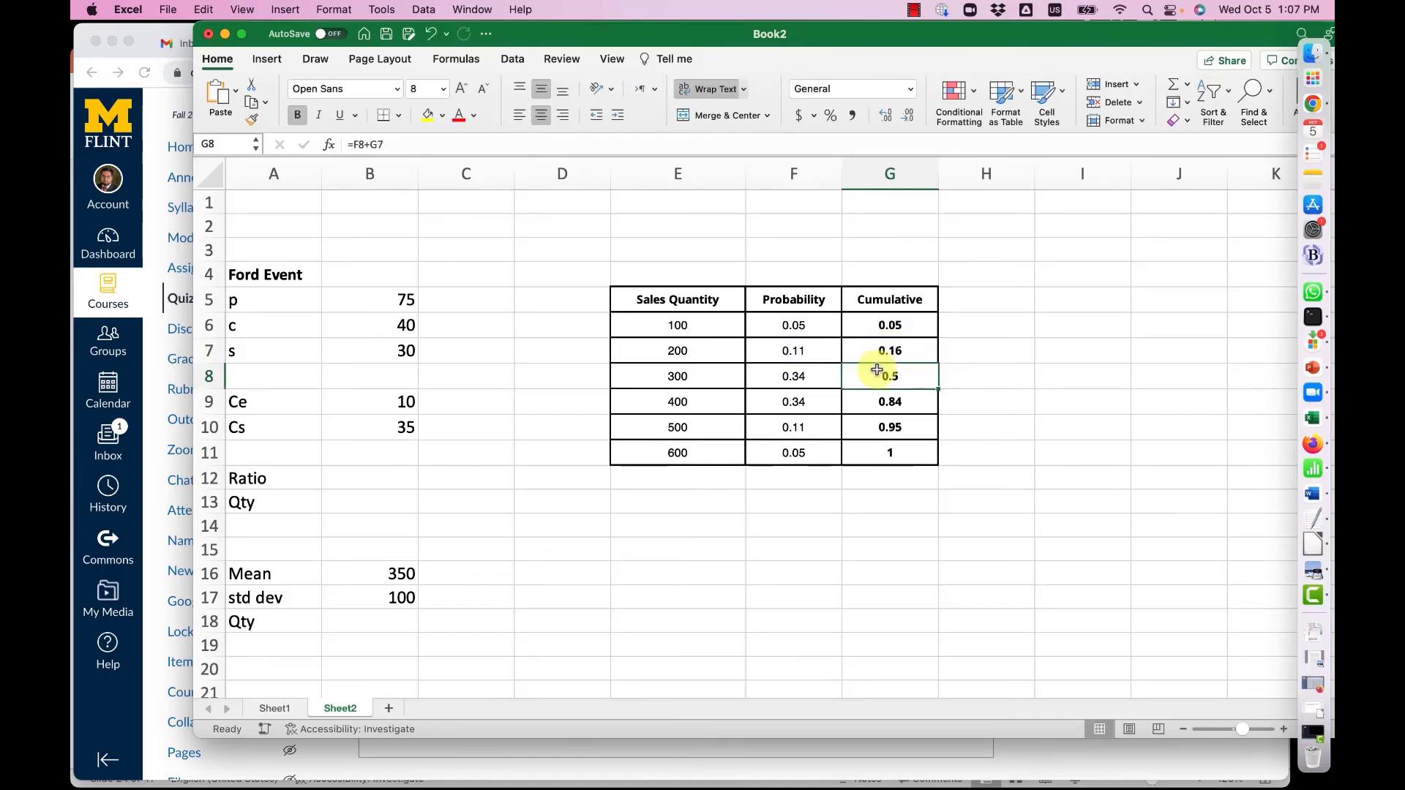
double_click(878, 374)
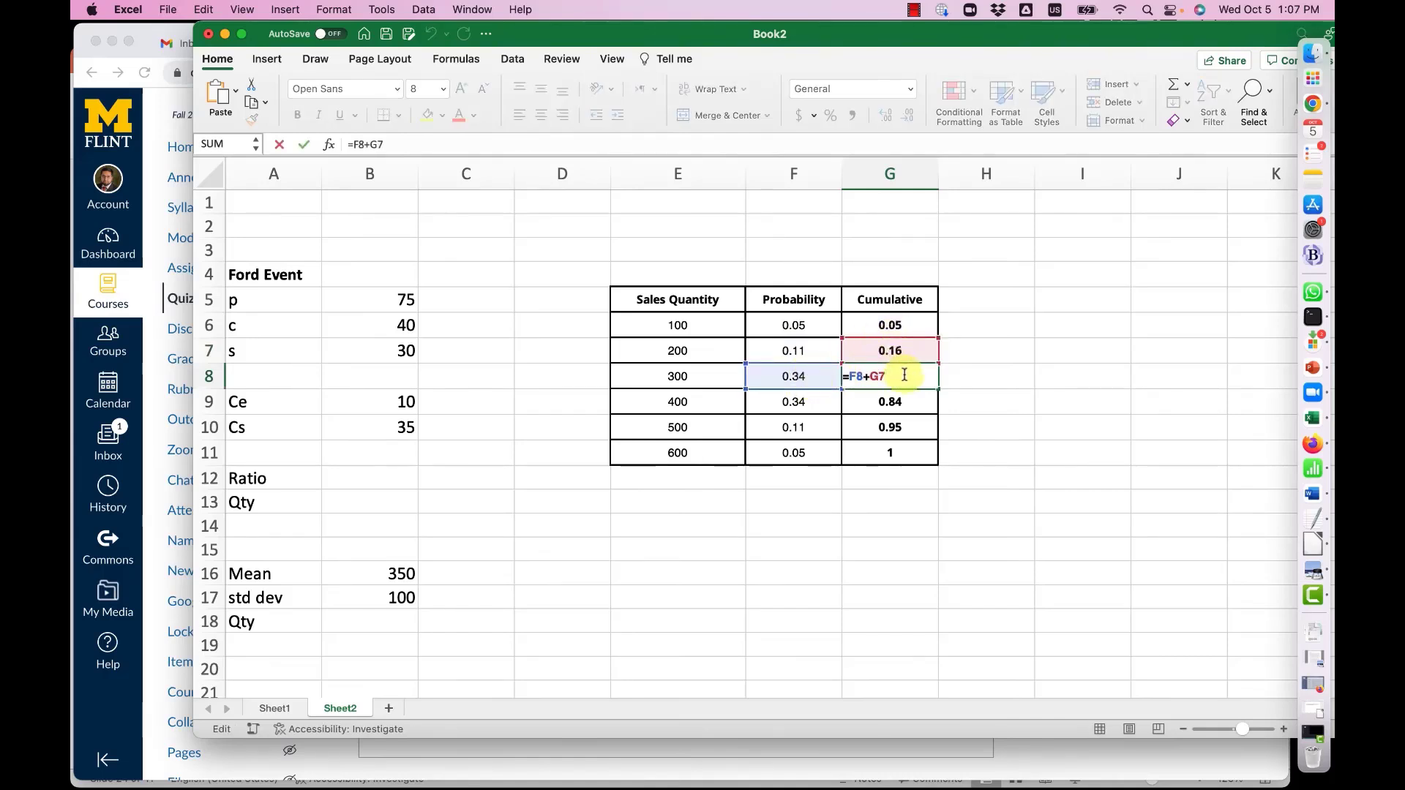
key(Escape)
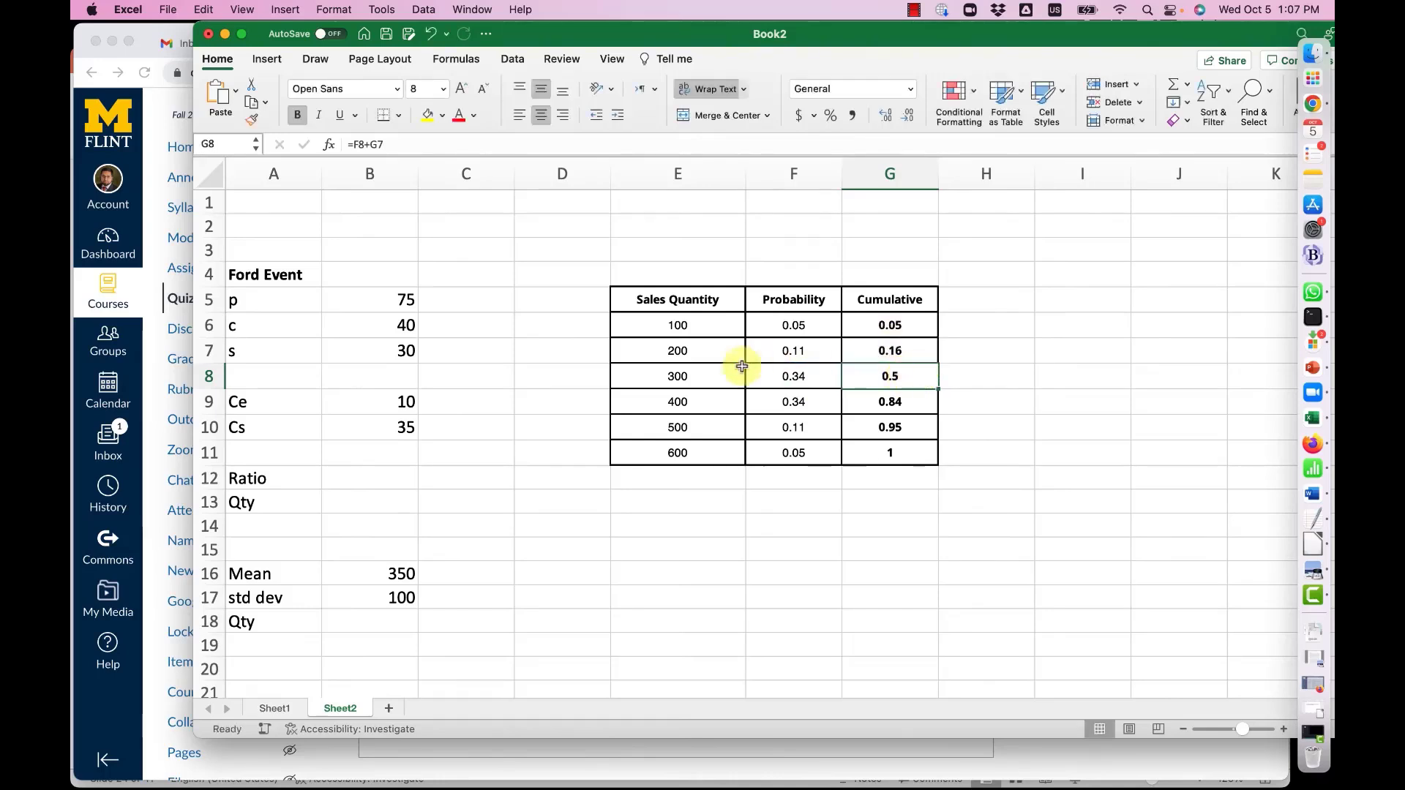
click(701, 376)
drag(696, 325, 699, 375)
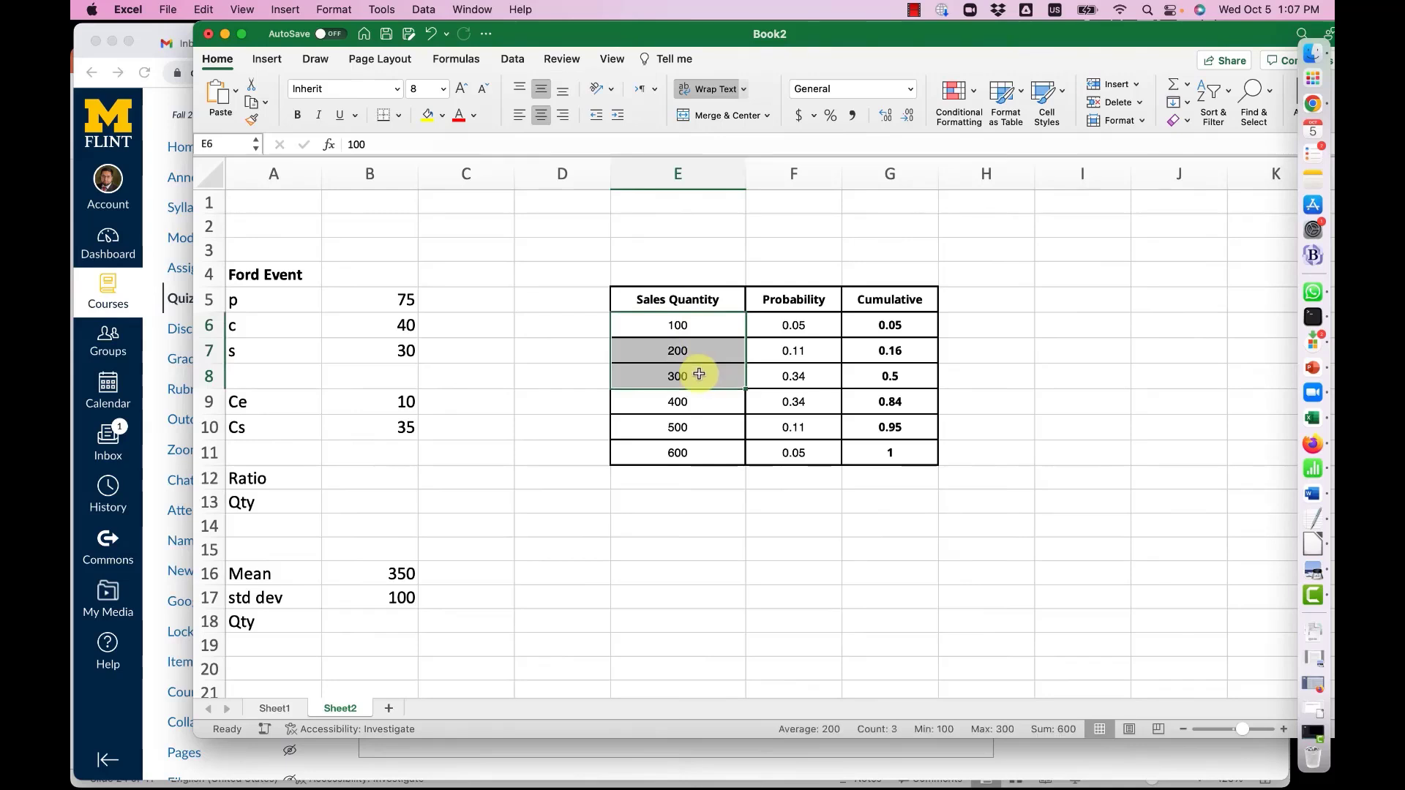
click(891, 376)
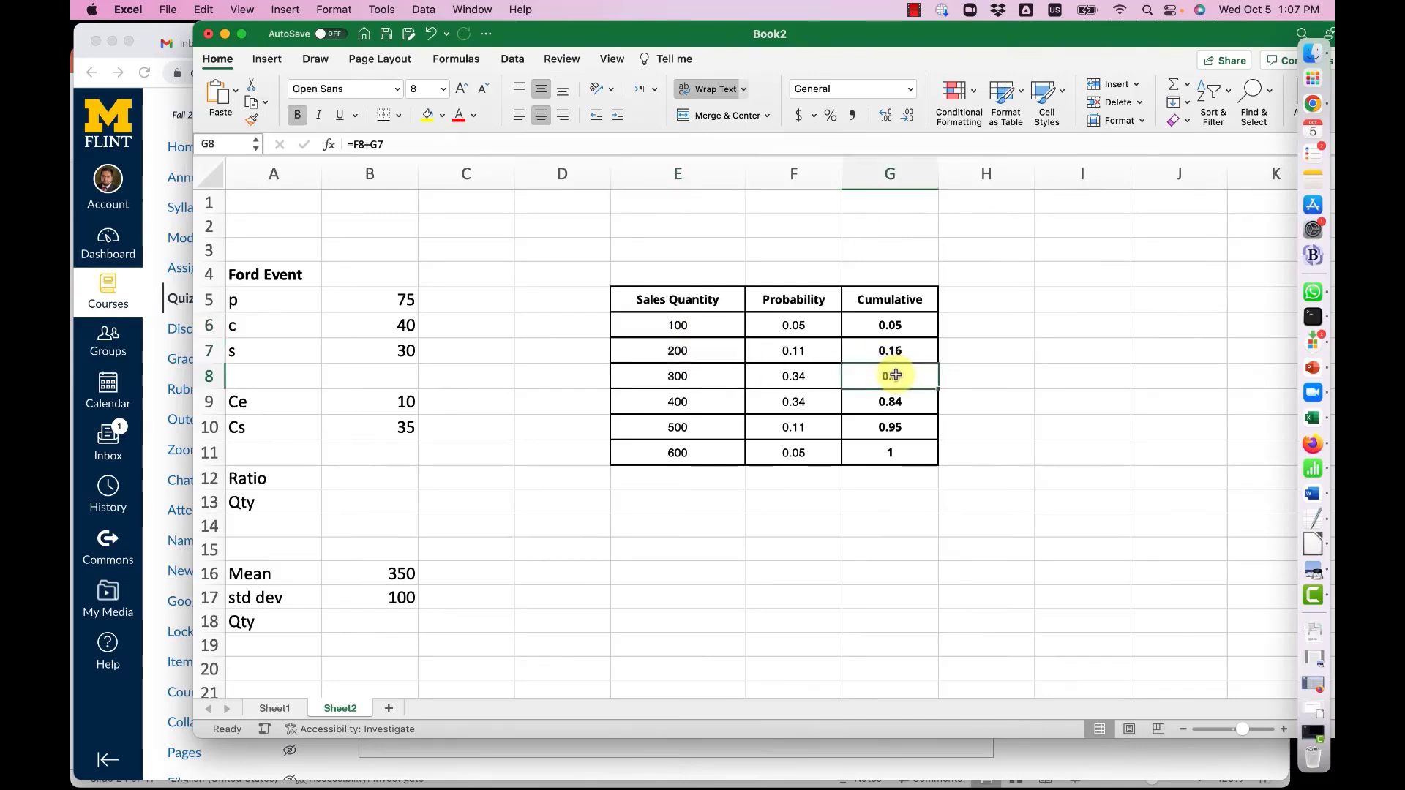
drag(890, 320, 890, 448)
click(897, 449)
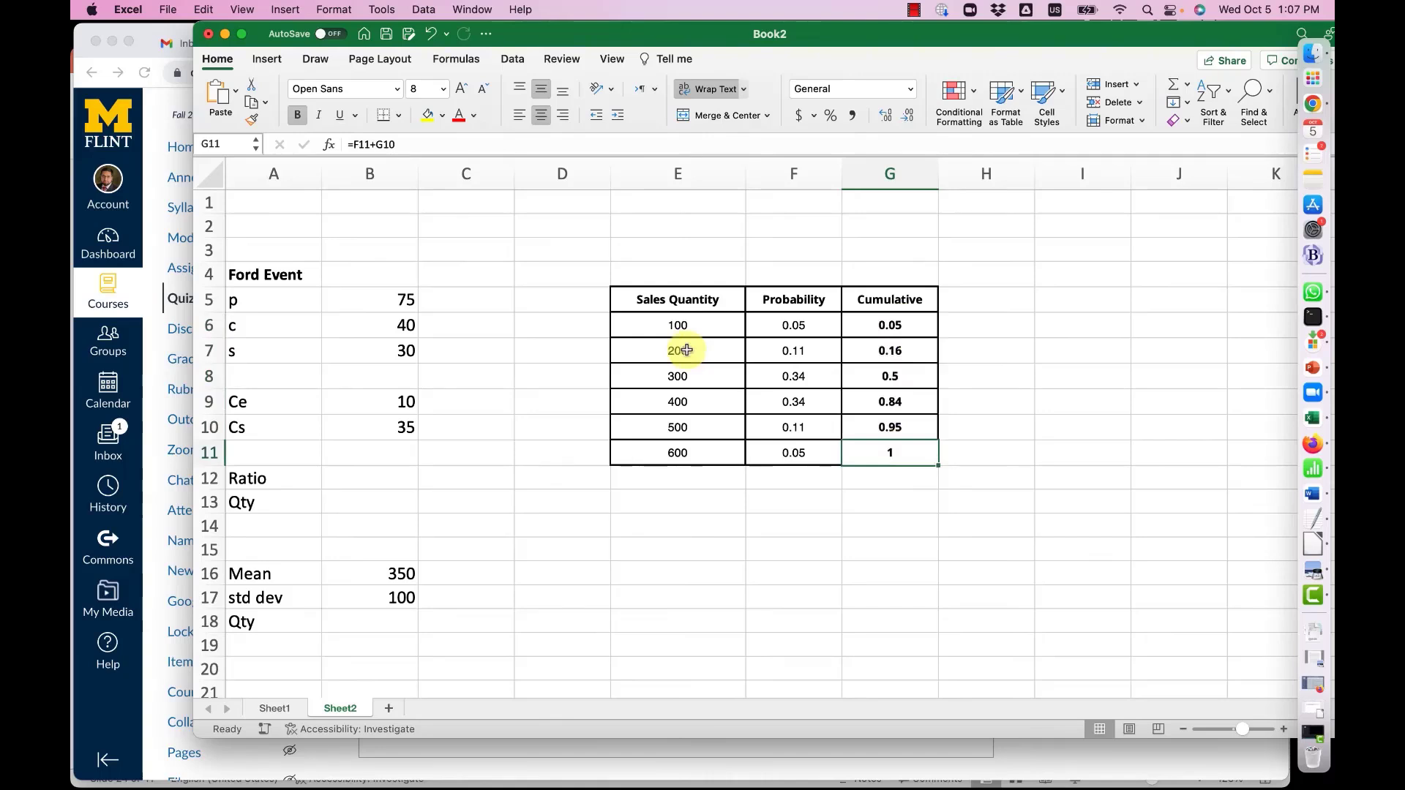
Extend the Ce label in A9 to read Ce (excess)
click(241, 402)
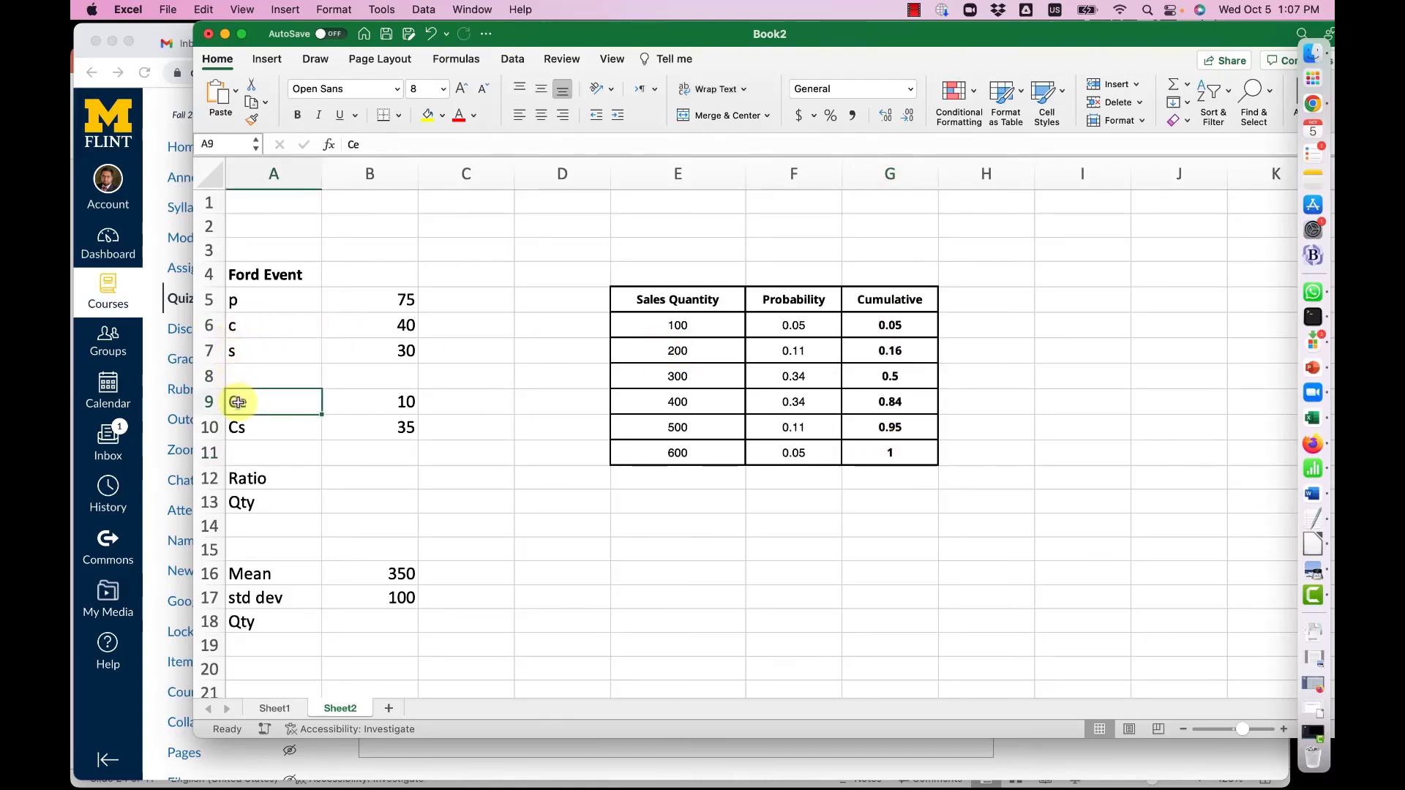
click(269, 435)
click(269, 406)
double_click(269, 406)
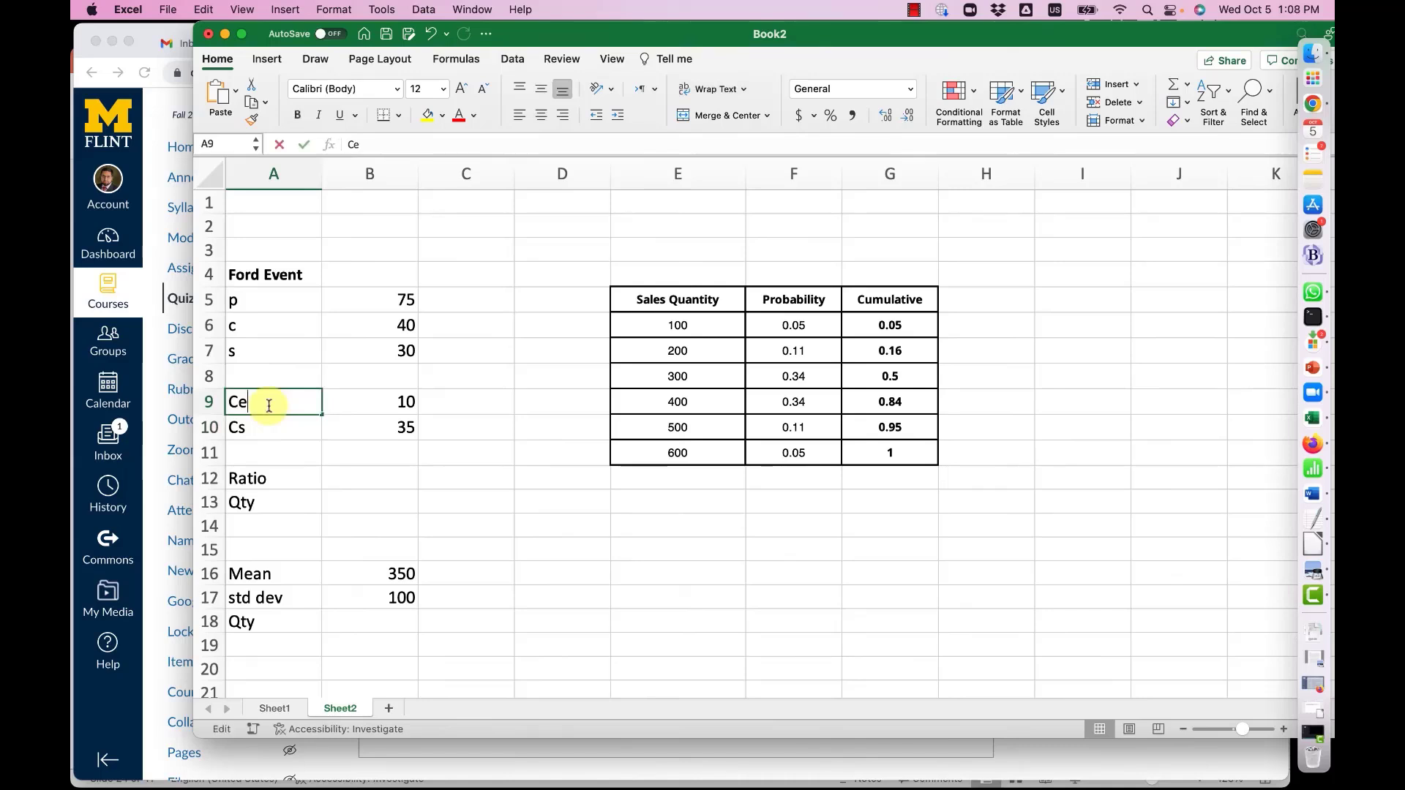
text((excess))
key(Return)
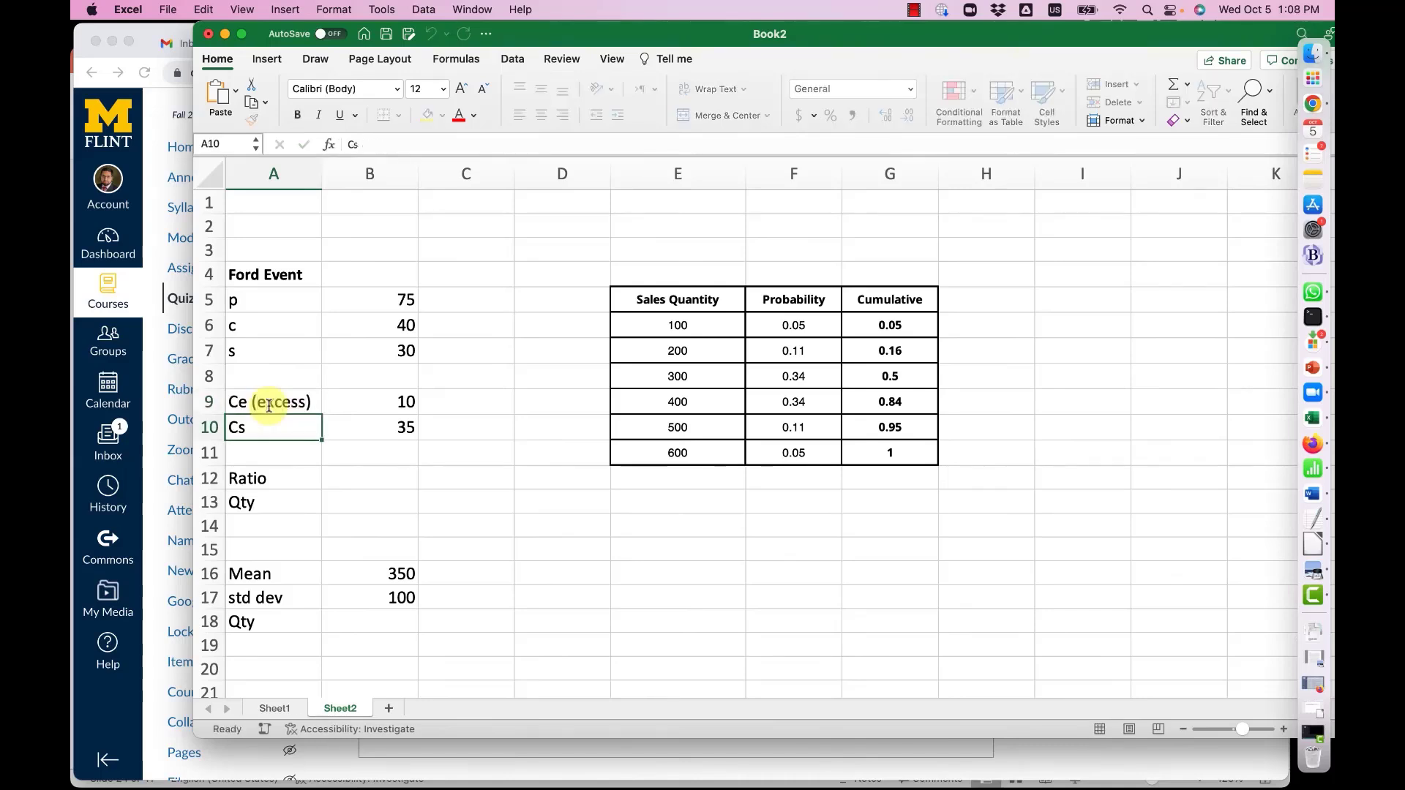
Extend the Cs label in A10 to read Cs (shortage) and widen column A to fit it
double_click(263, 418)
text((ch)
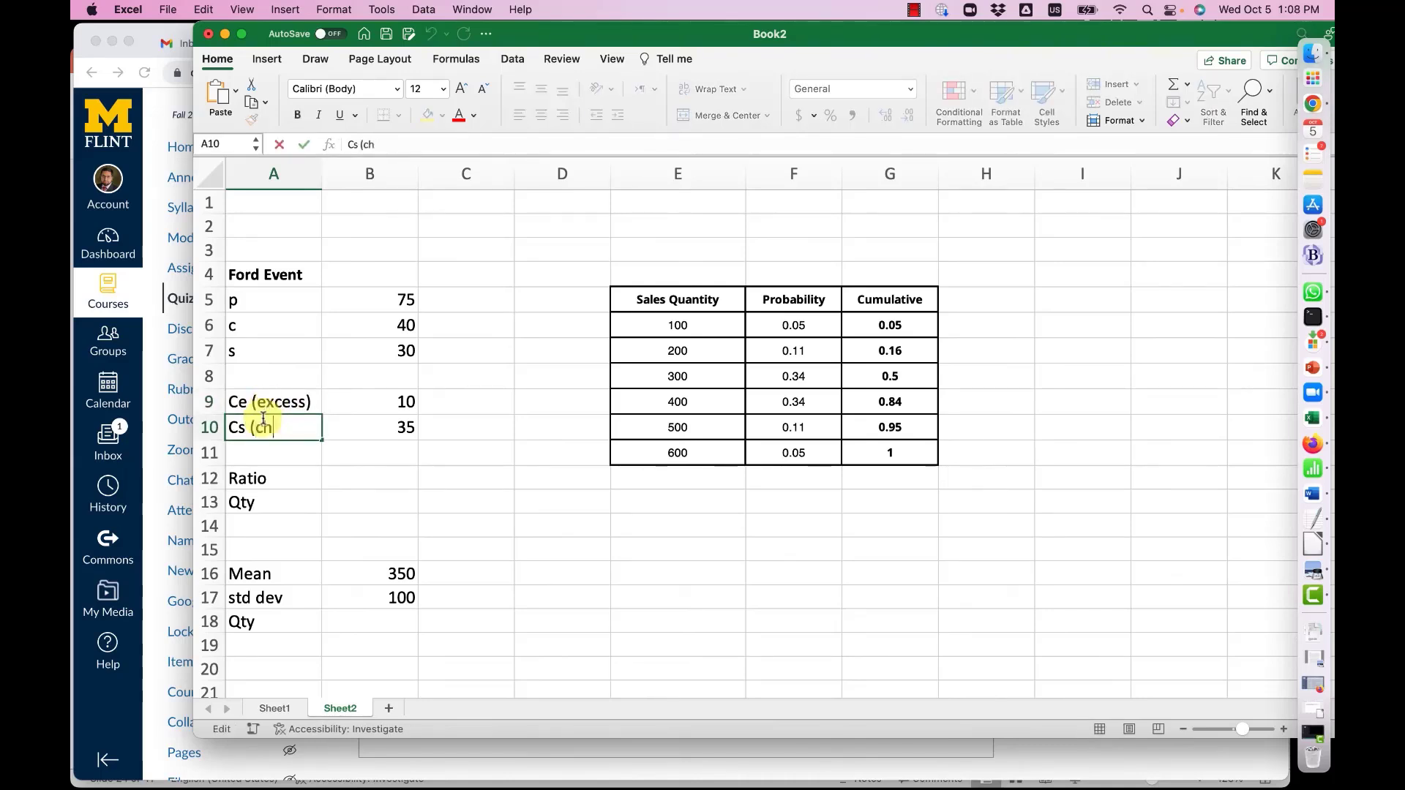
key(BackSpace)
key(BackSpace)
text(sho)
key(Tab)
text(35)
key(Return)
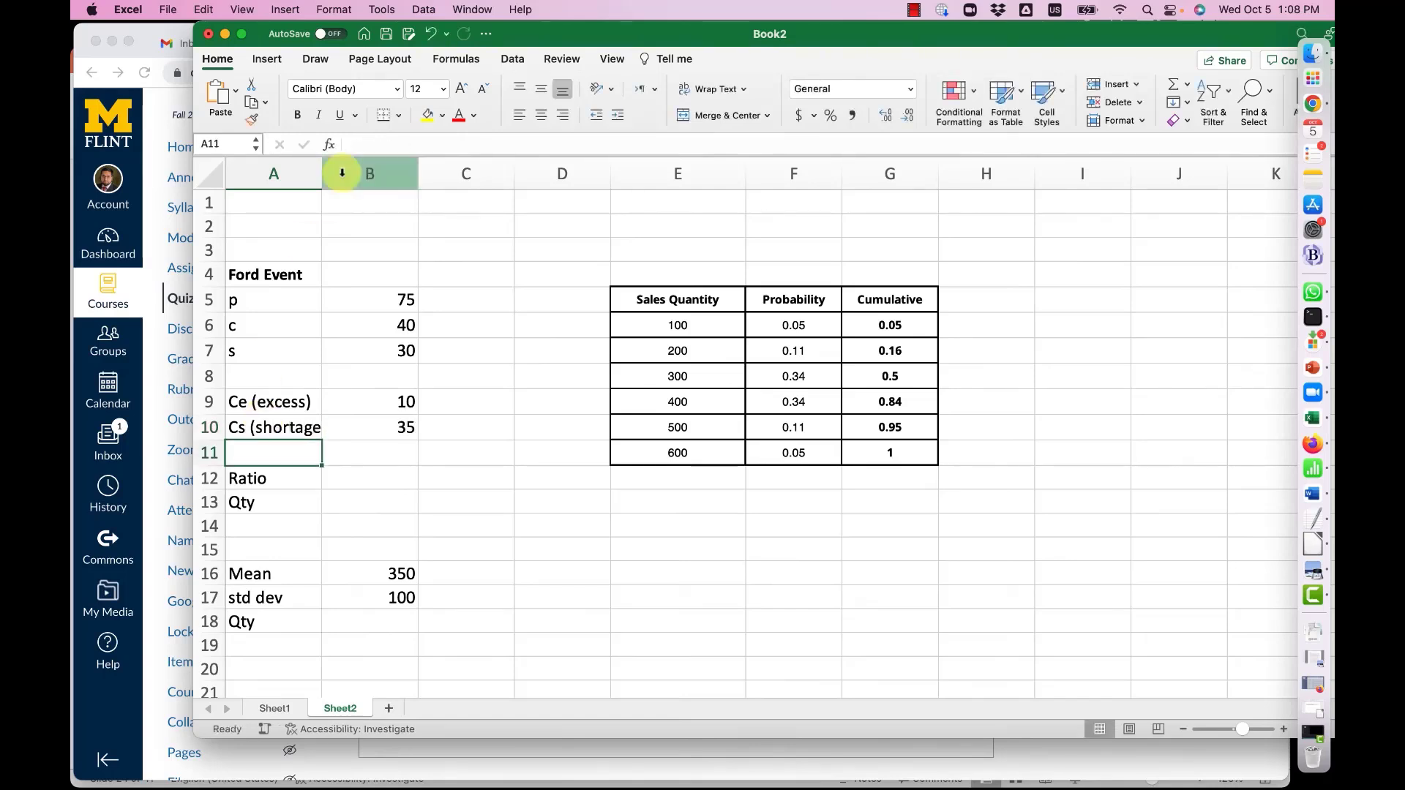
drag(315, 174, 333, 172)
click(301, 200)
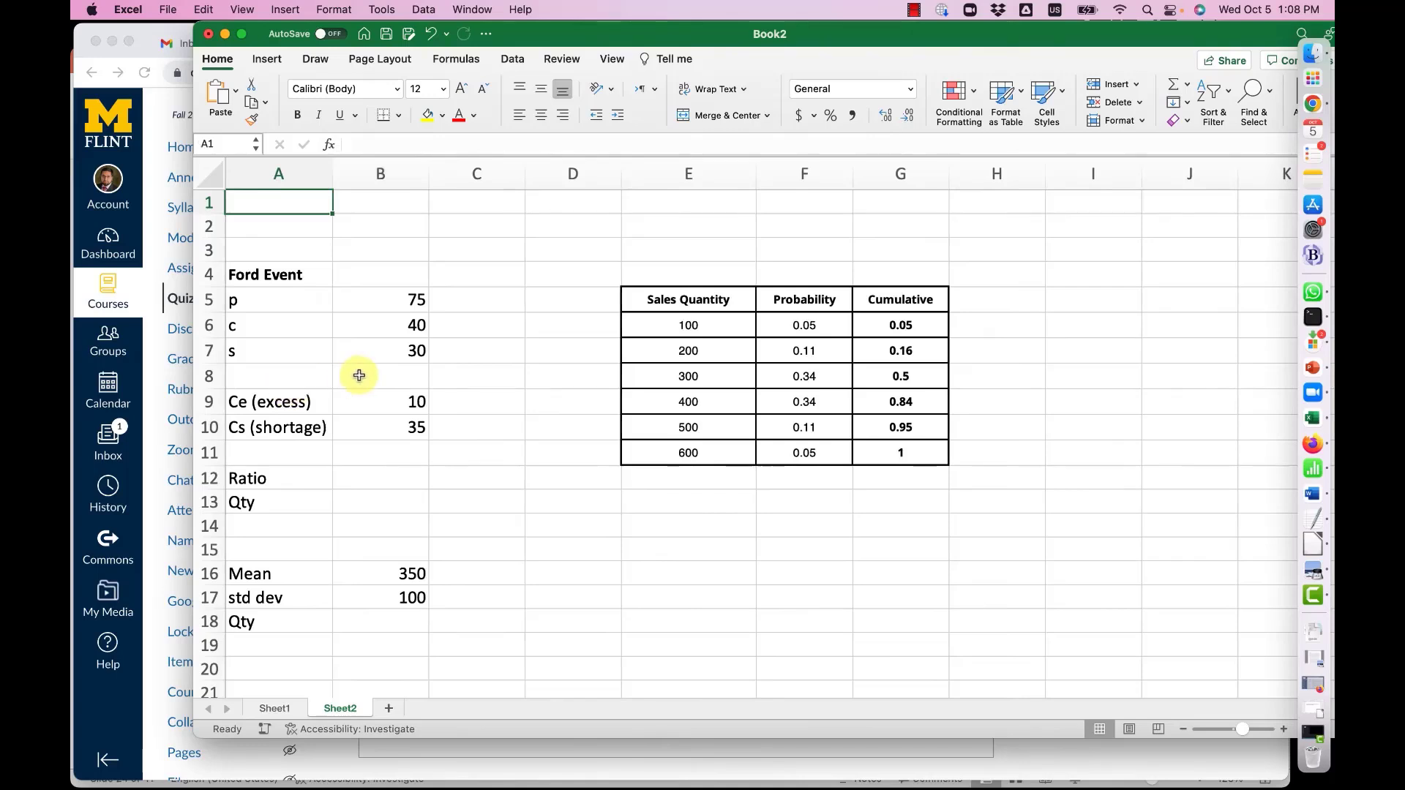
Switch to the Canvas quiz in Chrome to check the selling price and purchase cost in Question 9, and return to Excel
click(407, 324)
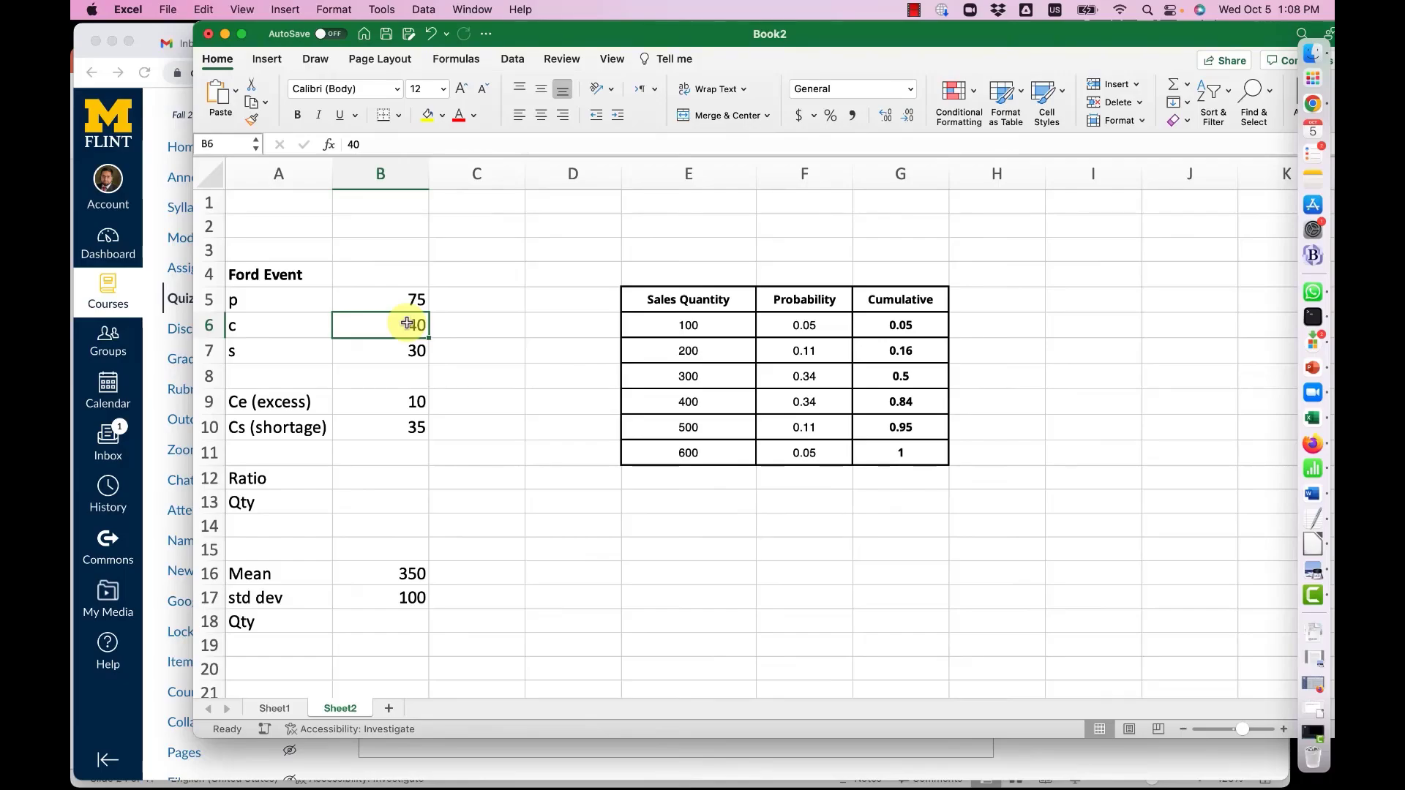
key(ctrl+Up)
click(809, 485)
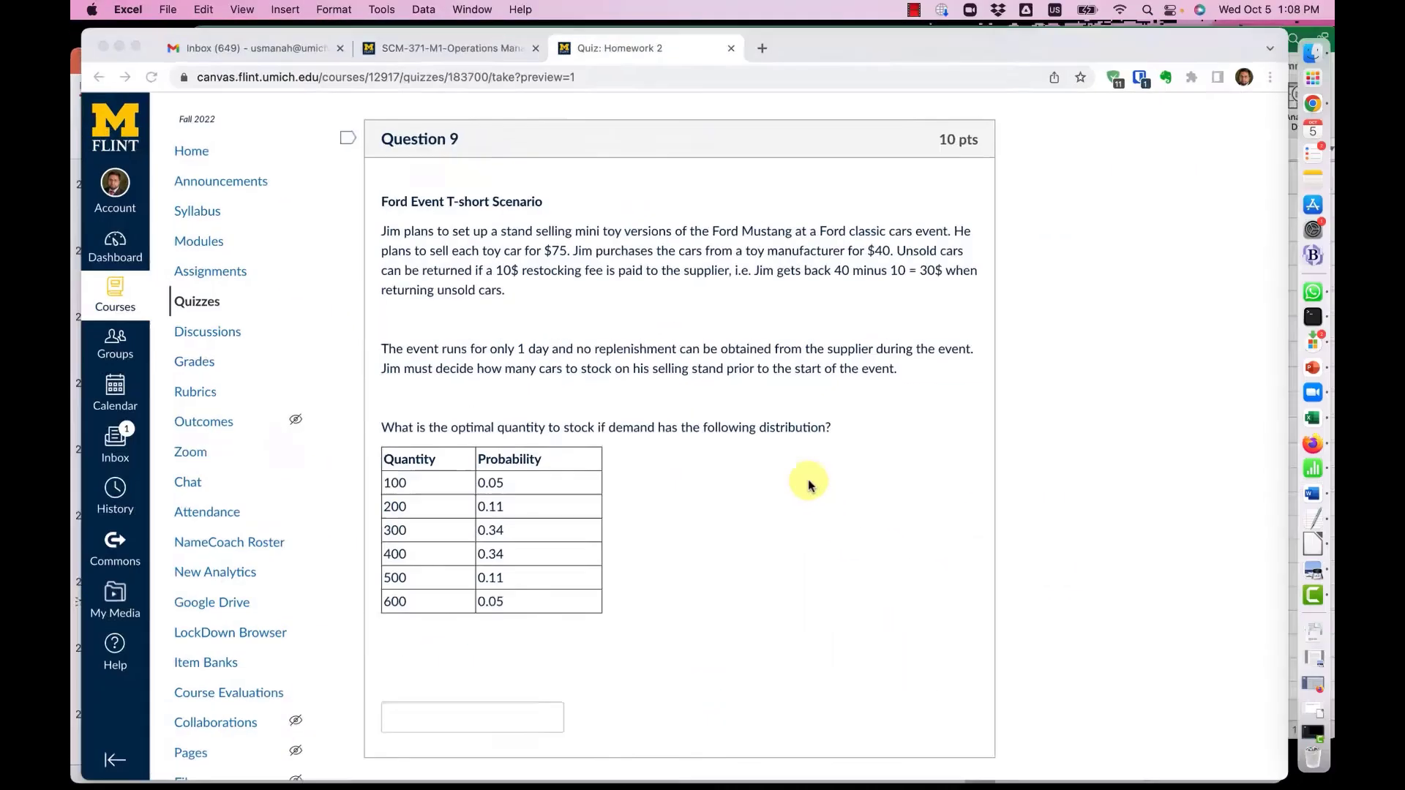
drag(574, 228, 687, 251)
click(686, 253)
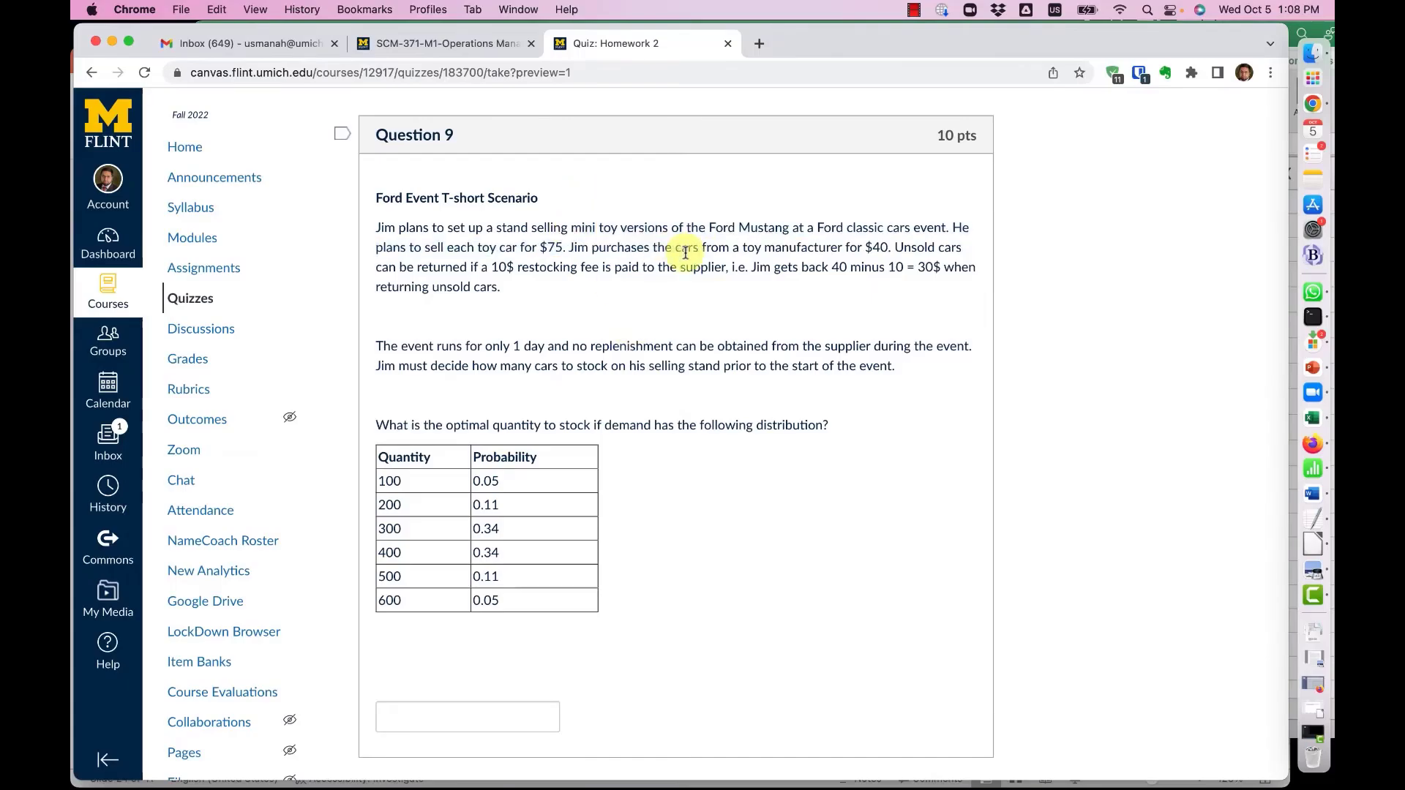
key(ctrl+Up)
click(449, 464)
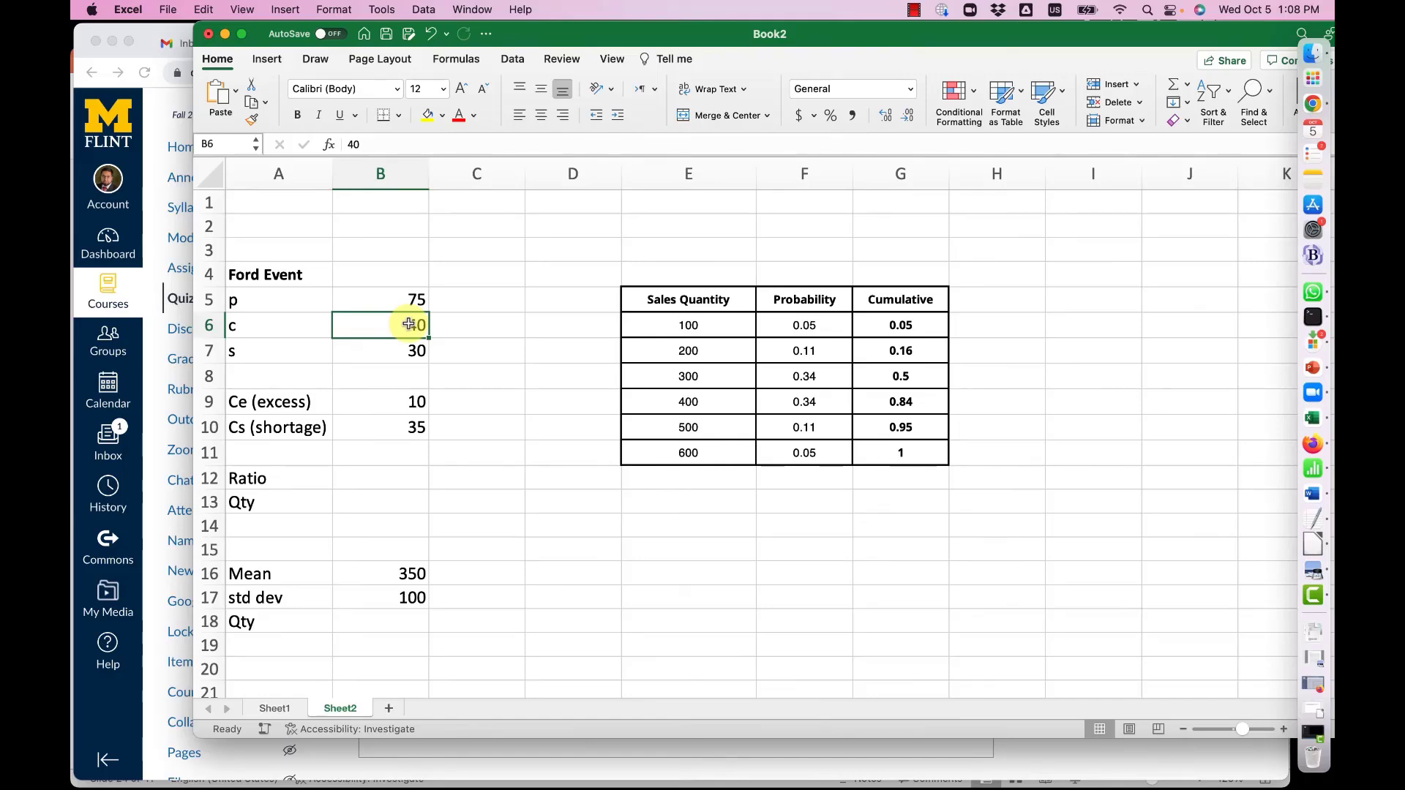
Review the Ce (excess) and Cs (shortage) formulas in B9 and B10 against the p, c and s values
click(403, 401)
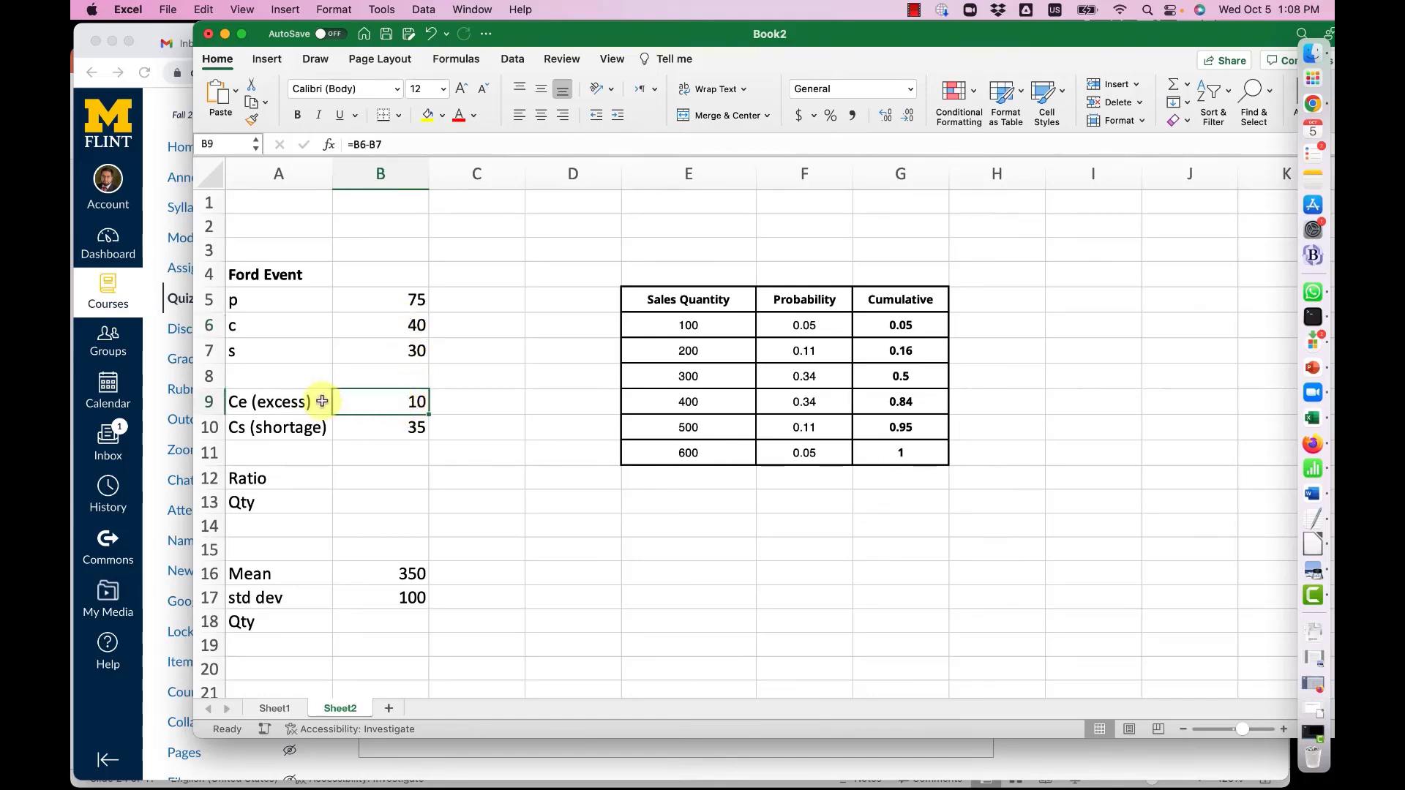
click(322, 401)
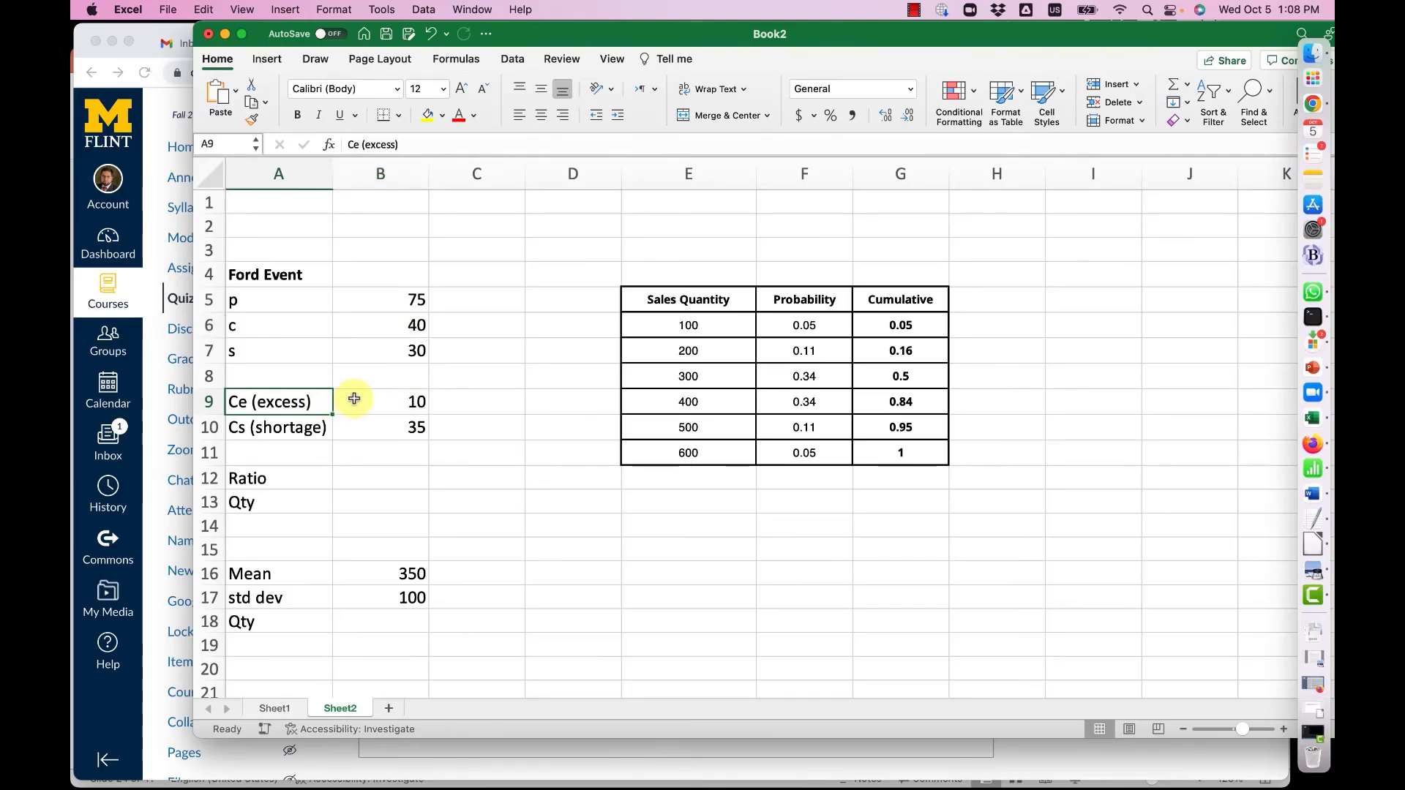
click(354, 399)
click(306, 431)
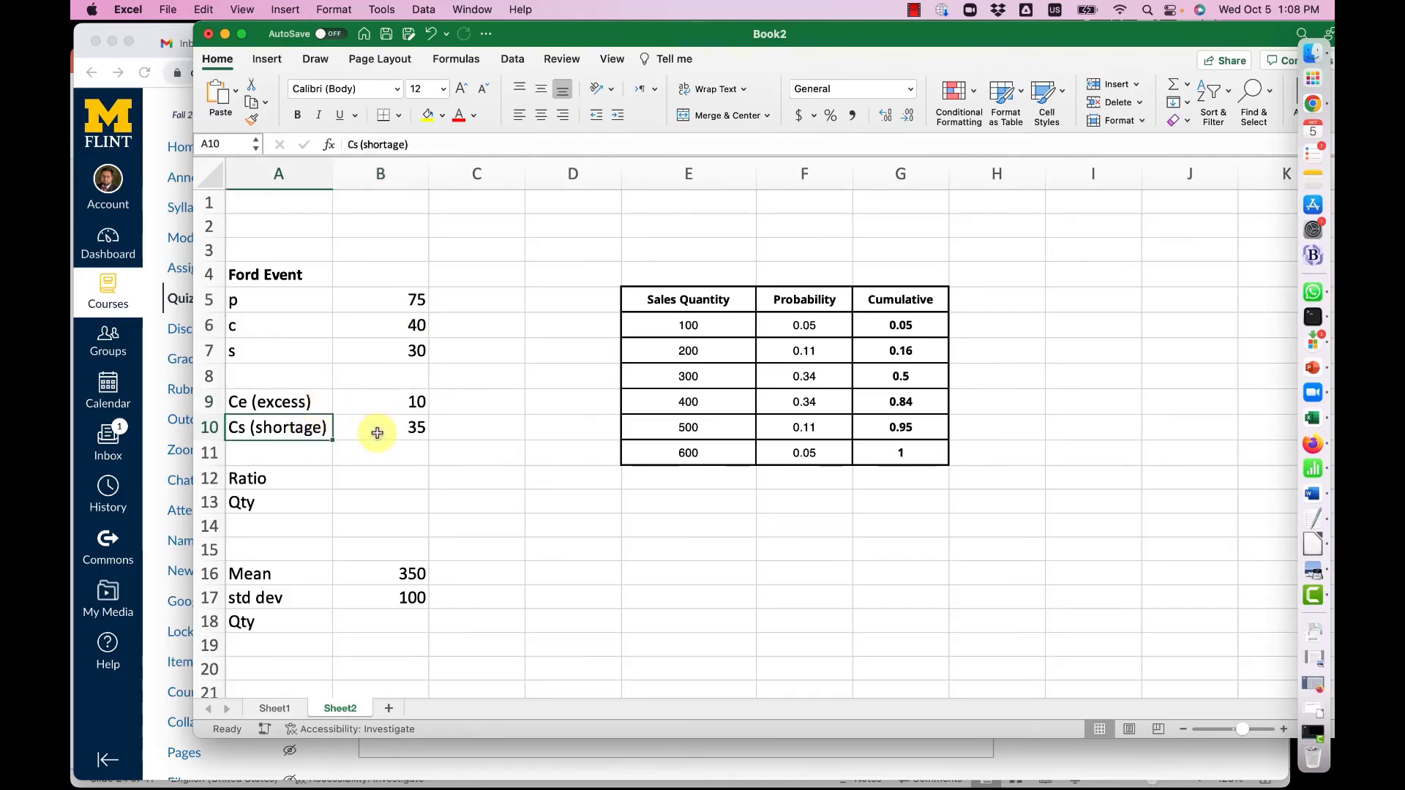
click(377, 433)
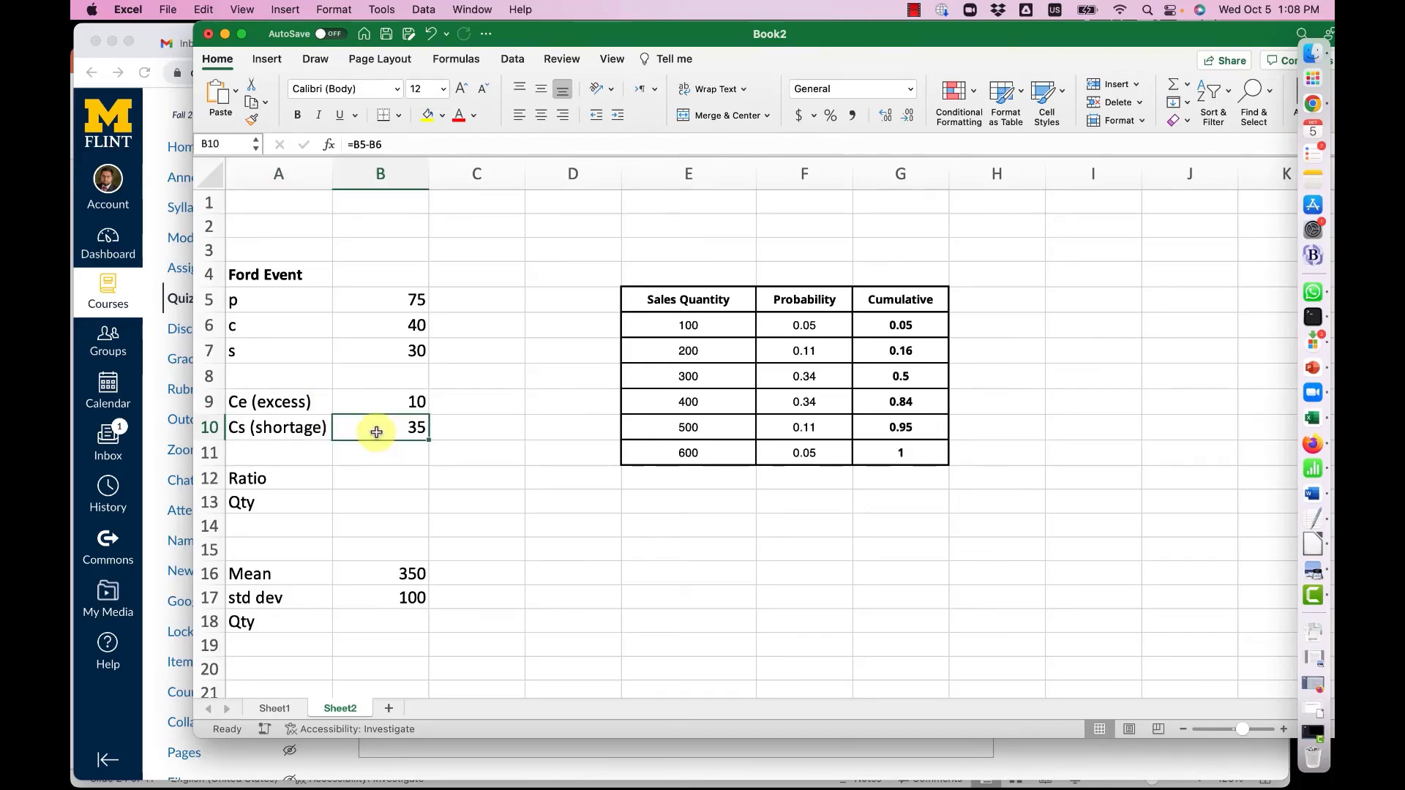
click(389, 310)
click(383, 323)
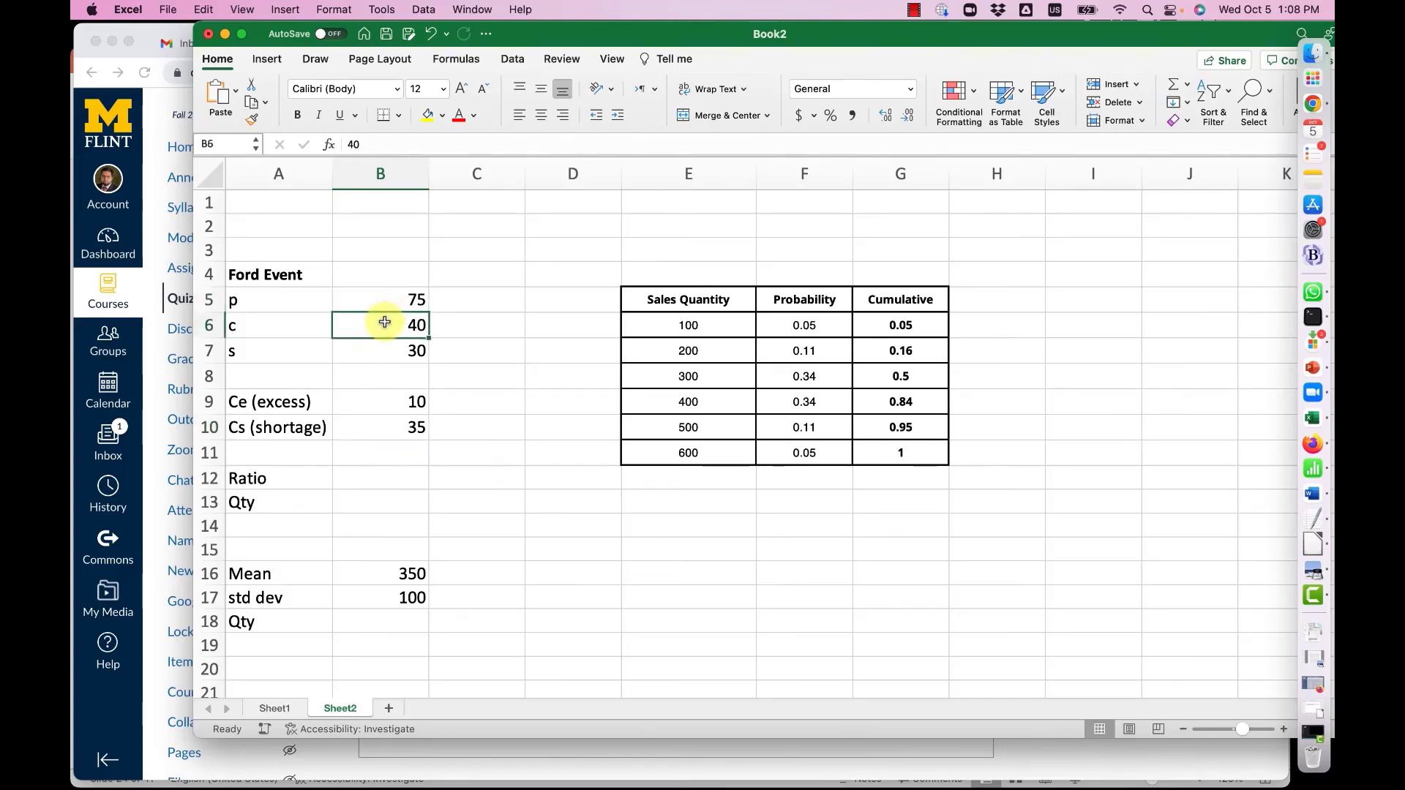
click(397, 299)
drag(398, 298, 398, 315)
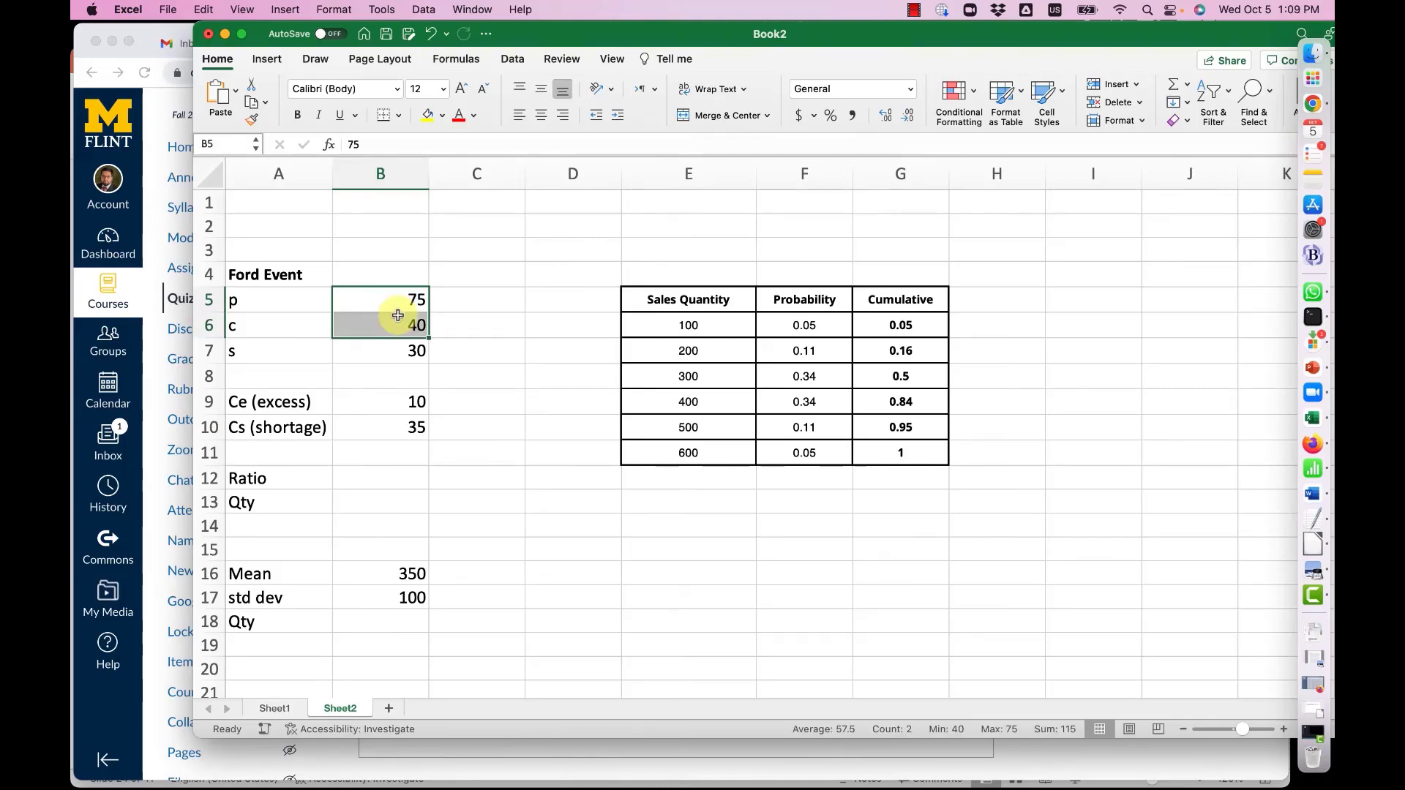
click(378, 430)
click(239, 431)
click(342, 439)
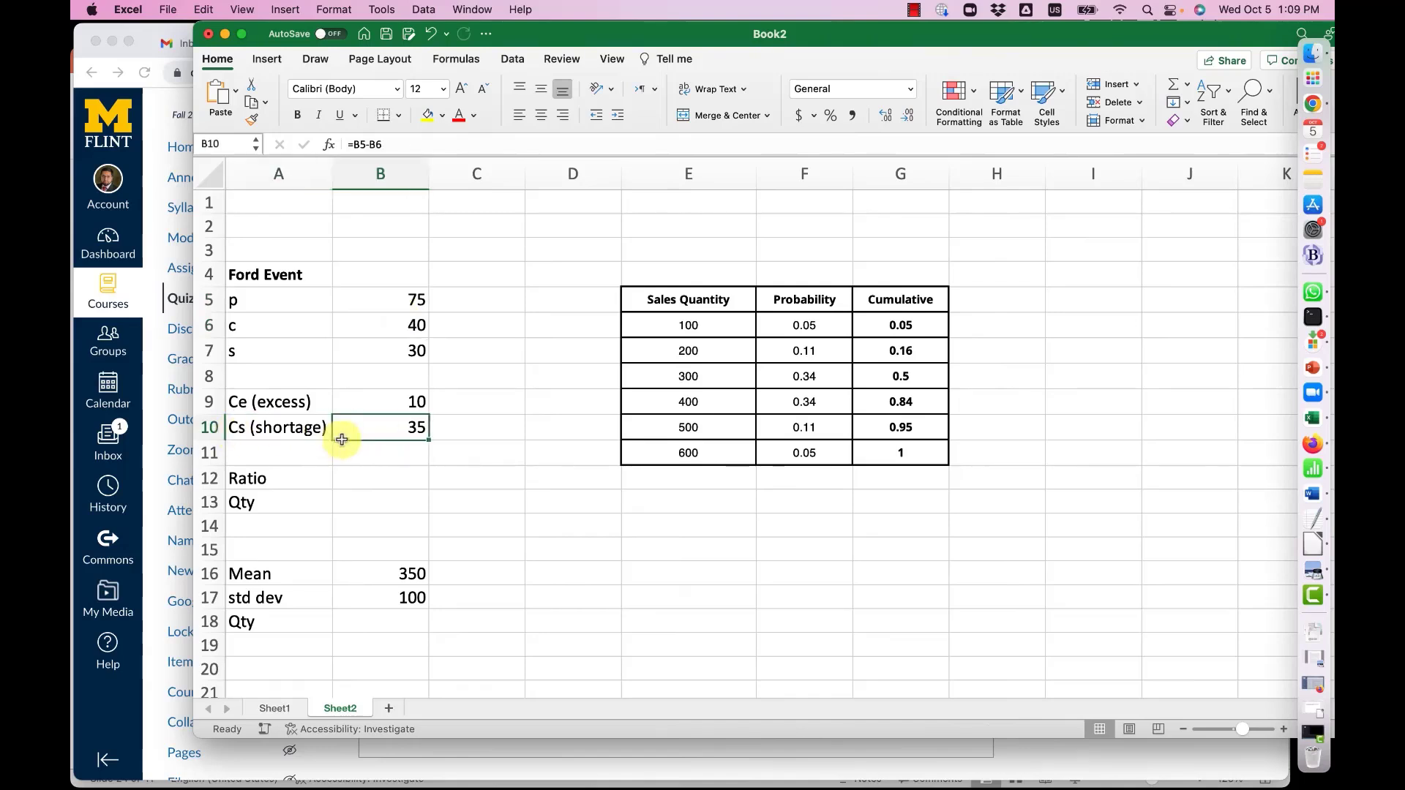
Calculate the Ratio in B12 as the shortage cost divided by shortage plus excess cost, with =B10/(B10+B9)
click(366, 479)
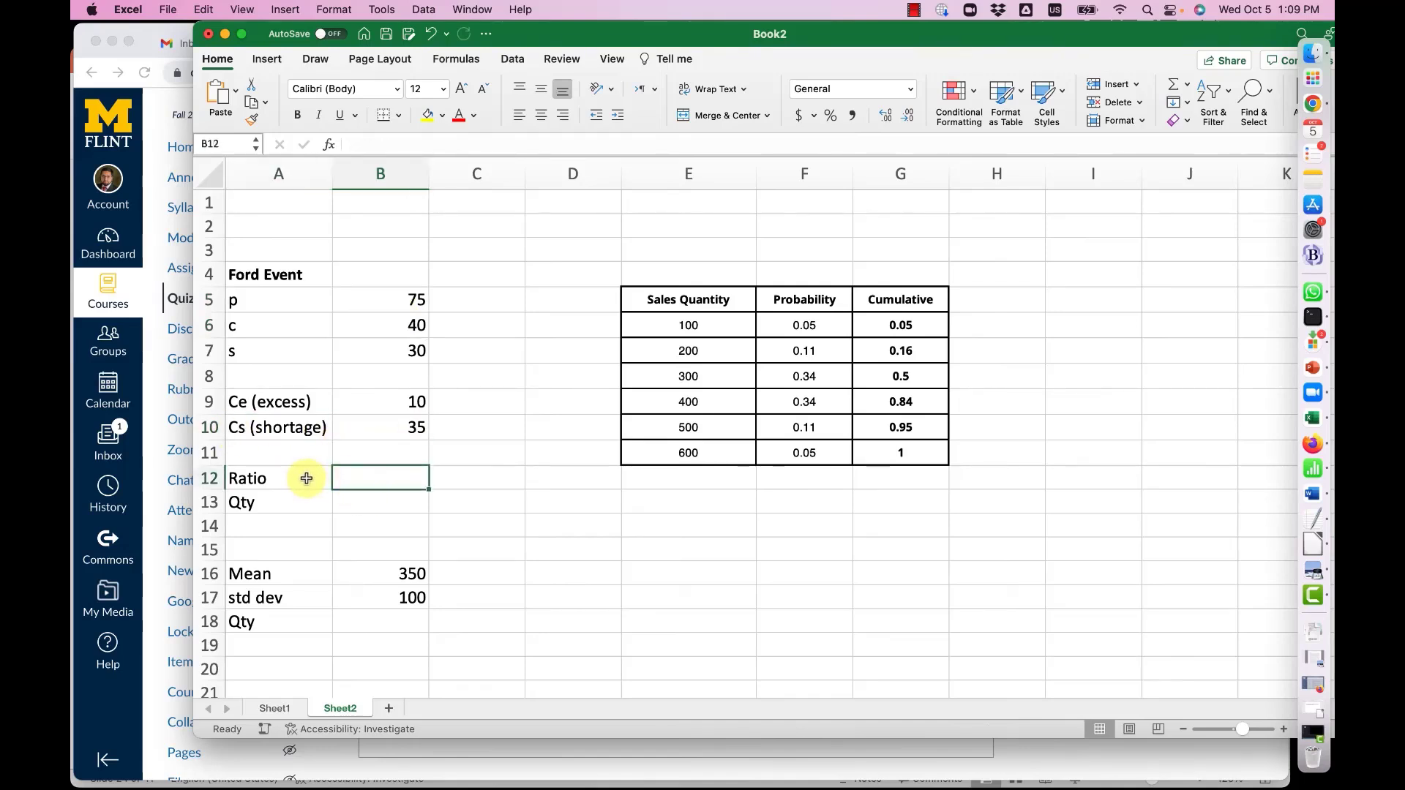
text(=)
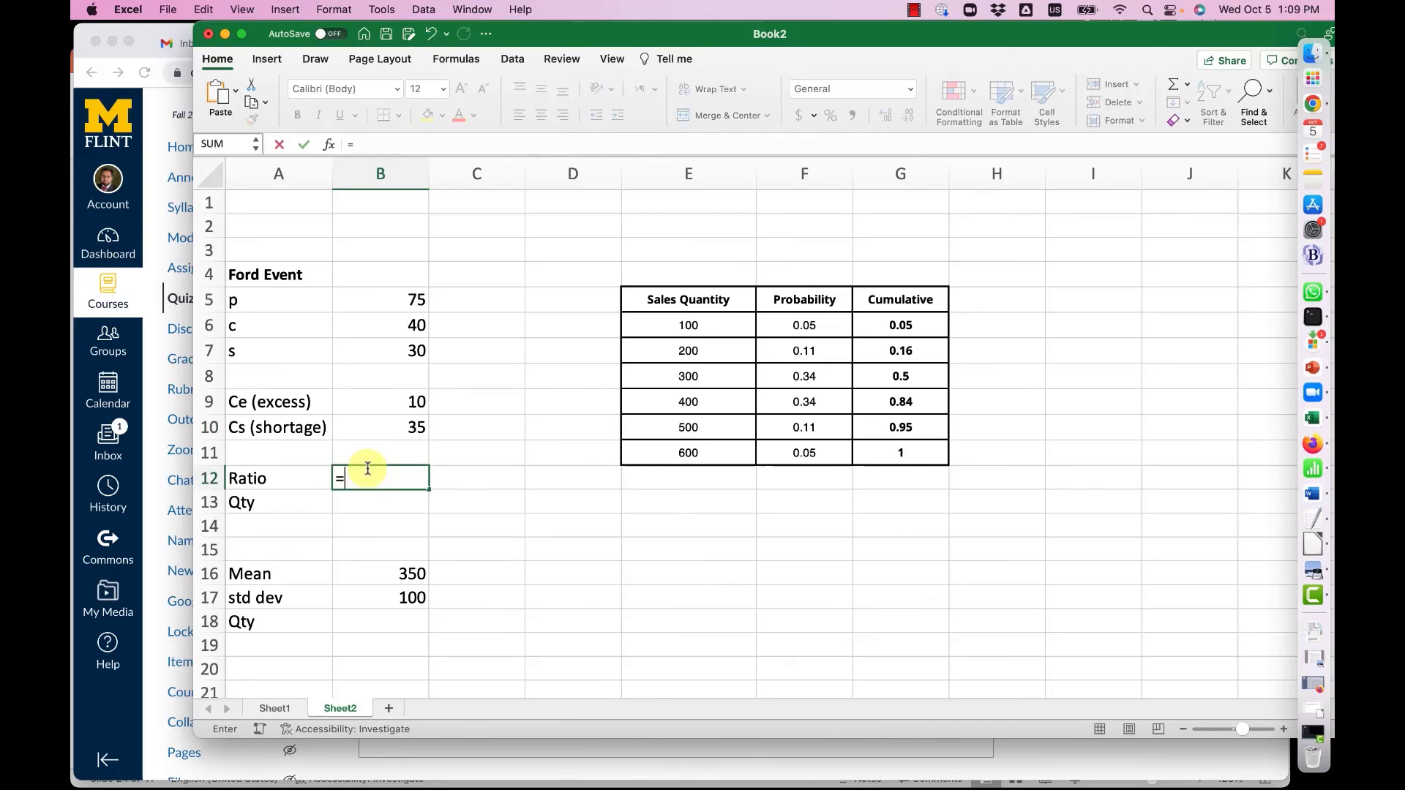
click(390, 428)
text(/()
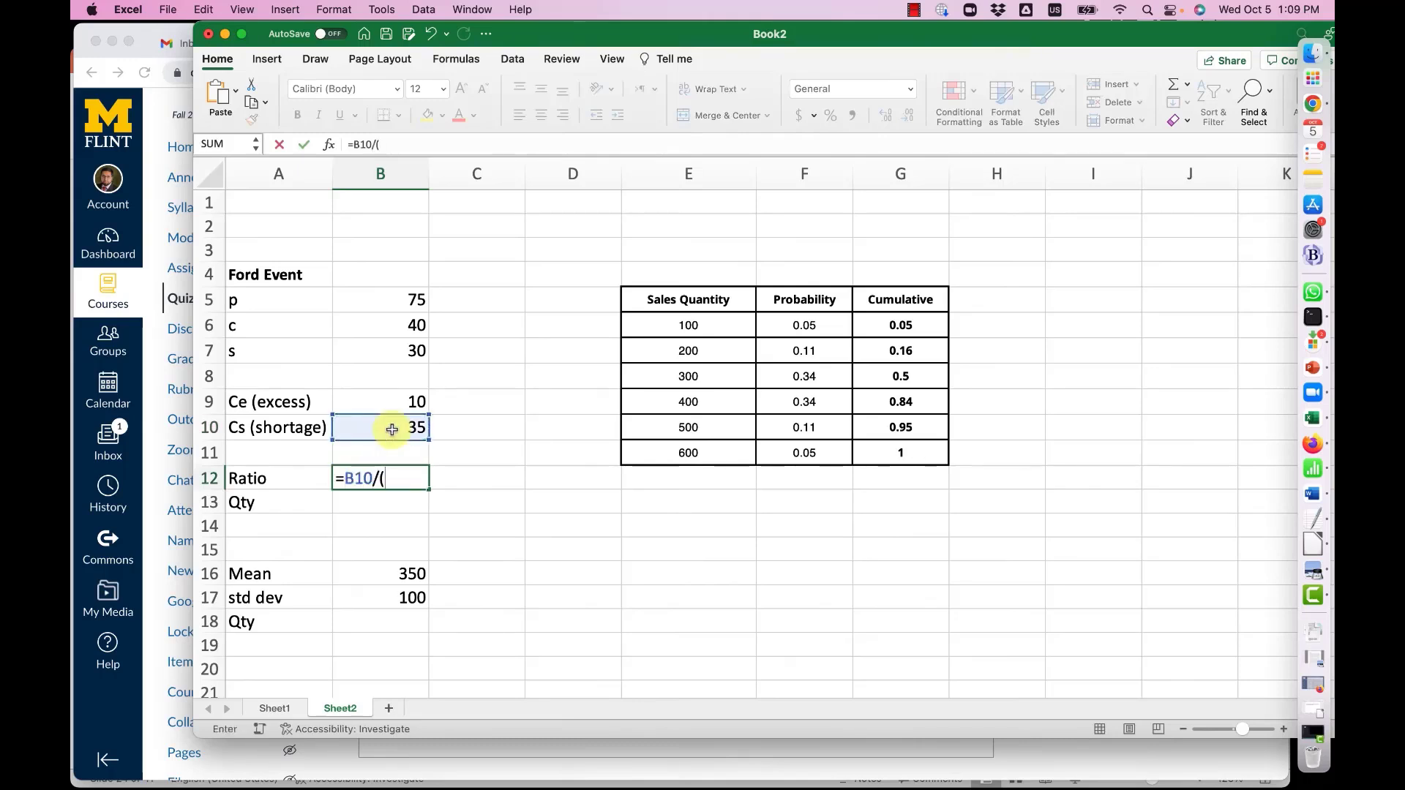
click(392, 430)
text(+)
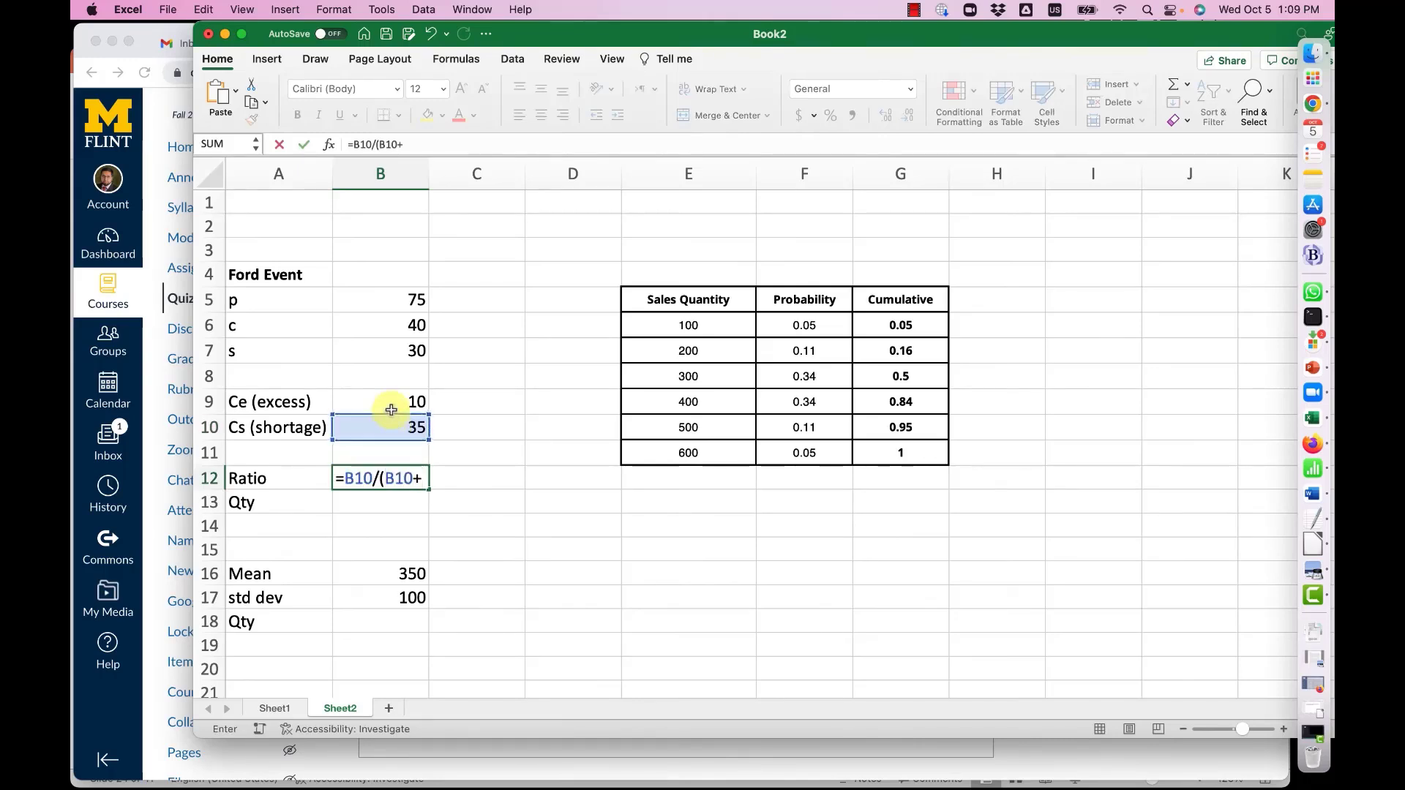
click(391, 410)
key(Return)
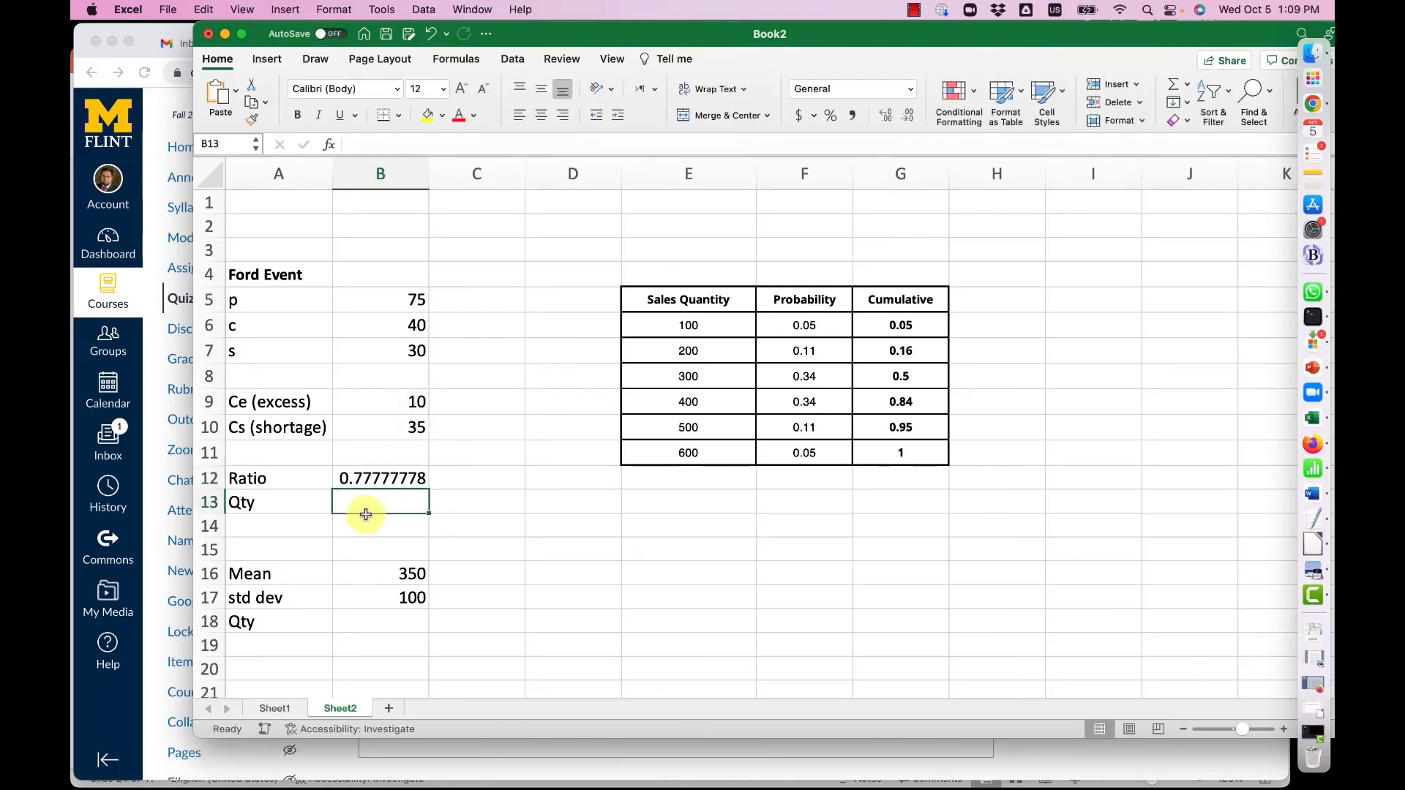
Compare the Ratio in B12 with the Cumulative column of the sales table, and review the Ce and Cs values behind it
click(377, 476)
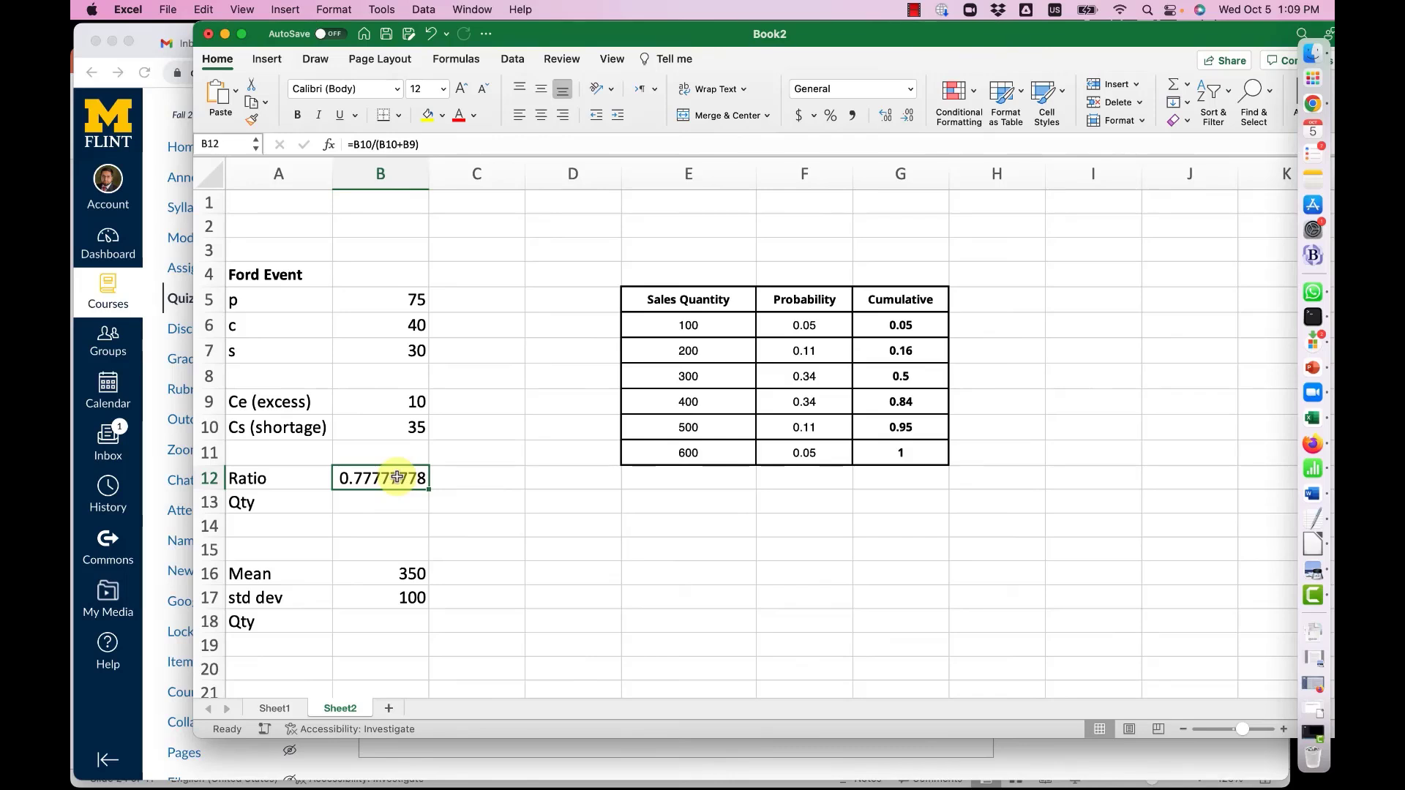
drag(919, 324, 907, 448)
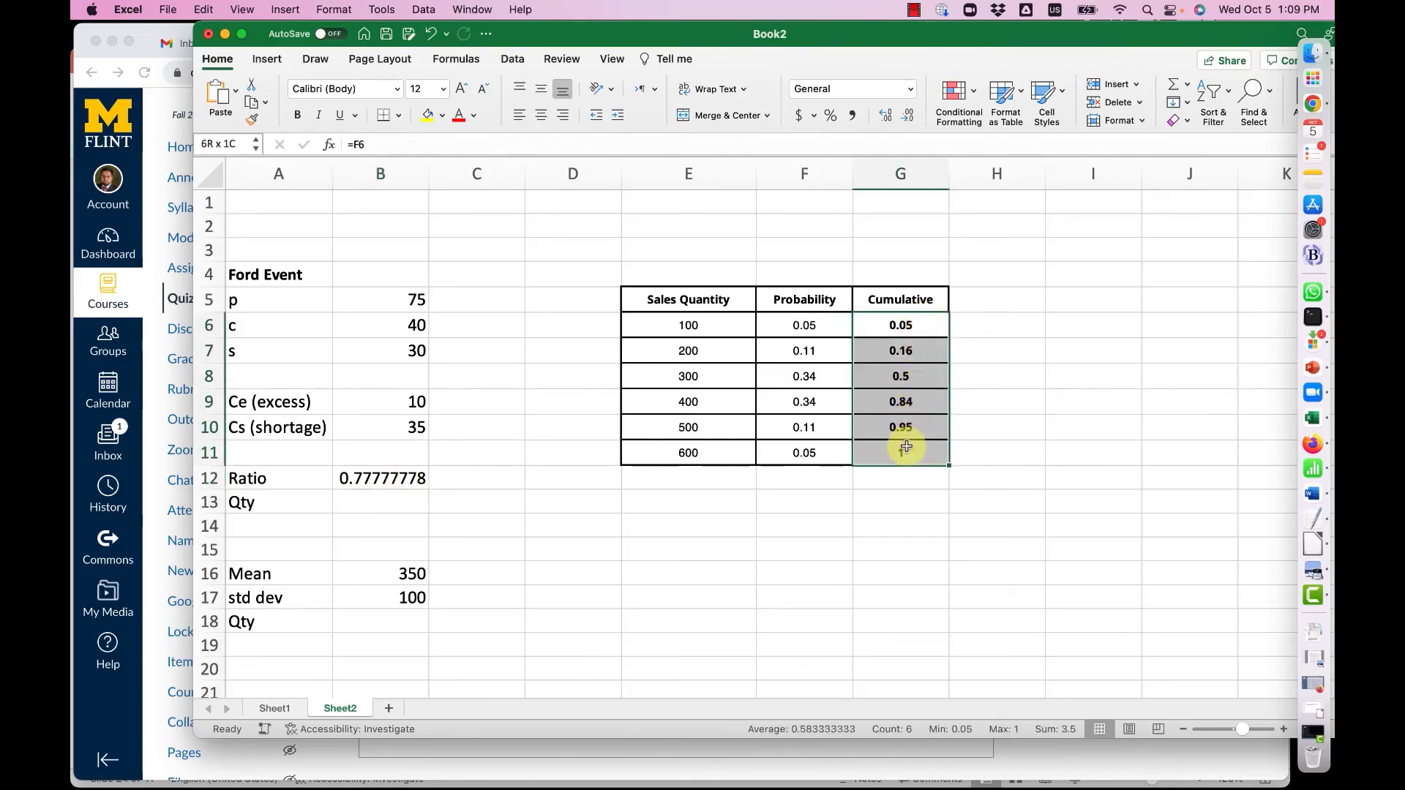
click(678, 393)
drag(902, 376, 901, 453)
click(913, 379)
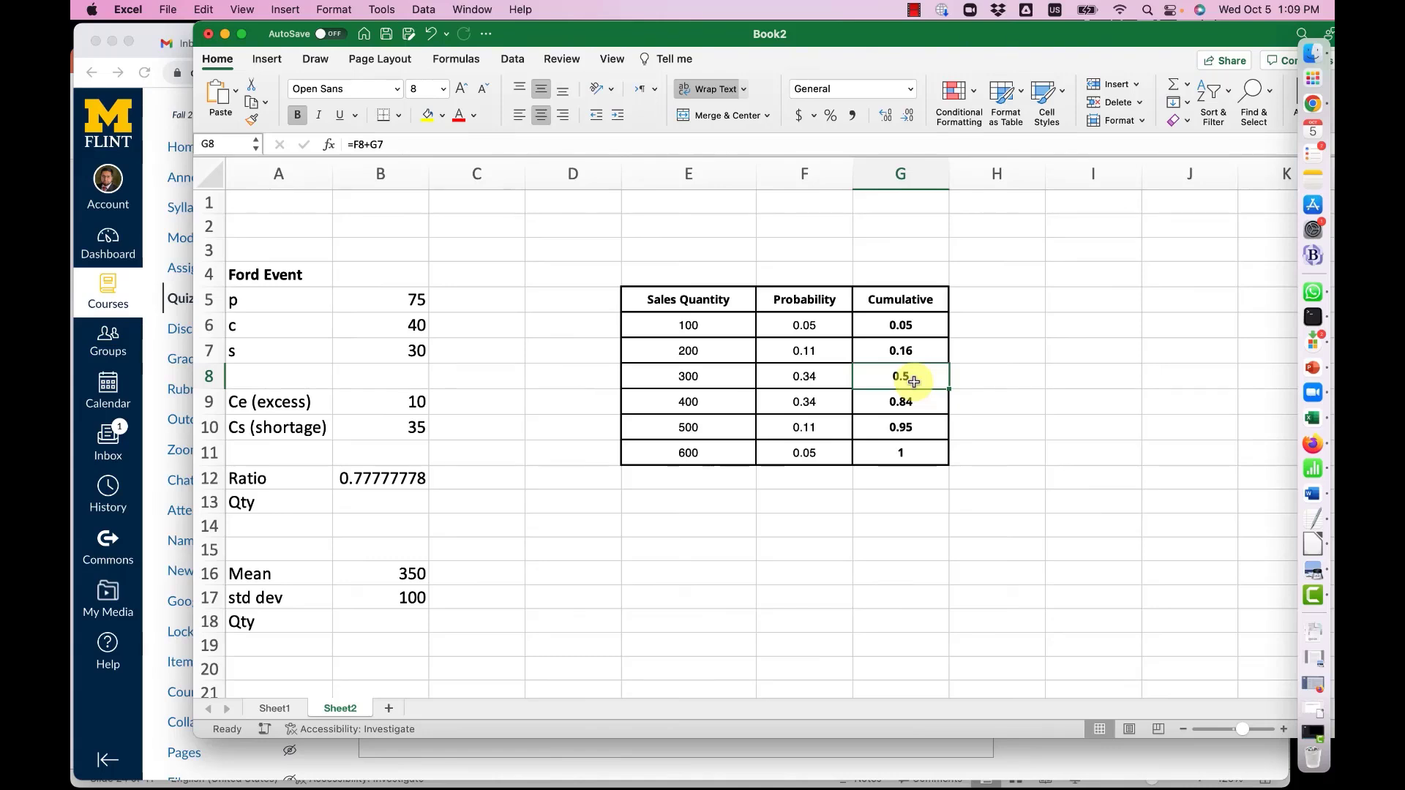
click(388, 483)
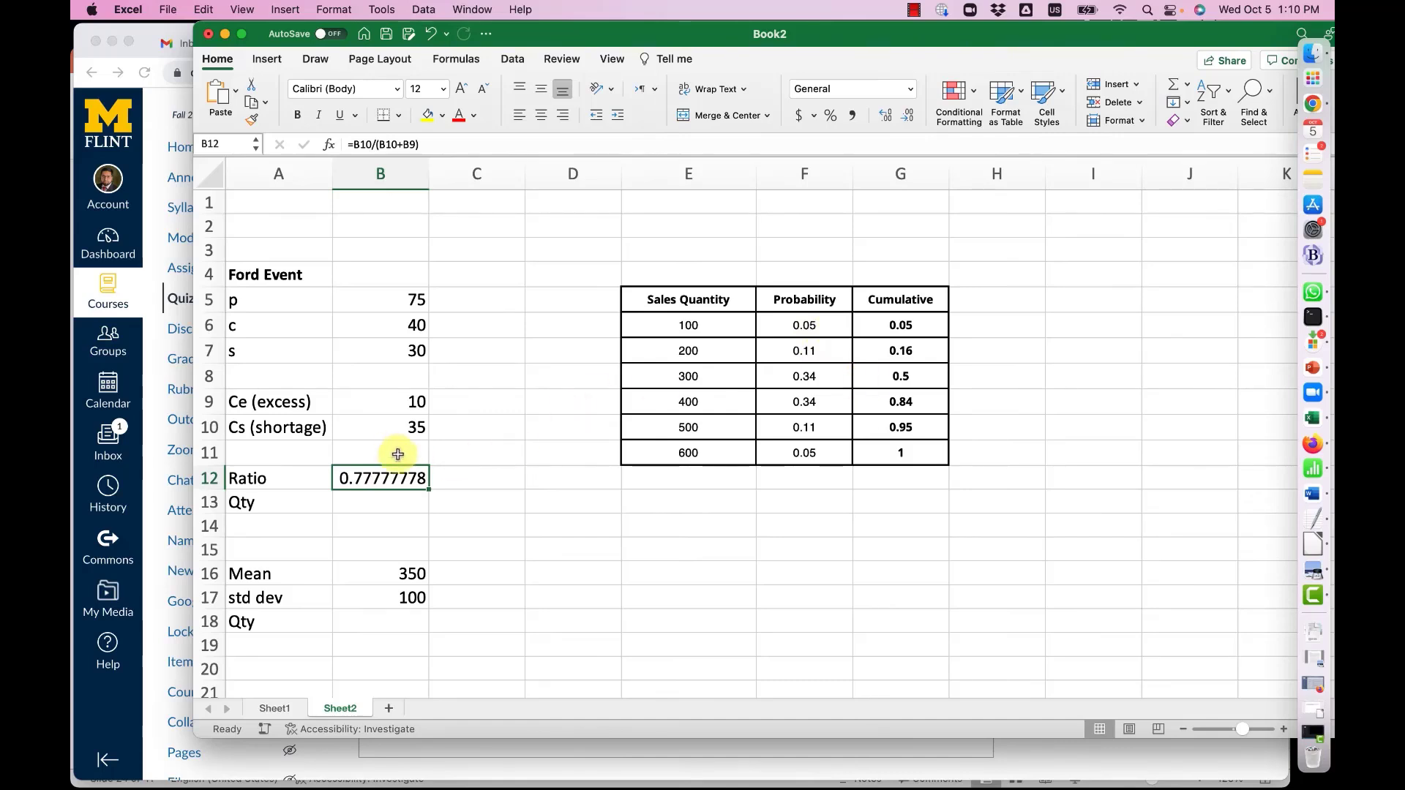
click(389, 431)
click(408, 402)
click(400, 472)
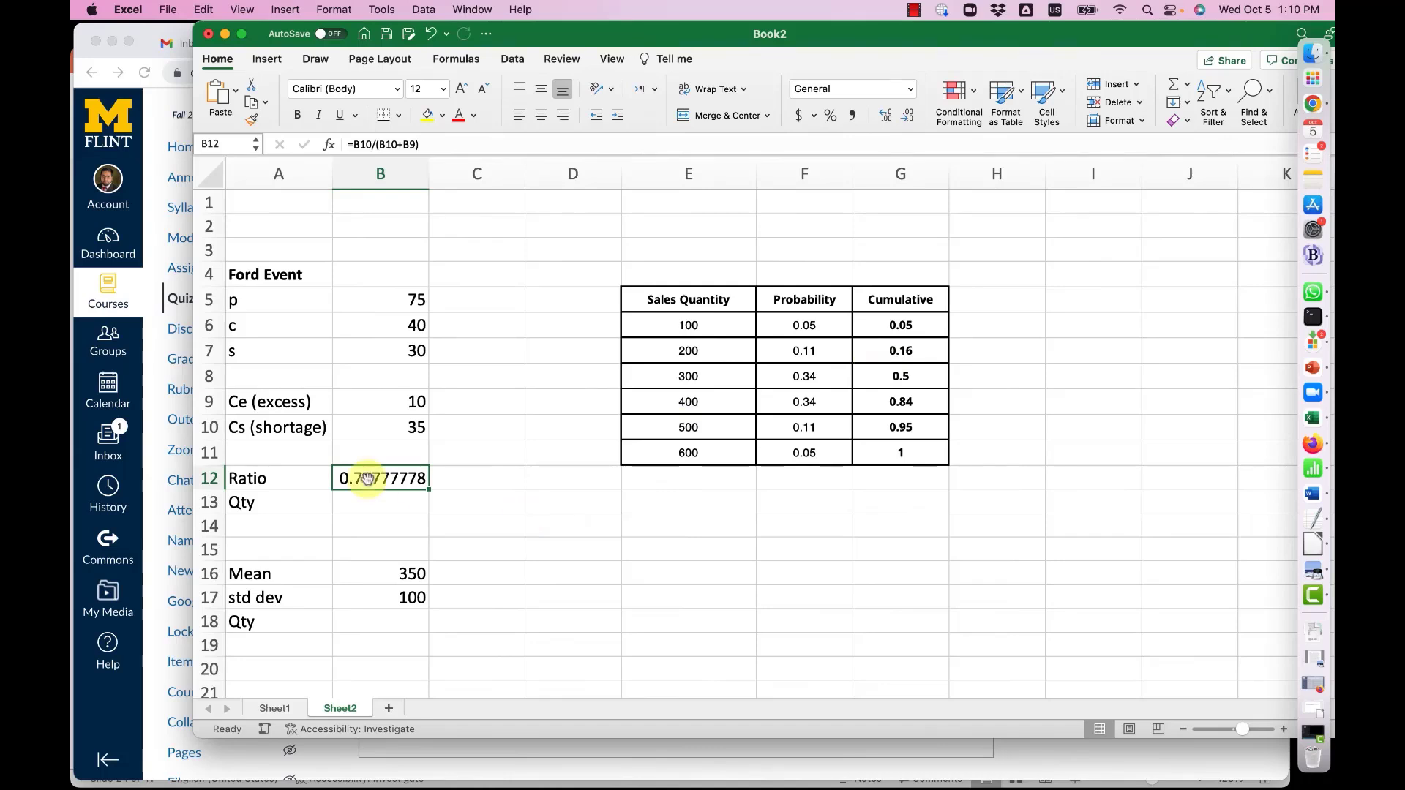
Enter 400 as the optimal Qty in B13, taken from the sales quantity whose cumulative probability first covers the ratio
click(900, 403)
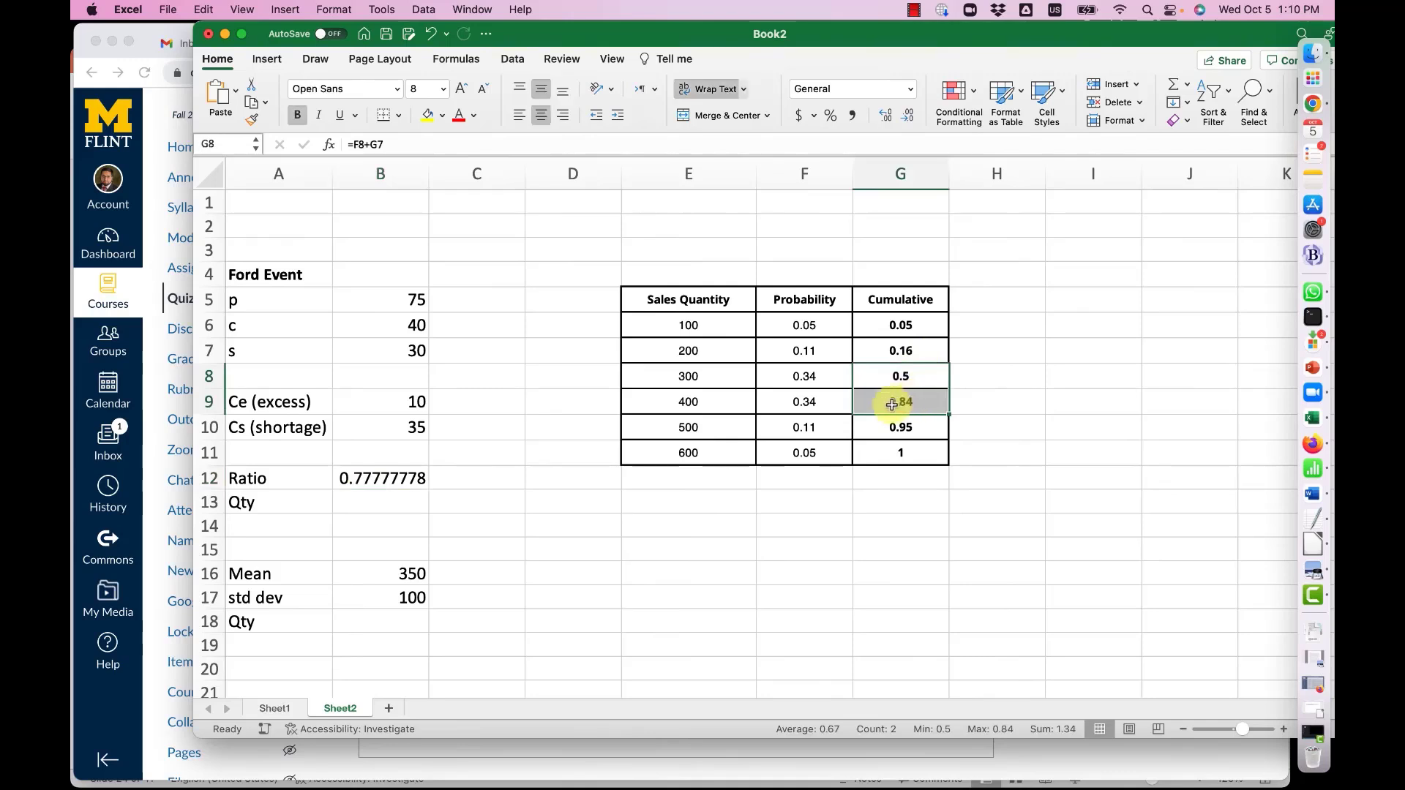
double_click(892, 405)
key(Escape)
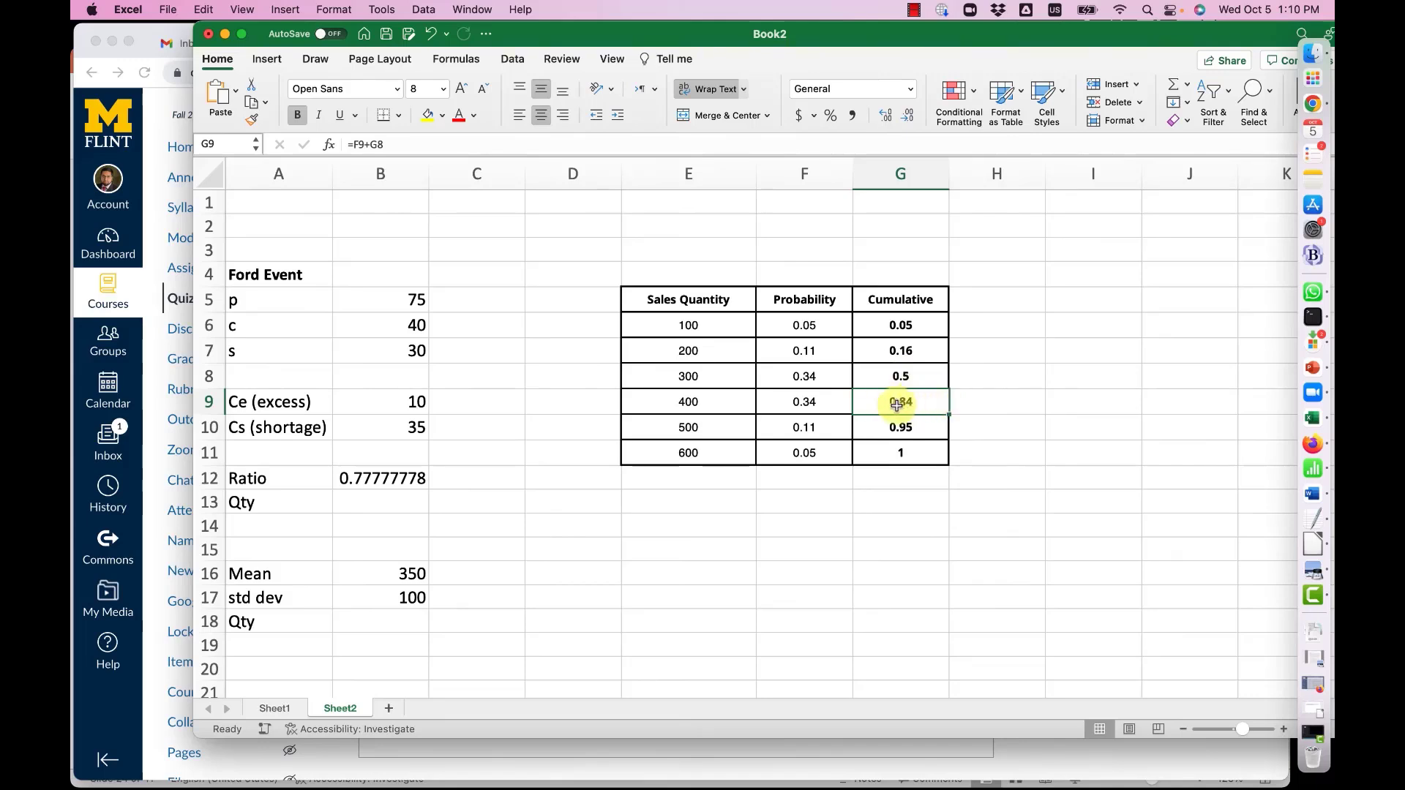
click(731, 402)
click(349, 504)
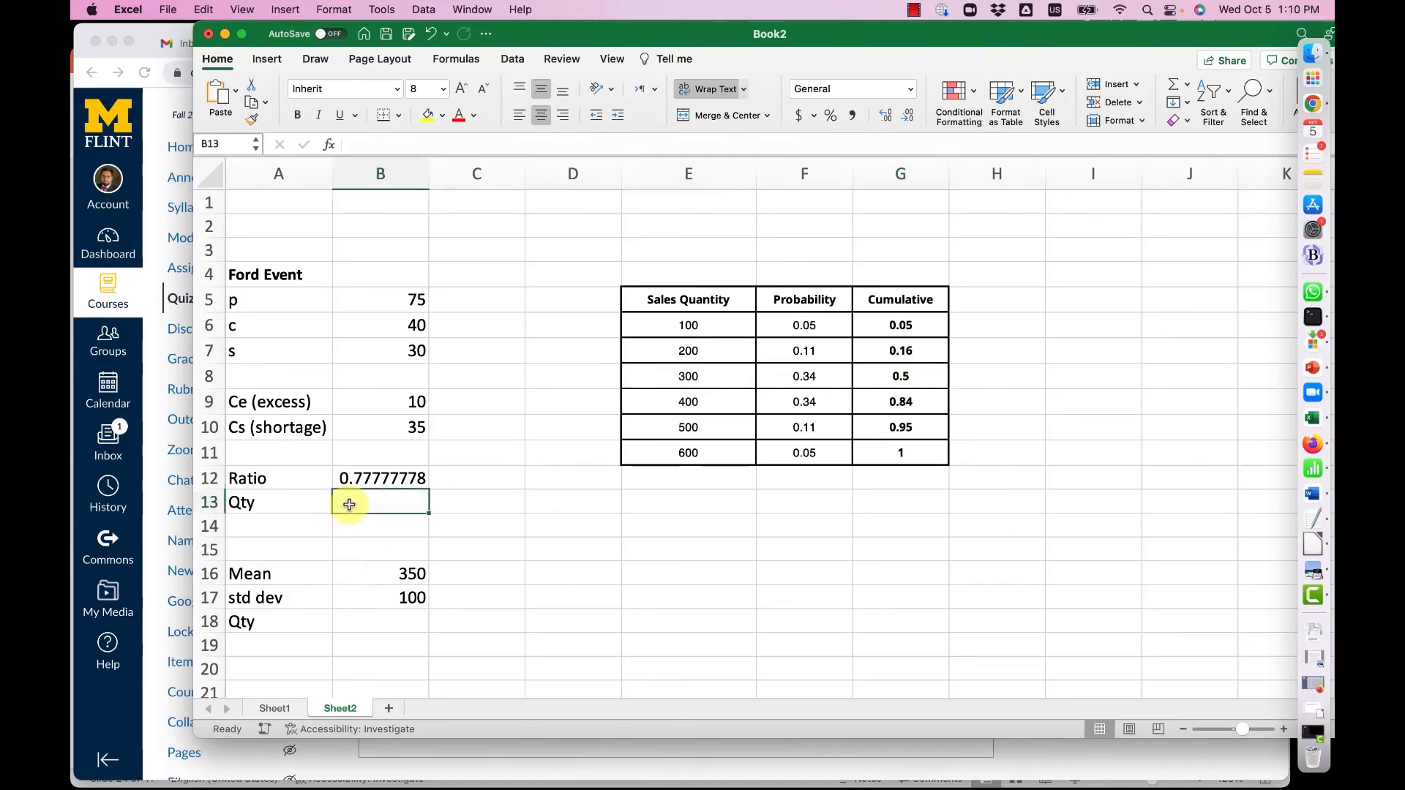
text(400)
key(Return)
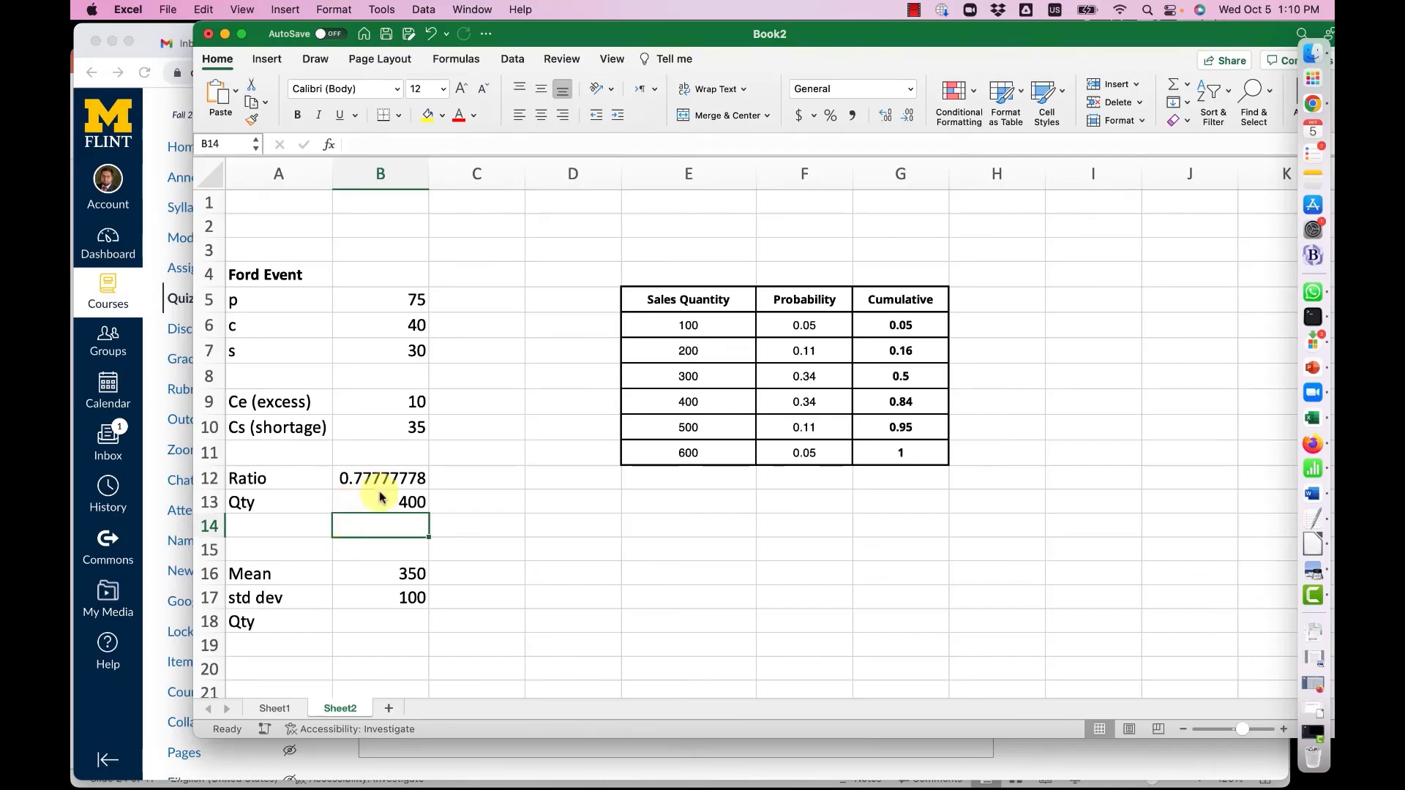
Switch to the Canvas quiz in Chrome, compare the demand distributions in Questions 9 and 10, and return to Excel
key(ctrl+Up)
click(849, 495)
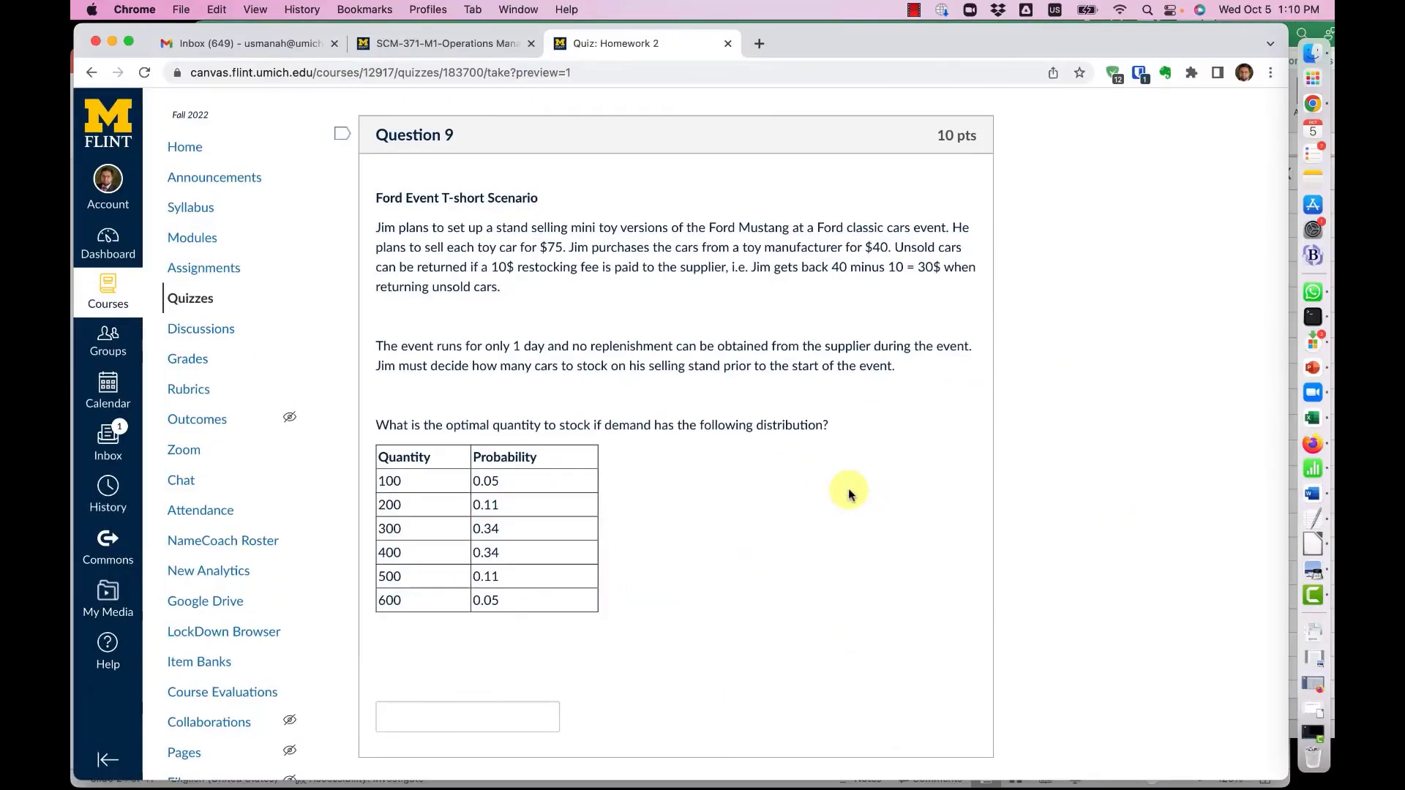
scroll(849, 495, down, 5)
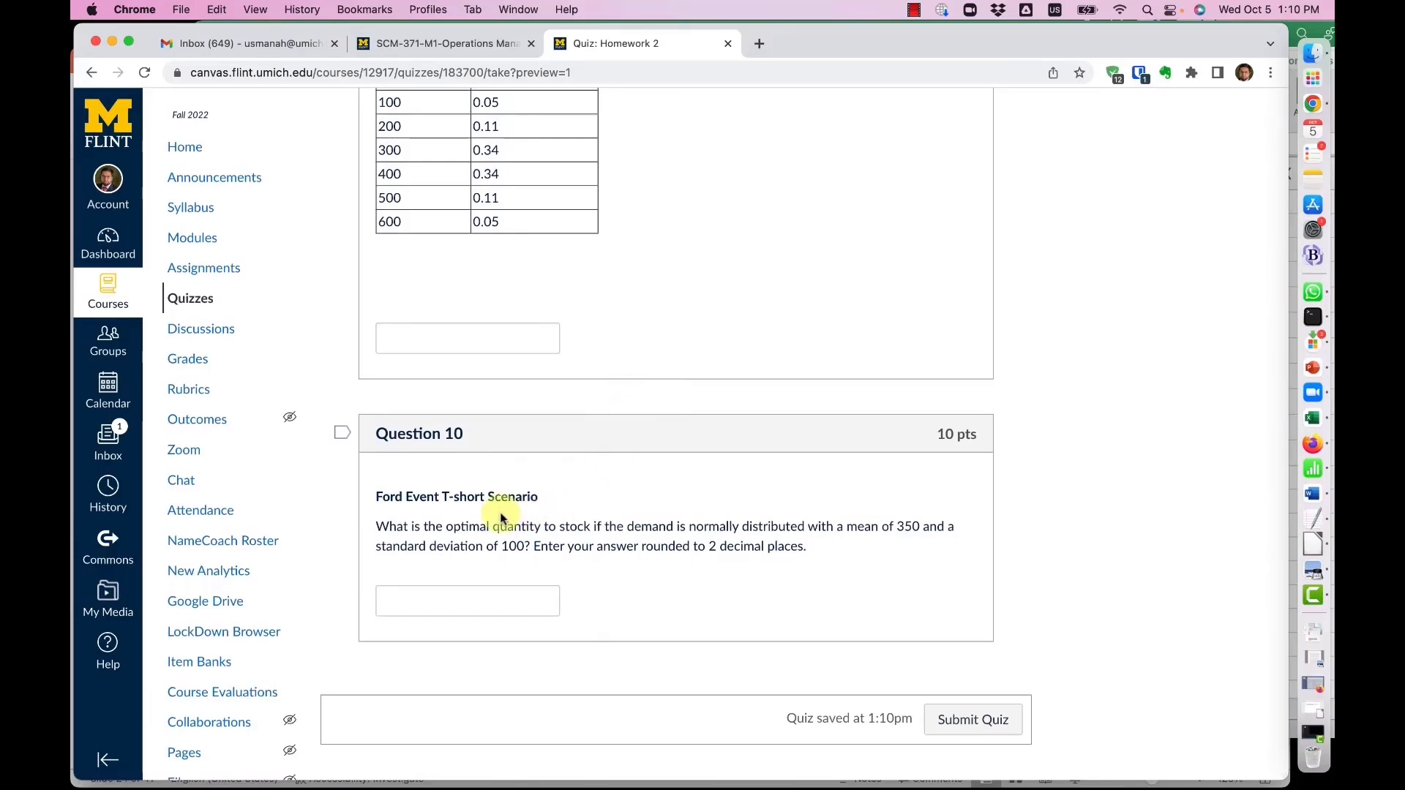
scroll(497, 517, up, 5)
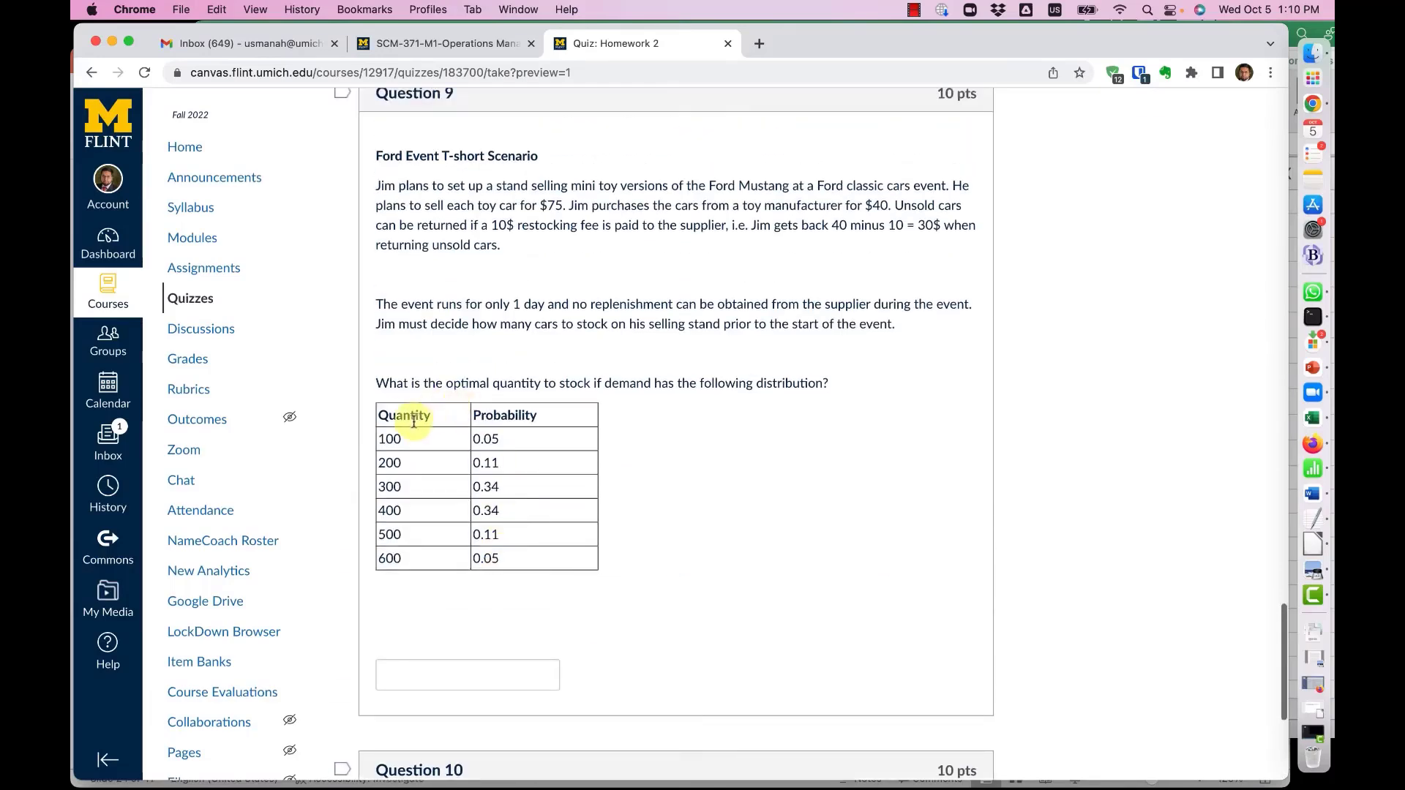
drag(405, 416, 567, 562)
scroll(567, 562, down, 4)
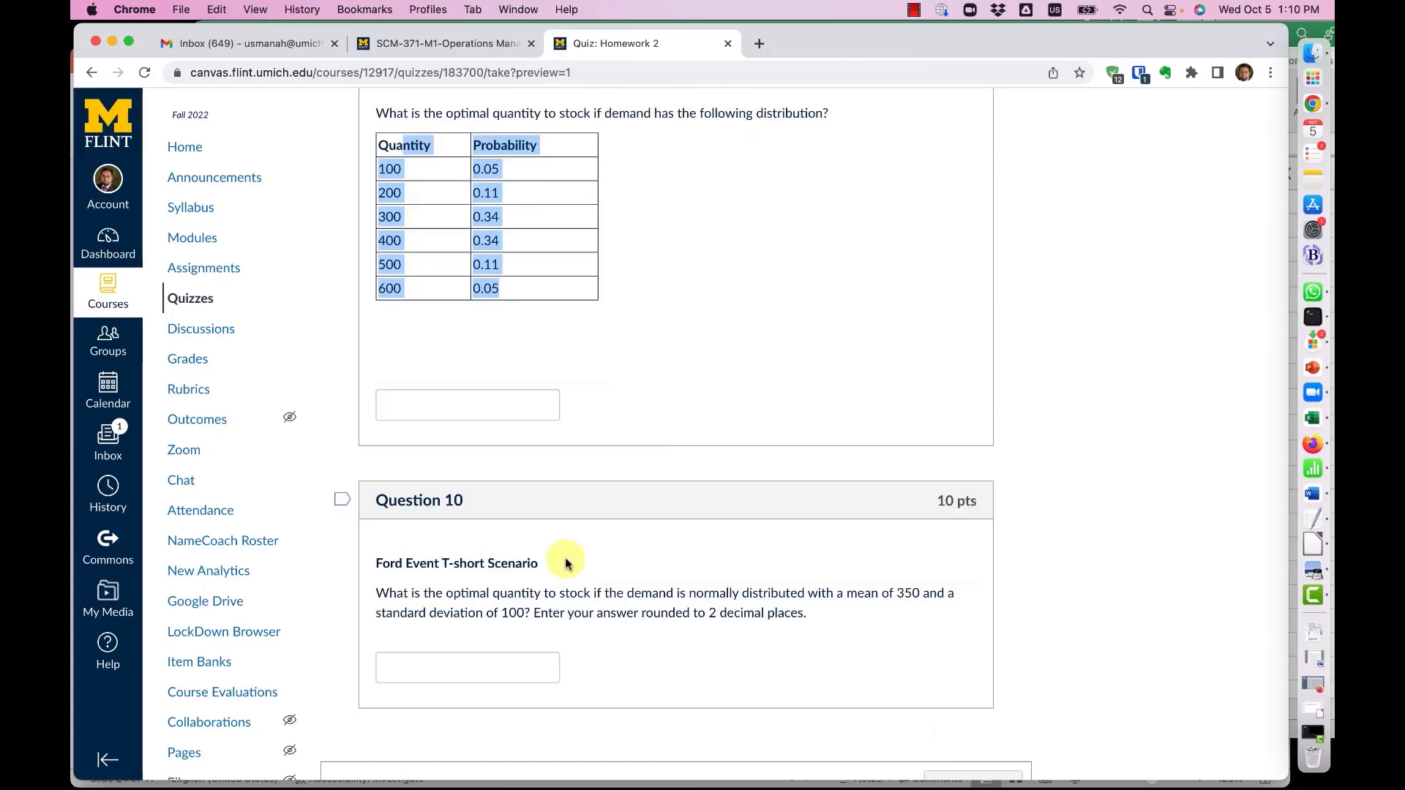
drag(607, 594, 858, 588)
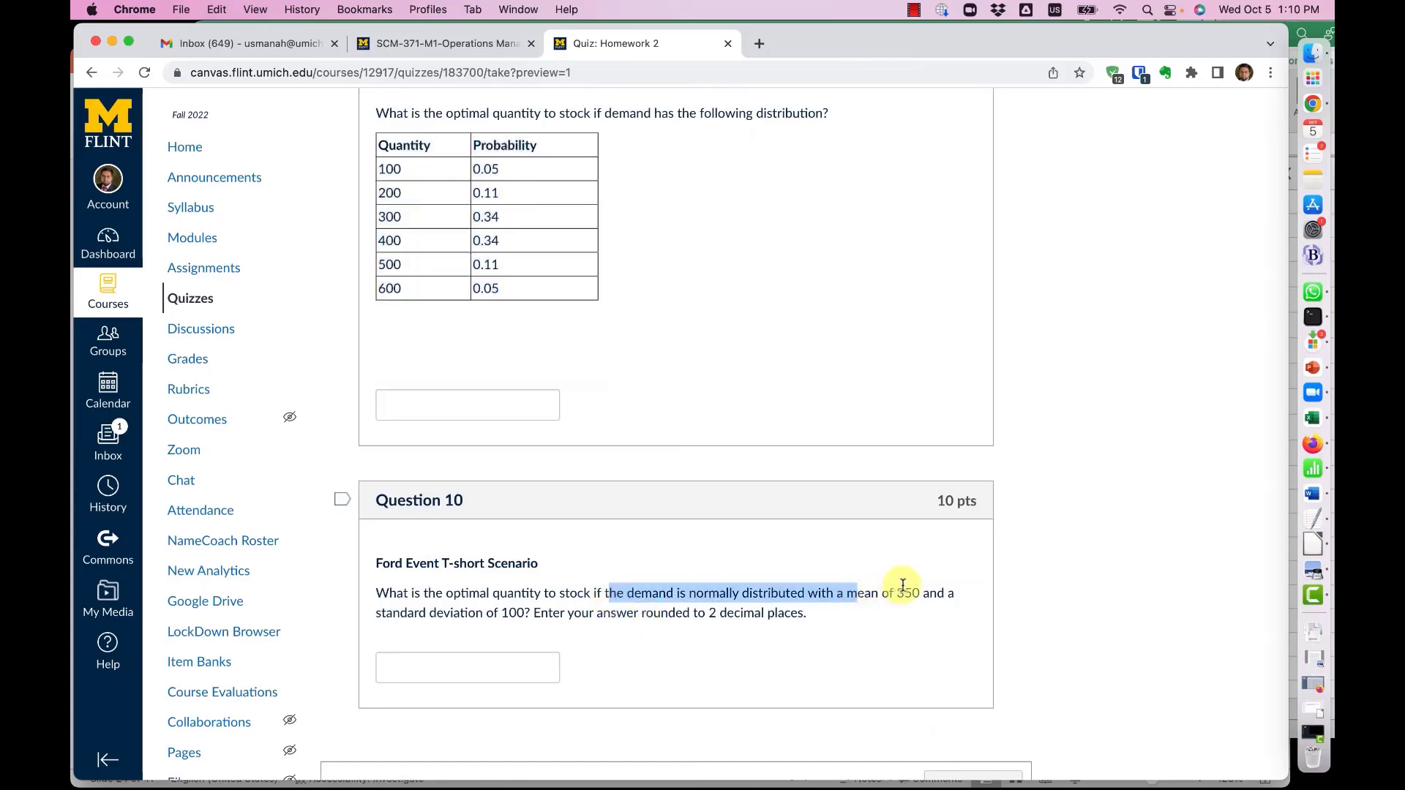
click(902, 586)
key(ctrl+Up)
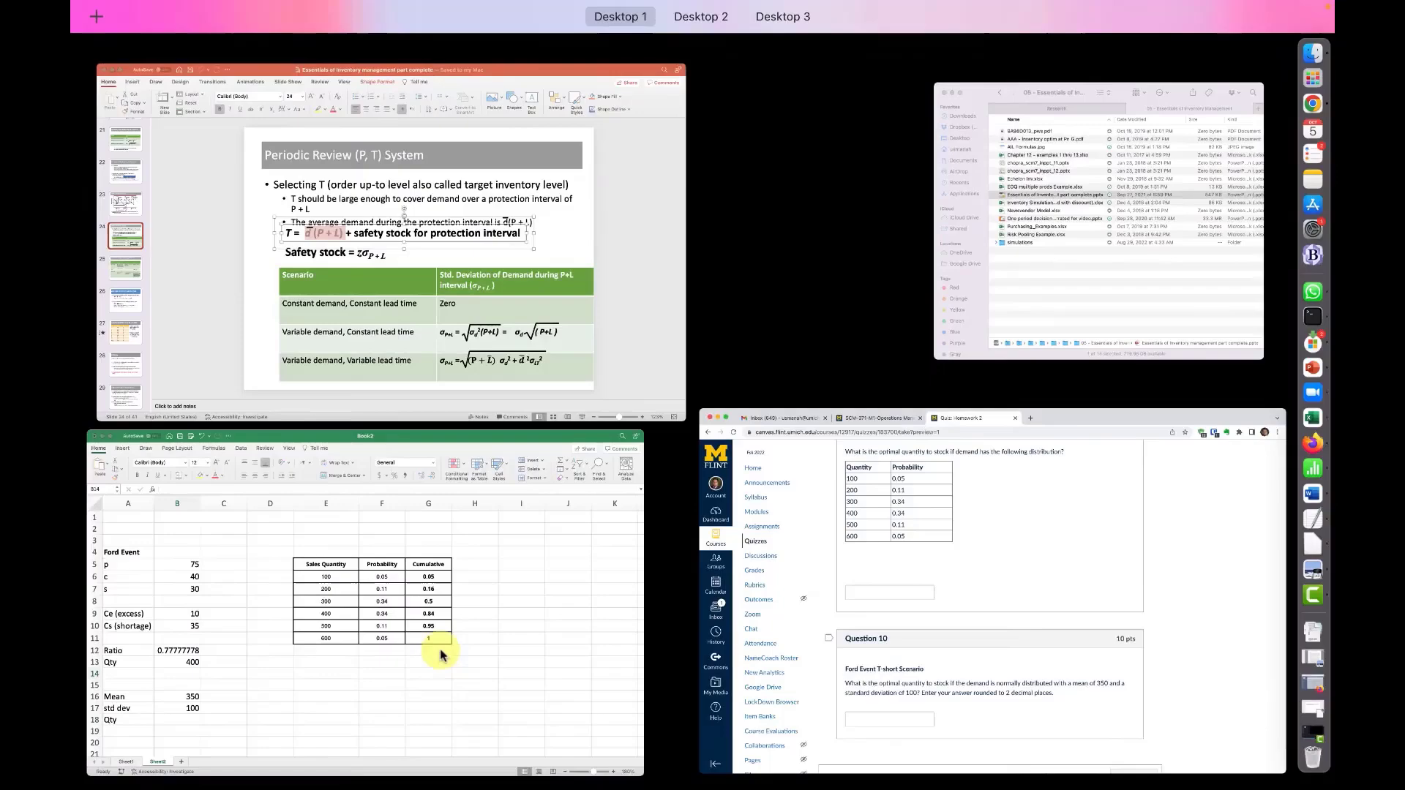
click(268, 617)
Make the Ce (excess), Cs (shortage) and Ratio labels and their values in column B bold
drag(296, 479, 388, 479)
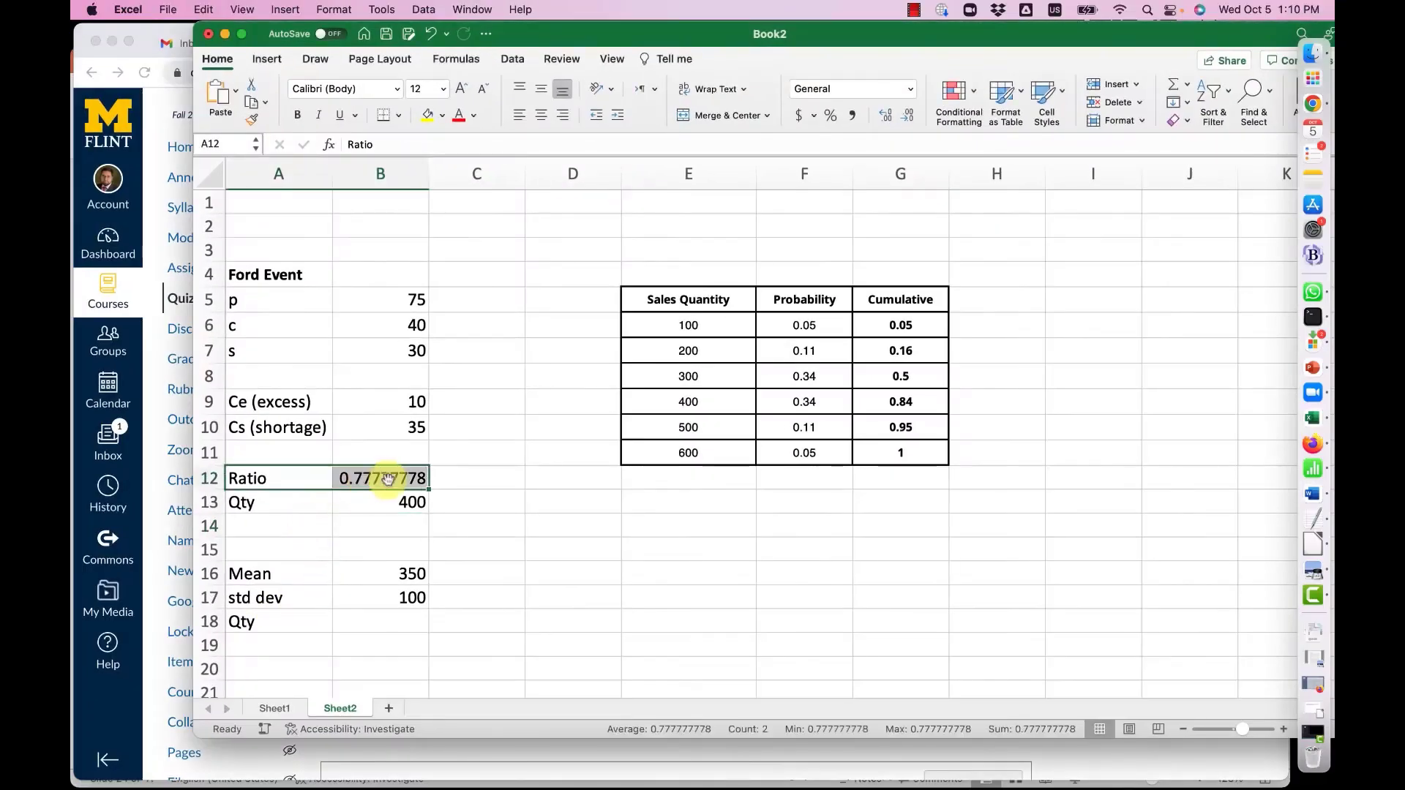
drag(308, 402, 370, 428)
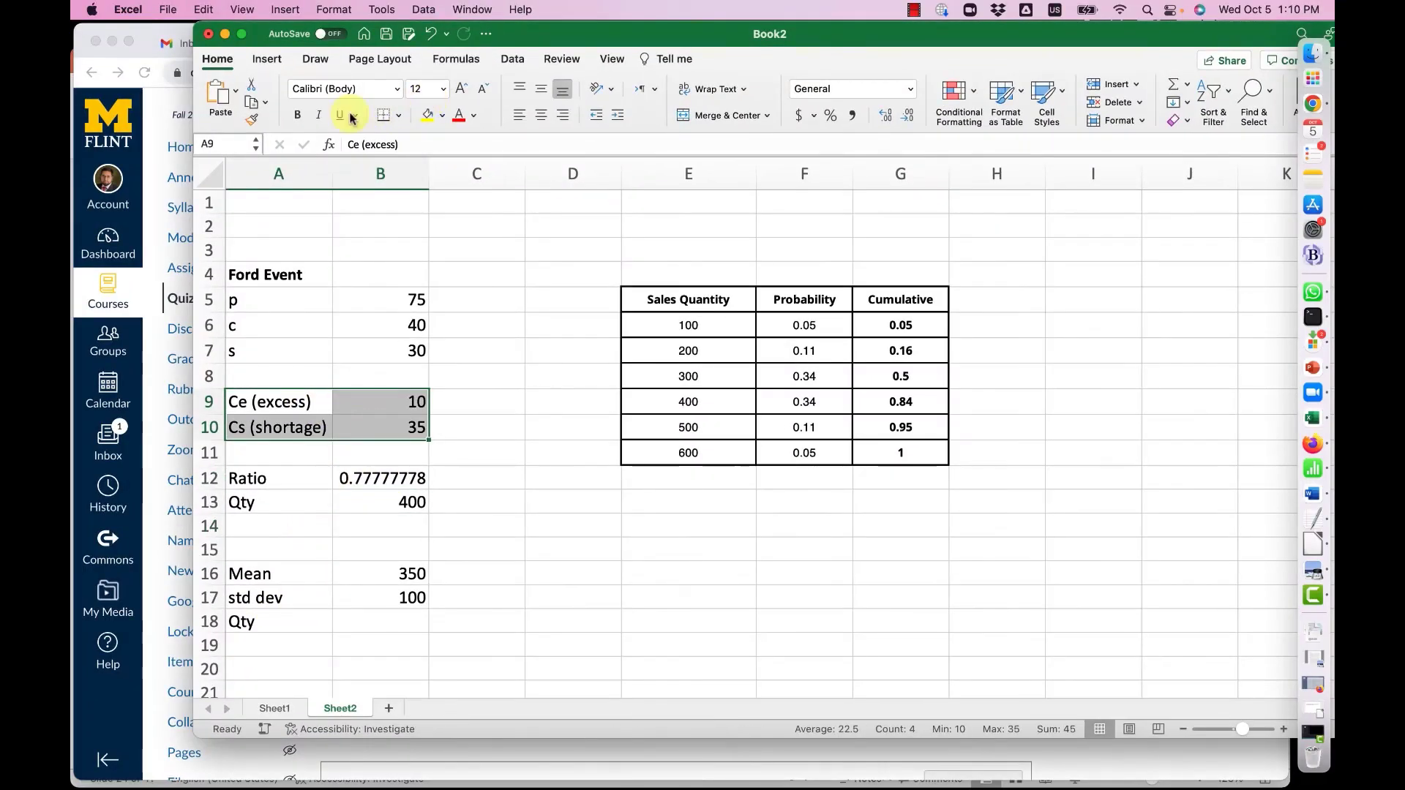
click(297, 115)
click(306, 479)
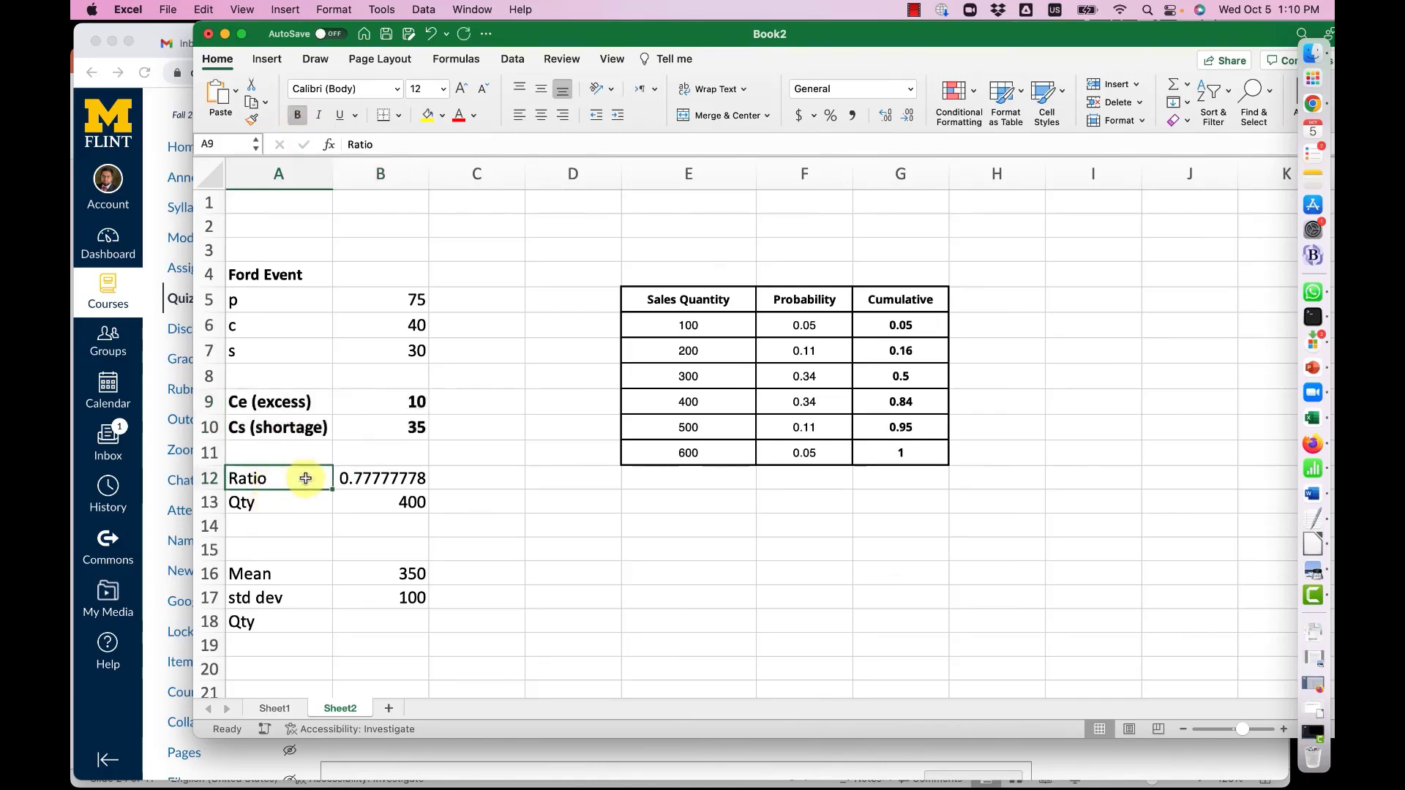
drag(306, 479, 384, 480)
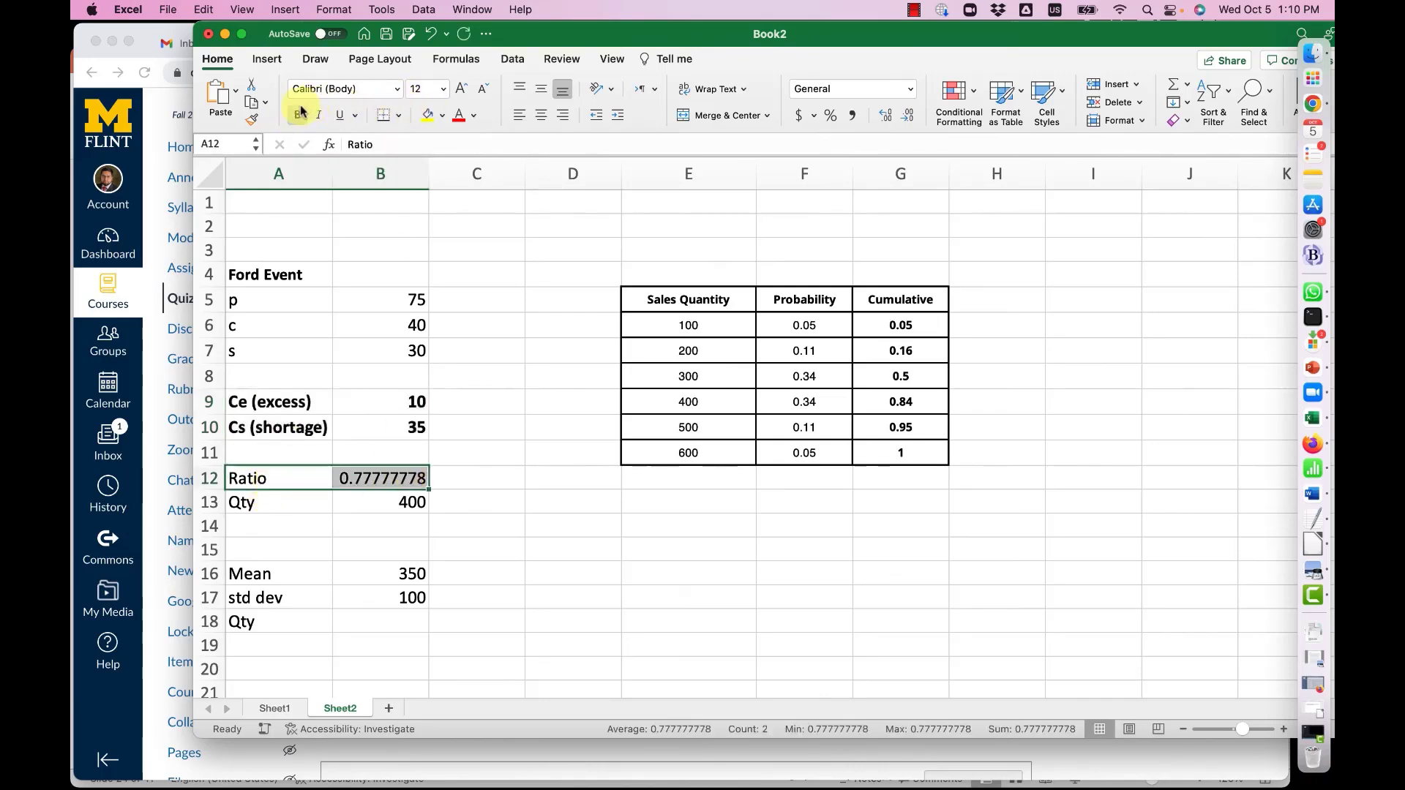
click(375, 432)
click(369, 475)
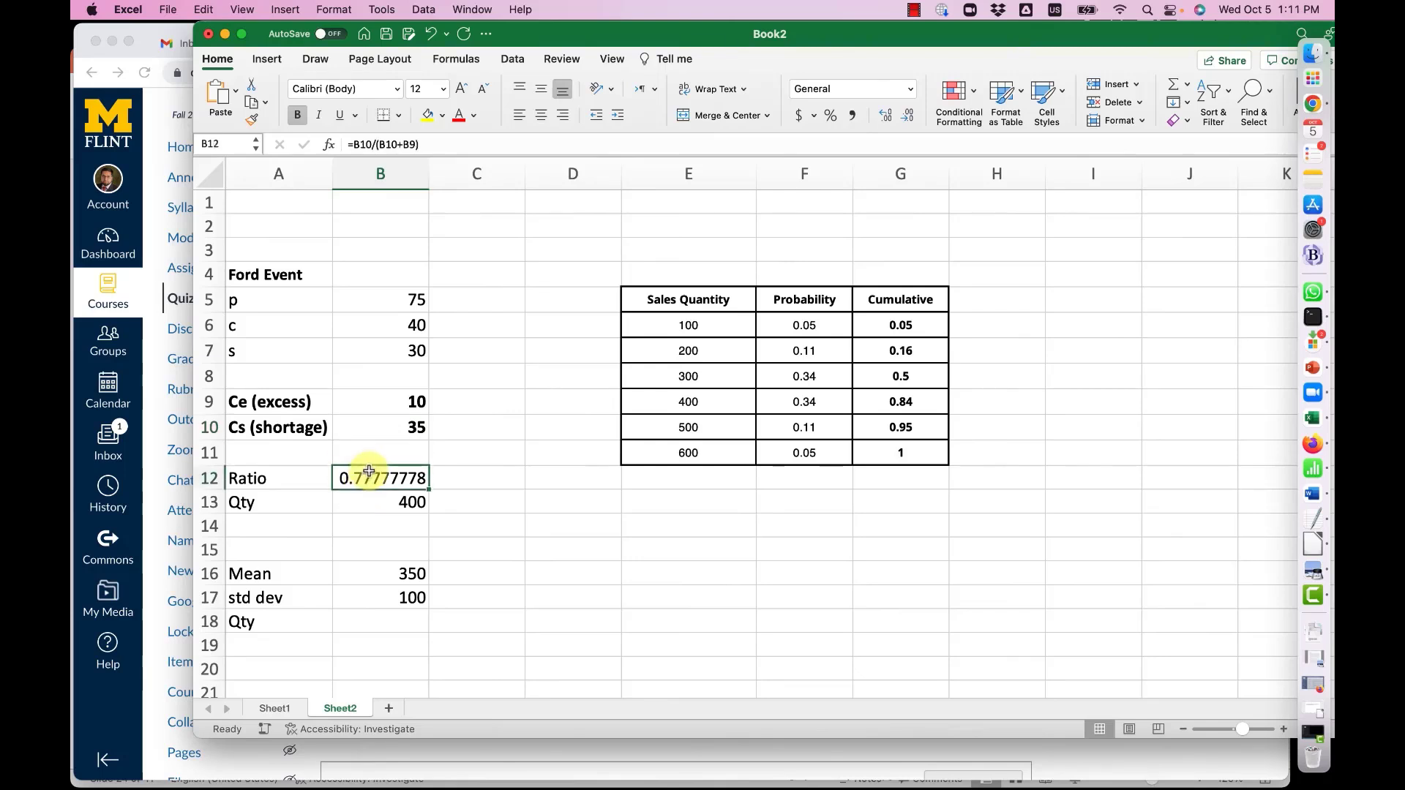
key(super+b)
click(307, 475)
key(super+b)
Review the mean and standard deviation in B16:B17 alongside the Ratio in B12 and the Cumulative column
click(336, 638)
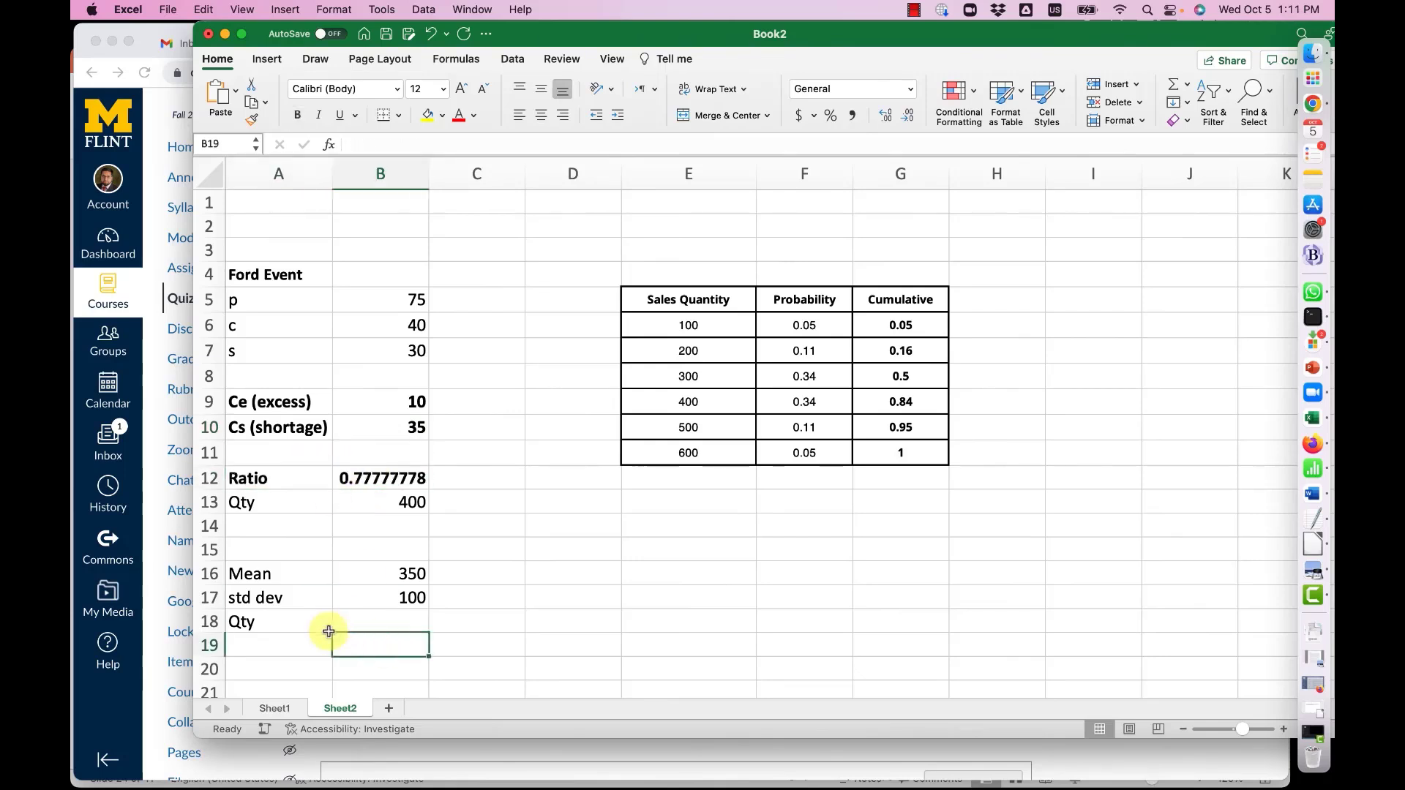
scroll(393, 590, down, 3)
drag(407, 493, 410, 518)
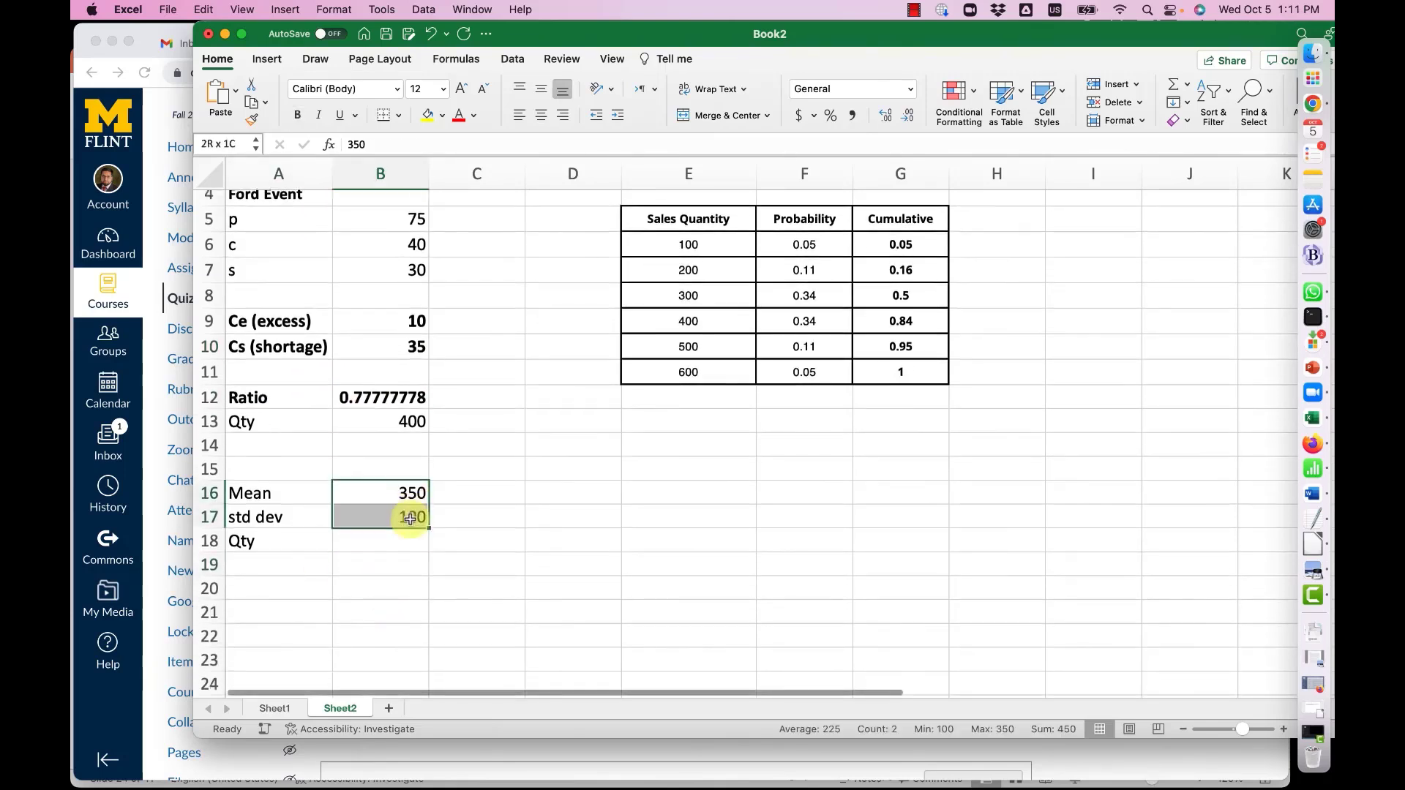
click(403, 397)
click(911, 245)
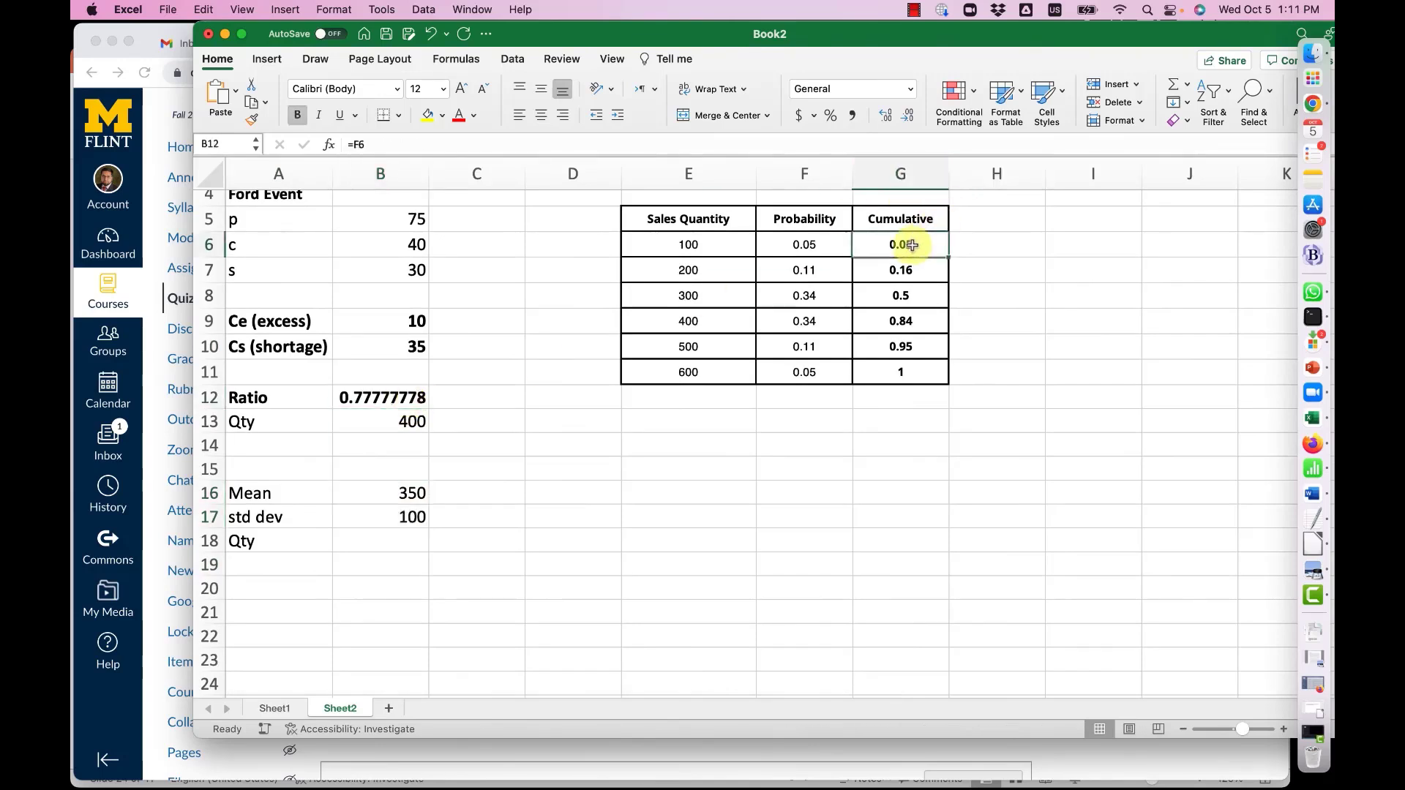
drag(911, 245, 856, 469)
click(350, 400)
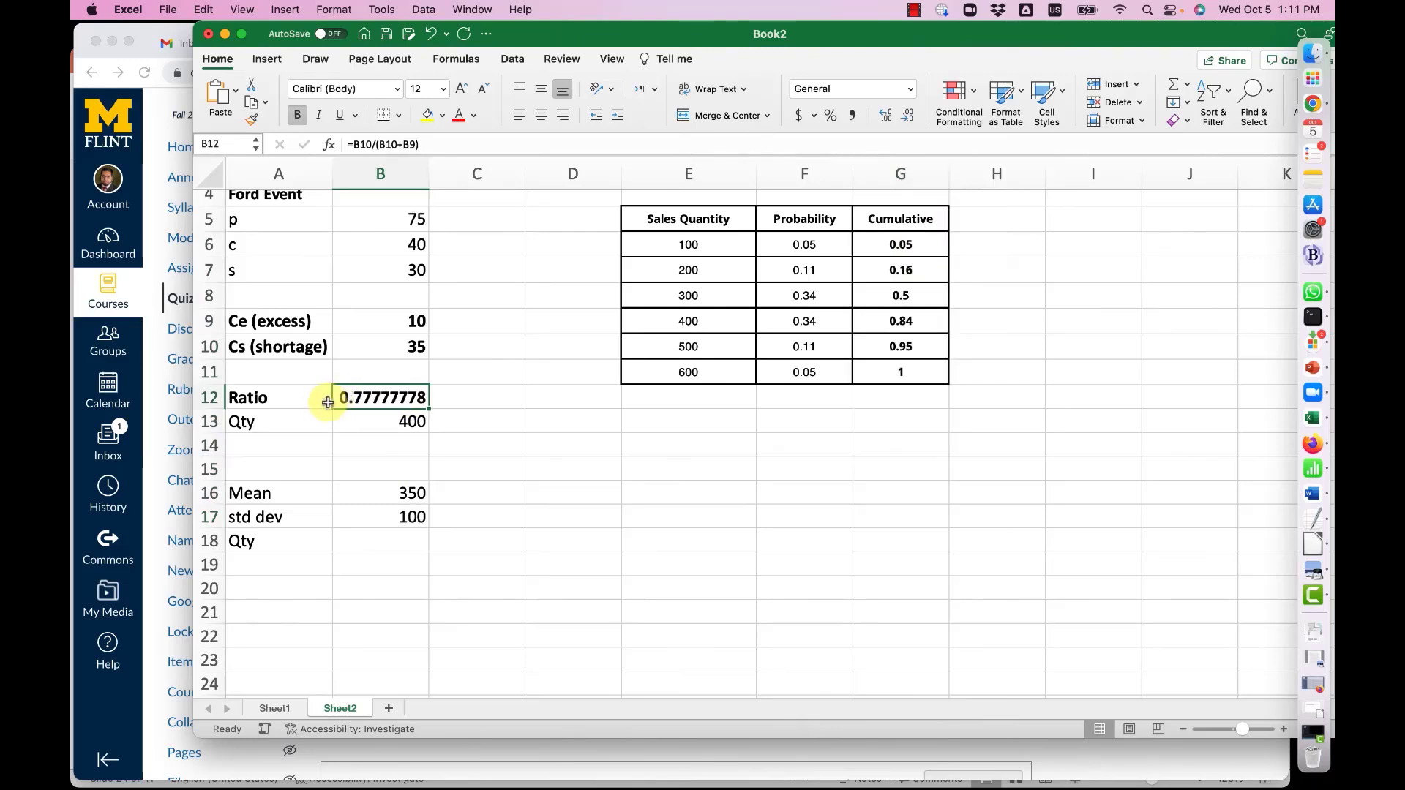
drag(371, 503, 370, 517)
Calculate the normally distributed Qty in B18 from the ratio, mean and standard deviation, with =NORM.INV(B12,B16,B17)
click(368, 539)
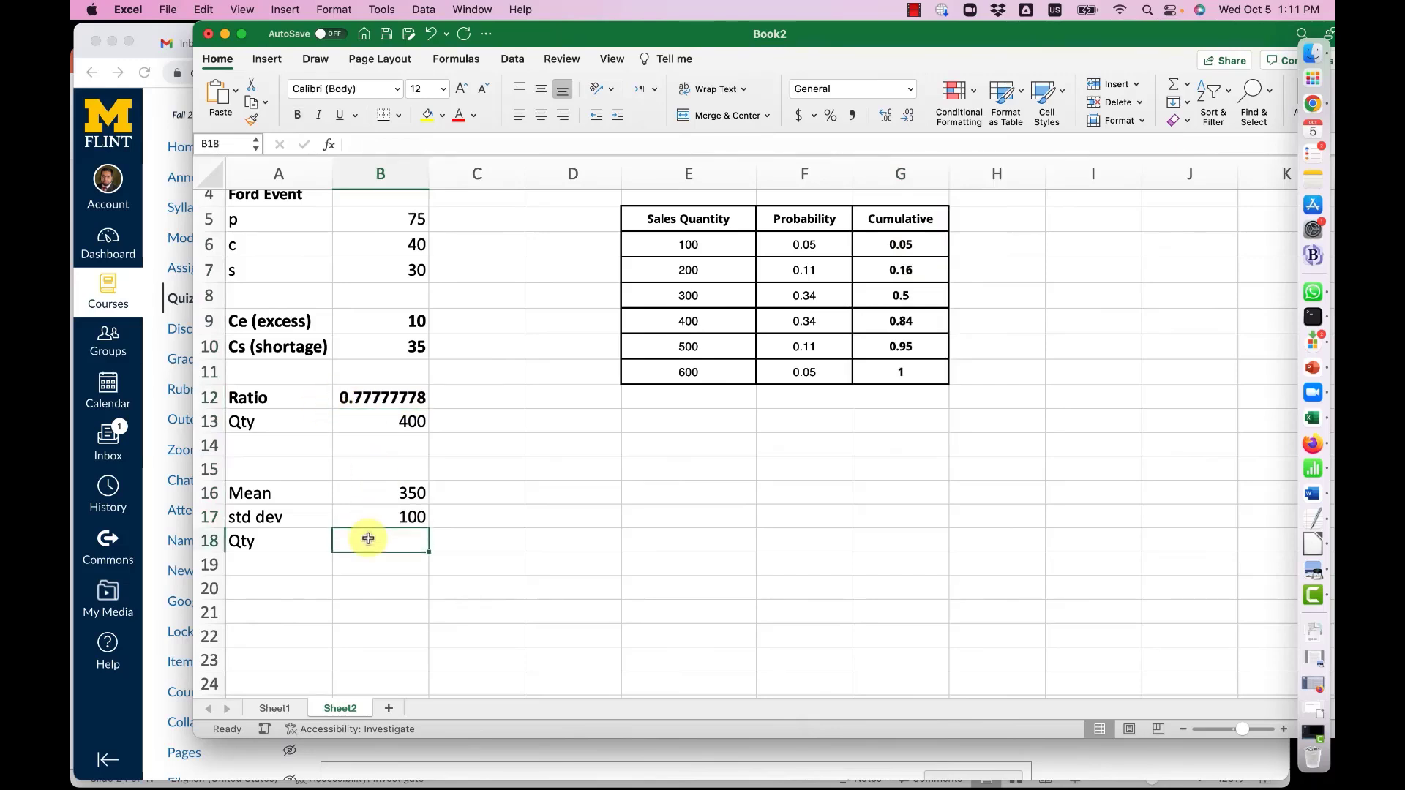
text(=norm.inv()
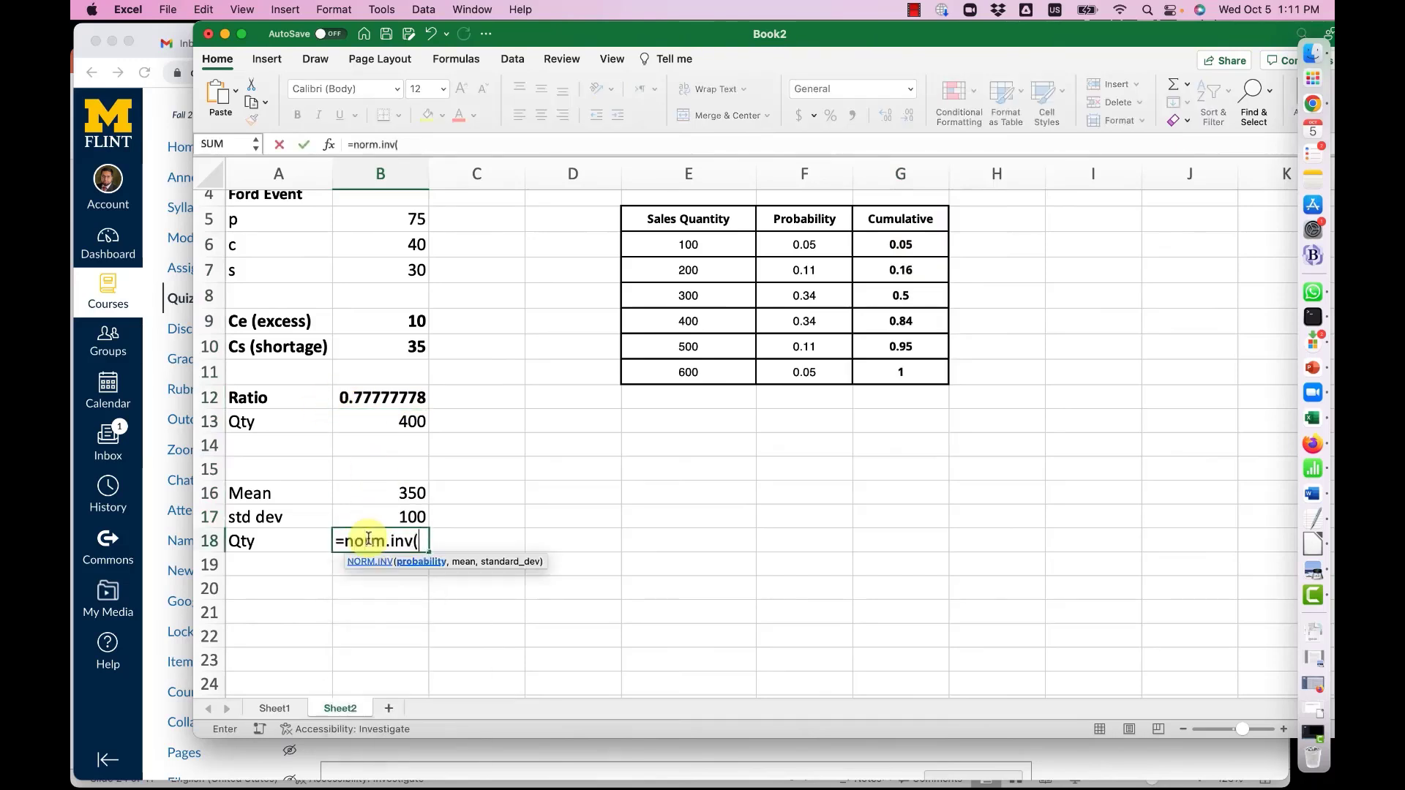
click(368, 397)
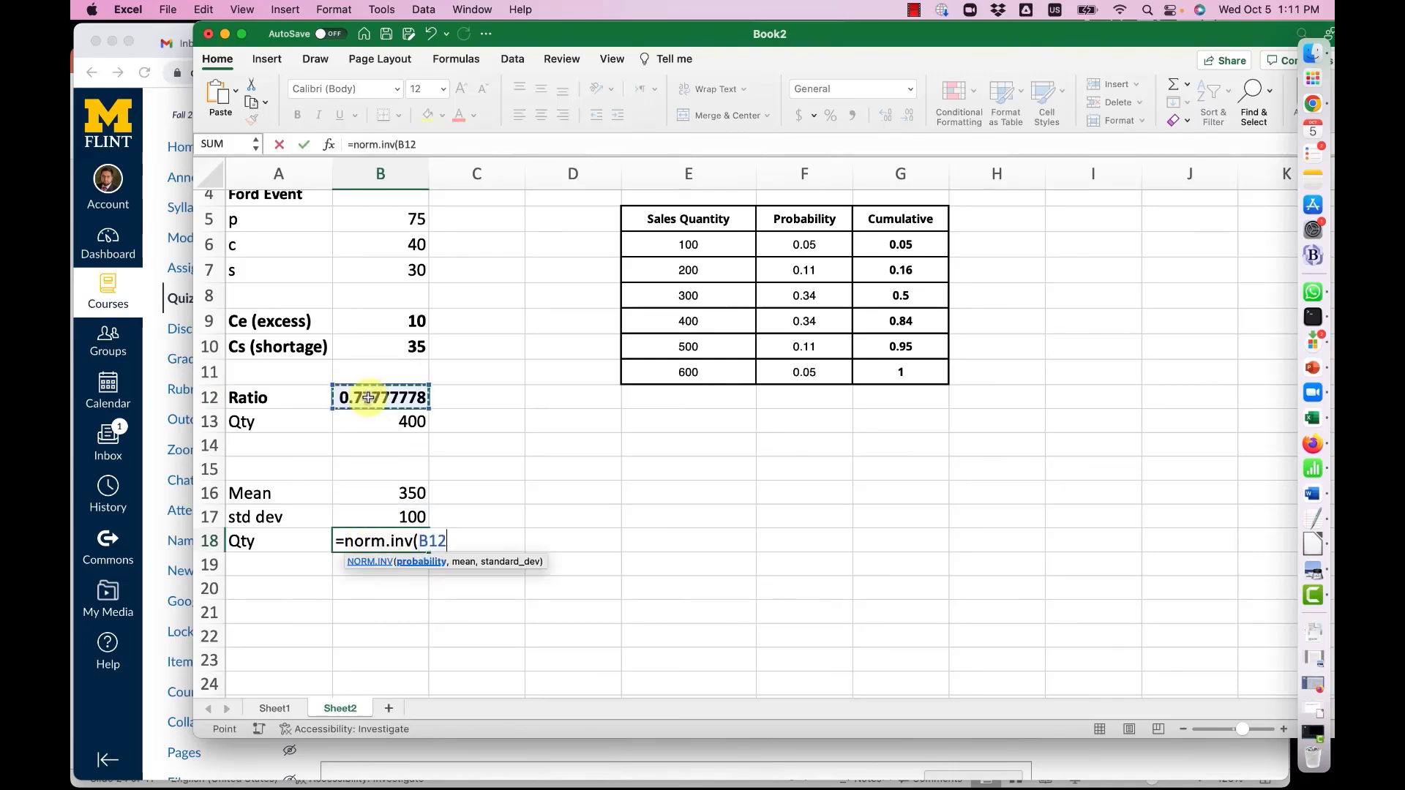
text(,)
click(374, 493)
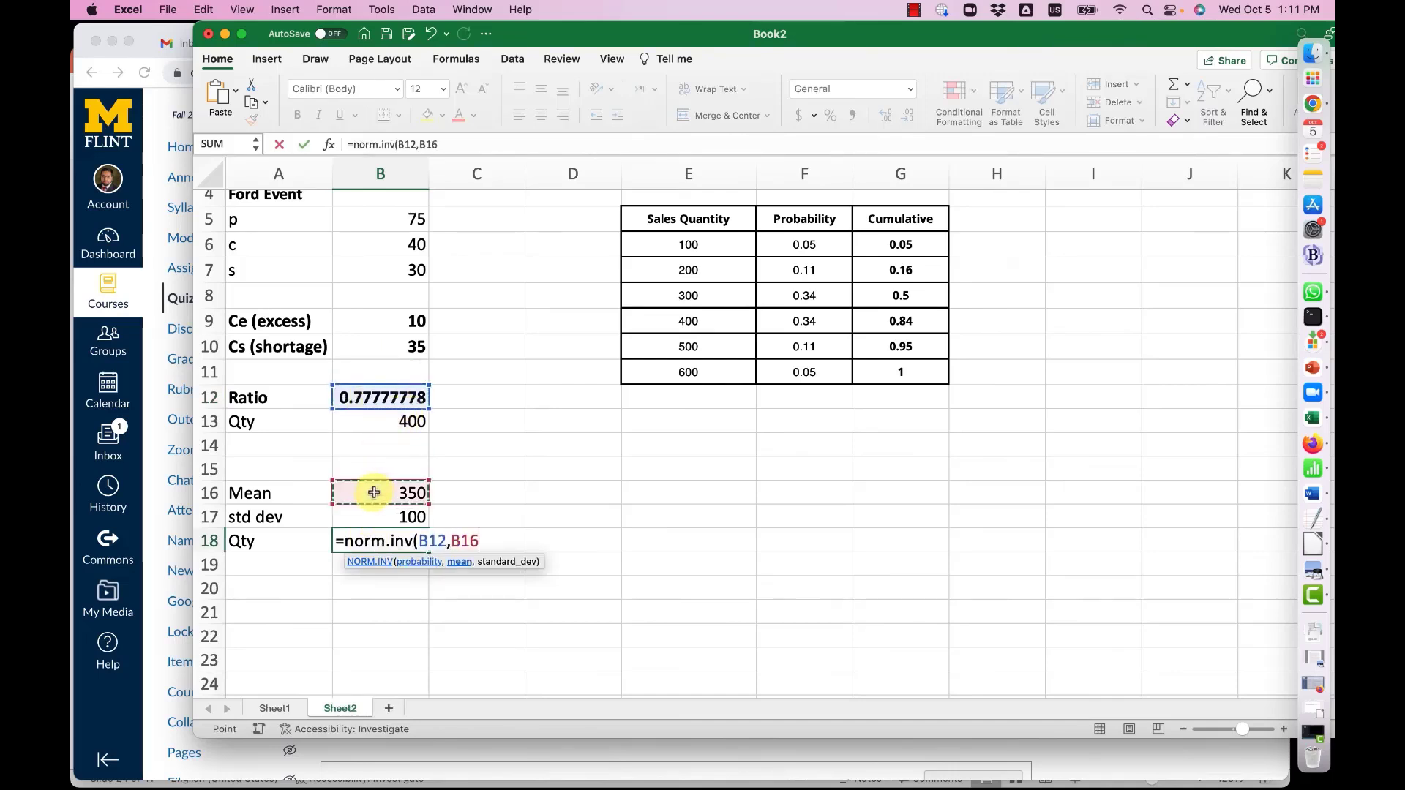
text(,)
click(376, 525)
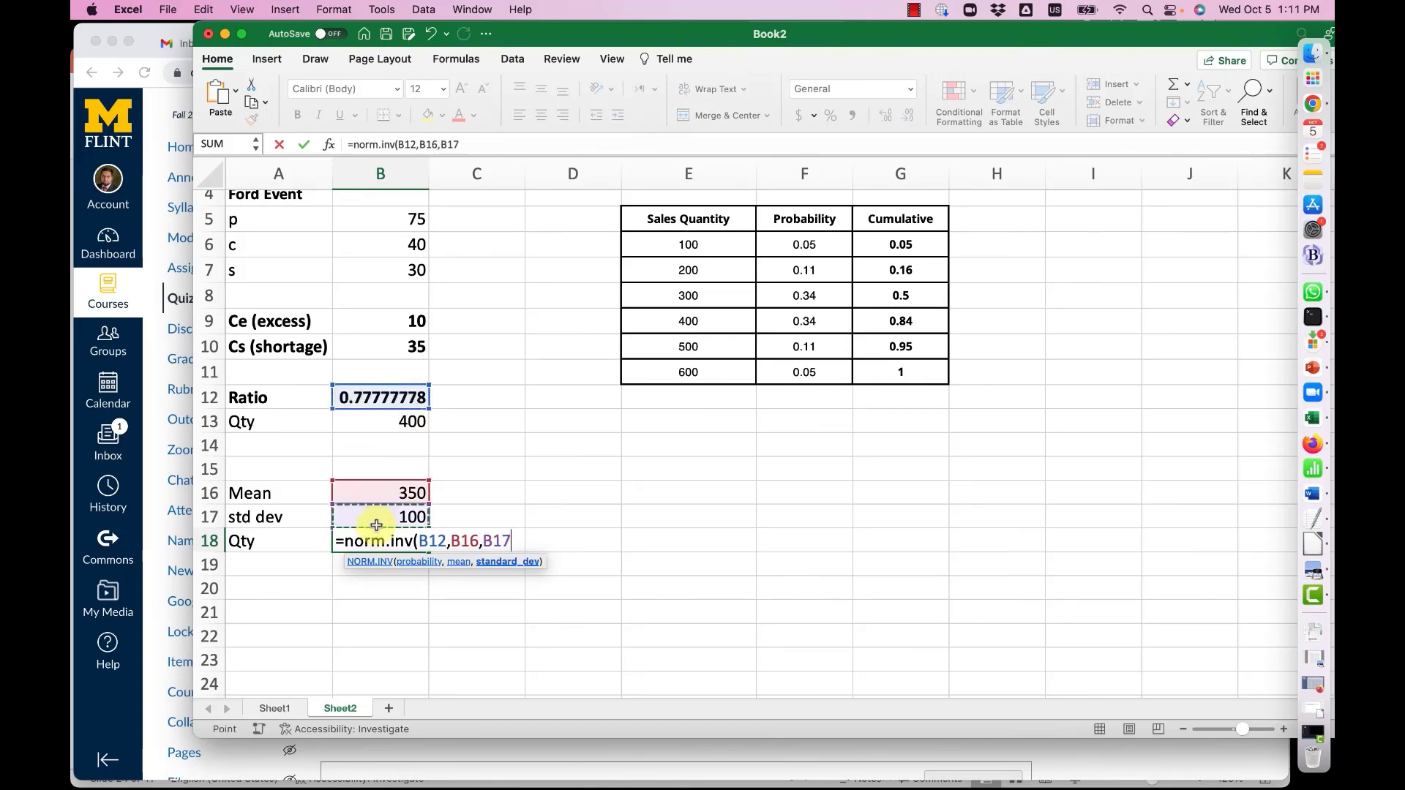
text())
key(Return)
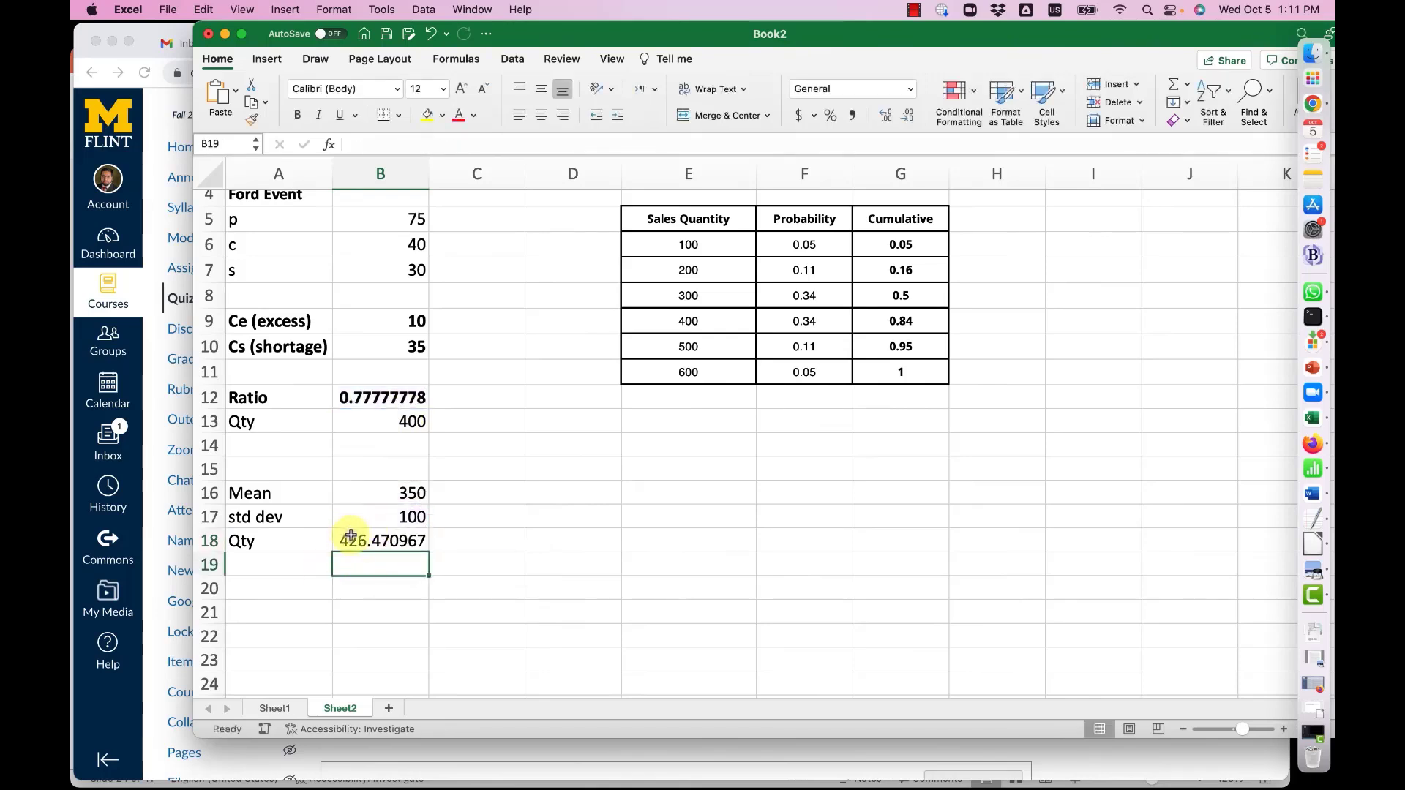
Check the rounding instruction for Question 10 in the Canvas quiz in Chrome, and return to the B18 result in Excel
click(351, 538)
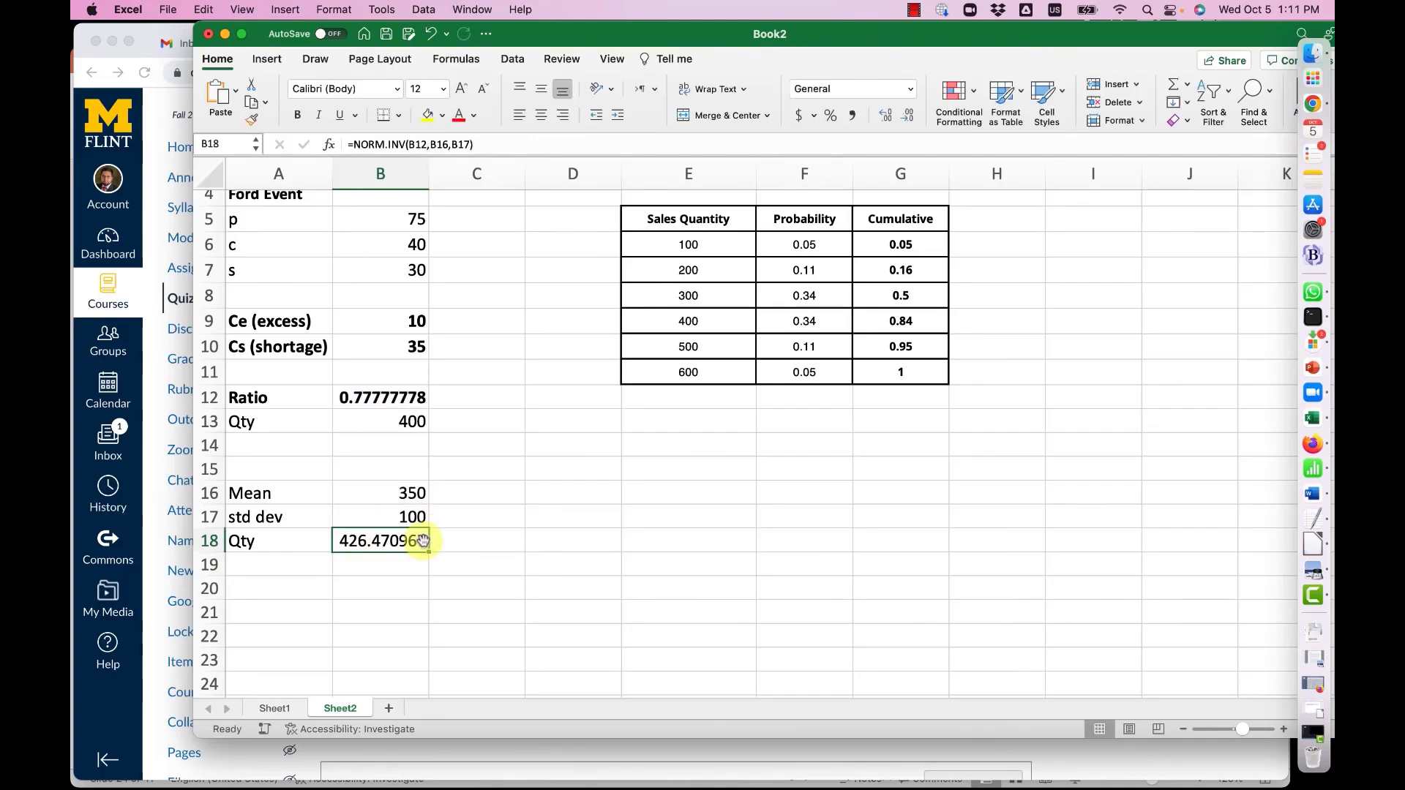
key(ctrl+Up)
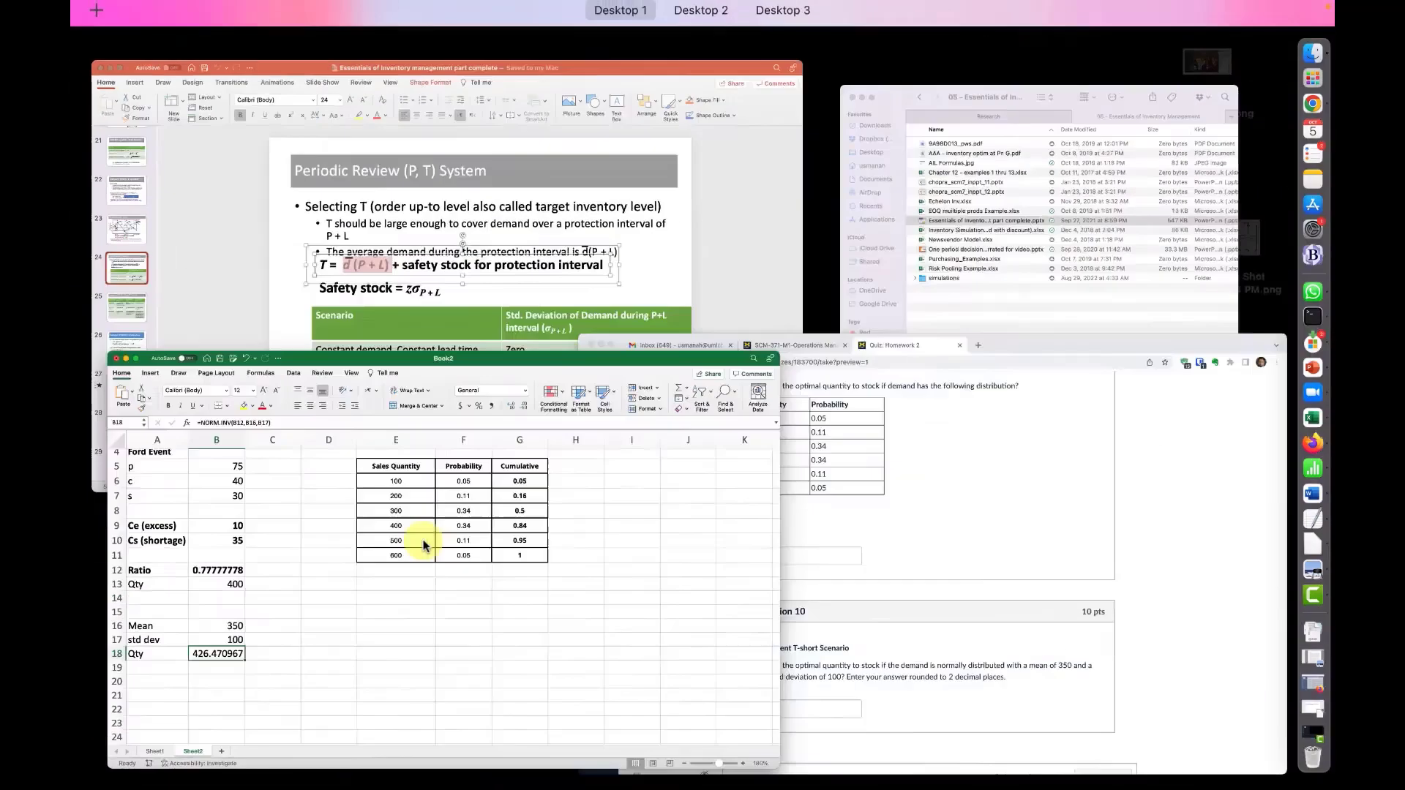
click(947, 505)
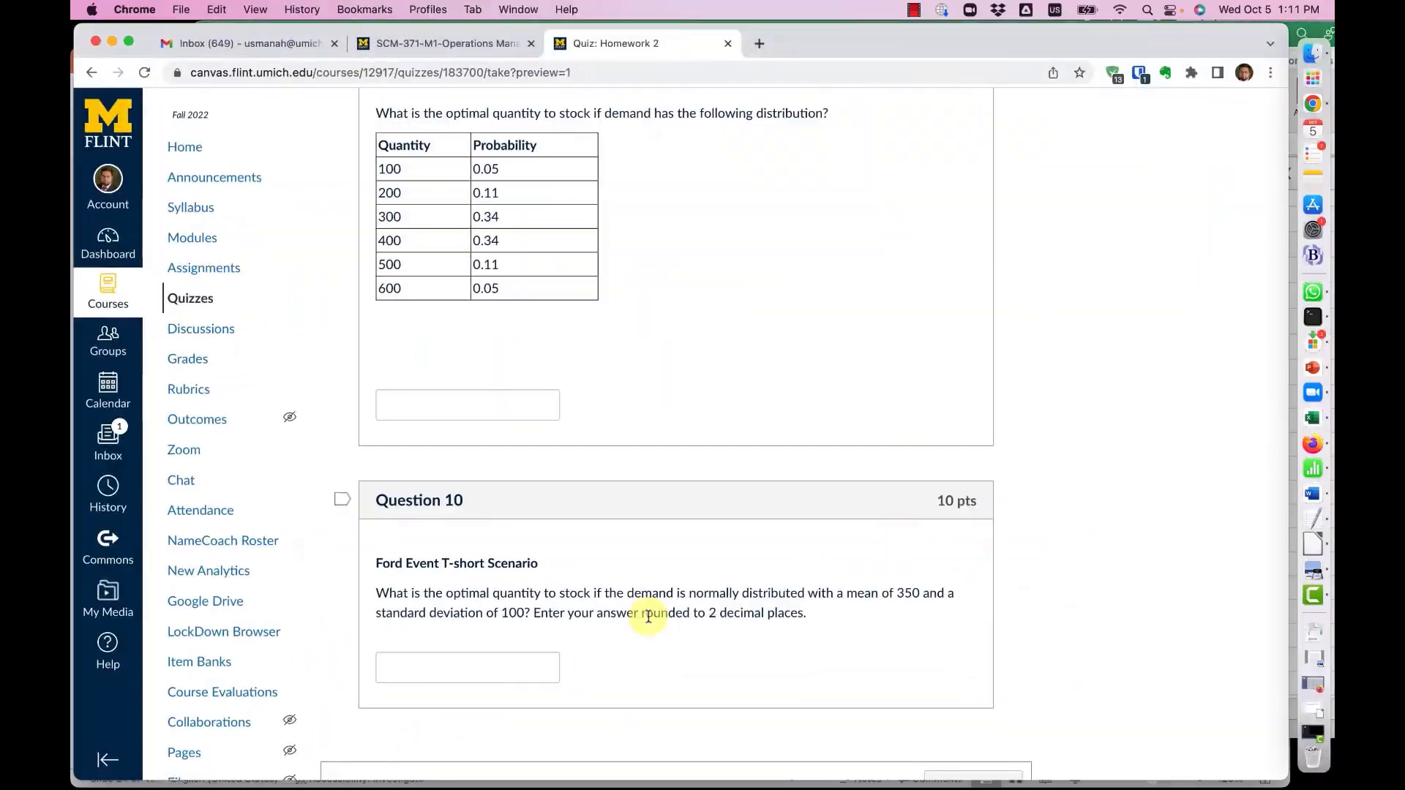
key(ctrl+Up)
click(331, 512)
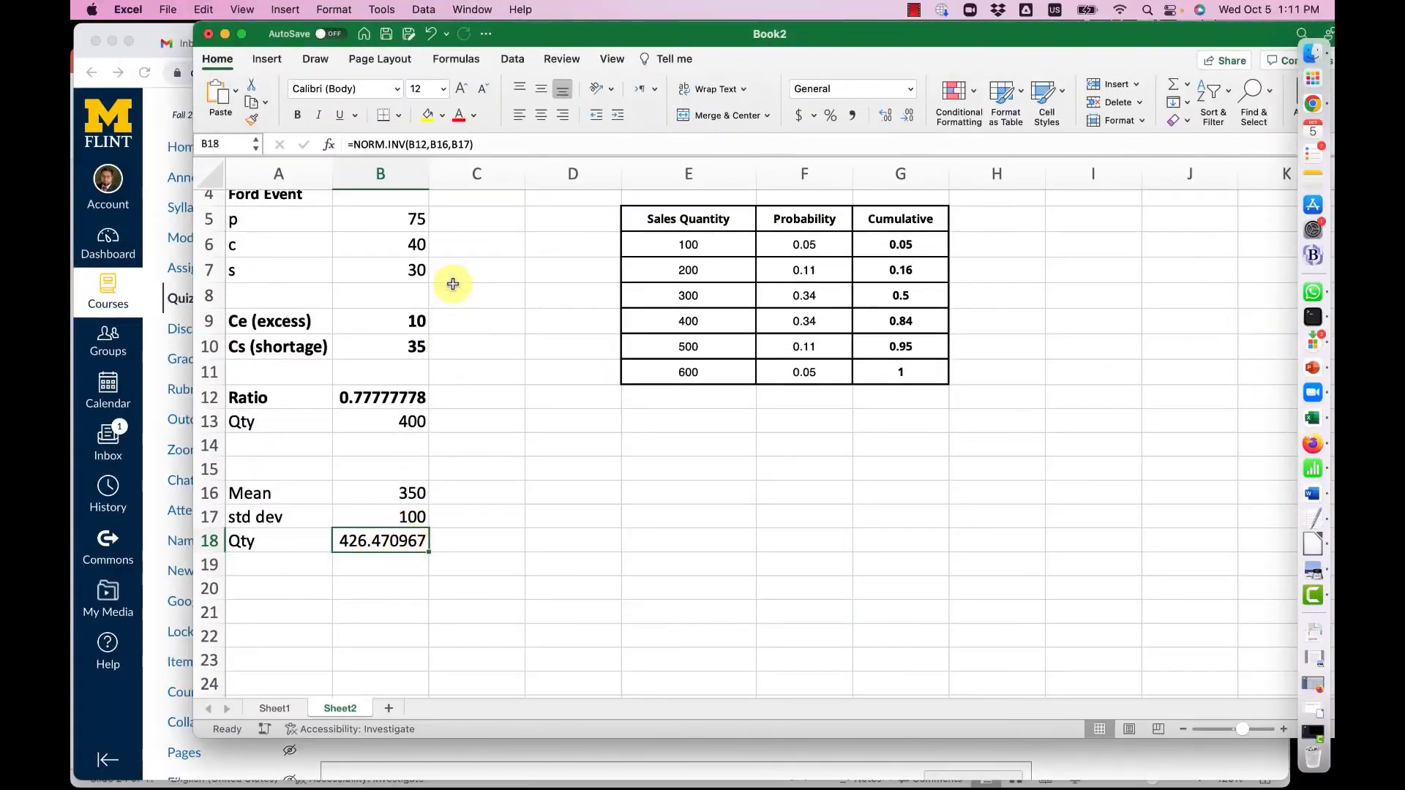
Calculate the standard normal z value of the ratio in C18 with =NORM.S.INV(B12), and check it against the Ratio in B12
double_click(502, 541)
text(=norm.s.inv)
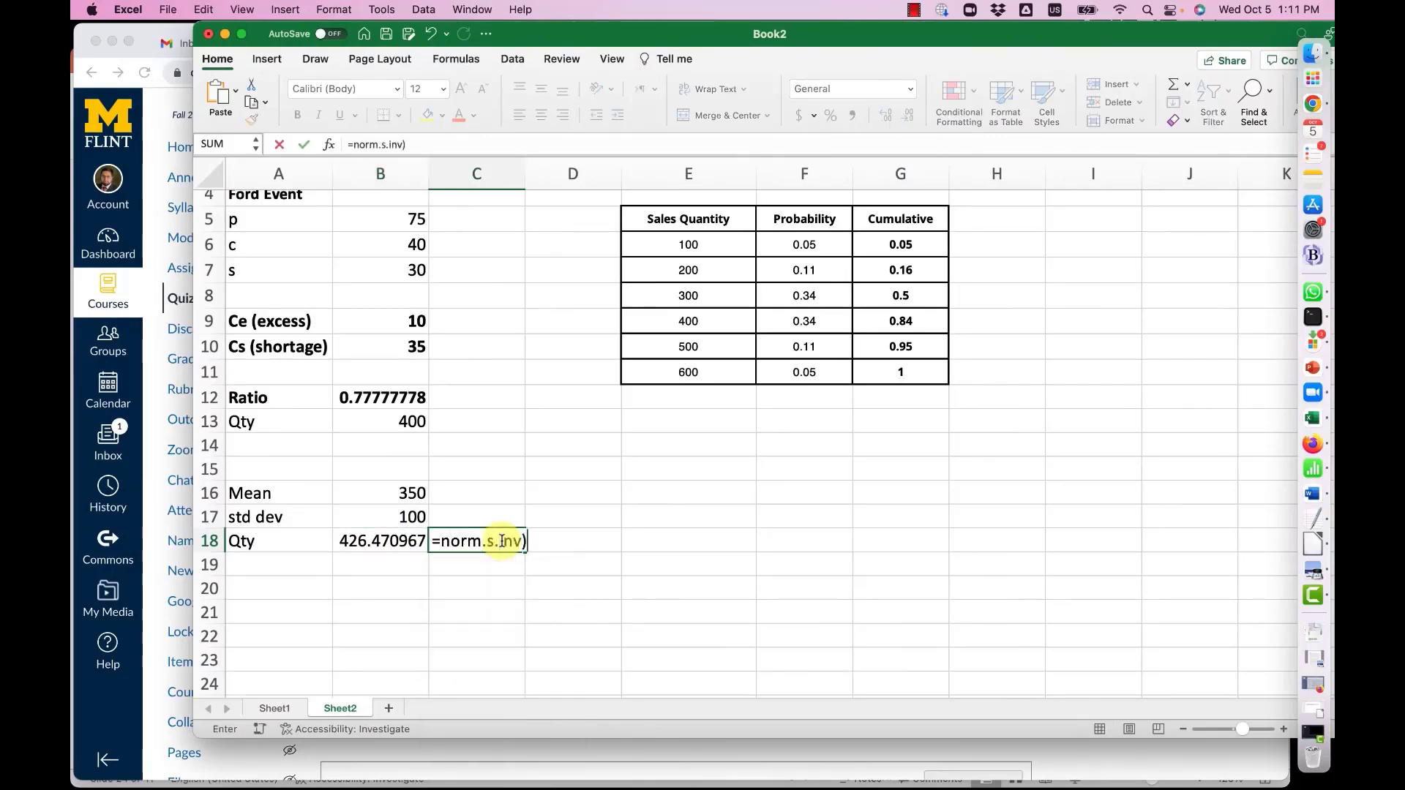
text(()
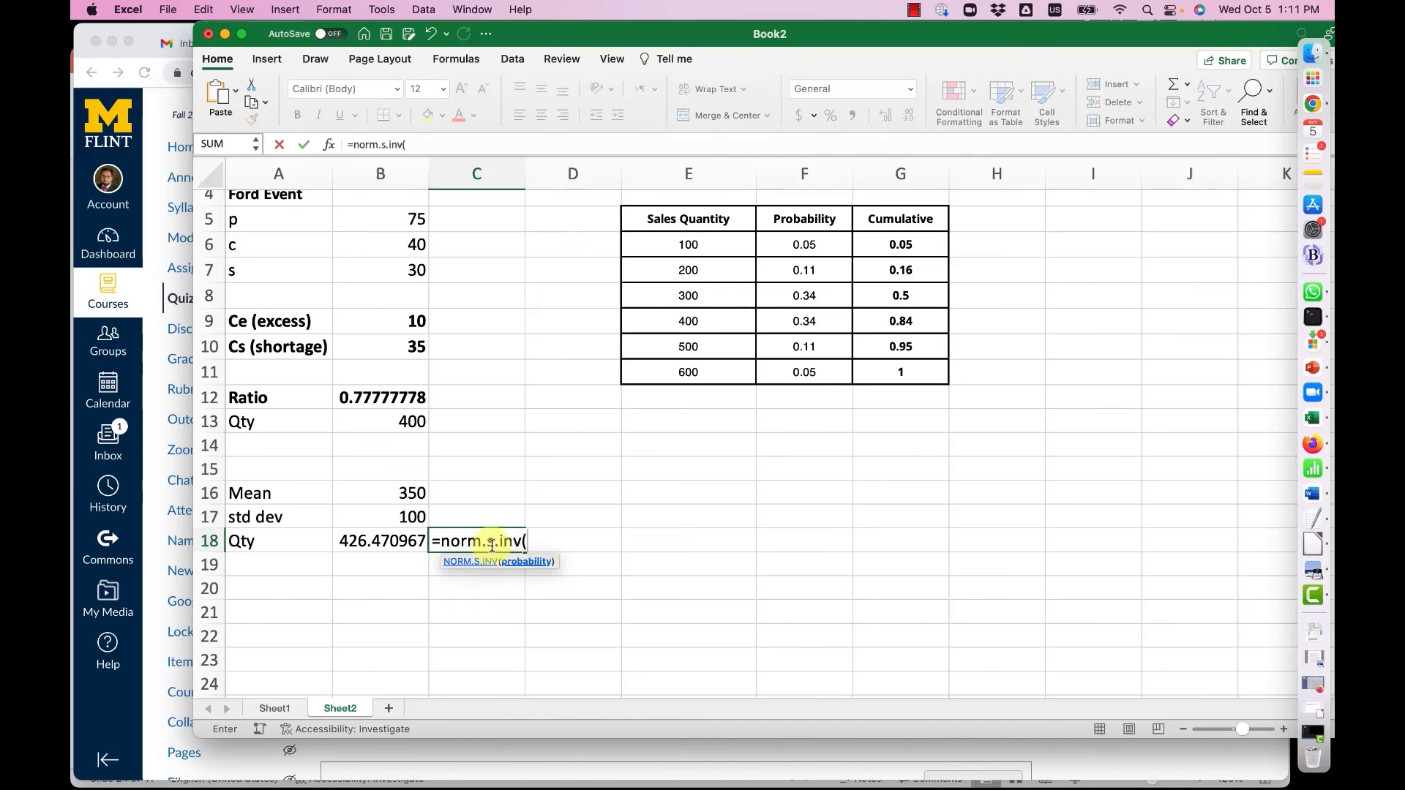
click(382, 398)
text())
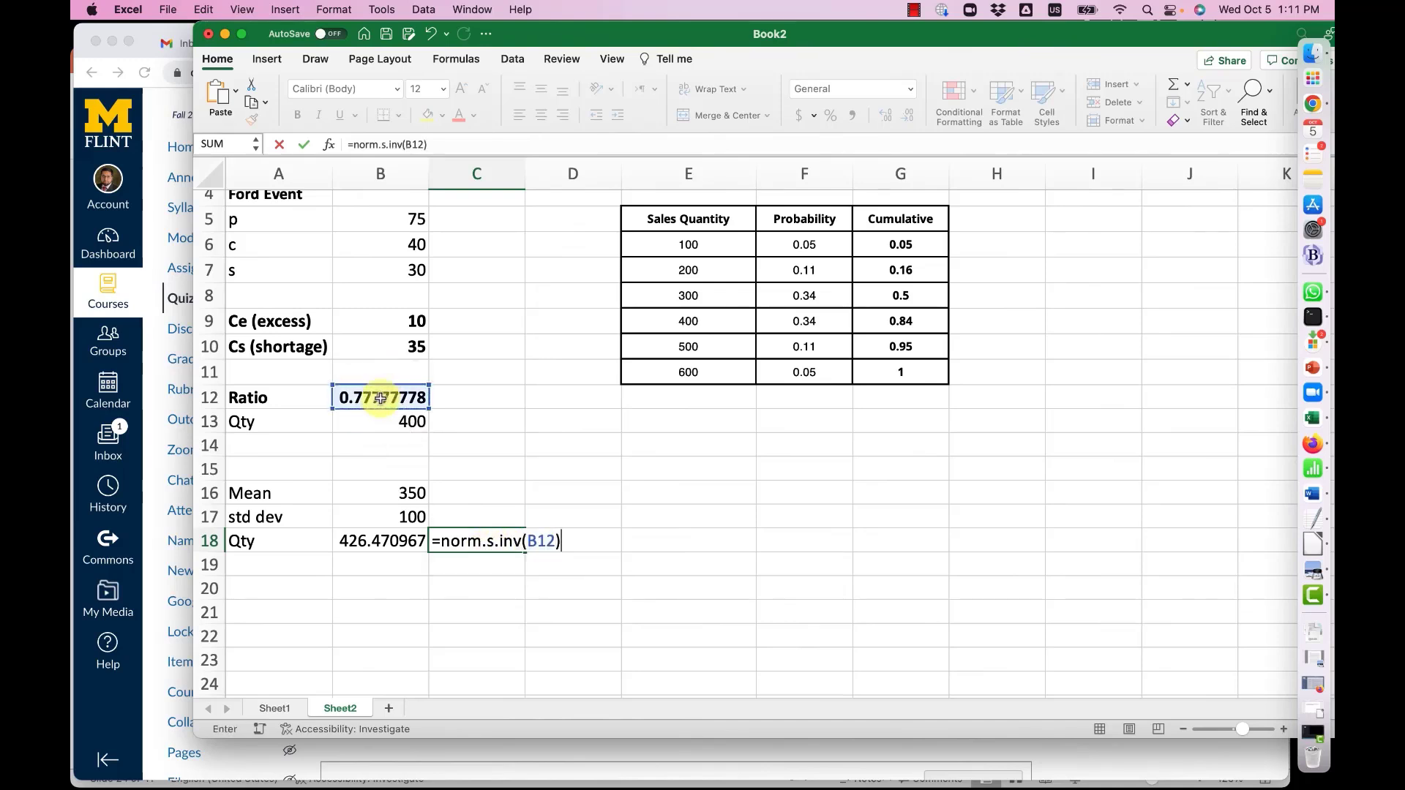
key(Return)
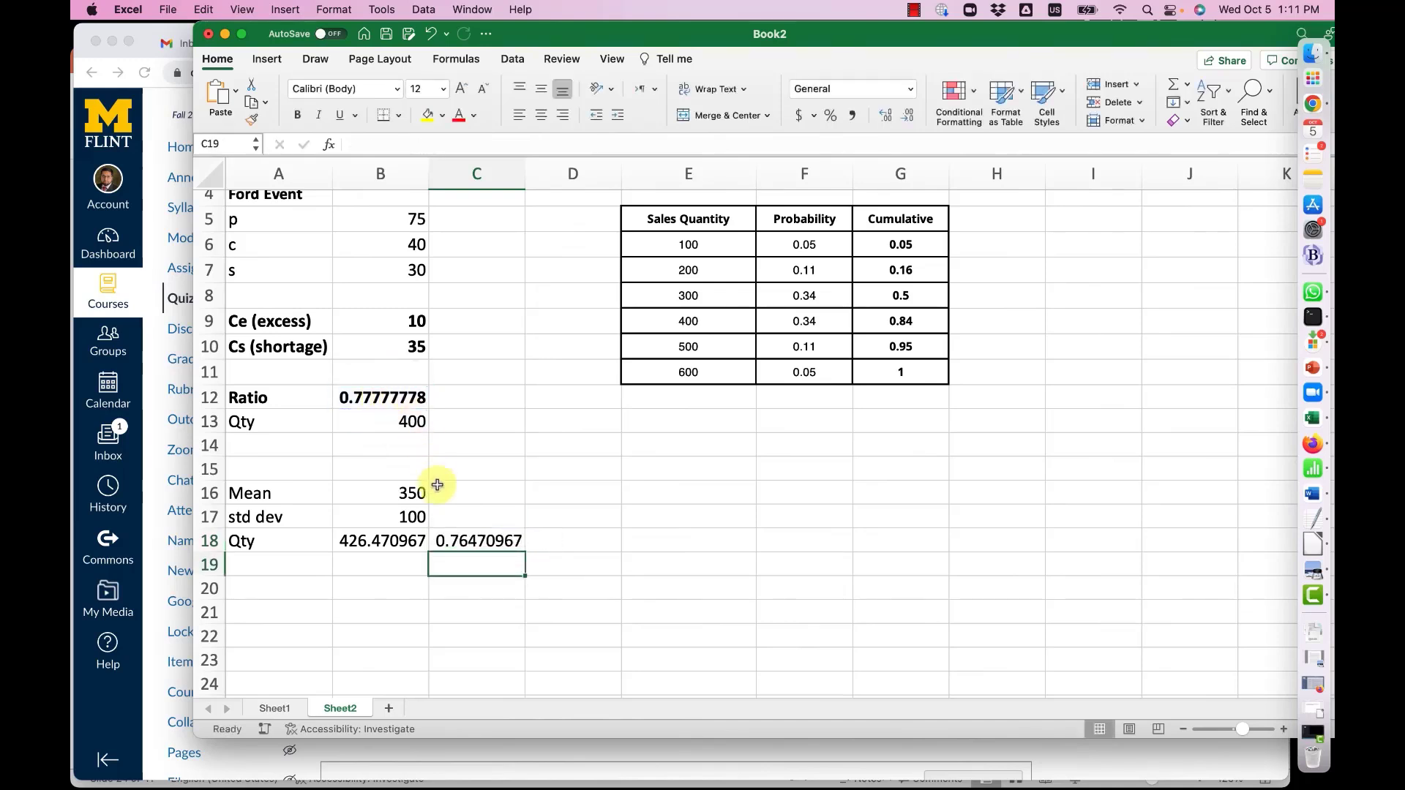
click(405, 396)
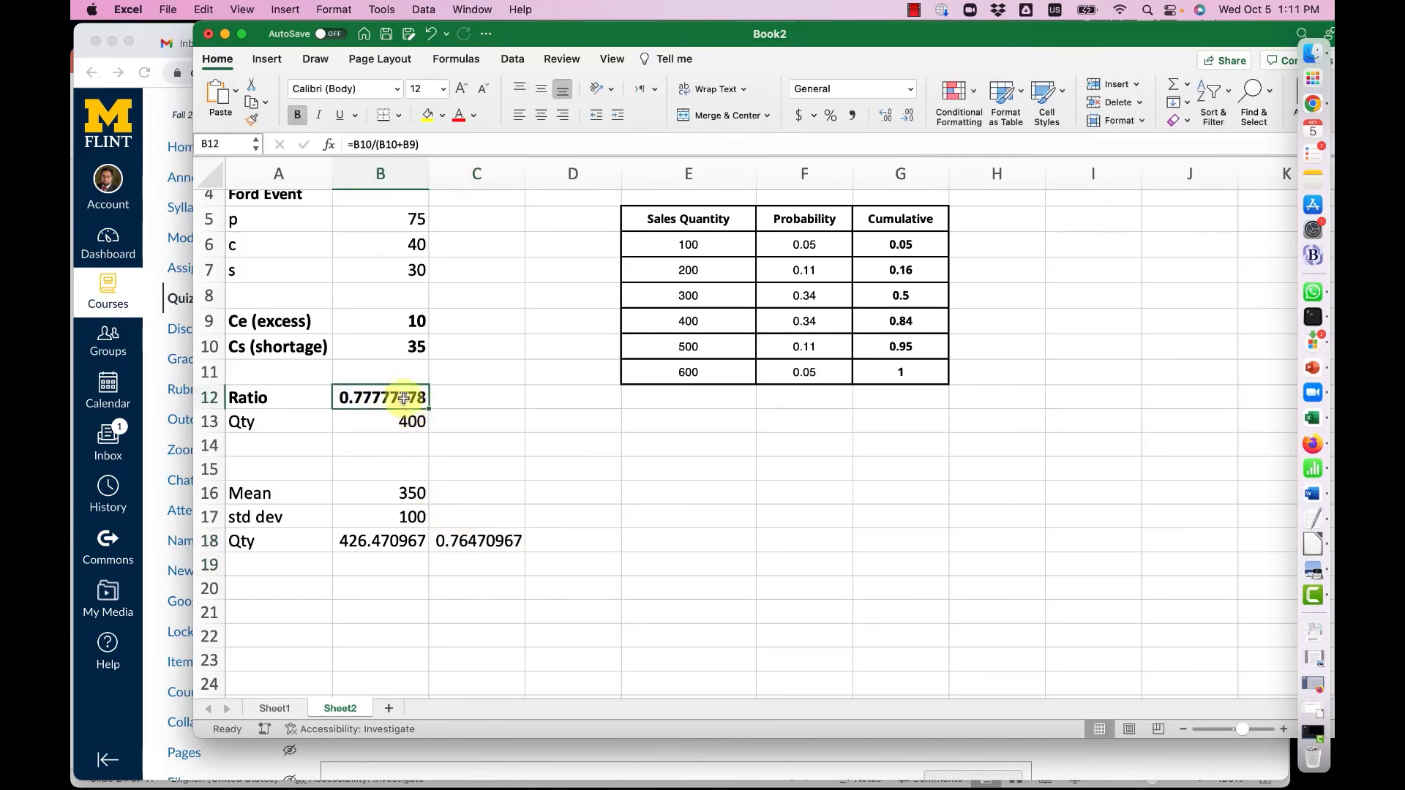
click(479, 541)
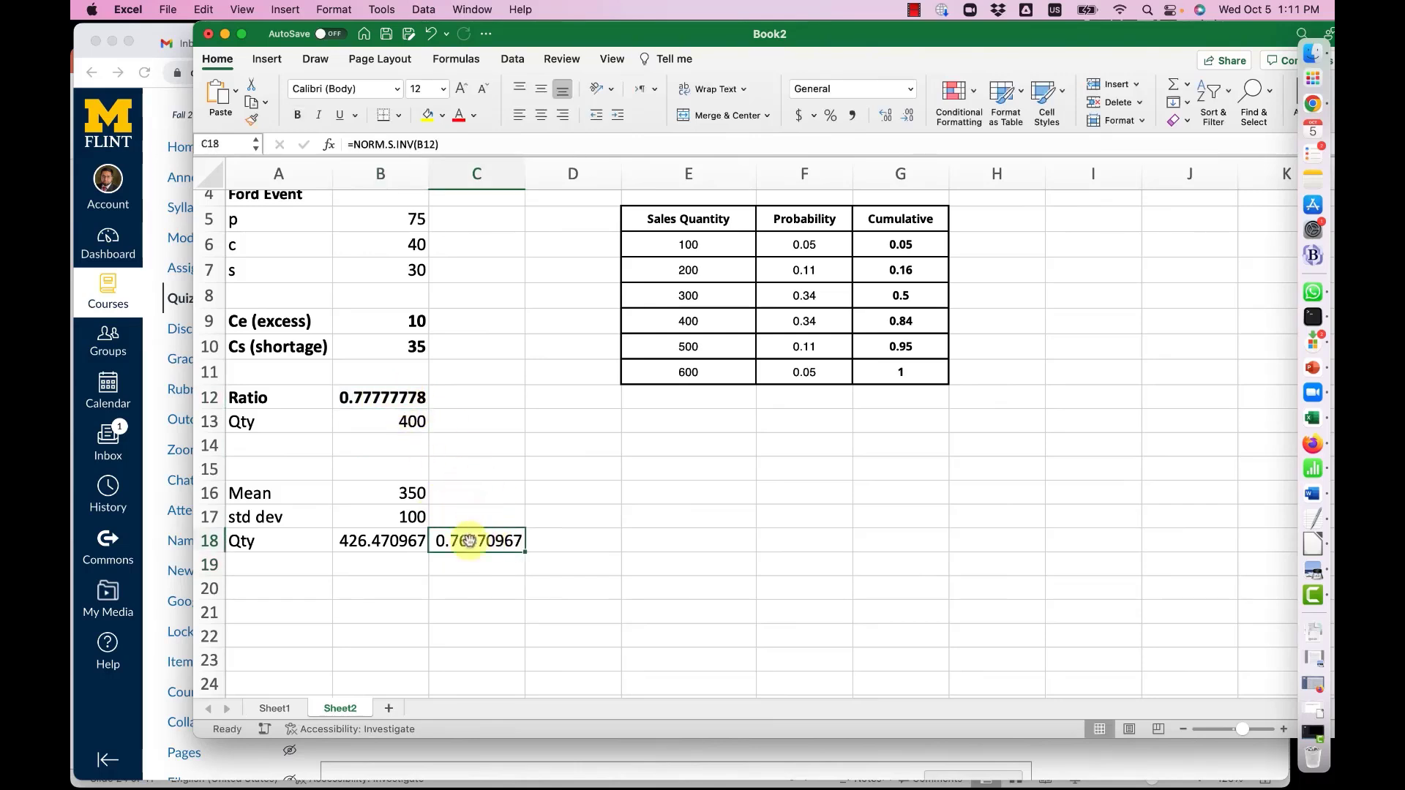
click(397, 384)
click(481, 538)
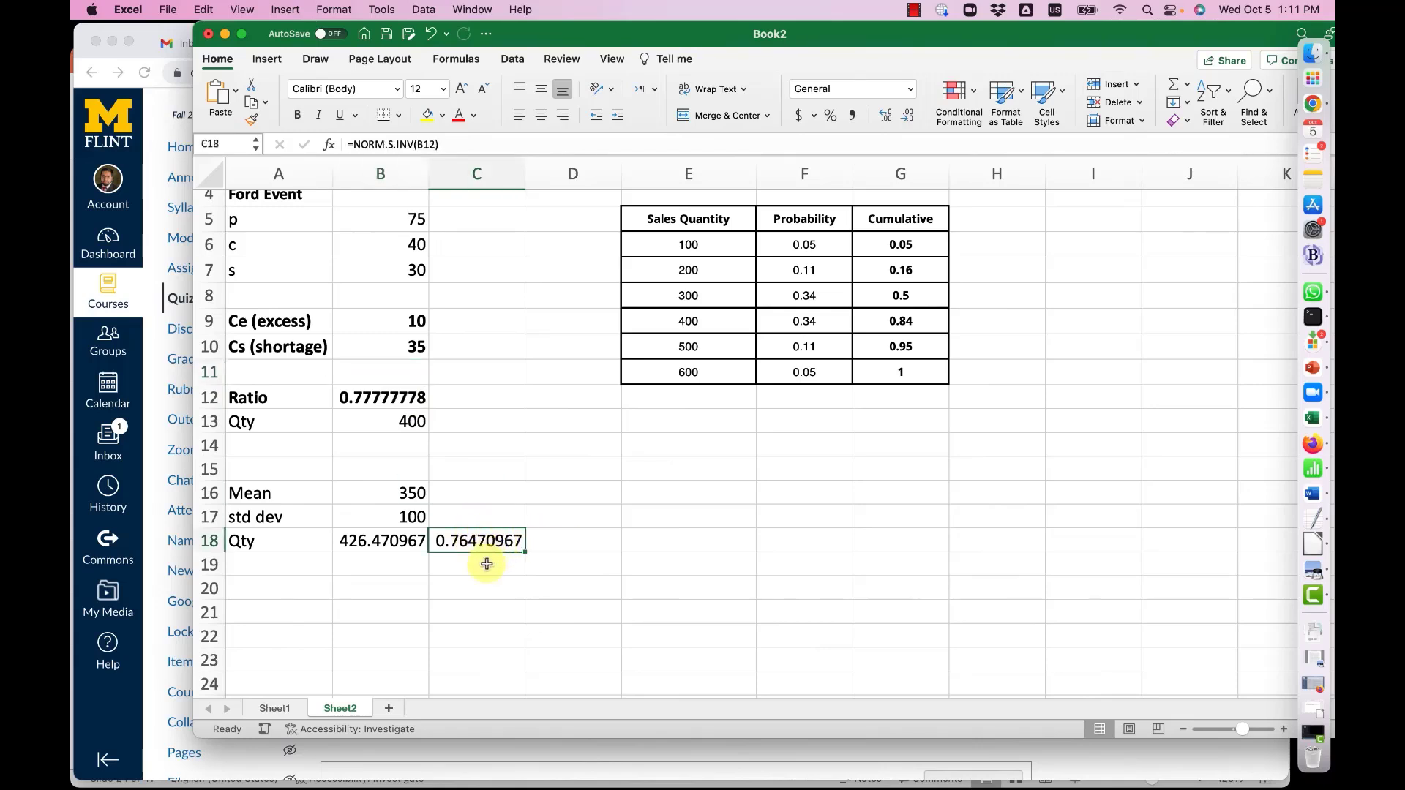
Calculate the order quantity from the z value, standard deviation and mean in C19 with =C18*B17+B16
click(487, 565)
text(=)
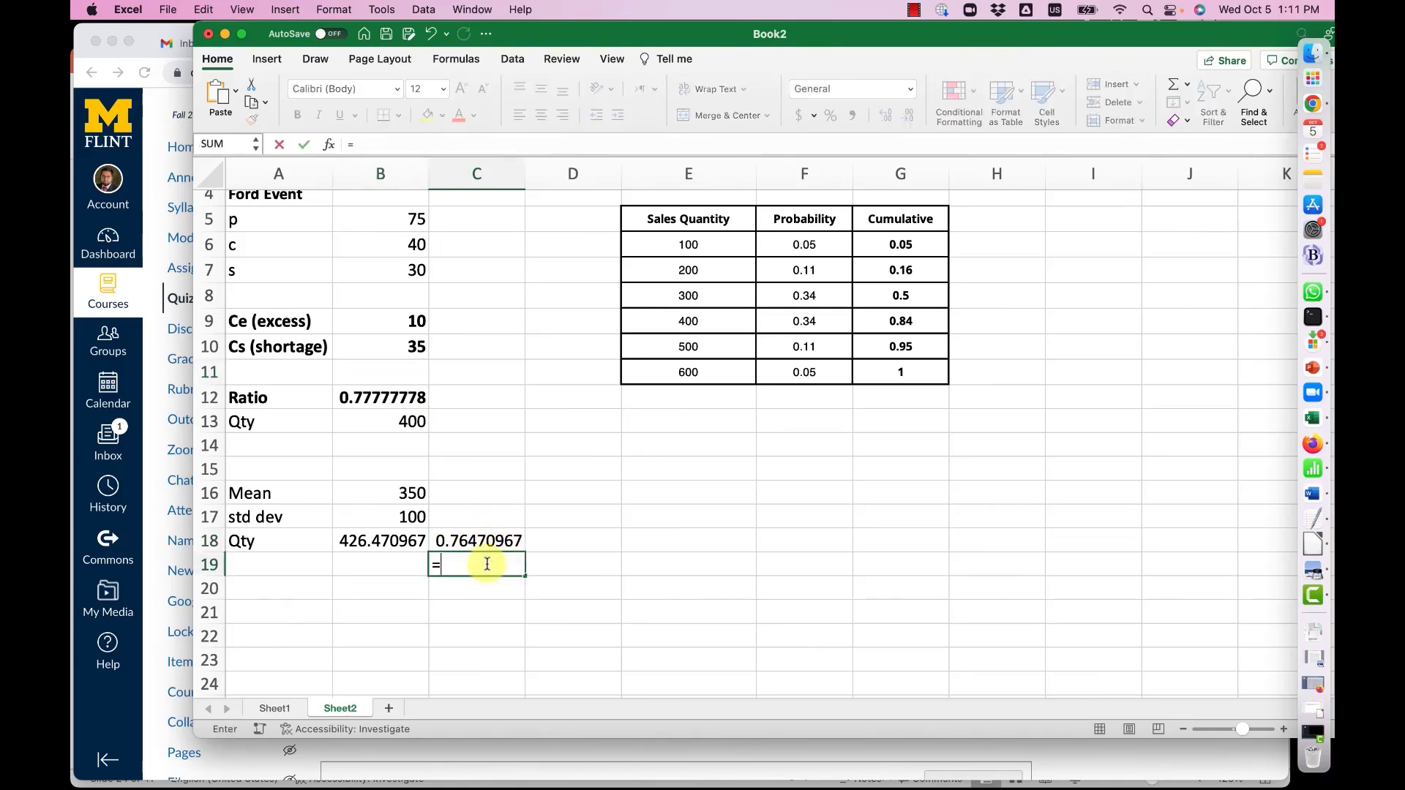
key(Up)
text(*)
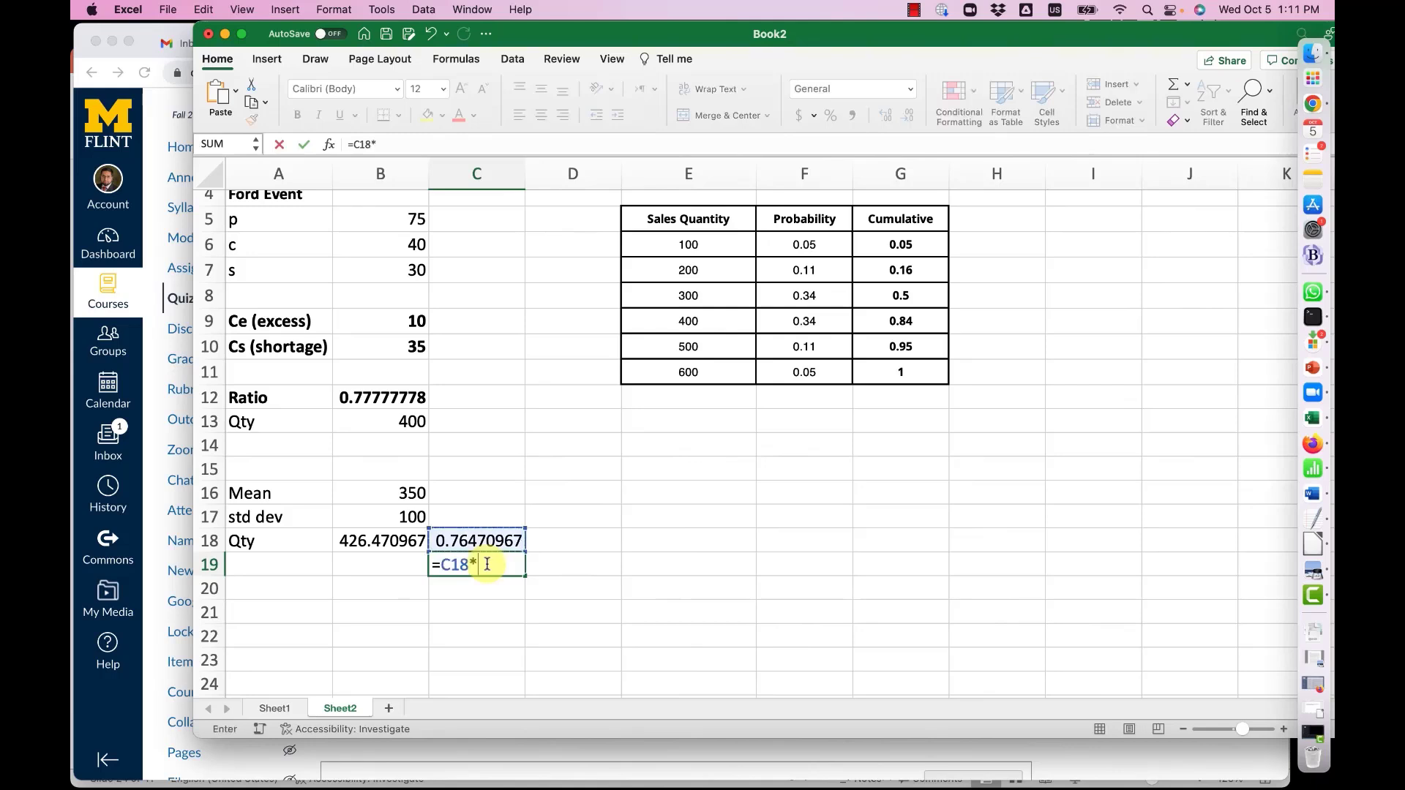
click(419, 510)
text(+)
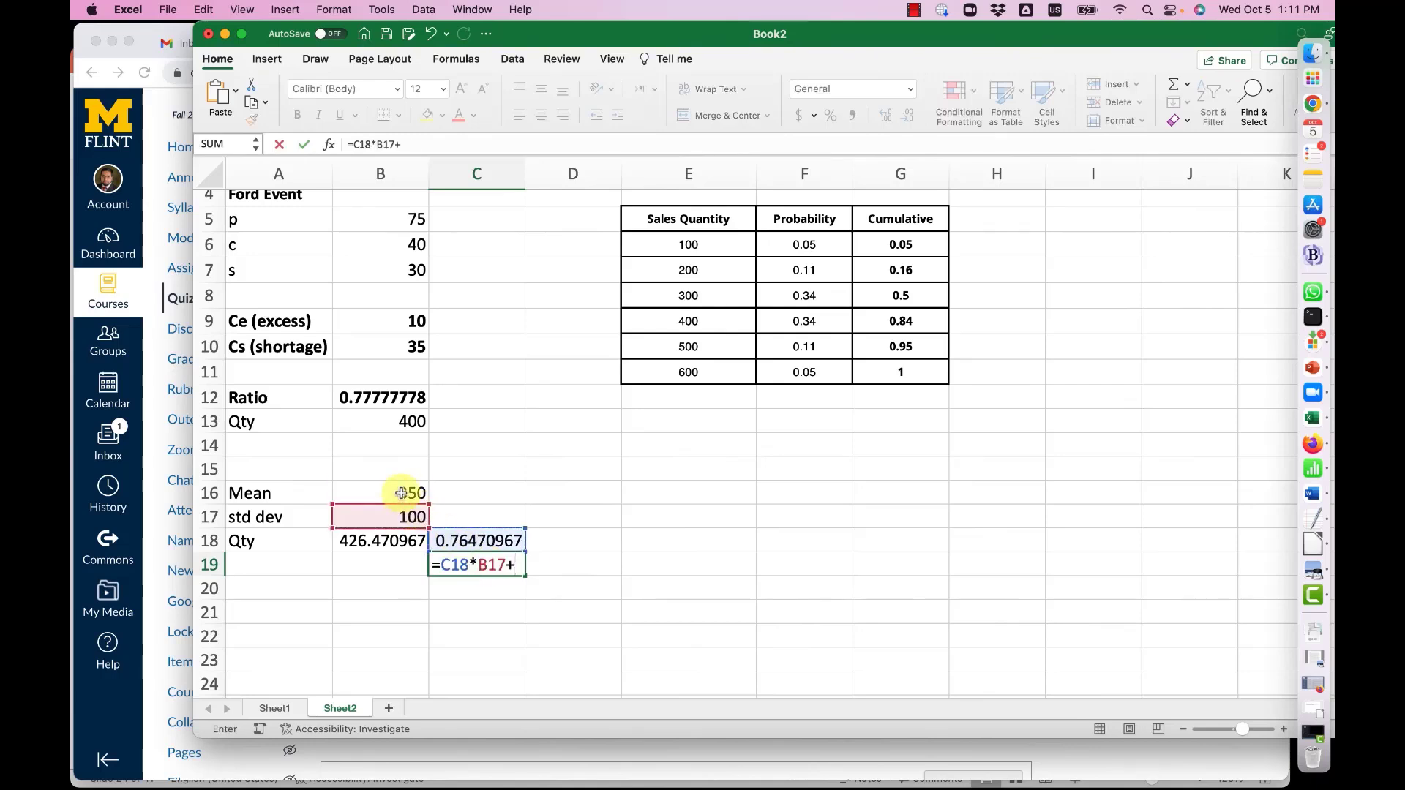
click(401, 493)
key(Return)
Make the two normally distributed quantity results in C19 and B18 bold
click(464, 566)
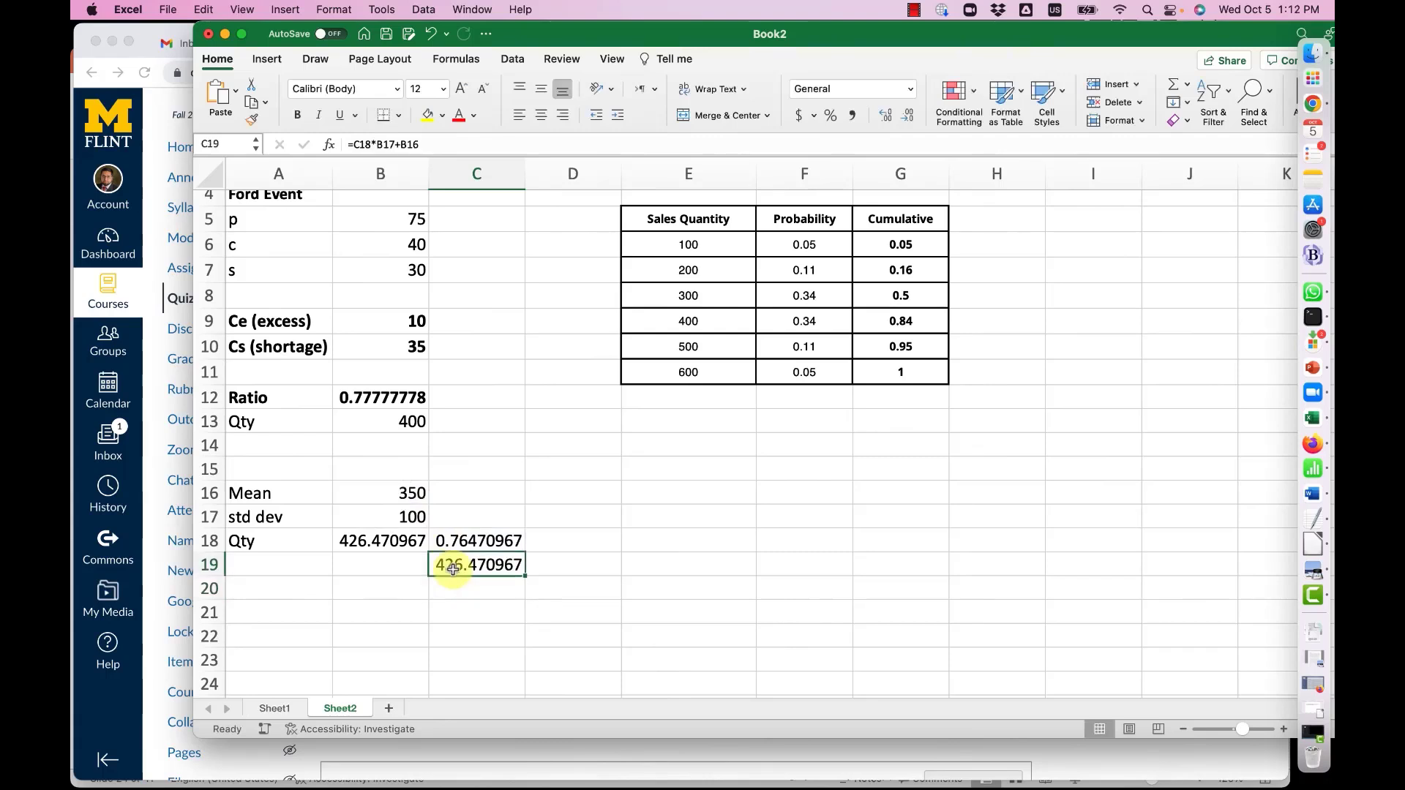
key(super+b)
click(388, 545)
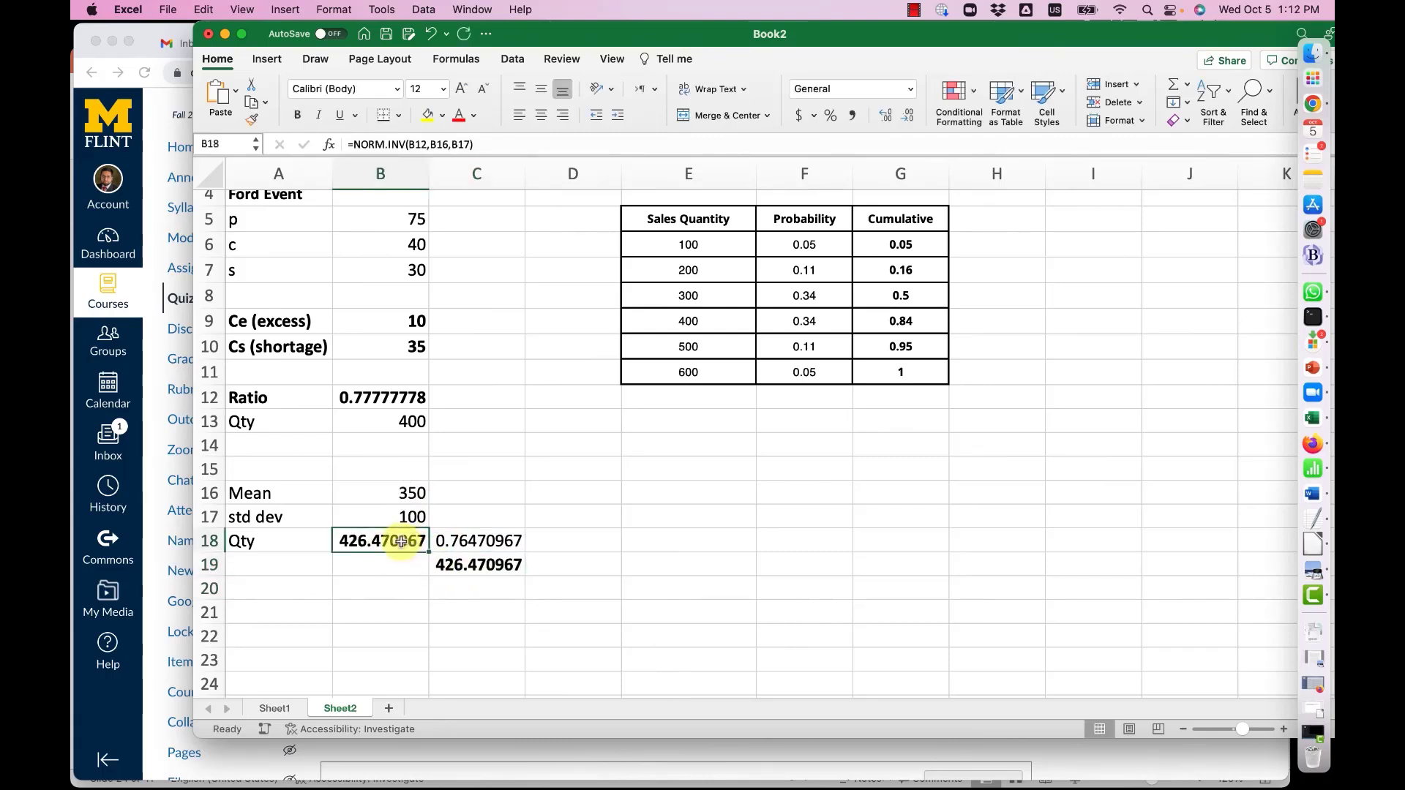
key(super+b)
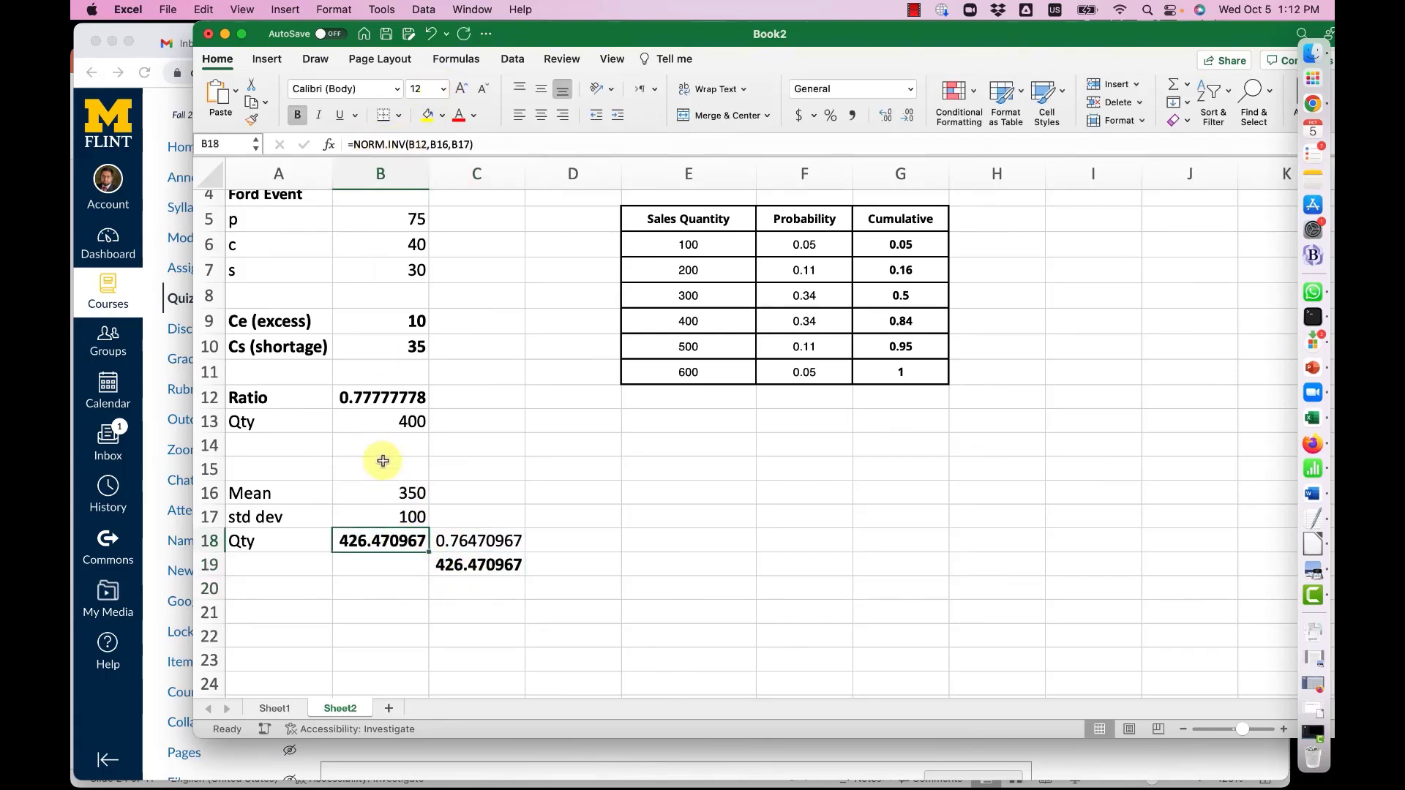
Review the z value in C18 against the Ratio, the mean and standard deviation, and the C19 formula, and return to Sheet1
click(464, 540)
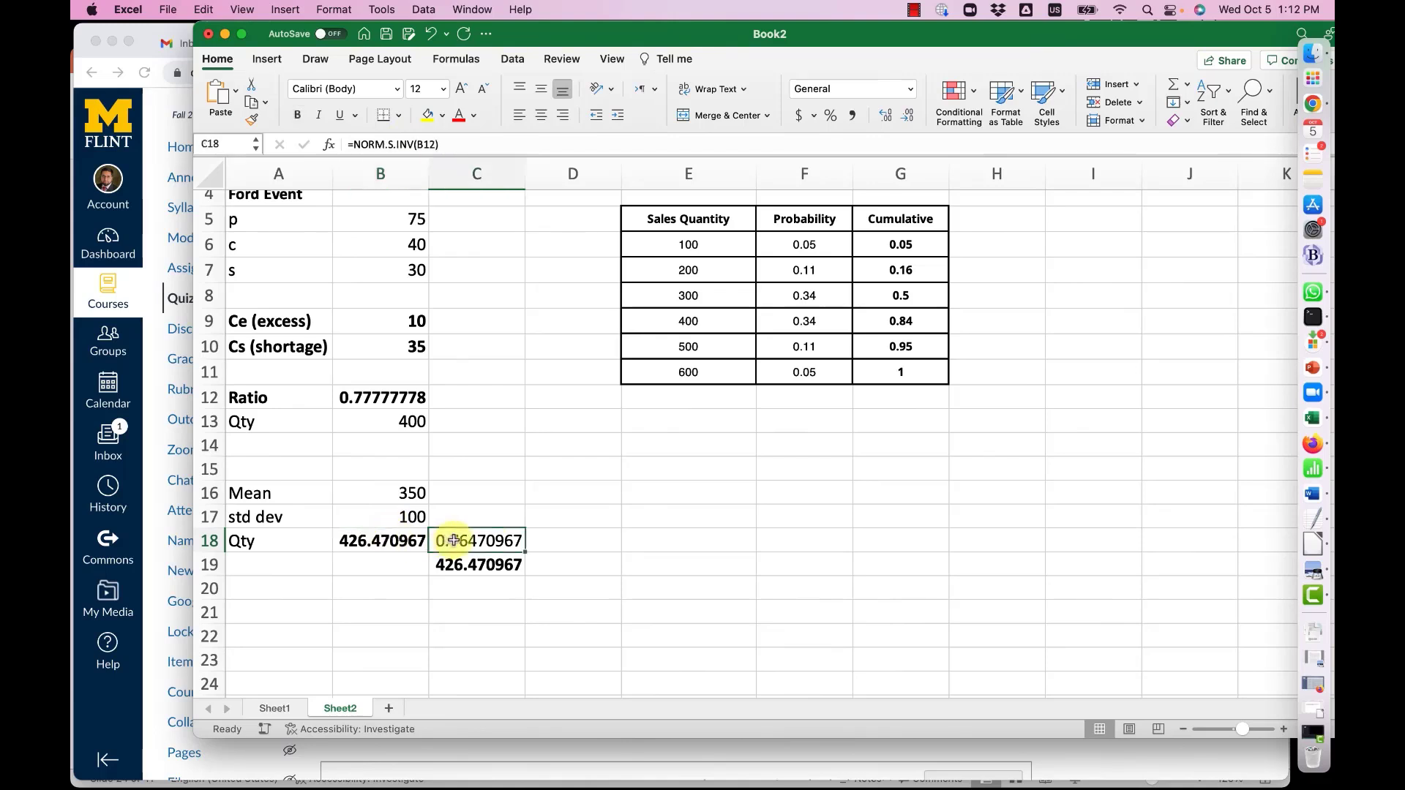
click(408, 396)
click(454, 540)
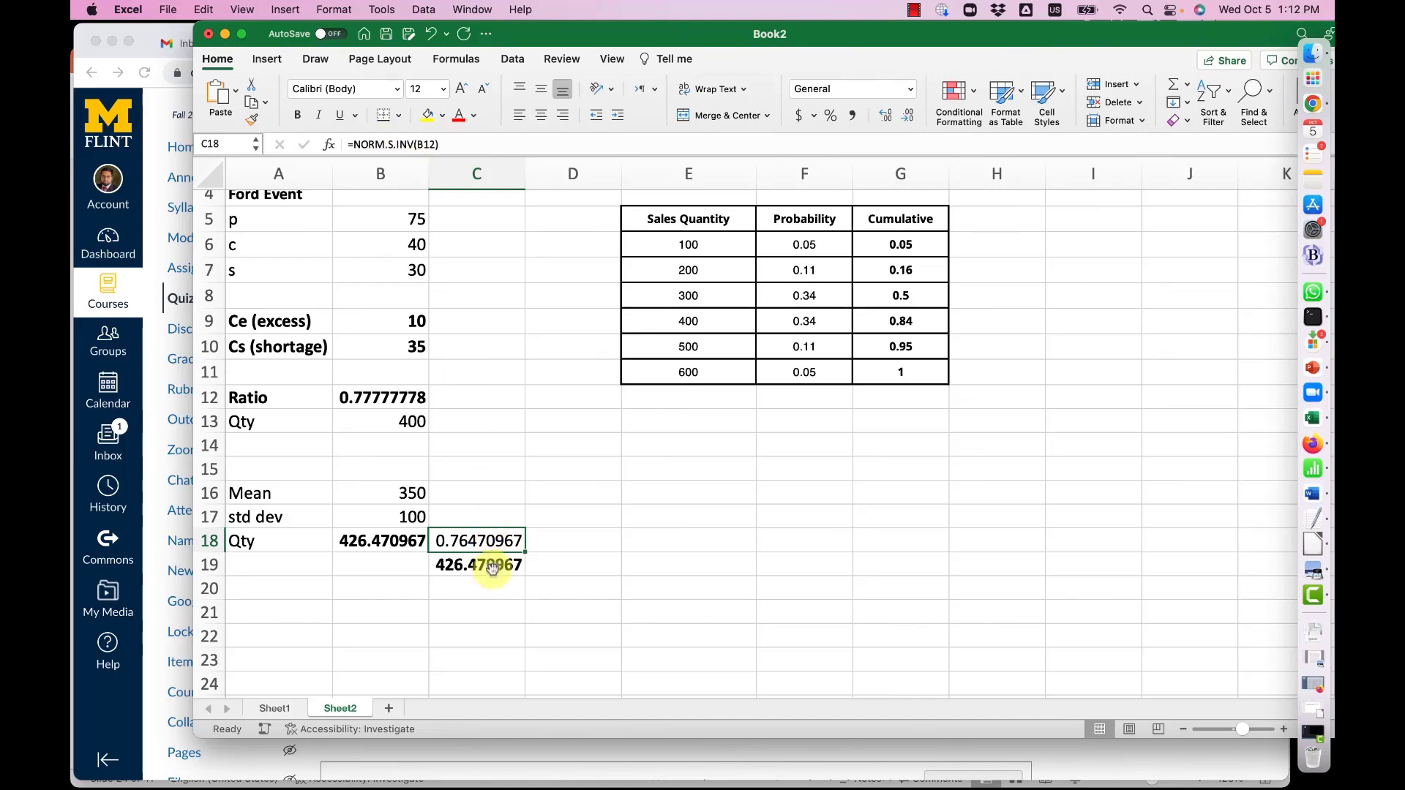
click(421, 495)
drag(421, 496, 419, 517)
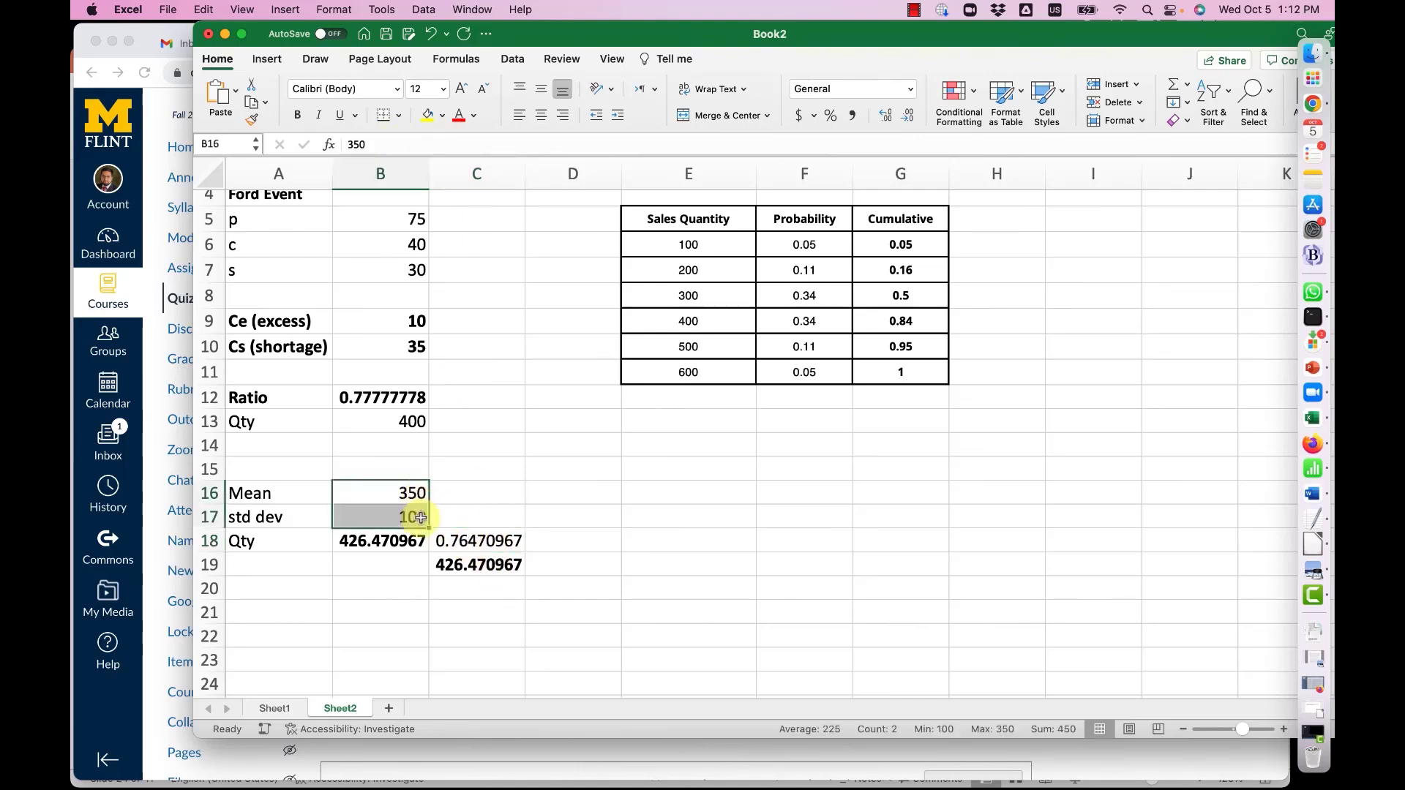
click(462, 564)
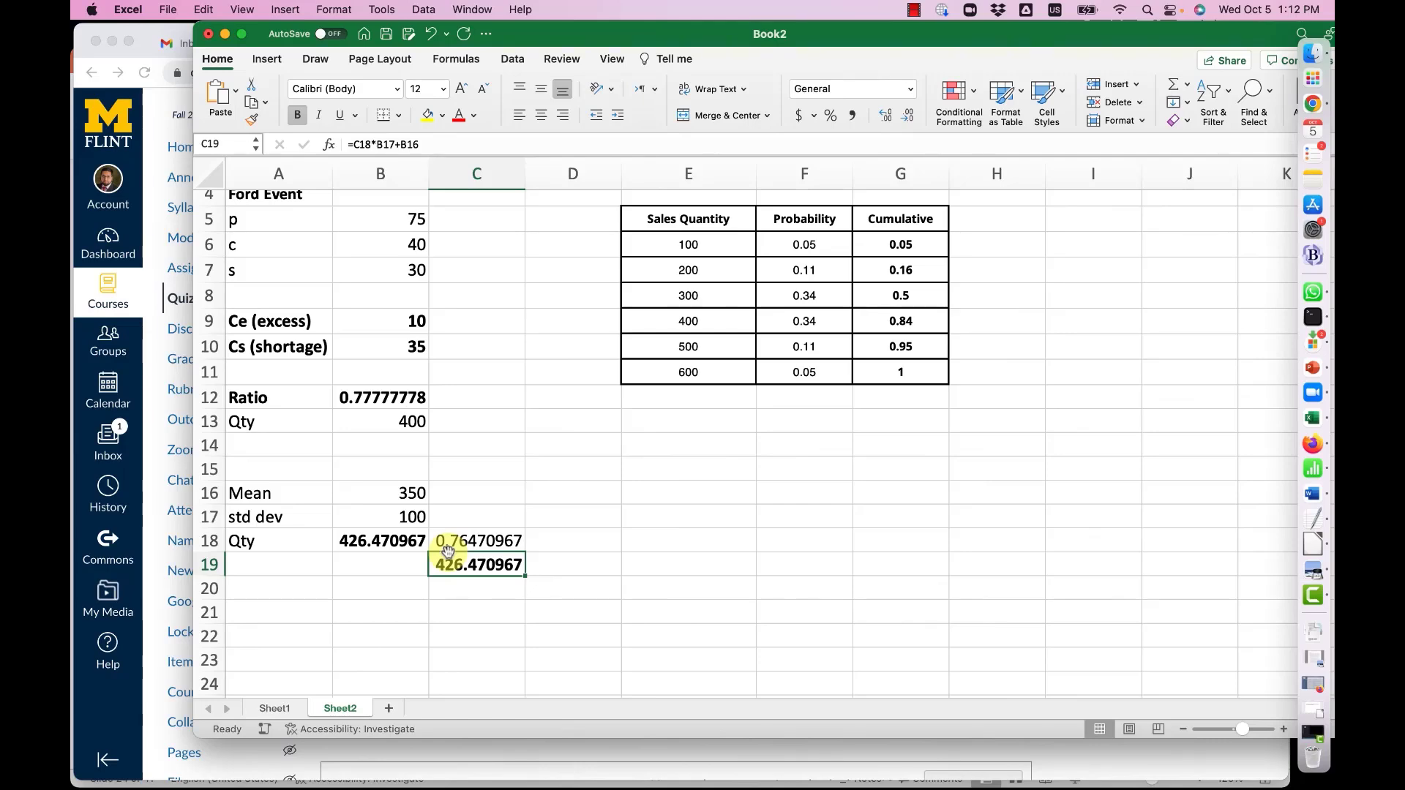
click(286, 713)
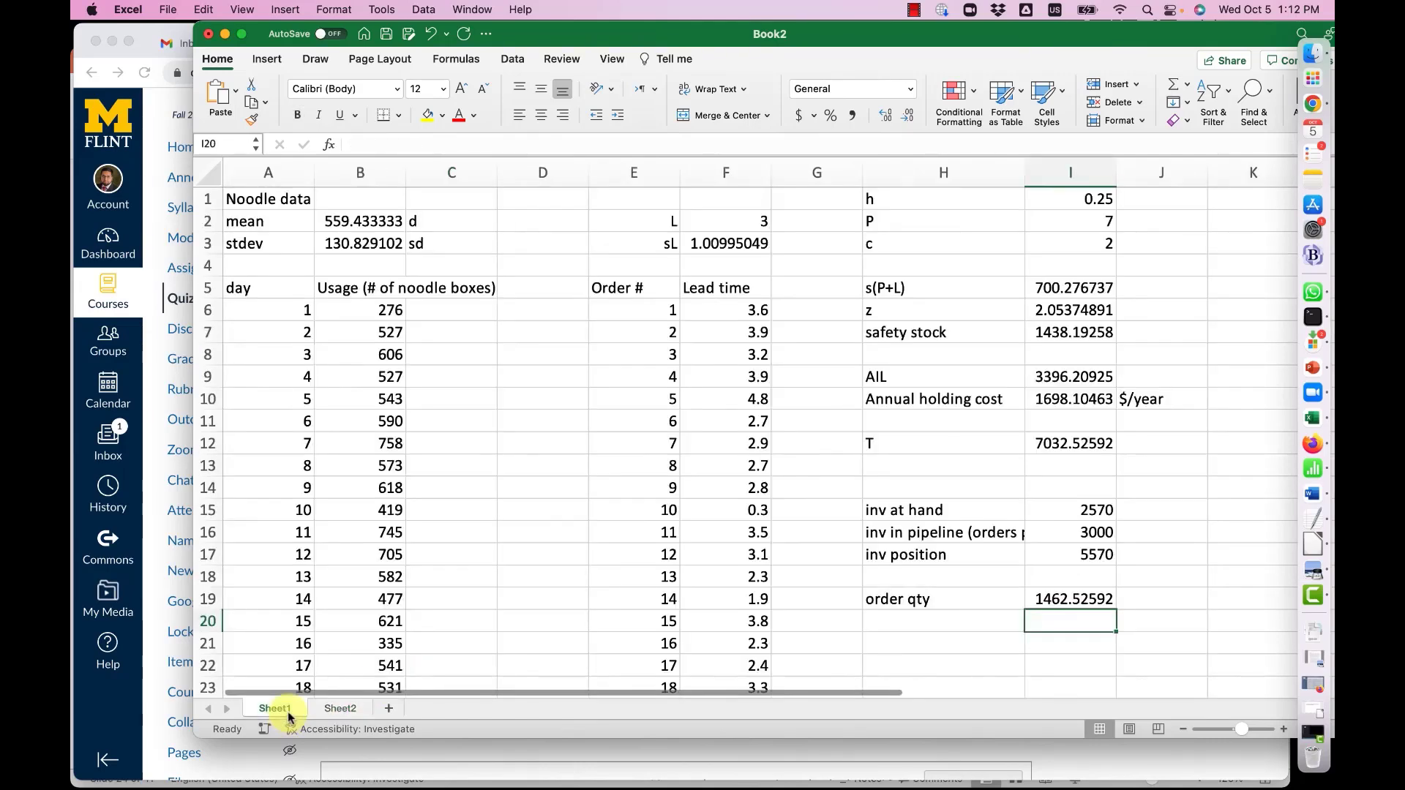